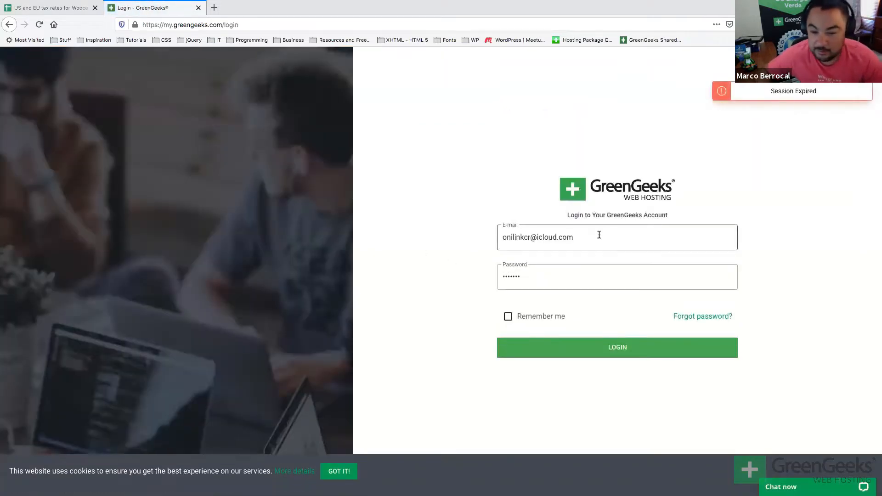
Log back in to GreenGeeks with the saved login details, keeping the login remembered.
triple_click(599, 235)
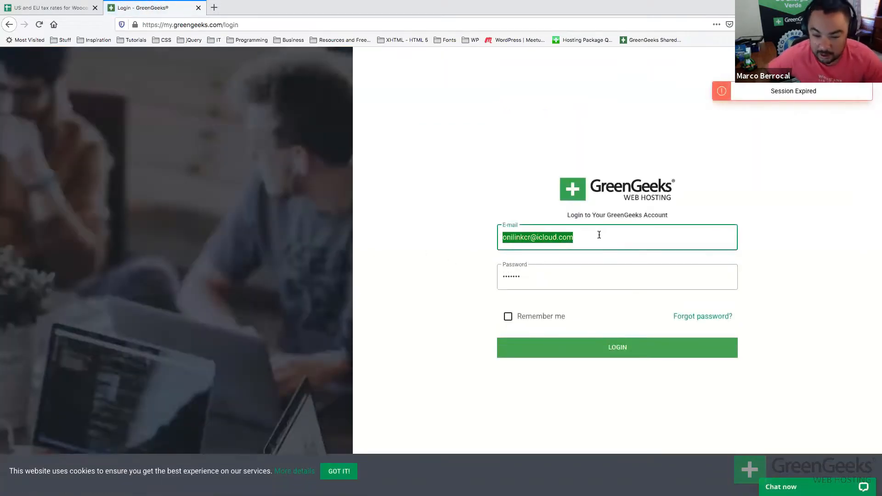
text(m)
click(559, 258)
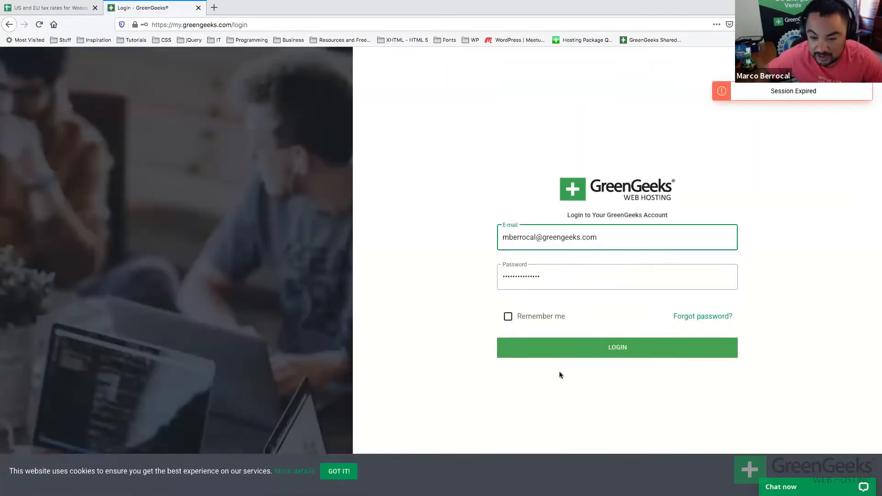
click(508, 317)
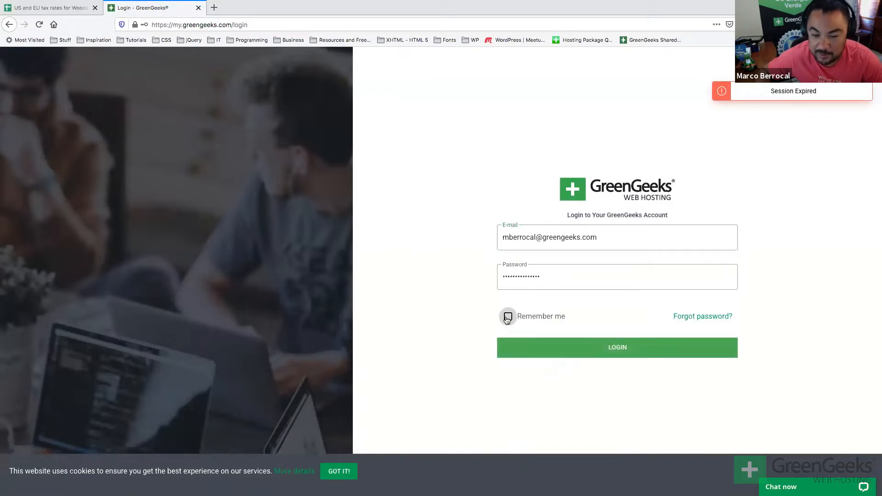
click(520, 346)
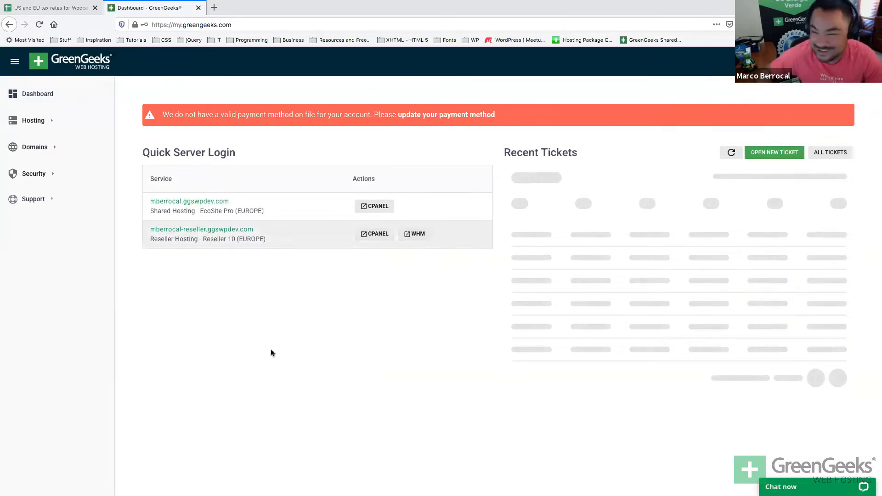
Go to the hosting accounts, manage the shared hosting account and start the Quick Launch Wizard.
click(436, 115)
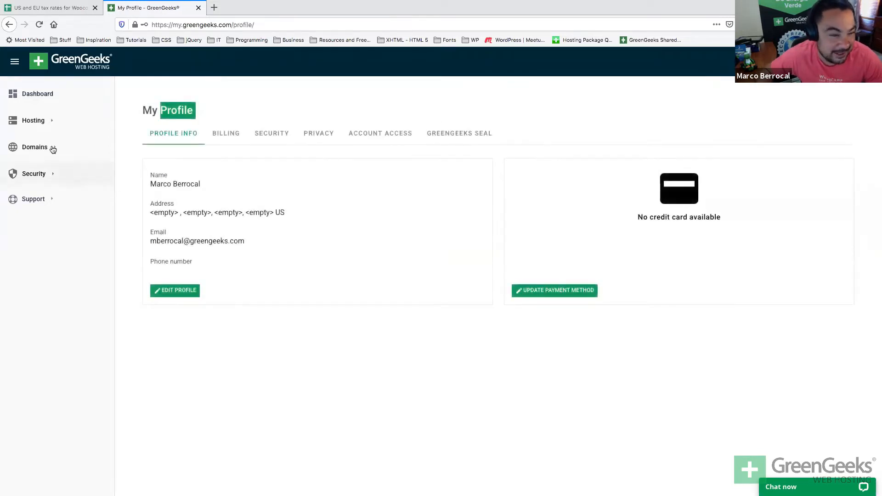
click(37, 98)
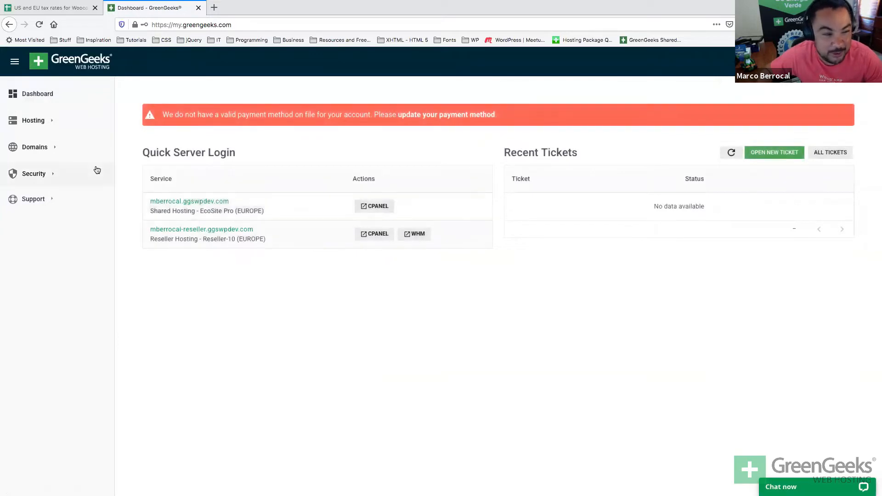
click(48, 129)
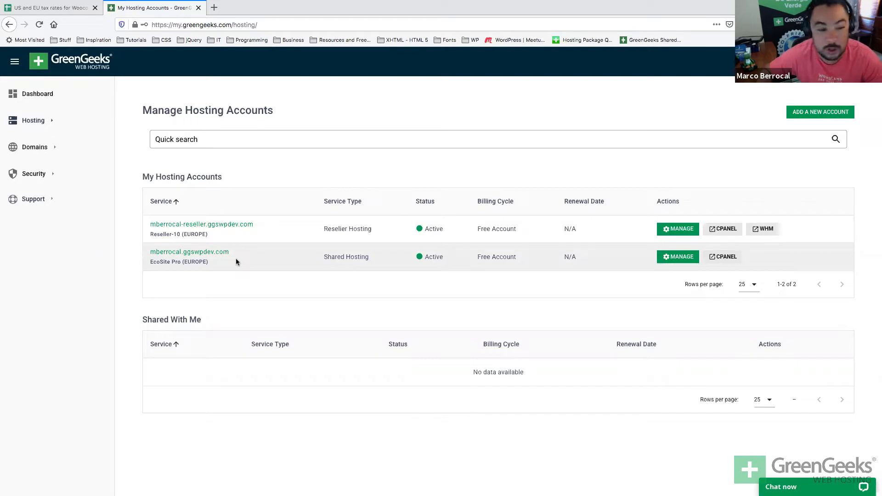
click(667, 261)
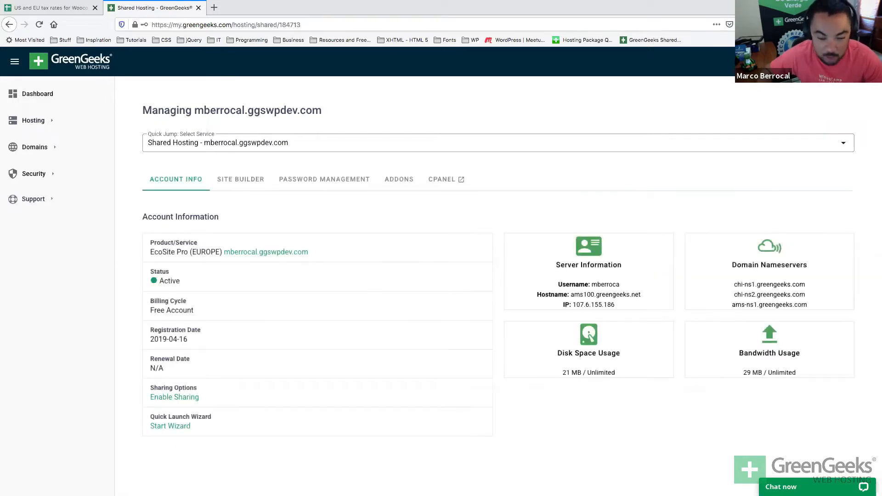
click(159, 426)
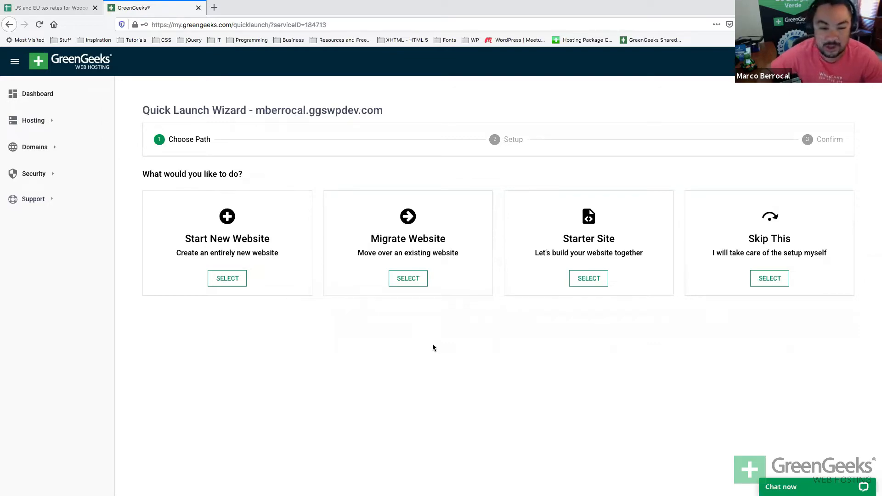
Compare the Start New Website, Migrate Website and Starter Site paths, ending on Start New Website.
click(259, 247)
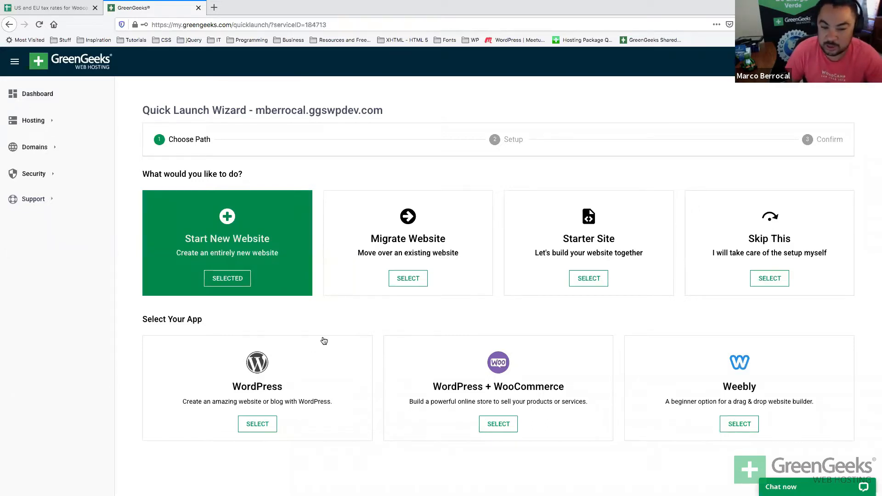
click(358, 230)
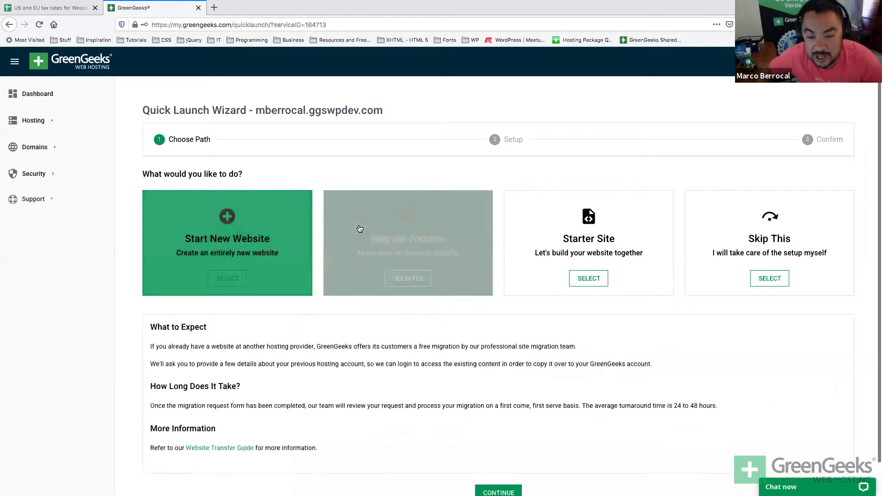
scroll(378, 398, down, 1)
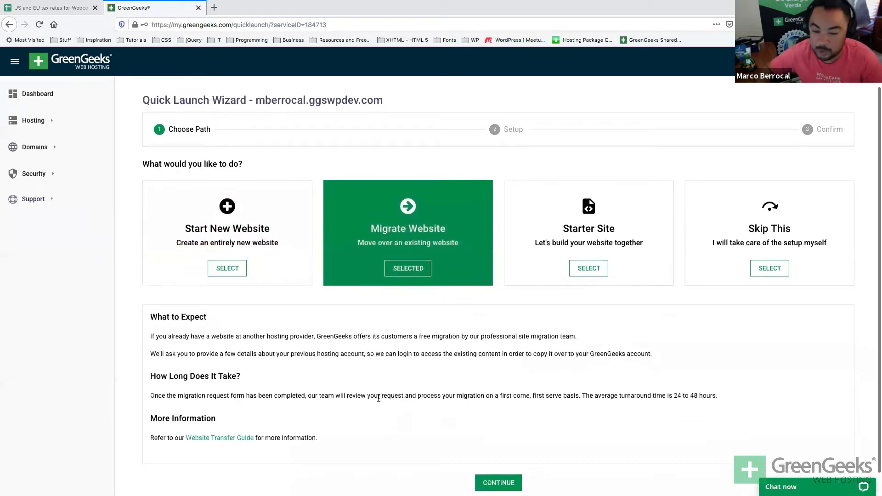
scroll(378, 407, down, 1)
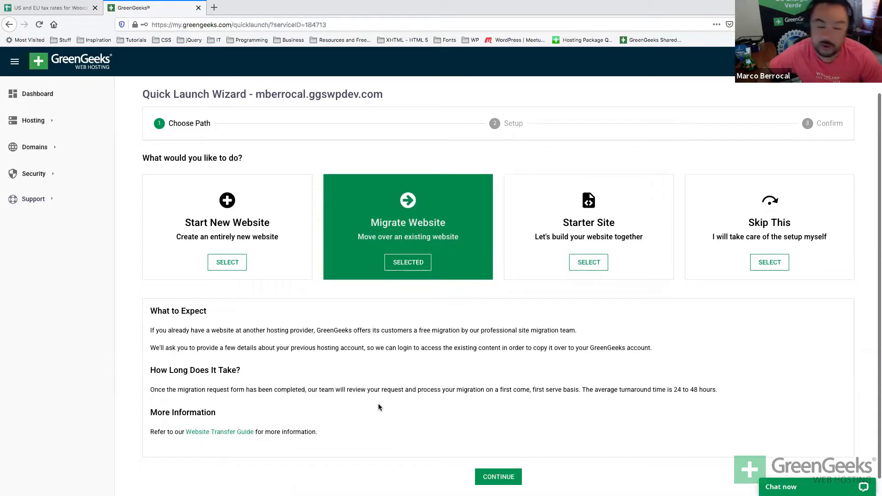
scroll(379, 404, down, 1)
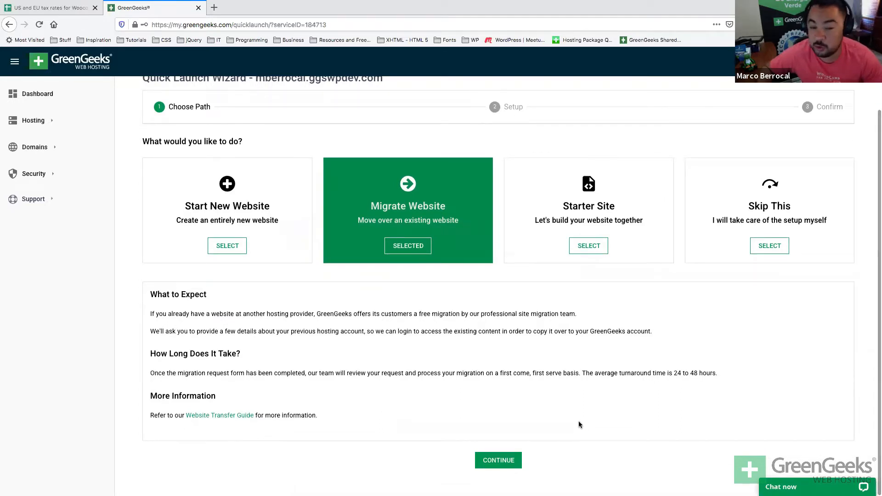
scroll(579, 424, up, 1)
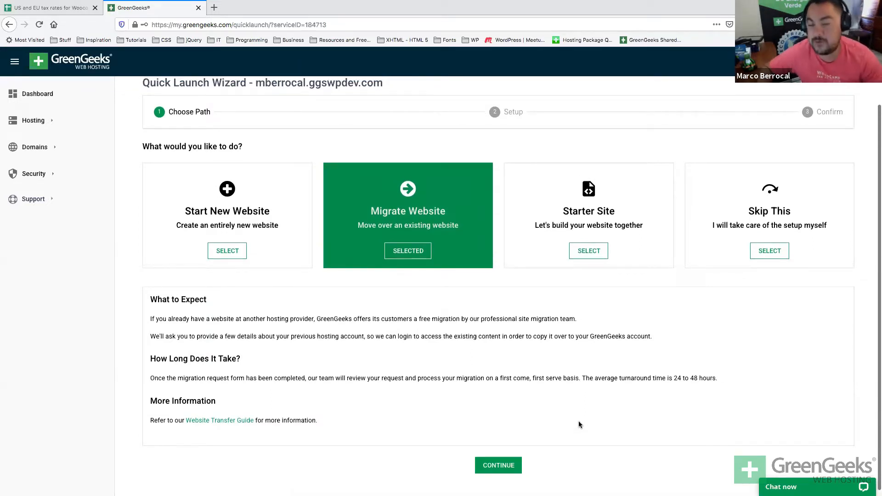
click(643, 225)
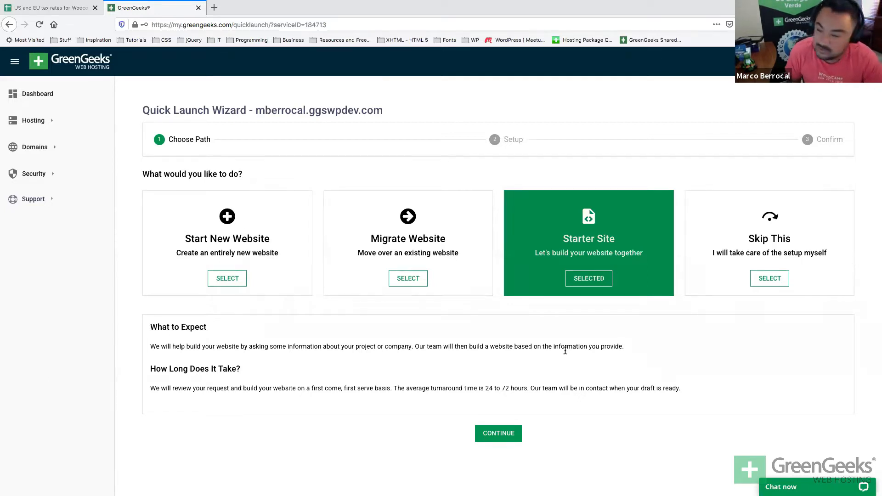
click(264, 274)
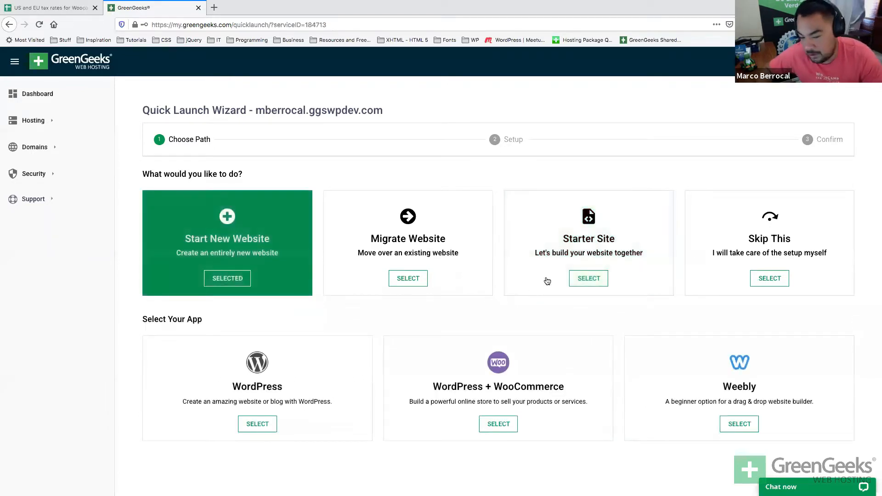
After trying Starter Site and Skip, choose Start New Website with the WordPress + WooCommerce app.
click(570, 234)
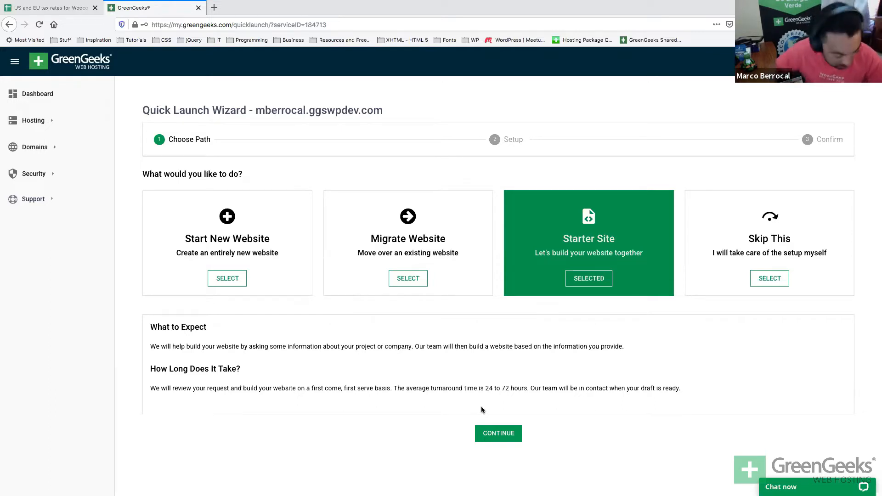
click(724, 248)
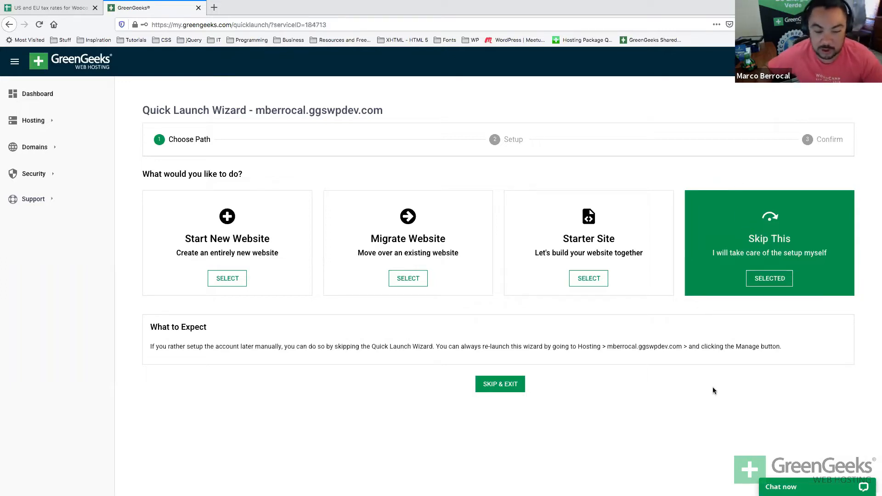
click(236, 243)
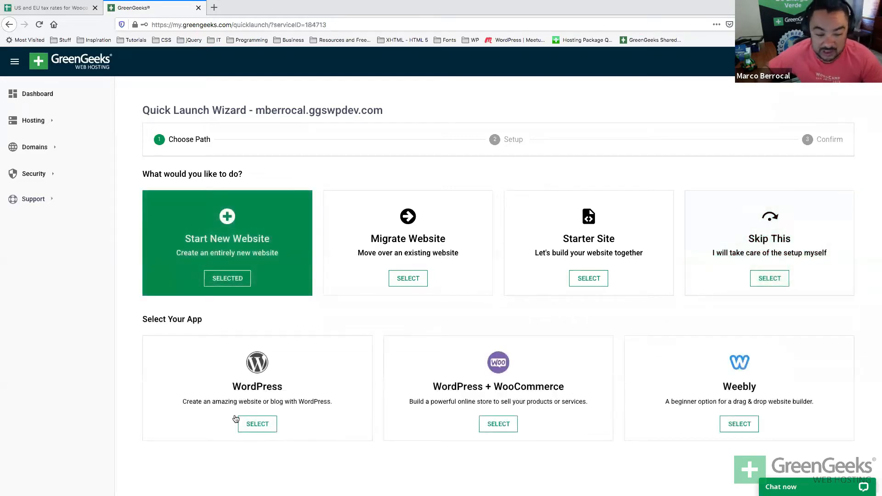
click(227, 394)
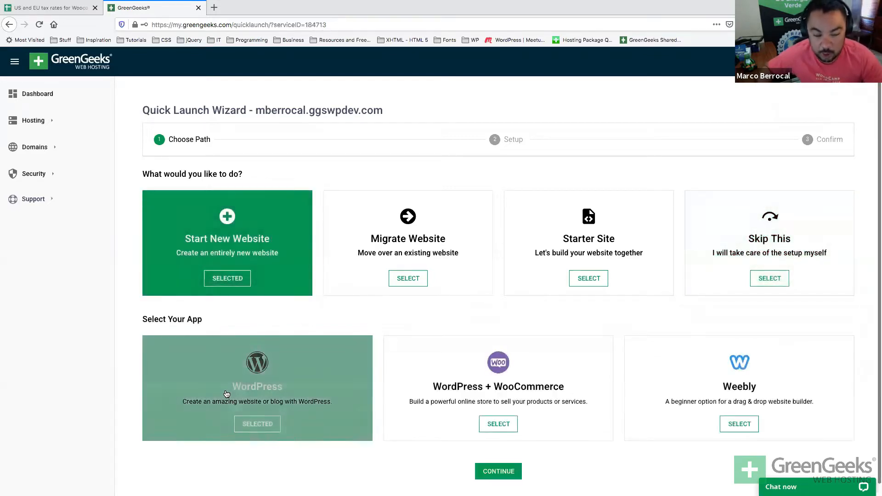
click(503, 404)
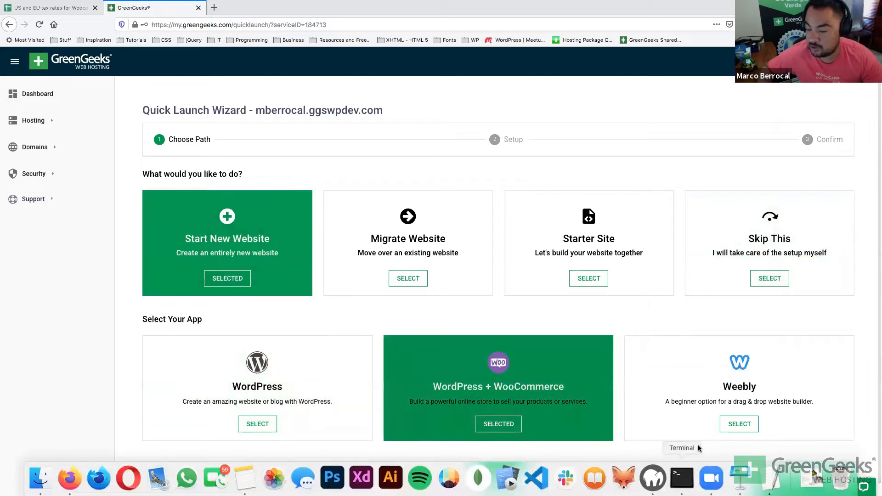
scroll(700, 416, down, 1)
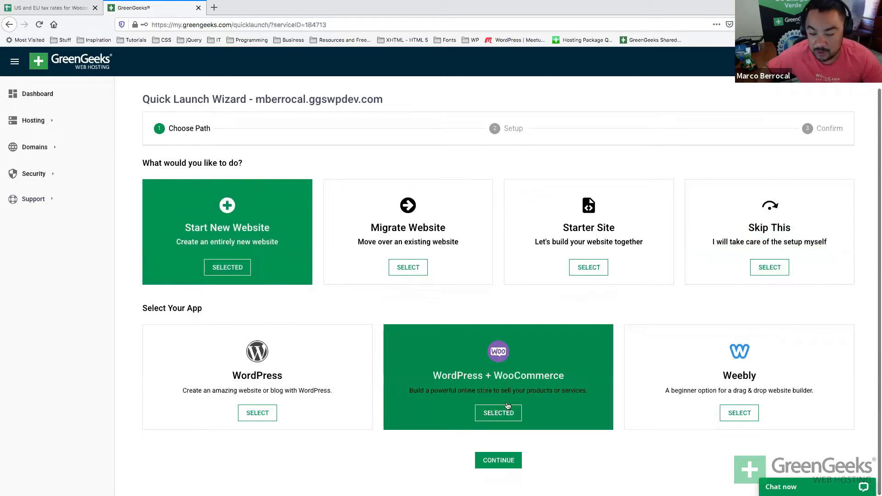
Advance to the Setup step and review its SSL Configuration note.
click(501, 461)
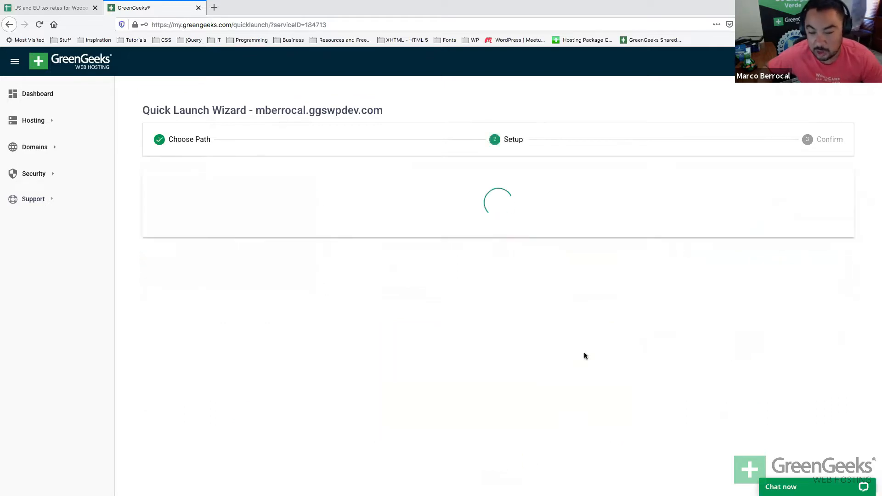
scroll(584, 355, down, 1)
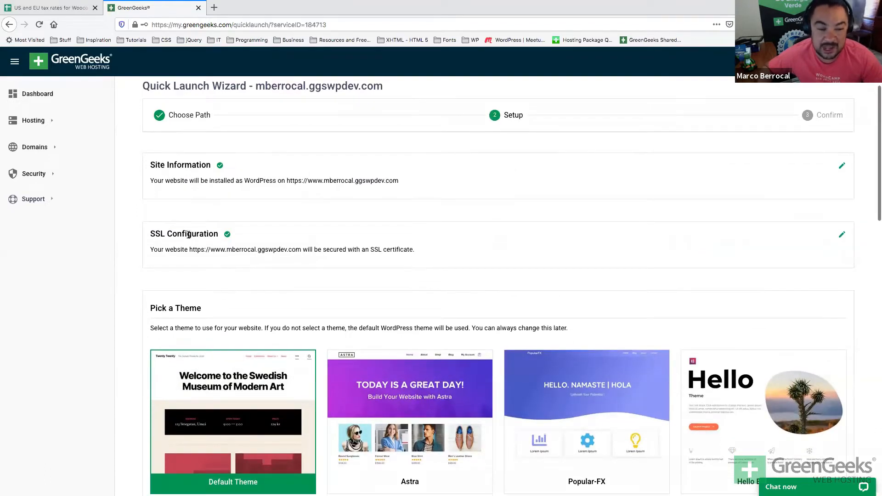
triple_click(221, 238)
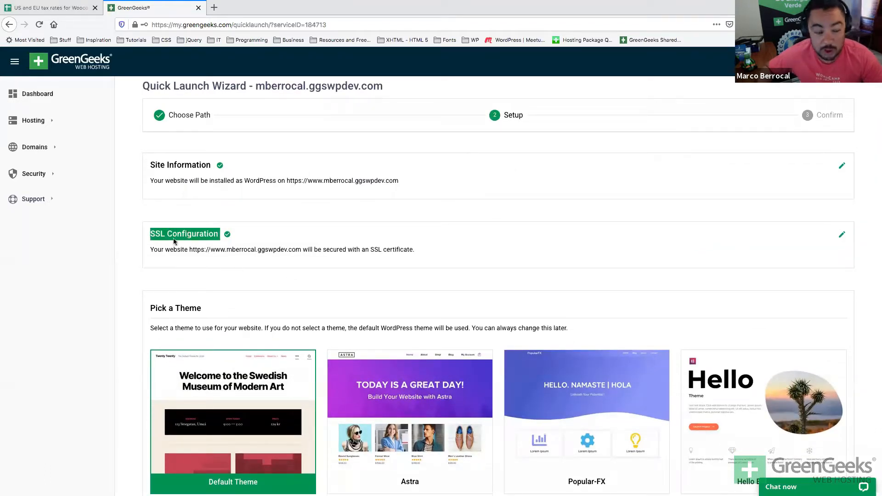
double_click(173, 250)
click(203, 252)
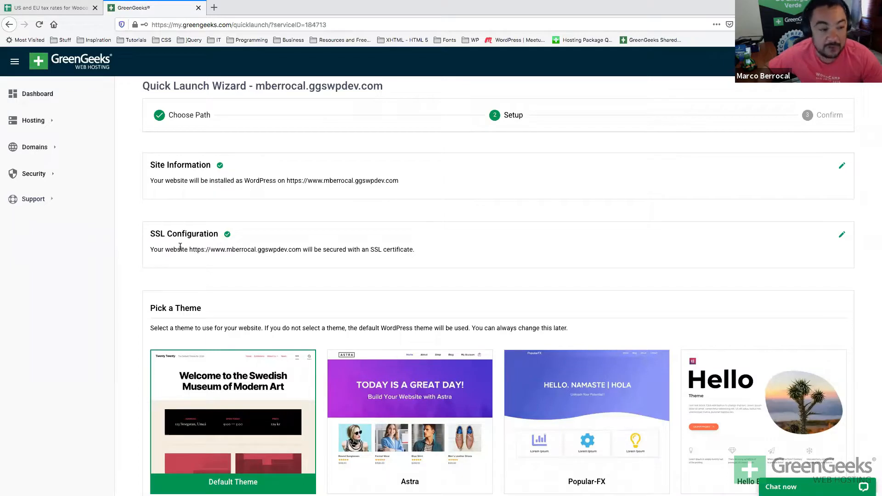
Start a new SSL certificate for the EcoSite Pro service, then return to Manage Hosting Accounts.
click(51, 174)
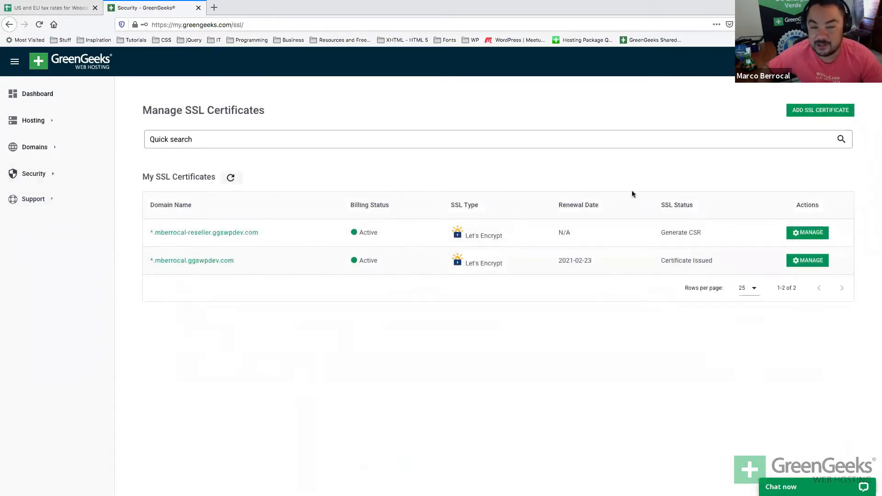
click(820, 112)
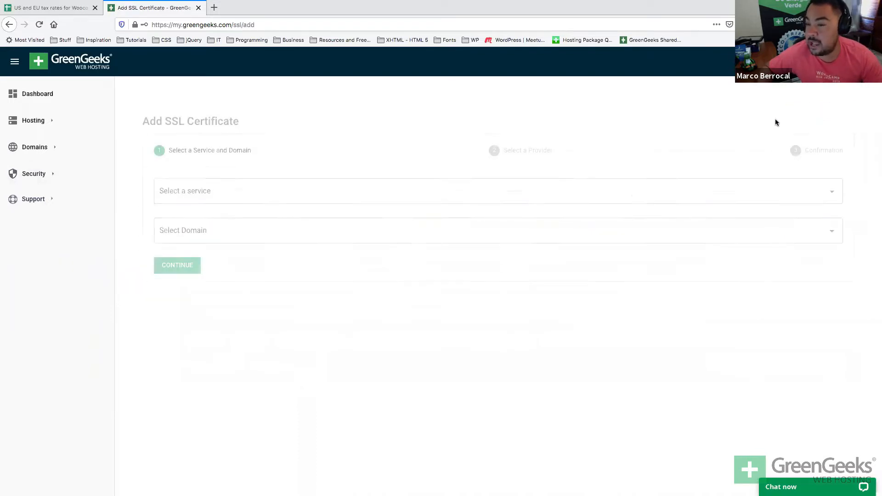
click(345, 185)
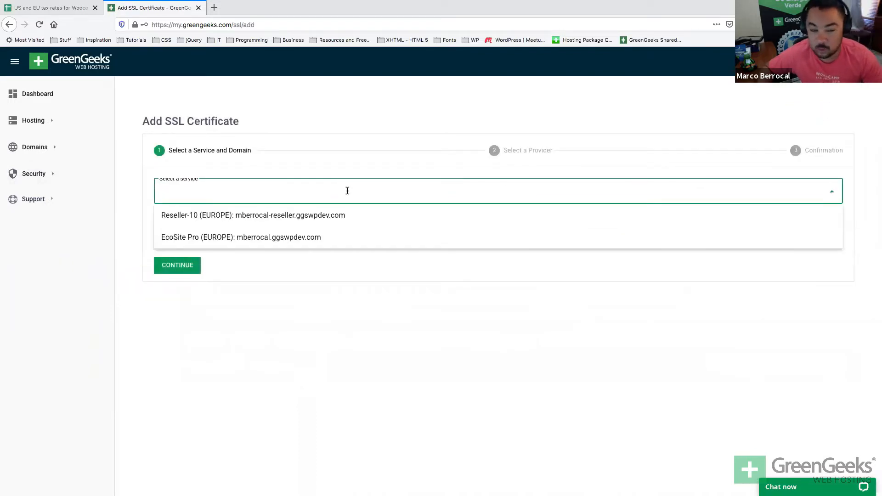
click(298, 242)
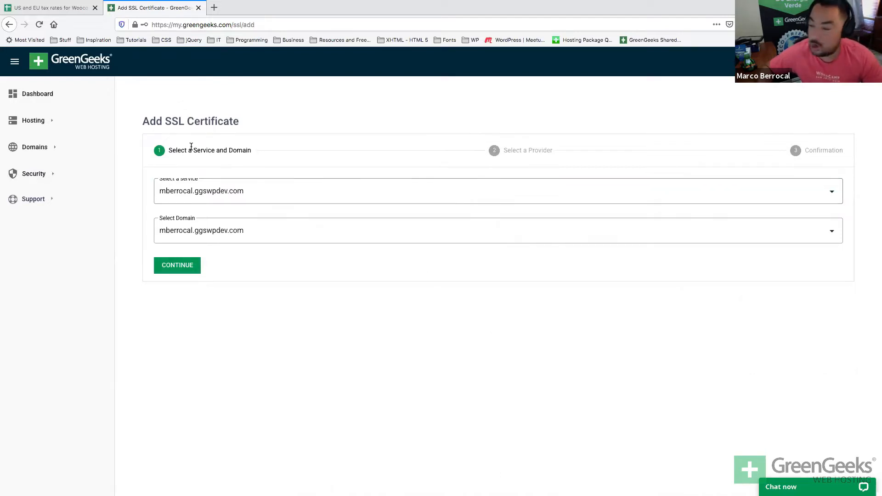
click(40, 120)
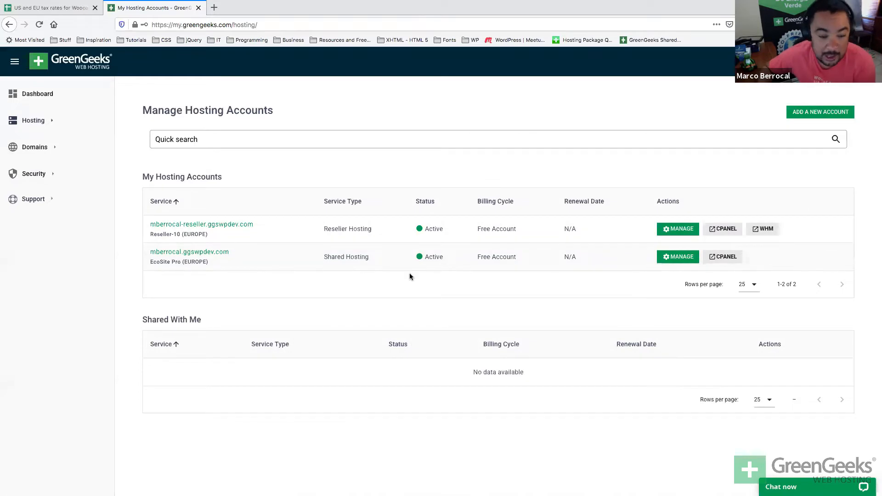
Start the wizard for the EcoSite Pro account with Start New Website and the WordPress app.
click(677, 256)
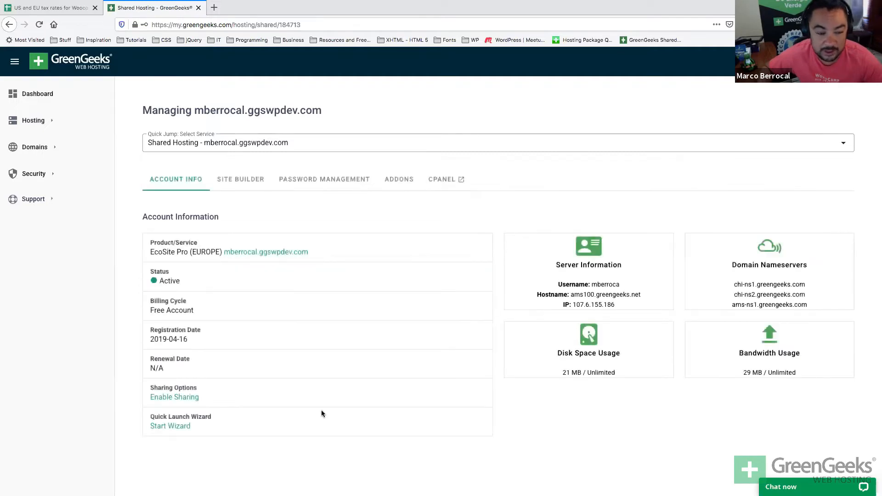
click(177, 426)
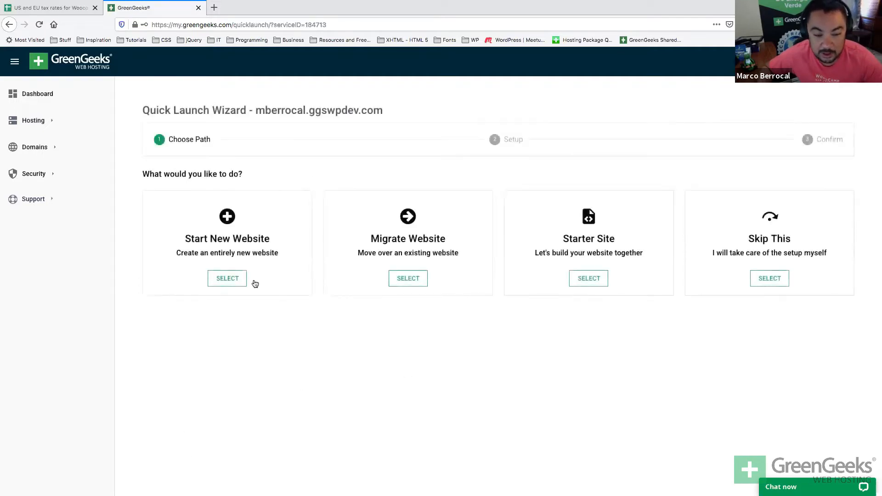
click(229, 281)
click(290, 398)
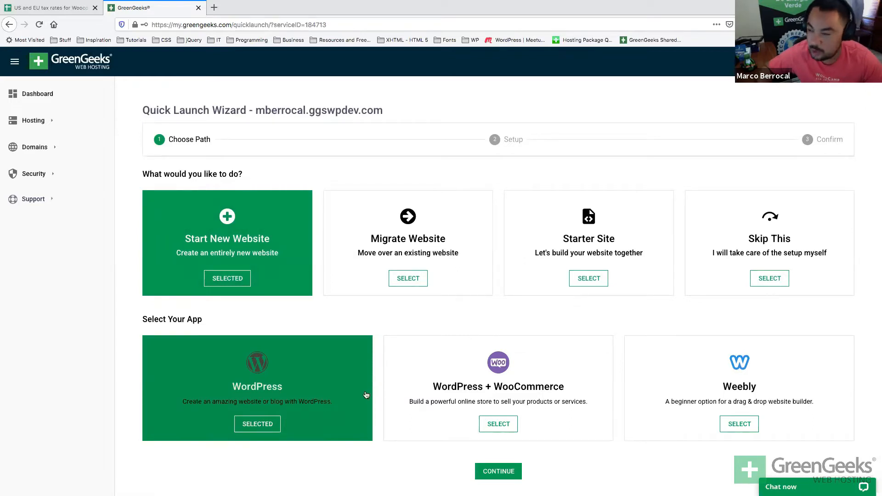
scroll(372, 395, down, 1)
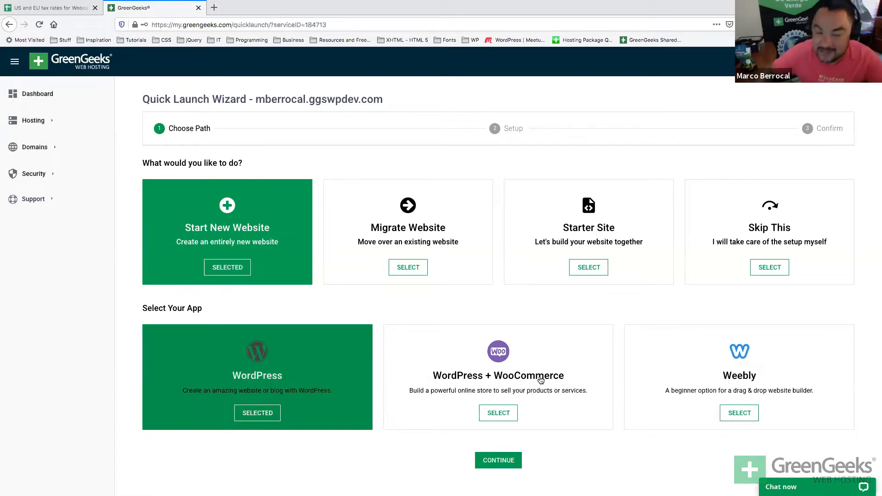
Switch between WordPress + WooCommerce and plain WordPress, settling on plain WordPress.
click(500, 391)
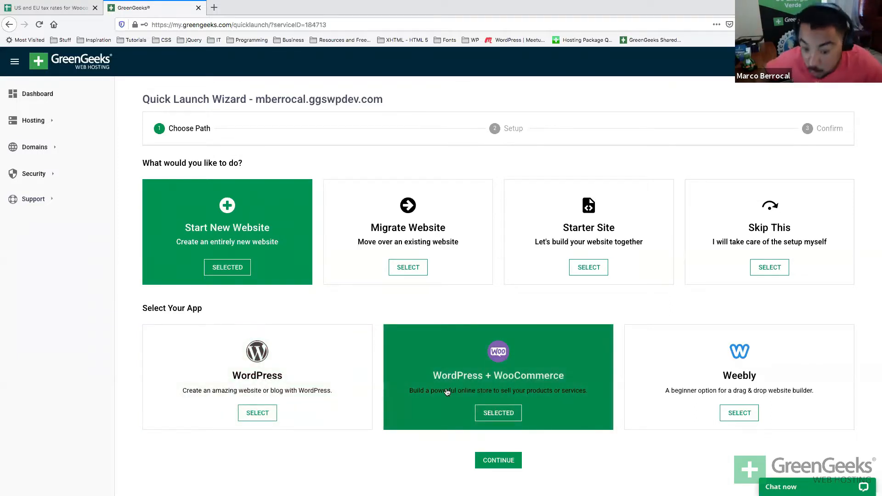
click(321, 389)
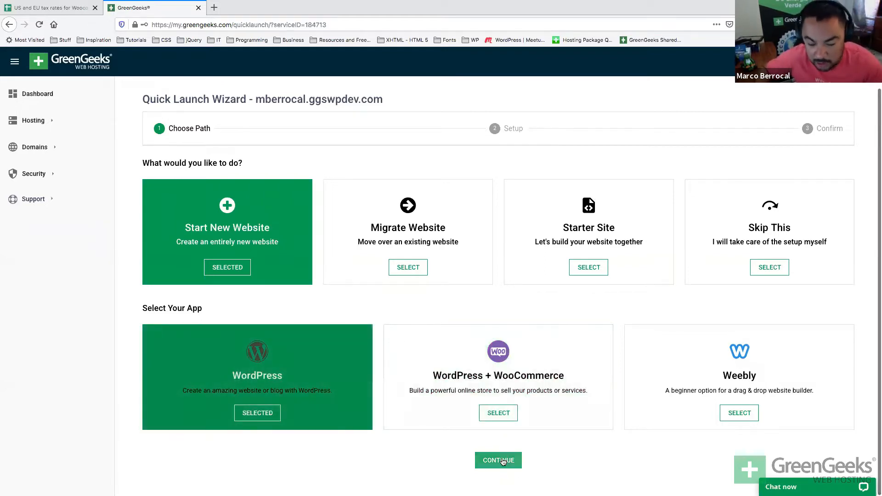
click(546, 386)
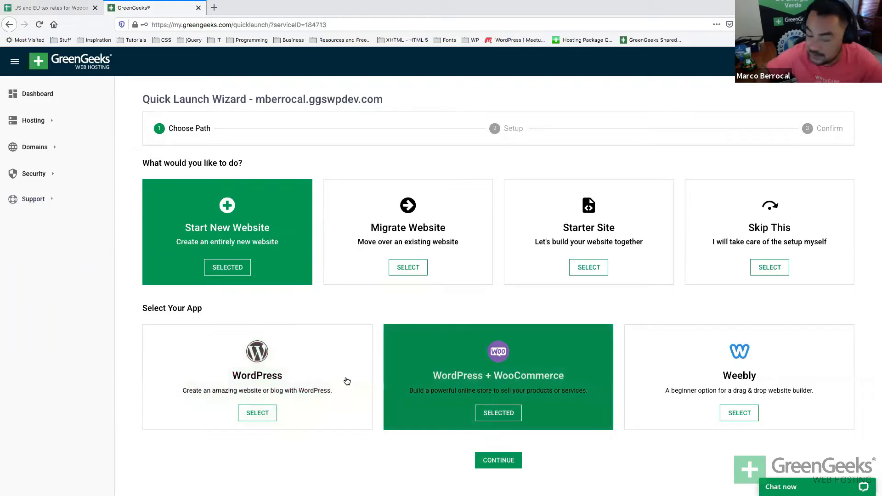
click(347, 382)
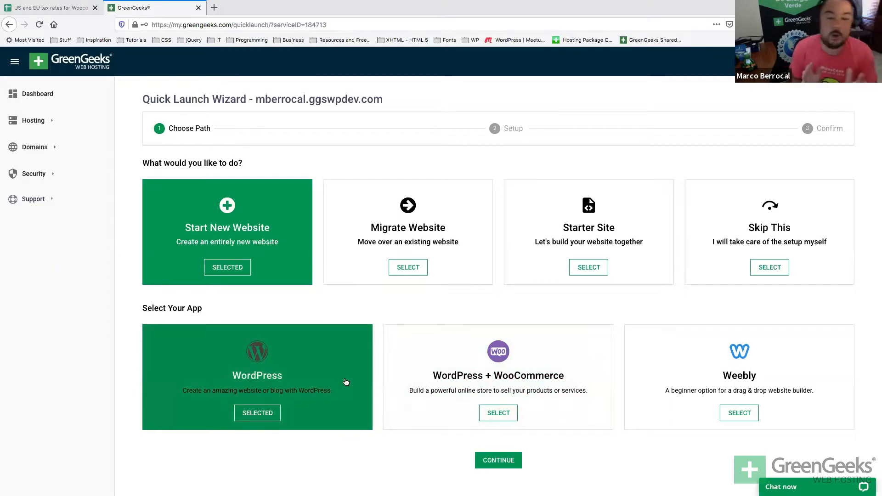
click(425, 366)
click(299, 374)
Continue to Setup, review the site address and SSL details, and choose the Astra theme.
click(488, 460)
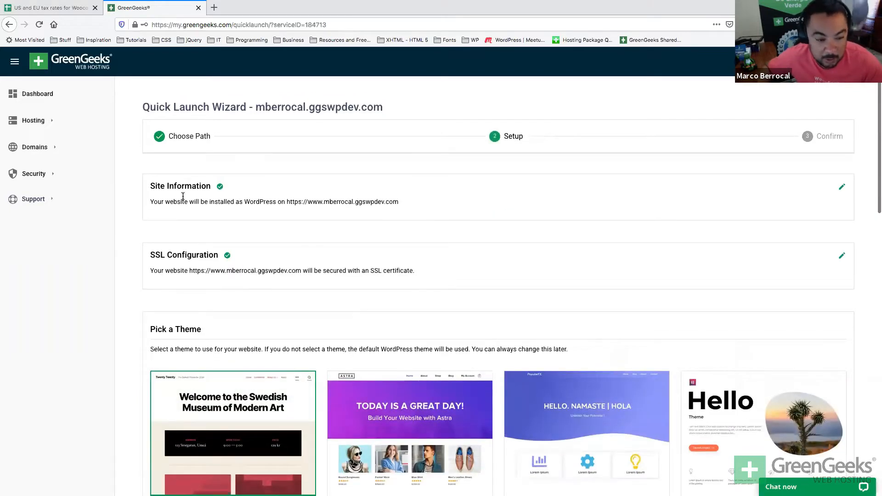
drag(301, 201, 306, 200)
scroll(359, 210, down, 2)
scroll(359, 210, down, 1)
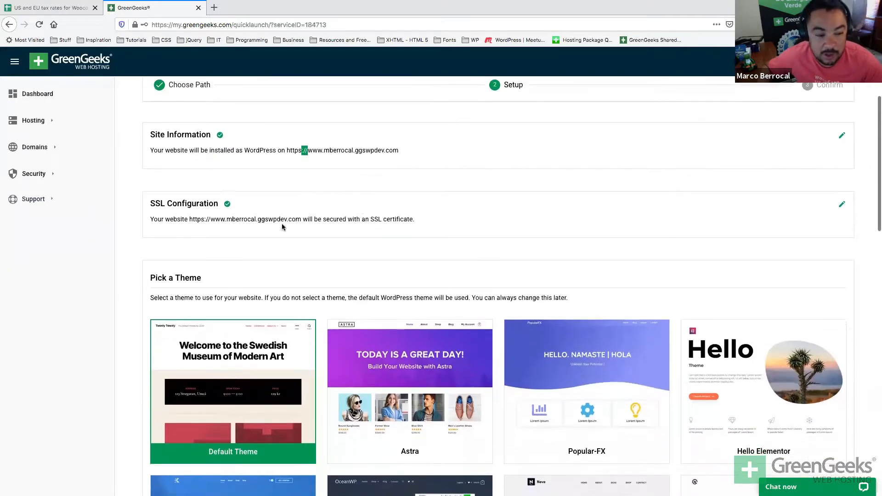
triple_click(268, 221)
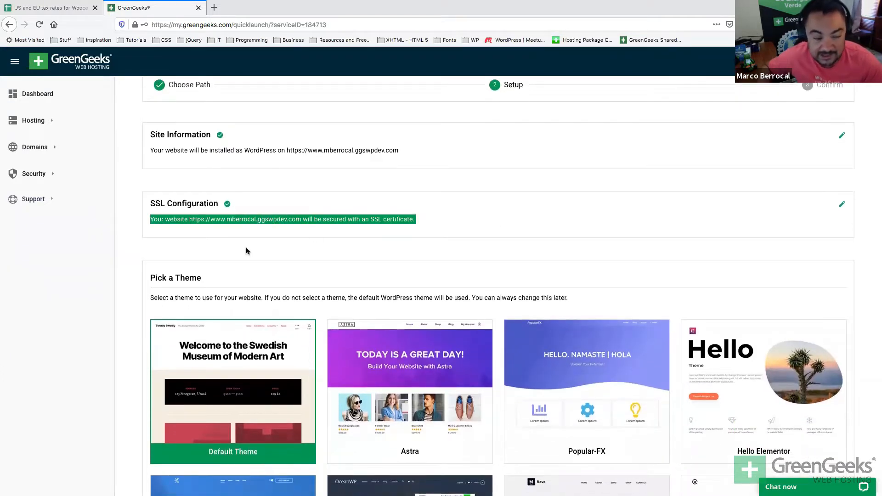
scroll(248, 250, down, 7)
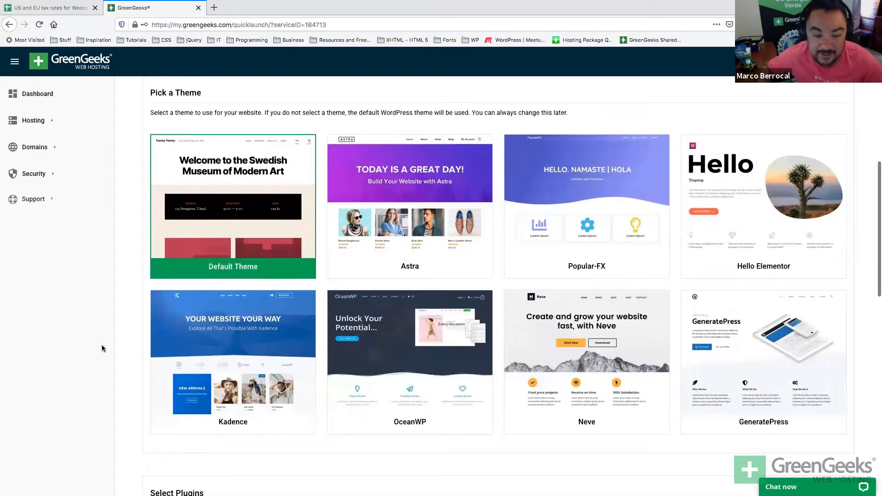
scroll(141, 300, up, 2)
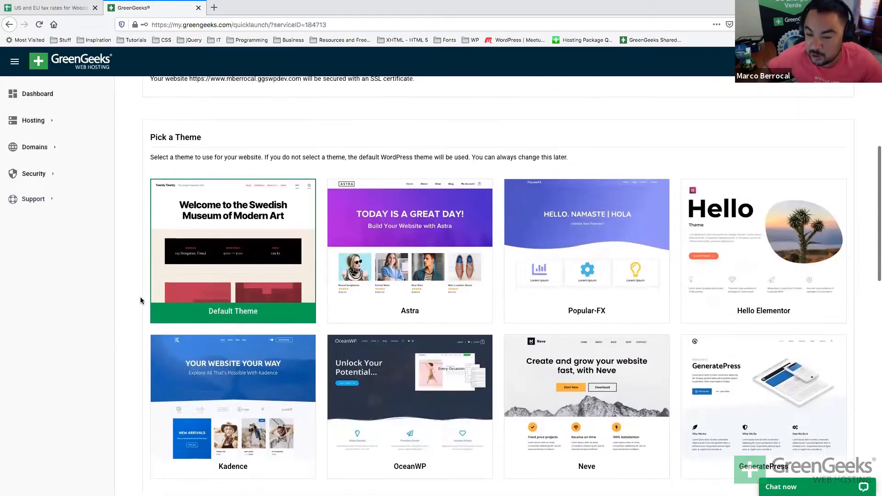
scroll(140, 300, down, 1)
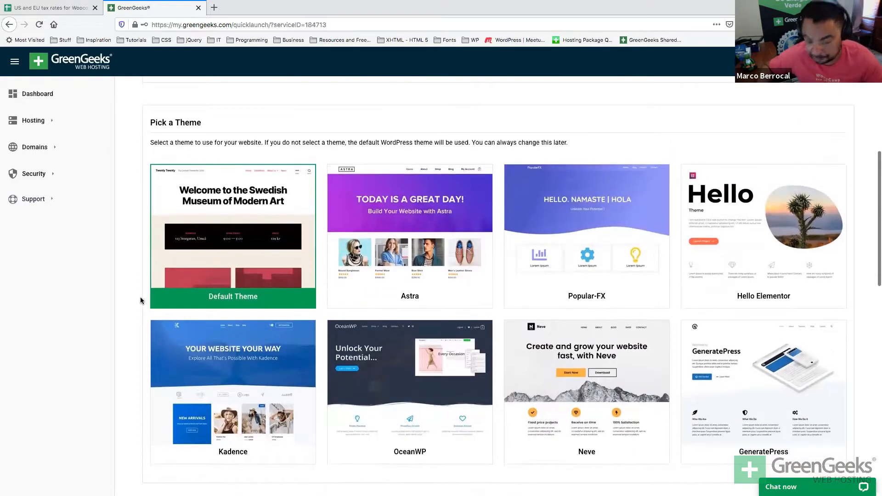
scroll(141, 300, down, 3)
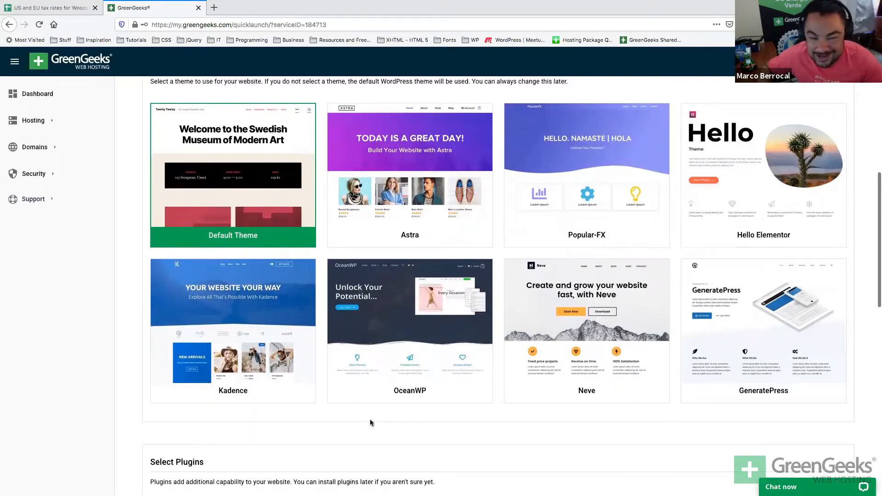
scroll(371, 420, up, 2)
click(418, 284)
Deselect the WPForms Lite plugin in Select Plugins.
scroll(410, 238, down, 6)
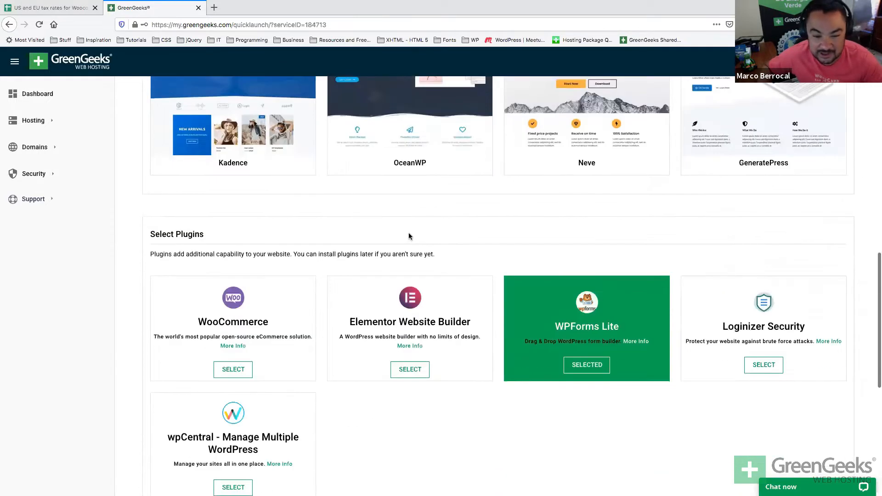
scroll(410, 235, down, 3)
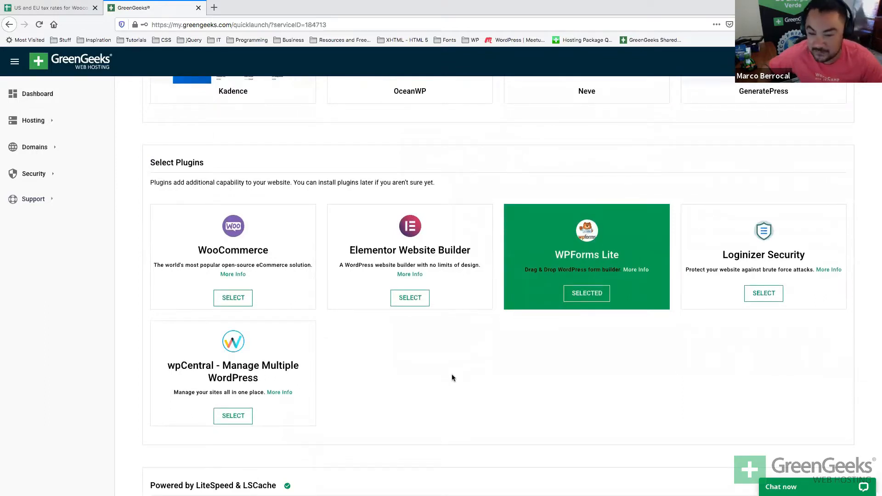
click(571, 294)
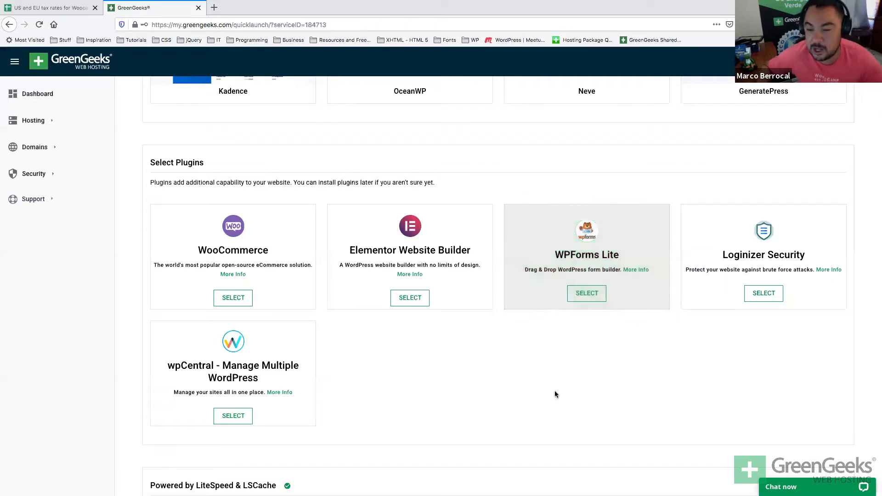
Review the LiteSpeed & LSCache section down to the Create My Website button.
scroll(555, 391, down, 2)
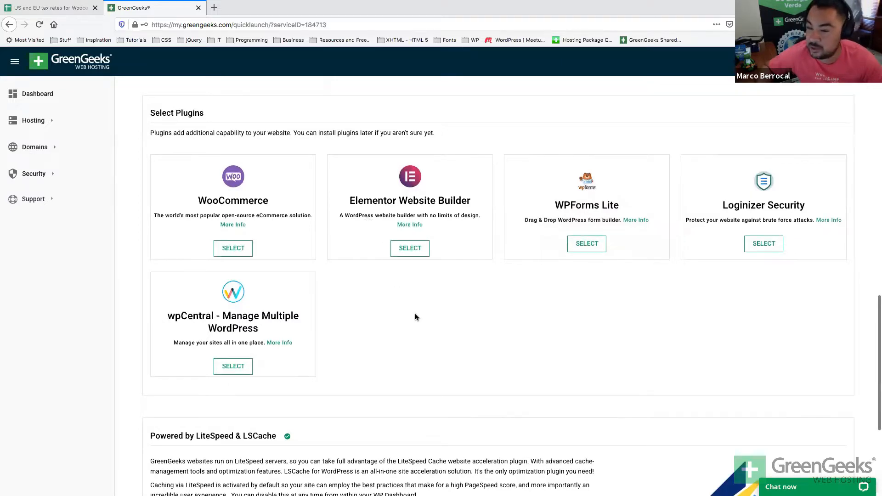
scroll(415, 317, down, 2)
scroll(415, 314, down, 5)
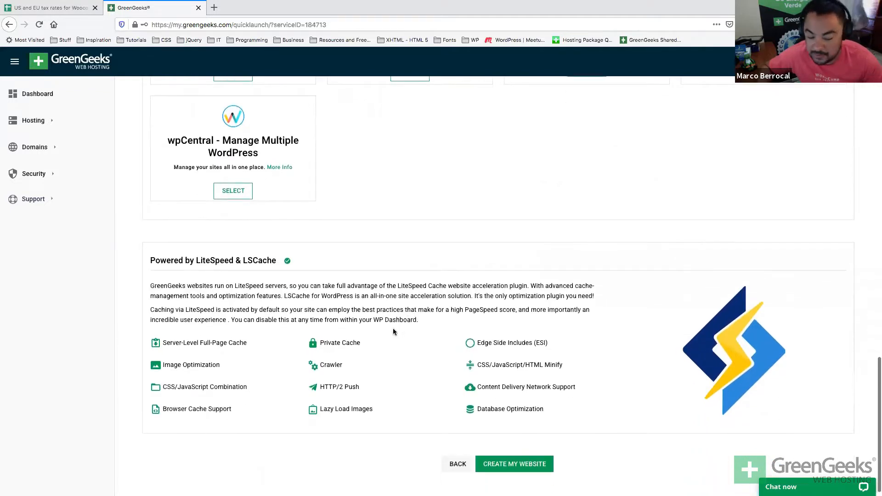
triple_click(256, 260)
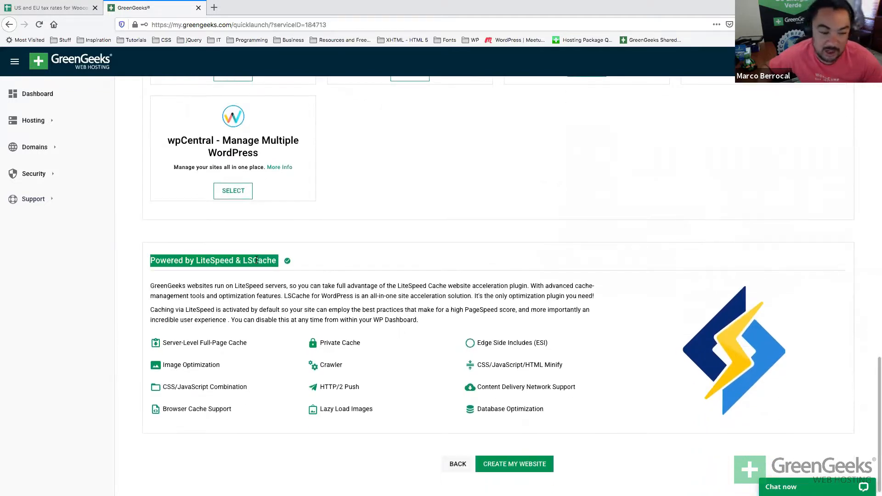
drag(437, 324, 220, 278)
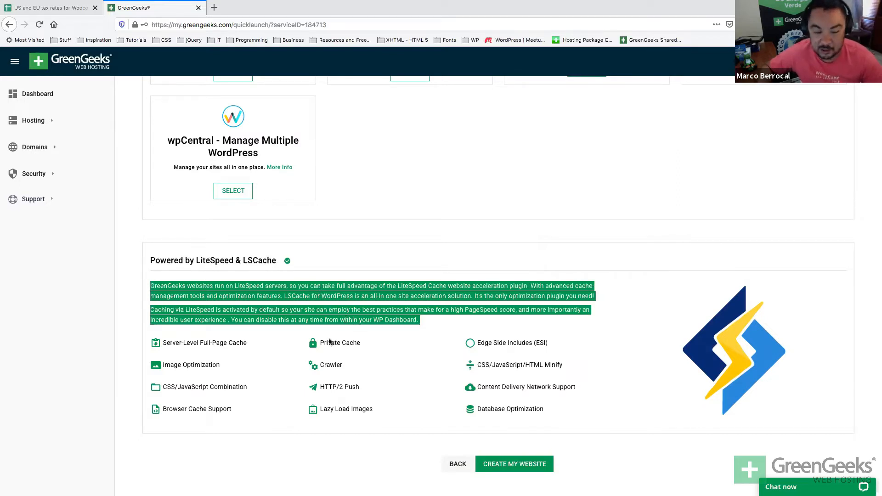
click(333, 309)
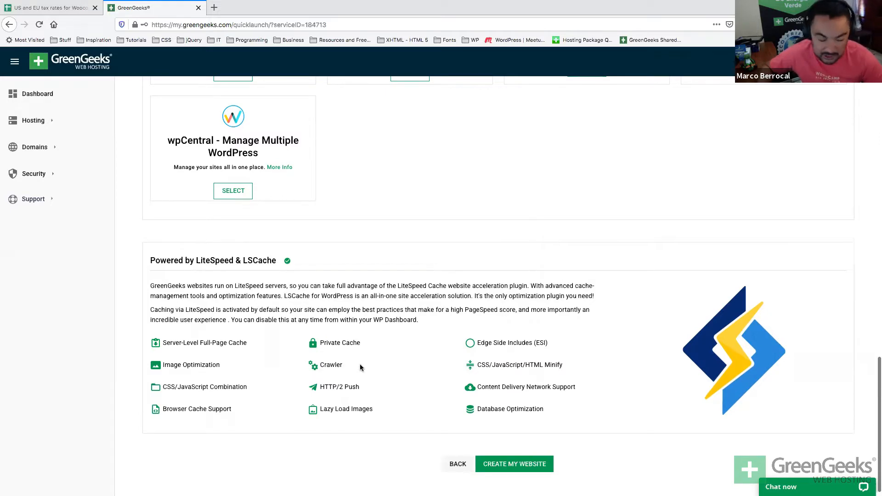
scroll(360, 366, down, 1)
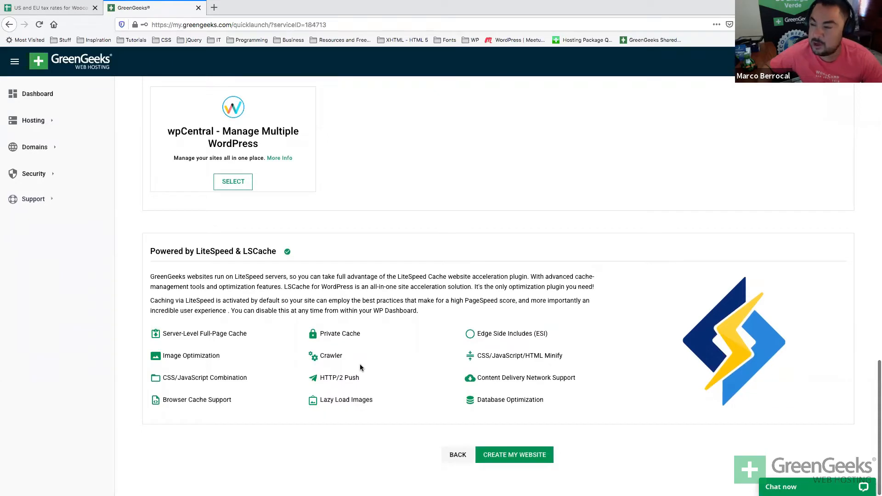
scroll(380, 301, up, 2)
scroll(380, 302, down, 2)
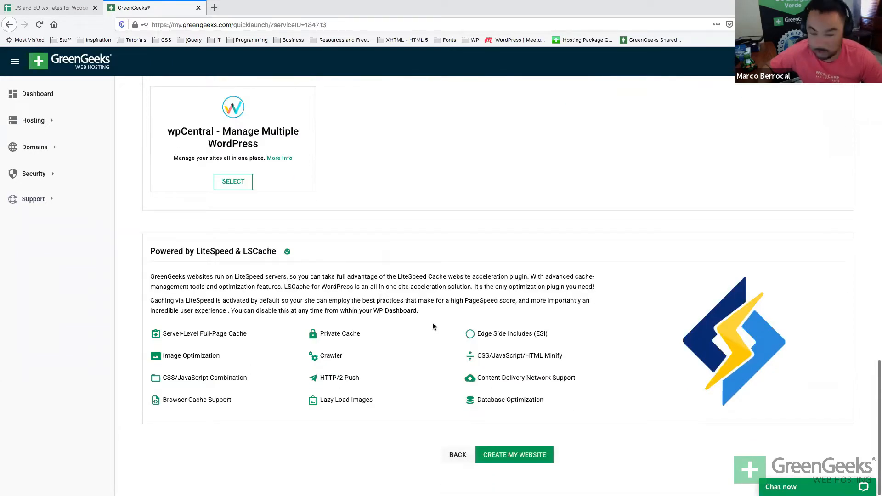
Submit Create My Website and see the deployment fail with a Deployment Error.
click(492, 455)
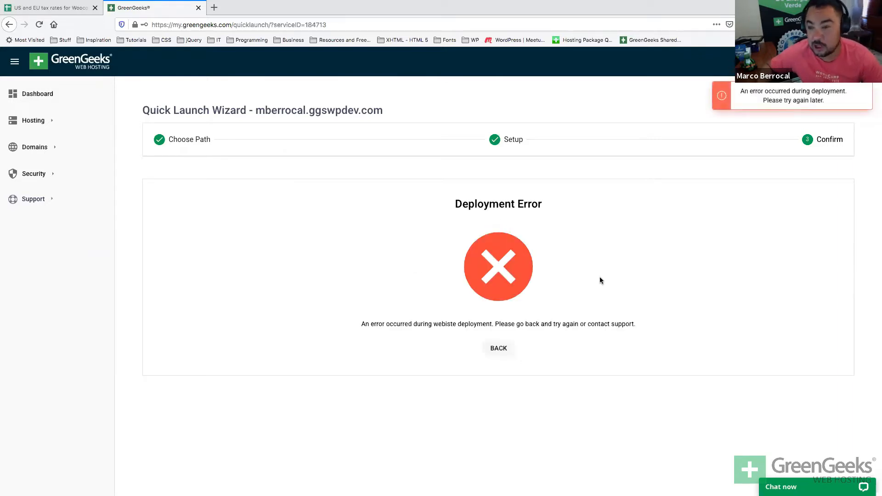
key(super+Tab)
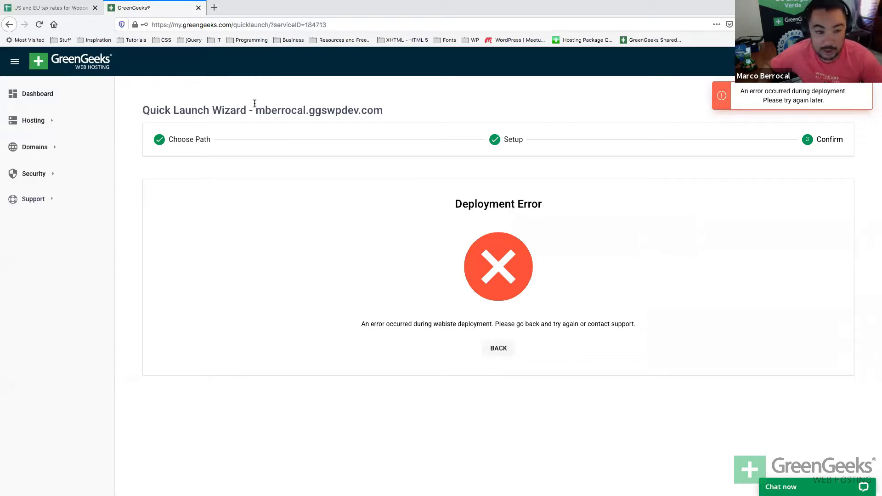
drag(259, 106, 384, 107)
key(ctrl+c)
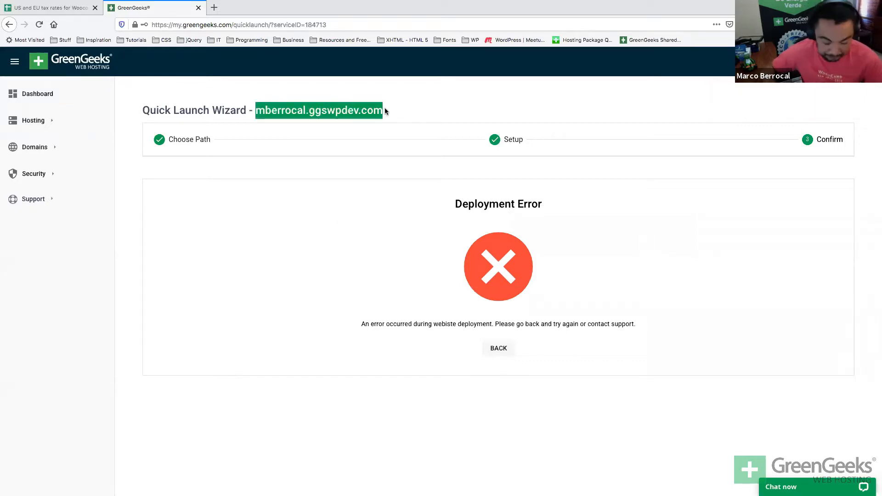
key(ctrl+t)
key(ctrl+v)
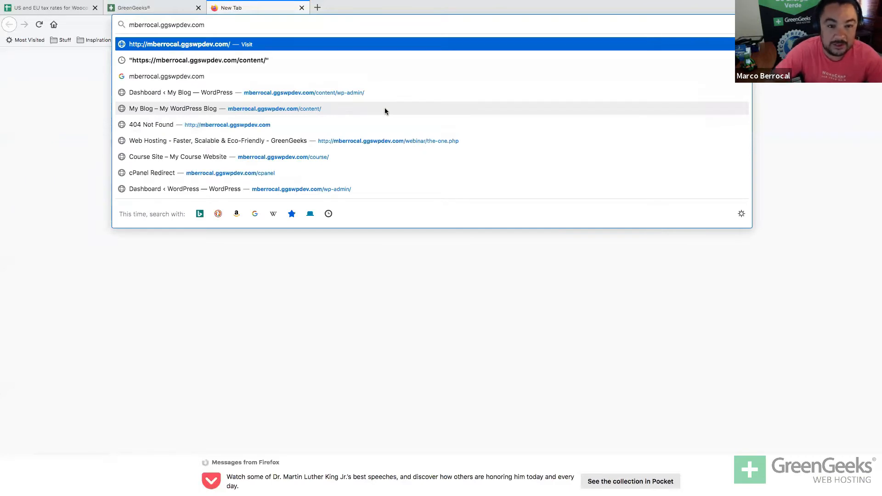
key(Return)
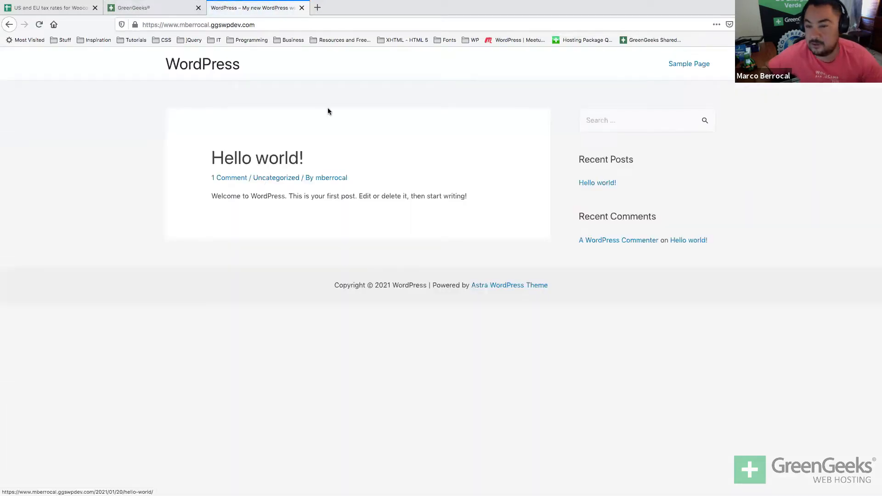
key(super+w)
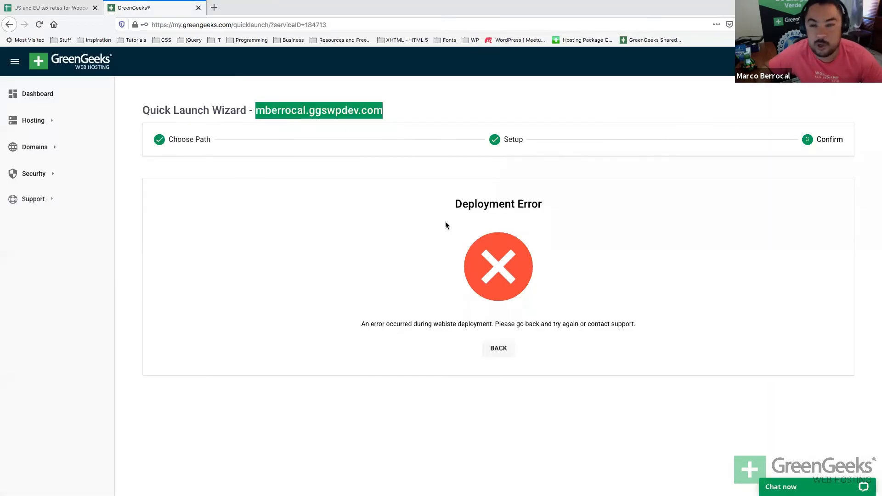
Open cPanel for the shared hosting account from the Dashboard and launch Softaculous Apps Installer.
click(32, 95)
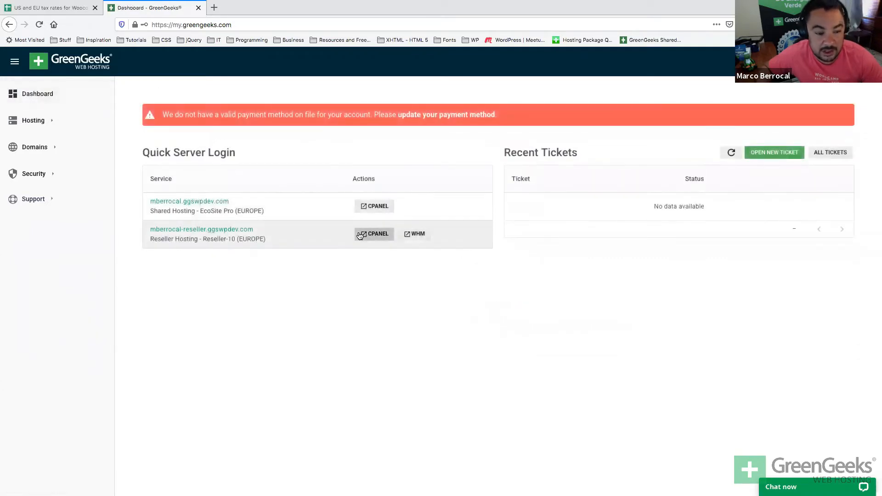
click(368, 207)
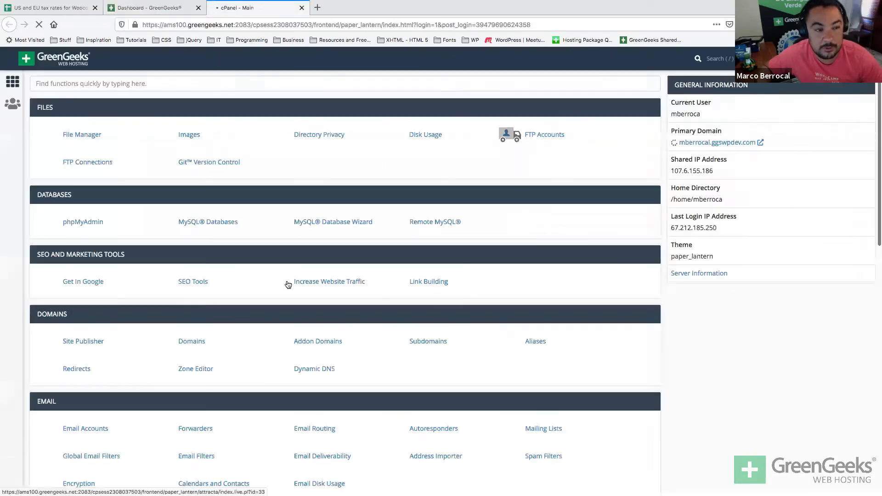
scroll(286, 280, down, 10)
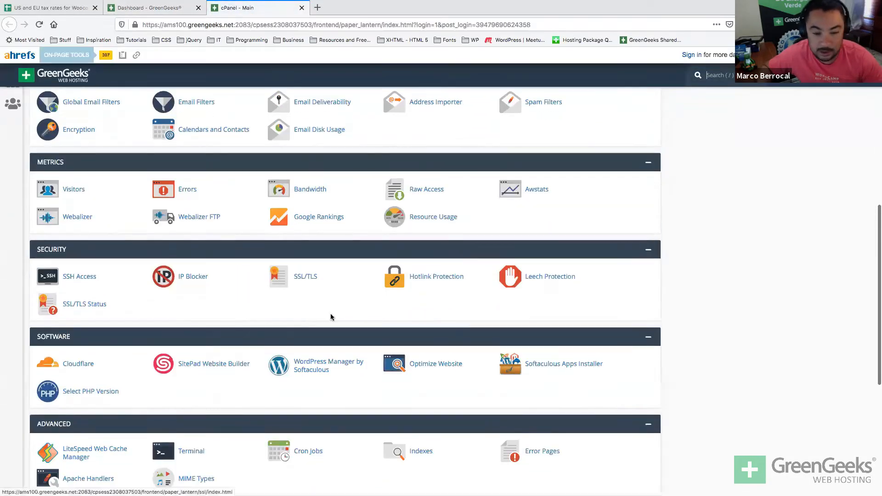
click(542, 364)
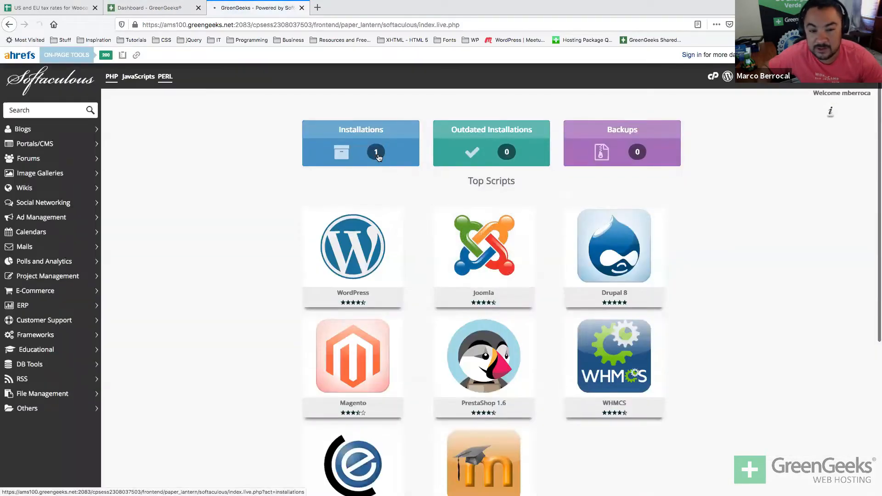
Remove the existing WordPress installation from Installations, confirming with OK, then return to the overview.
click(379, 158)
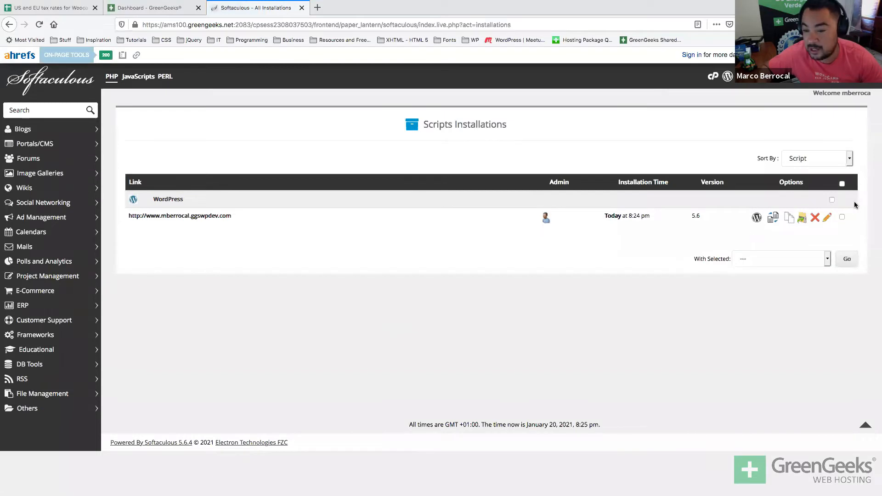
click(815, 220)
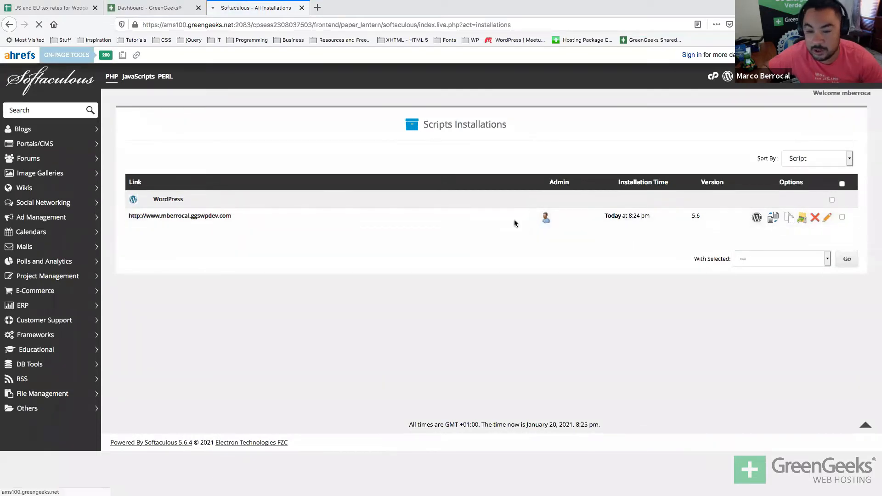
scroll(453, 434, down, 3)
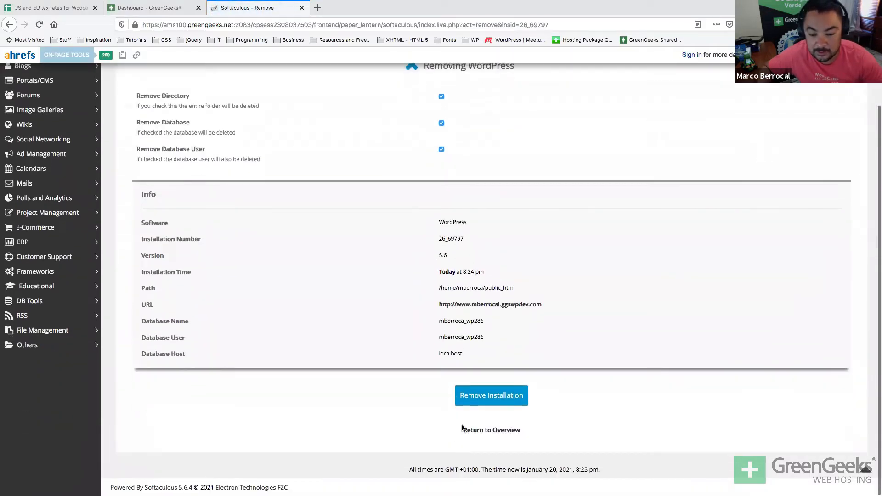
click(484, 402)
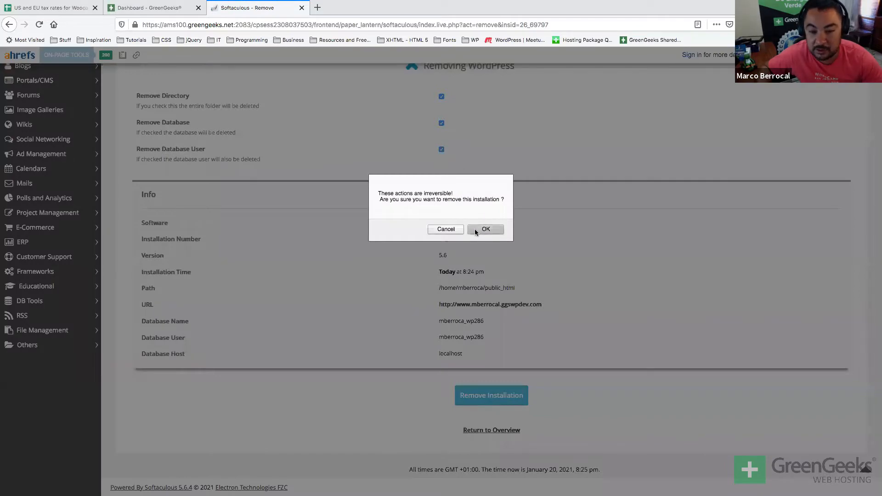
click(475, 229)
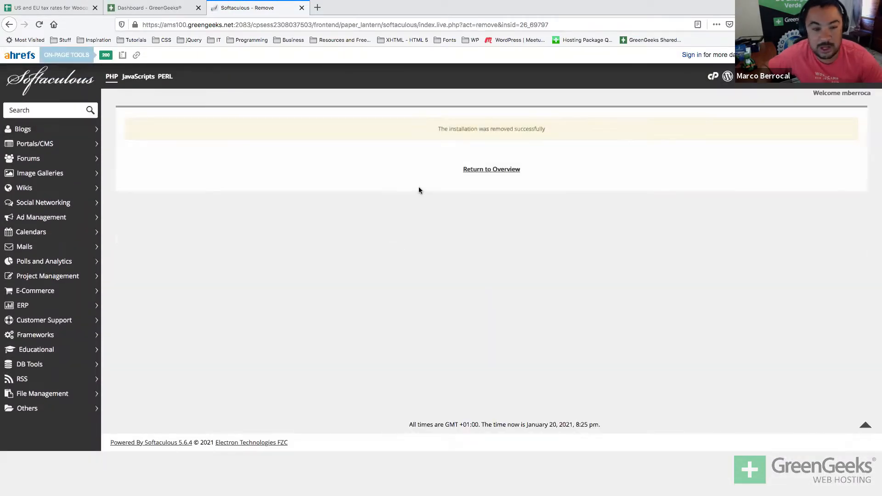
click(486, 171)
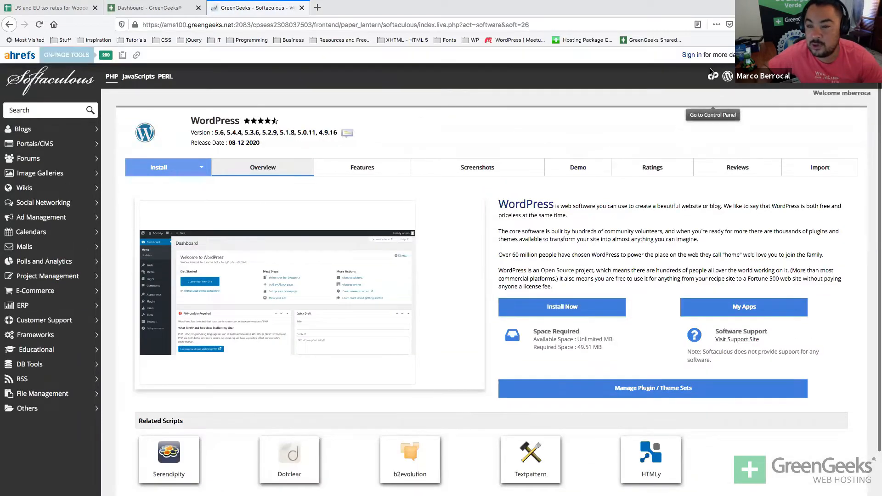
Open cPanel's MySQL Databases page to confirm no databases remain.
click(711, 74)
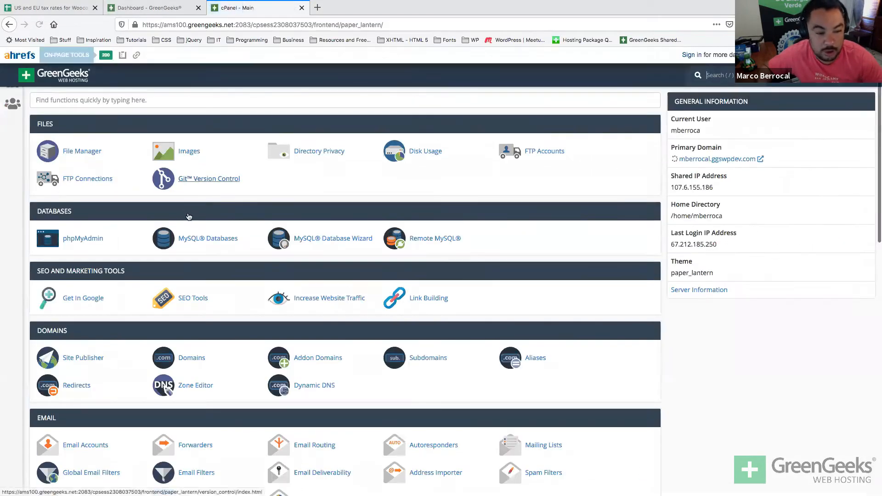
click(212, 240)
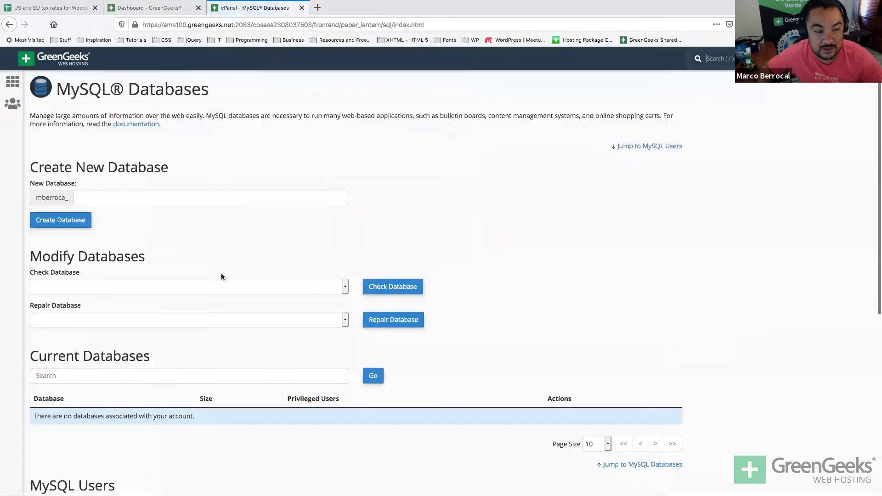
key(alt+Left)
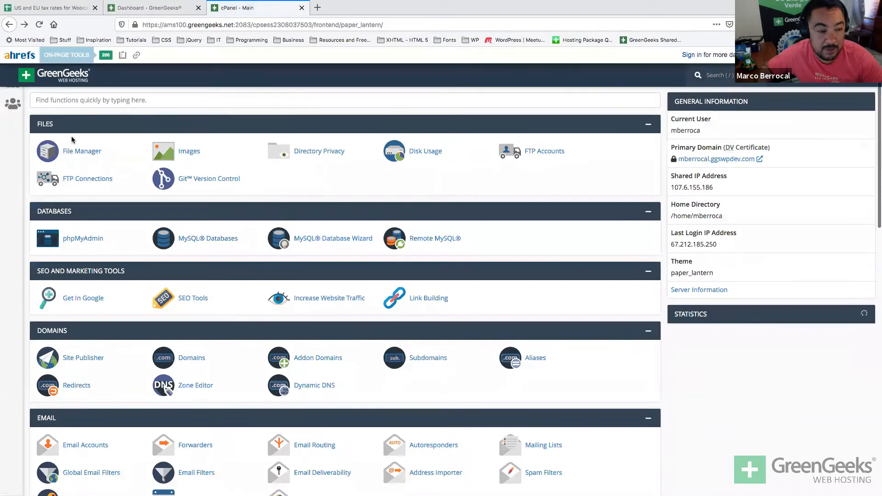
Confirm in File Manager that public_html holds only sapp-wp-signon.php, keep it, and close cPanel.
click(71, 139)
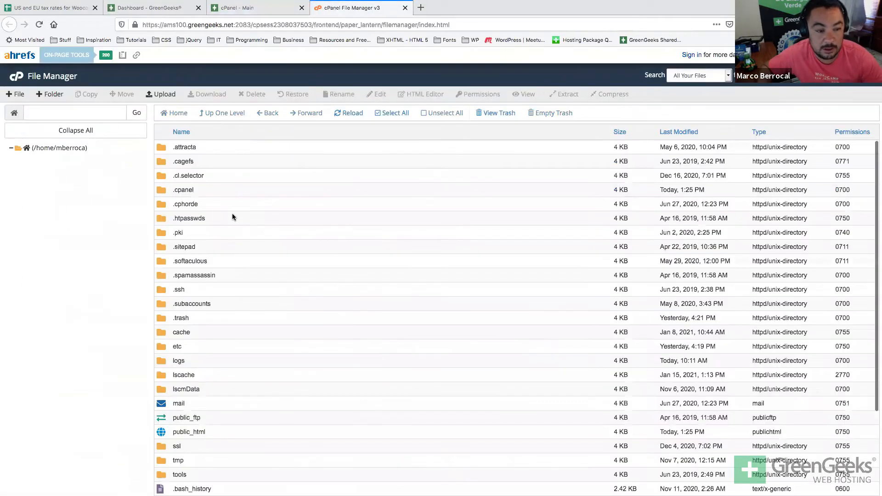
click(162, 431)
double_click(162, 431)
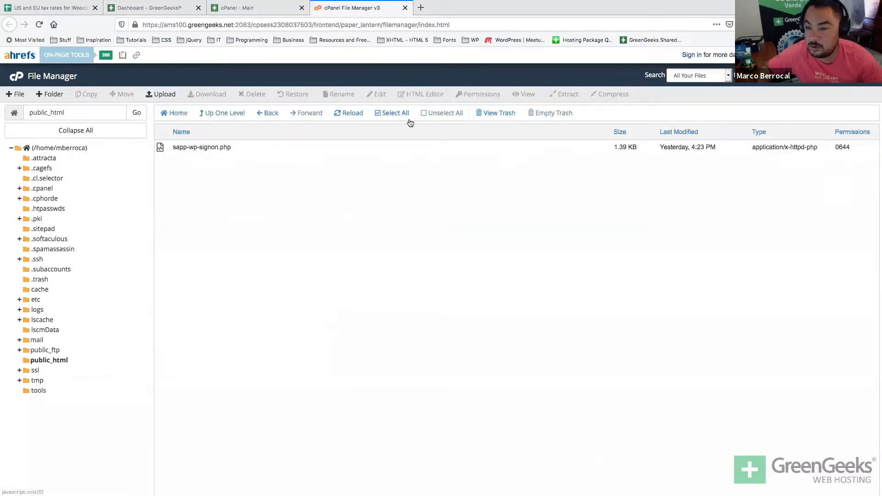
click(374, 146)
click(253, 94)
click(541, 299)
key(ctrl+w)
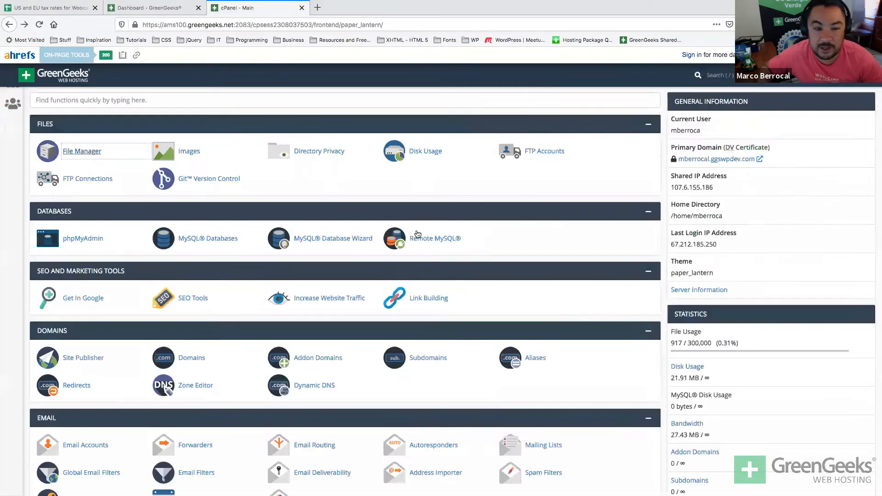
key(ctrl+w)
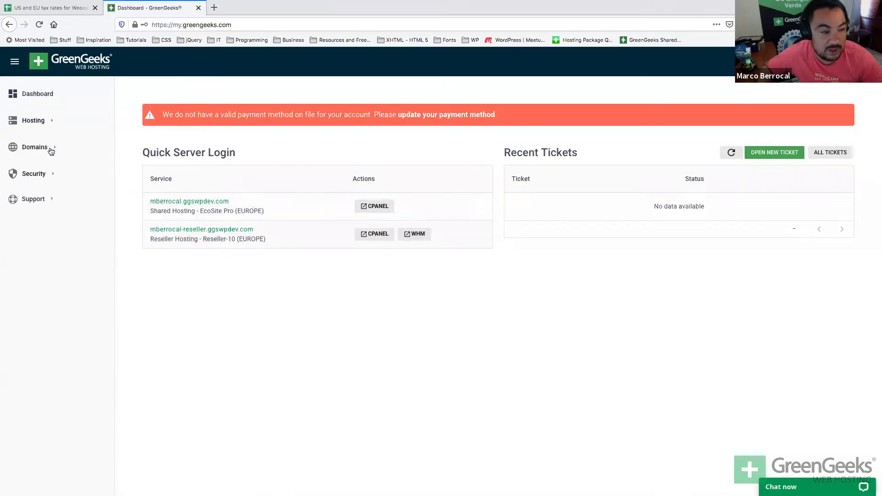
click(28, 120)
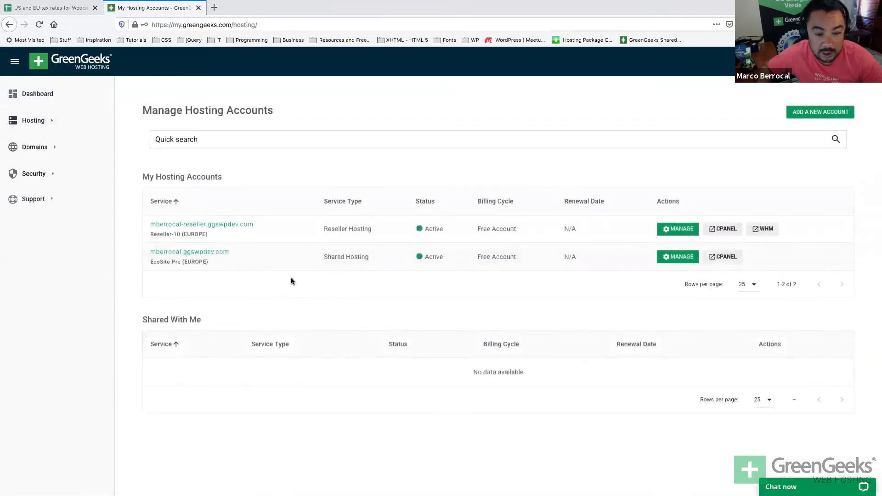
click(670, 258)
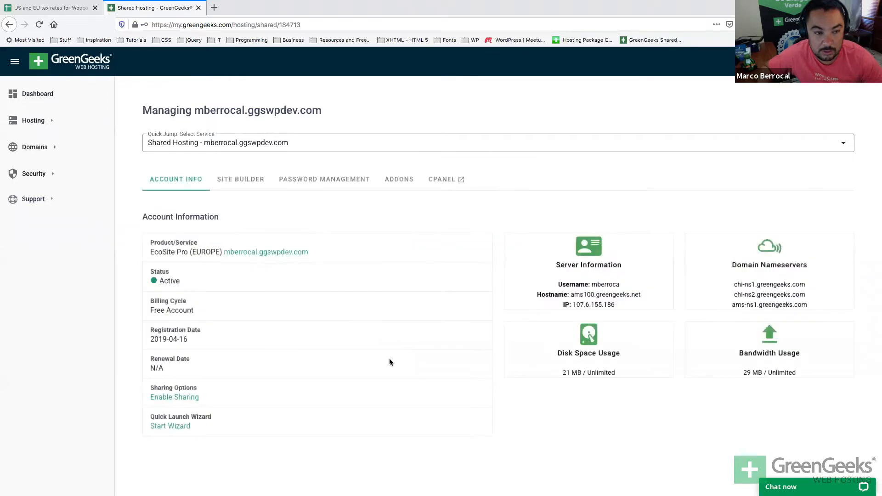
click(179, 427)
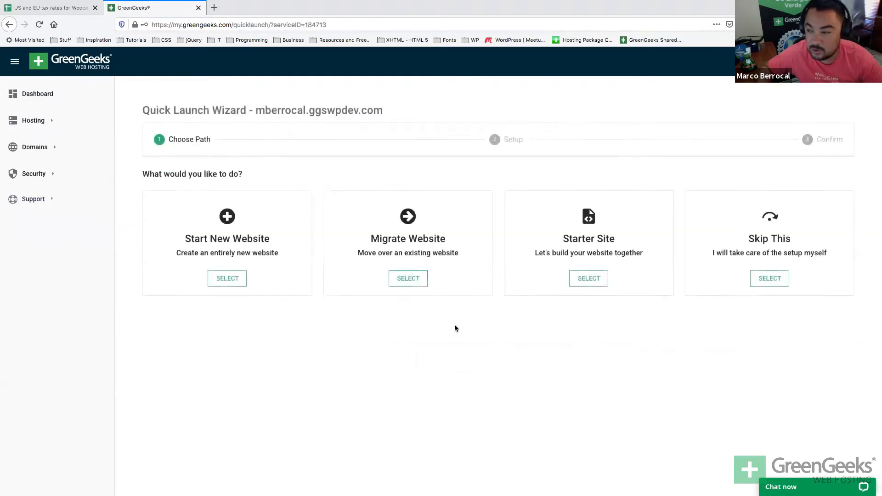
click(430, 260)
click(239, 254)
click(390, 372)
click(487, 461)
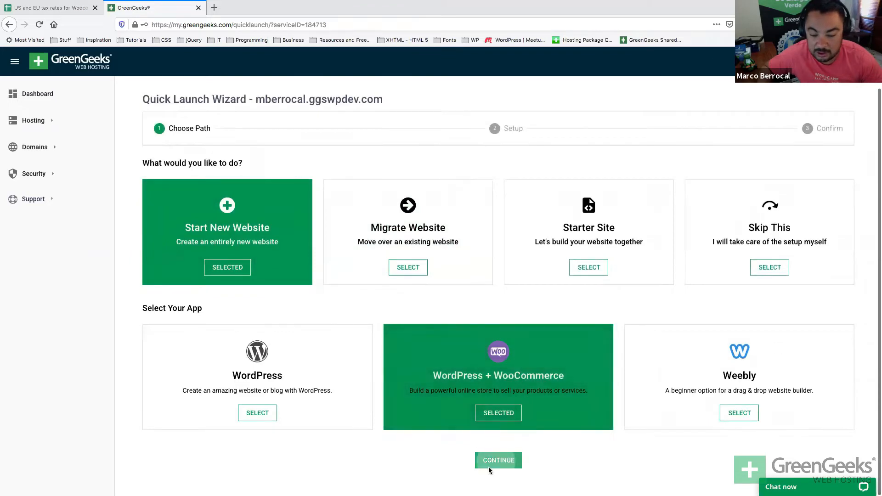
scroll(556, 309, down, 8)
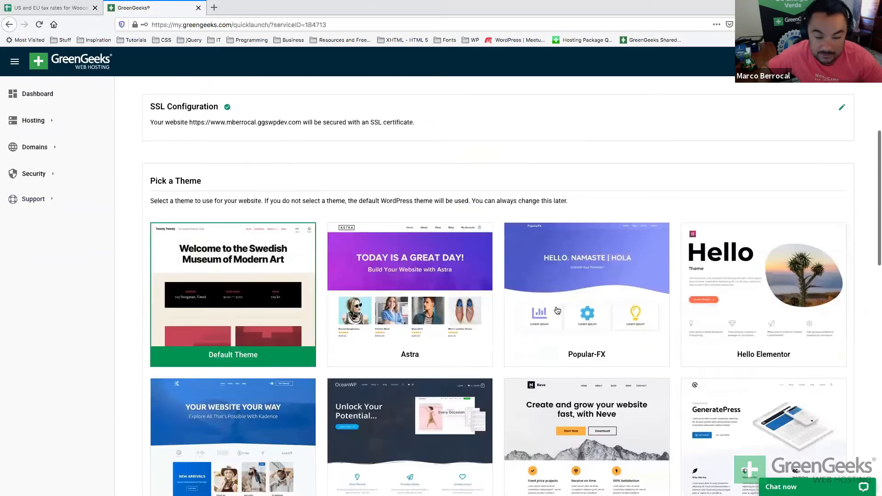
click(441, 126)
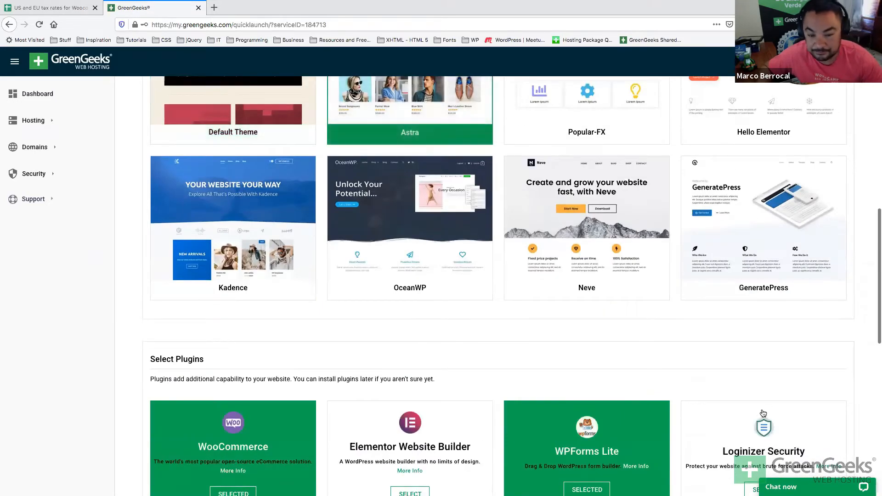
scroll(765, 408, up, 7)
scroll(487, 325, up, 2)
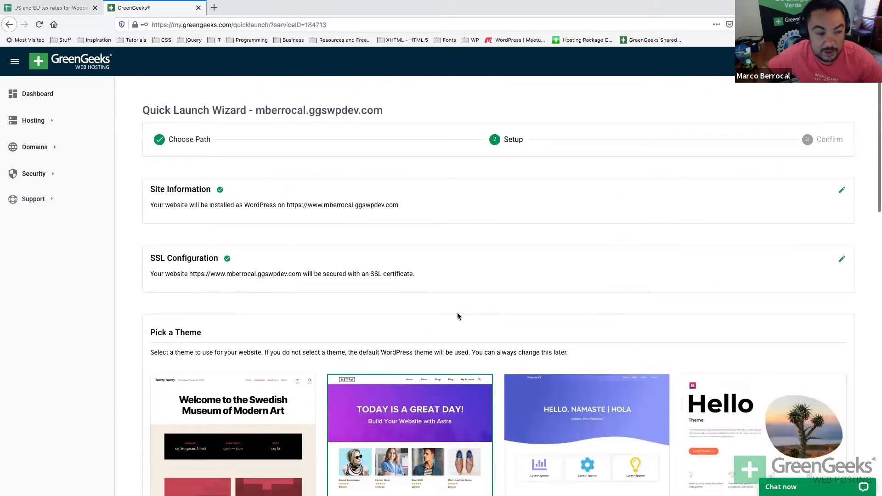
scroll(458, 315, down, 15)
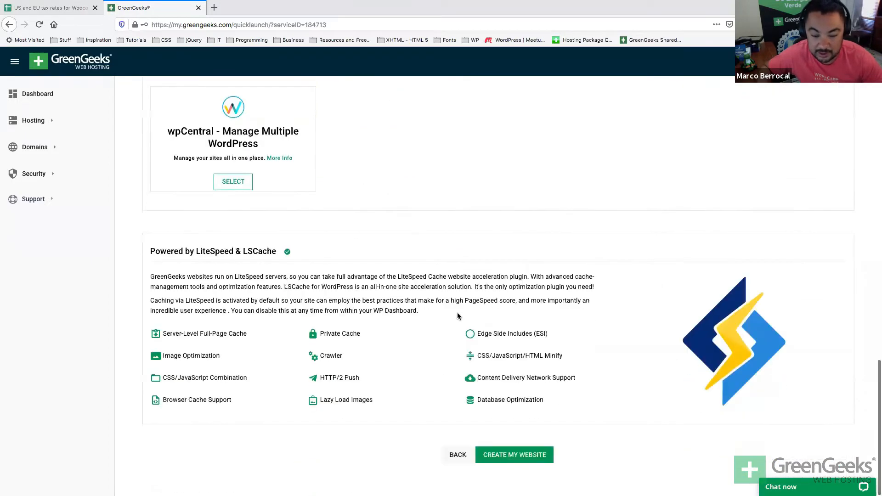
Switch the app to plain WordPress, choose the Kadence theme, and create the website.
click(446, 456)
click(307, 387)
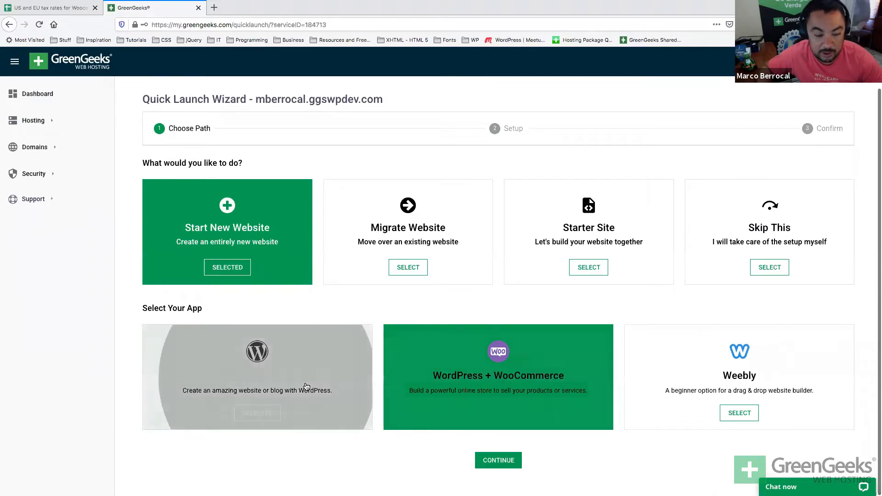
click(500, 460)
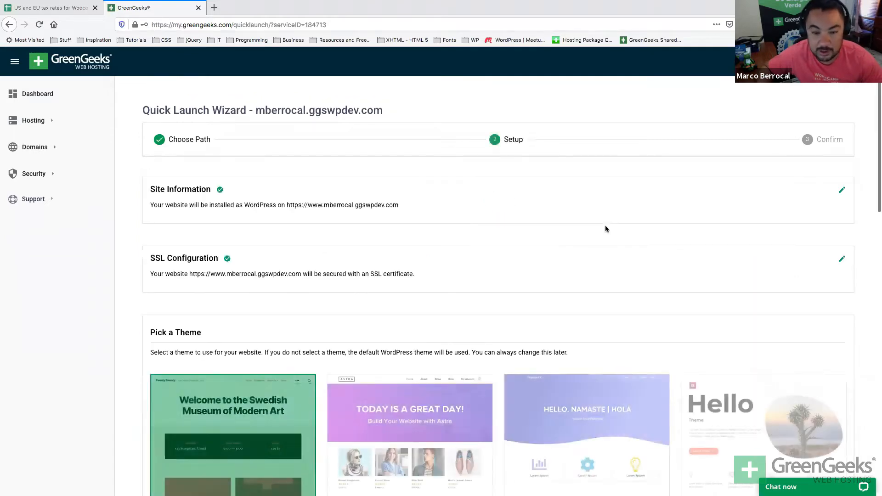
scroll(478, 312, down, 5)
scroll(256, 374, down, 2)
click(256, 374)
scroll(326, 367, down, 5)
scroll(546, 332, down, 6)
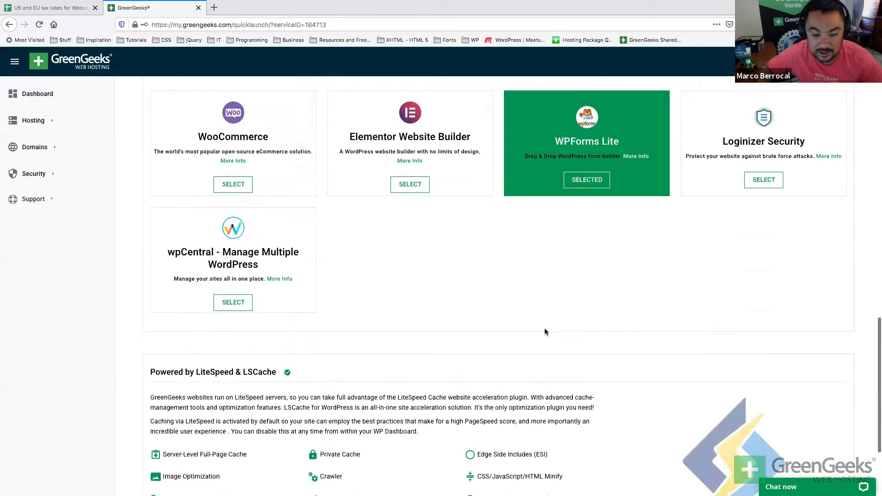
click(491, 454)
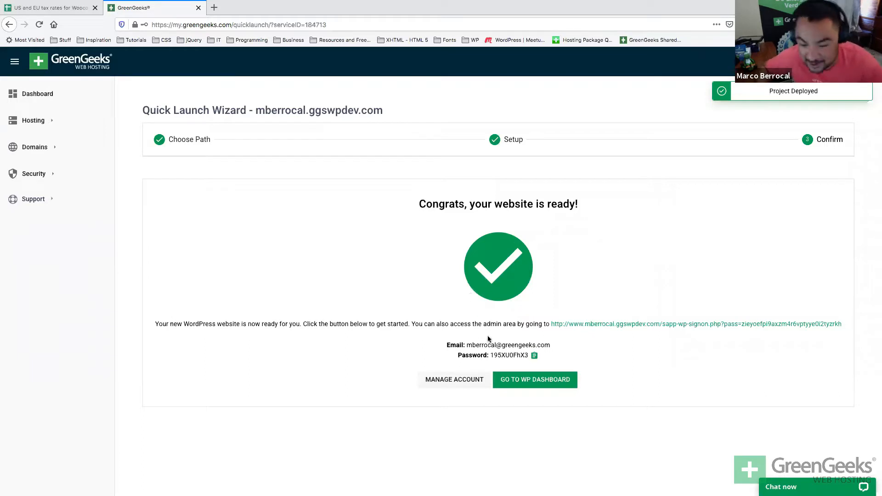
Paste the new site's admin email line into a blank TextEdit note.
triple_click(476, 348)
key(super+c)
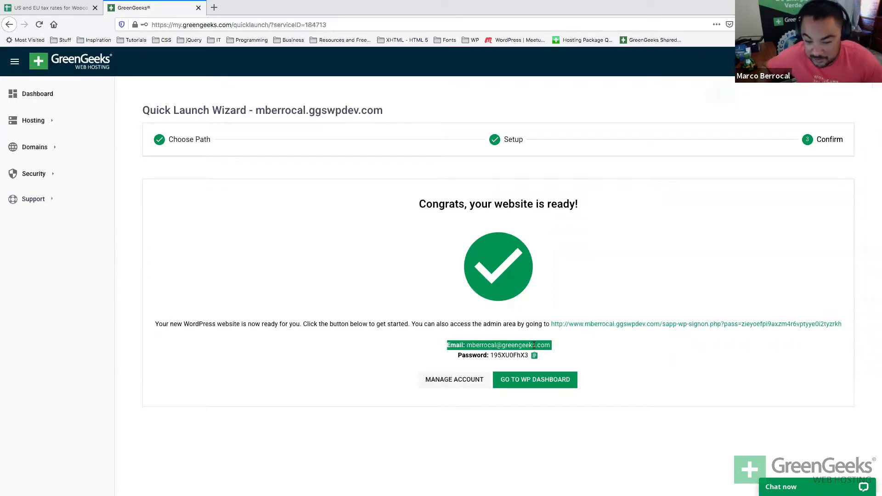
key(super+Tab)
key(super+Tab)
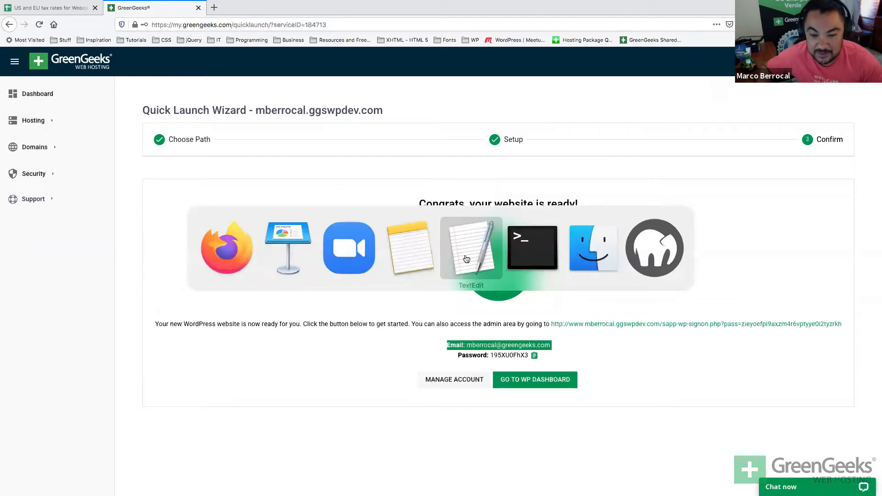
key(super+v)
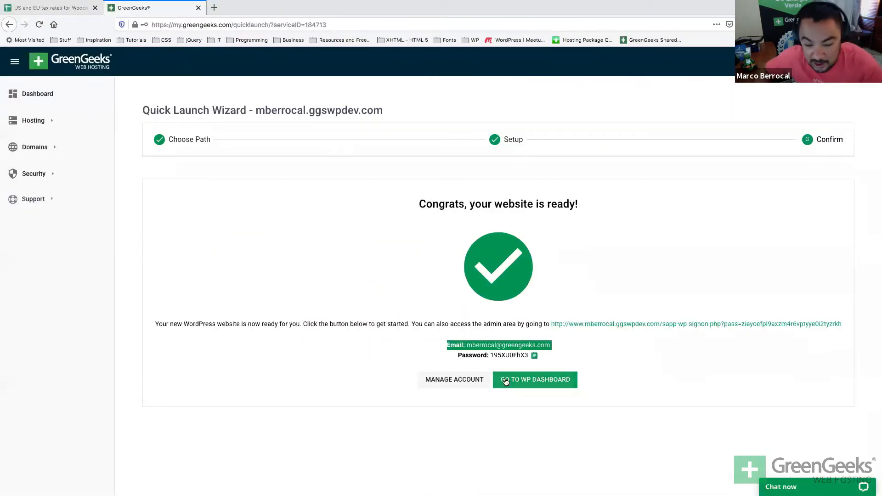
Add the admin password line to the note, then open the new site's WordPress dashboard.
double_click(509, 355)
triple_click(509, 354)
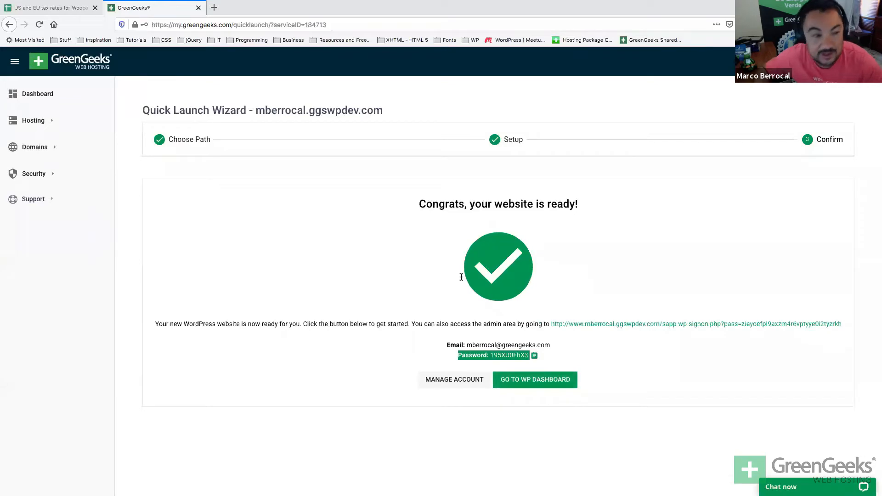
key(super+c)
key(super+Tab)
key(super+v)
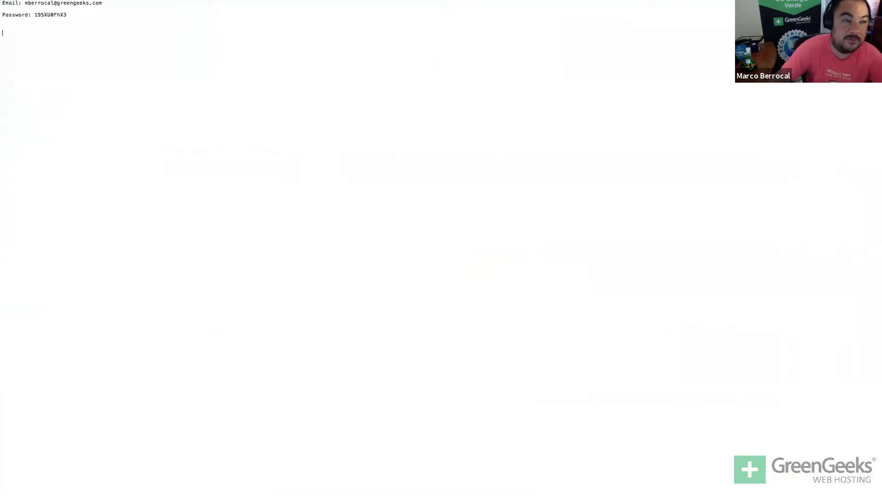
key(super+Tab)
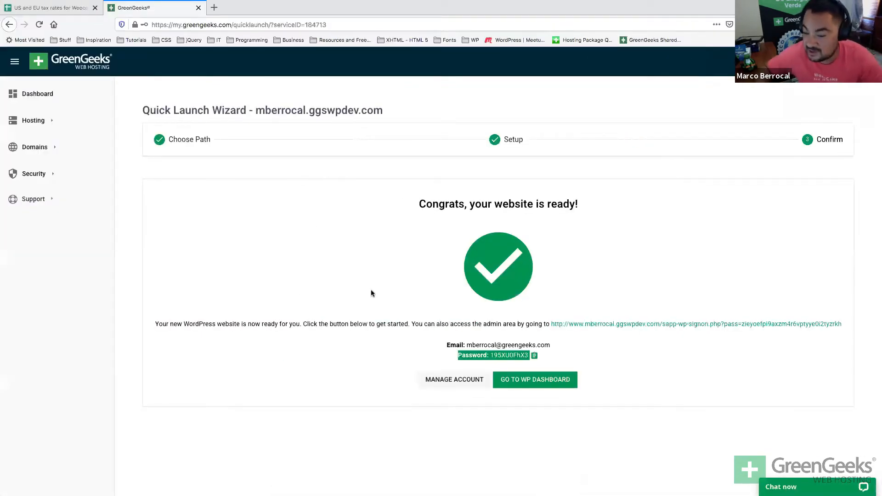
click(371, 293)
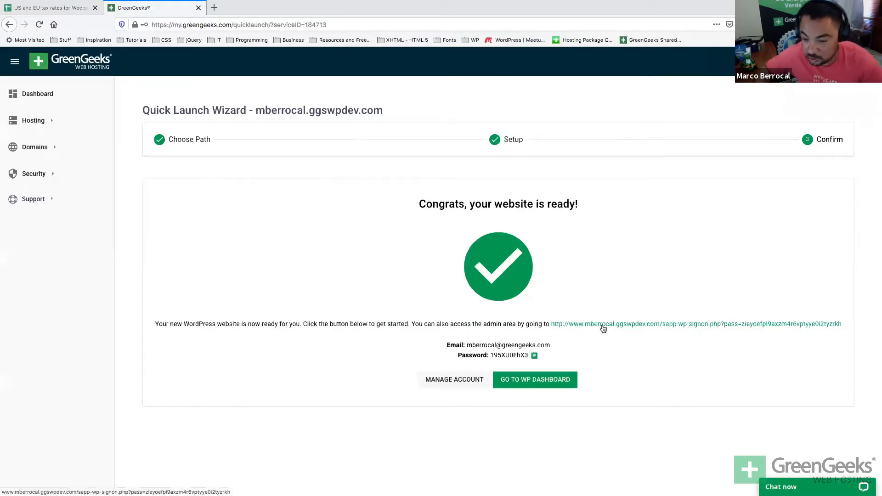
click(559, 387)
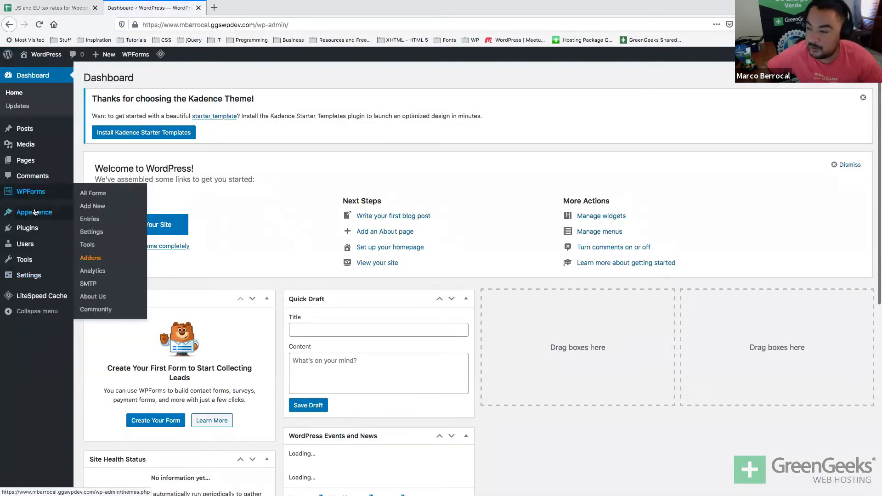
Go from Installed Plugins to the Add Plugins page and focus the plugin search box.
mouse_move(27, 224)
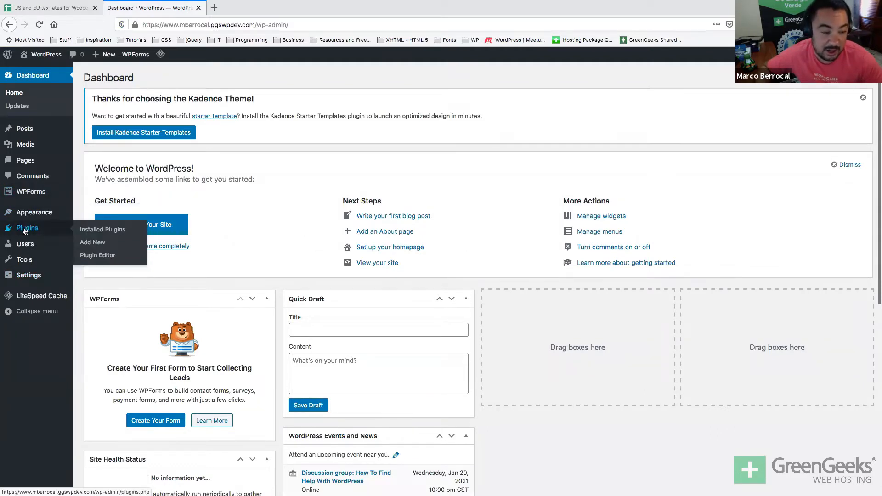
click(25, 228)
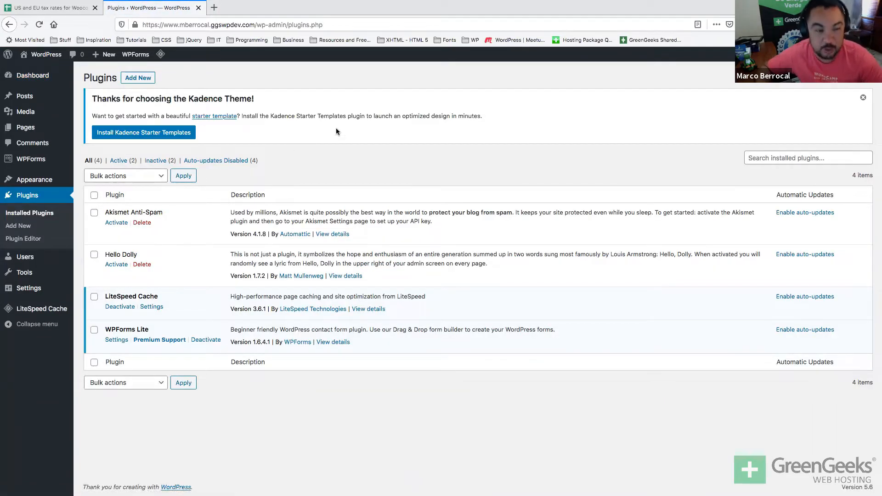
click(138, 77)
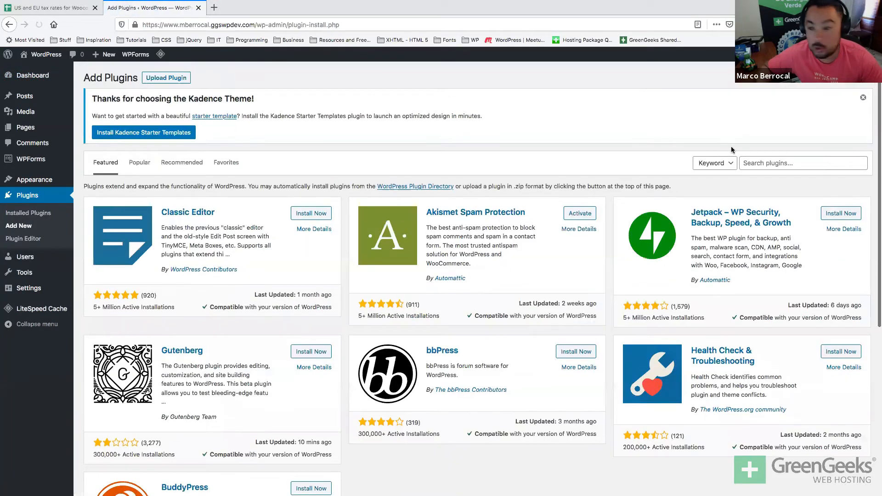
click(771, 163)
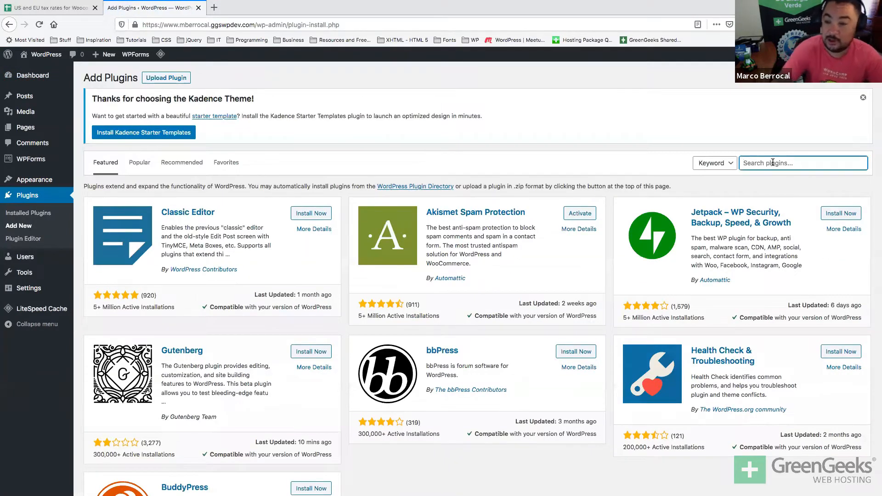
Search plugins for 'store', then install and activate WooCommerce.
text(store)
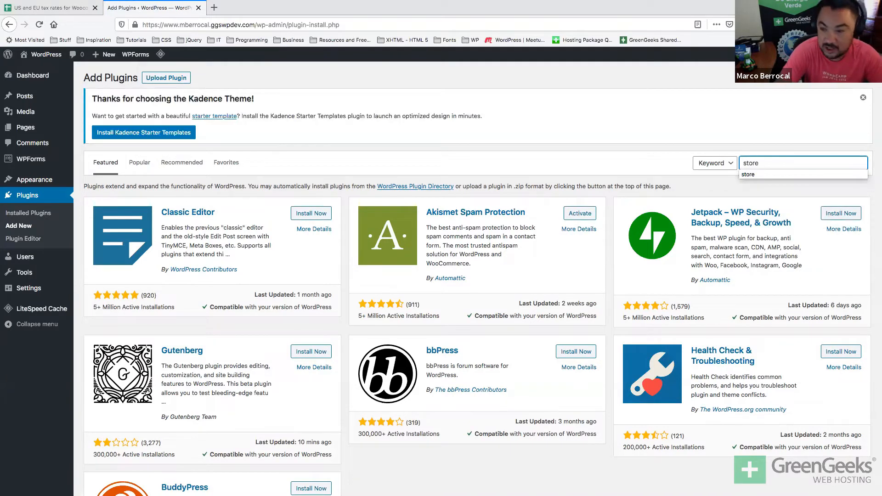
key(Return)
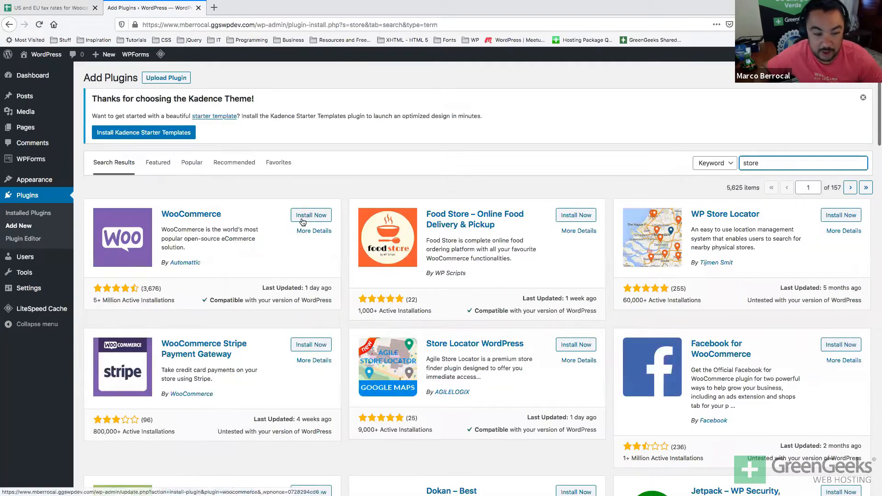
drag(103, 300, 147, 289)
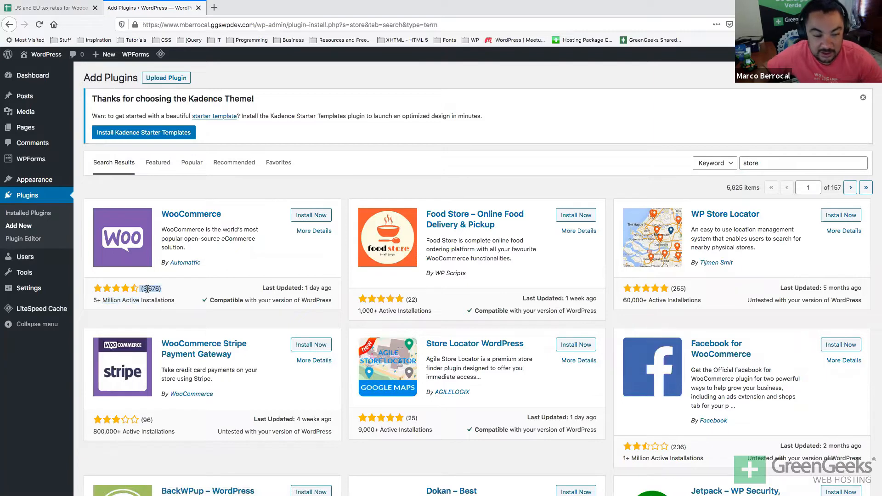
double_click(314, 288)
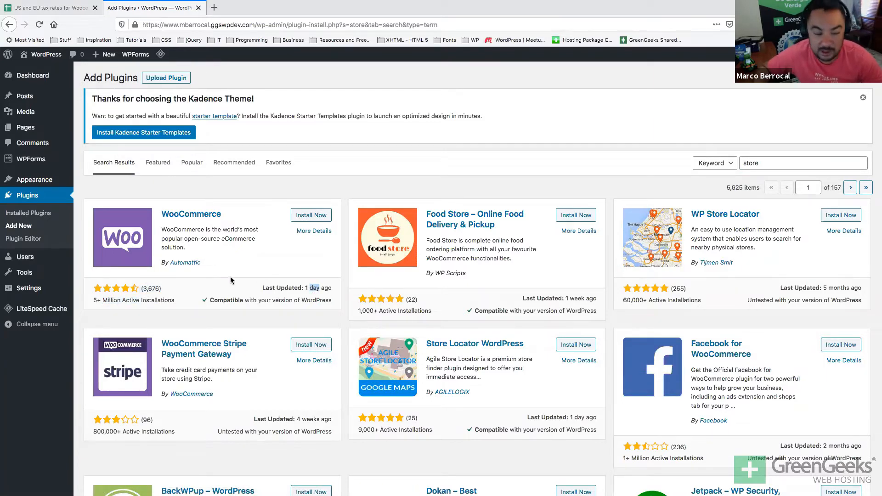
scroll(231, 280, down, 1)
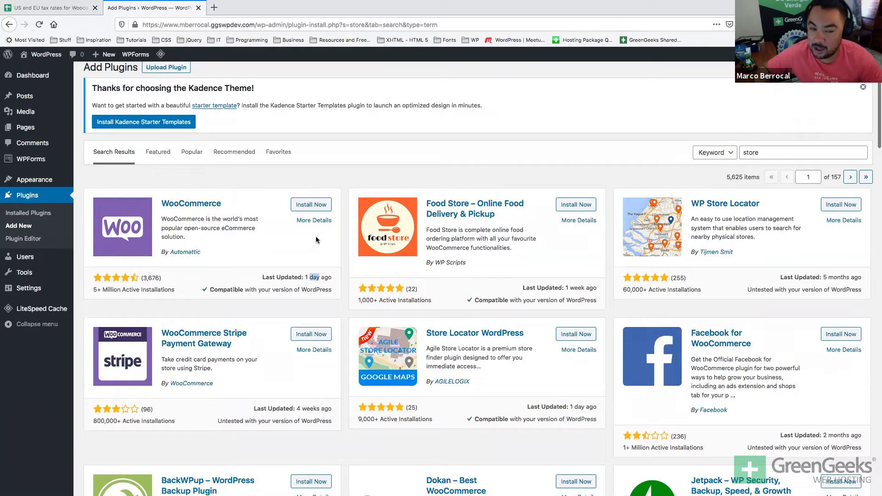
click(318, 202)
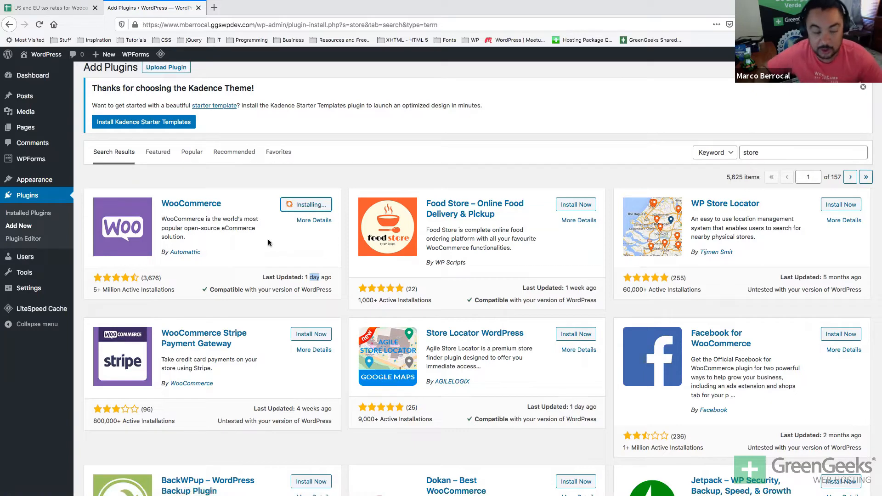
scroll(268, 240, up, 1)
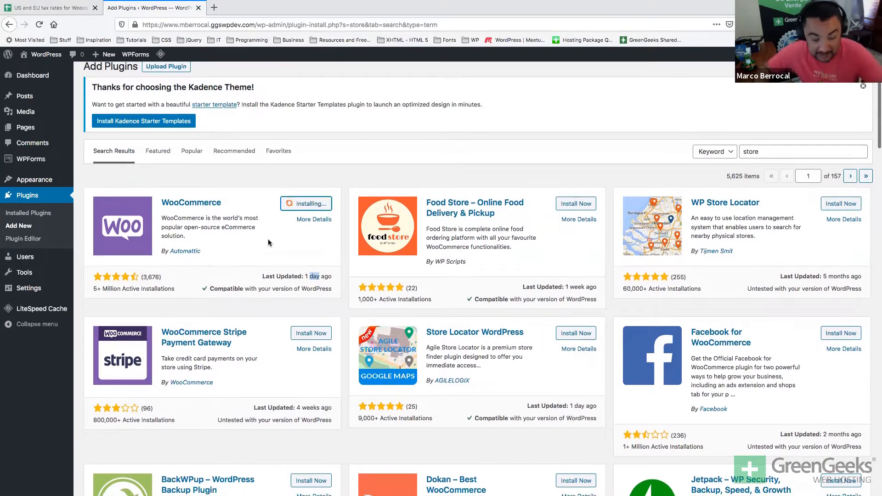
scroll(268, 242, down, 1)
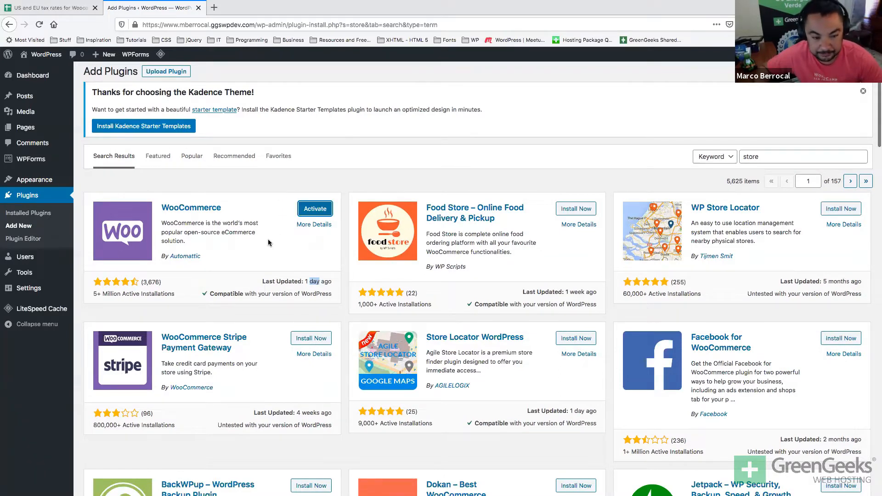
click(307, 212)
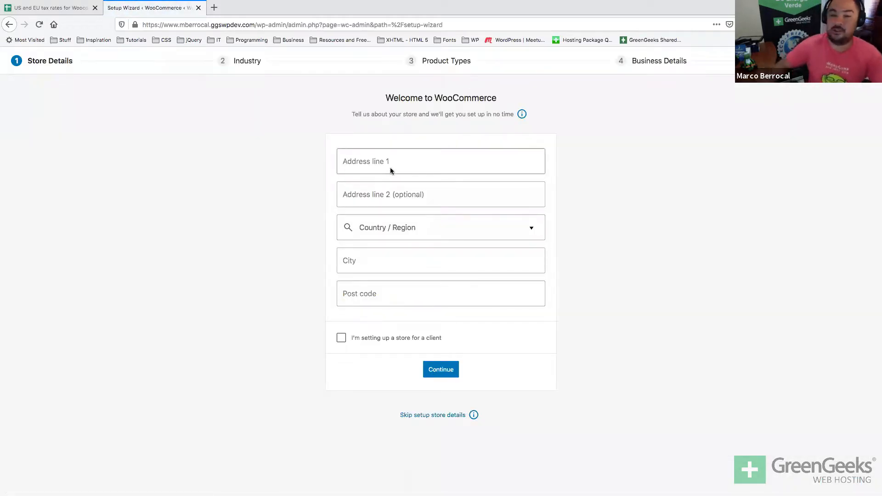
Leave Address line 1 empty and open a fresh browser tab beside the setup wizard.
click(391, 167)
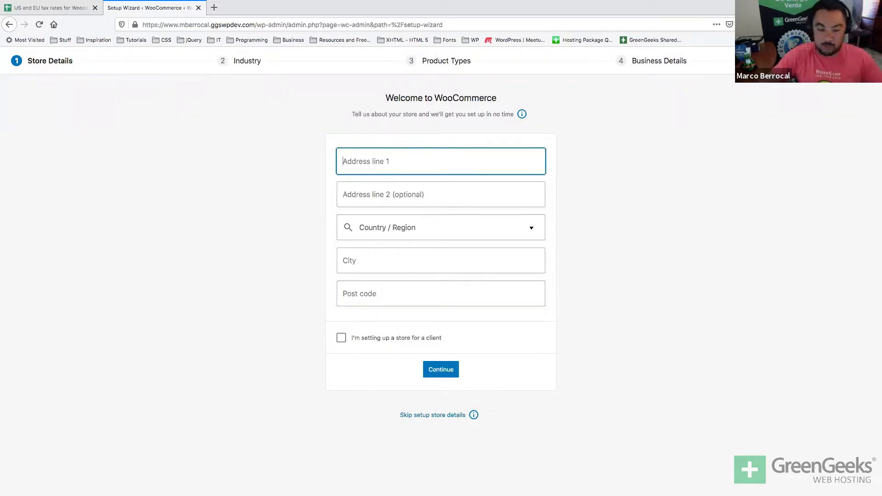
key(super+t)
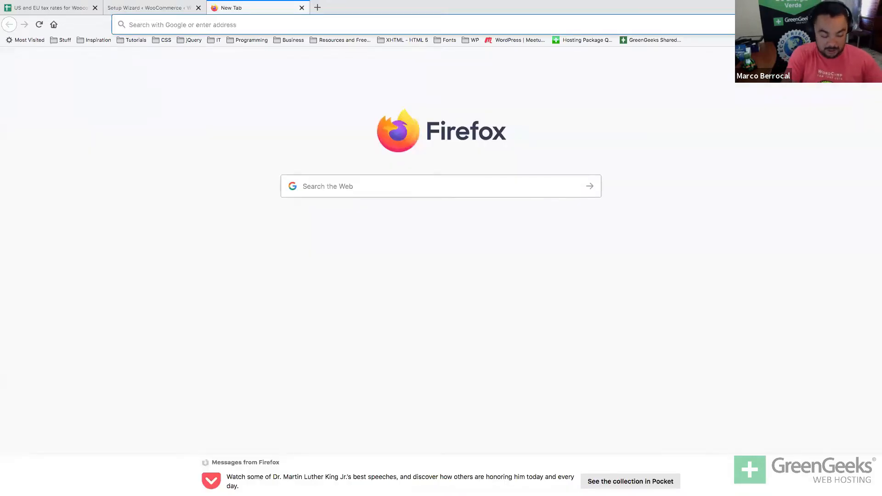
key(super+w)
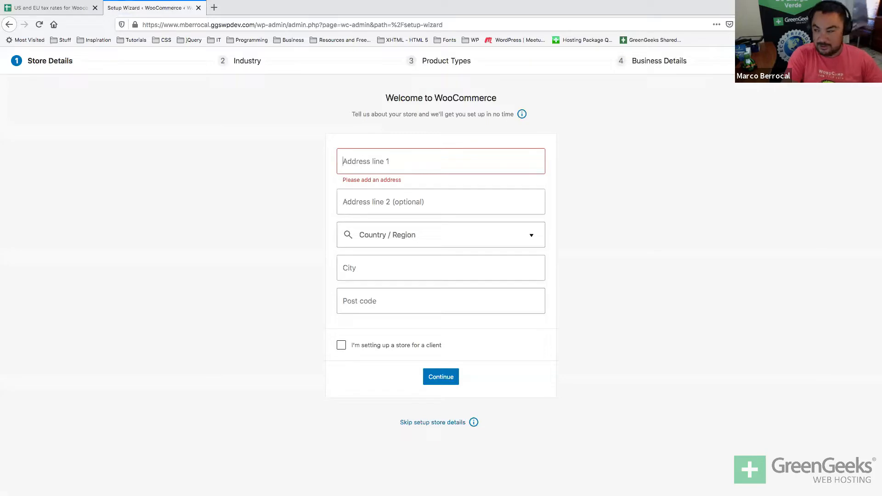
key(super+t)
Load the Adhesive Label site, select the street address on its Contact Us page, and return to the wizard.
text(ad)
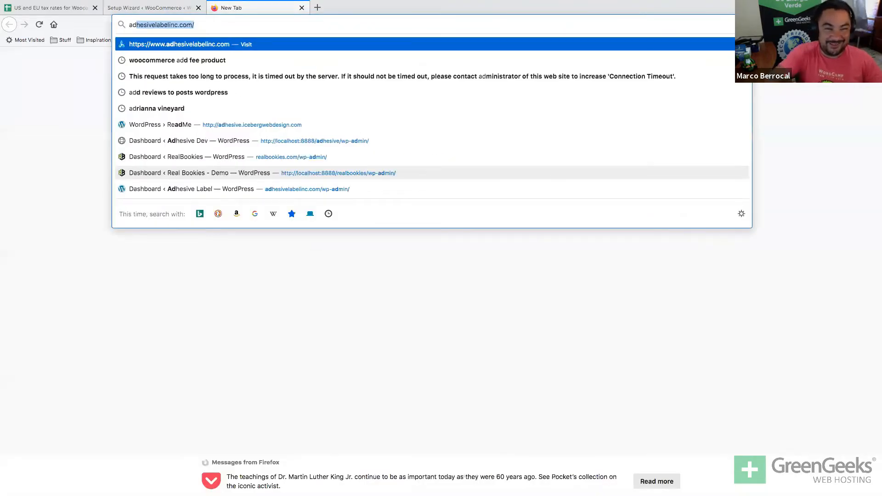
key(Return)
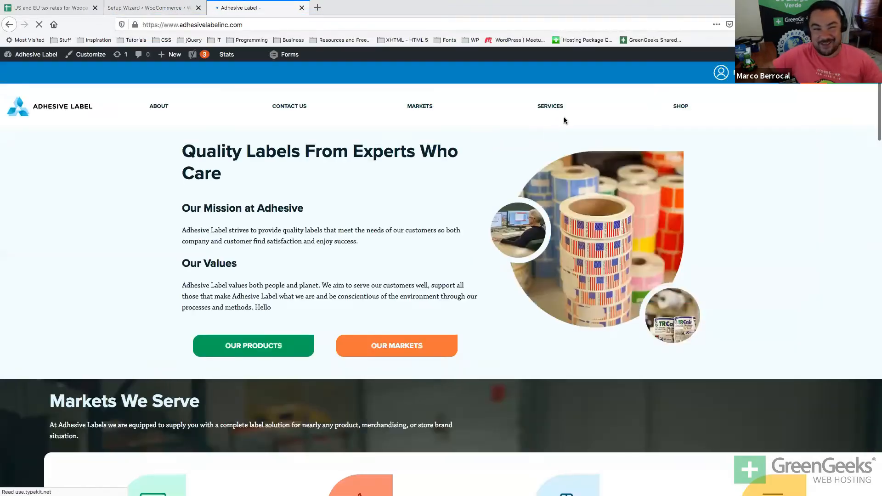
scroll(333, 83, down, 3)
scroll(331, 83, down, 15)
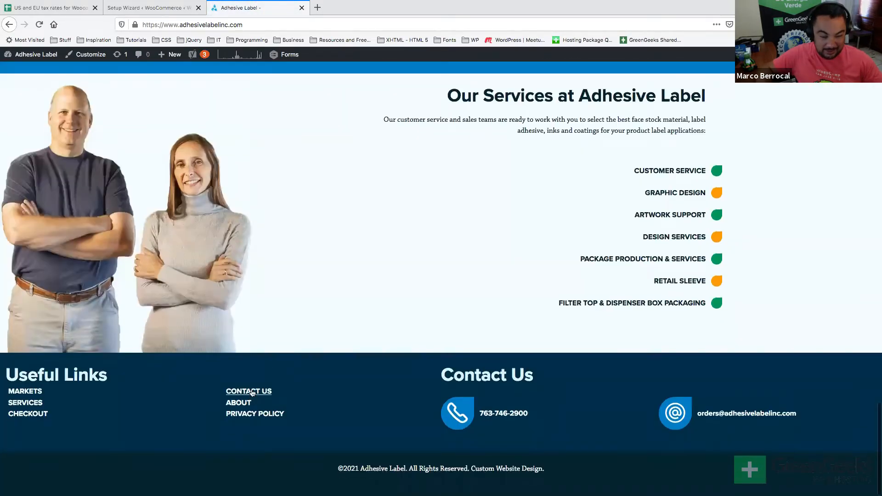
click(253, 393)
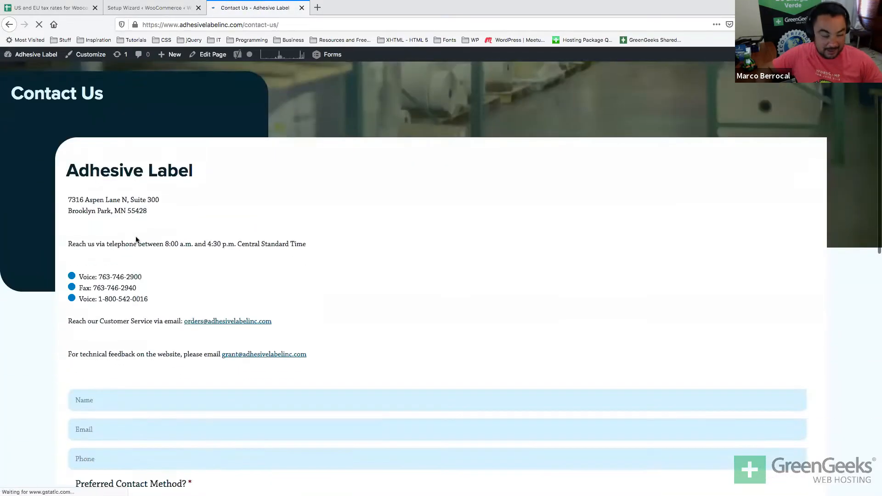
drag(68, 200, 158, 200)
key(ctrl+c)
click(183, 8)
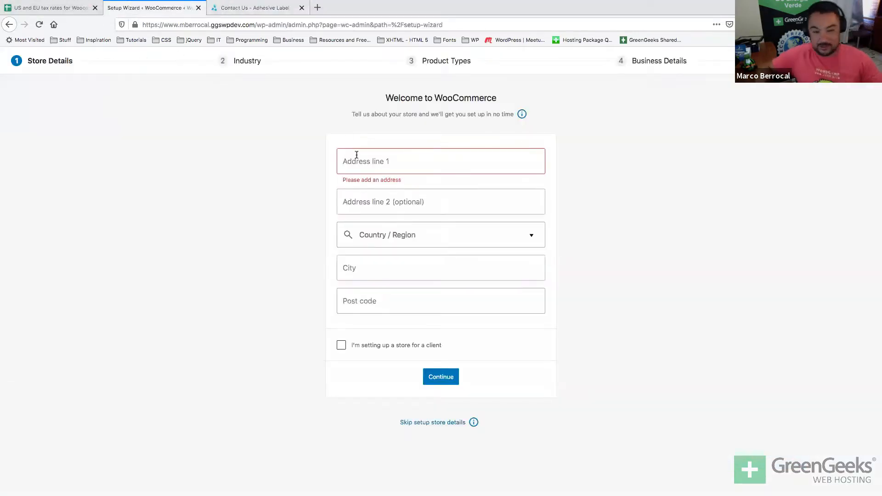
Paste the street address into Address line 1 and pick out the city on the contact page.
key(ctrl+v)
click(360, 194)
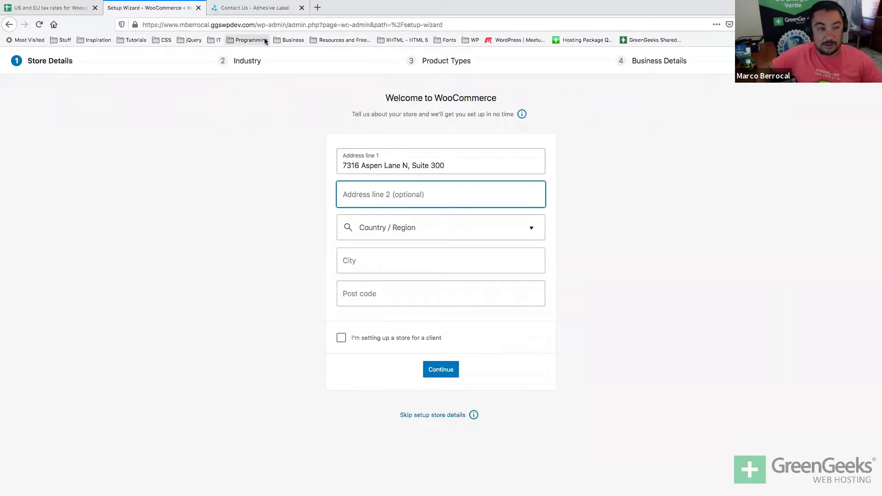
click(257, 7)
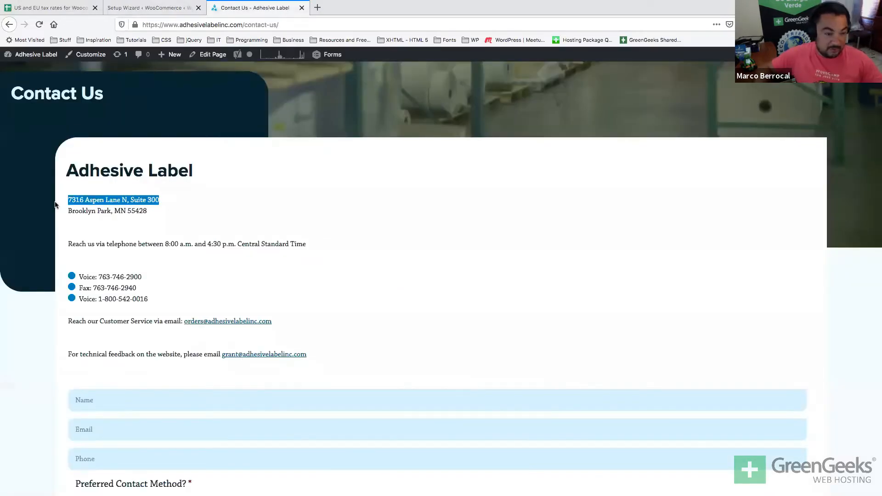
double_click(69, 211)
drag(106, 213, 111, 213)
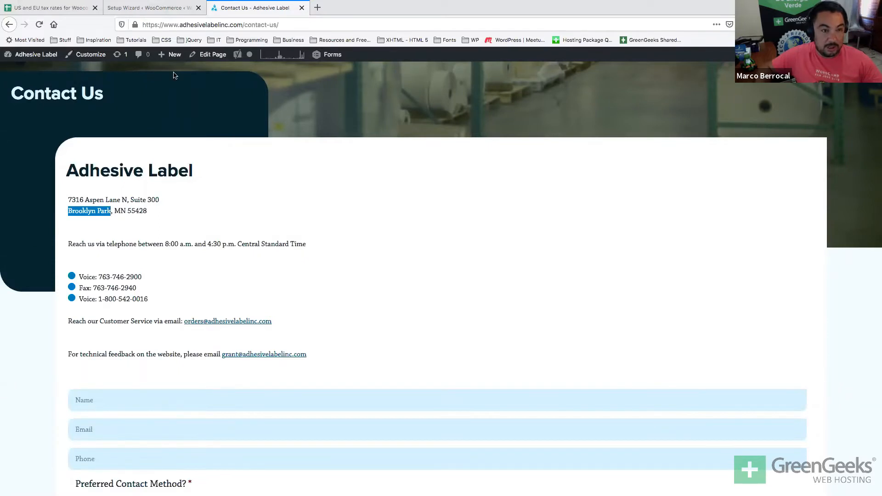
key(ctrl+shift+Tab)
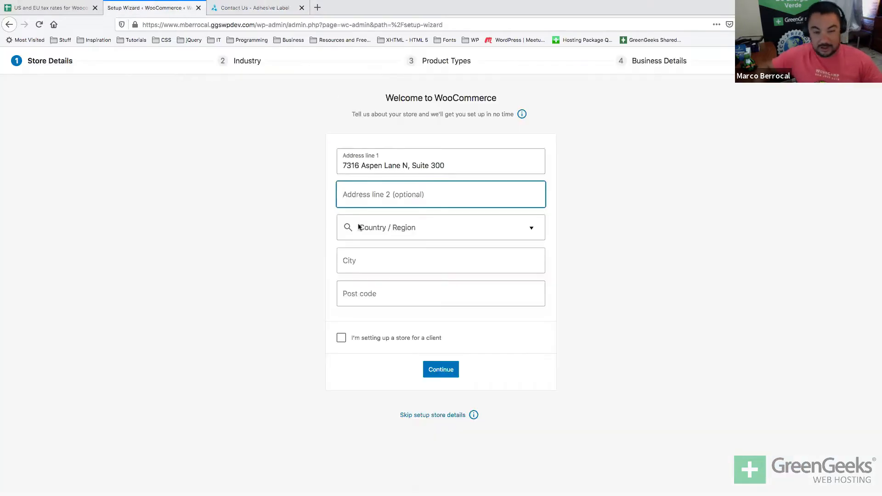
Set the country/region to United States (US) — Minnesota and the city to Brooklyn Park.
click(363, 231)
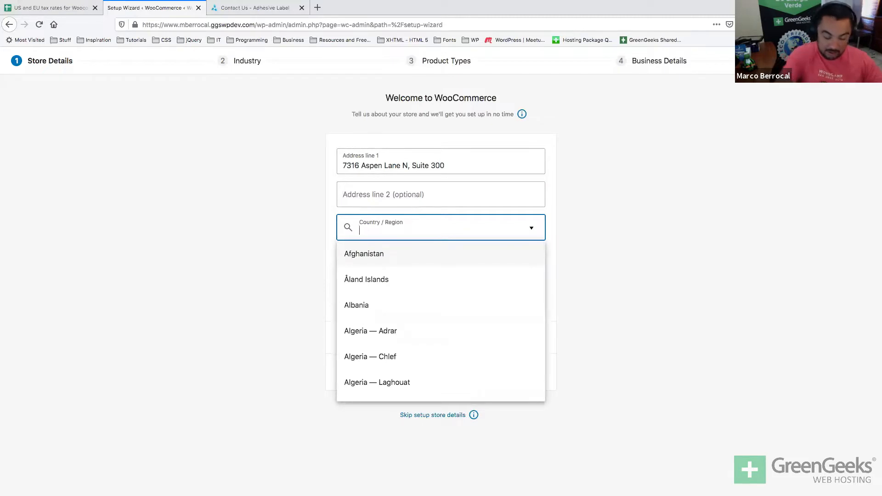
text(united)
scroll(427, 397, down, 15)
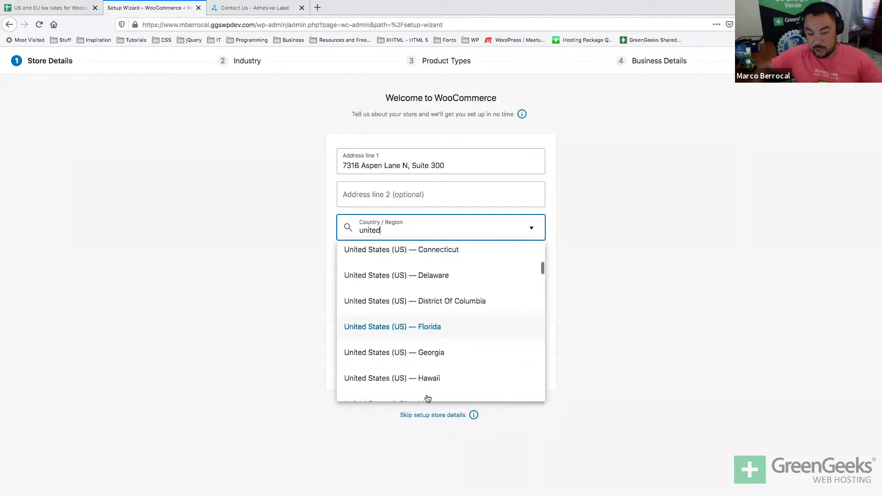
scroll(427, 397, down, 4)
scroll(427, 398, up, 5)
scroll(427, 398, up, 5)
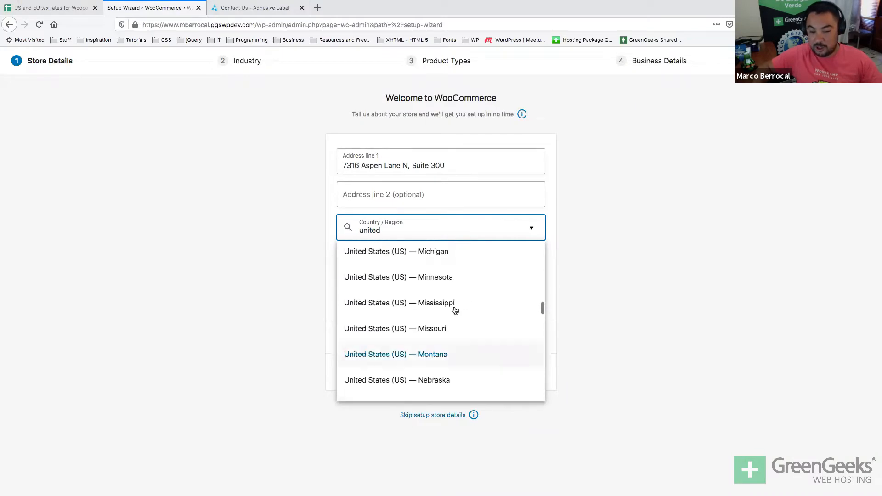
click(455, 278)
click(414, 270)
text(Brooklyn Park)
click(363, 290)
Fill in the post code from the contact page, submit the store details, and accept usage tracking.
click(236, 8)
double_click(131, 209)
key(ctrl+c)
key(ctrl+w)
key(ctrl+v)
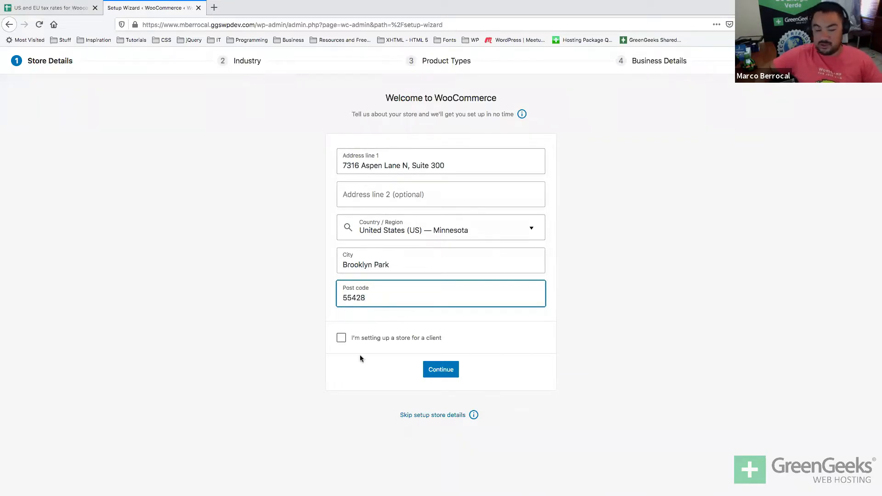
click(294, 379)
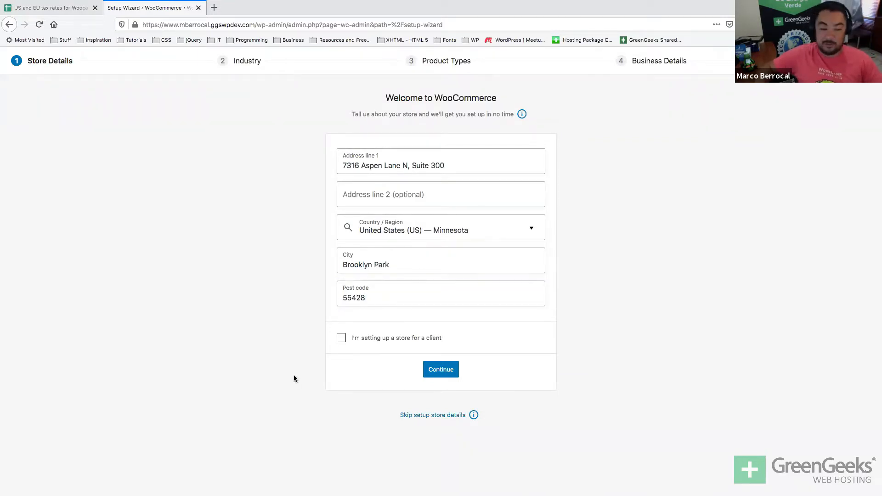
click(437, 367)
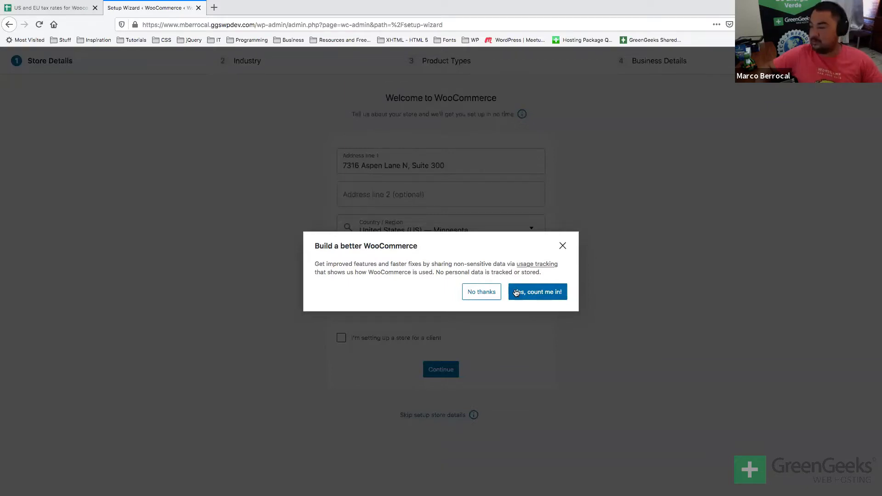
click(516, 292)
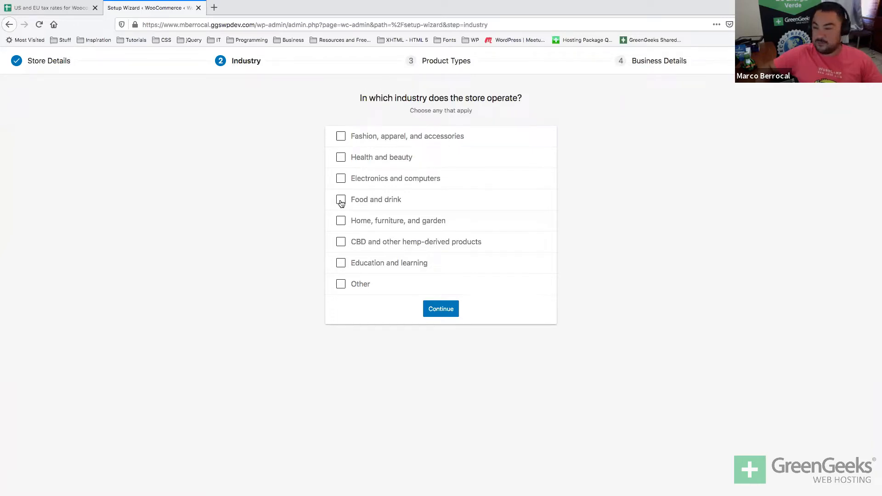
Choose Food and drink as the industry and keep Physical products as the product type.
click(341, 201)
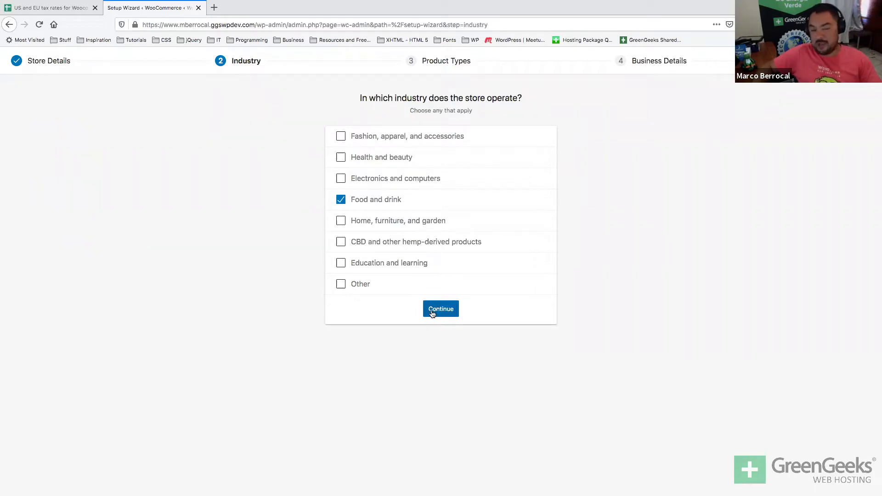
click(431, 314)
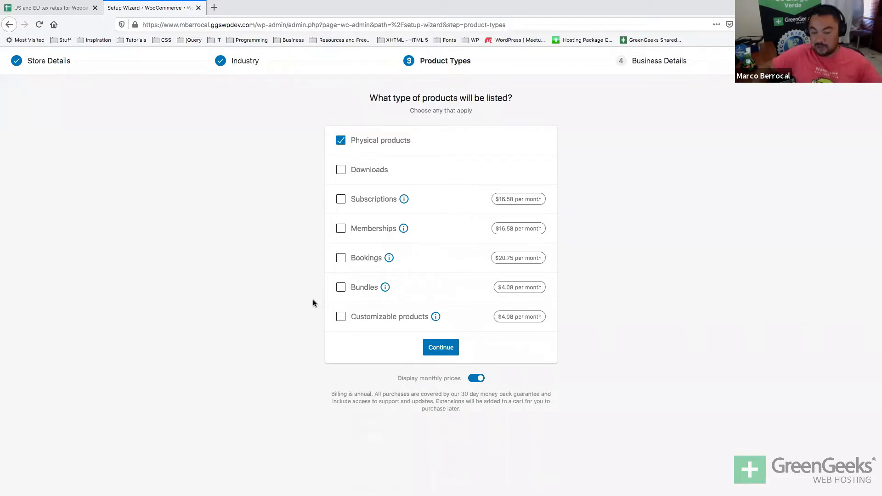
click(439, 351)
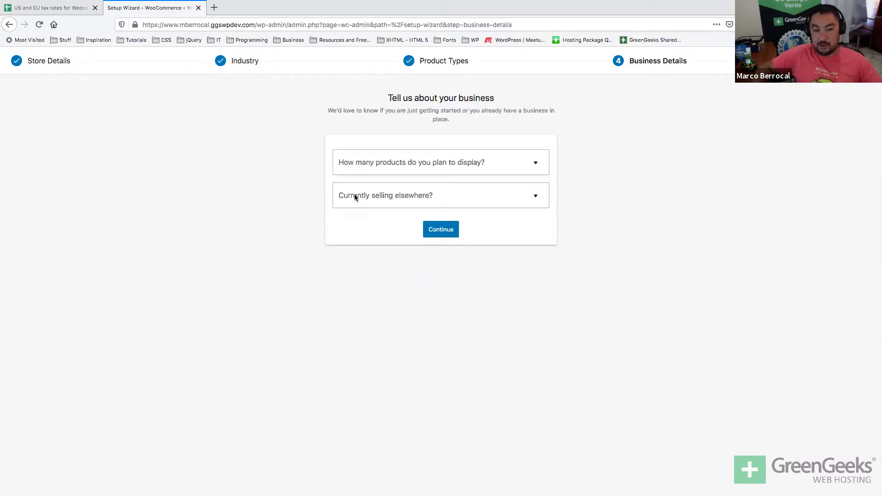
Answer 101 - 1,000 planned products and No to selling elsewhere.
click(388, 168)
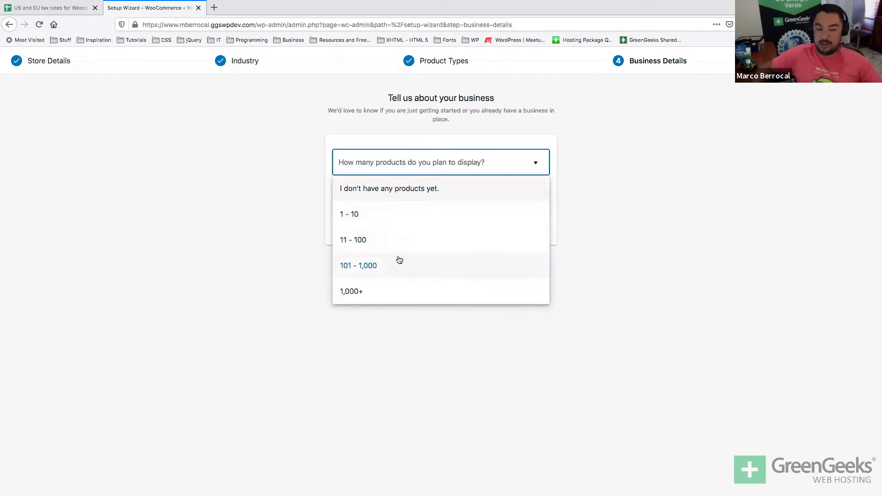
click(397, 261)
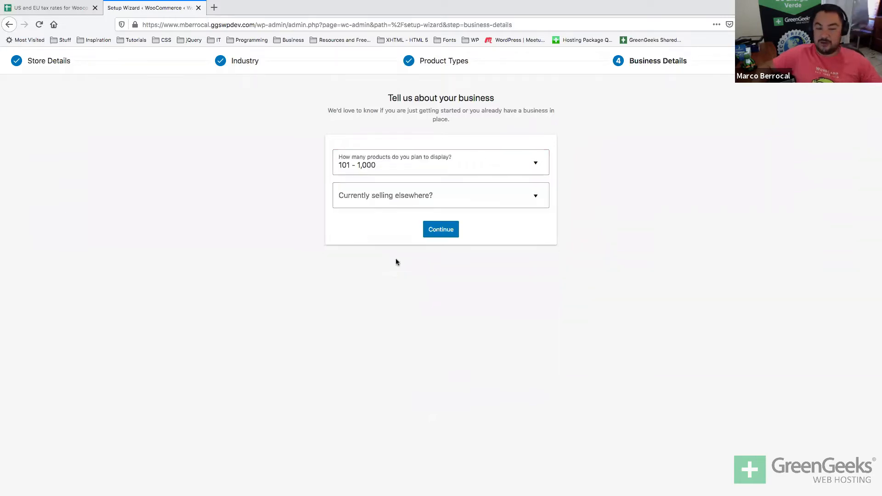
click(353, 198)
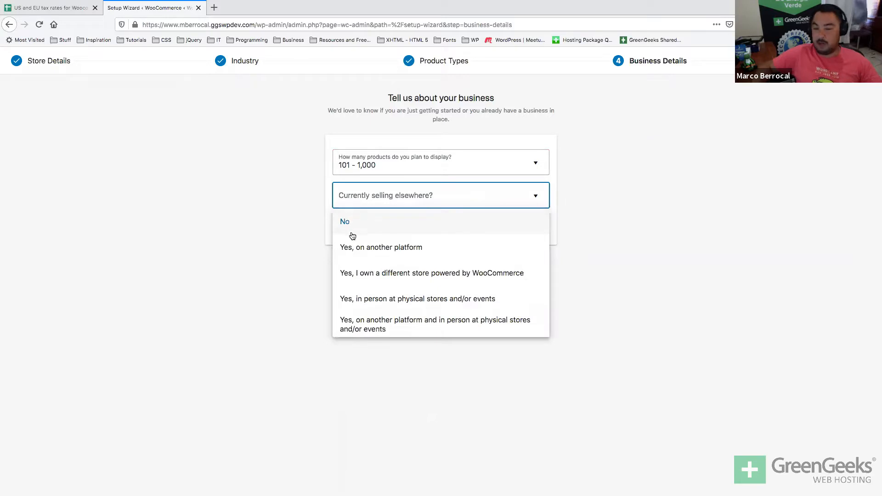
click(363, 222)
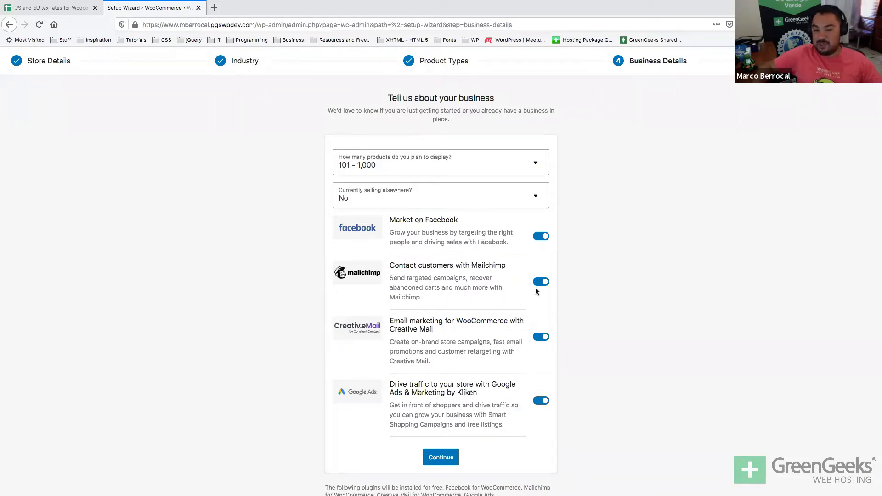
Turn off the Facebook, Mailchimp, Creative Mail and Google Ads plugin offers and continue.
scroll(535, 289, down, 1)
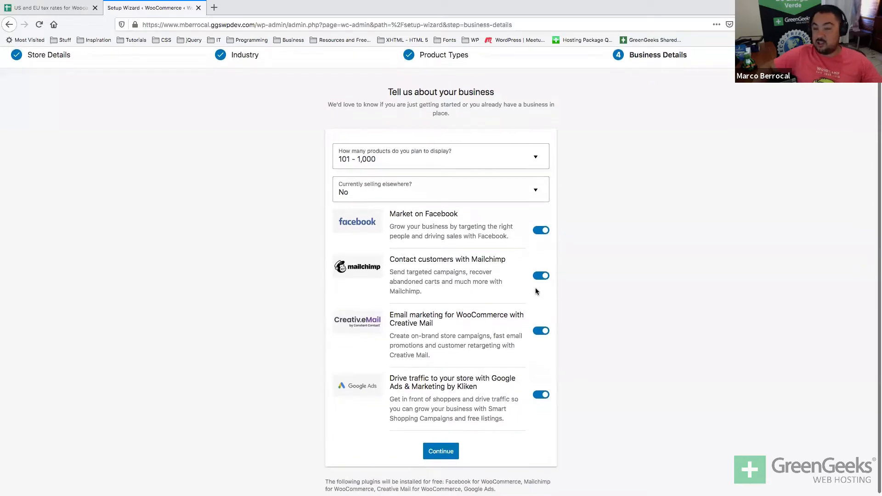
click(539, 229)
click(539, 276)
click(540, 331)
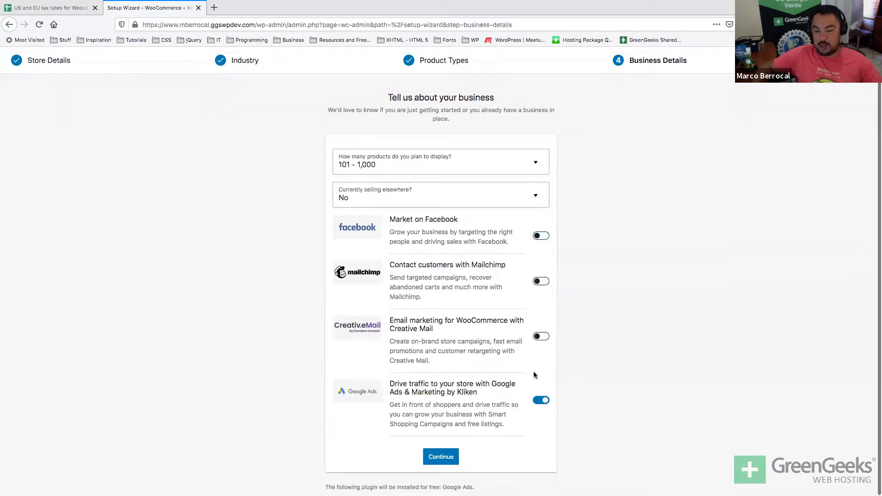
click(541, 401)
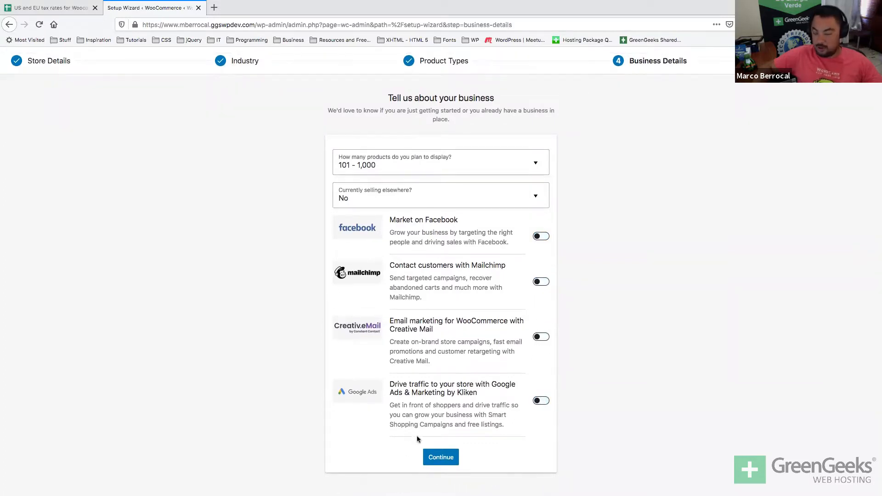
click(435, 457)
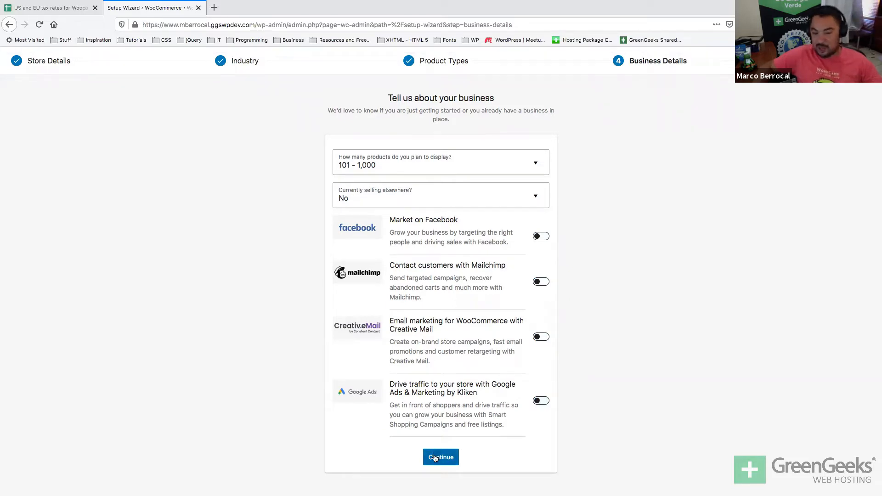
click(435, 458)
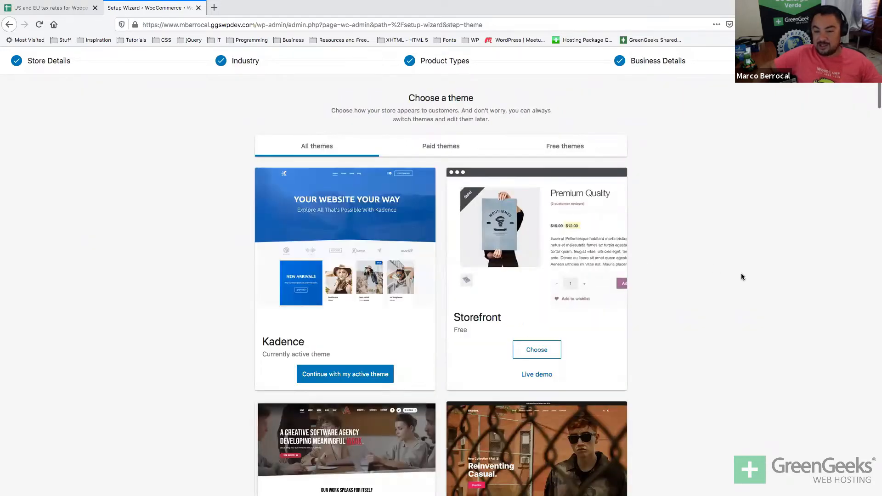
Scroll through the Setup Wizard theme cards, highlighting the Storefront theme name.
scroll(741, 277, down, 1)
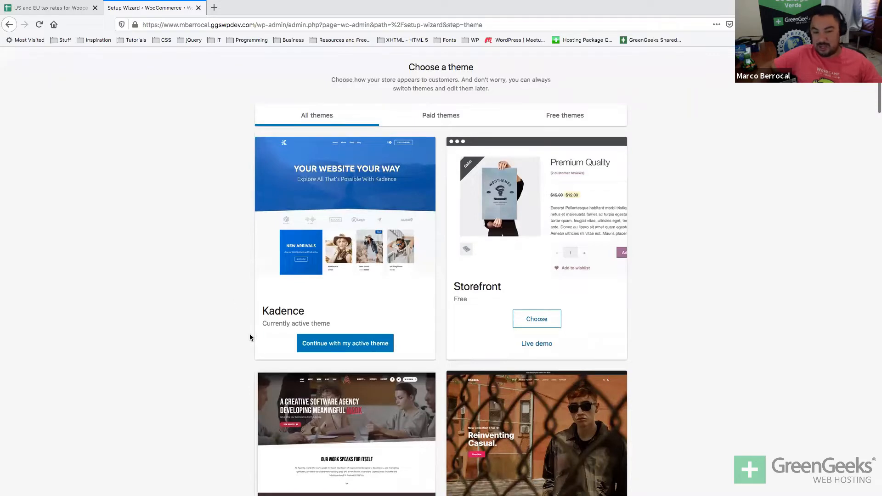
scroll(251, 337, down, 1)
scroll(249, 337, down, 4)
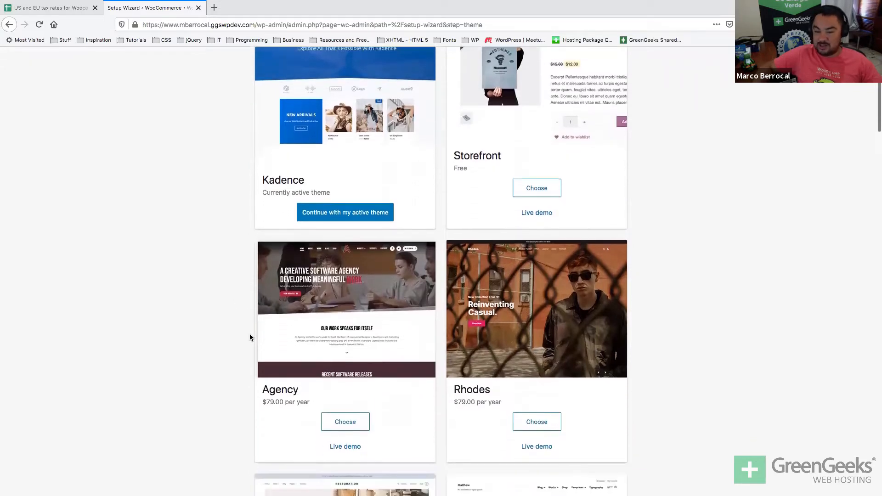
scroll(249, 337, up, 5)
scroll(249, 337, down, 1)
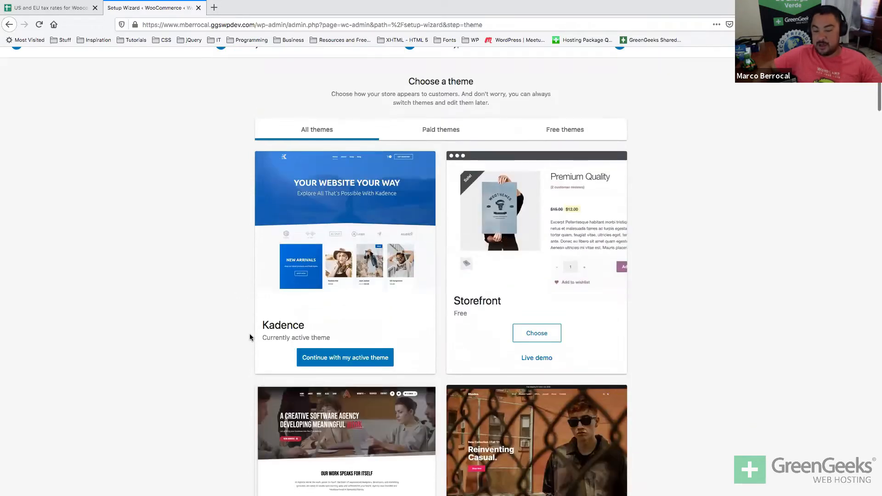
double_click(478, 303)
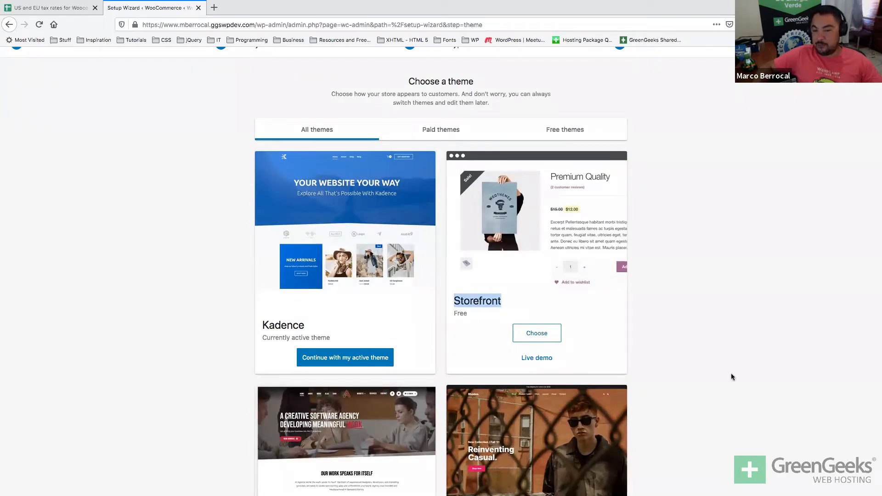
Scroll on past the Agency theme card to the end of the theme list.
scroll(731, 373, down, 1)
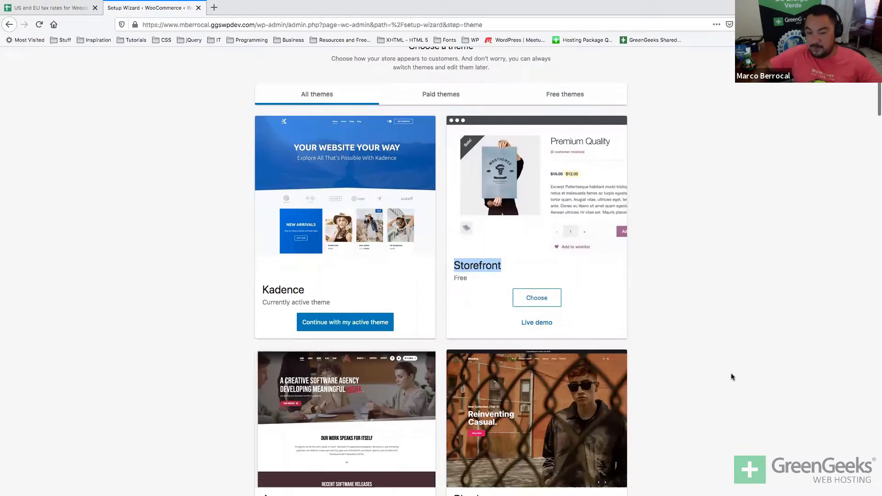
scroll(731, 376, down, 3)
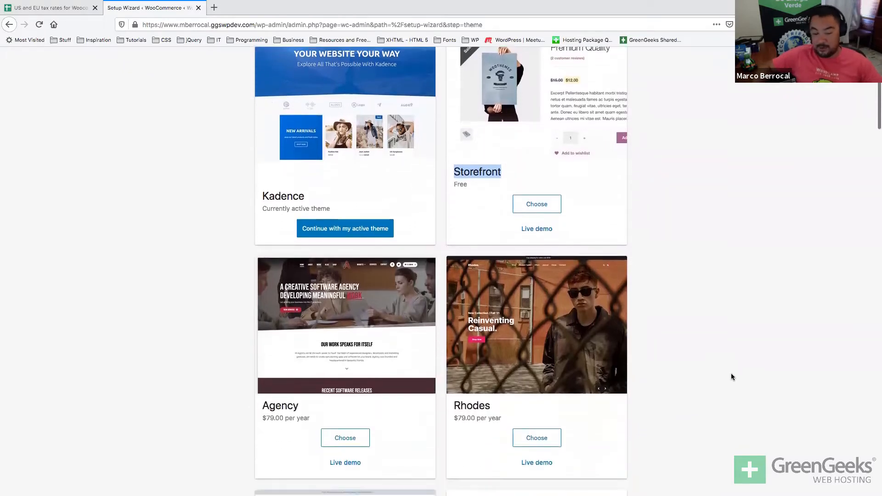
scroll(731, 377, down, 1)
double_click(271, 334)
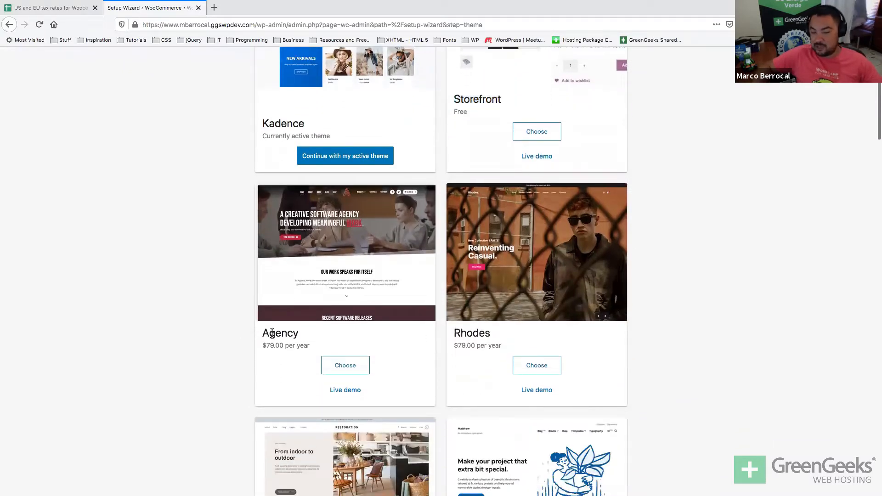
click(270, 342)
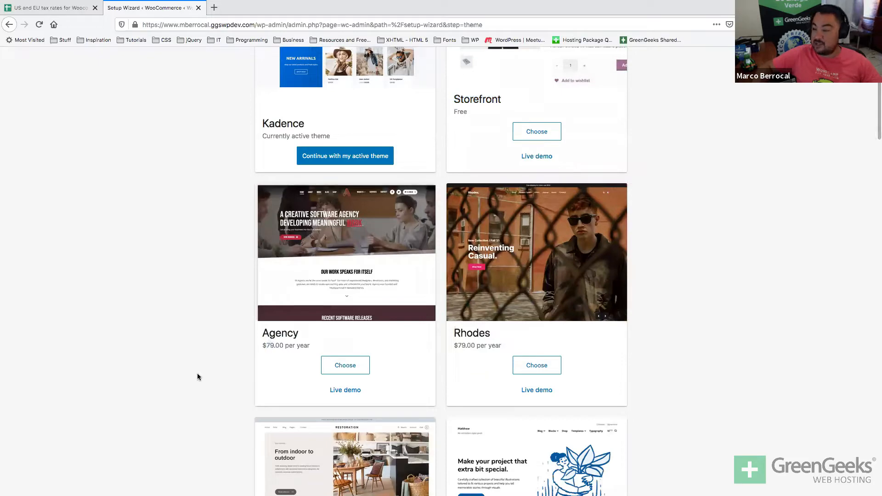
scroll(197, 374, down, 2)
scroll(197, 376, down, 4)
scroll(197, 377, down, 3)
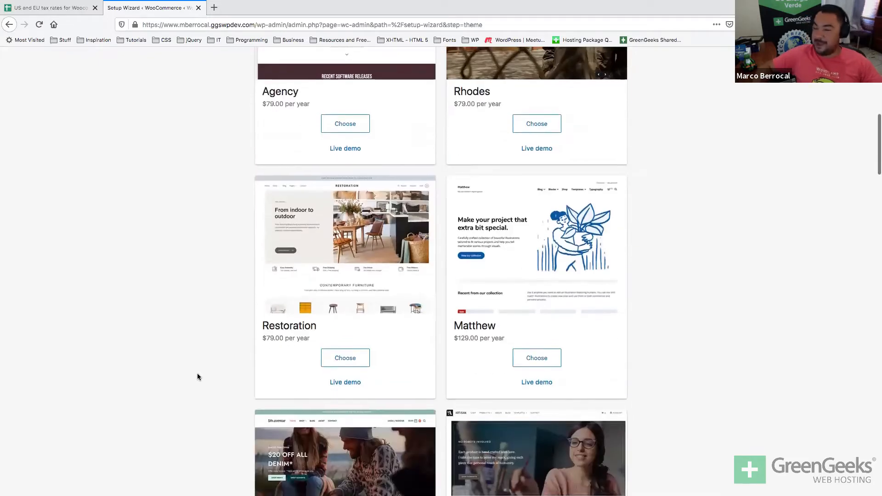
scroll(197, 377, down, 5)
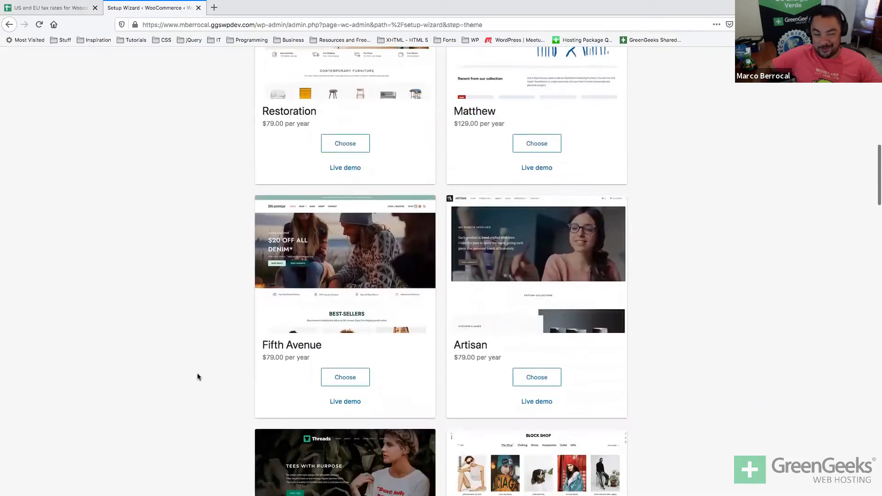
scroll(197, 376, up, 20)
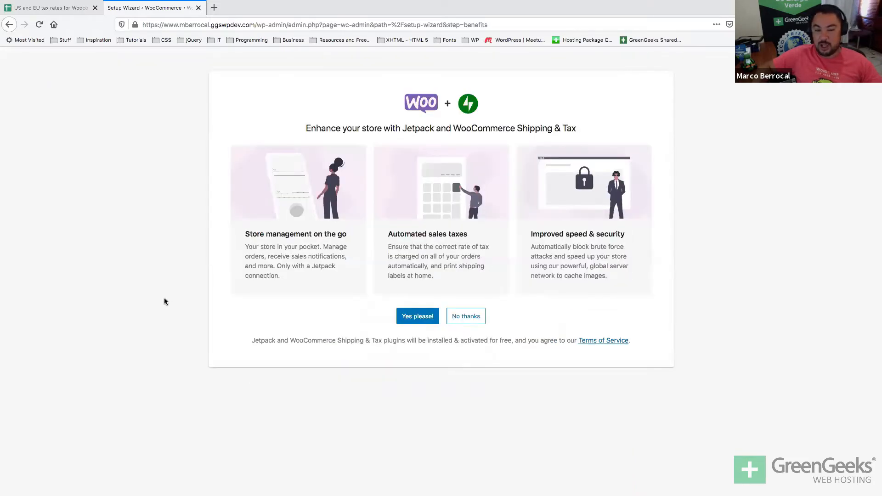
Highlight Jetpack and WooCommerce Shipping & Tax in the offer heading.
double_click(487, 122)
triple_click(405, 130)
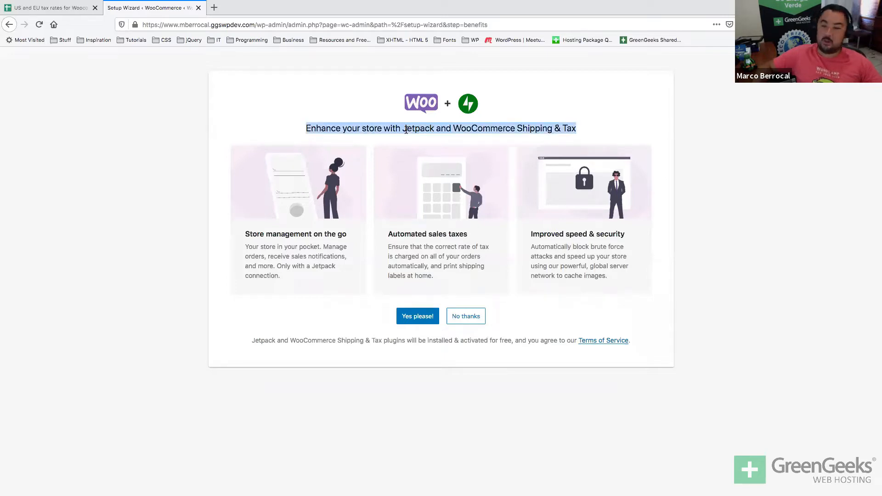
double_click(413, 130)
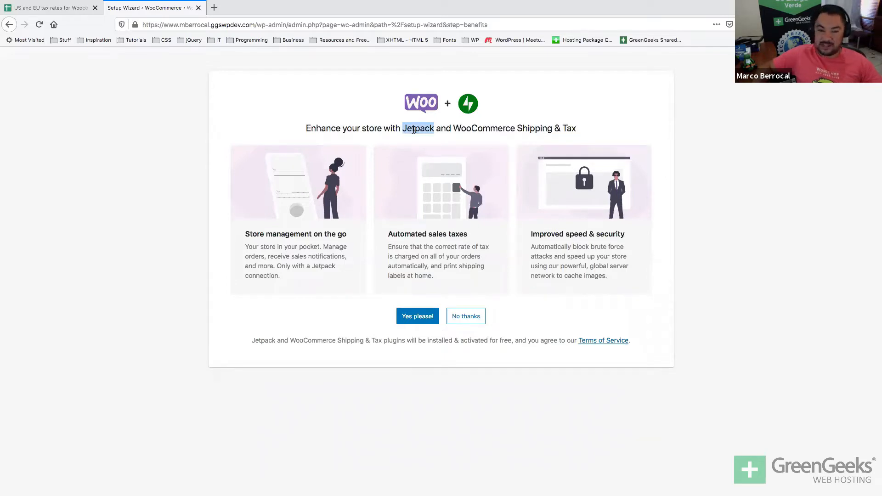
drag(453, 128, 574, 127)
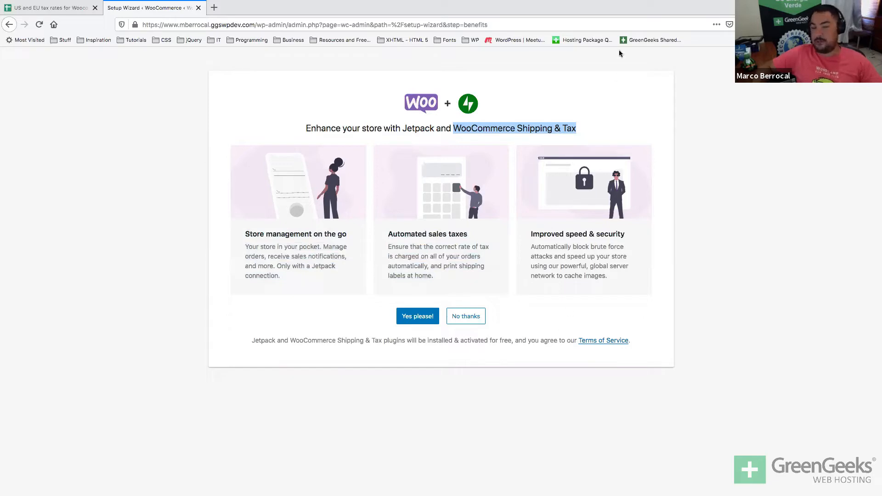
triple_click(528, 132)
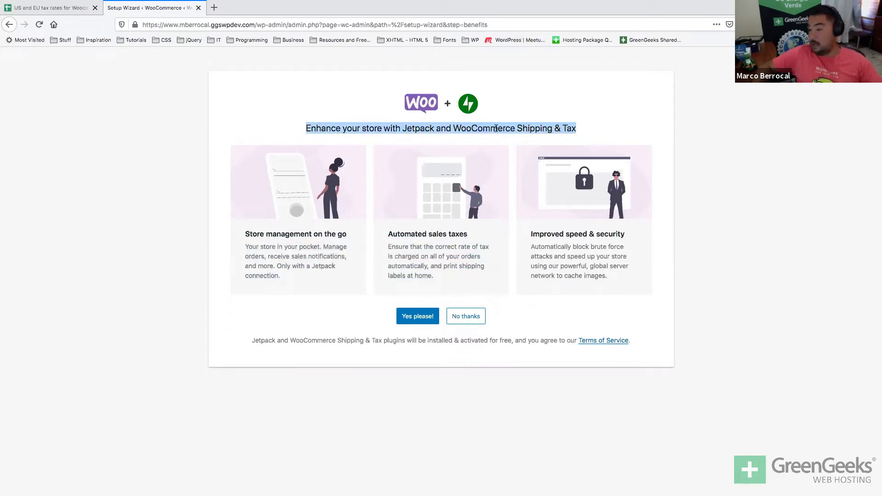
double_click(482, 125)
Accept the free installation of Jetpack and WooCommerce Shipping & Tax with 'Yes please!'.
click(329, 363)
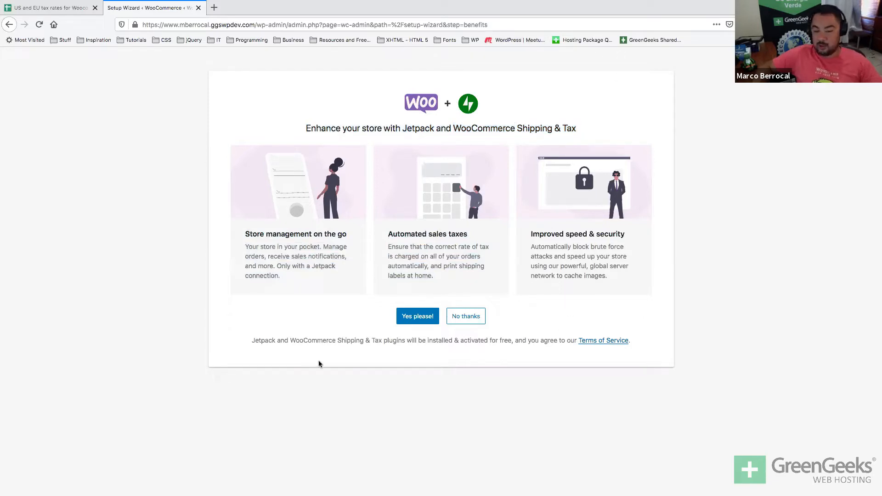
double_click(491, 342)
click(417, 317)
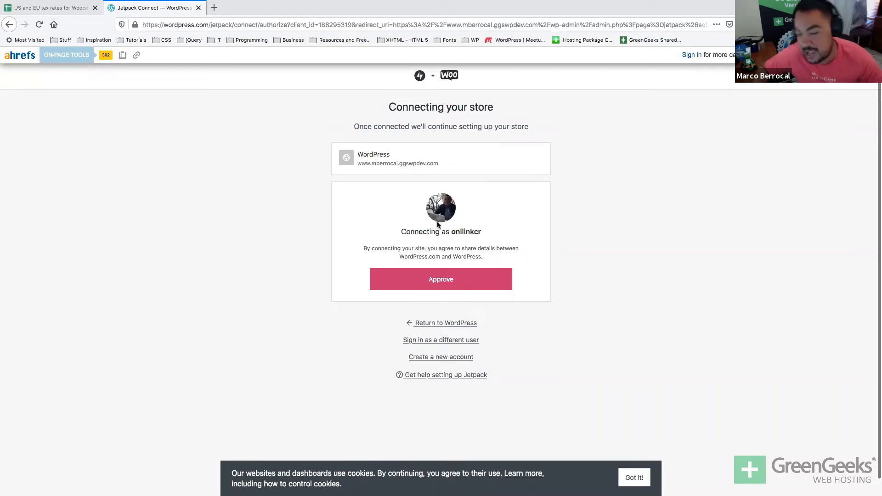
Approve the WordPress.com connection, retry after the error, then use 'Return to WordPress'.
double_click(460, 231)
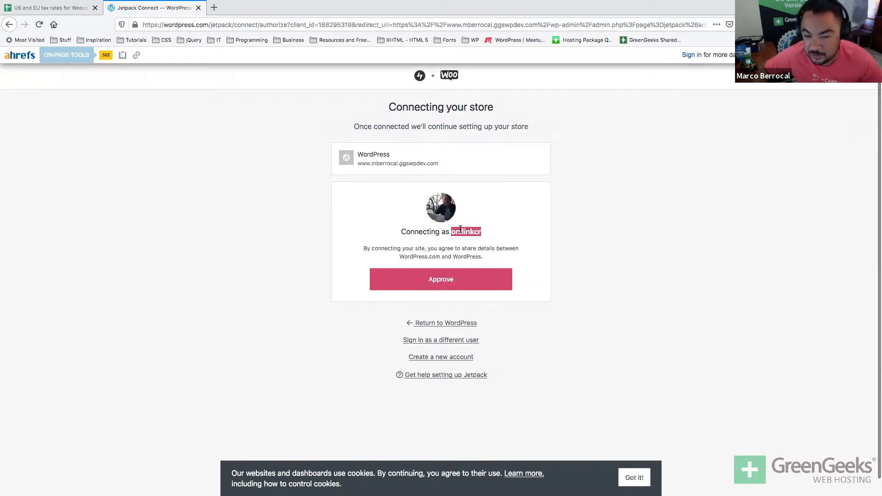
click(266, 266)
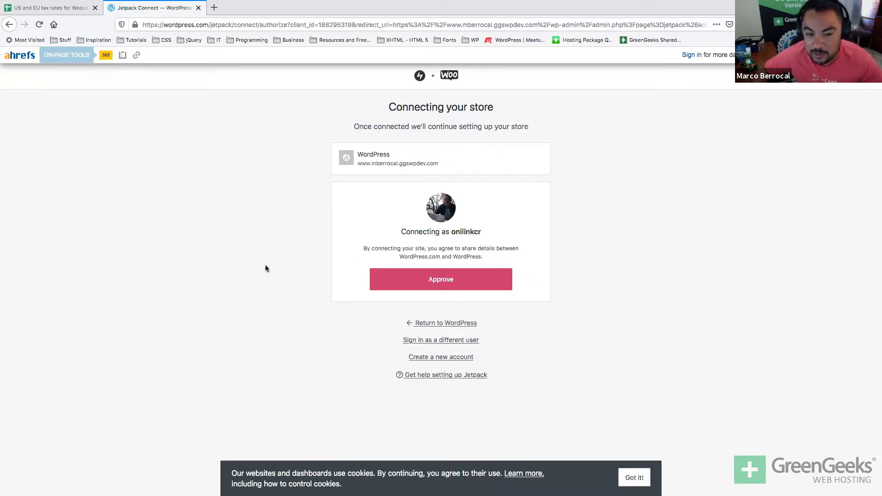
click(442, 281)
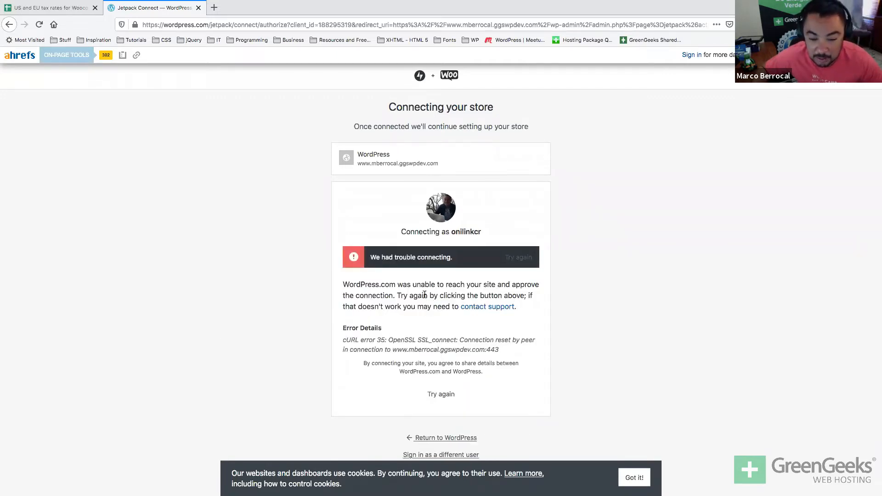
scroll(427, 293, down, 1)
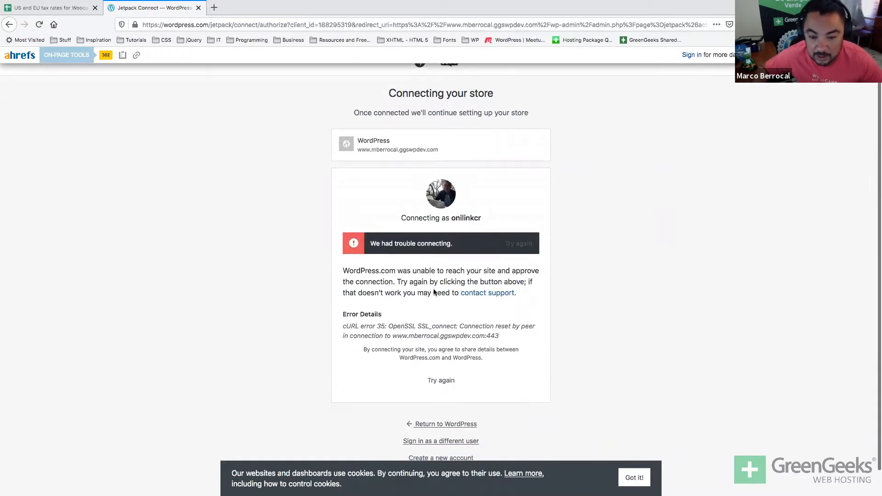
click(525, 246)
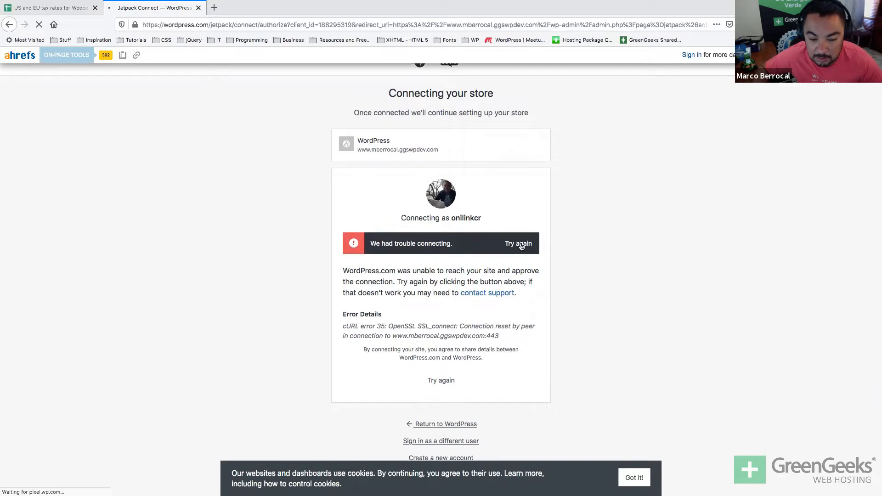
scroll(392, 352, down, 1)
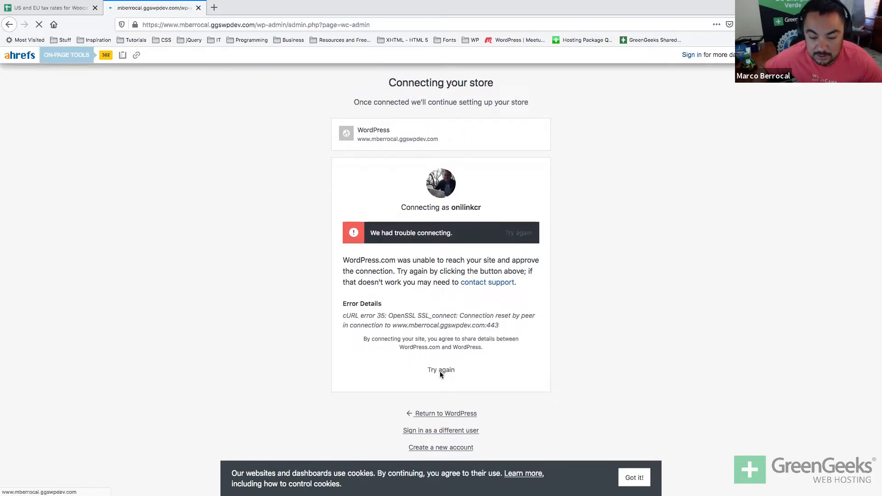
click(426, 401)
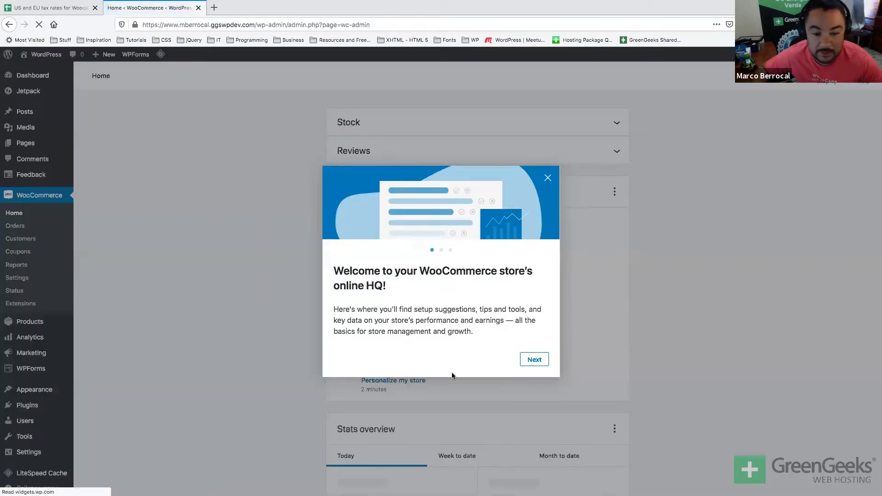
Page through the welcome, personalized inbox and good-data slides, then close the tour with 'Let's go'.
click(538, 359)
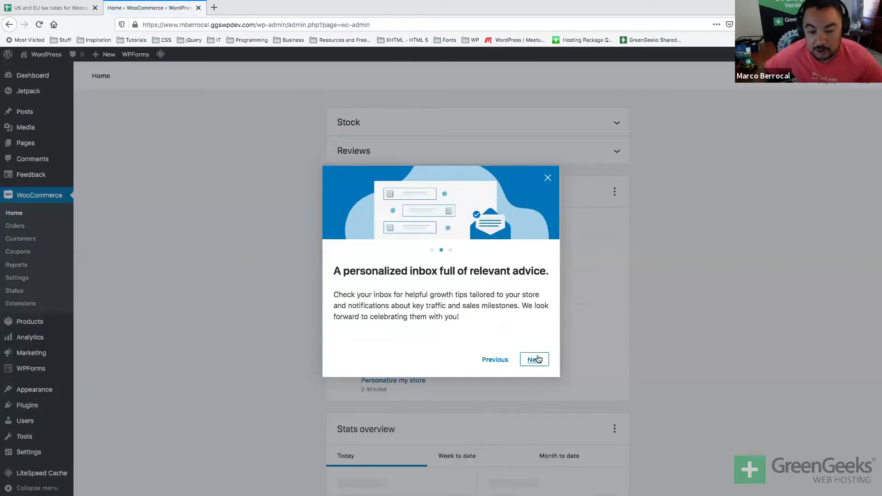
click(495, 360)
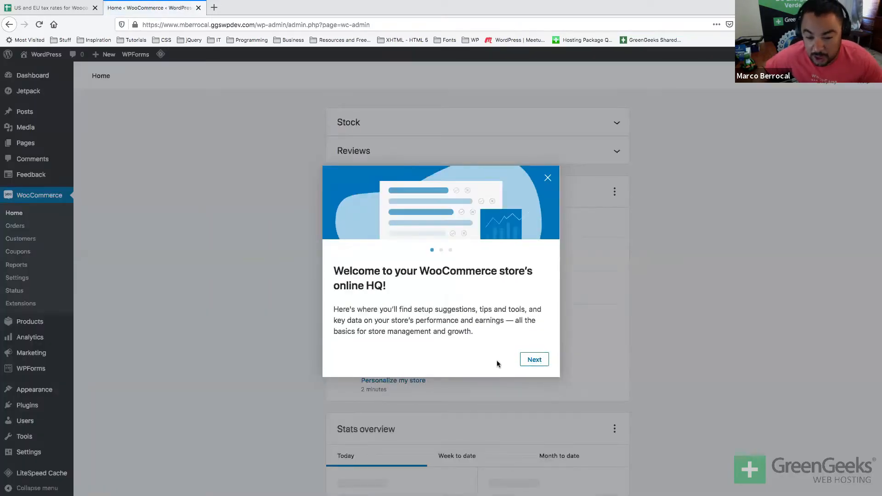
click(539, 362)
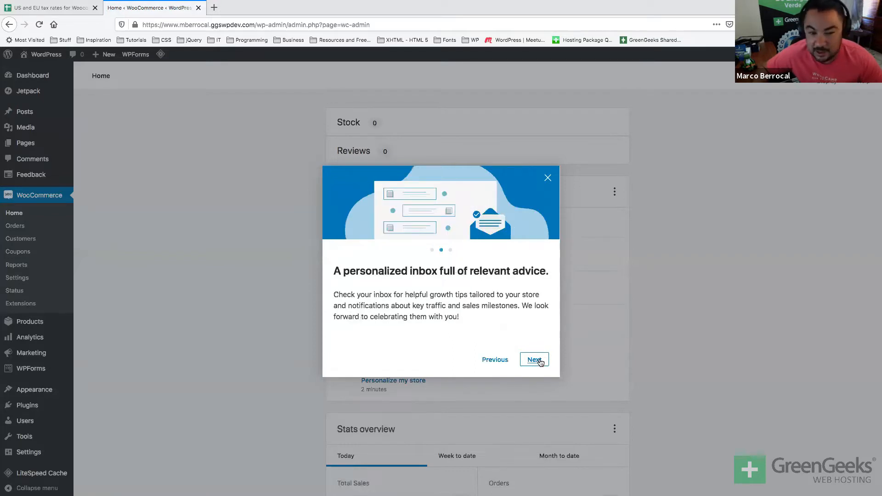
click(493, 360)
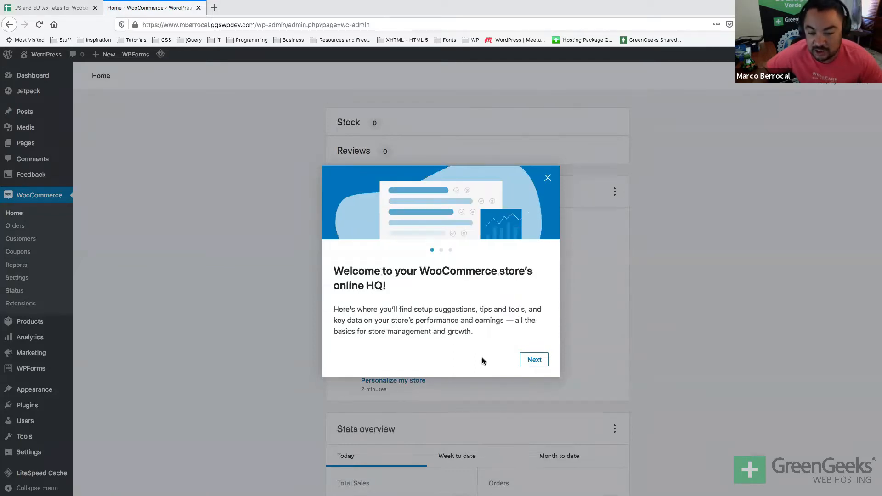
click(526, 362)
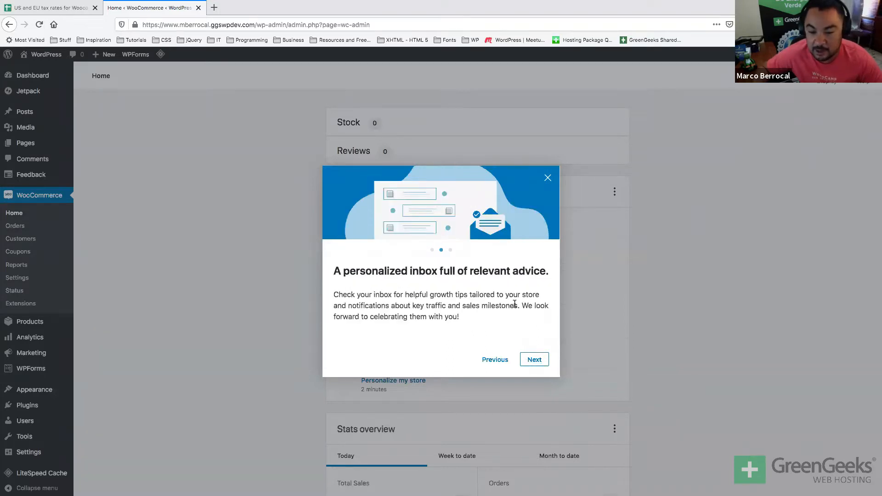
click(528, 360)
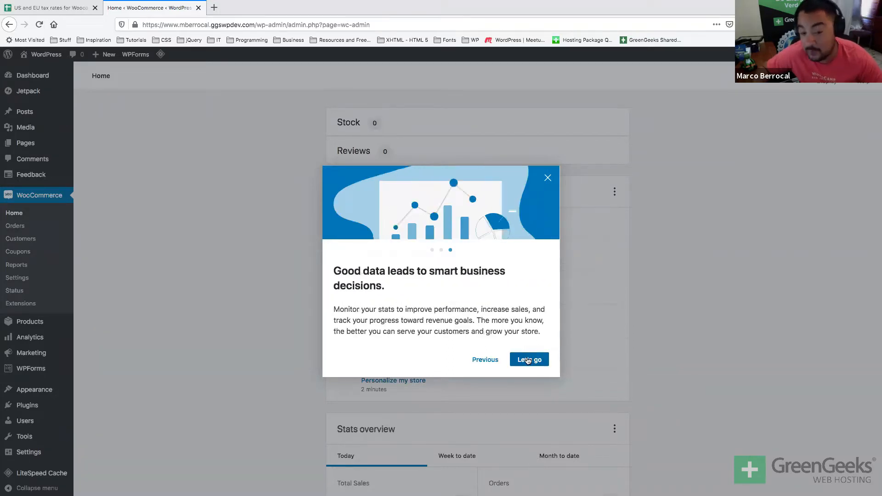
click(527, 360)
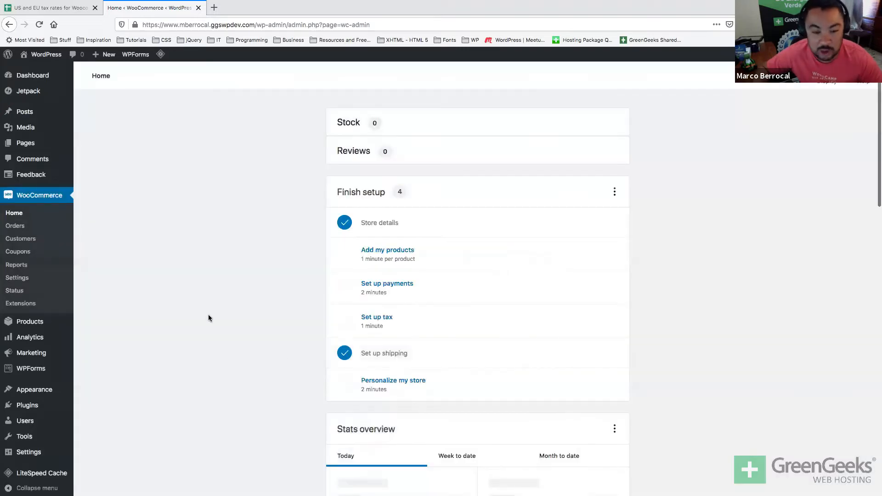
scroll(184, 277, down, 4)
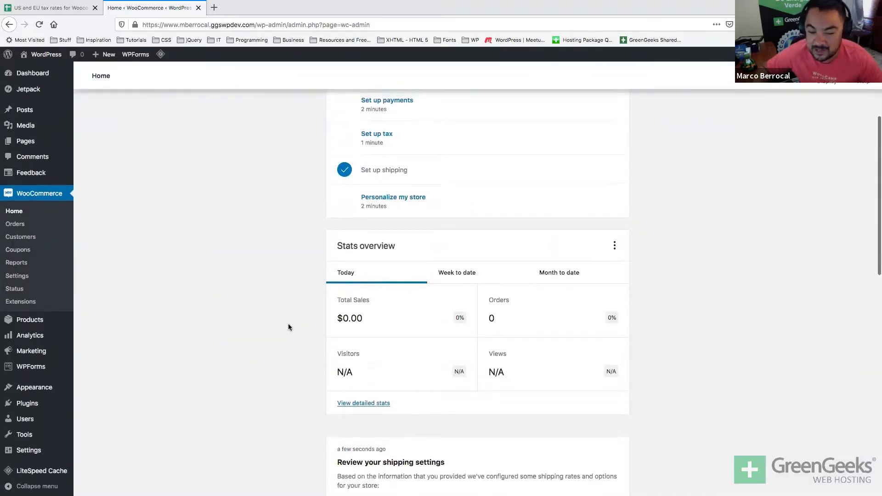
scroll(288, 326, up, 2)
scroll(288, 327, up, 2)
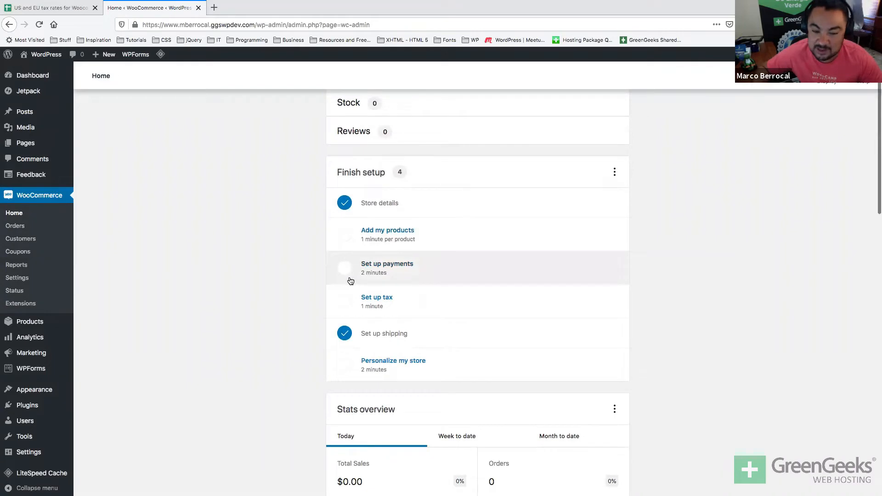
scroll(350, 281, down, 1)
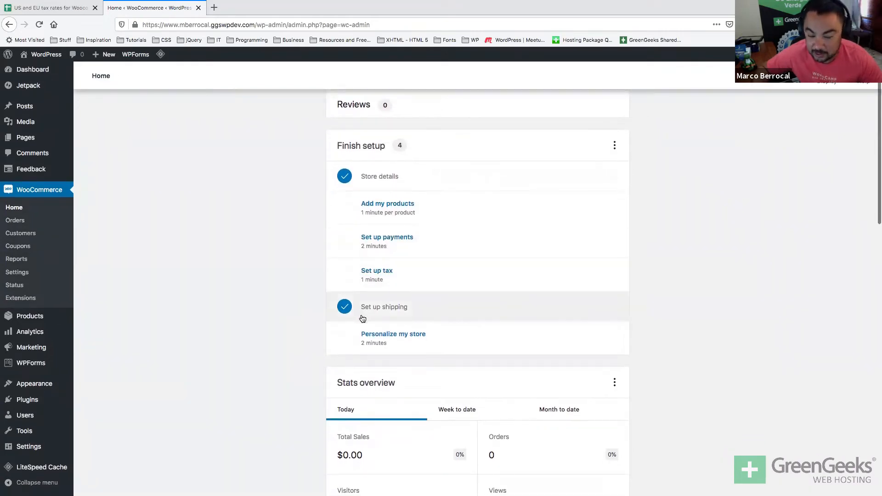
scroll(358, 308, up, 2)
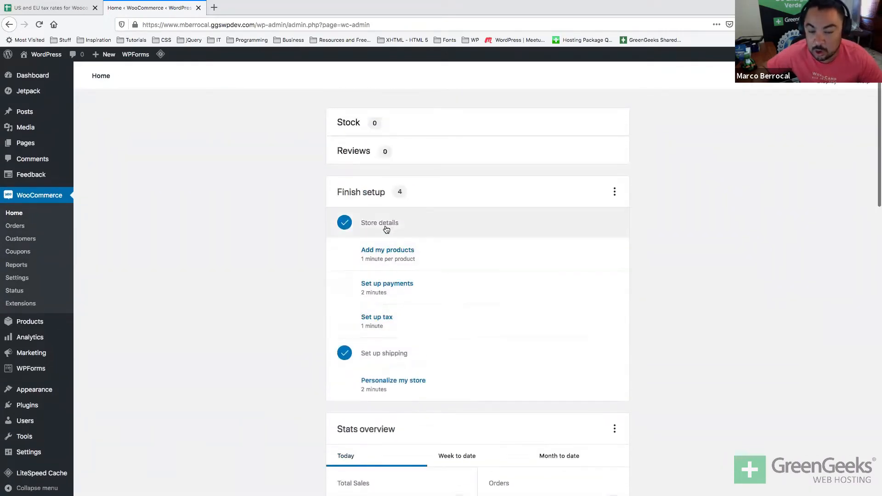
scroll(387, 232, down, 3)
scroll(323, 238, down, 10)
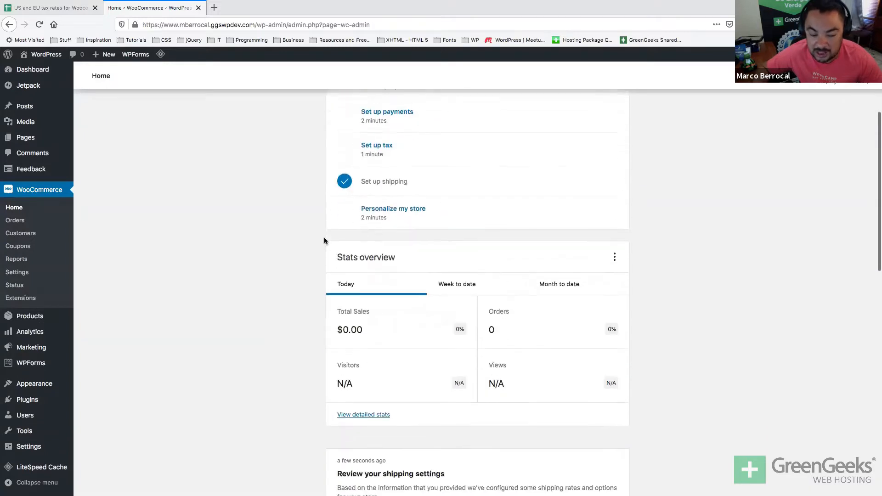
scroll(324, 240, down, 10)
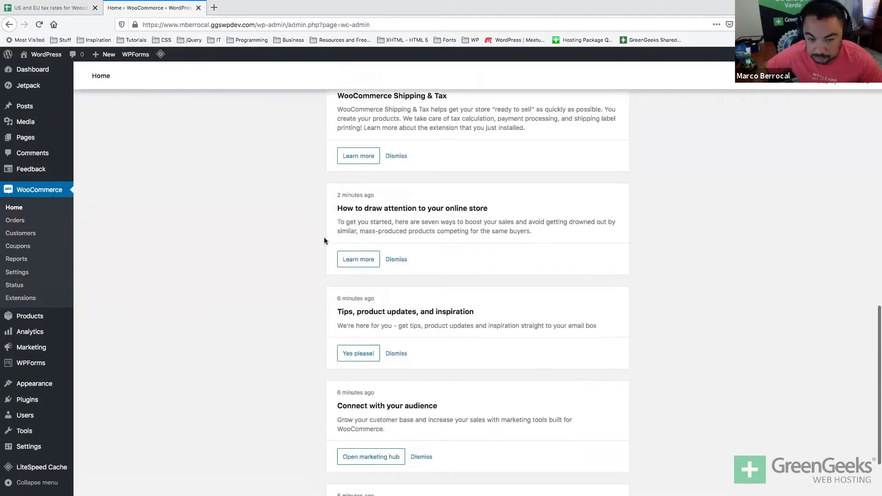
scroll(324, 237, up, 20)
key(super+Tab)
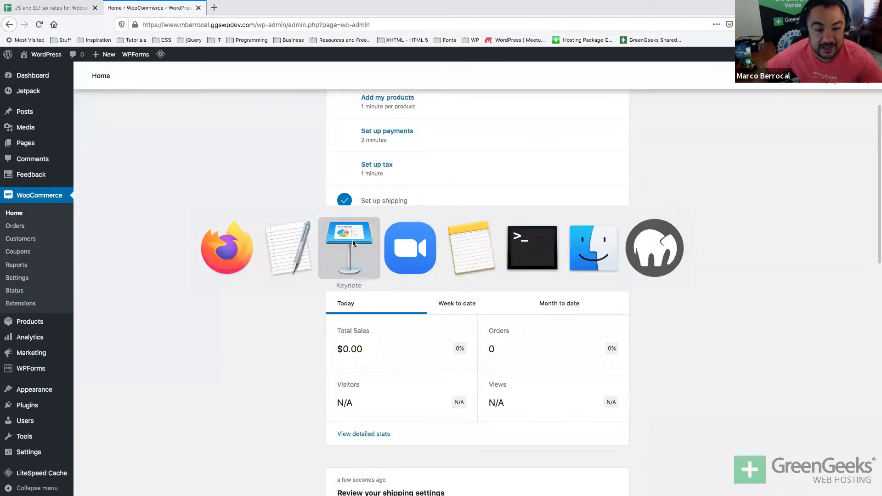
click(352, 240)
click(55, 419)
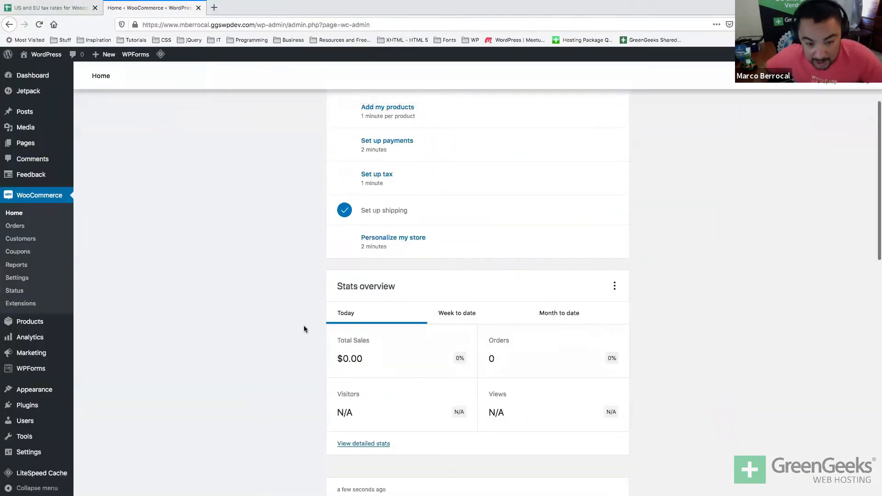
scroll(304, 325, up, 3)
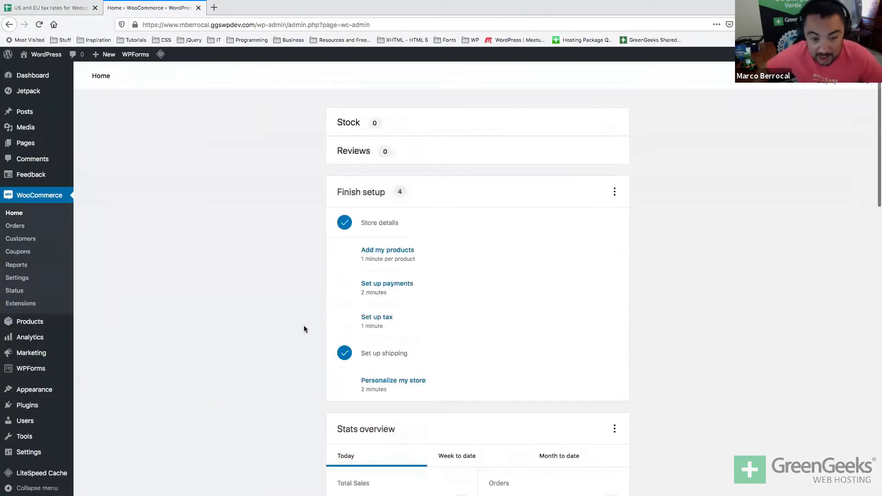
Enable Cash on delivery, back out of Direct bank transfer, and install the Stripe plugin.
click(345, 290)
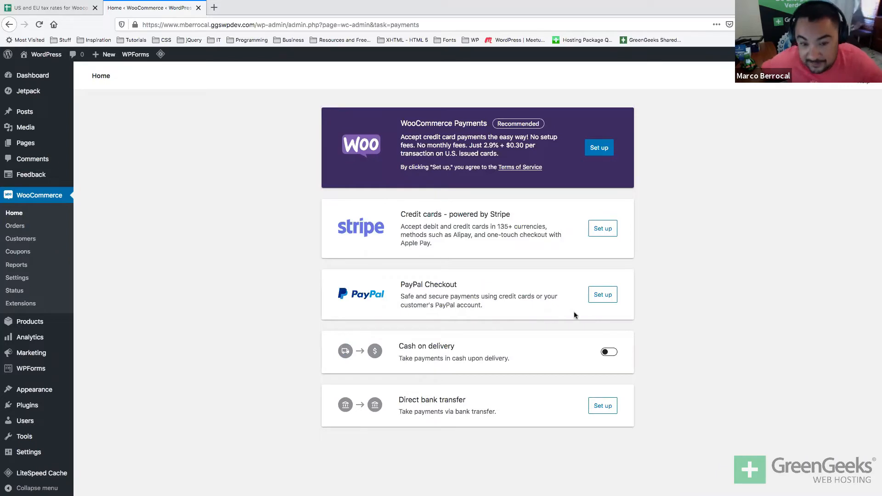
click(609, 352)
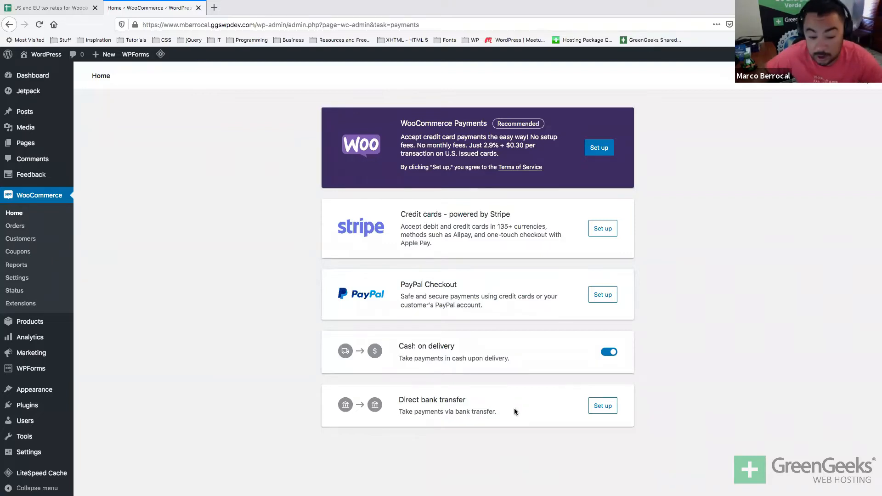
click(596, 408)
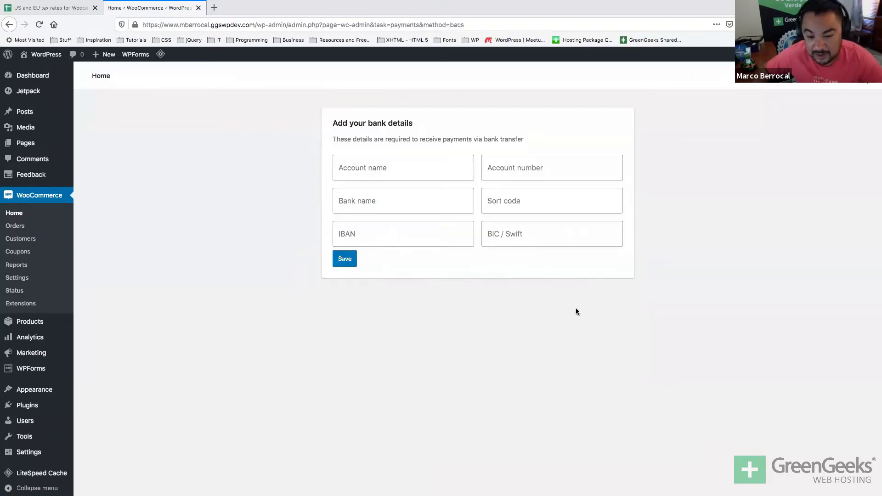
key(alt+Left)
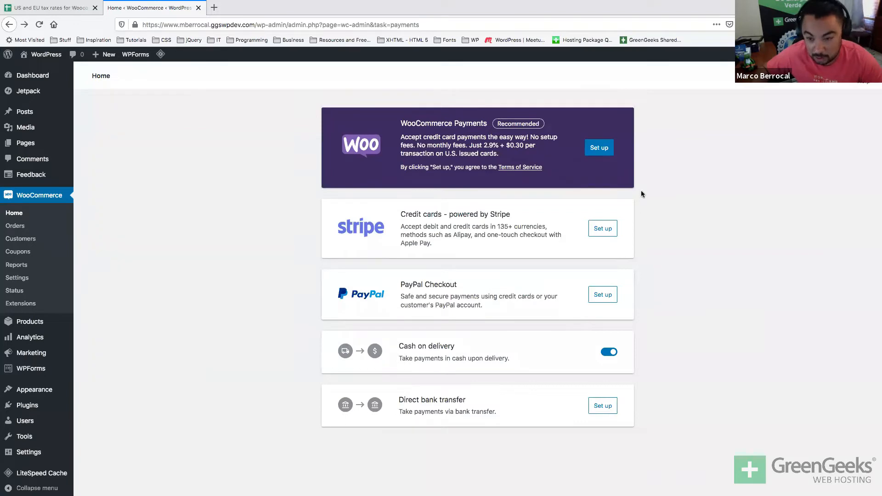
click(598, 234)
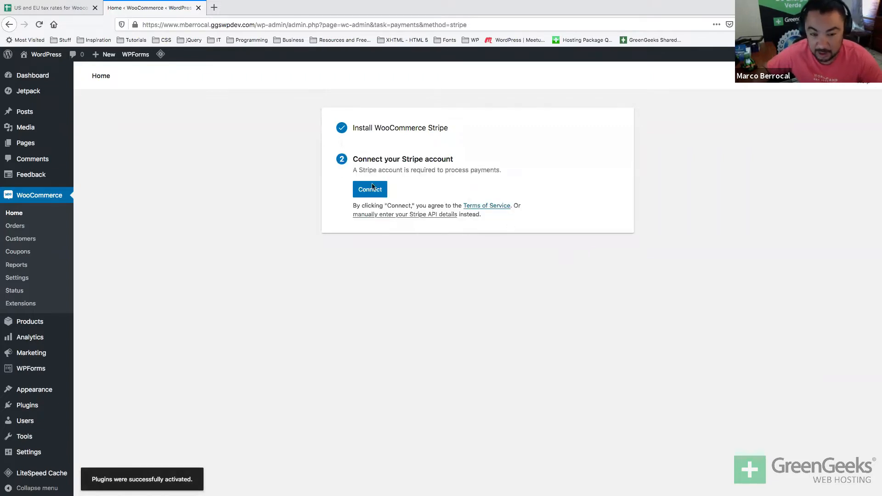
Cancel the Stripe account connection and reopen Set up payments from WooCommerce Home.
click(360, 197)
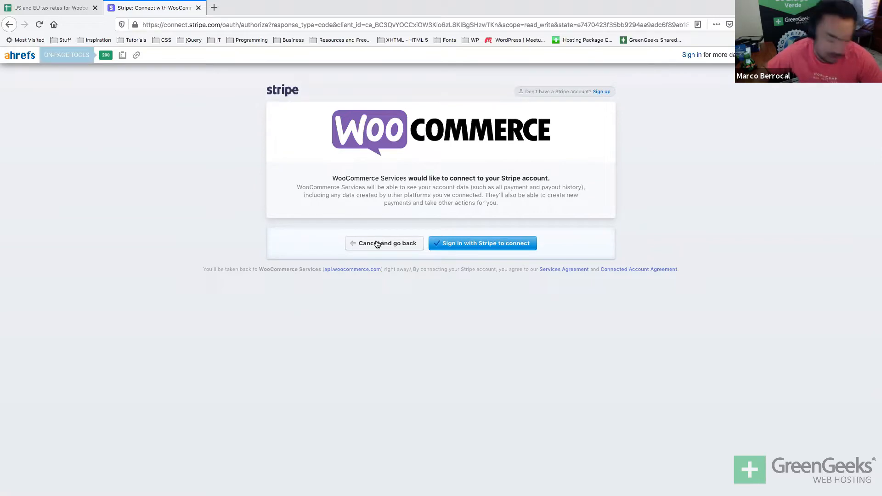
click(377, 243)
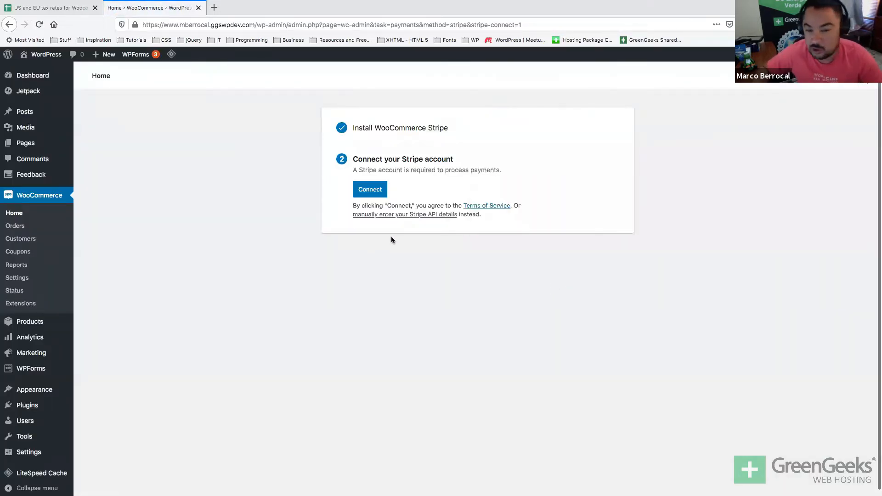
click(17, 212)
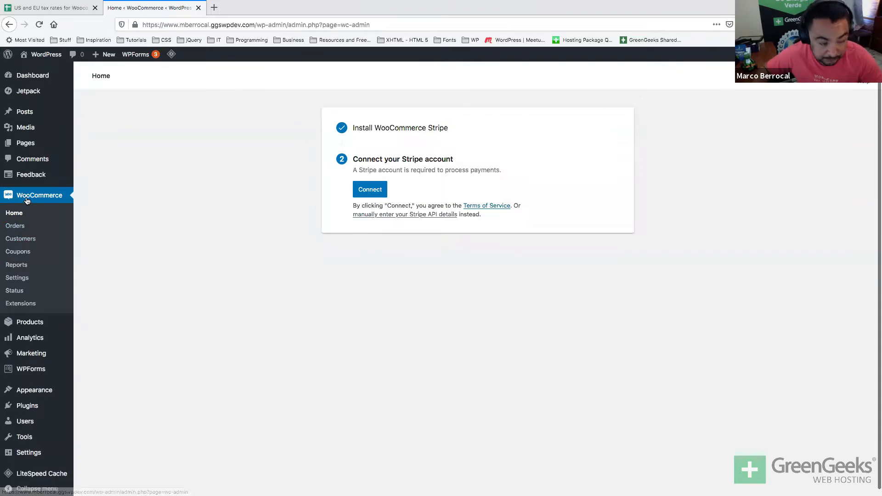
scroll(302, 316, down, 4)
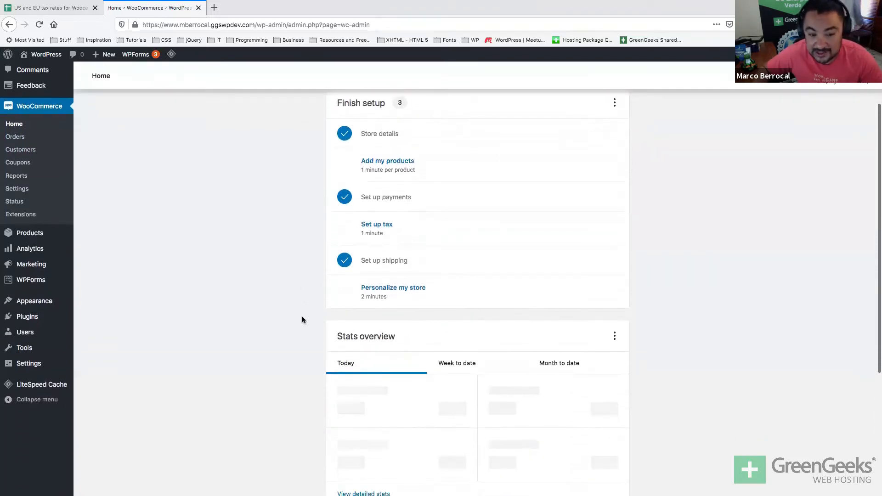
click(377, 205)
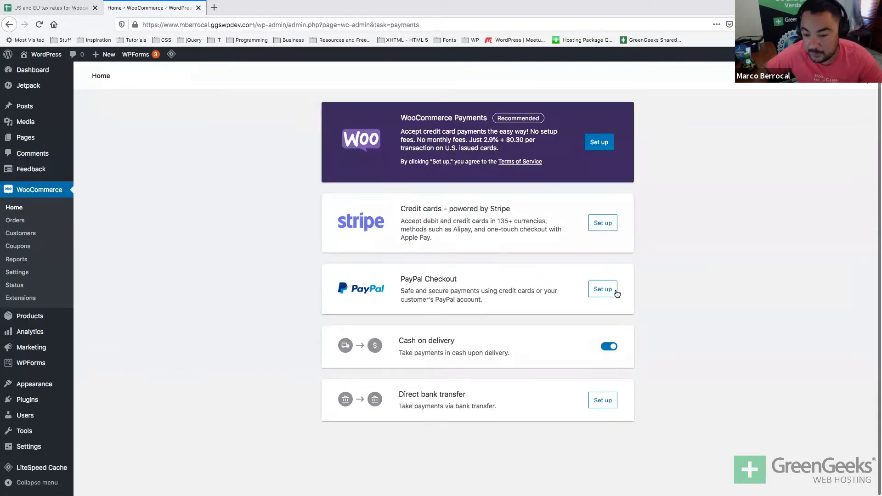
Install PayPal Checkout, leave the e-mail field empty, and return to WooCommerce Home.
click(615, 290)
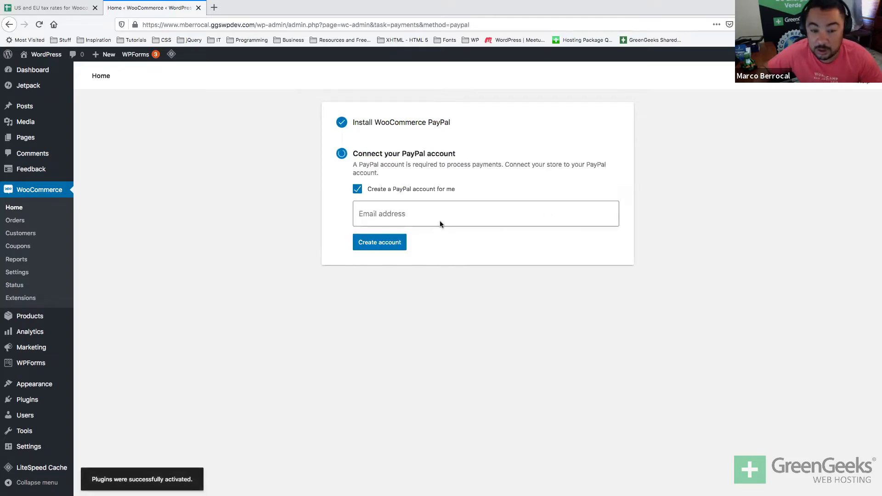
click(440, 217)
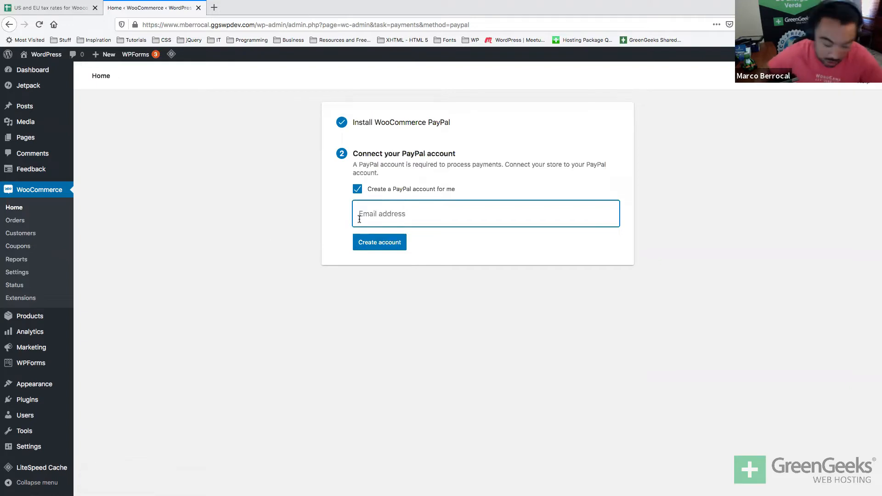
click(18, 209)
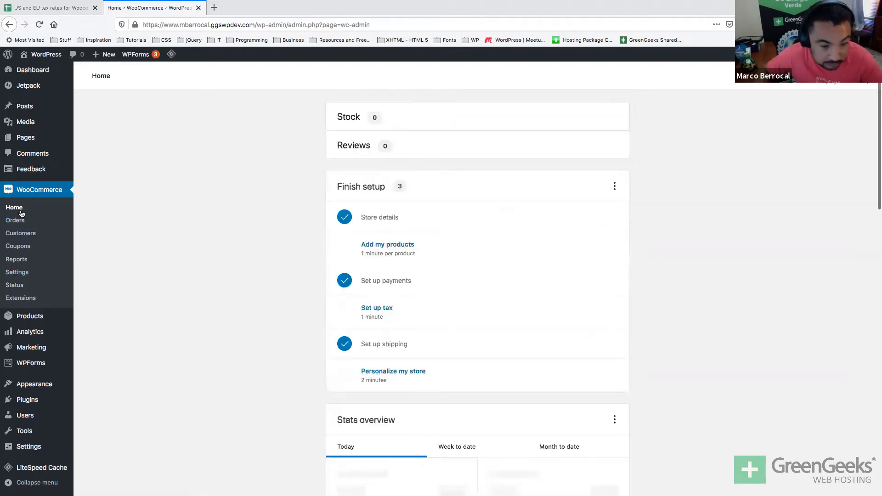
click(388, 279)
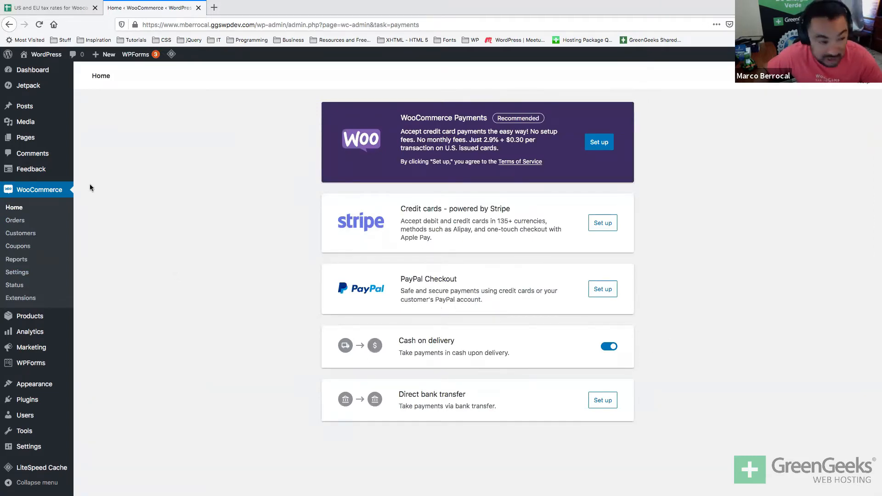
click(40, 189)
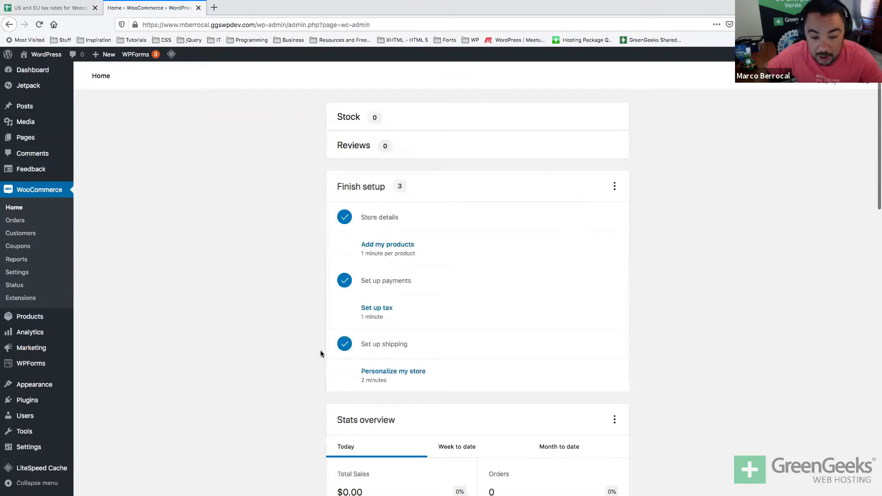
Open Set up tax and accept automated sales tax with Jetpack and WooCommerce Tax.
click(378, 310)
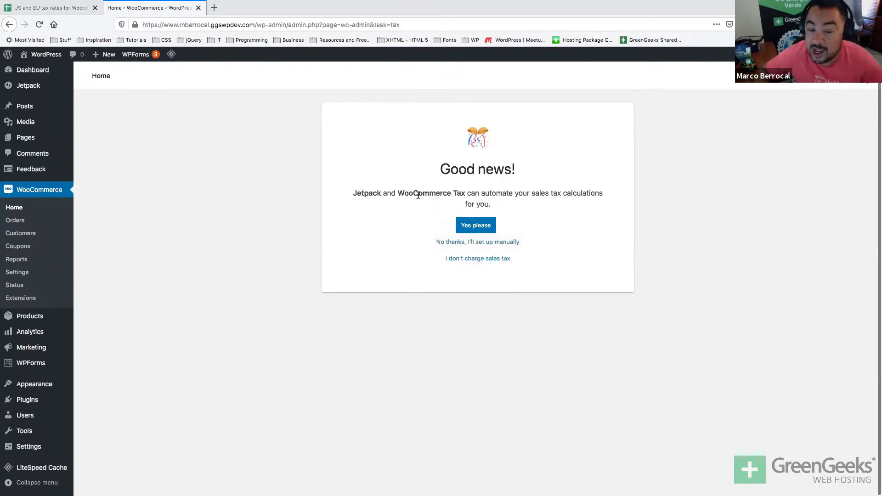
double_click(373, 192)
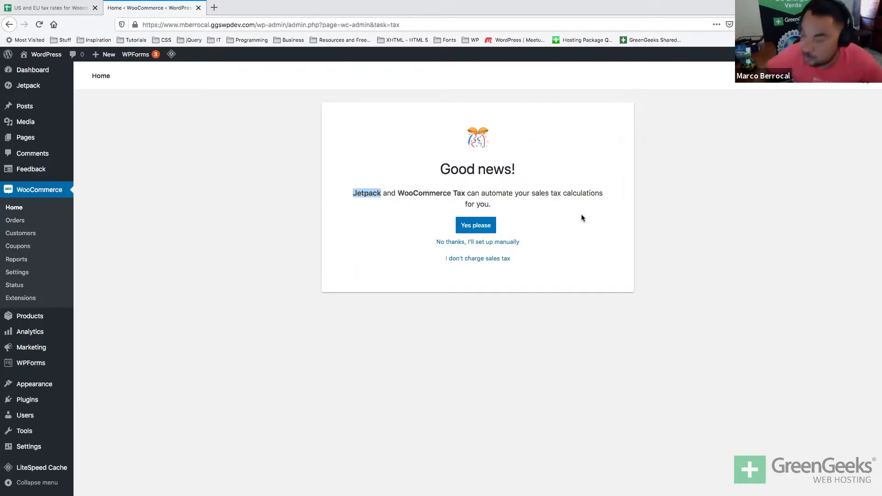
click(476, 228)
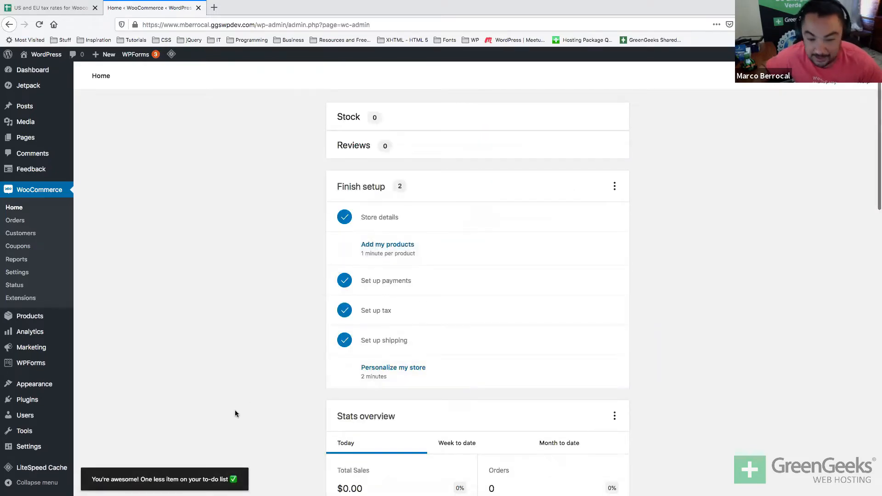
scroll(247, 396, down, 2)
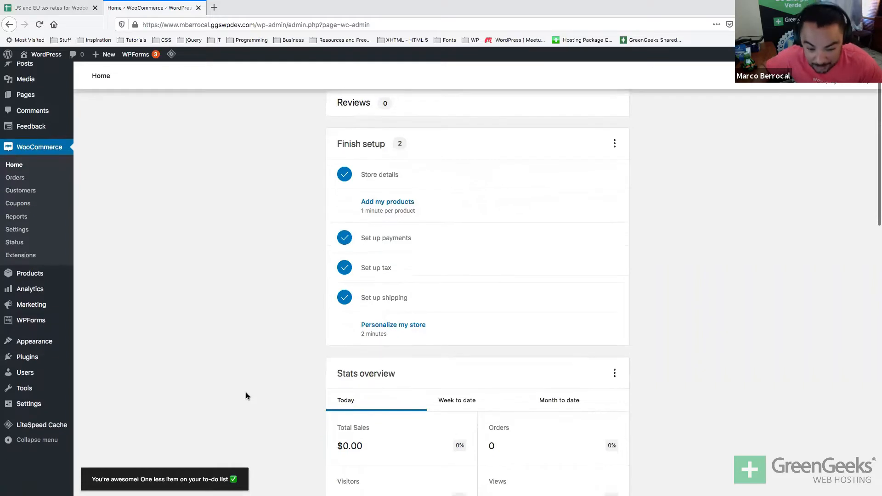
Open Personalize my store, then switch to the desktop holding another browser window.
click(373, 332)
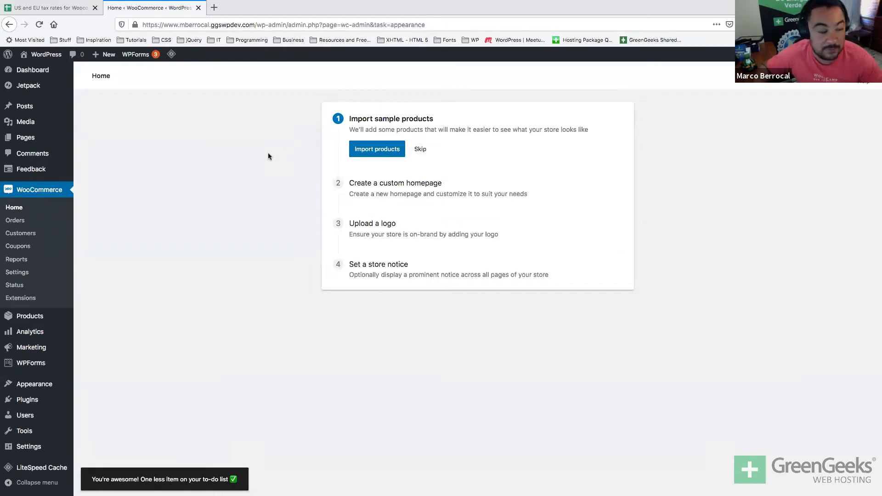
mouse_move(30, 121)
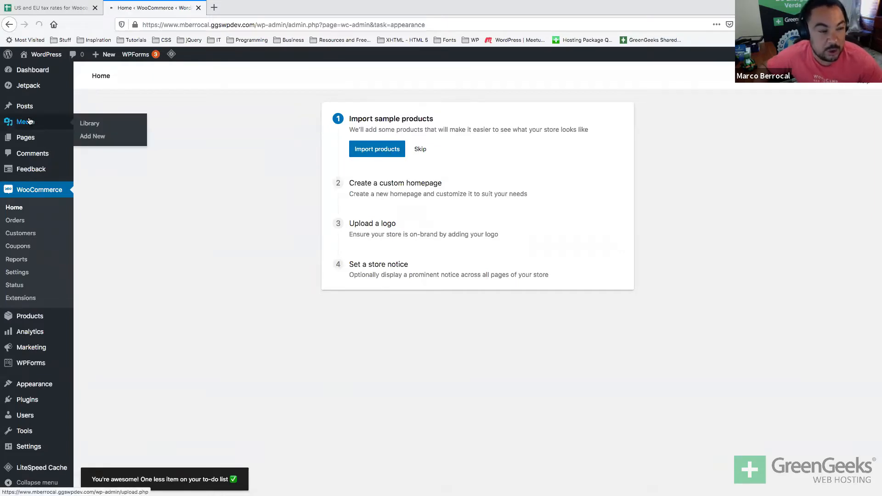
key(super+Tab)
key(super+Tab)
key(super+Tab)
key(super+Tab)
key(super+Tab)
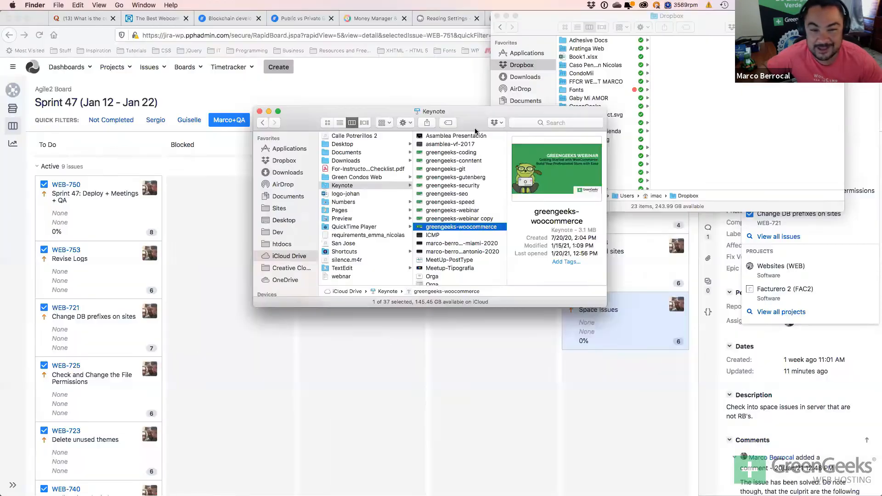
key(super+Tab)
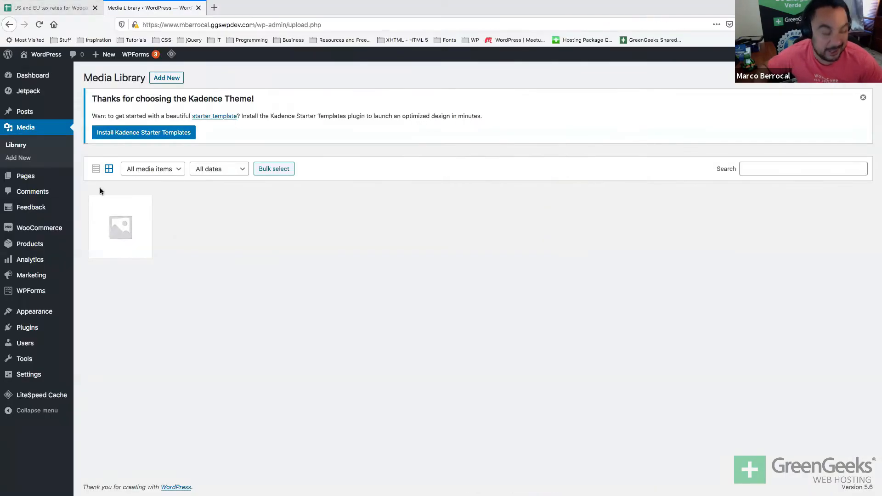
Launch Finder via system search and bring its window to the front.
key(super+space)
text(finder)
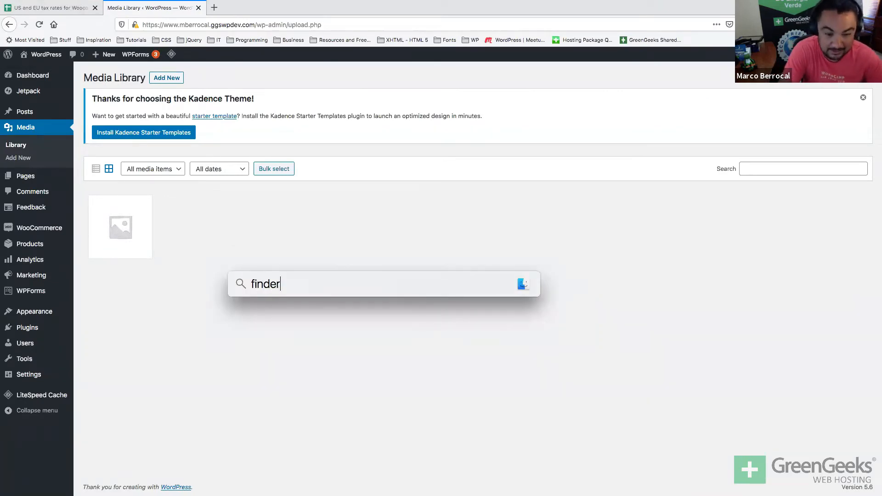
key(Return)
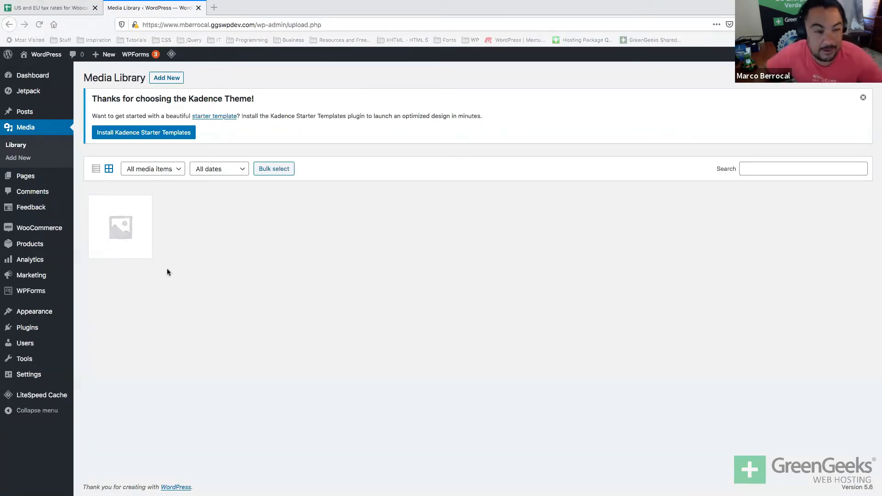
key(ctrl+Up)
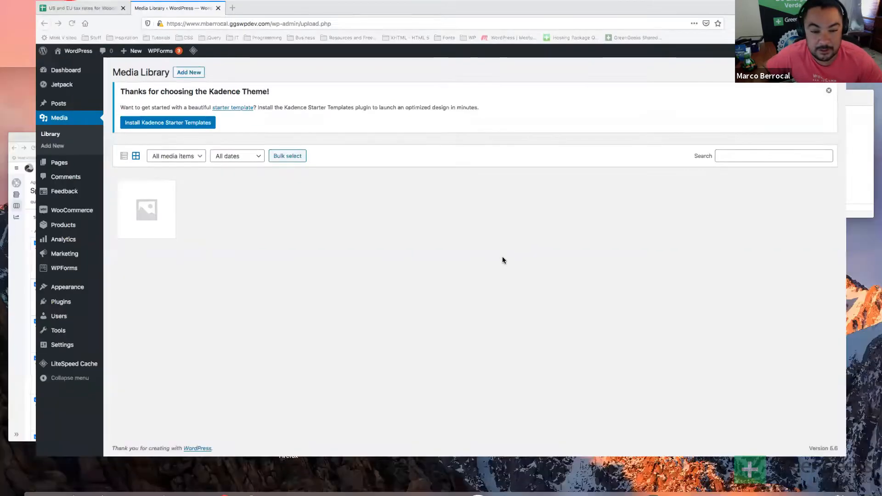
click(40, 478)
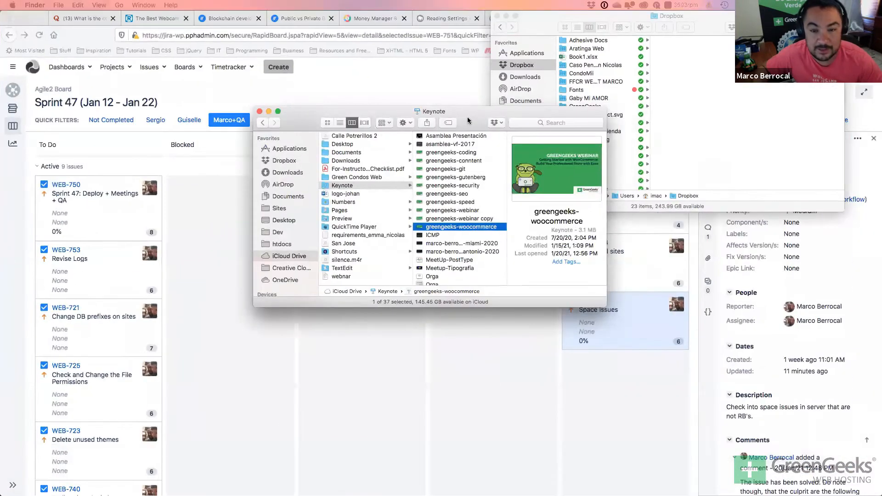
Move Finder onto the TextEdit desktop, return to Firefox, and turn on Media Library Bulk select.
drag(467, 120, 491, 144)
key(ctrl+Up)
drag(594, 137, 599, 37)
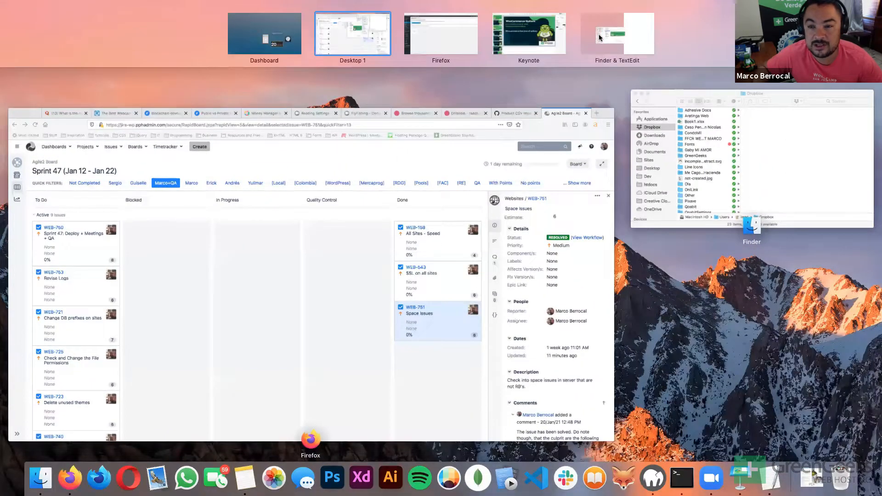
click(599, 37)
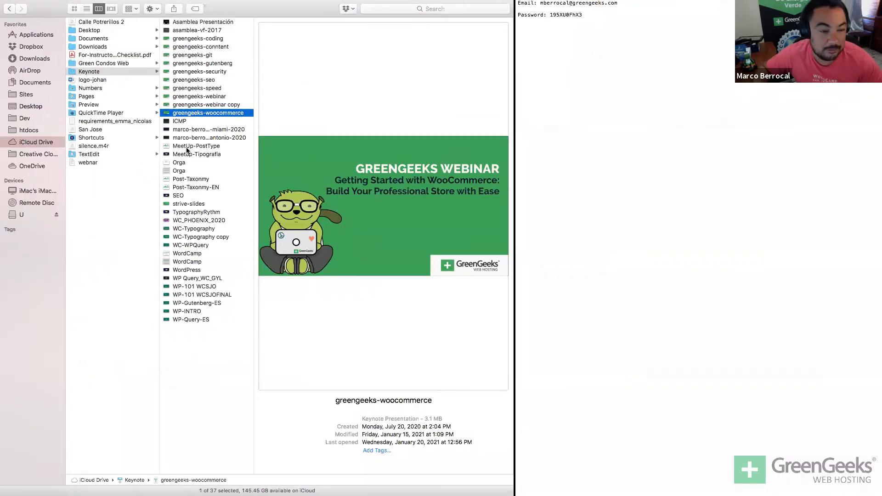
key(super+Tab)
key(super+Tab)
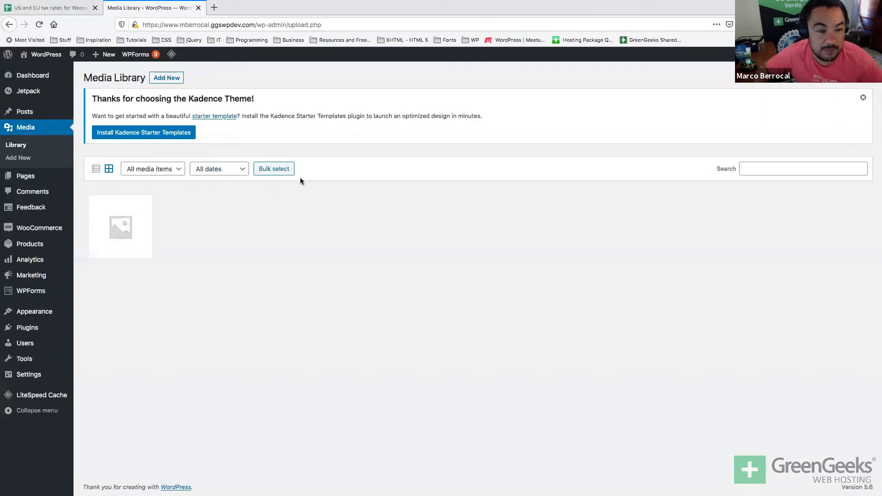
click(278, 169)
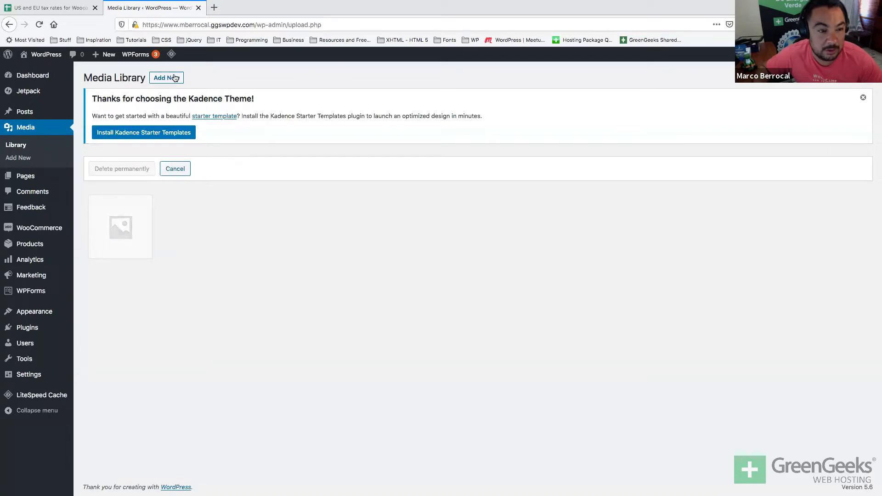
Upload all five wine bottle images from the vinos folder to the Media Library.
click(175, 79)
click(499, 219)
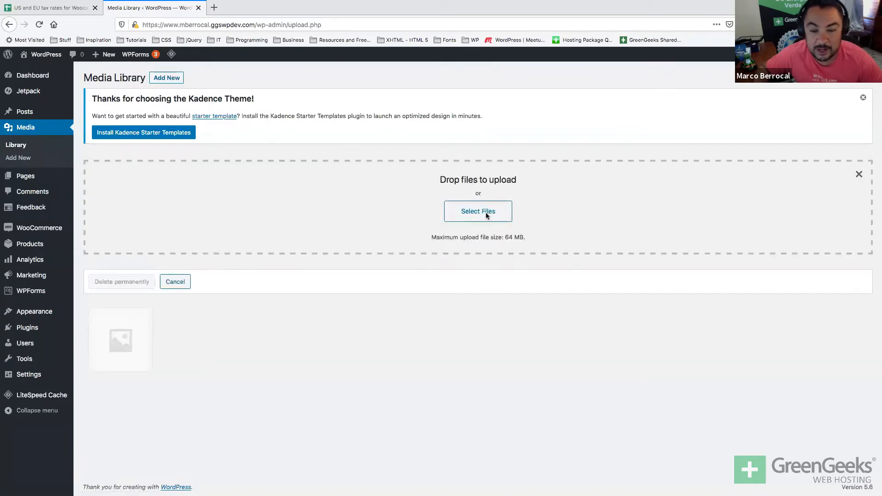
click(366, 194)
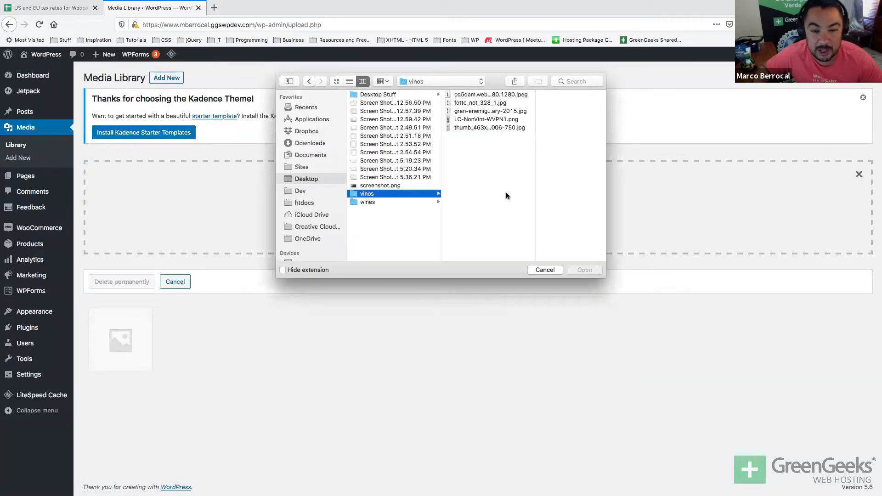
drag(501, 164, 478, 92)
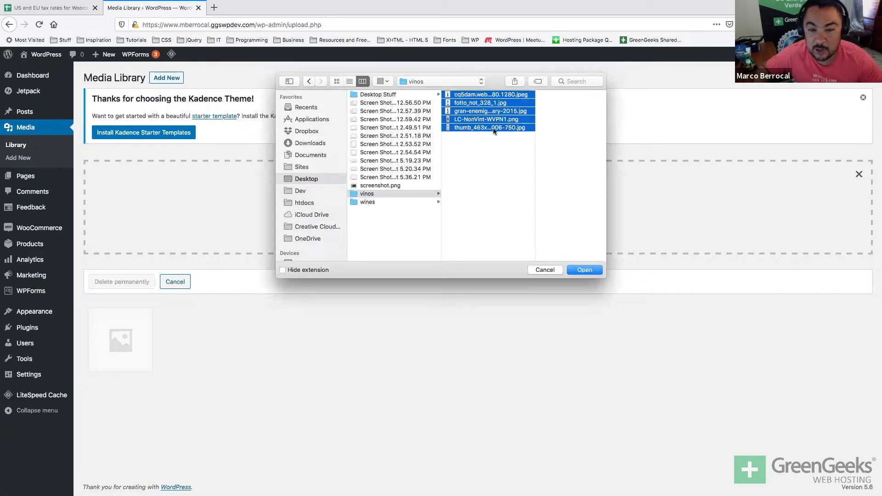
click(573, 270)
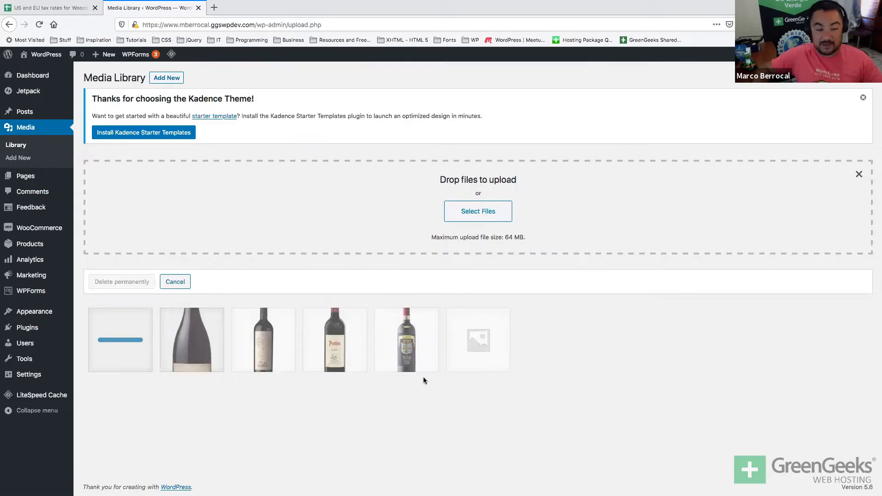
key(super+Tab)
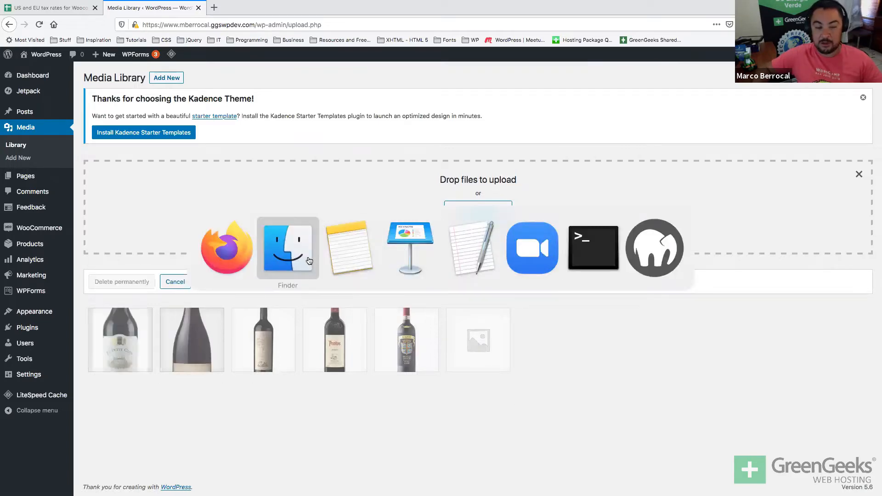
Launch Microsoft Excel through Spotlight search for 'exc'.
click(287, 248)
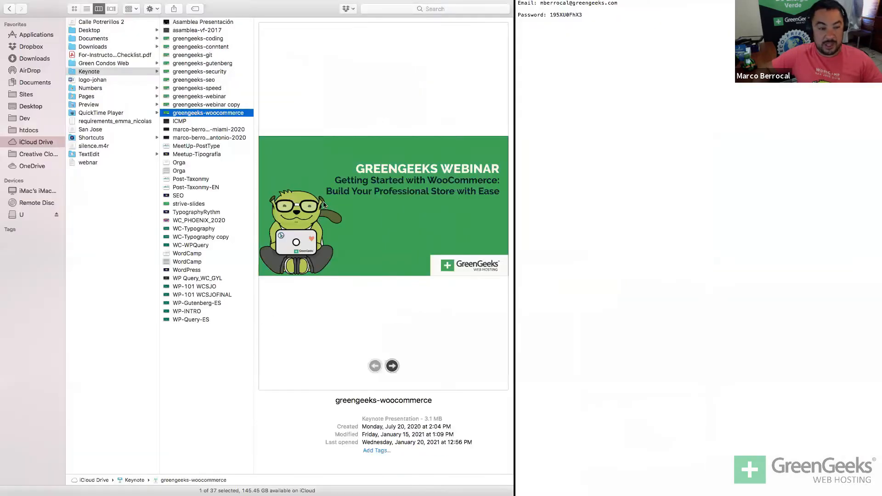
click(28, 47)
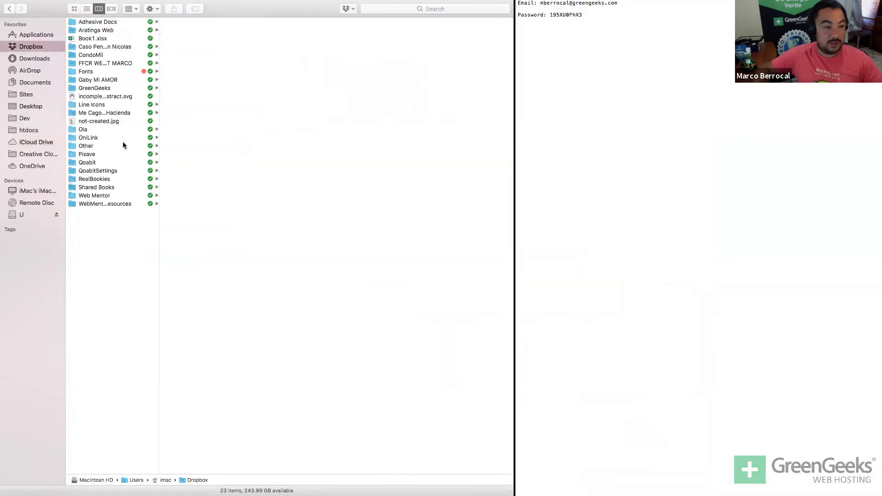
click(24, 108)
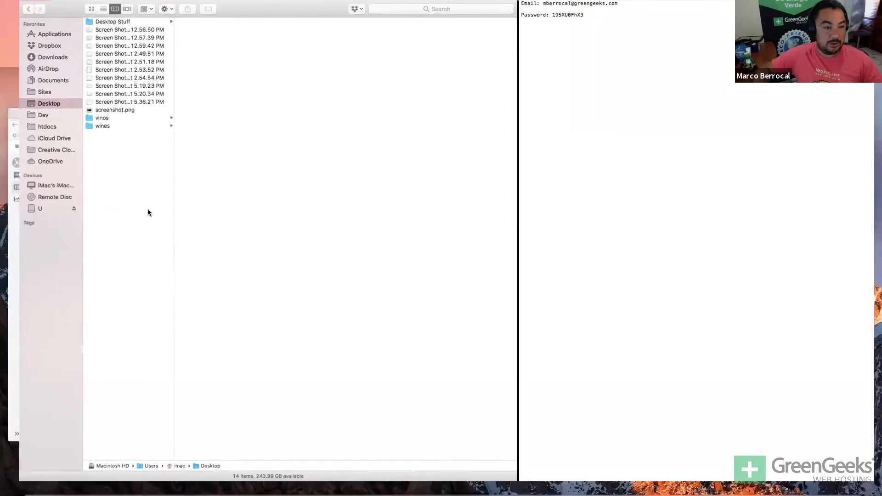
key(super+space)
text(exc)
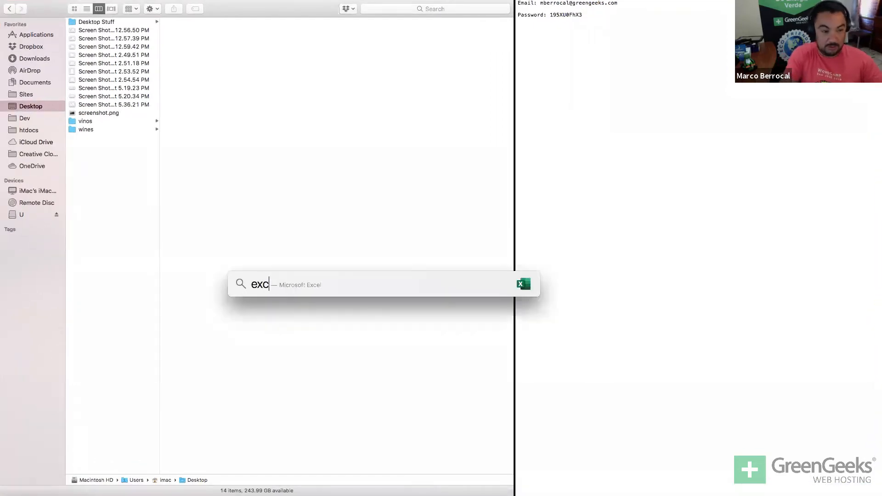
key(Return)
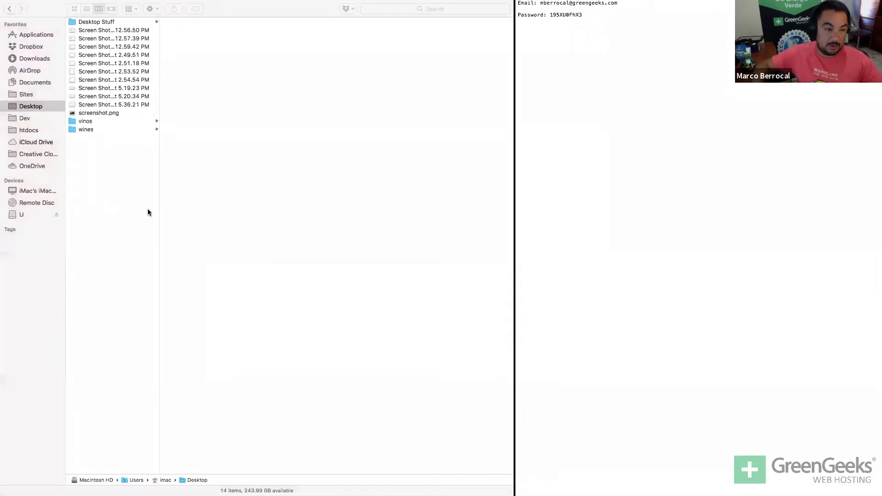
Open the Book1.xlsx workbook from the Dropbox folder in Excel.
click(42, 48)
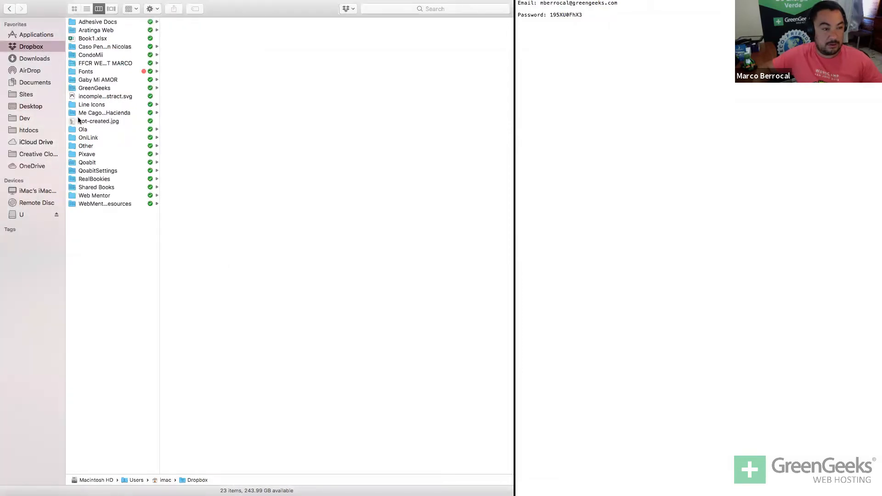
click(109, 38)
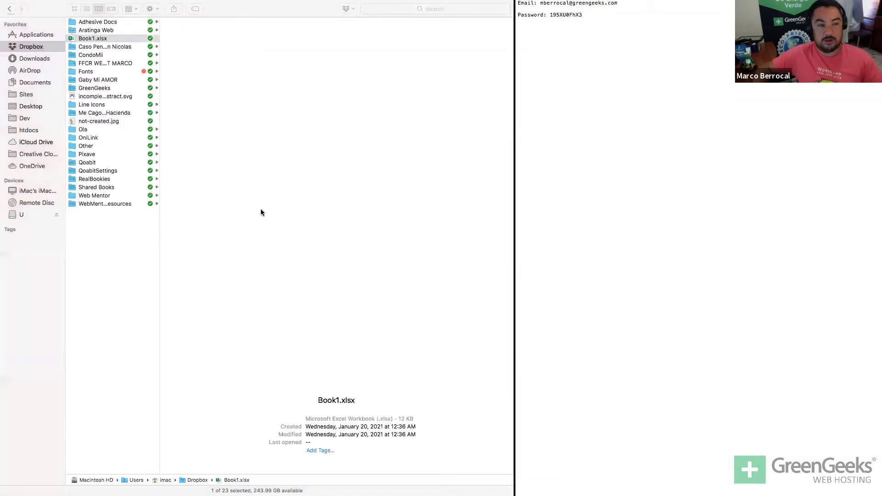
key(super+o)
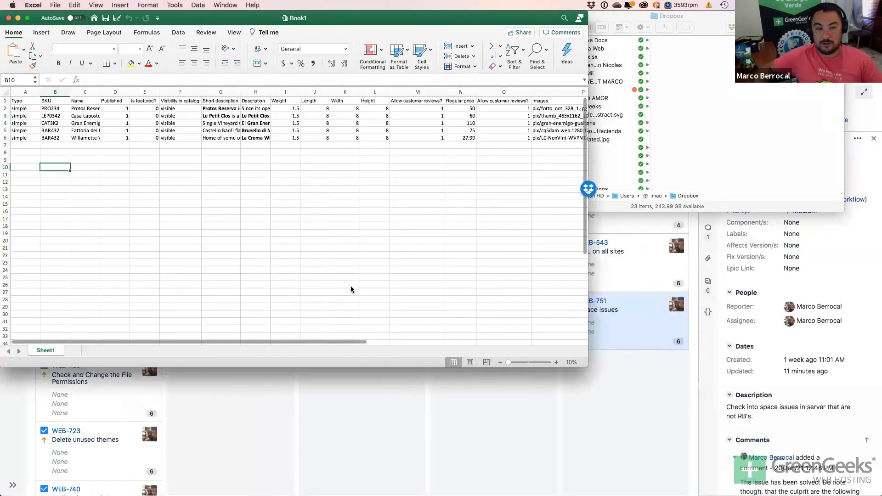
Move the Excel window onto its own full-screen desktop in Mission Control.
key(ctrl+Up)
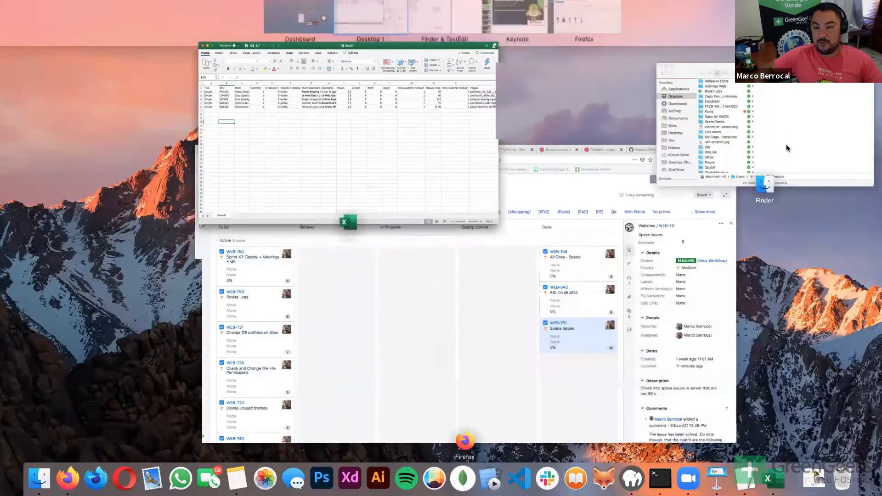
drag(787, 144, 697, 39)
click(673, 37)
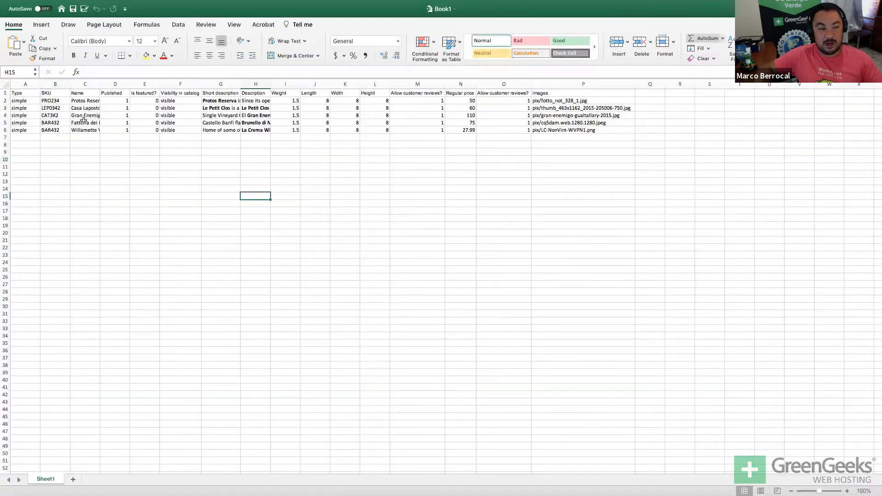
Review the product rows, the Type and SKU headers and first SKU PRO234, then switch desktops.
click(21, 101)
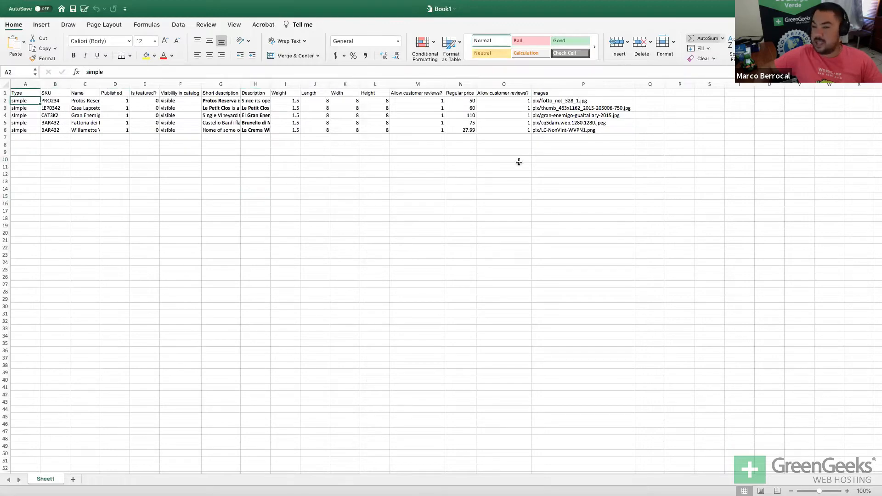
drag(569, 131, 25, 101)
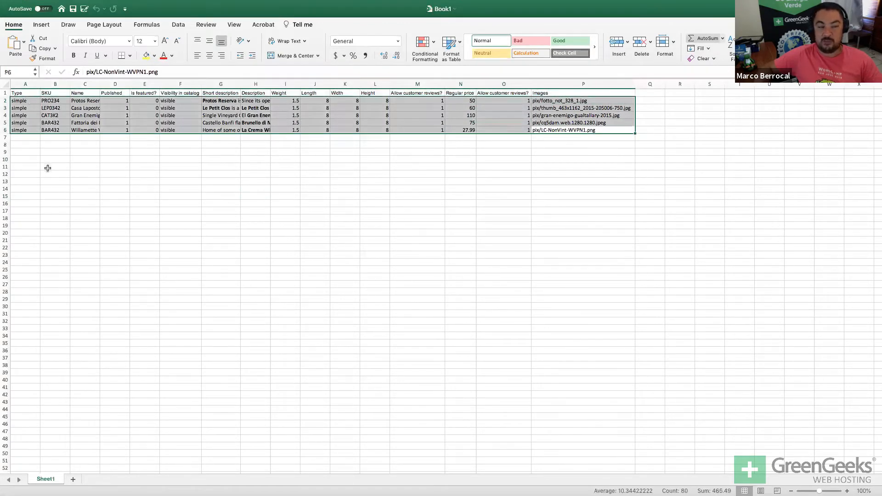
click(48, 167)
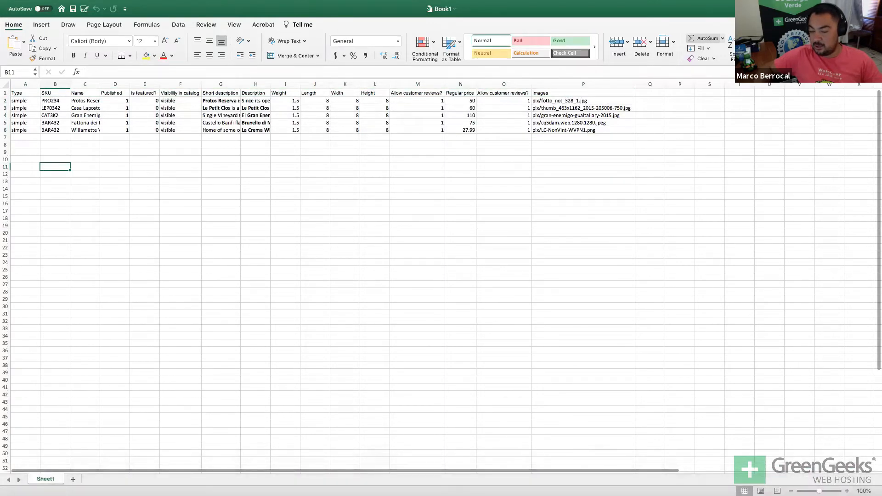
scroll(89, 185, up, 4)
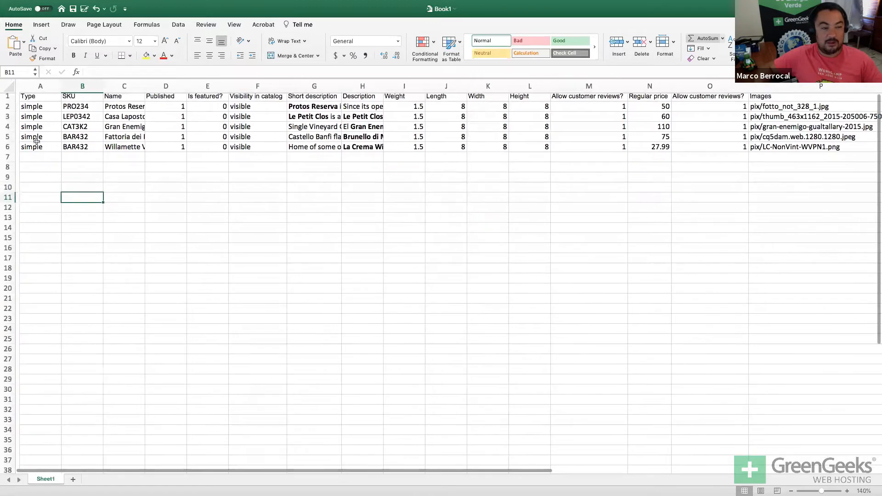
click(26, 98)
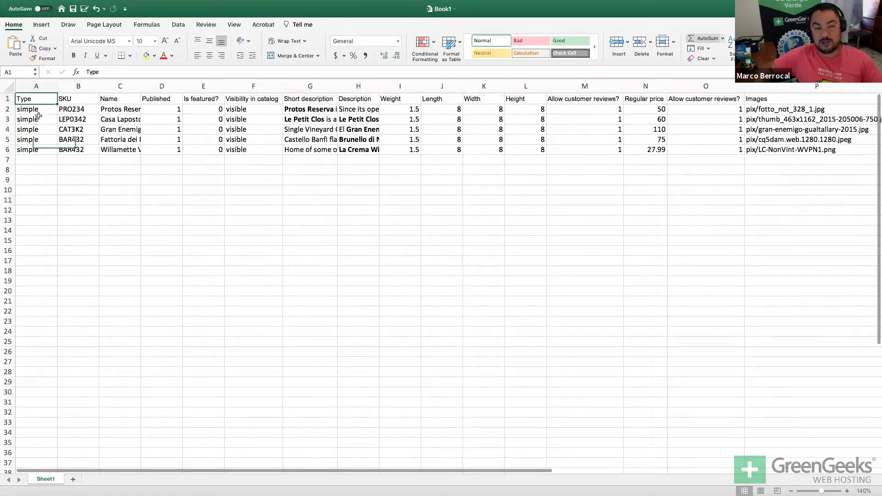
click(68, 99)
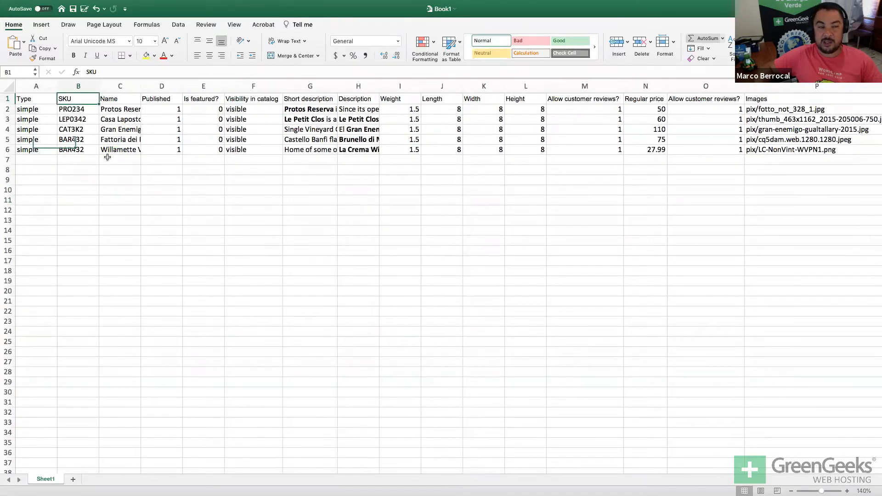
click(80, 110)
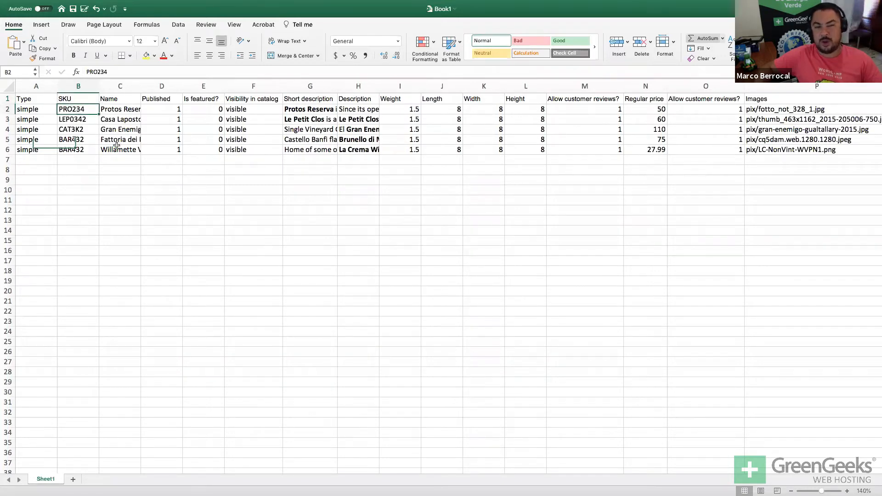
click(251, 270)
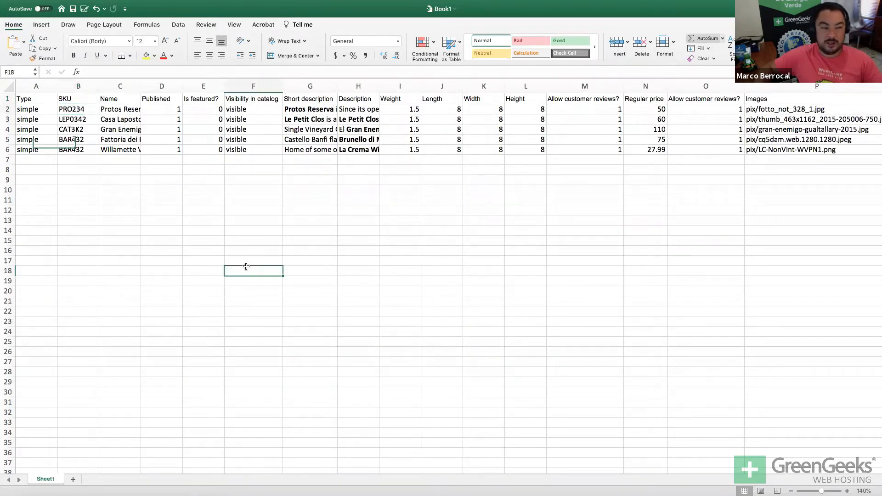
key(ctrl+Left)
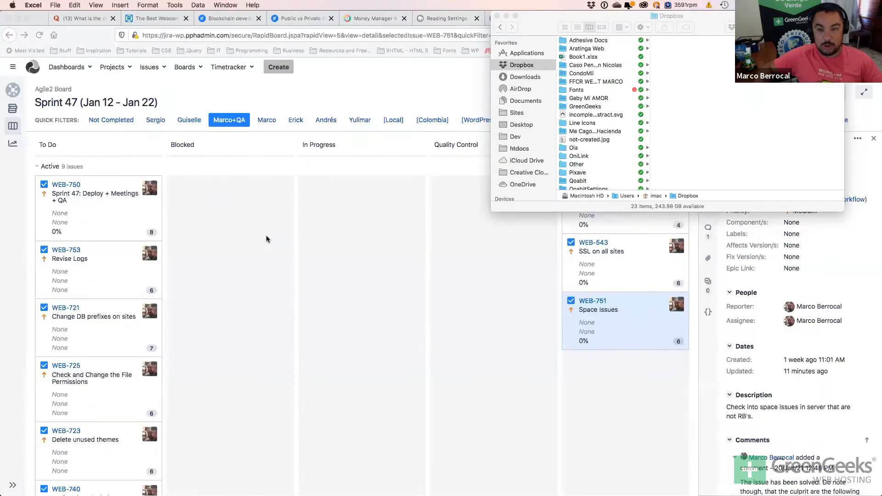
Return to the Firefox Media Library and open the WooCommerce Home setup checklist.
key(ctrl+Up)
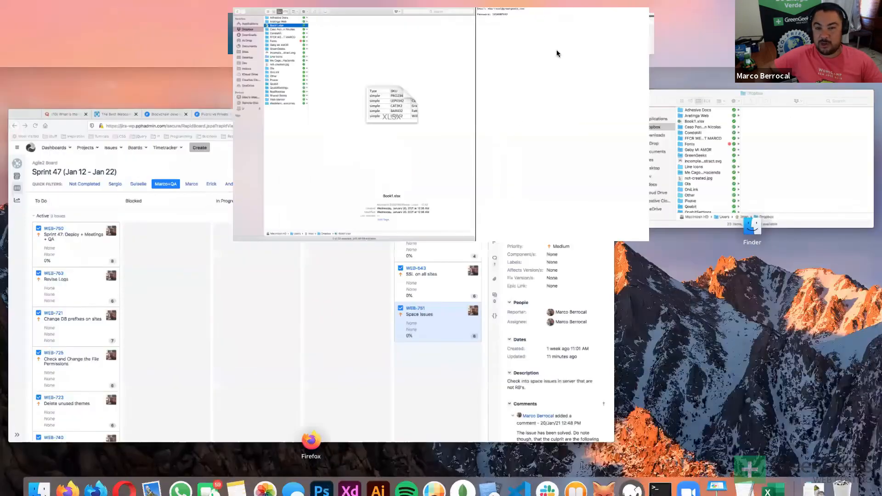
click(603, 47)
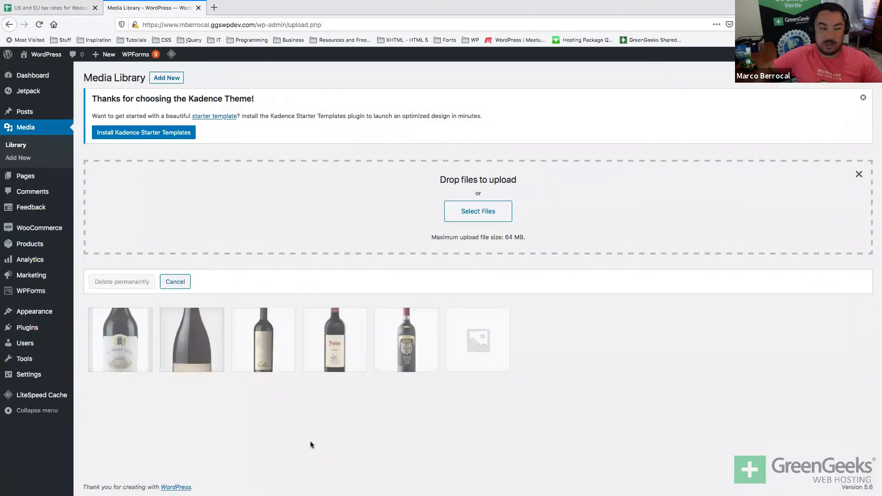
click(19, 247)
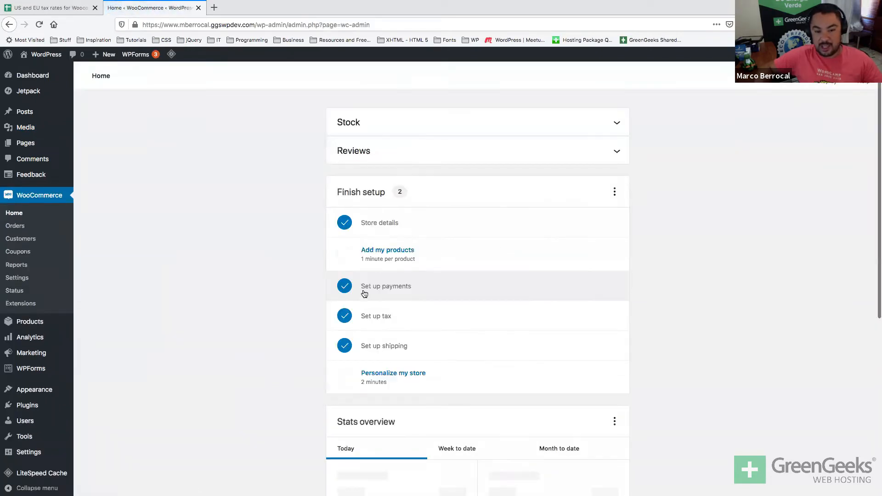
Choose Add my products > Add manually, dismiss the Kadence and HTTPS notices, and stay on page.
click(386, 256)
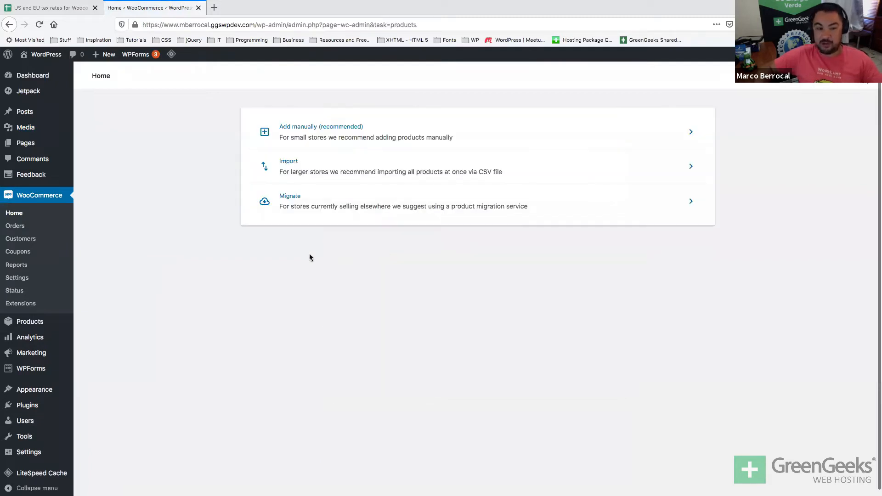
click(340, 128)
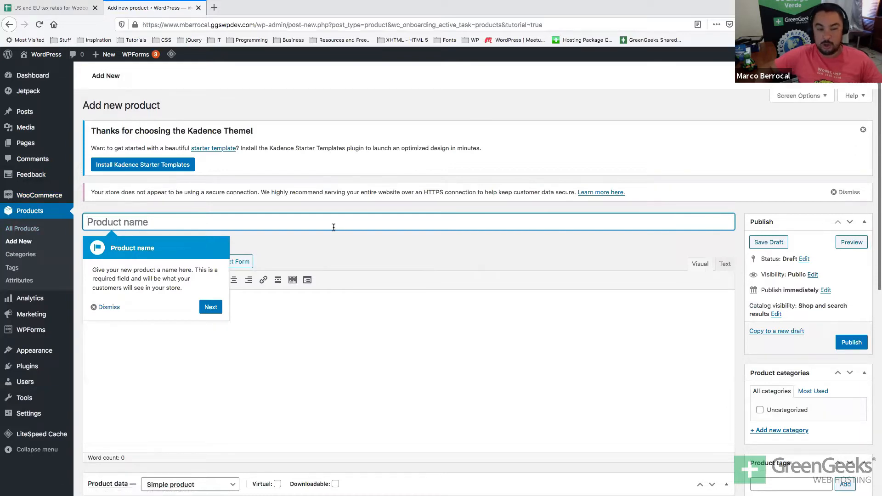
click(863, 129)
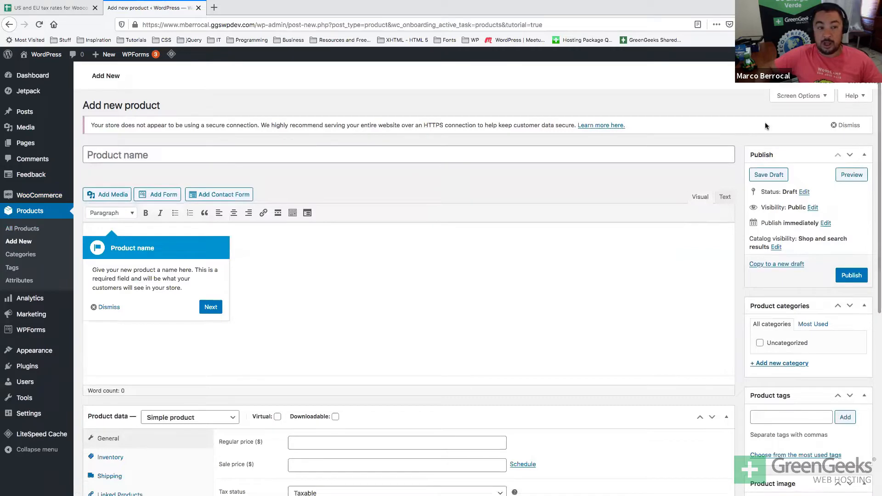
click(833, 125)
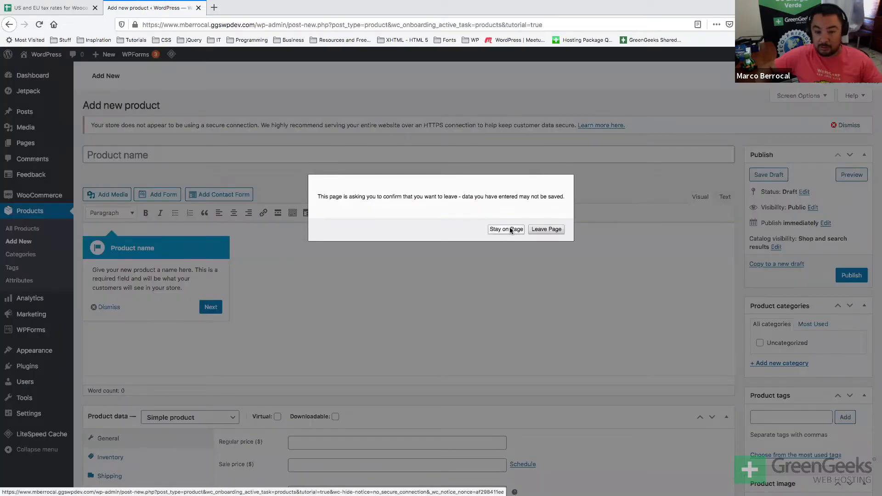
click(505, 229)
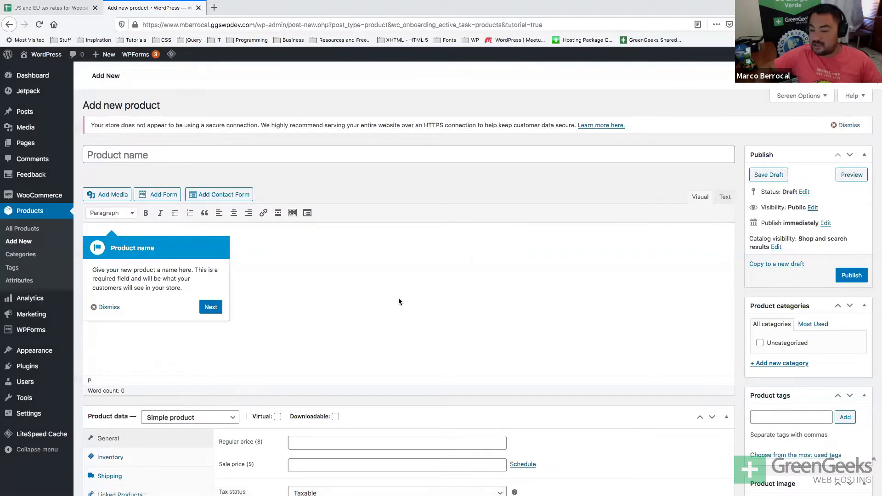
scroll(398, 301, down, 6)
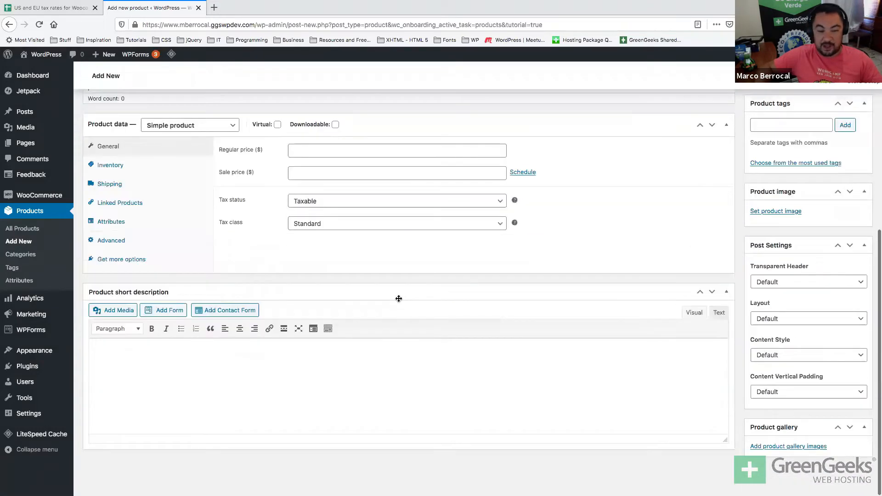
scroll(398, 298, up, 6)
click(315, 149)
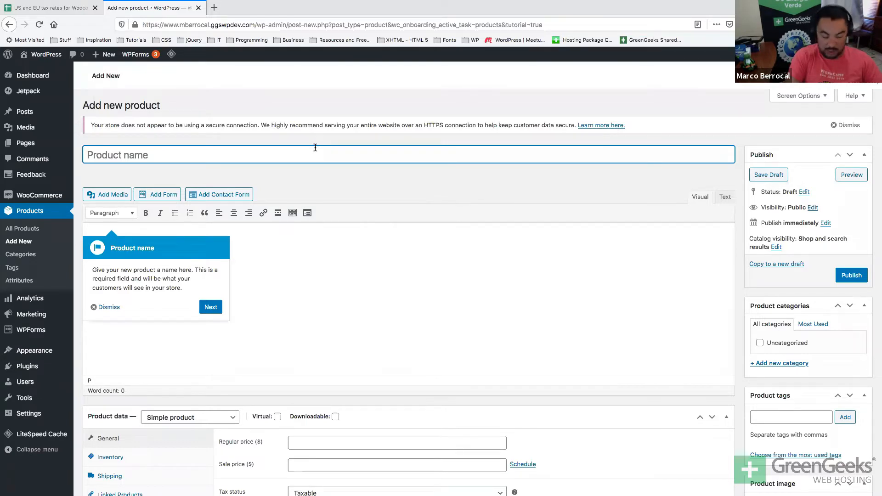
Enter 'Angelica Zapata' as the product name and search Google for 'angelica zapata' in a new tab.
text(Angelica)
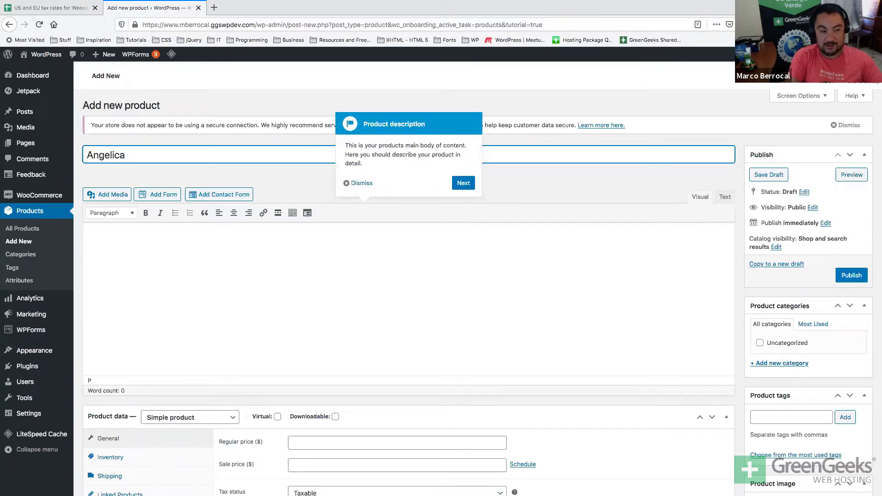
text( Zapata - Malb)
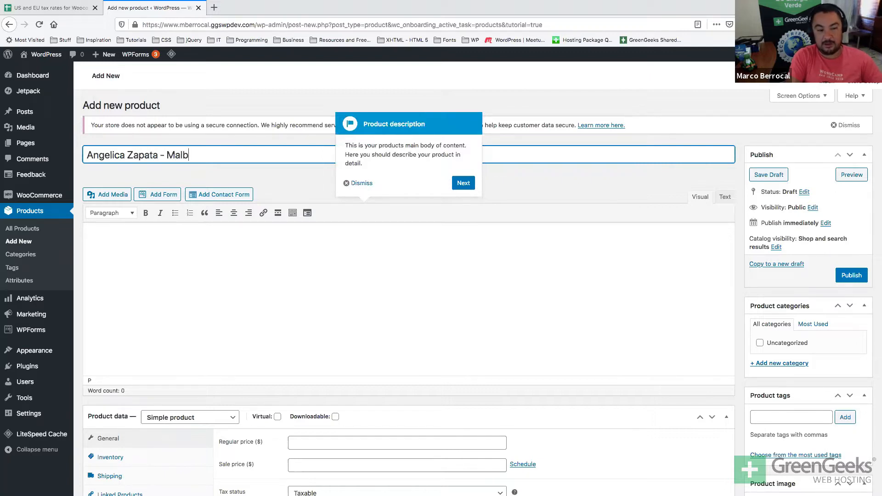
key(BackSpace)
key(BackSpace)
key(BackSpace)
key(BackSpace)
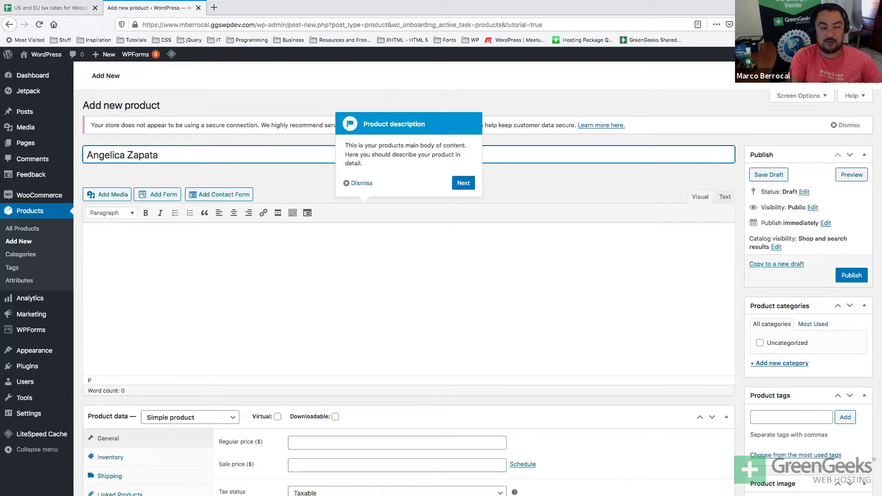
key(ctrl+t)
text(ane)
key(BackSpace)
text(gelica zapata)
key(Return)
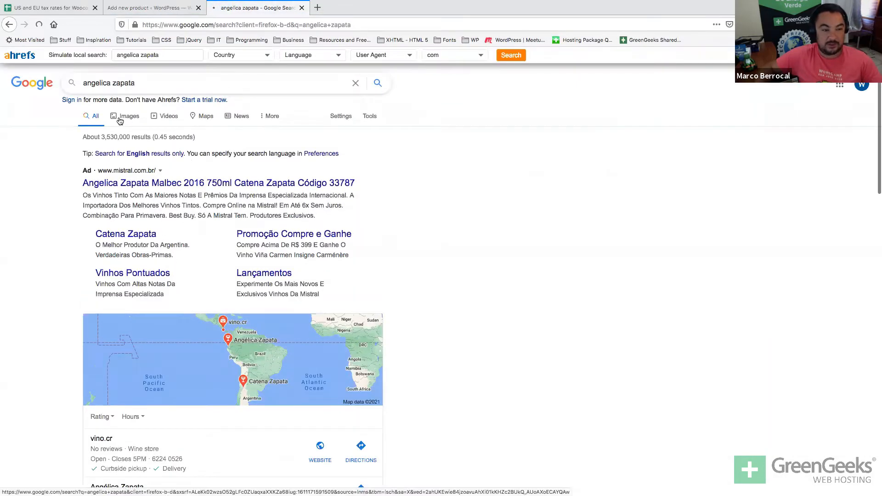
Show Google image results for angelica zapata and preview a bottle photo.
click(119, 117)
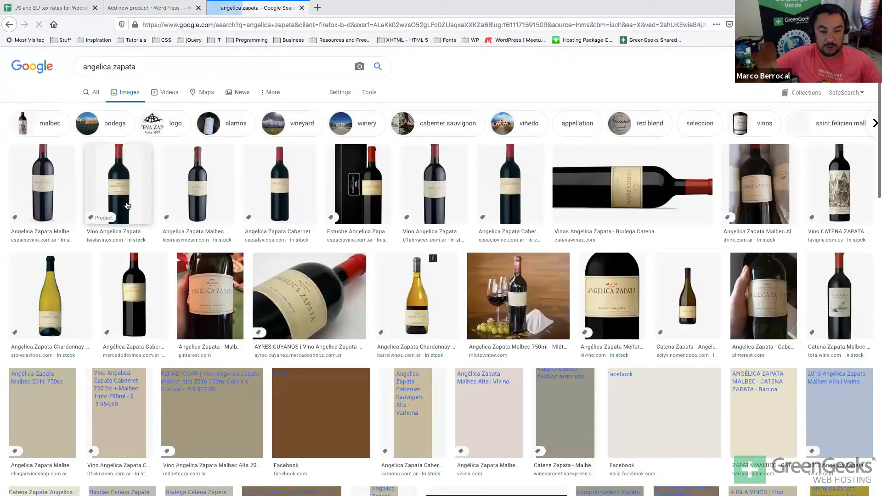
click(128, 205)
right_click(669, 312)
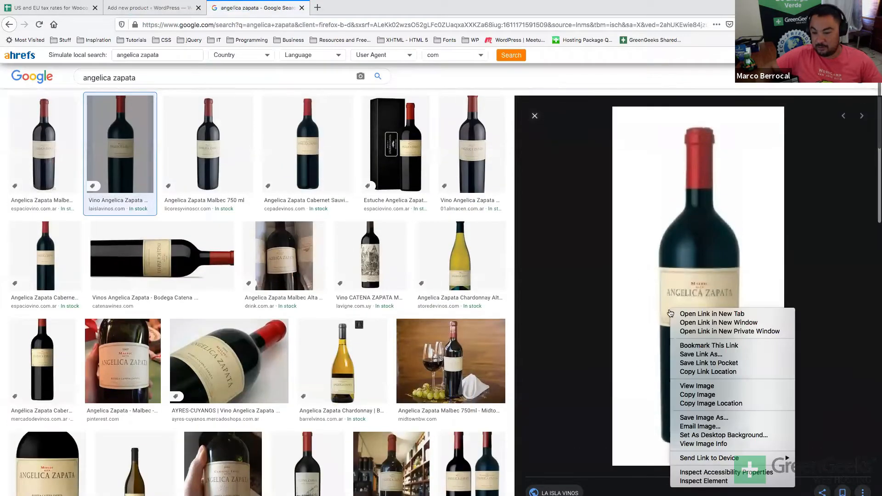
click(671, 314)
right_click(677, 317)
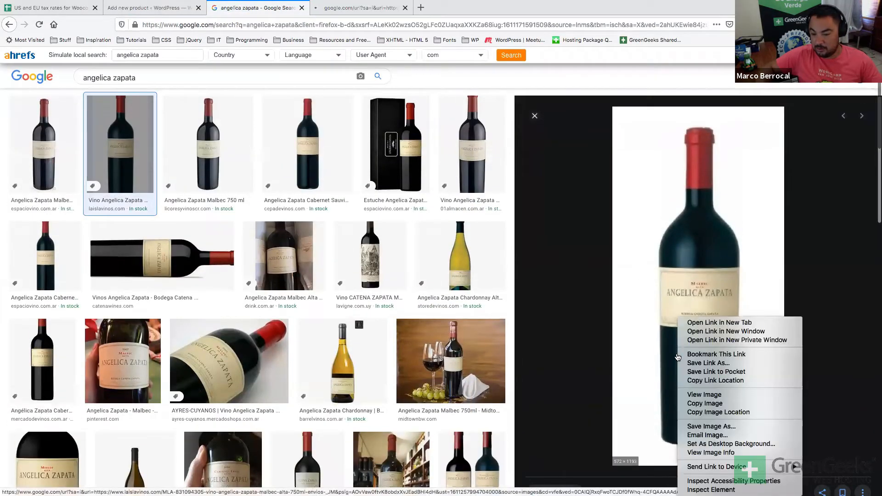
click(693, 412)
key(ctrl+t)
key(ctrl+v)
key(ctrl+w)
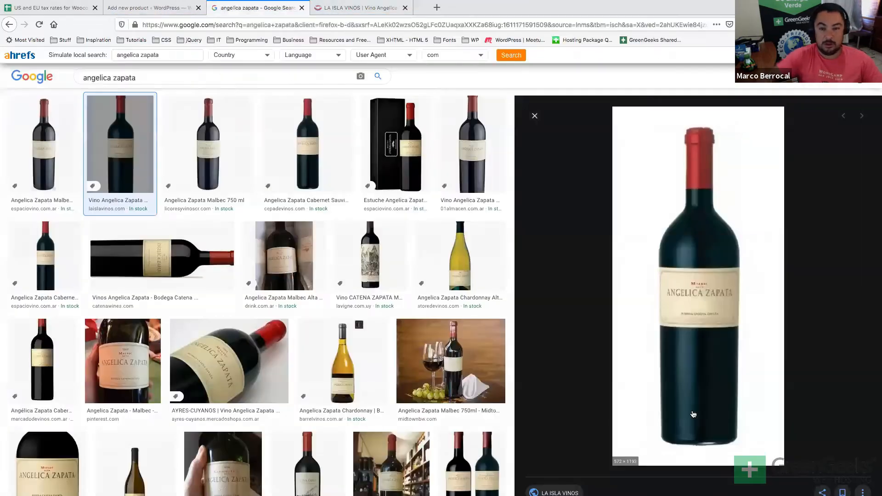
Open the Cabernet Sauvignon bottle photo full-size in a new tab from its copied address.
key(Right)
key(Right)
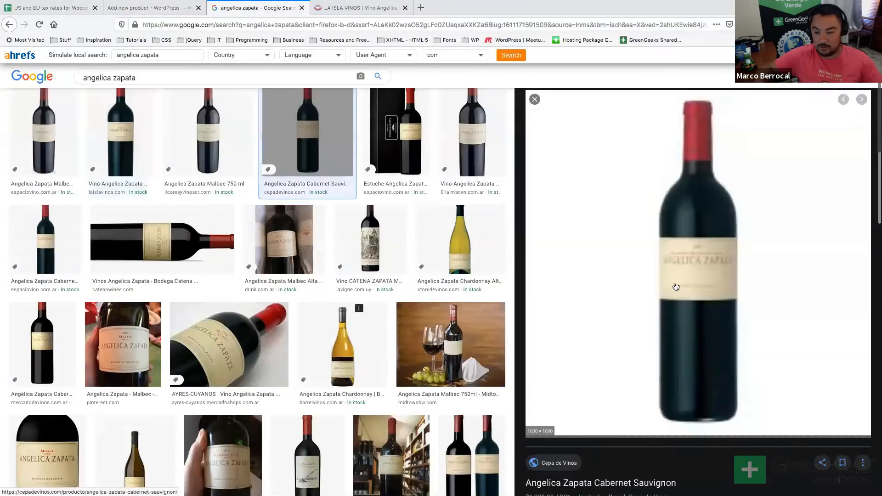
right_click(675, 286)
click(697, 381)
key(ctrl+t)
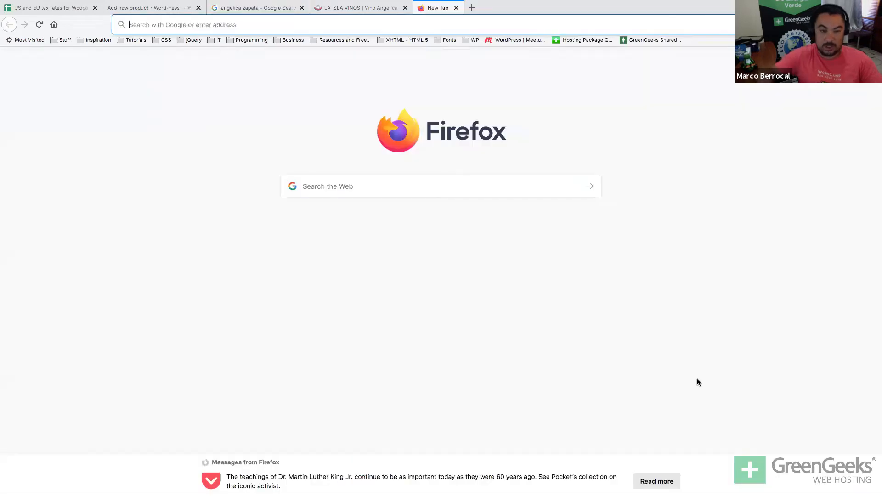
key(ctrl+v)
key(Return)
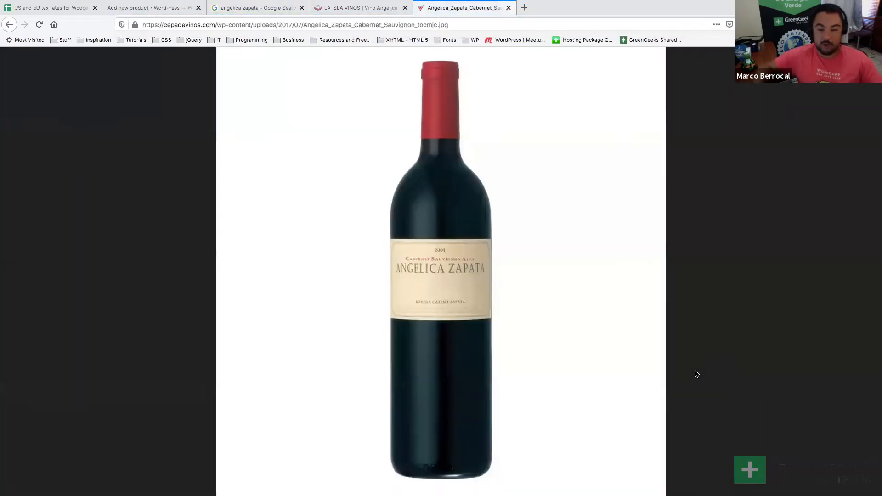
Save the bottle image as Angelica_Zapata_Cabernet_Sauvignon_tocmjc.jpg into the vinos folder.
scroll(500, 316, down, 5)
drag(455, 233, 299, 236)
right_click(300, 238)
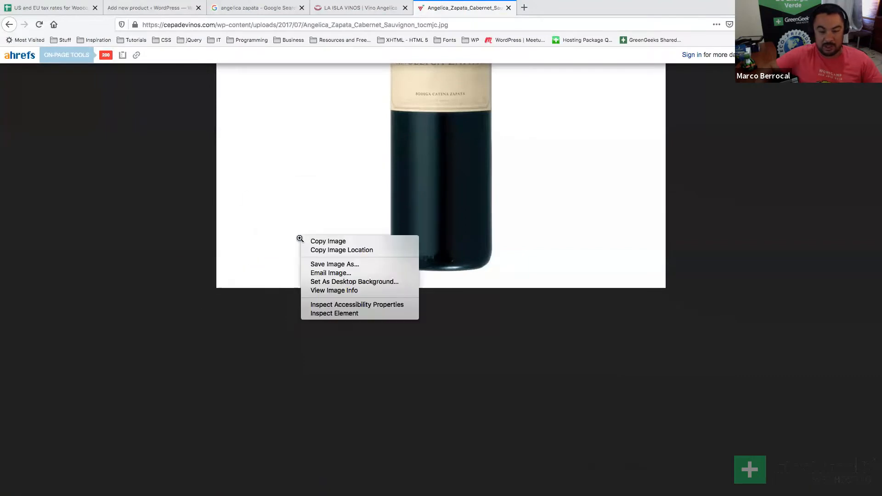
click(378, 262)
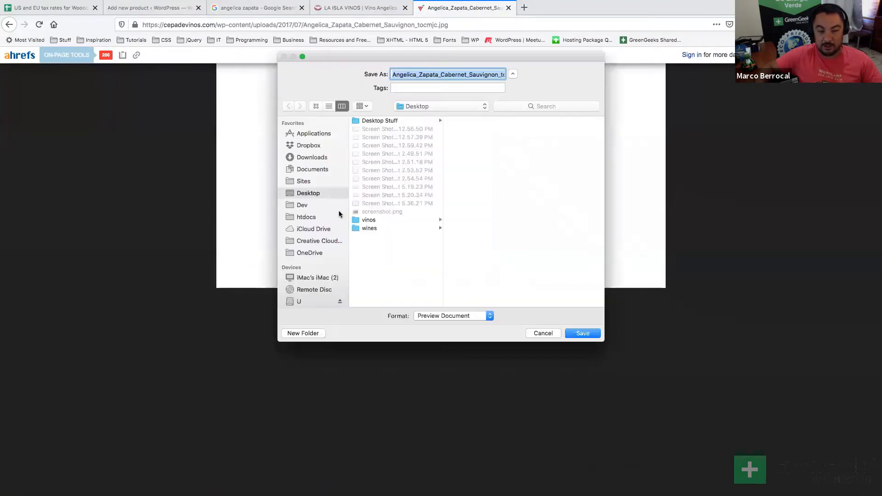
click(365, 220)
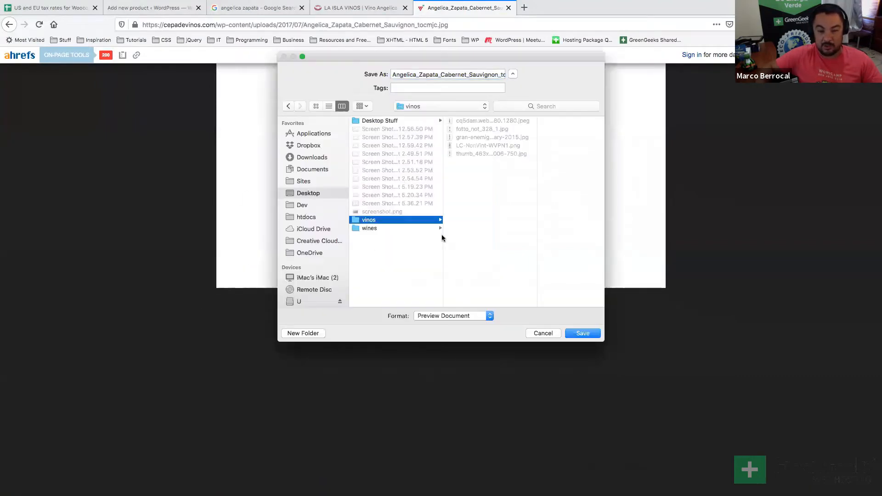
click(462, 75)
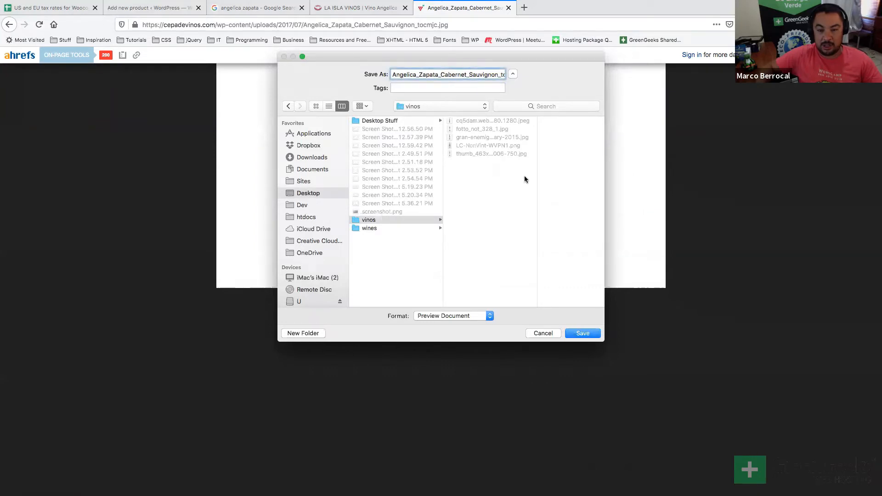
key(super+Right)
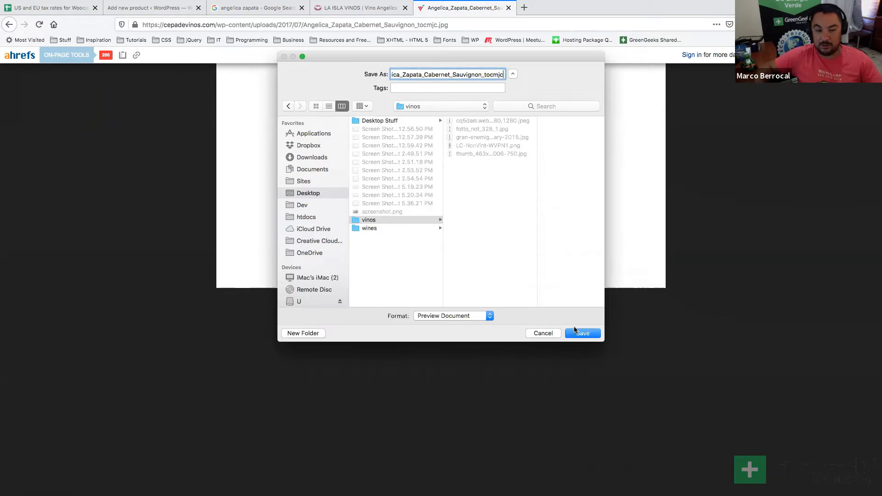
click(580, 333)
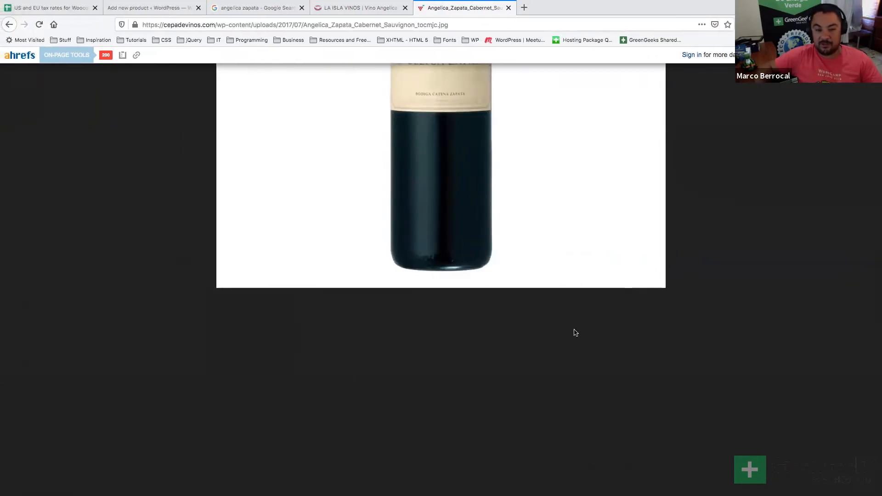
key(ctrl+Up)
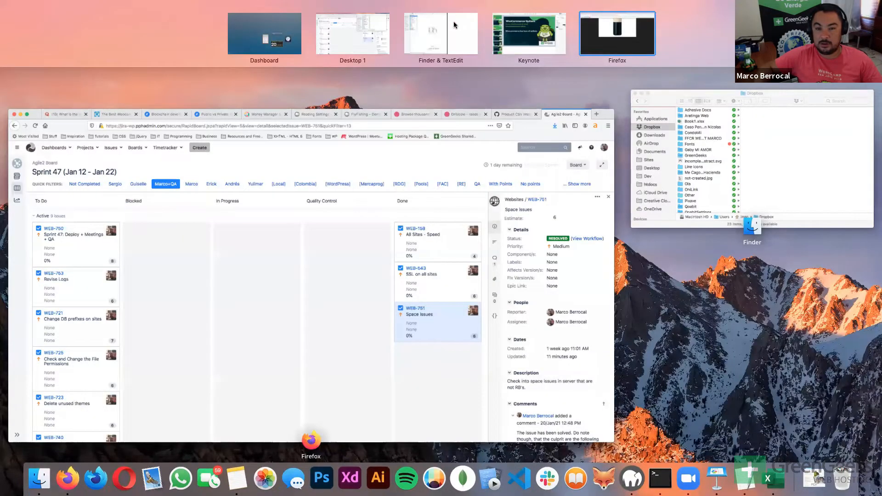
Confirm Angelica_Zapata_Cabernet_Sauvignon_tocmjc.jpg is in Desktop > vinos, then return to Firefox.
click(460, 26)
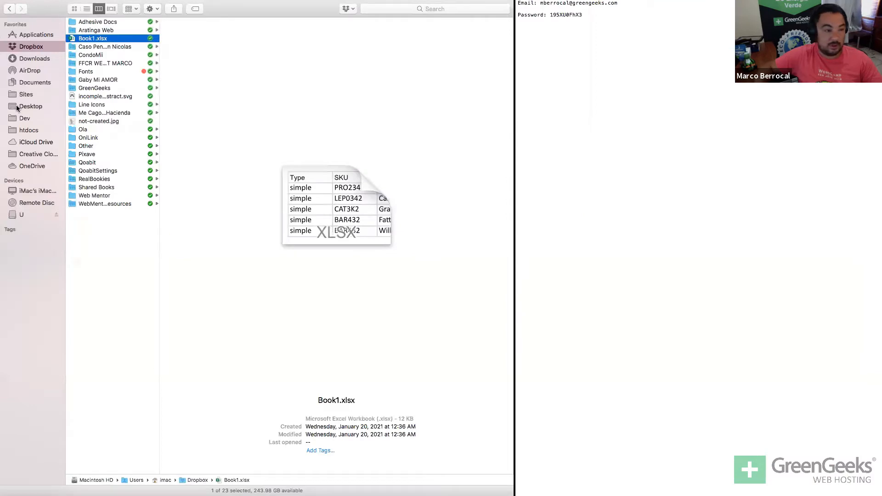
click(17, 106)
click(111, 121)
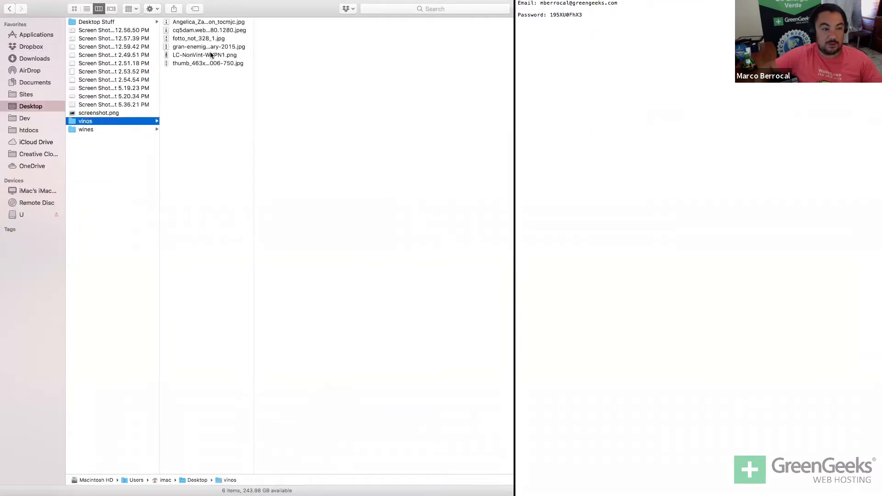
key(Right)
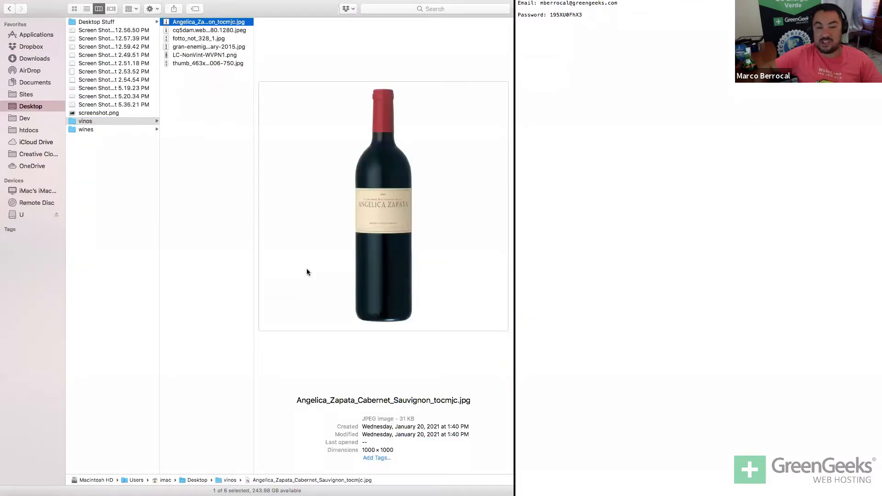
key(super+Tab)
click(265, 252)
key(ctrl+Right)
key(ctrl+Right)
key(ctrl+Right)
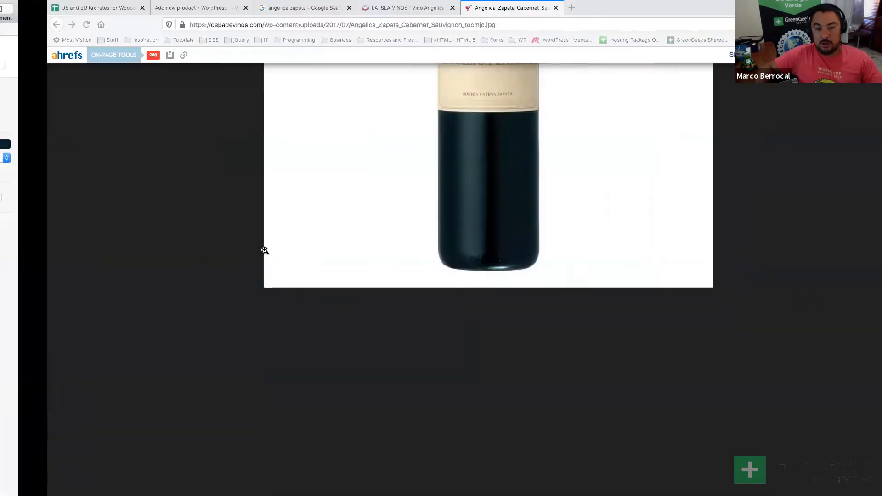
Go back to La Isla Vinos' Malbec listing at $3.199, then return to the Add new product tab.
key(super+Left)
key(super+Right)
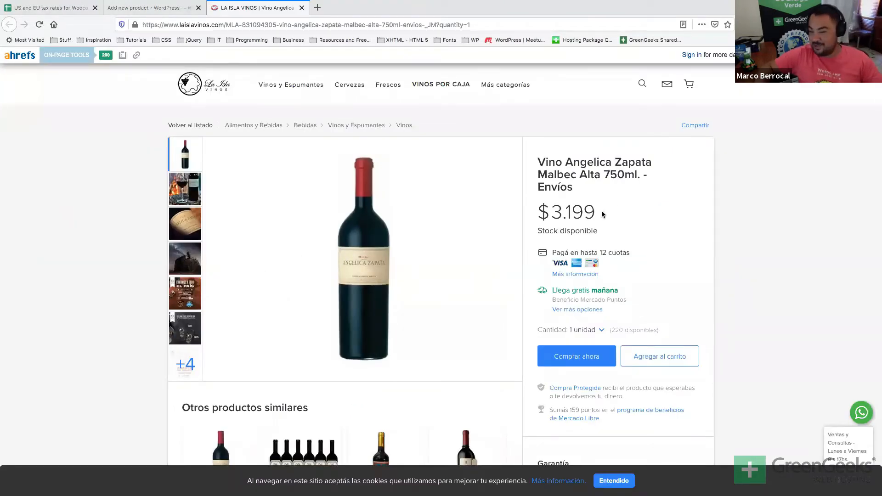
drag(536, 212, 561, 202)
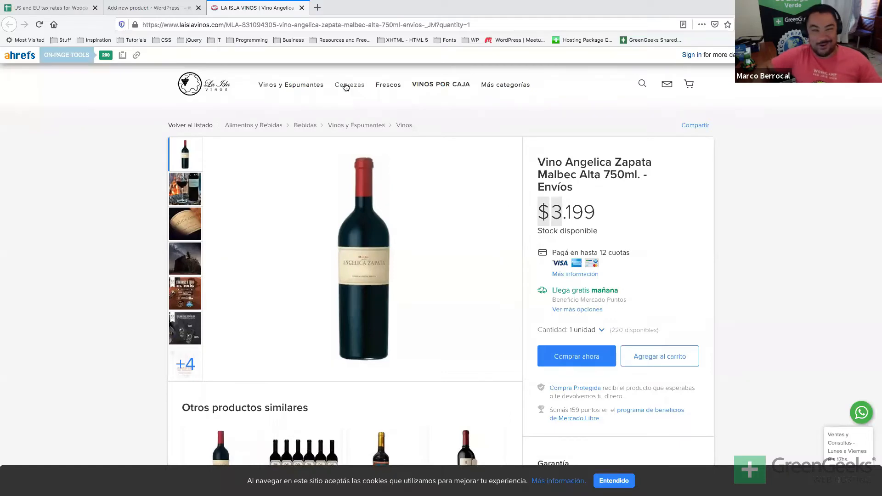
click(147, 7)
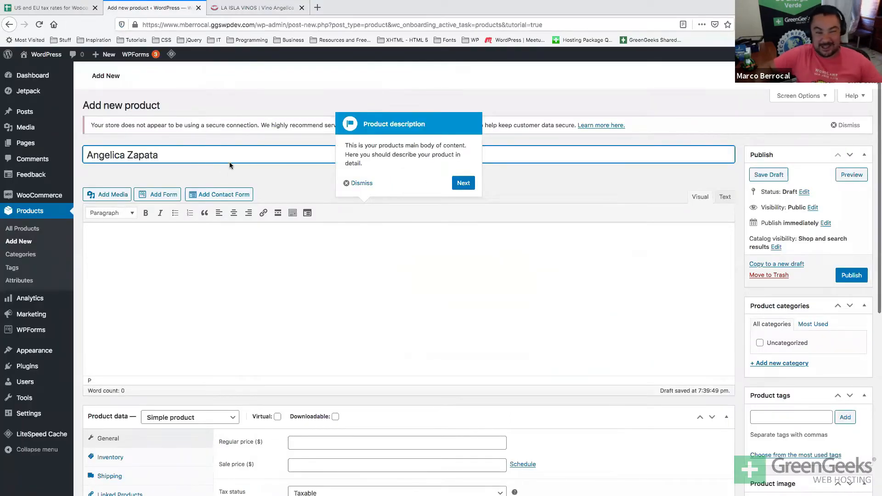
Dismiss the description tour tip and type the long description naming the winemaker's daughter.
click(355, 183)
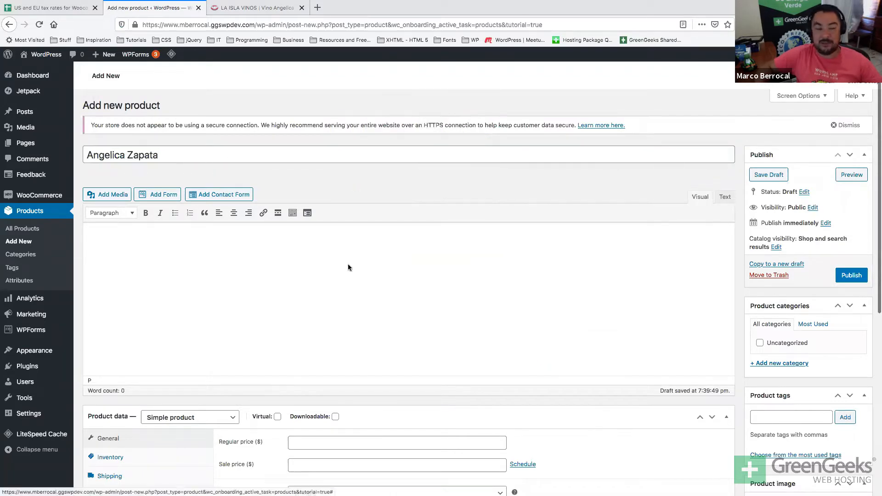
click(330, 277)
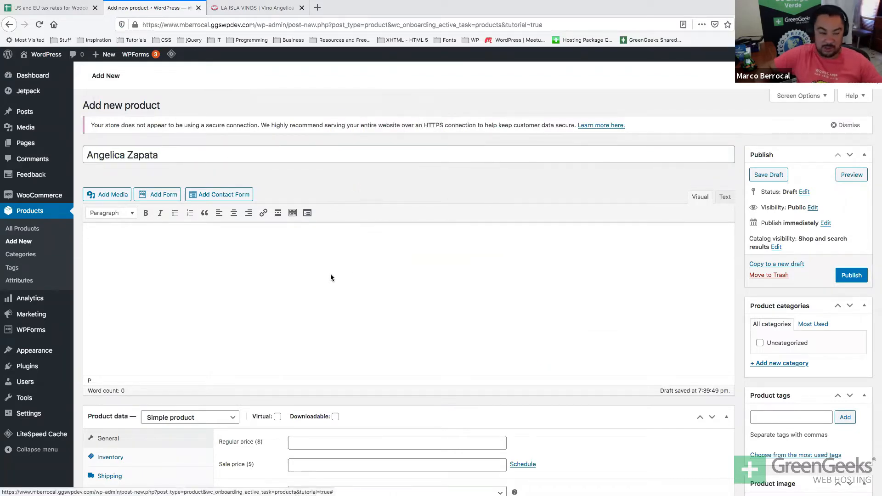
text(This is my long description it is a fantastic wine named aft)
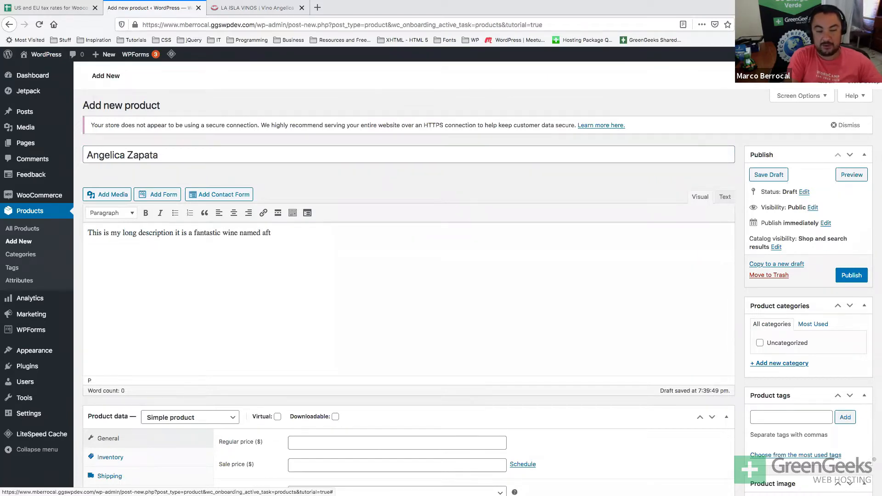
text(er of Nicolas Zapata.)
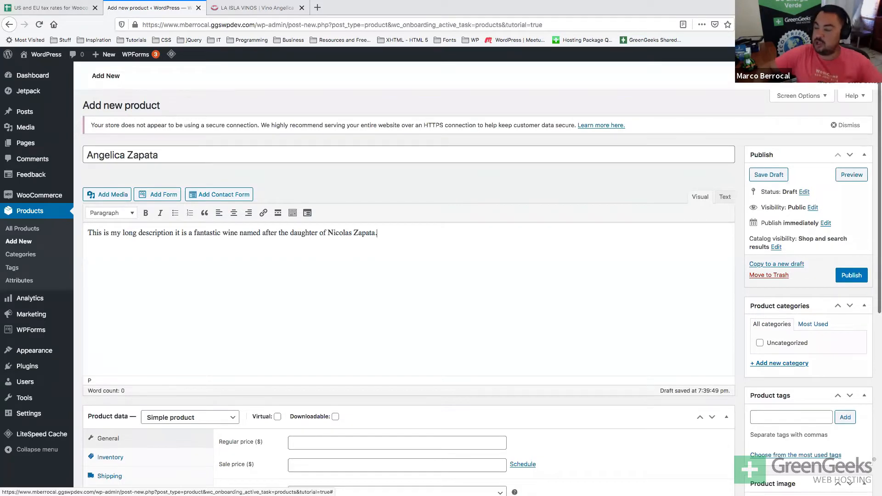
text(Catena Zapata vineyard fan.)
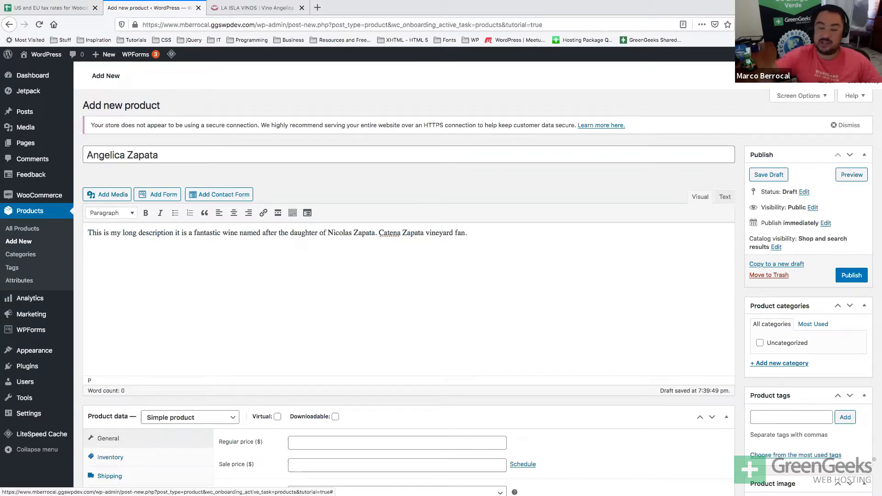
Enter 'This is just a shorter description of the wine.' in the Product short description box.
scroll(404, 290, down, 3)
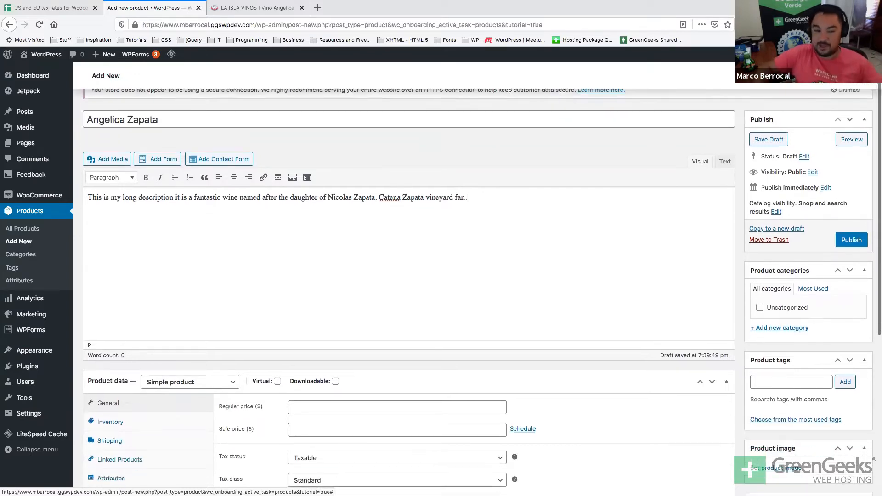
scroll(404, 290, up, 3)
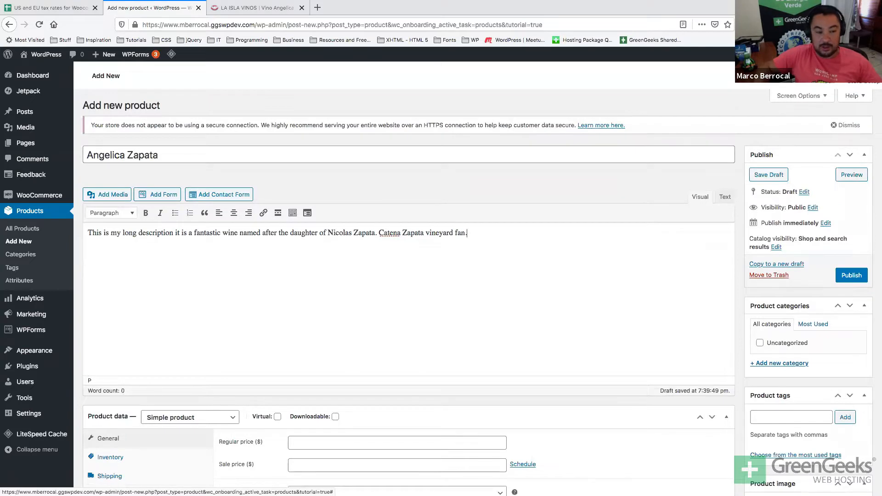
scroll(343, 300, down, 2)
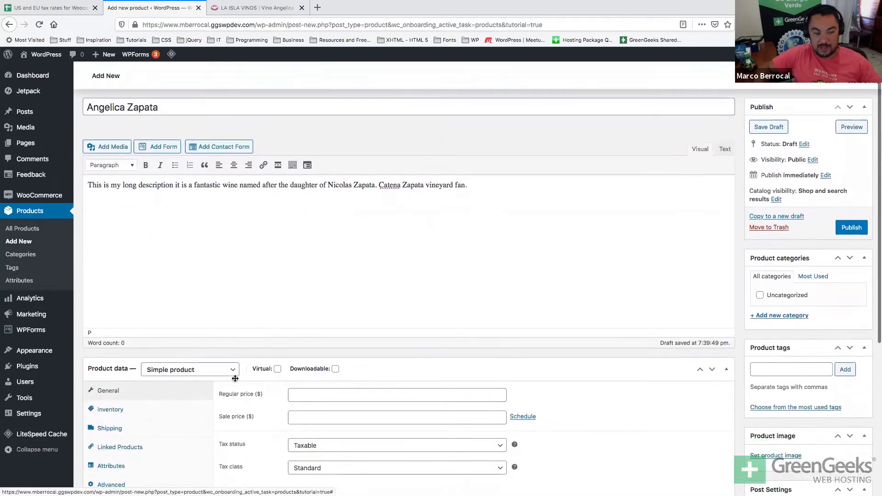
scroll(334, 296, up, 1)
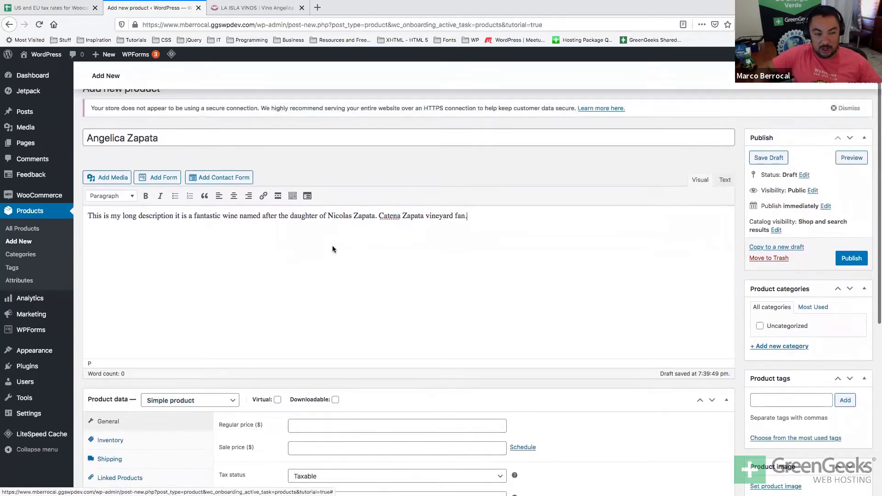
triple_click(340, 219)
scroll(340, 225, down, 10)
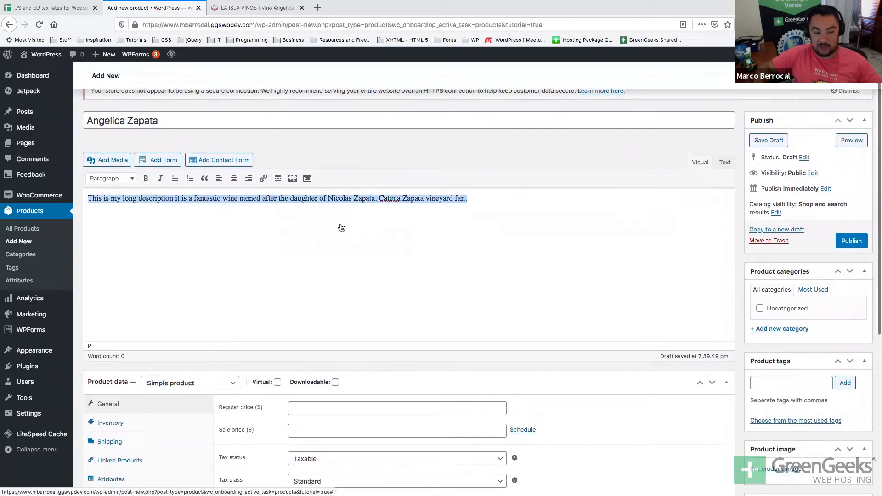
click(204, 350)
text(Thns )
text( is)
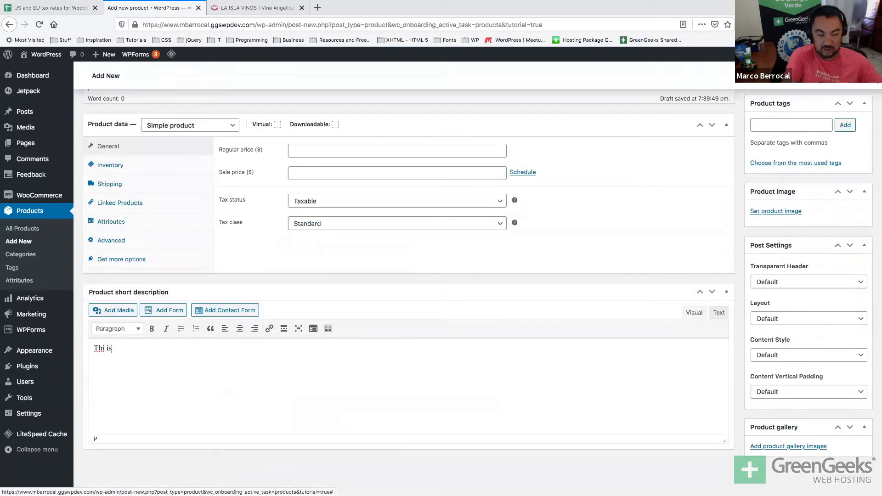
text( just a shorter description of the wine.)
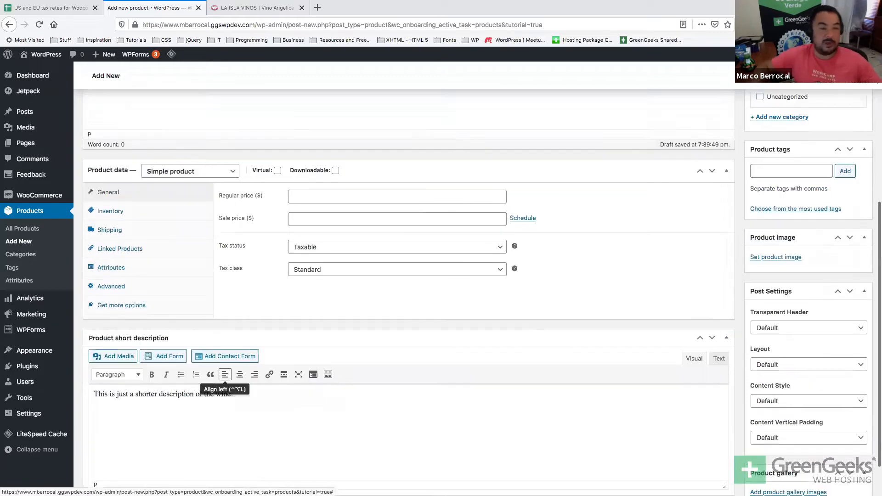
scroll(409, 275, up, 6)
Review the Product data type list (Simple, Grouped, External/Affiliate, Variable), keeping Simple product.
click(218, 310)
scroll(240, 294, down, 2)
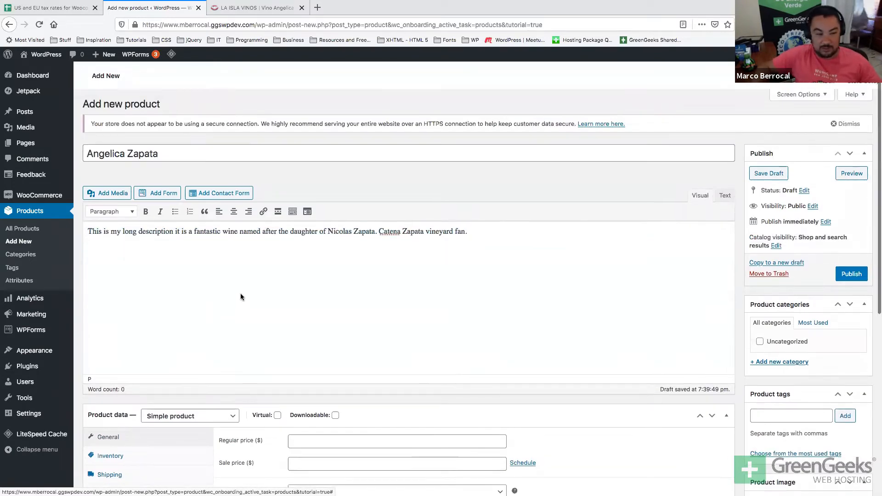
scroll(241, 296, down, 3)
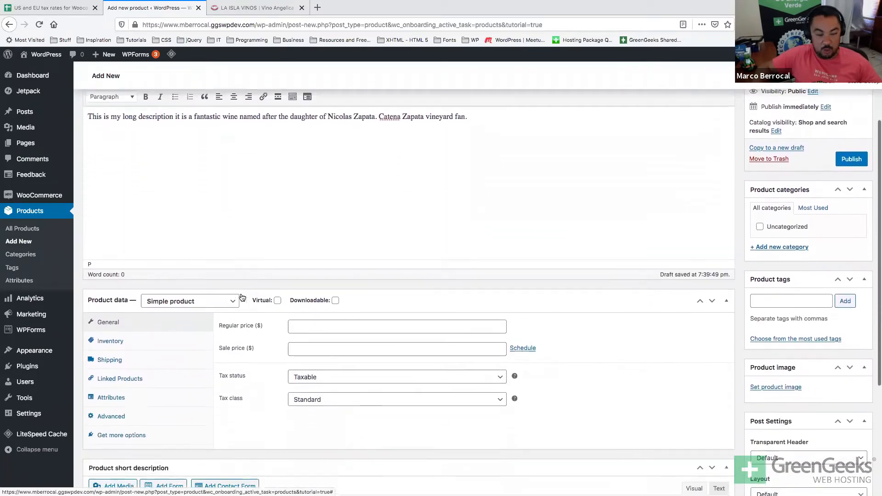
click(178, 298)
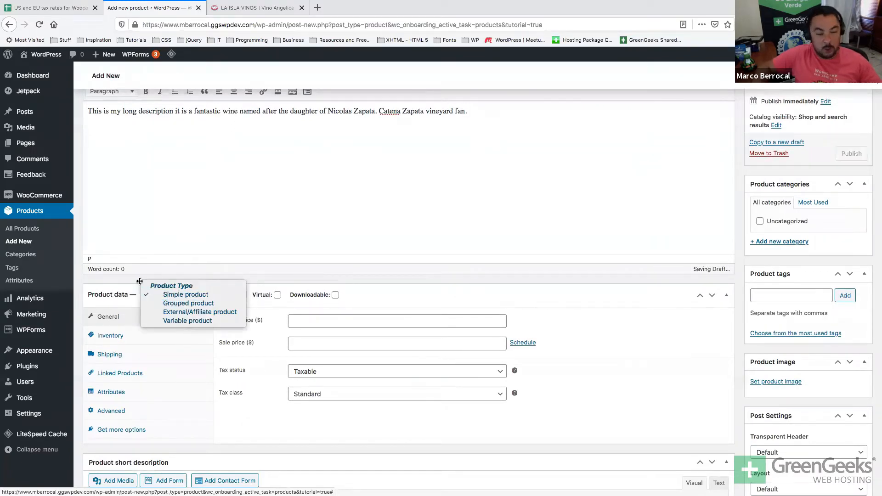
click(150, 244)
click(172, 296)
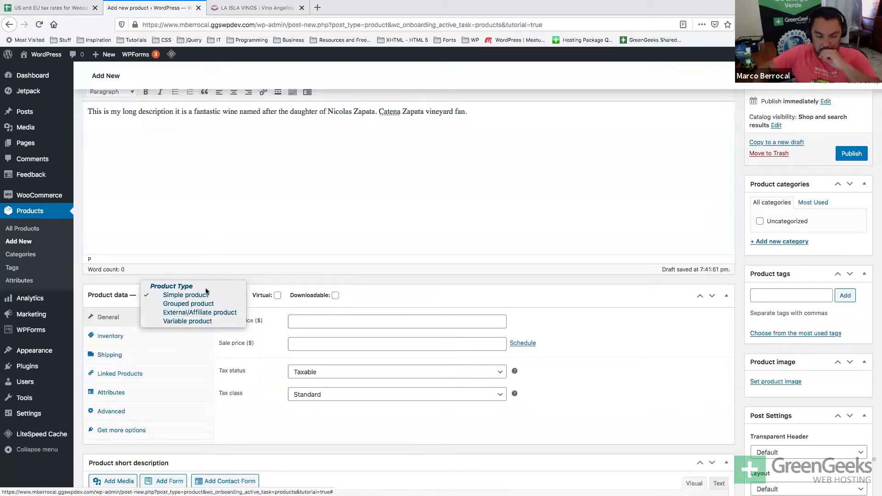
click(222, 238)
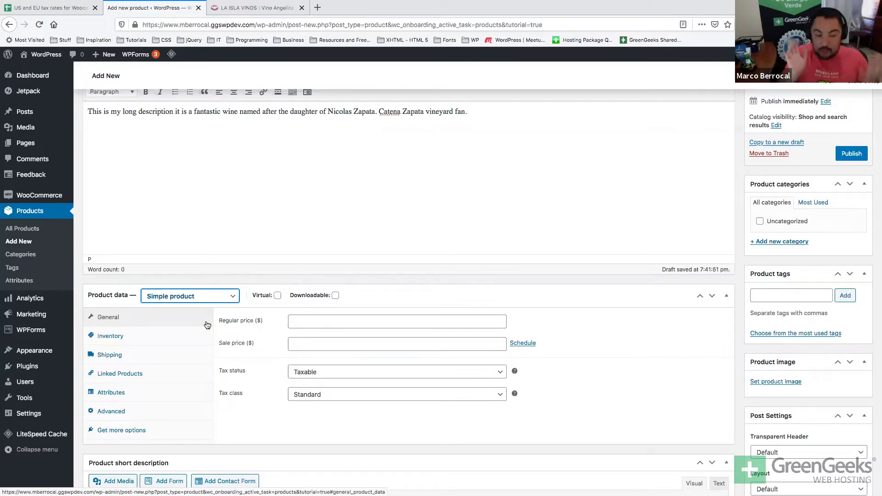
Recheck the product type choices, leave Simple product selected, and return to the Angelica Zapata title.
scroll(206, 323, up, 3)
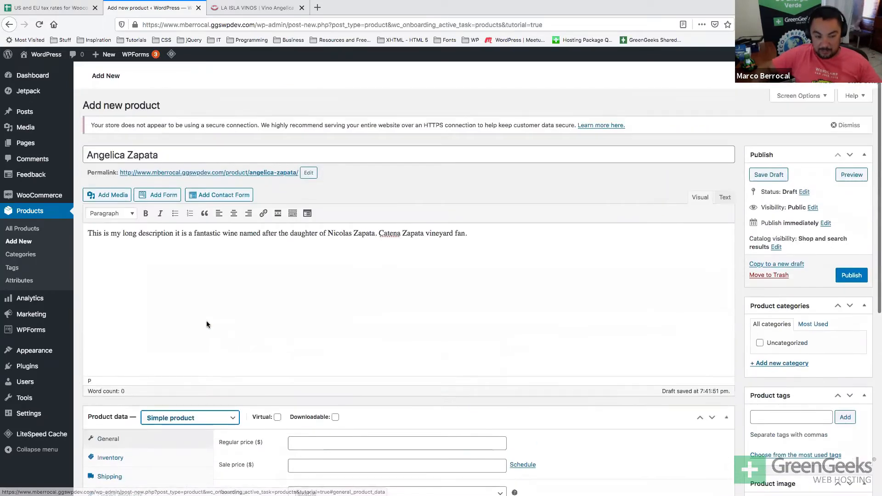
click(195, 152)
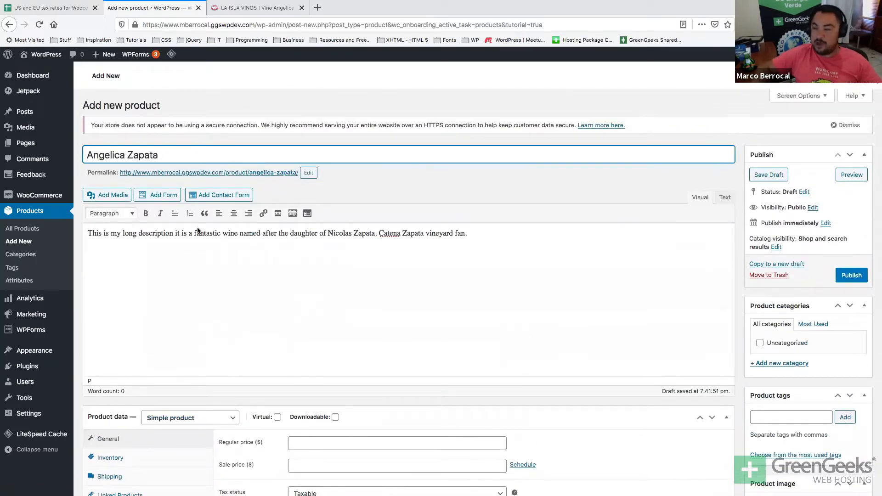
scroll(202, 230, down, 5)
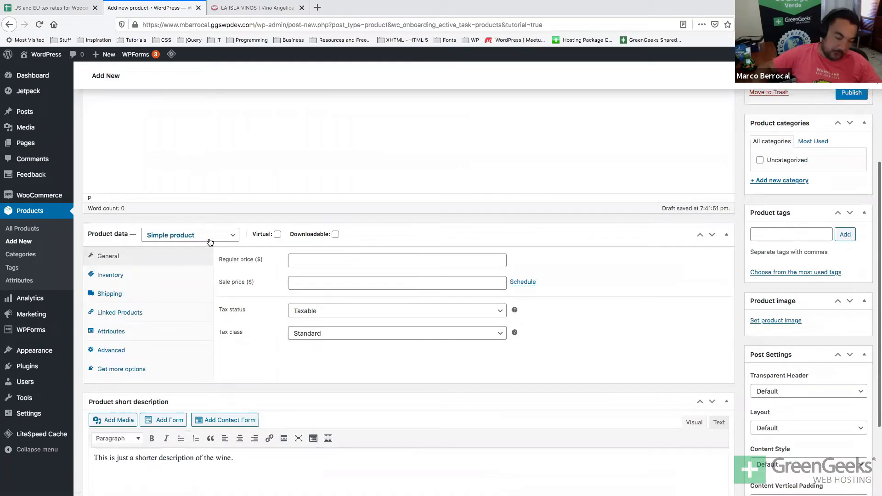
click(209, 241)
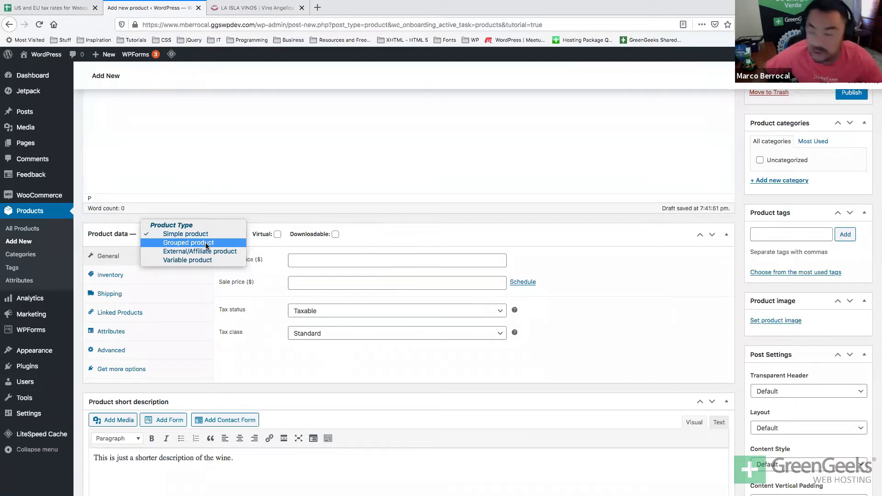
click(228, 189)
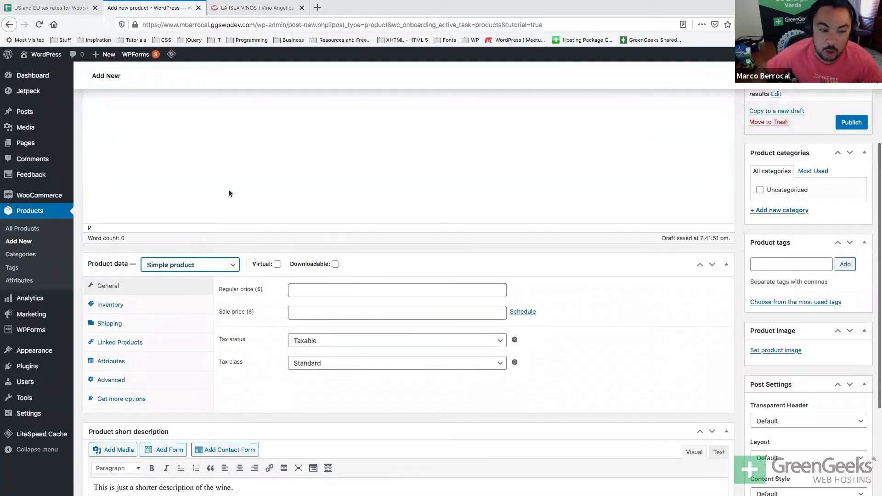
scroll(228, 189, up, 5)
click(171, 151)
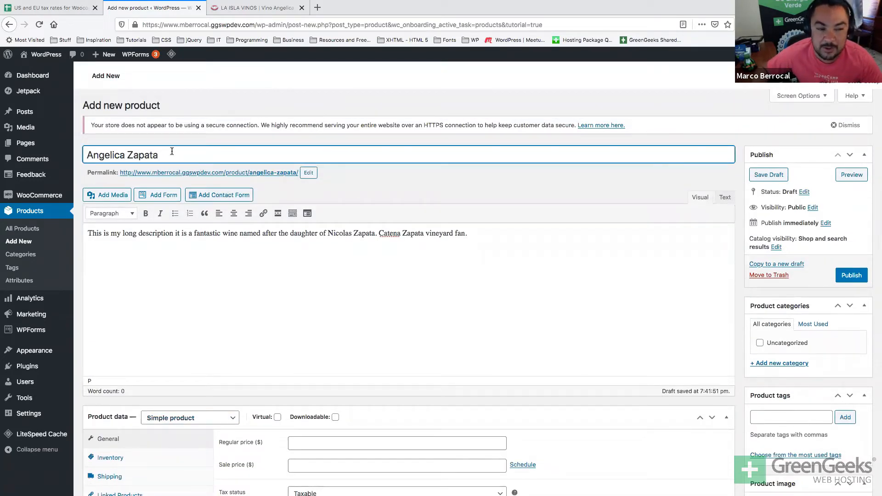
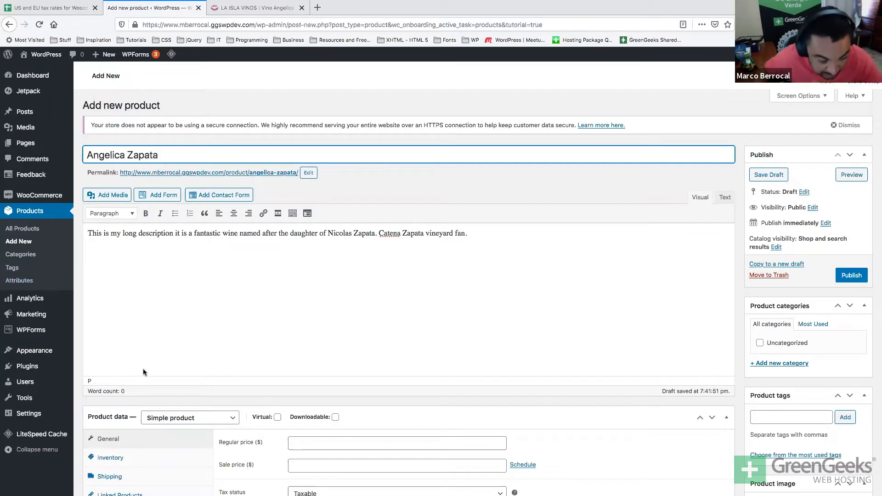
Switch the wine's product type to Variable product.
click(151, 418)
click(210, 395)
click(195, 423)
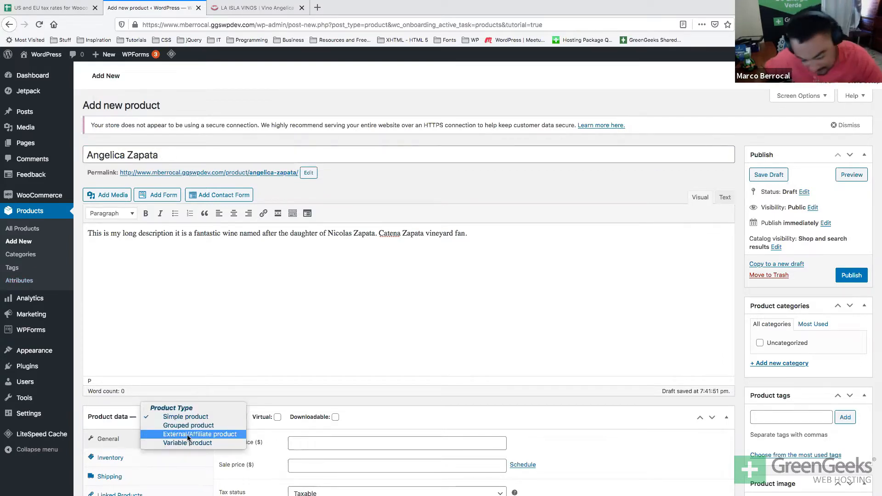
click(186, 443)
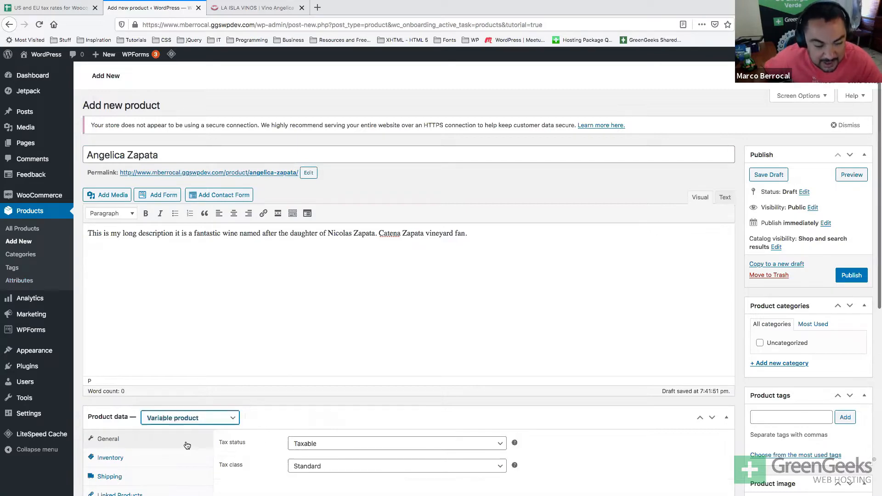
scroll(299, 416, down, 3)
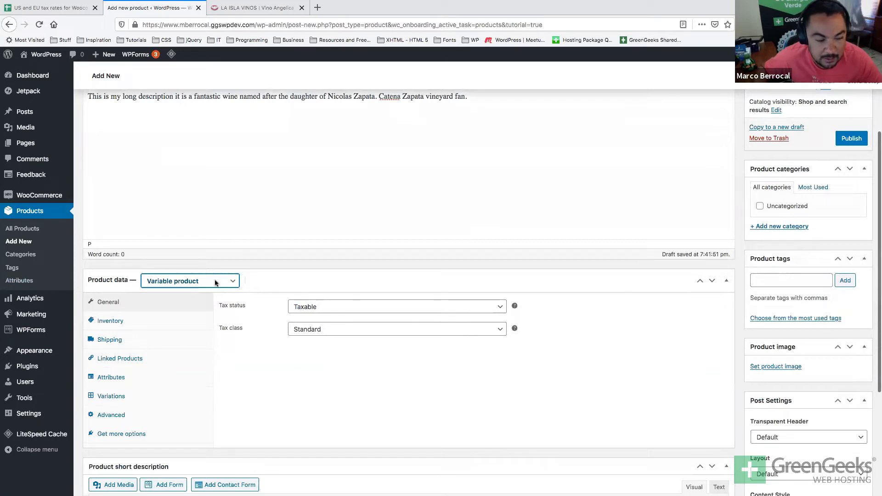
Switch the product type back to Simple product.
click(216, 283)
click(219, 256)
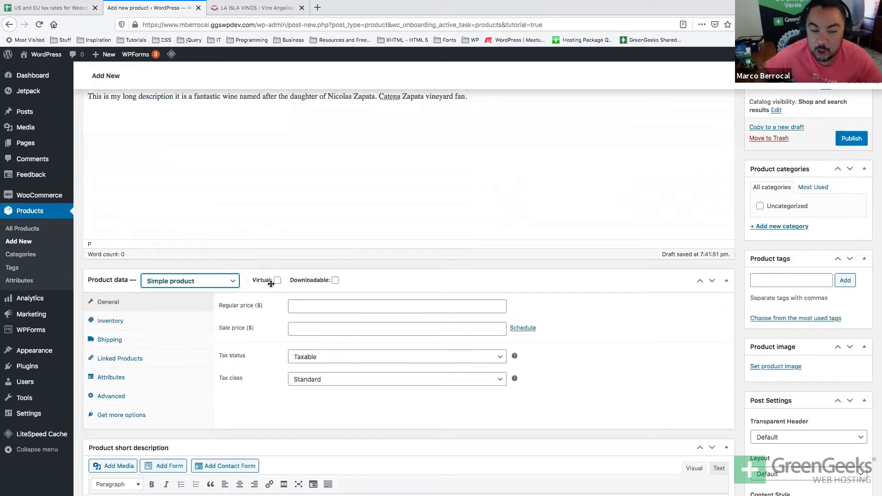
mouse_move(336, 282)
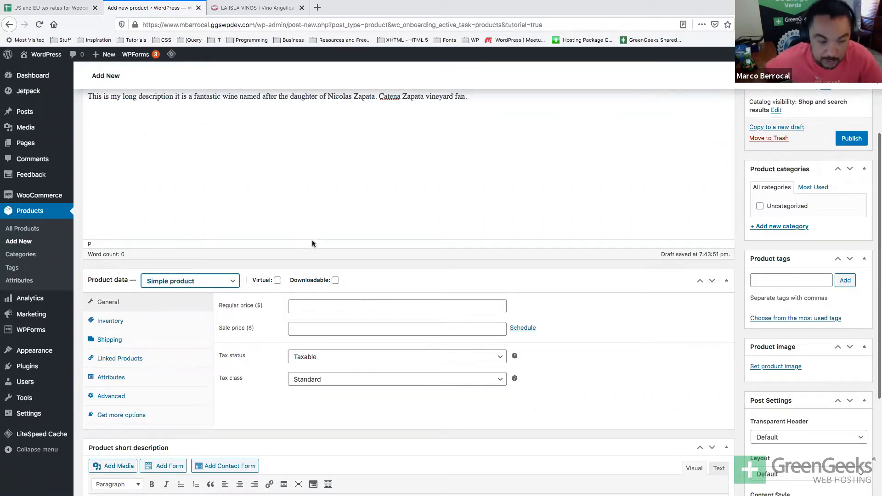
scroll(312, 241, down, 1)
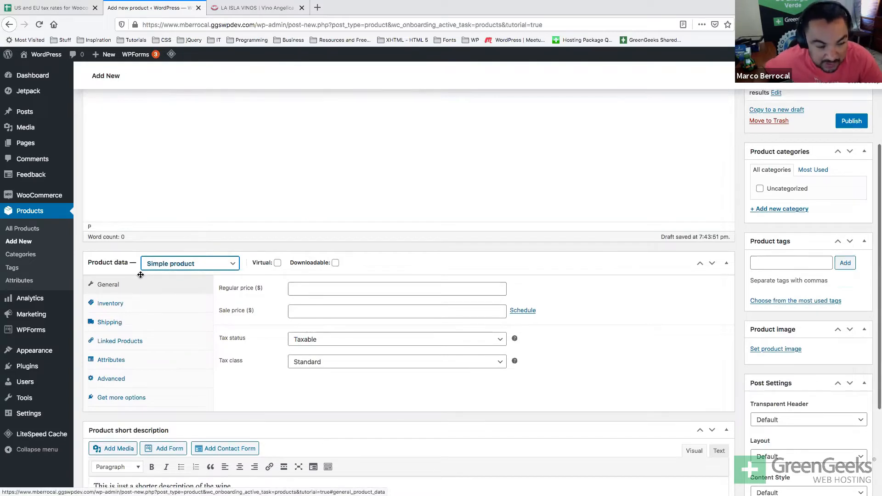
click(202, 263)
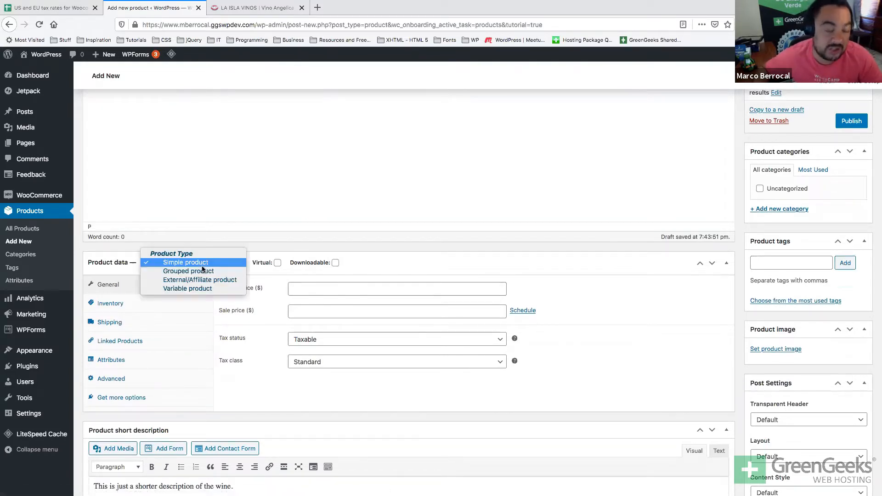
click(329, 209)
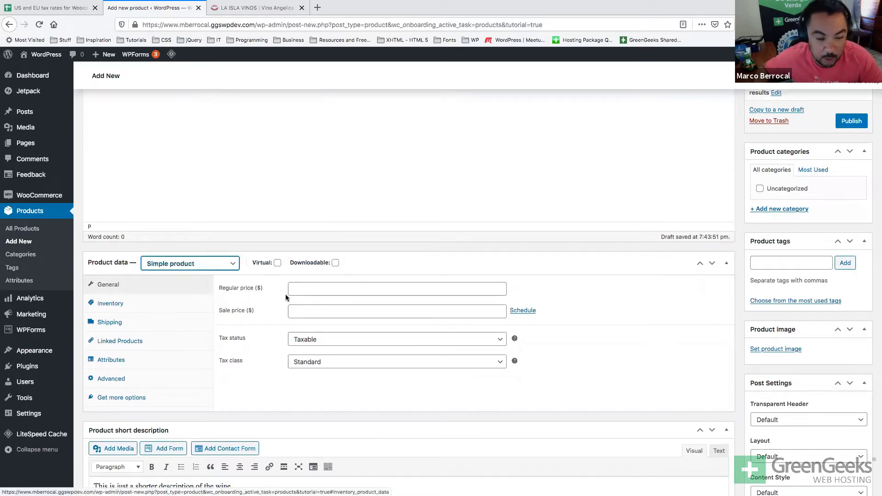
Check the wine's price on the La Isla Vinos page and enter 60 as the regular price.
click(311, 288)
scroll(311, 289, up, 3)
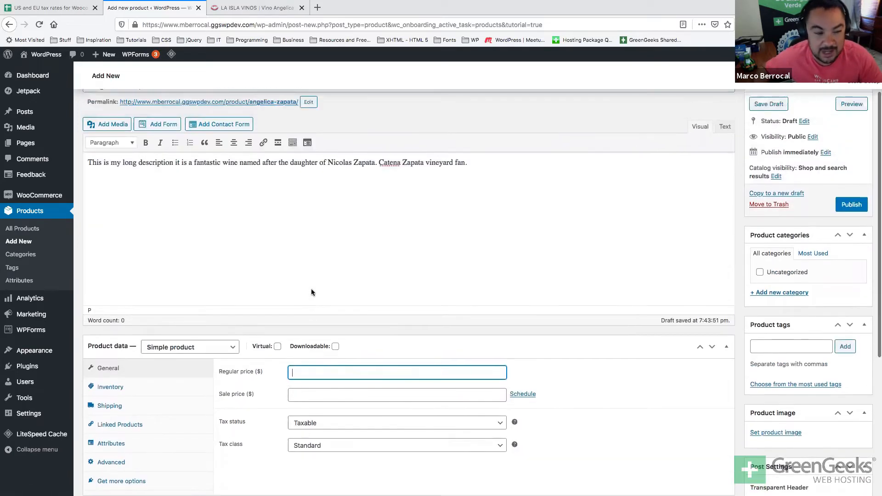
click(274, 7)
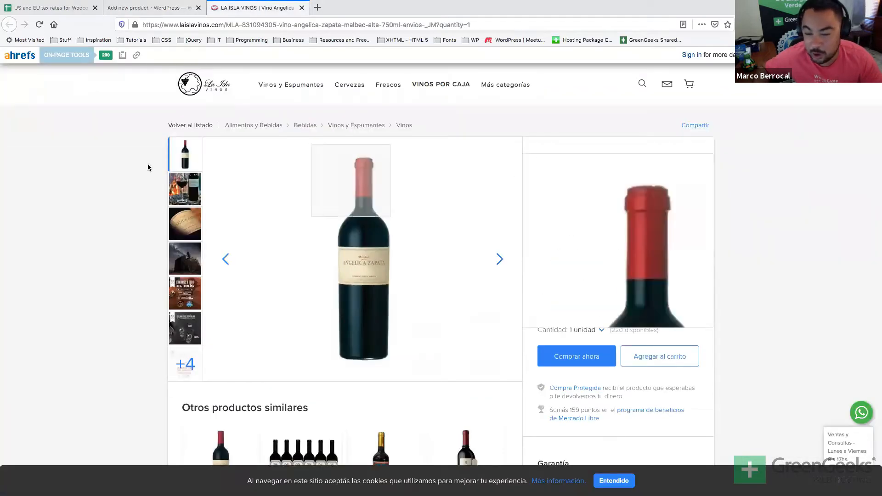
click(131, 8)
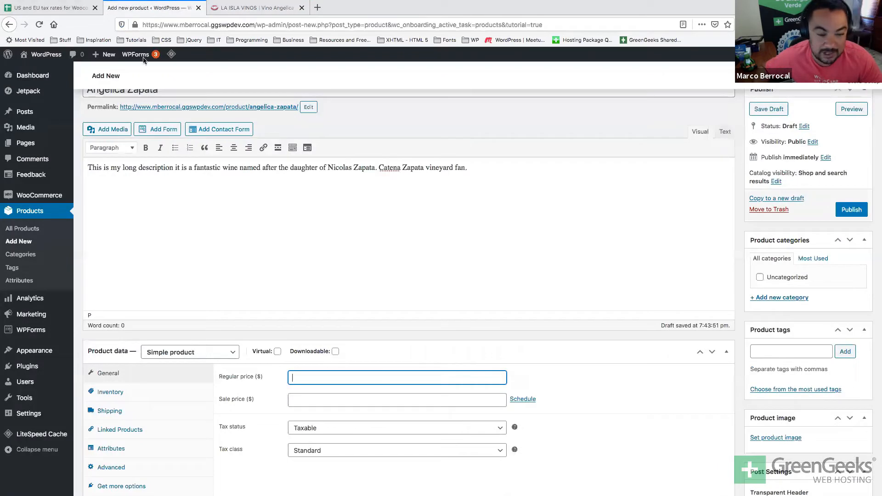
click(318, 382)
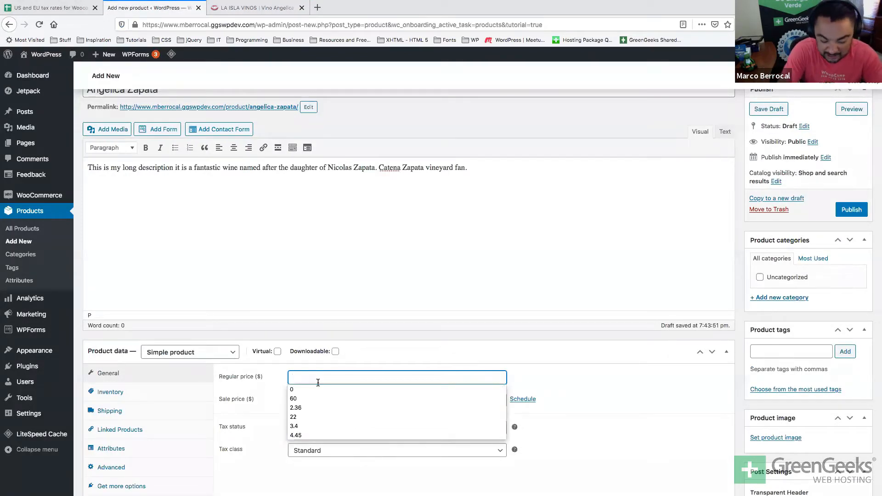
text(60)
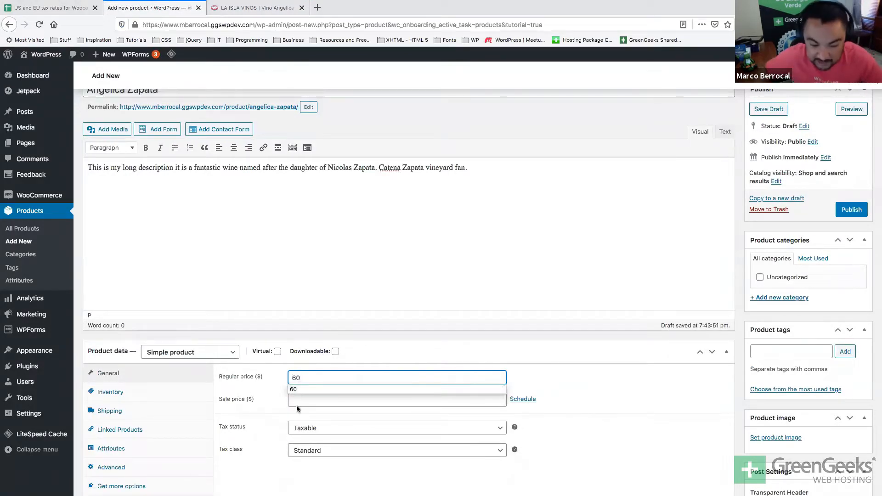
Show and hide the sale schedule dates, then complete the regular price as 60.99.
click(296, 401)
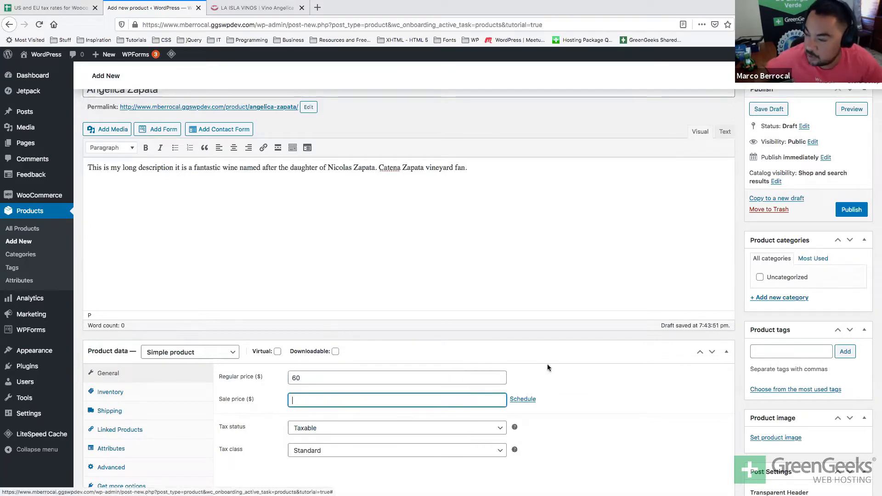
scroll(547, 367, down, 1)
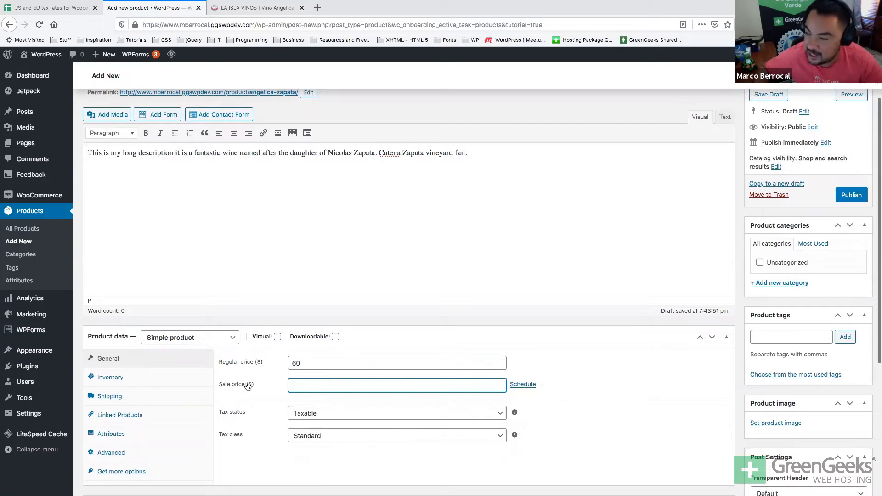
click(523, 386)
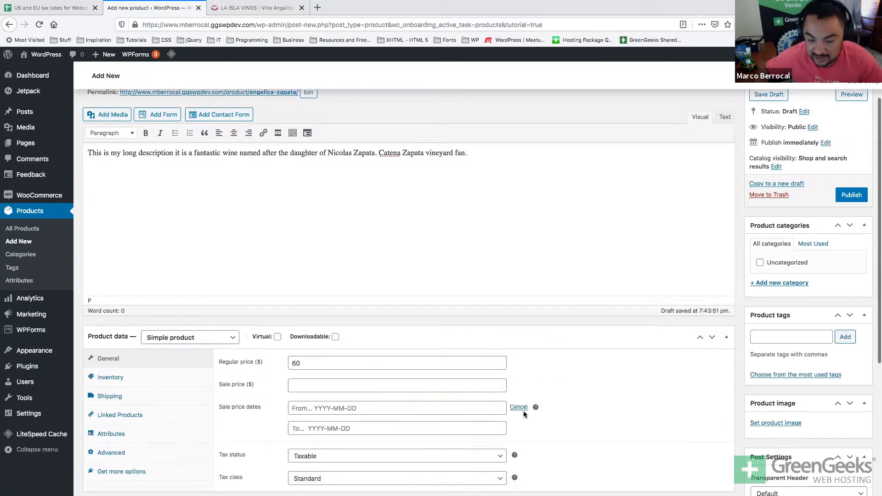
click(520, 407)
click(355, 361)
drag(354, 361, 276, 362)
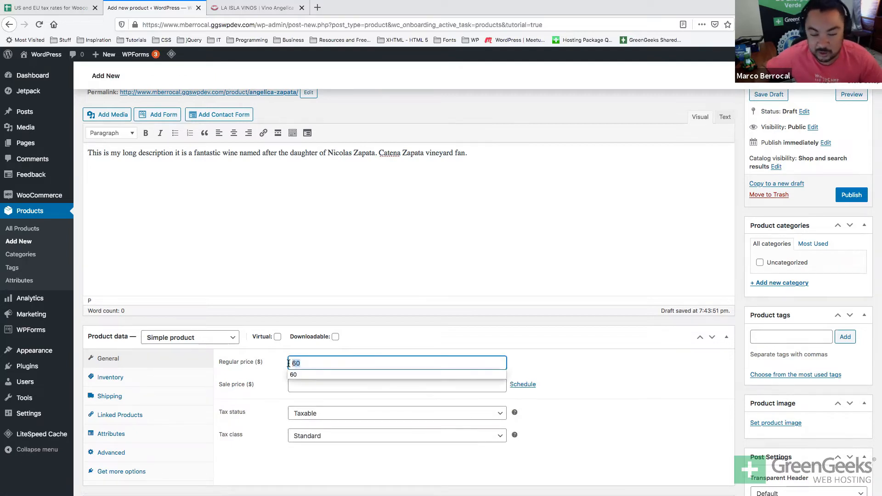
key(Right)
text(.99)
text($)
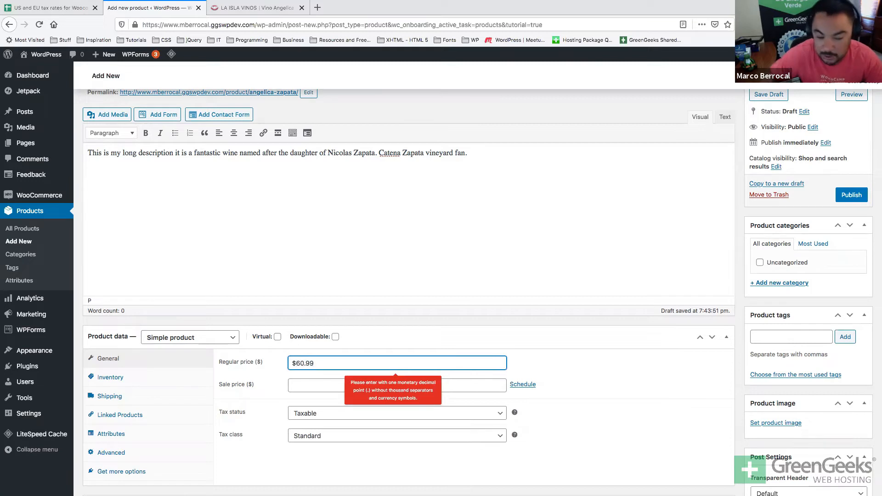
key(BackSpace)
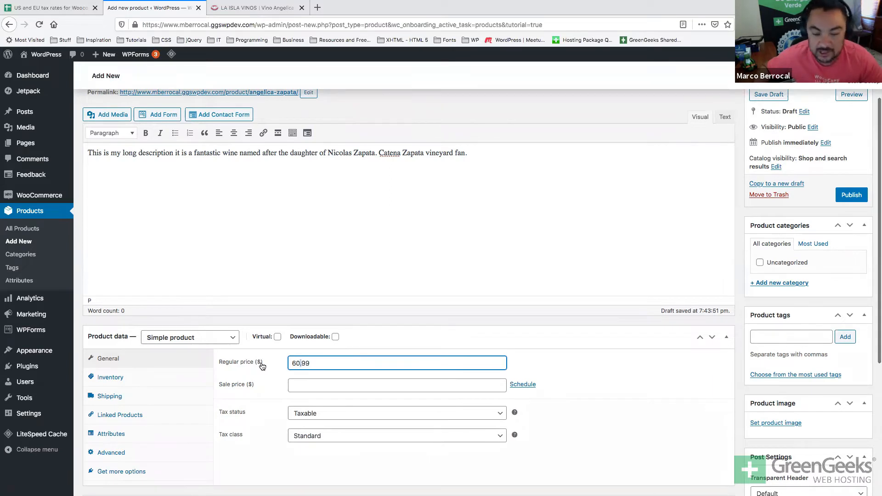
Keep Tax status at Taxable and Tax class at Standard.
scroll(262, 365, down, 3)
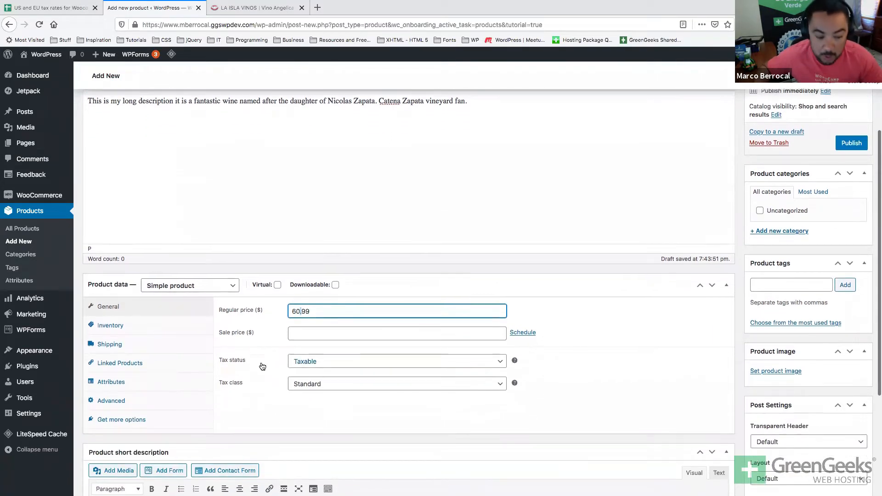
click(327, 363)
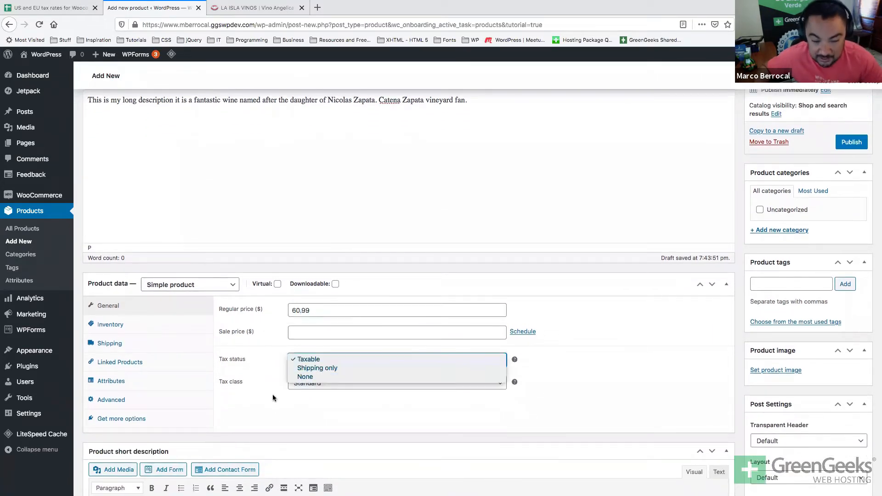
click(320, 360)
click(311, 386)
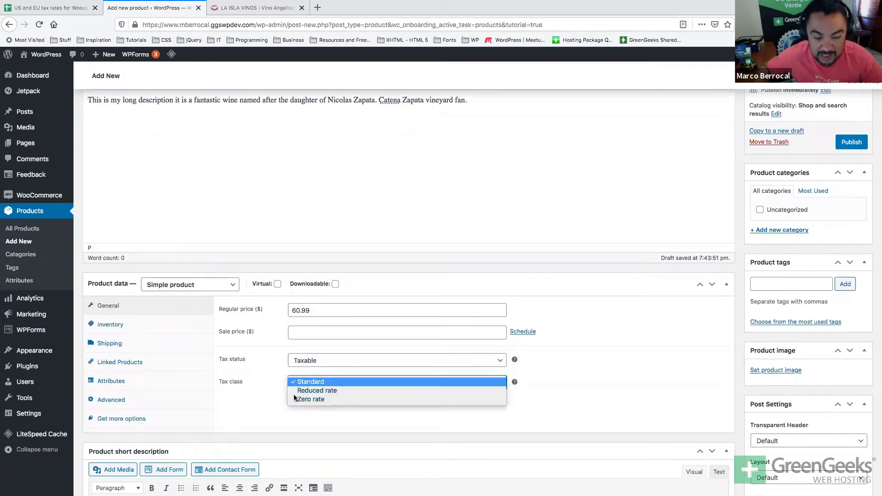
click(336, 382)
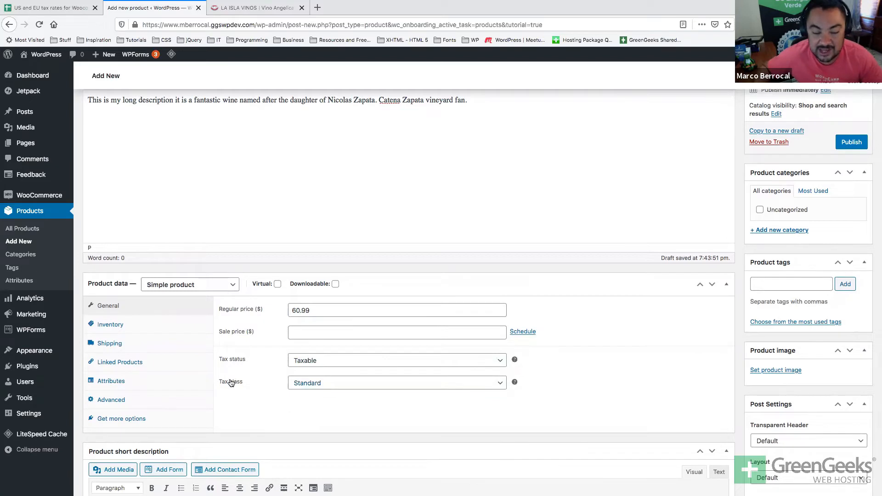
scroll(230, 382, up, 3)
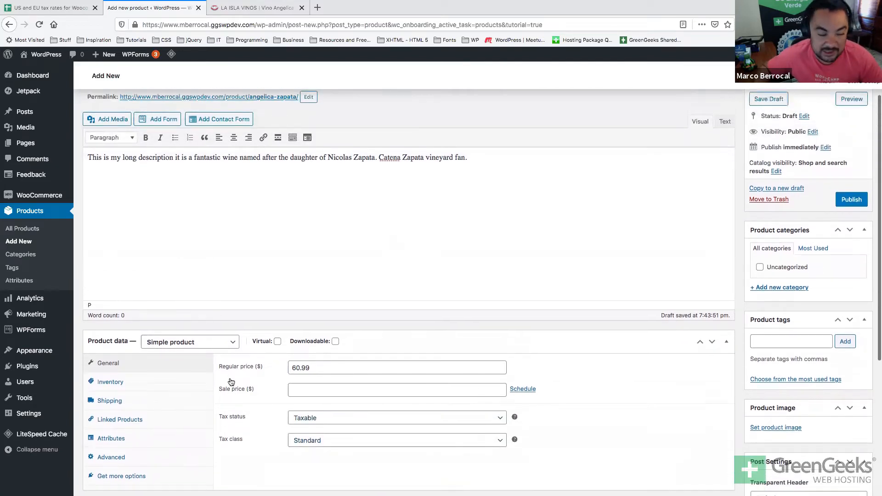
scroll(230, 377, down, 3)
scroll(230, 378, up, 2)
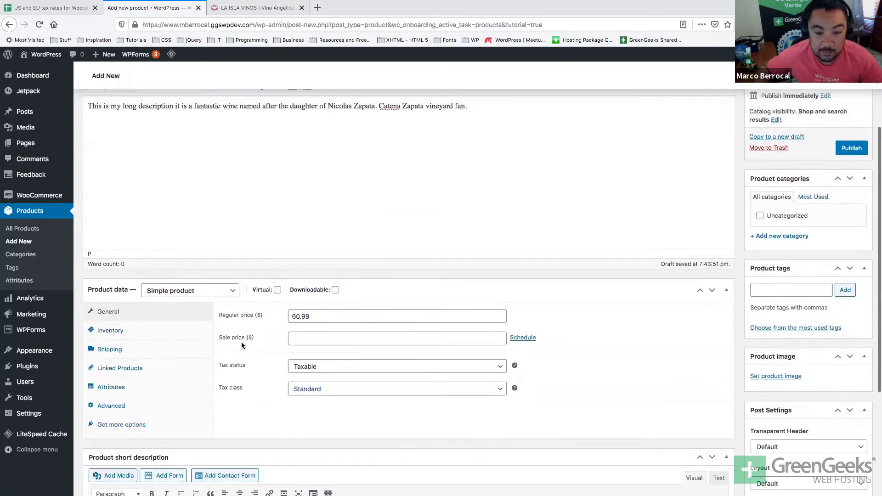
scroll(303, 236, down, 1)
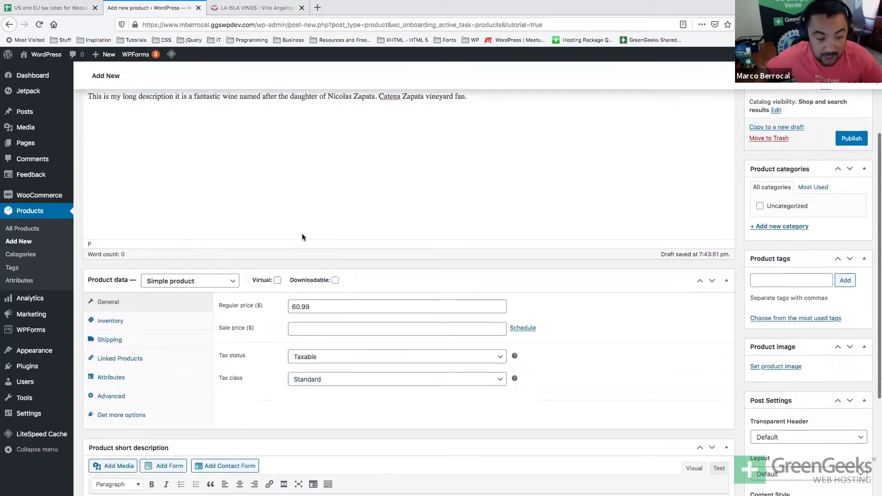
Show the Inventory tab with SKU, stock management and In stock status, then switch to Excel.
click(118, 303)
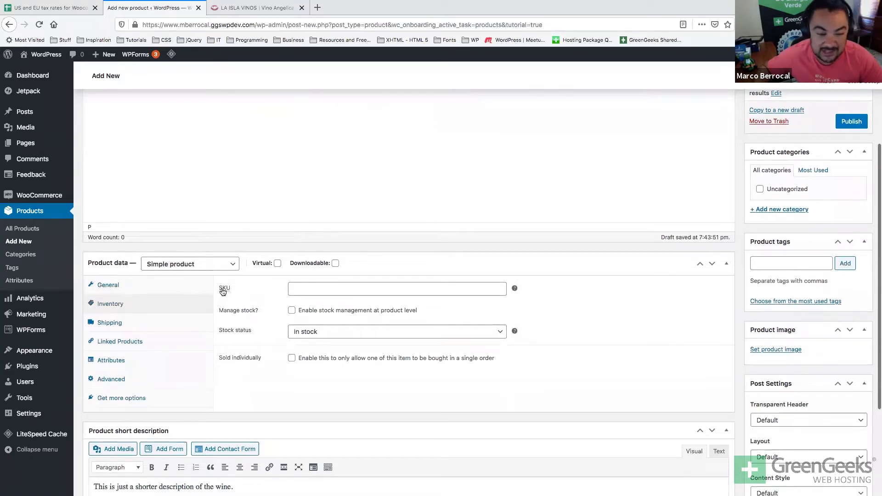
mouse_move(224, 290)
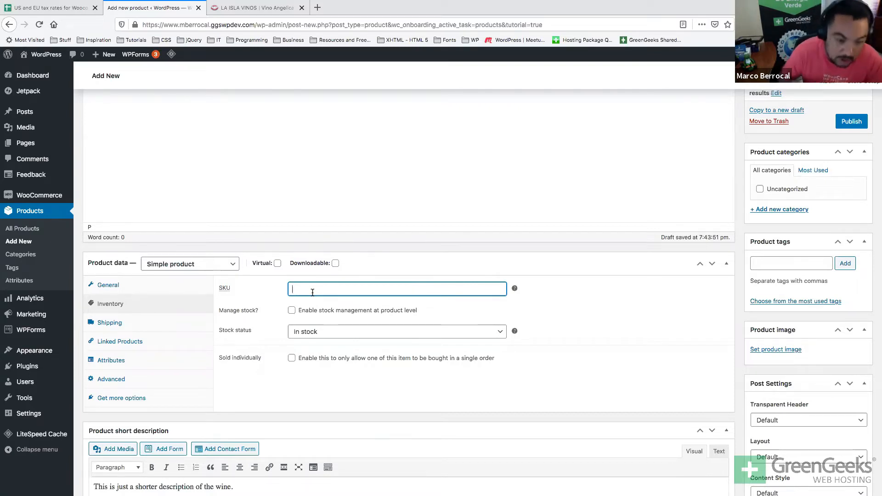
key(super+Tab)
key(super+Tab)
key(super+Tab)
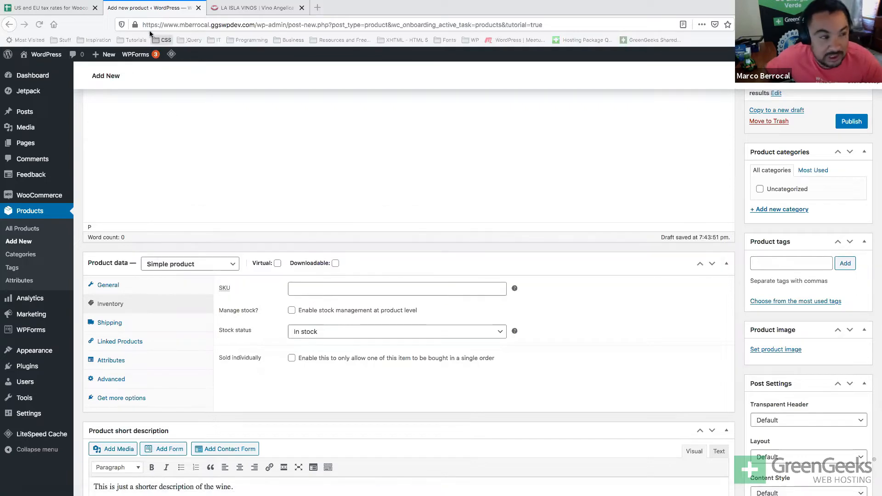
Open the recent Book1 workbook in Excel in its own full-screen desktop.
key(ctrl+Up)
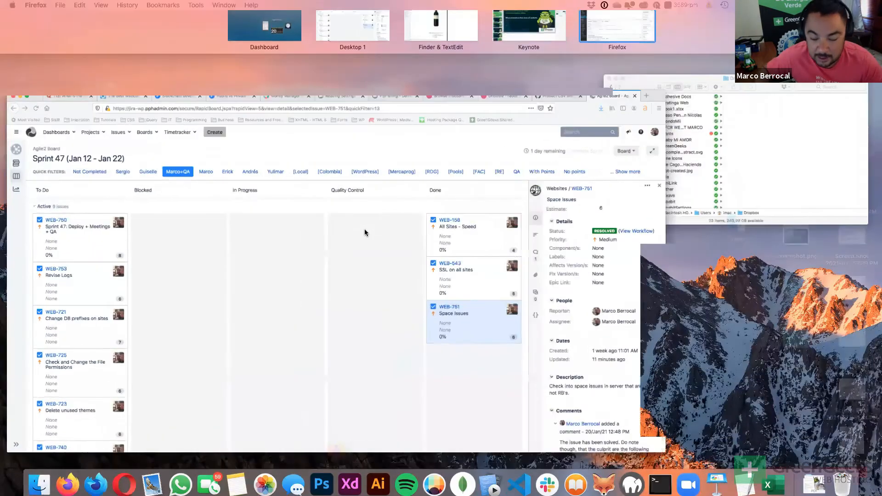
click(364, 232)
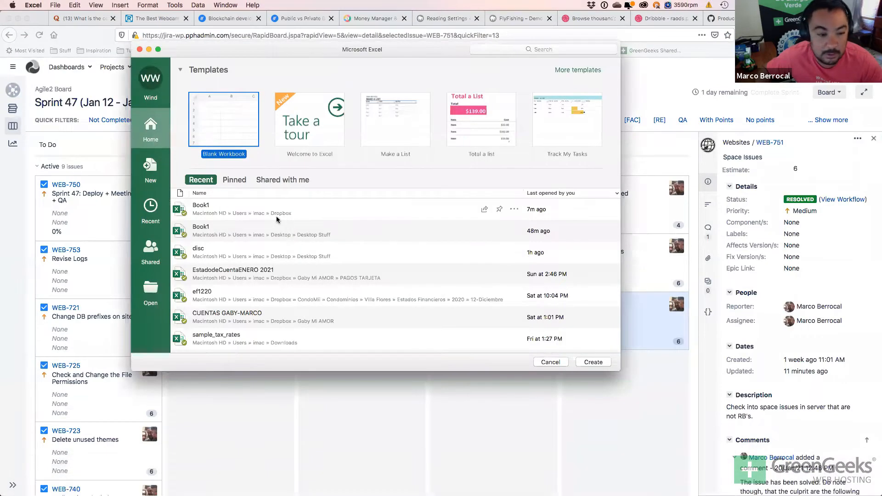
double_click(277, 213)
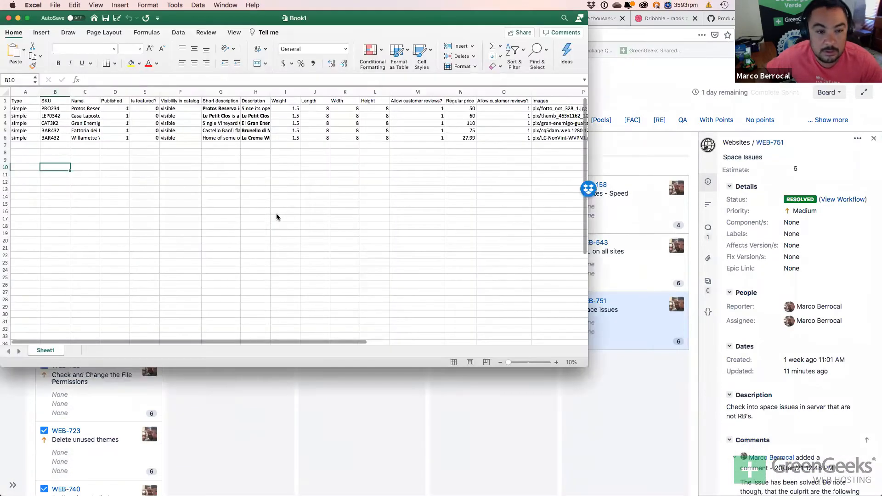
key(ctrl+Up)
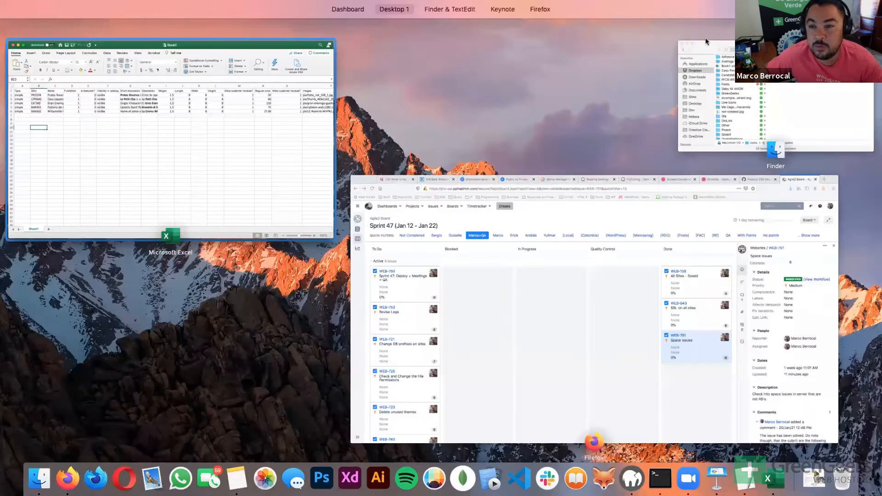
mouse_move(691, 31)
drag(691, 32, 691, 33)
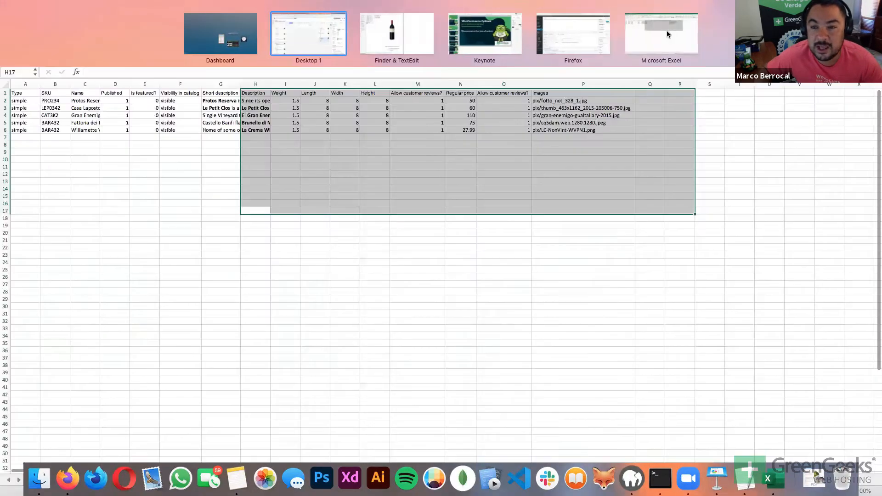
click(666, 31)
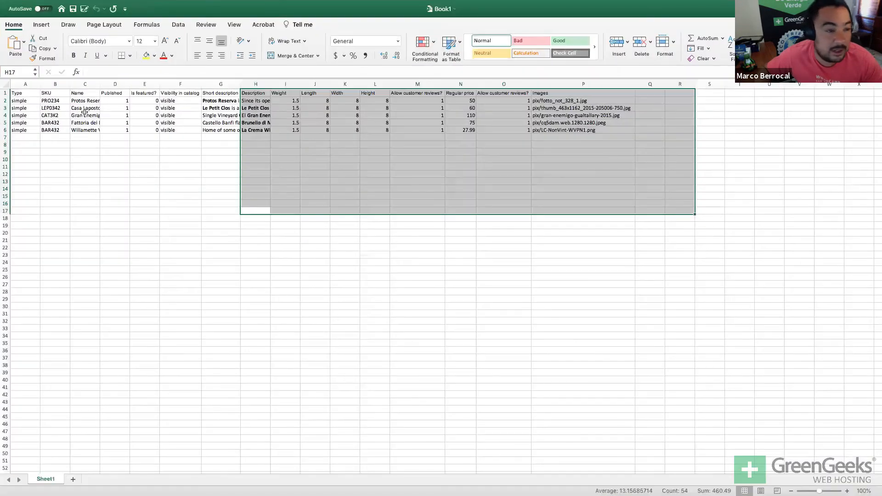
Read the SKU in cell B4 and type CATANZ2017 into the WordPress SKU field.
click(66, 116)
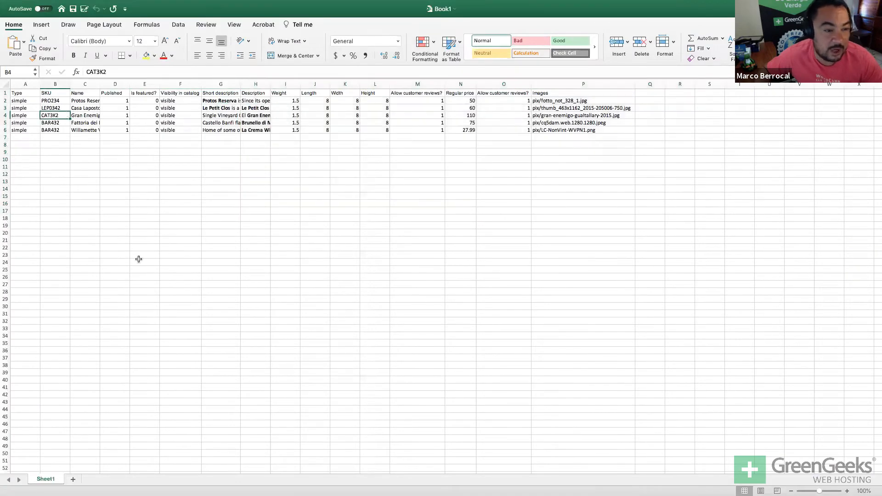
key(super+Tab)
key(super+Tab)
key(ctrl+Up)
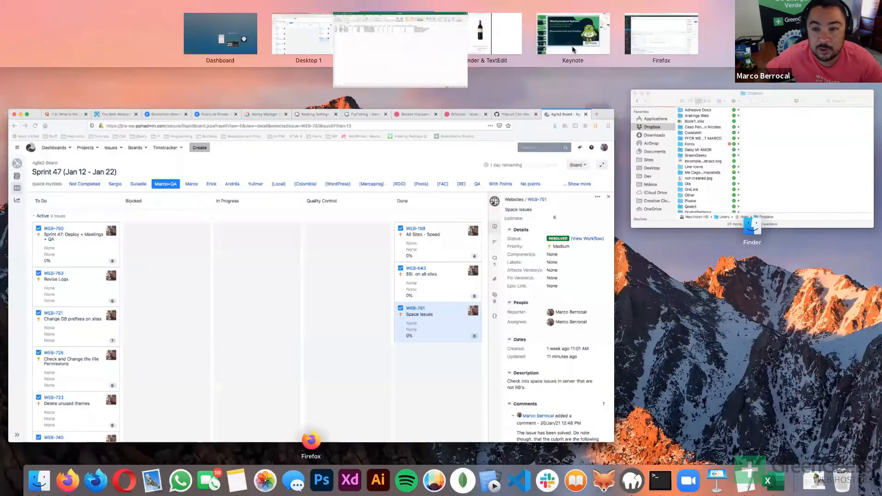
click(659, 45)
click(290, 289)
text(CAT)
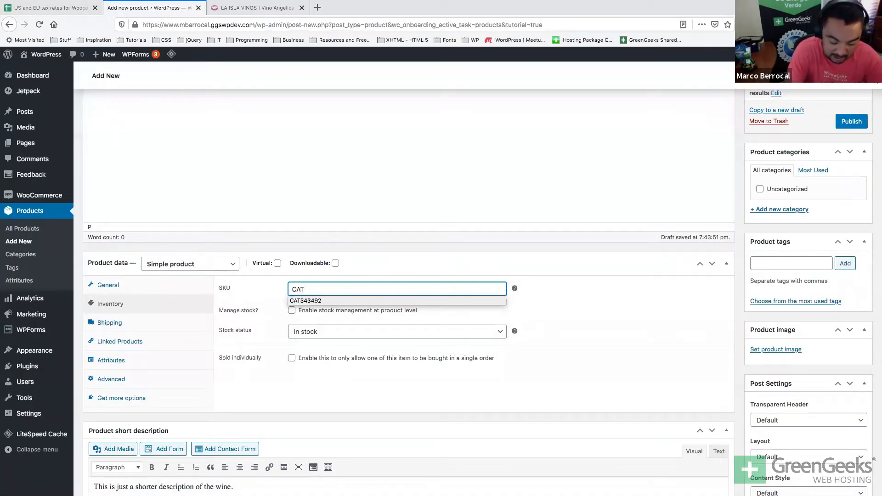
text(ANZ)
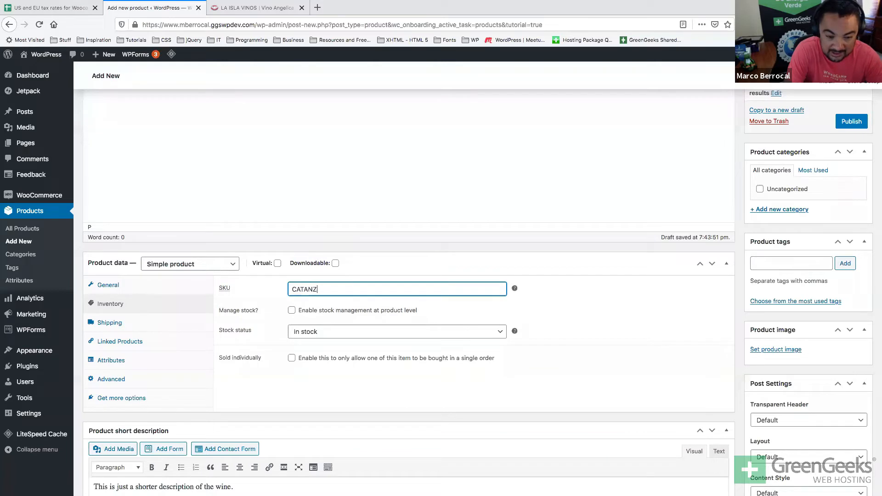
text(2017)
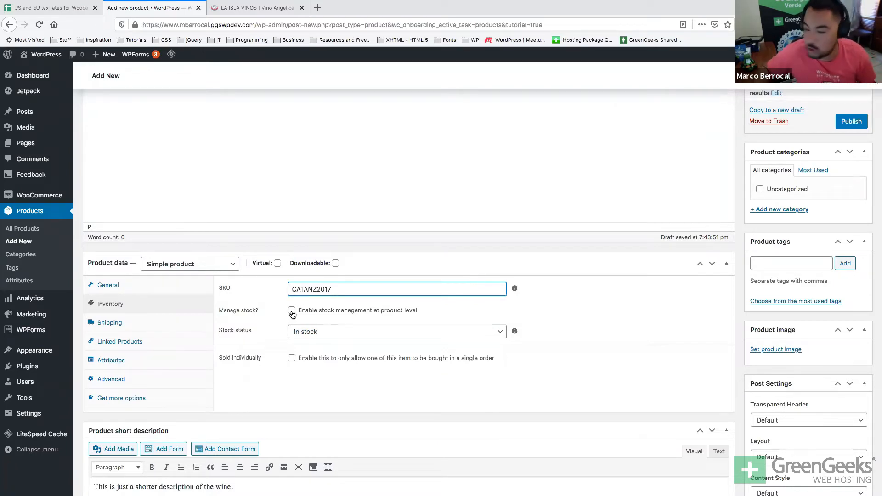
Enable Manage stock and set Allow backorders to Allow.
click(291, 311)
click(290, 332)
double_click(290, 331)
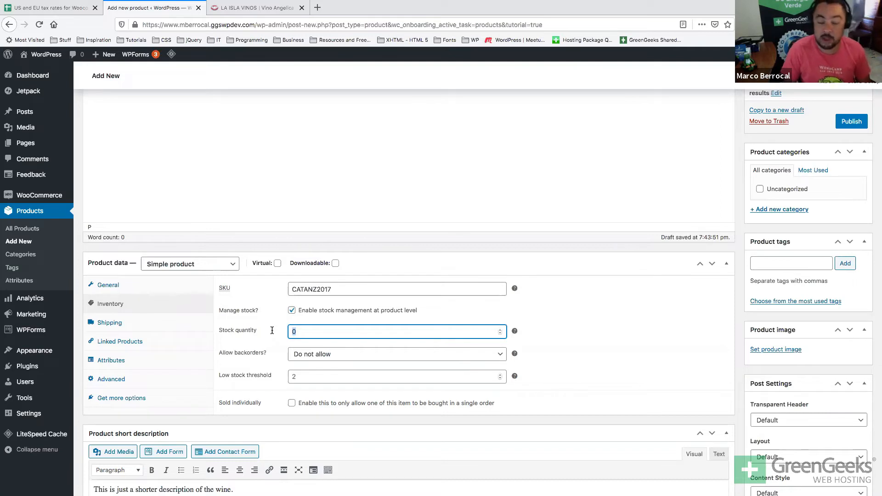
click(294, 354)
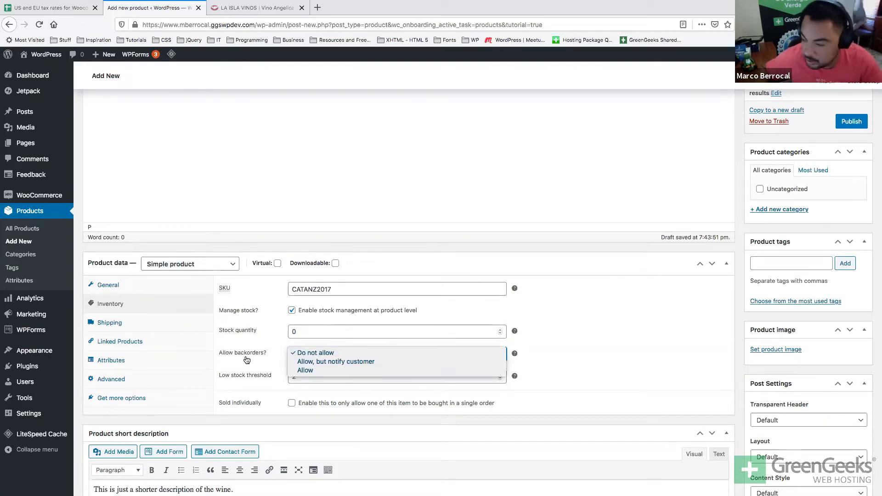
key(Escape)
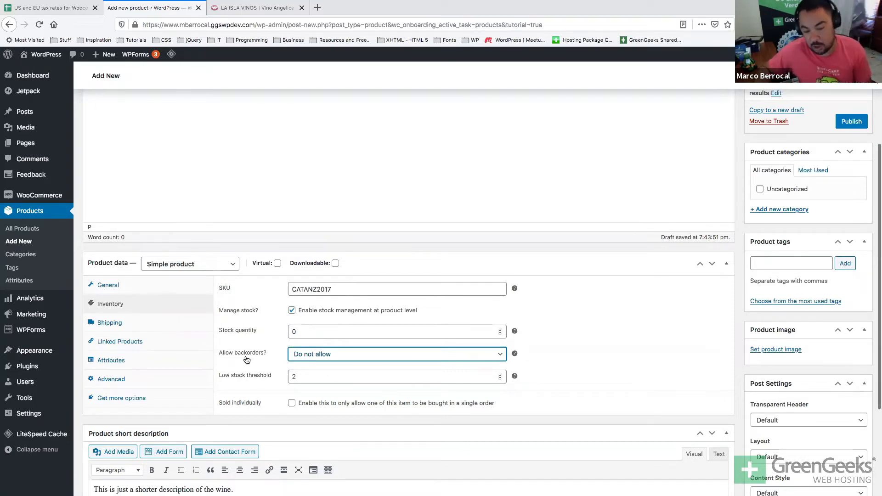
click(305, 355)
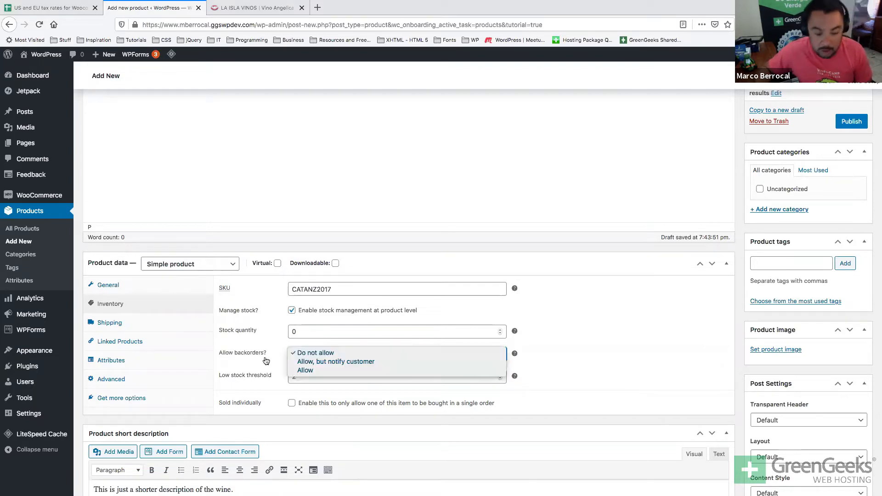
click(303, 370)
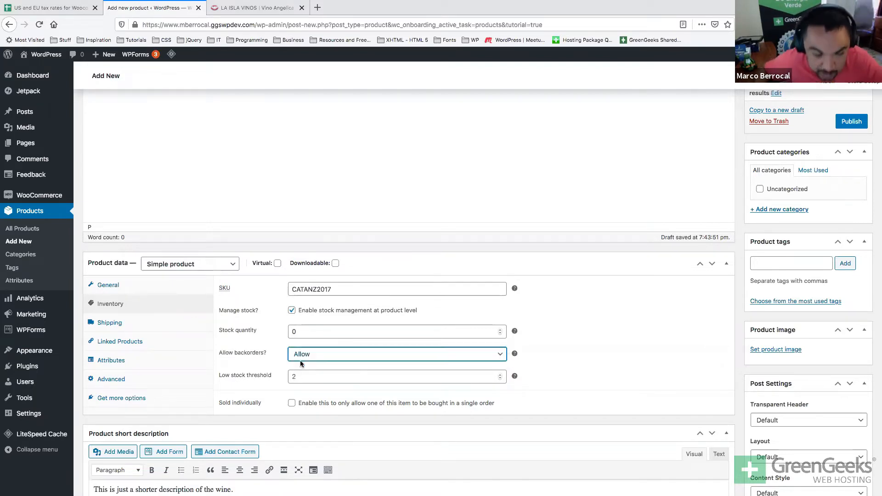
Set the stock quantity to 96 and the low stock threshold to 12.
double_click(311, 332)
text(96)
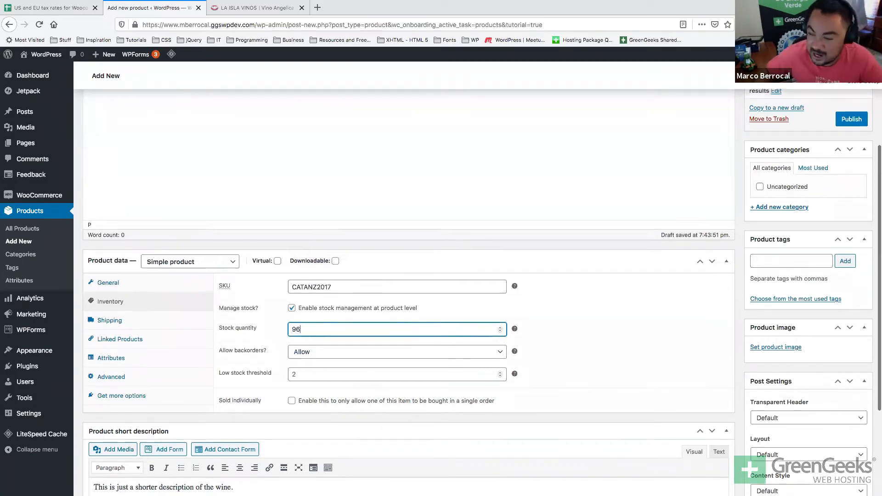
scroll(247, 304, down, 2)
click(309, 330)
text(12)
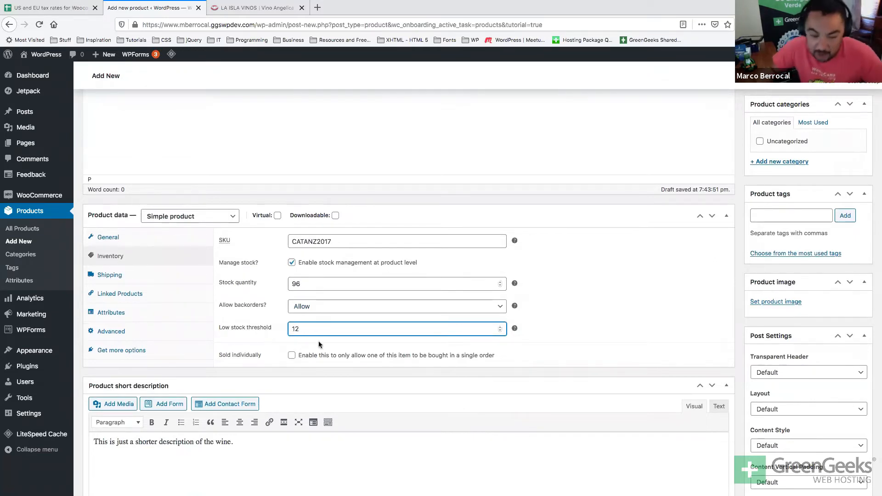
scroll(315, 338, up, 4)
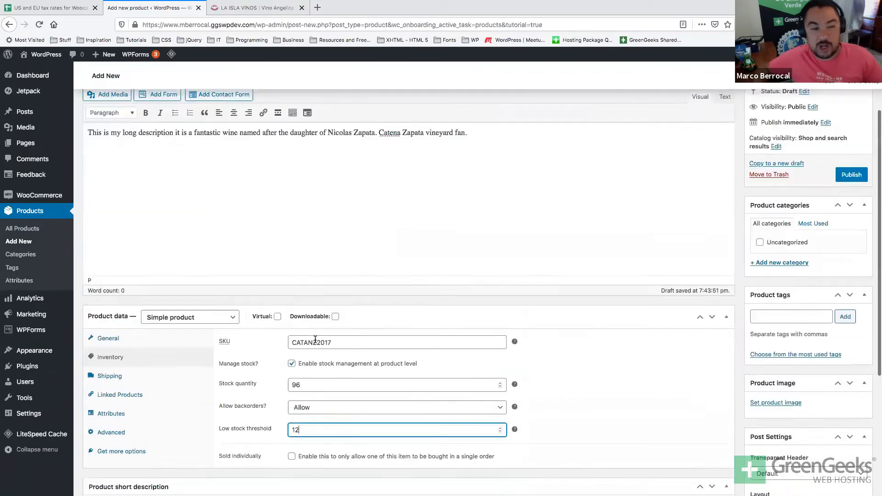
scroll(315, 338, down, 5)
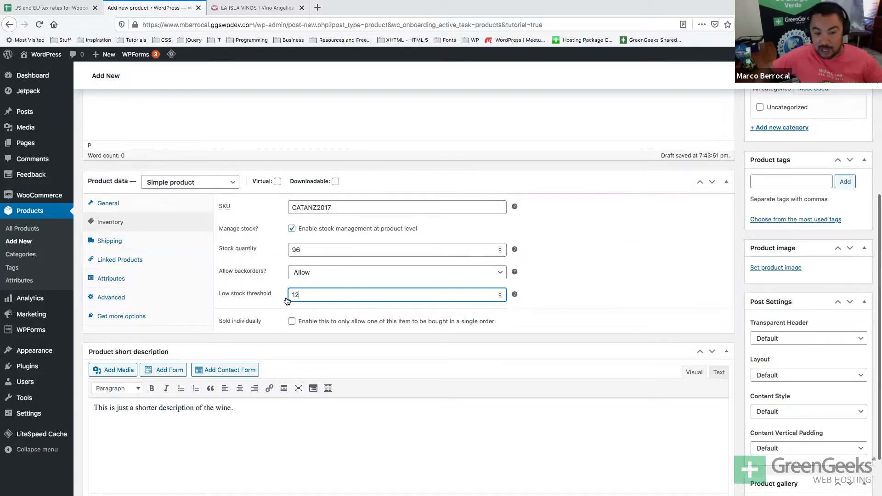
scroll(285, 300, down, 1)
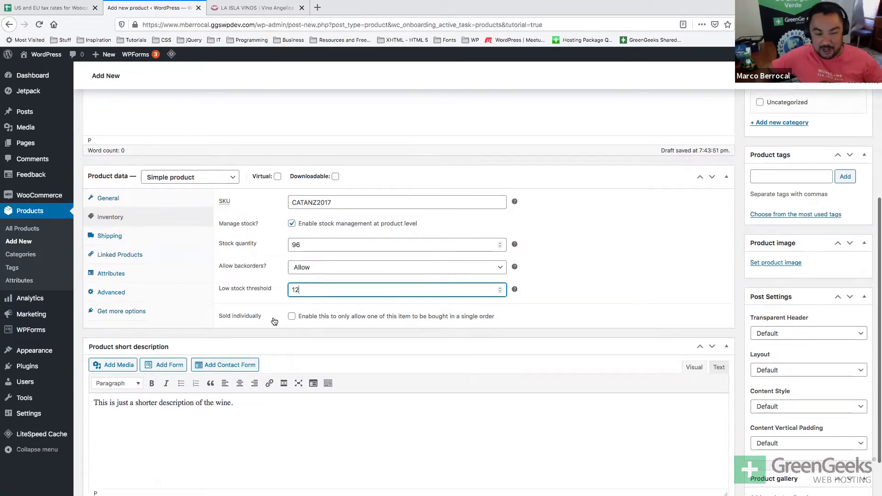
click(291, 318)
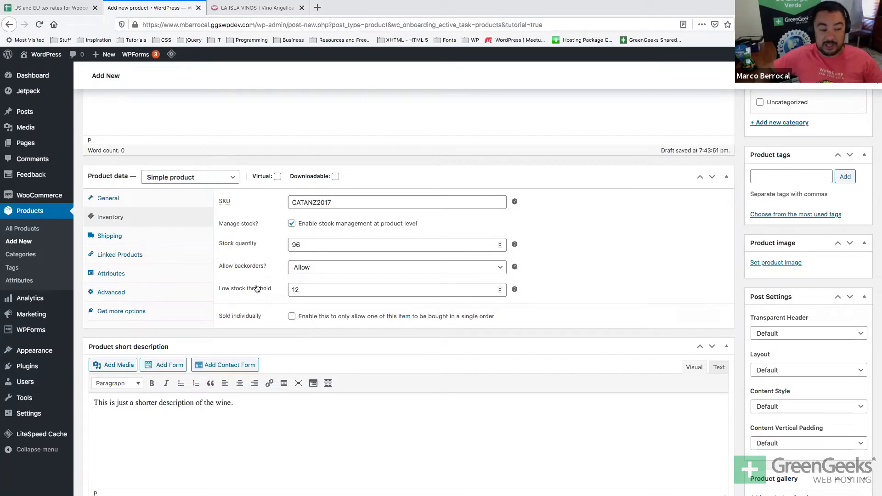
On the Shipping tab, enter a weight of 1.5 kg, checking it against Excel.
click(183, 235)
click(359, 202)
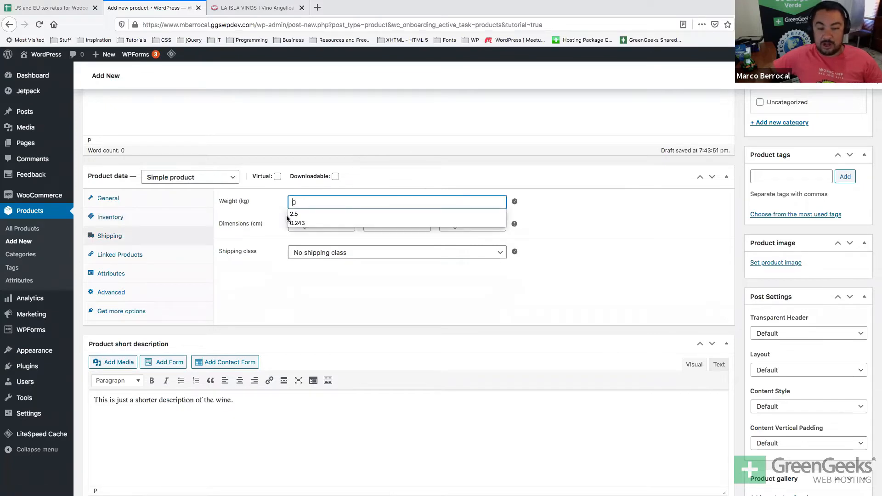
double_click(244, 201)
click(356, 204)
key(super+Tab)
key(super+shift+Tab)
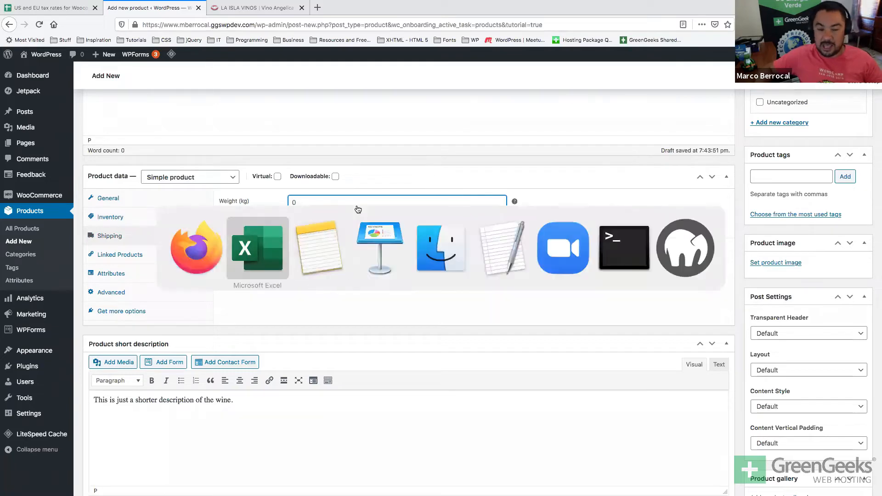
key(super+Tab)
text(1)
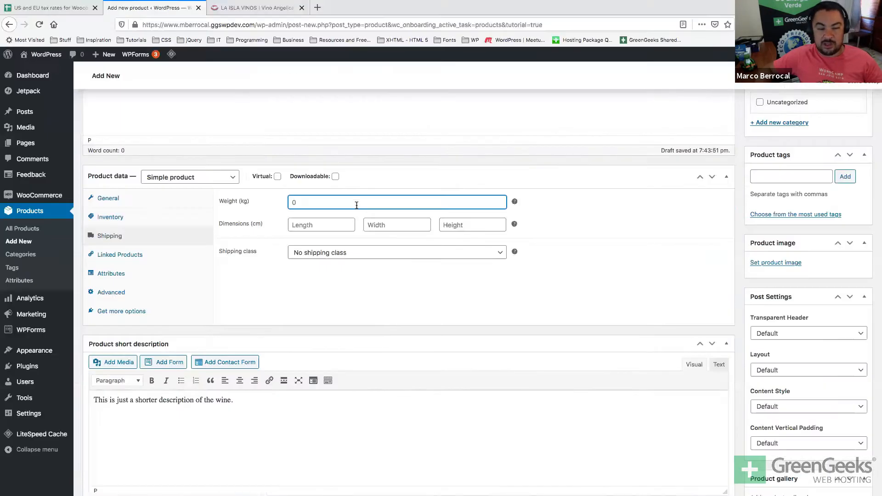
text(.5)
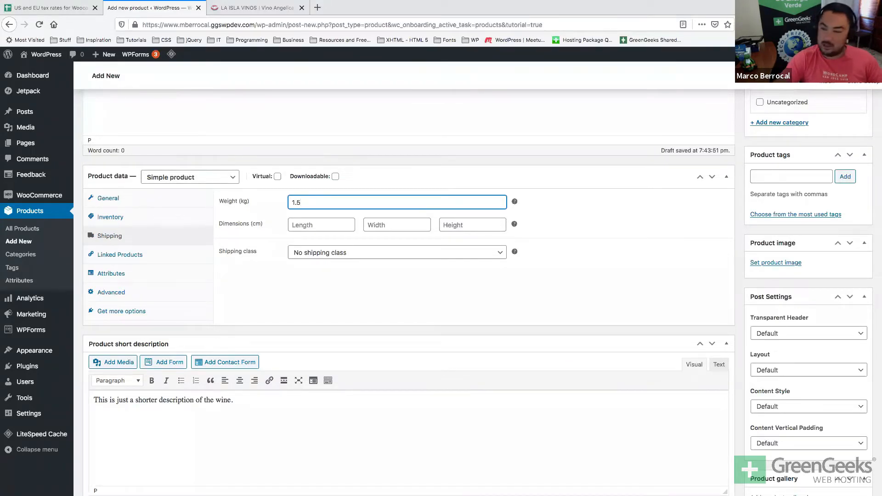
Enter length, width and height of 8 cm each, then switch to the spreadsheet.
click(321, 225)
key(super+Tab)
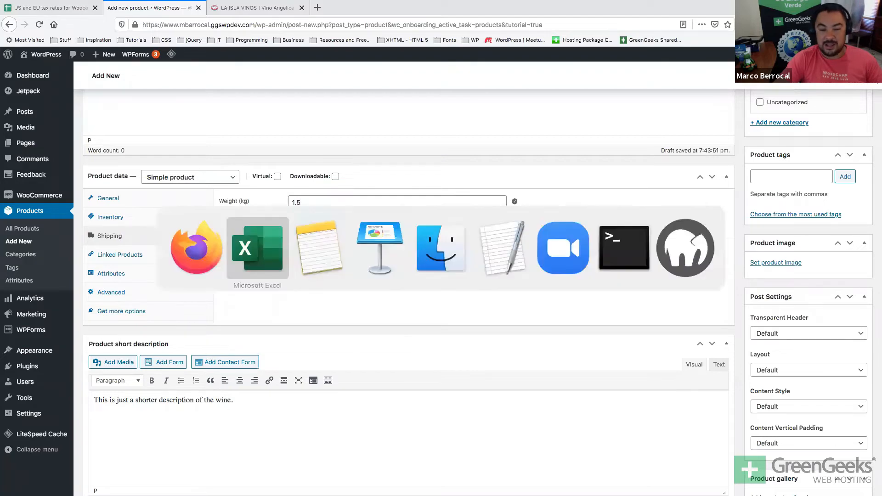
key(super+Tab)
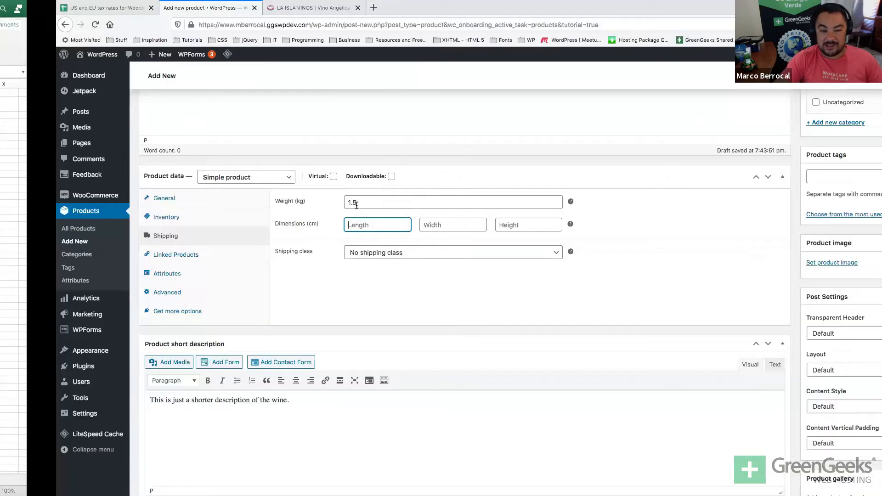
text(8)
key(Tab)
text(8)
key(Tab)
text(8)
key(super+Tab)
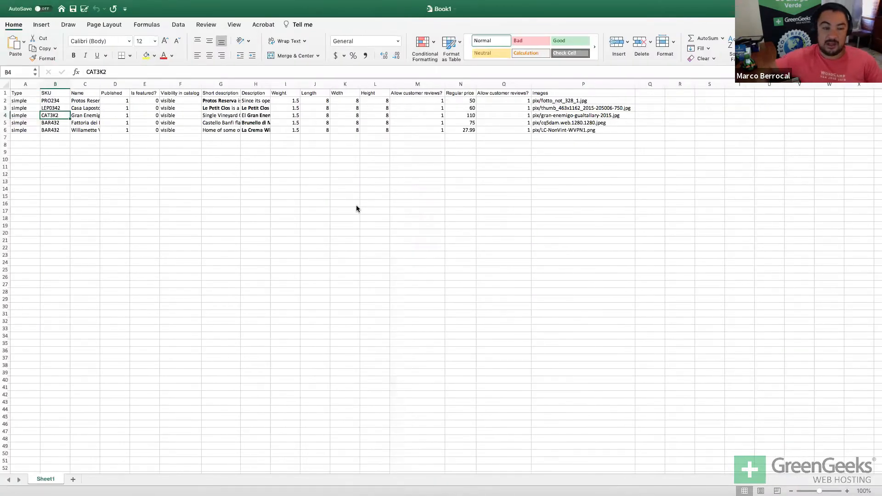
Enter 22 as the Height in cells L2 through L6, fixing L4, then return to WordPress.
click(377, 100)
text(22)
key(Return)
text(22)
key(Return)
text(2)
key(Return)
key(Return)
text(2)
key(Return)
key(Up)
key(Up)
key(Up)
text(22)
key(Return)
text(22)
key(Return)
text(22)
key(Return)
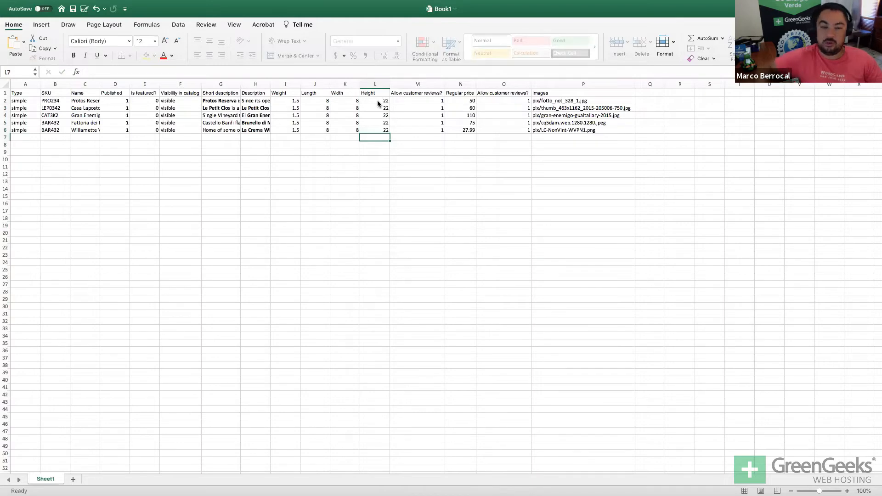
key(super+Tab)
Set the product height to 22 and keep No shipping class.
text(22)
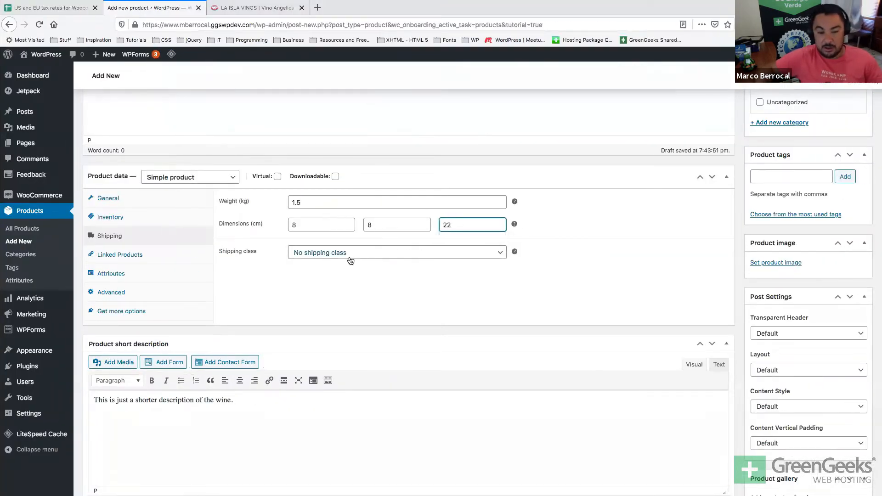
click(349, 257)
click(357, 279)
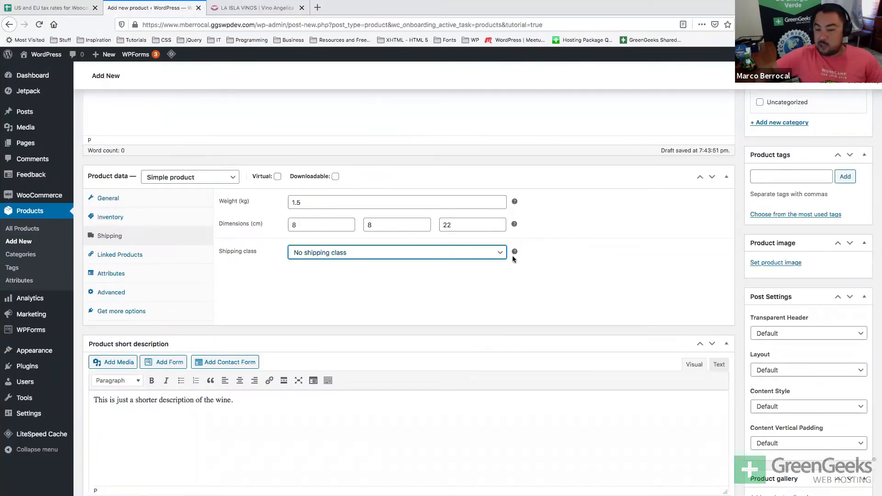
click(342, 308)
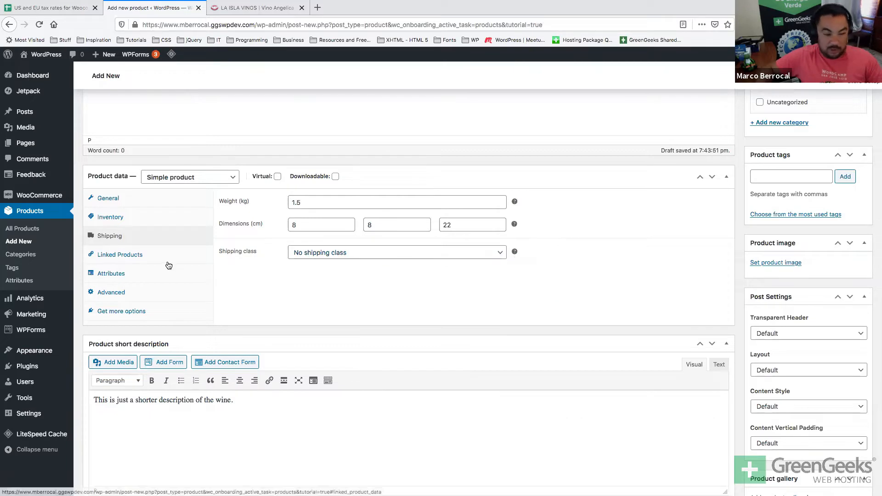
Open Linked Products and the Upsells search, then switch to the La Isla Vinos wine page.
click(149, 258)
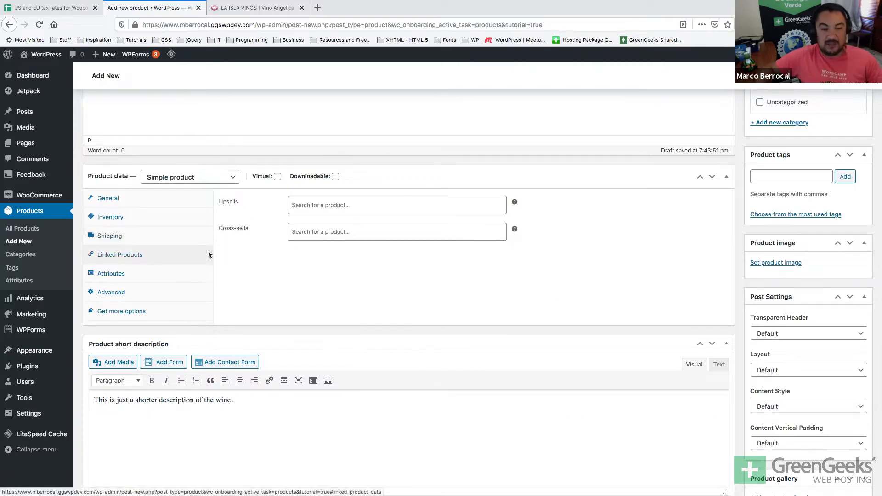
click(412, 208)
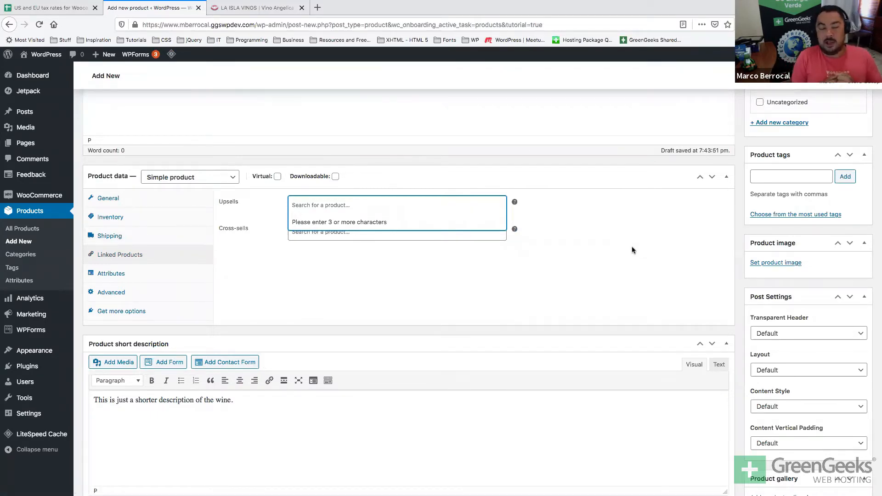
key(ctrl+Tab)
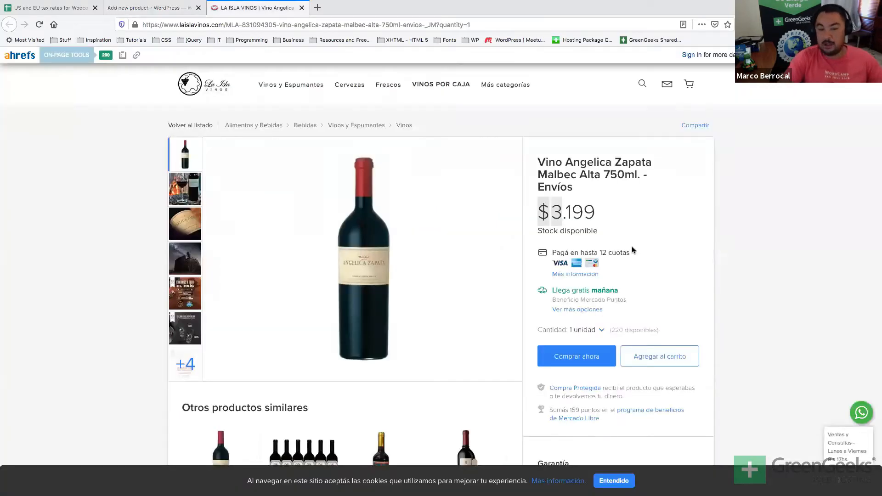
Browse the similar Vino Enemigo Malbec case listing, then return to the product editor.
scroll(632, 248, down, 5)
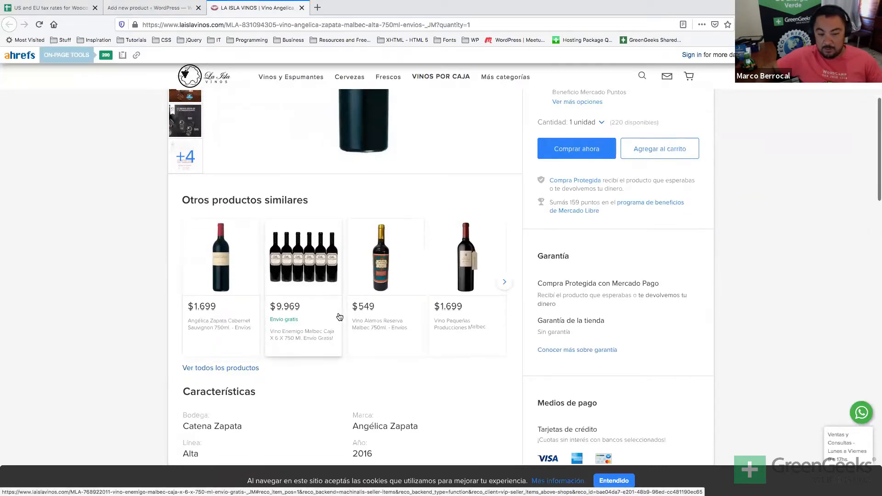
scroll(321, 317, up, 1)
click(308, 349)
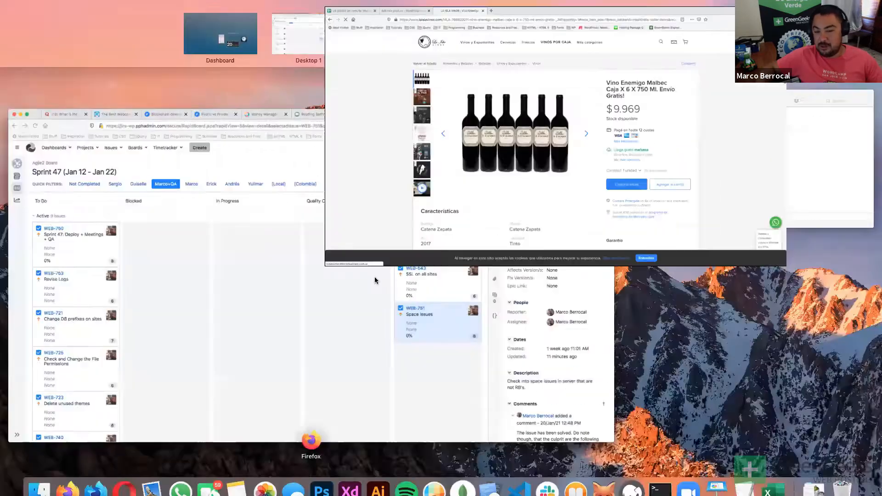
key(ctrl+Up)
click(374, 280)
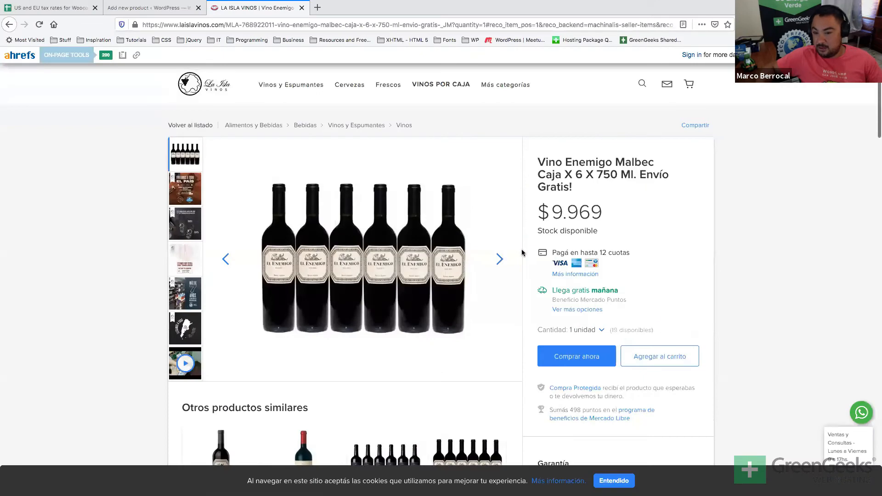
scroll(413, 278, down, 5)
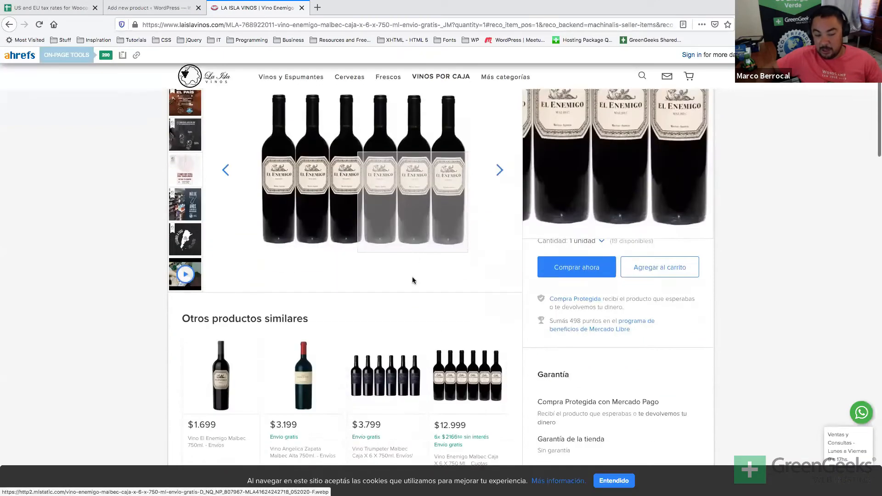
scroll(412, 280, up, 5)
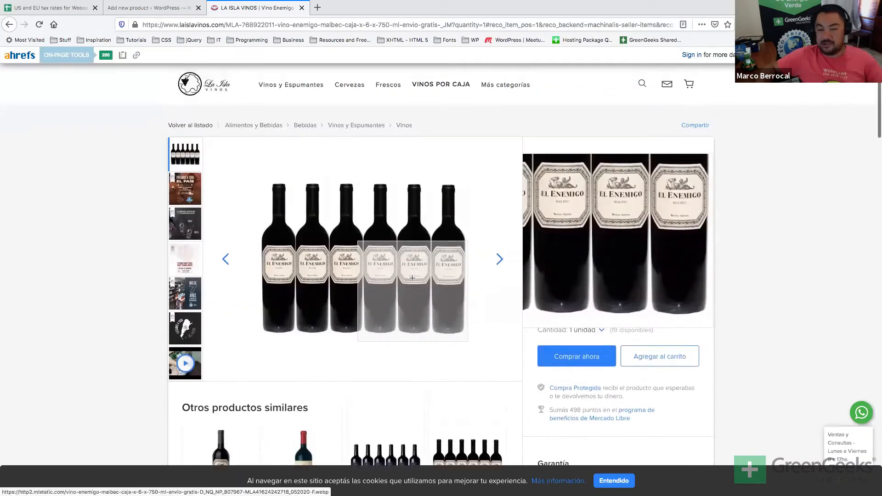
scroll(411, 278, left, 5)
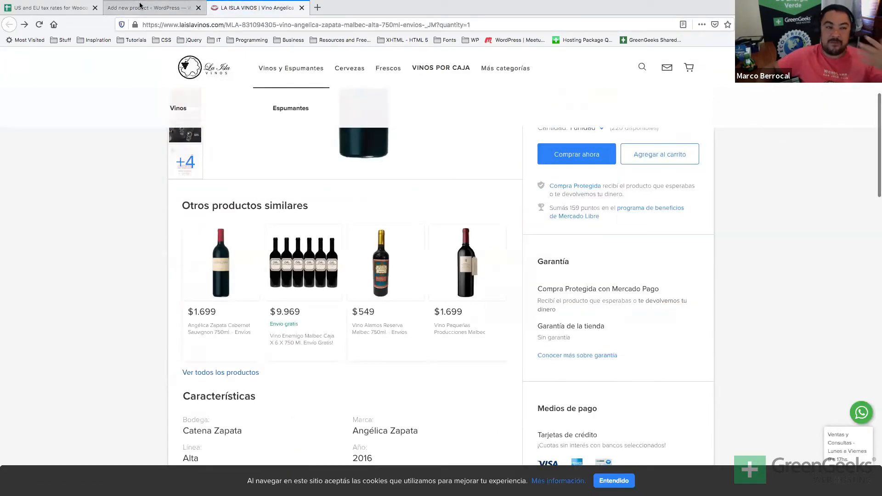
click(152, 8)
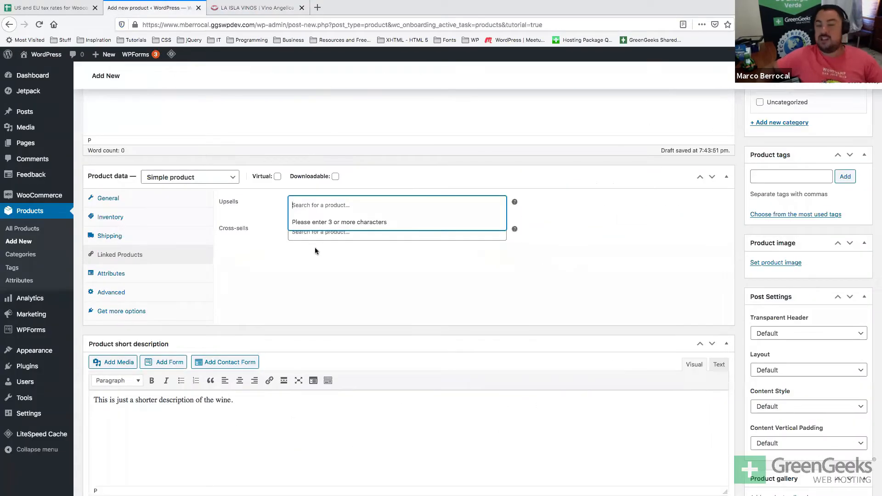
Leave Upsells and Cross-sells empty after reading the cross-sells help, then show Attributes.
click(320, 205)
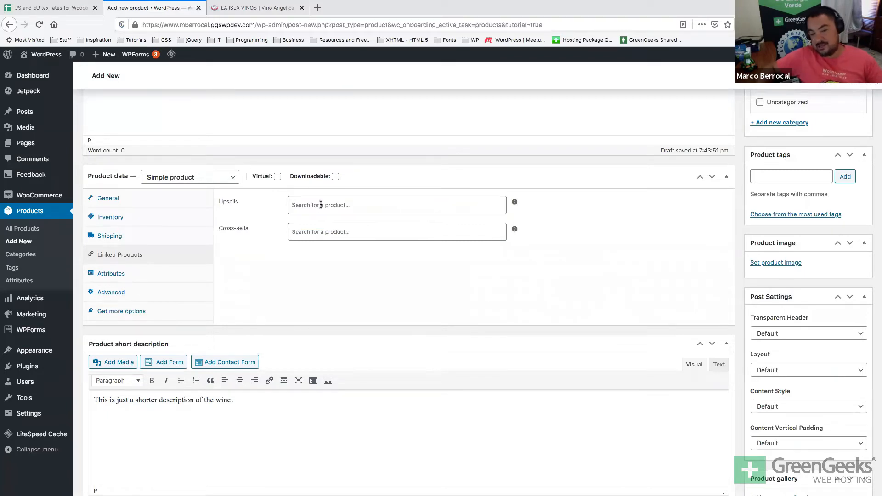
click(327, 236)
mouse_move(515, 234)
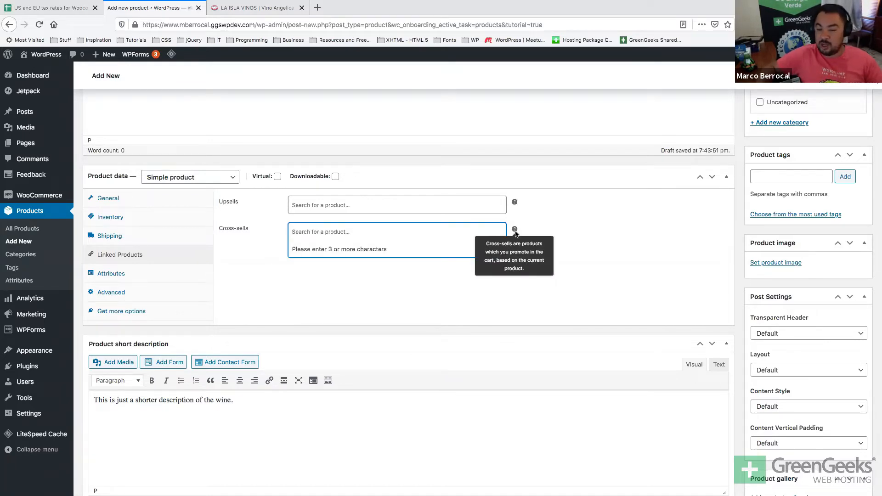
click(425, 300)
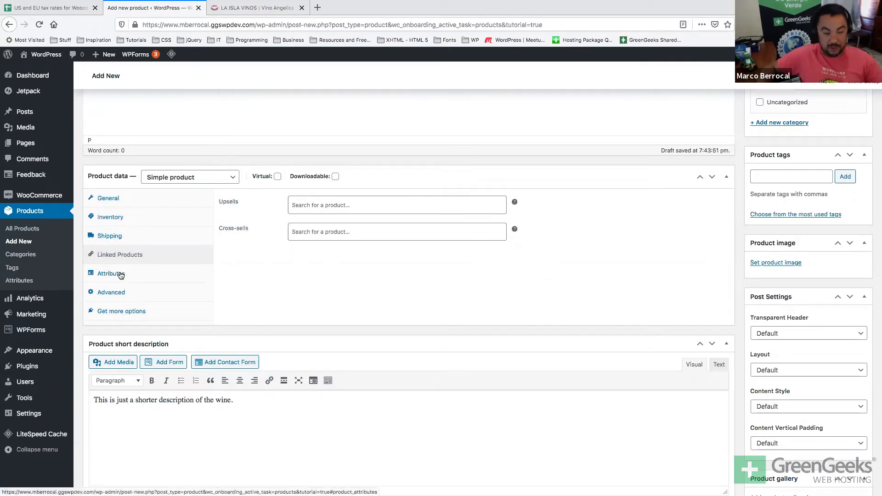
click(120, 274)
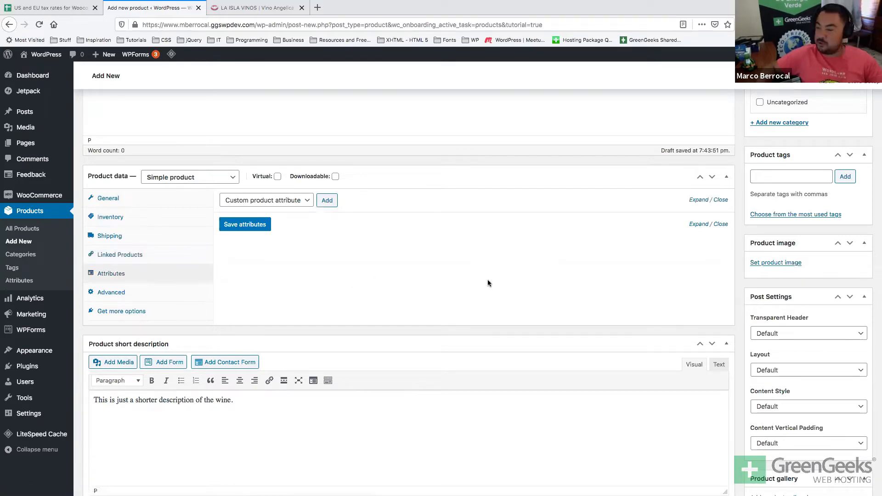
Look over the attribute type choices and the Angelica Zapata product title.
key(super+Tab)
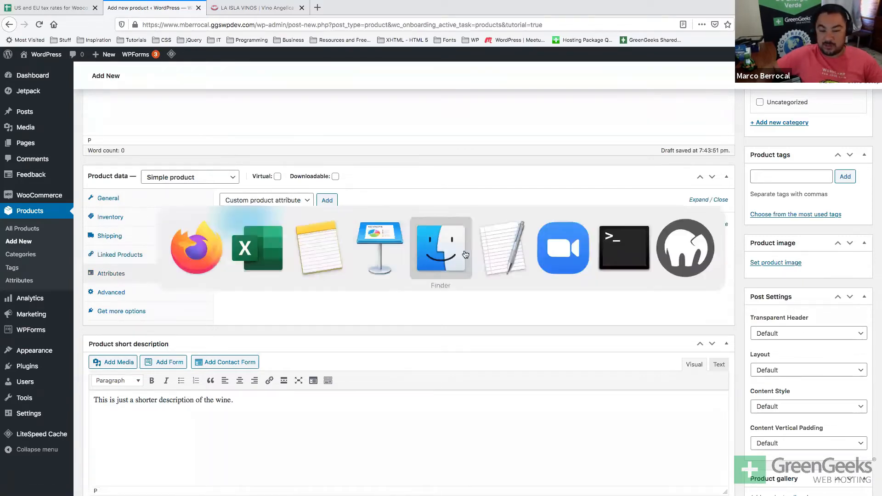
key(super+shift+Tab)
key(super+shift+Tab)
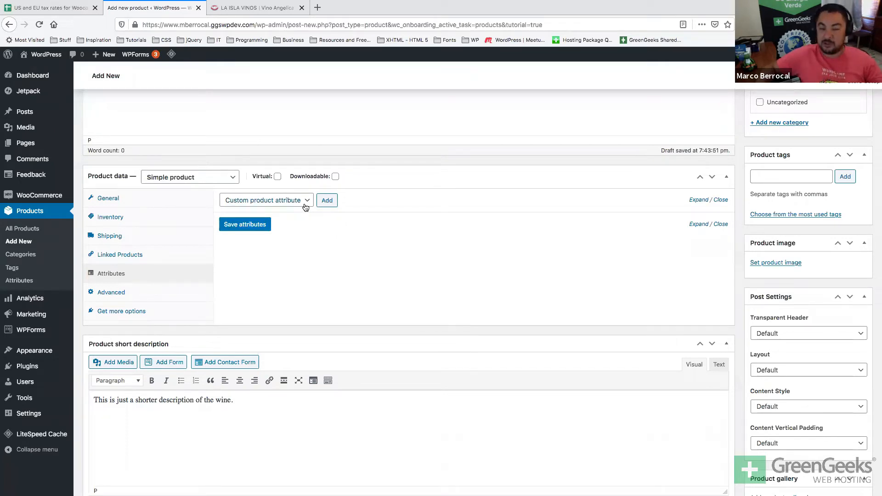
click(305, 203)
scroll(334, 234, up, 5)
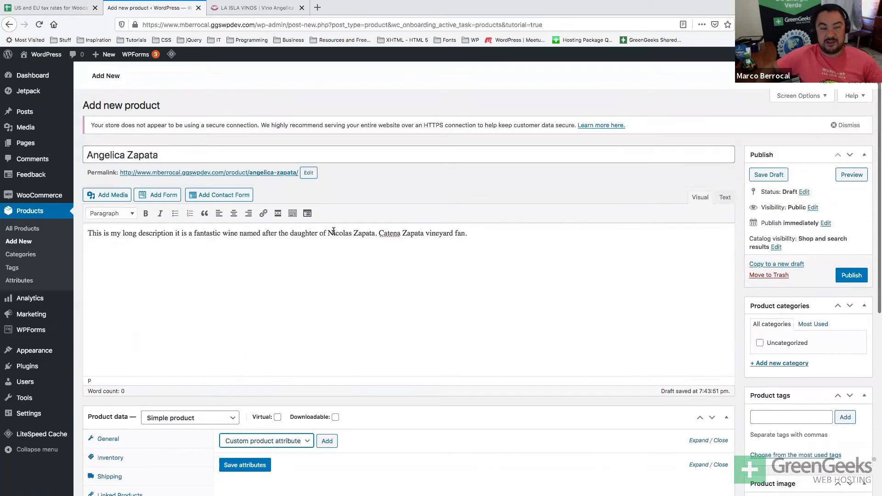
click(192, 156)
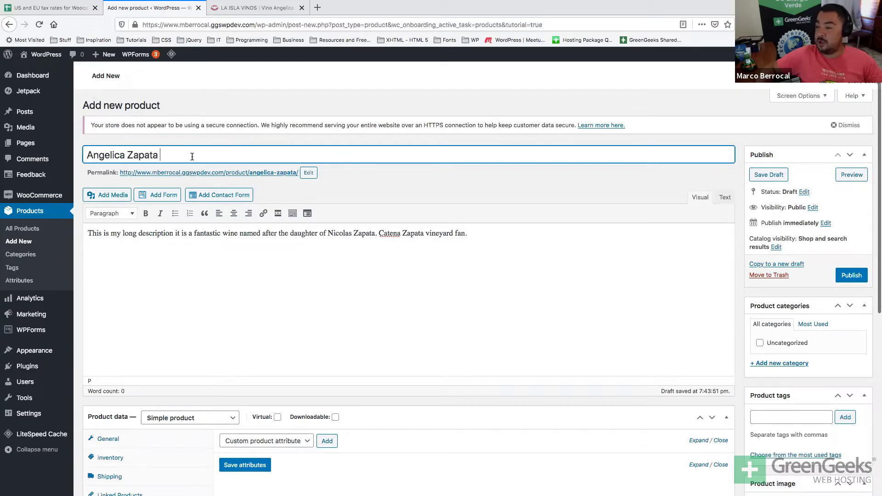
scroll(192, 156, down, 3)
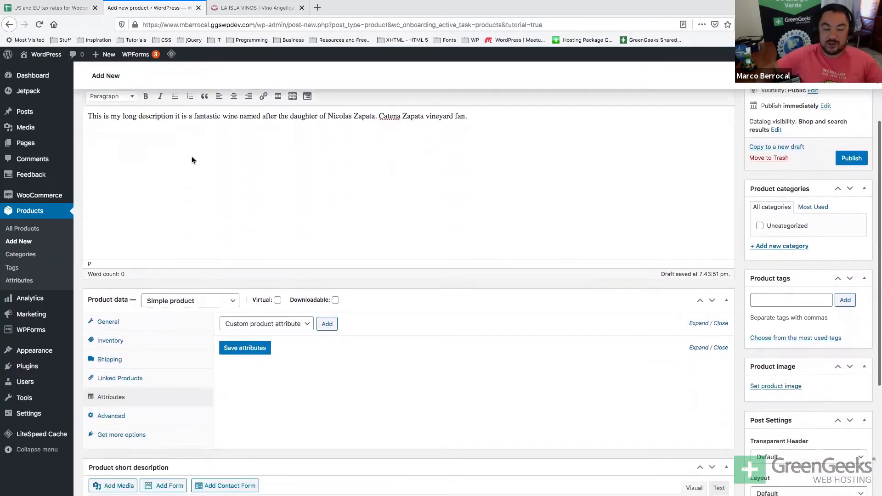
scroll(244, 388, up, 4)
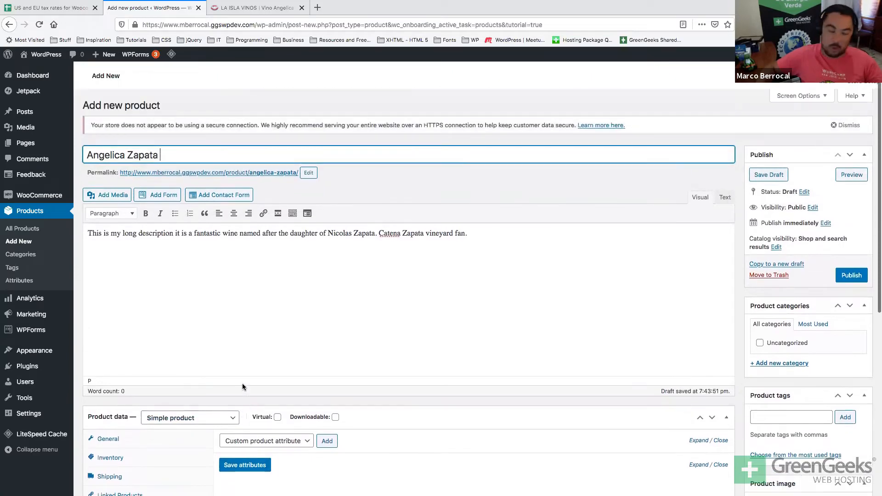
scroll(242, 387, down, 5)
scroll(242, 387, down, 1)
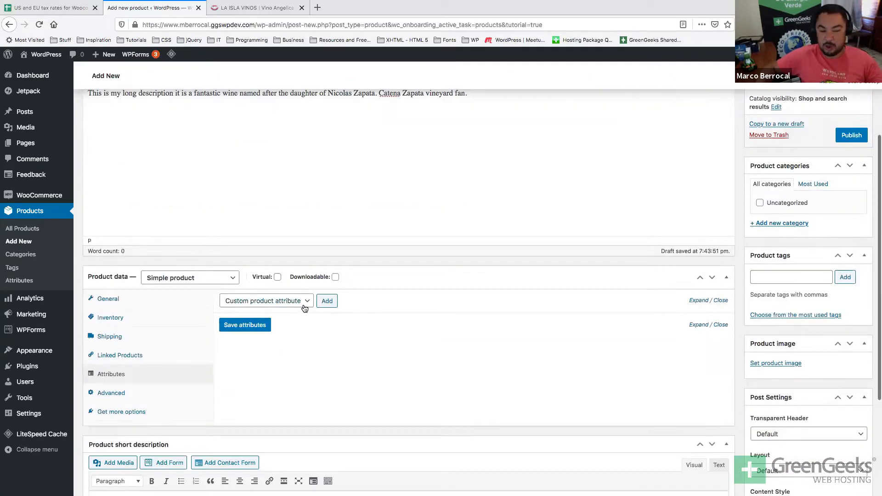
Add a custom product attribute named 'year' and save the attributes.
click(309, 304)
click(296, 302)
click(329, 302)
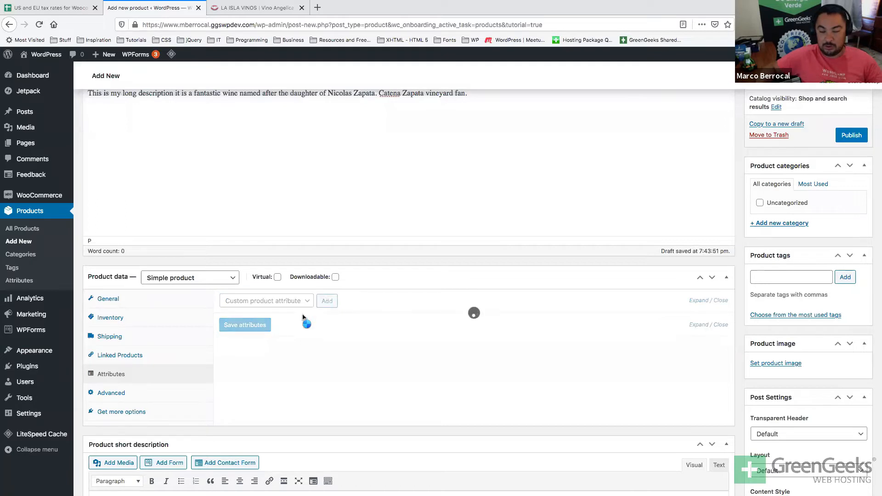
click(233, 358)
text(y)
text(ear)
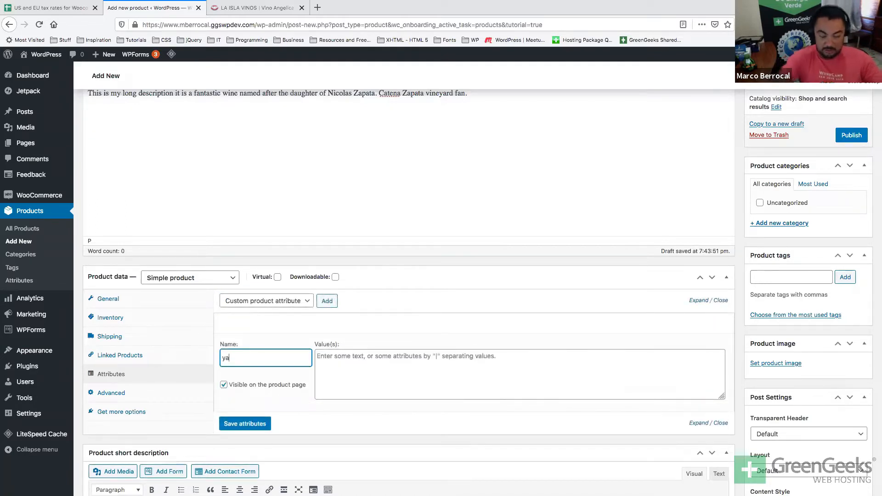
click(243, 423)
key(super+Tab)
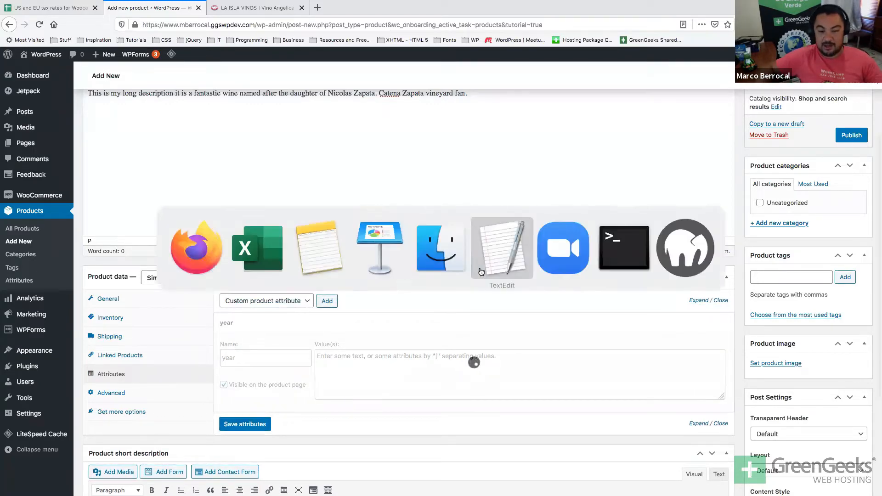
In Finder, browse the desktop wine screenshots and Quick Look the Flowers Pinot Noir (5.19.23) one.
key(super+shift+Tab)
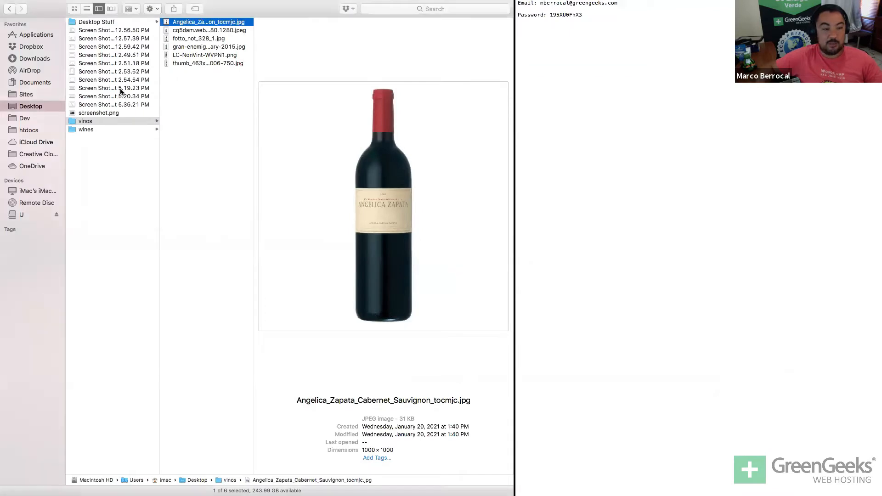
click(106, 81)
click(107, 88)
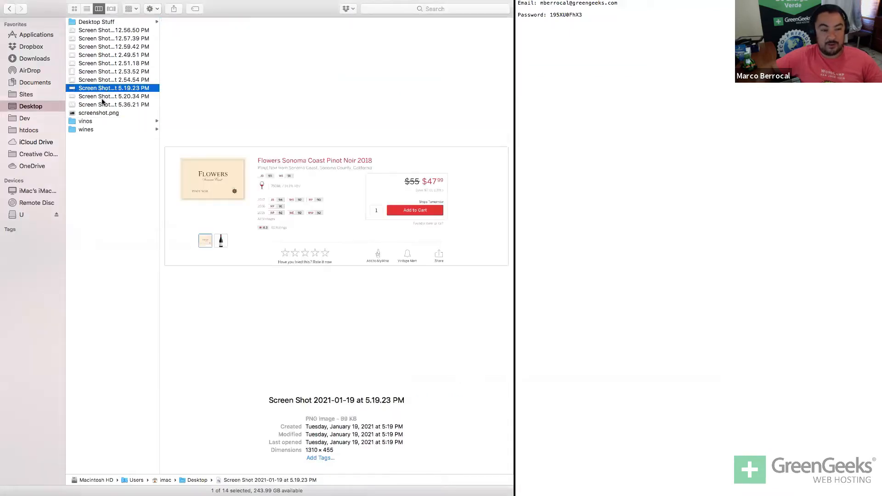
click(102, 97)
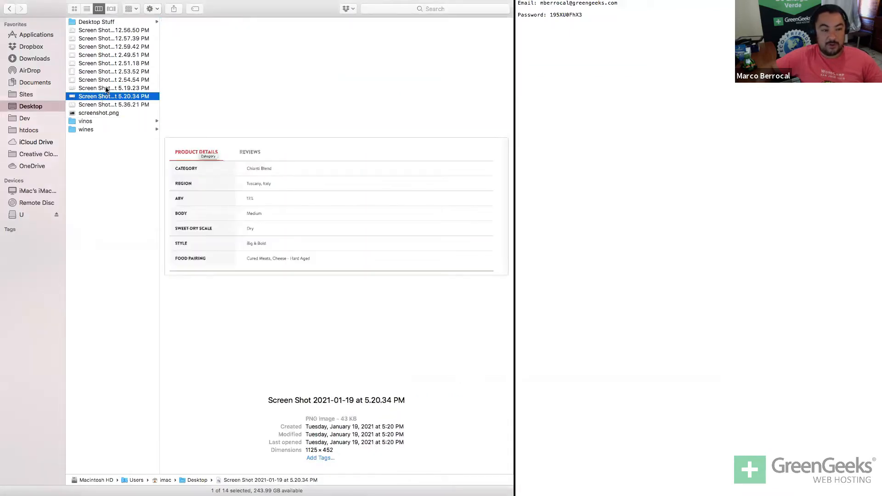
click(105, 89)
key(space)
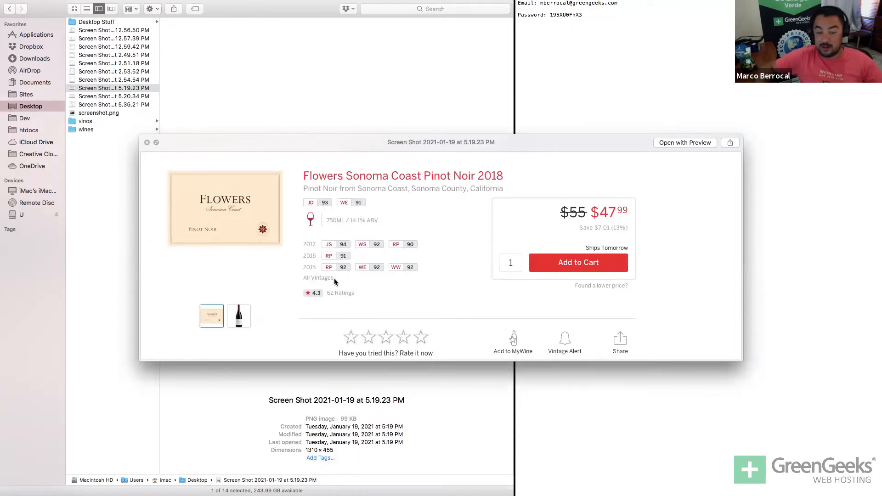
key(space)
Quick Look the 5.20.34 product details screenshot, then return to the Firefox product editor.
click(121, 96)
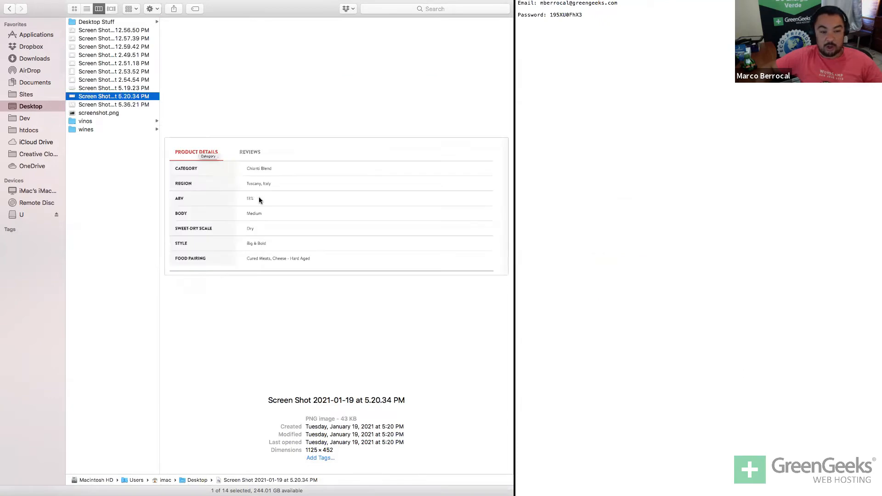
key(space)
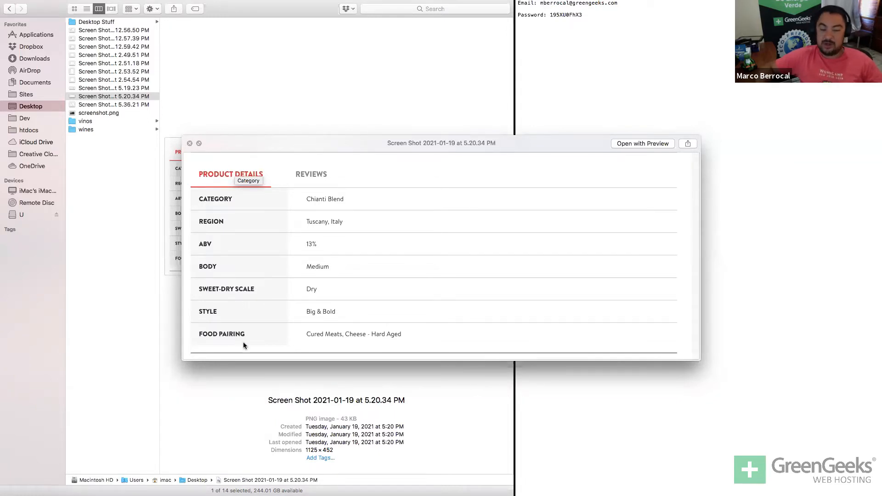
key(space)
key(super+Tab)
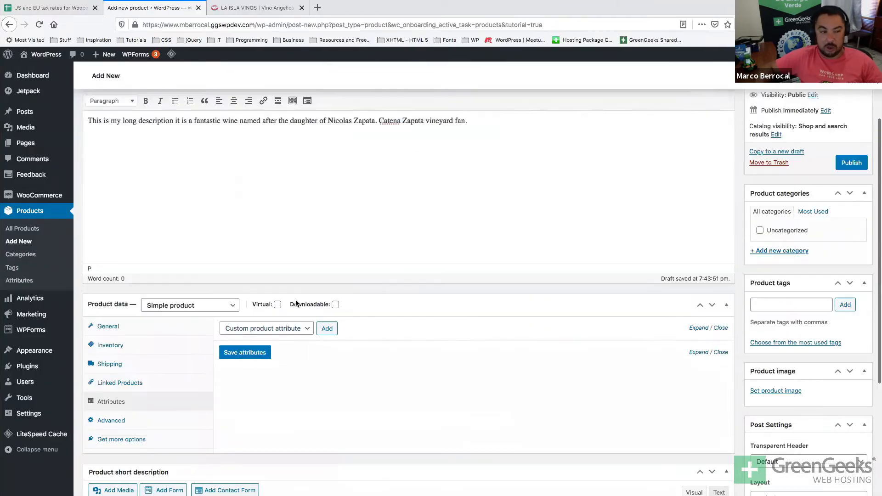
Scroll to the product's Attributes section and expand the attribute details.
scroll(296, 299, down, 3)
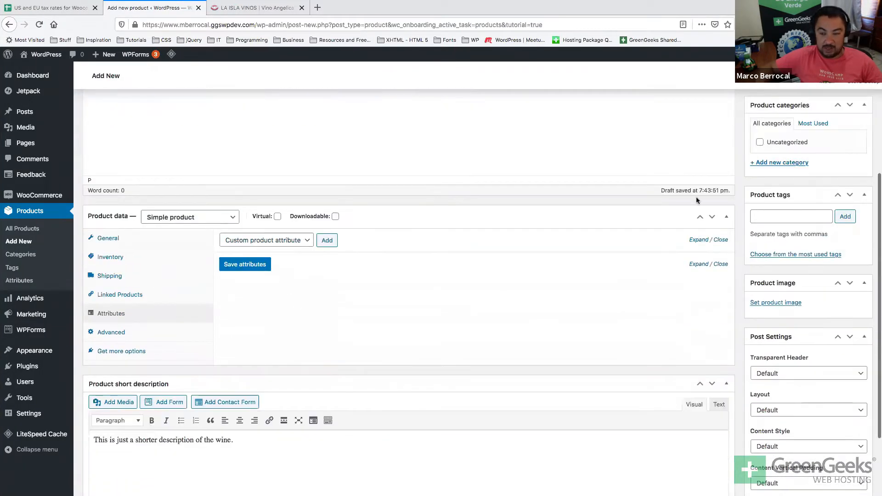
click(698, 239)
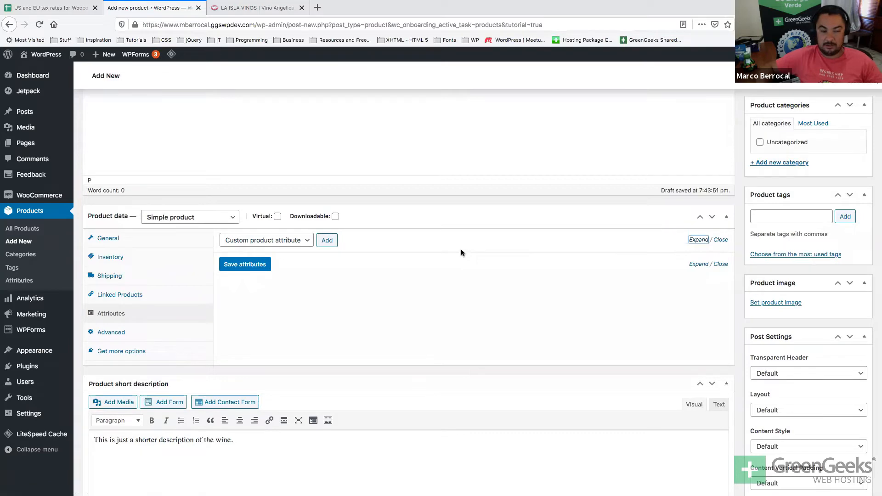
scroll(461, 249, up, 3)
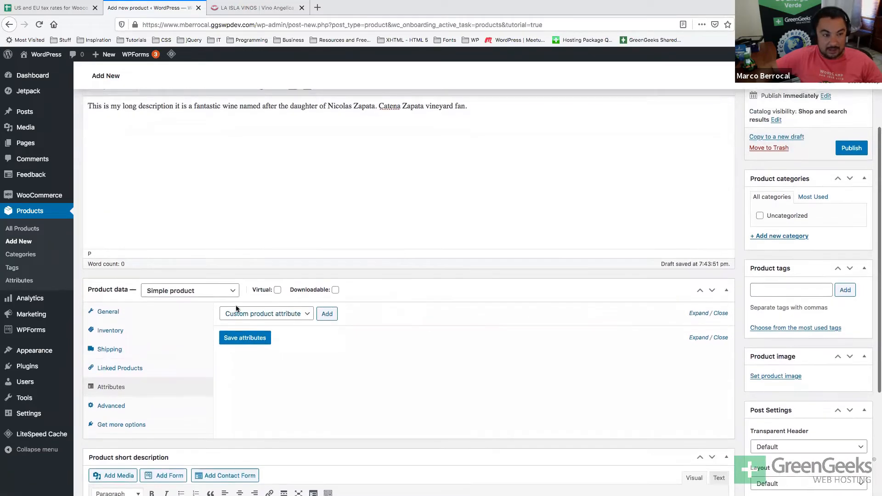
scroll(235, 305, up, 3)
scroll(258, 306, down, 4)
Add a custom attribute named 'year' with value 2017 and save the attributes.
click(328, 264)
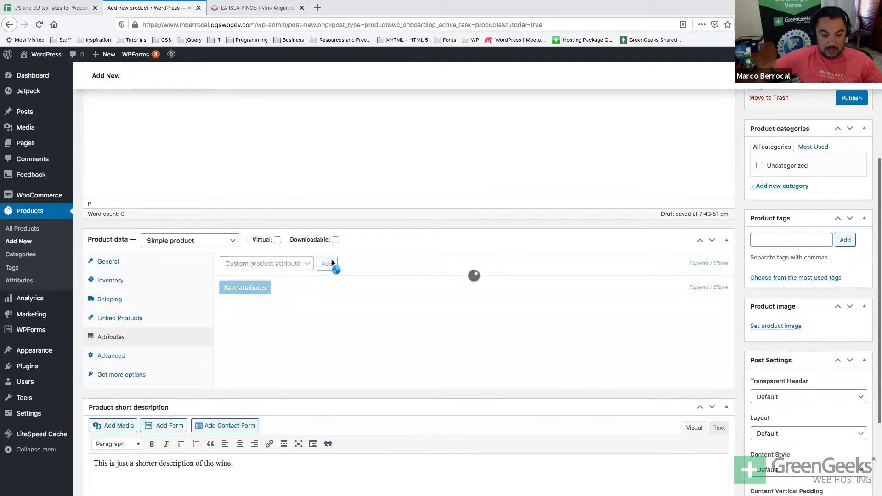
click(255, 318)
text(year)
click(351, 348)
text(2017)
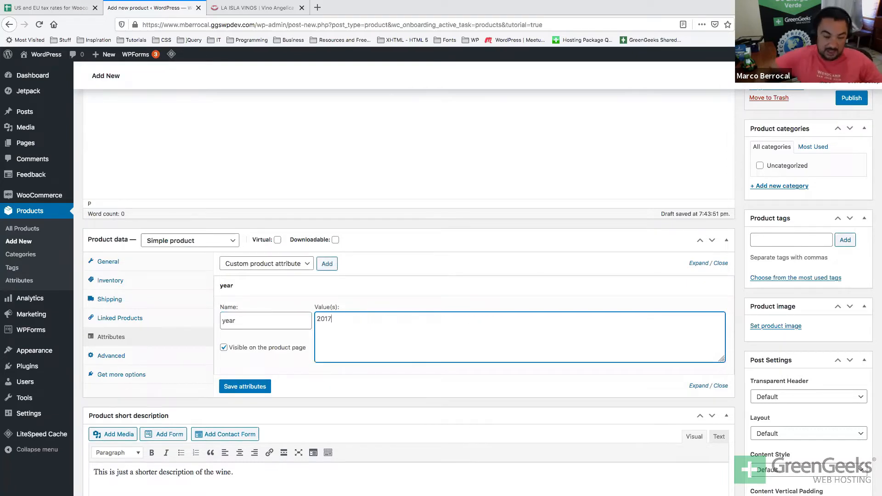
click(233, 390)
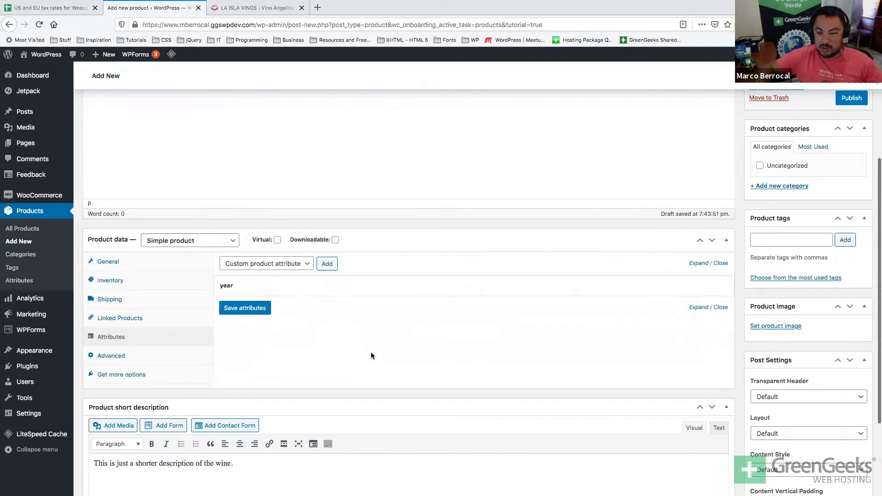
Recheck the product details screenshot in Finder's Quick Look, then return to the editor.
scroll(371, 355, up, 2)
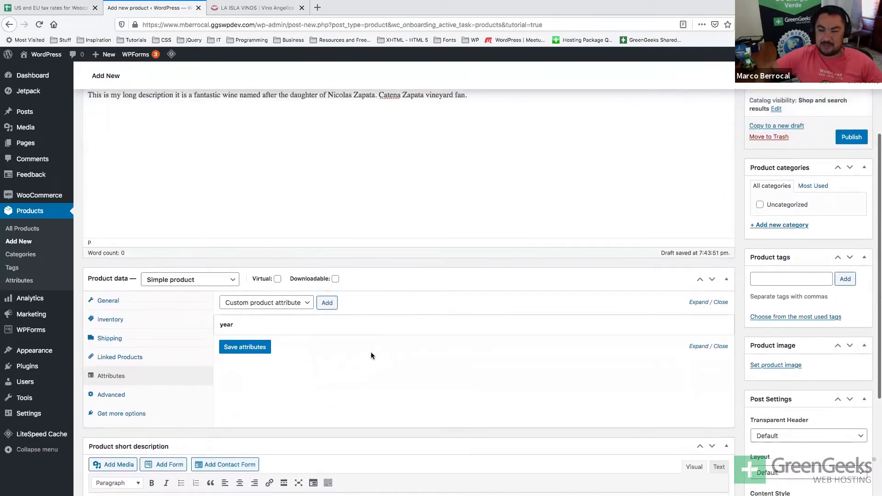
key(super+Tab)
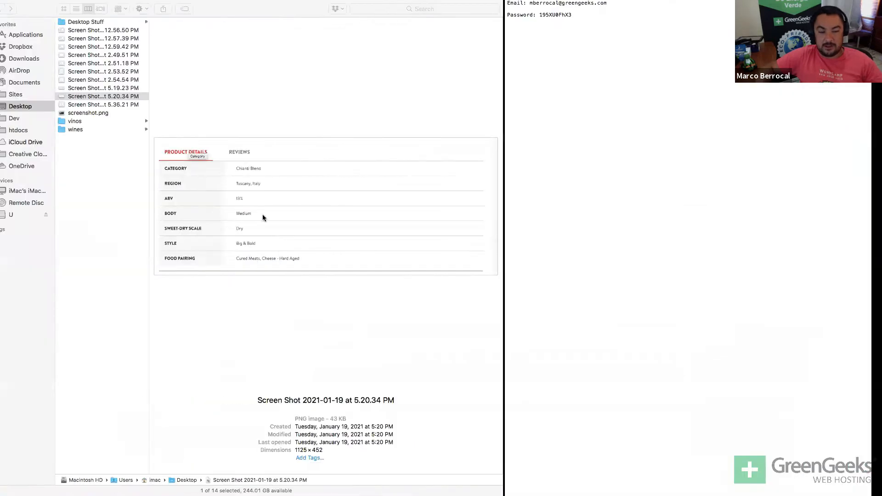
key(space)
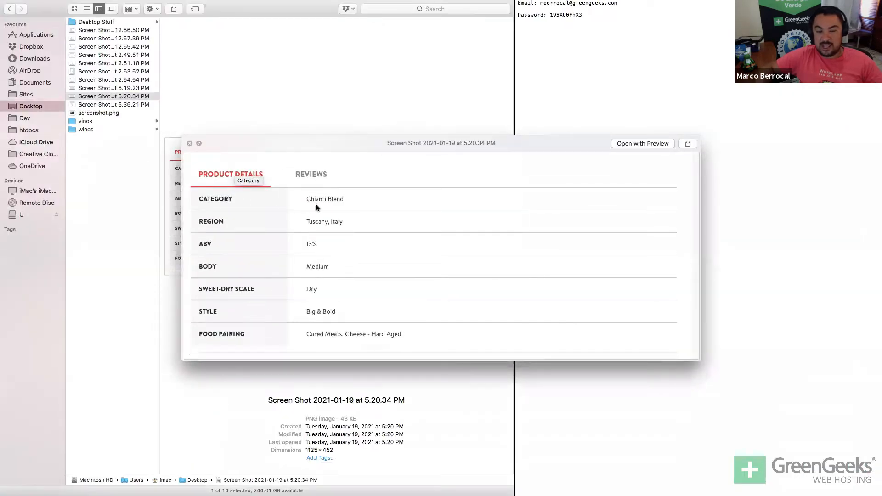
key(space)
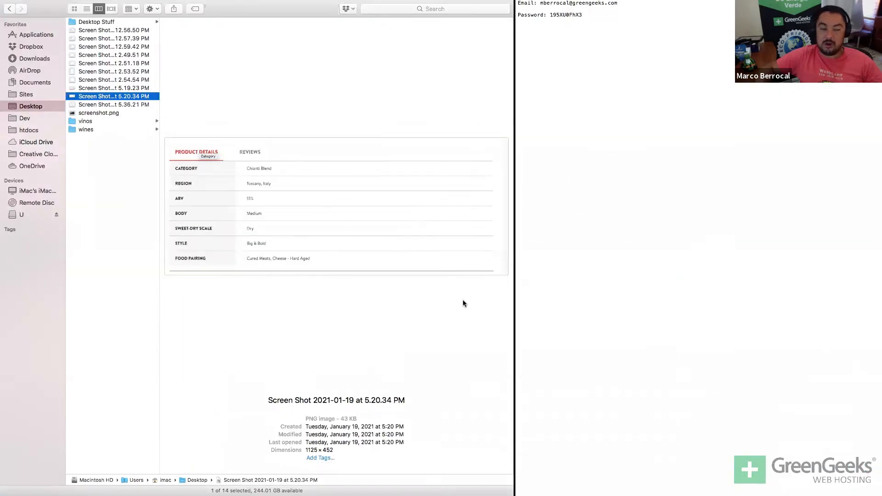
key(super+Tab)
scroll(810, 349, up, 5)
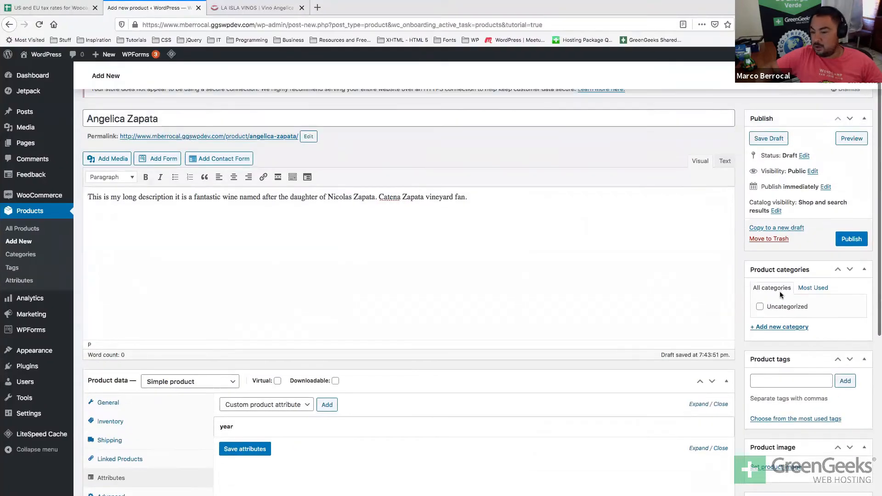
Create a new product category named 'Malbec' so it is ticked for the wine.
click(772, 327)
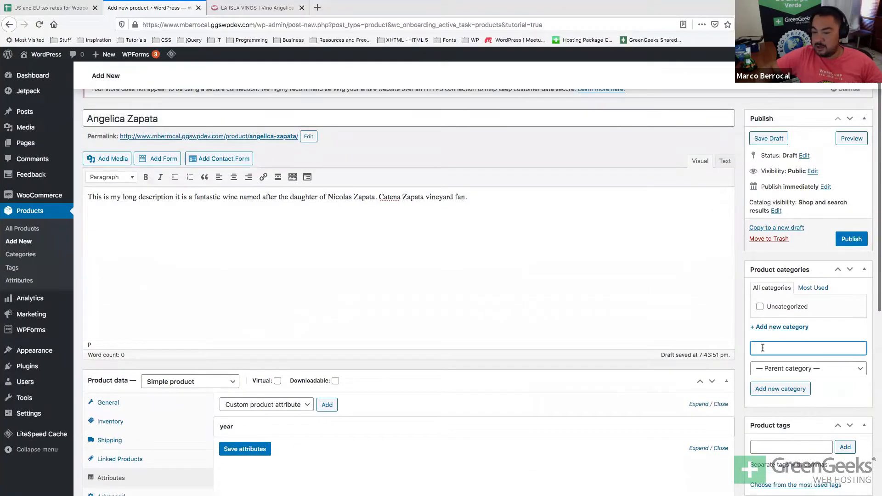
text(C)
key(BackSpace)
key(BackSpace)
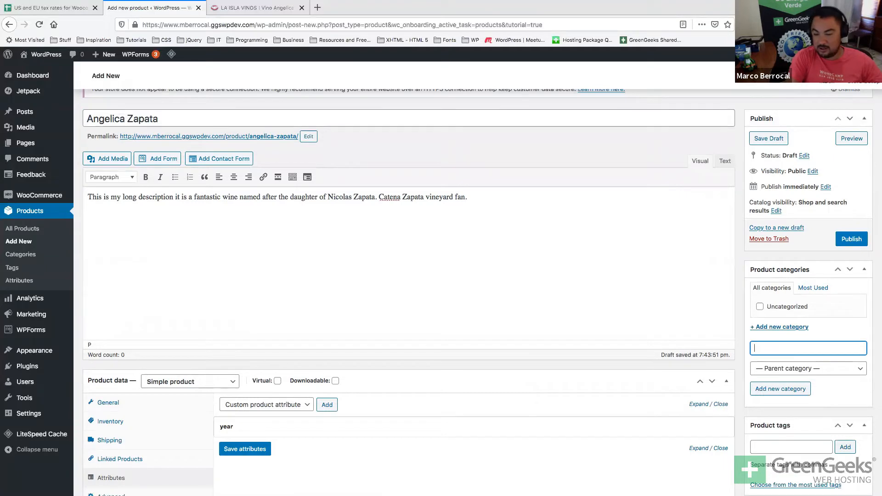
text(Malbec)
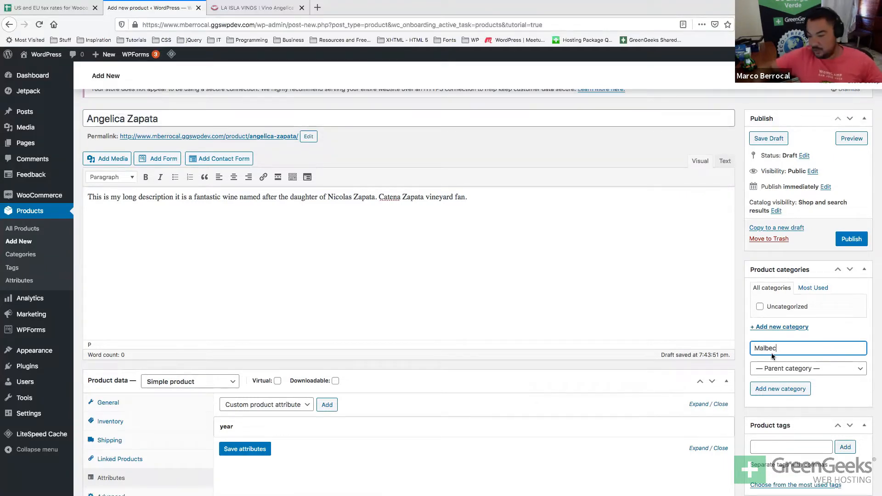
scroll(814, 317, down, 3)
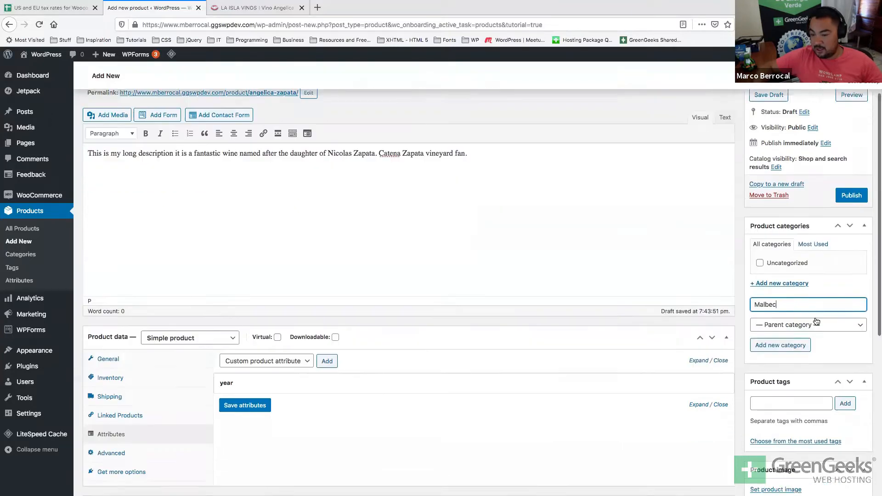
click(814, 317)
scroll(819, 235, up, 1)
scroll(820, 238, up, 1)
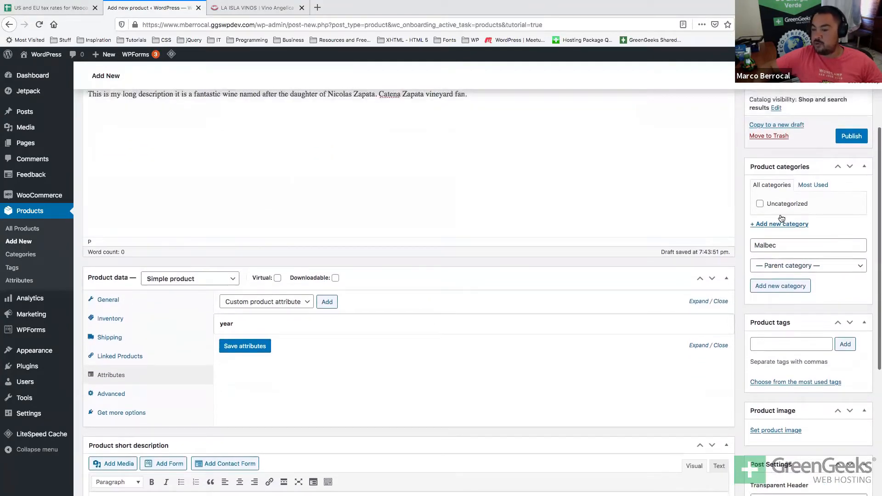
click(786, 246)
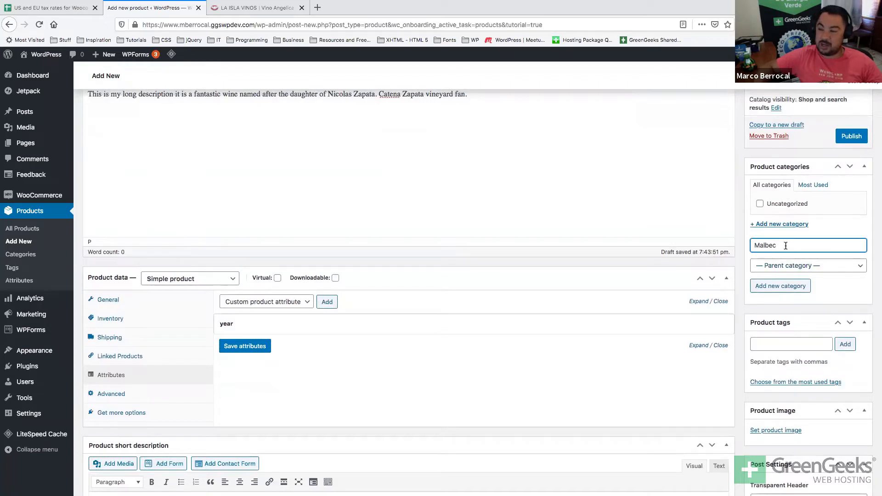
click(774, 284)
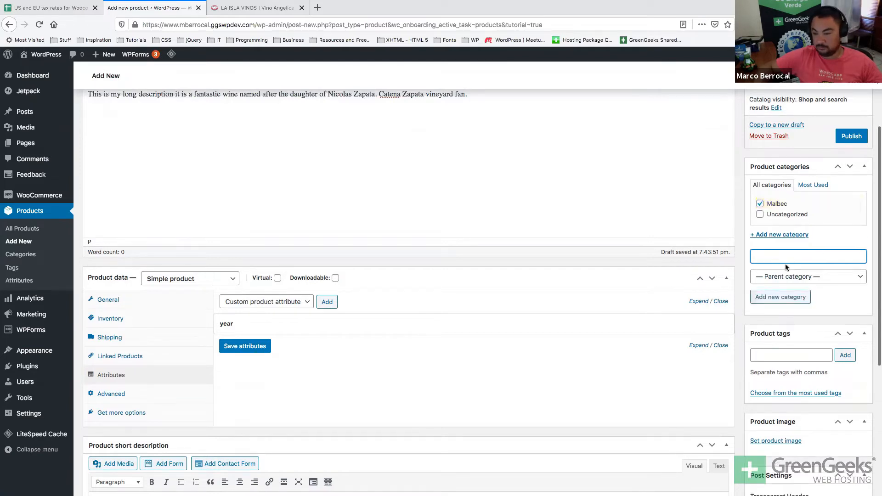
scroll(765, 221, down, 1)
scroll(766, 218, down, 5)
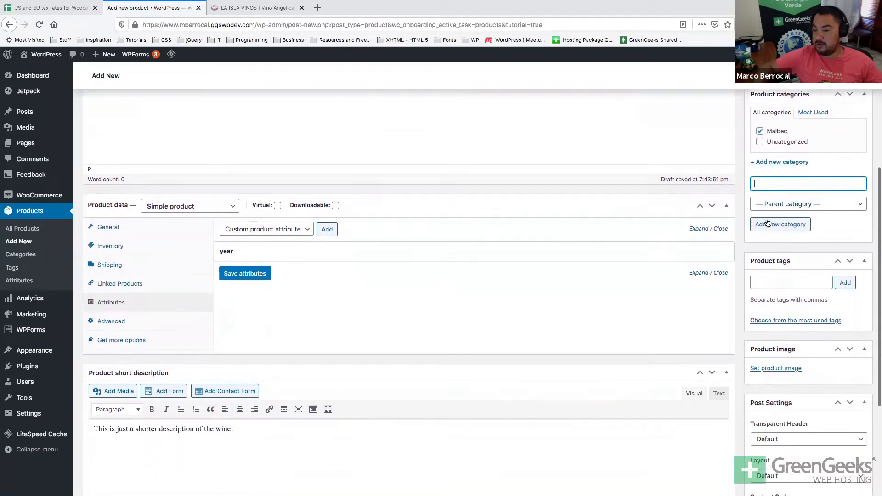
Upload the Angelica_Zapata bottle jpg and set it as the product image.
click(763, 310)
click(456, 258)
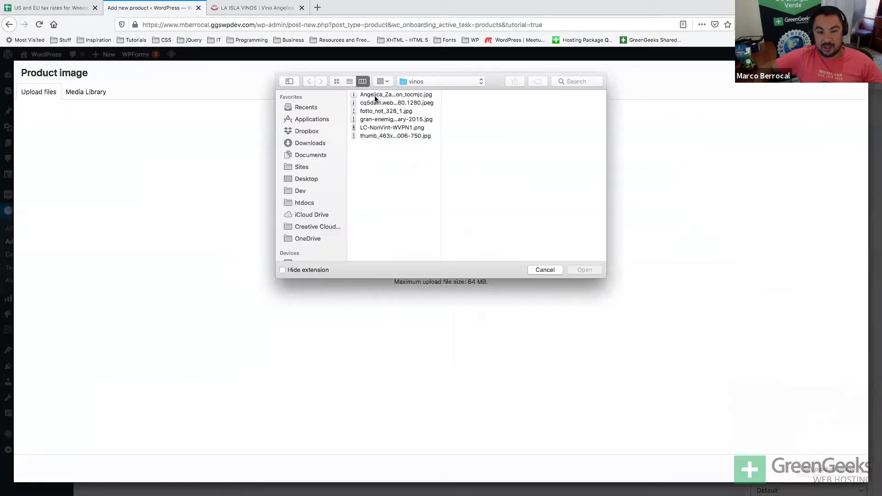
click(375, 95)
click(584, 270)
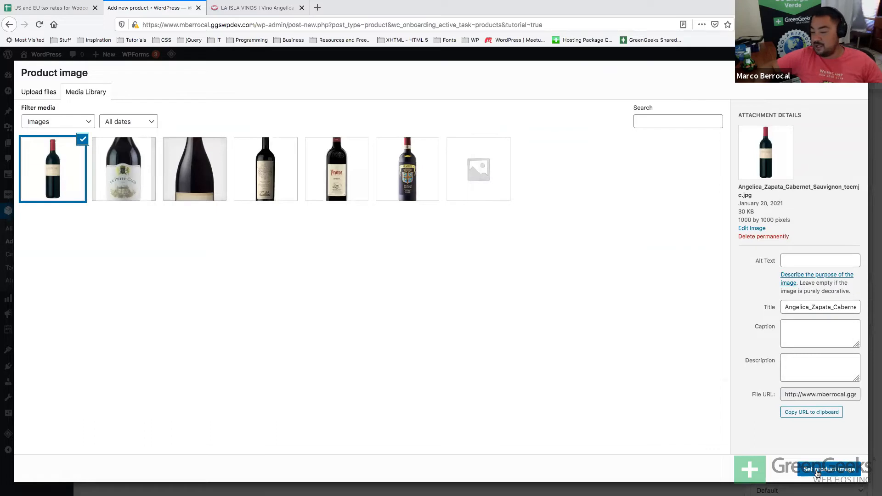
click(816, 470)
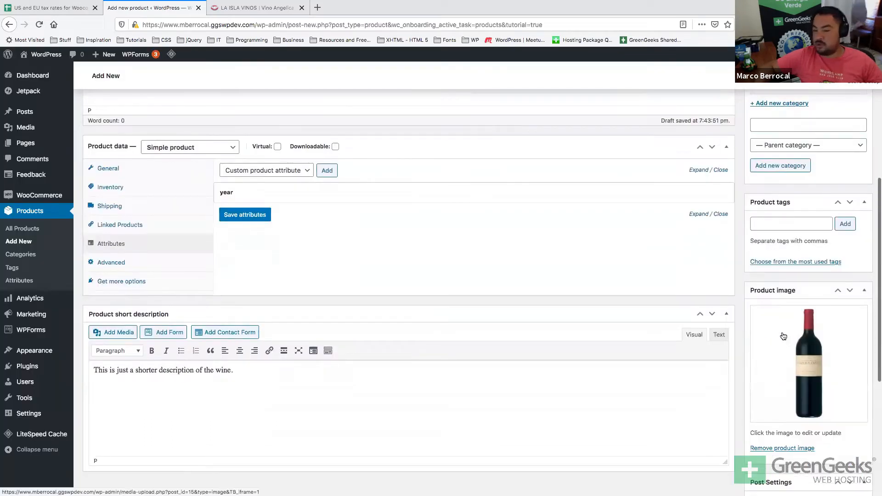
scroll(783, 337, down, 2)
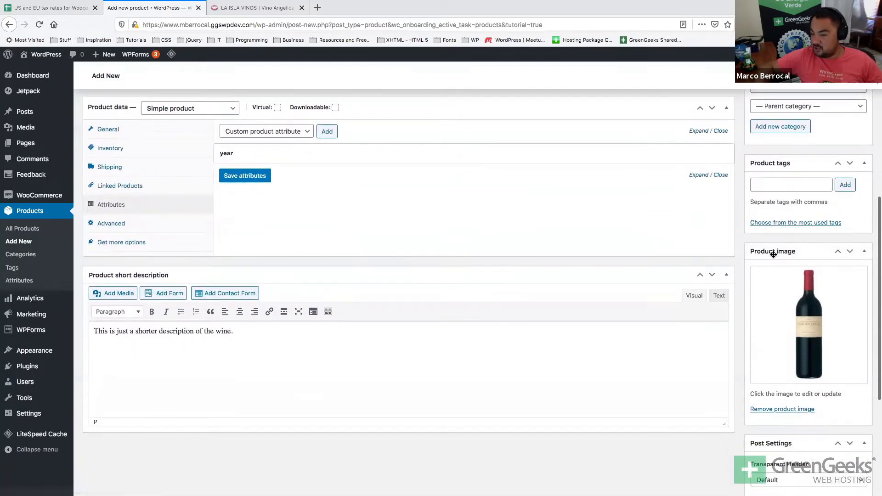
Leave the transparent header at Default and collapse the post layout settings.
click(774, 254)
click(773, 254)
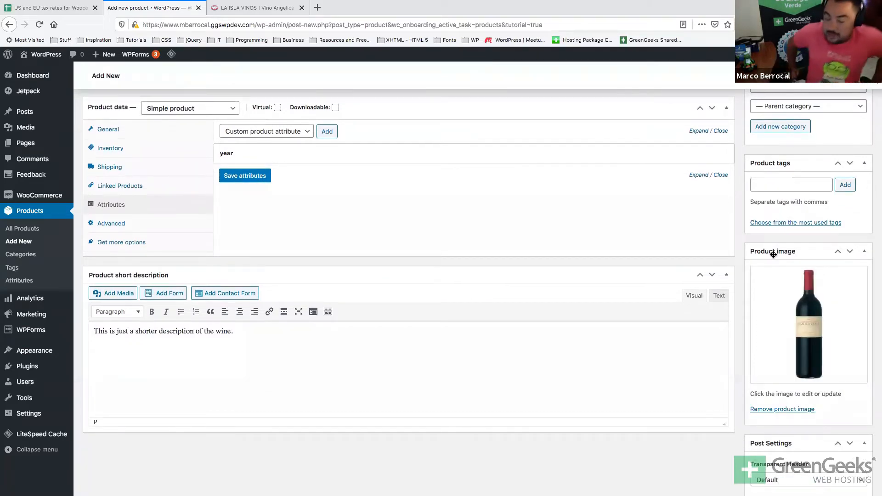
scroll(781, 255, down, 5)
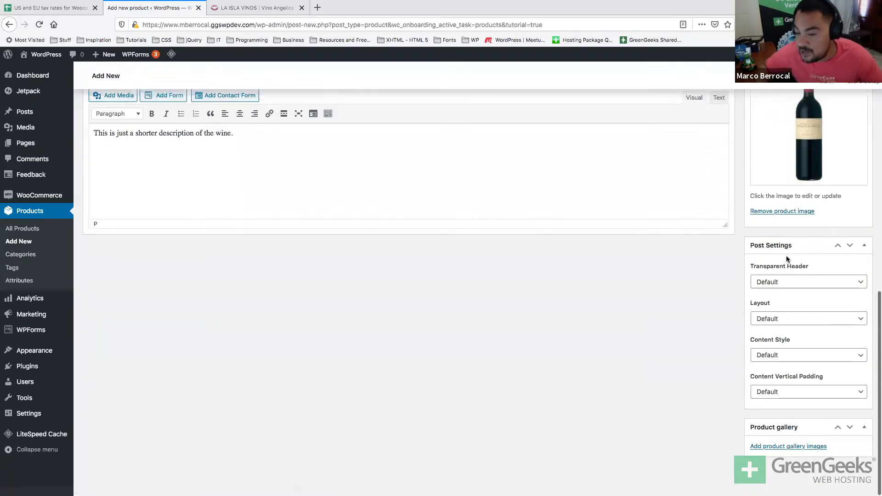
click(790, 284)
click(790, 261)
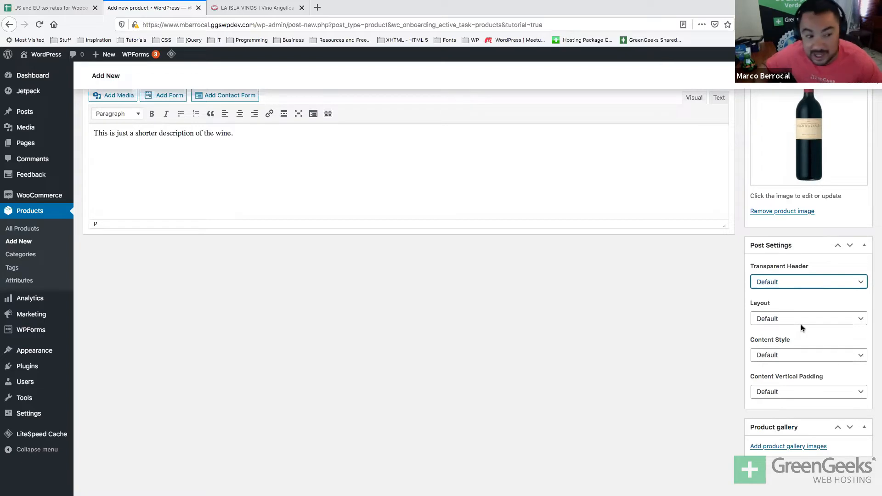
scroll(800, 324, up, 1)
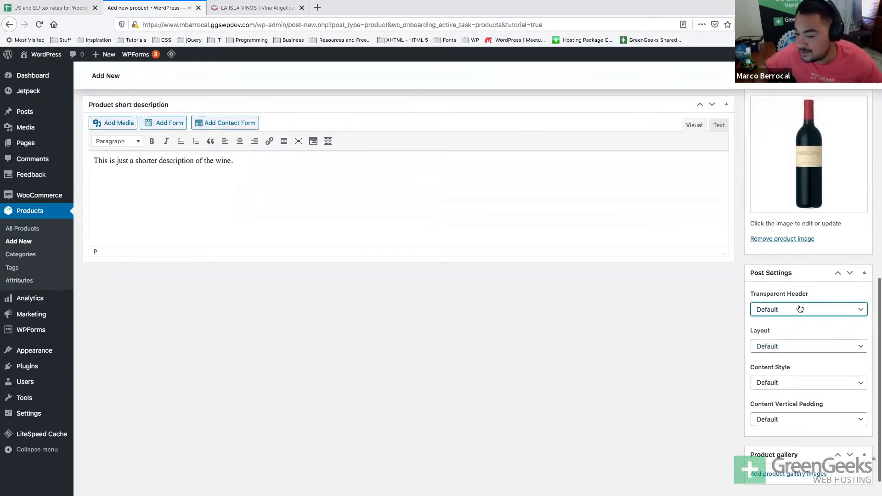
click(863, 273)
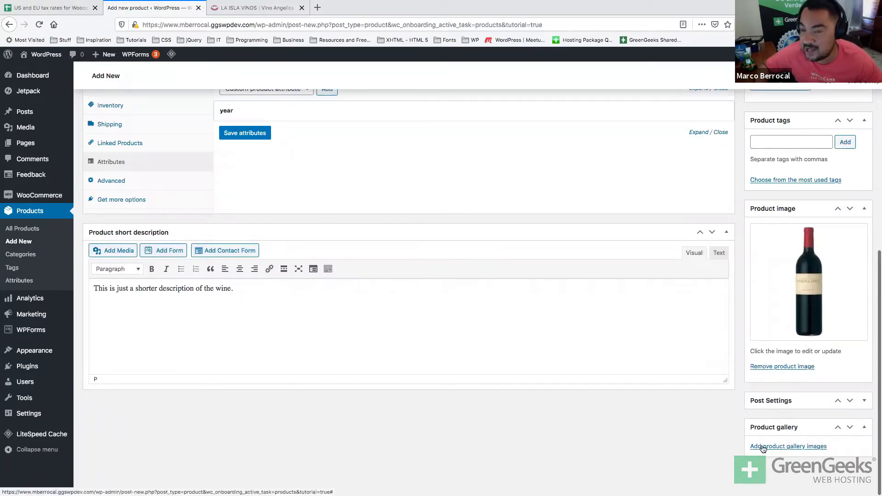
Glance at the La Isla Vinos tab, then open Product data's Advanced tab.
click(266, 7)
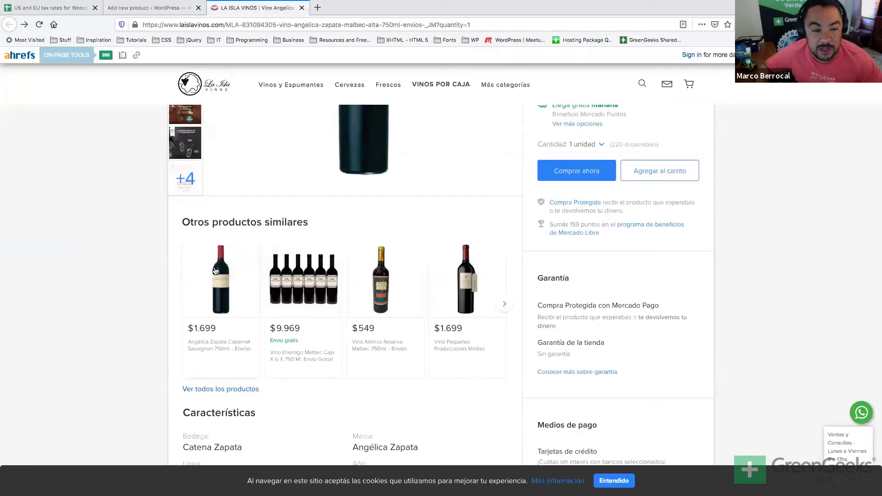
scroll(214, 271, up, 5)
mouse_move(178, 230)
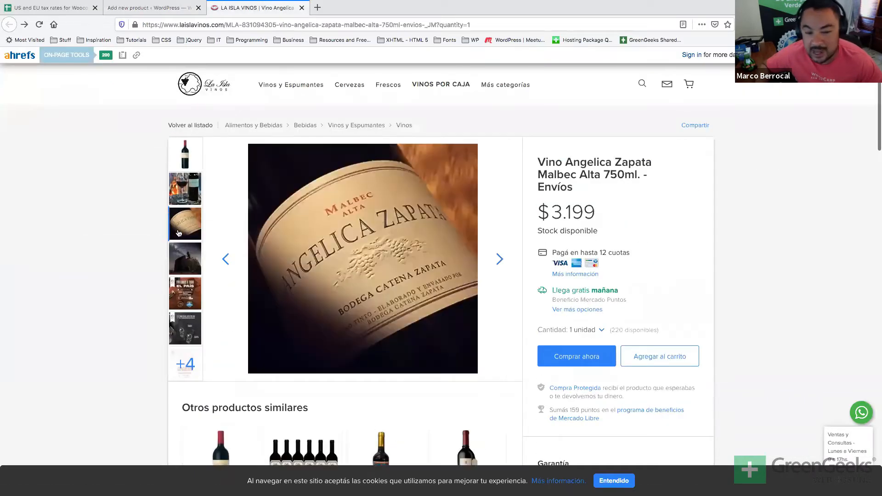
mouse_move(180, 269)
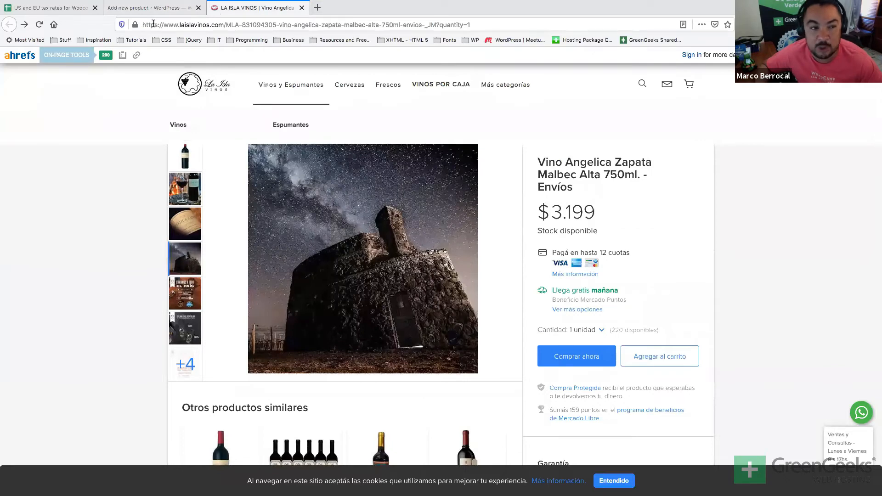
click(150, 13)
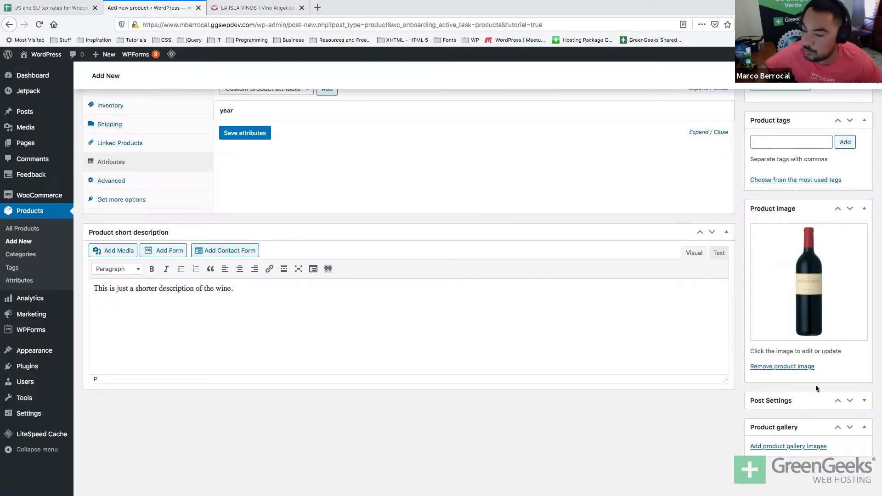
scroll(833, 398, down, 1)
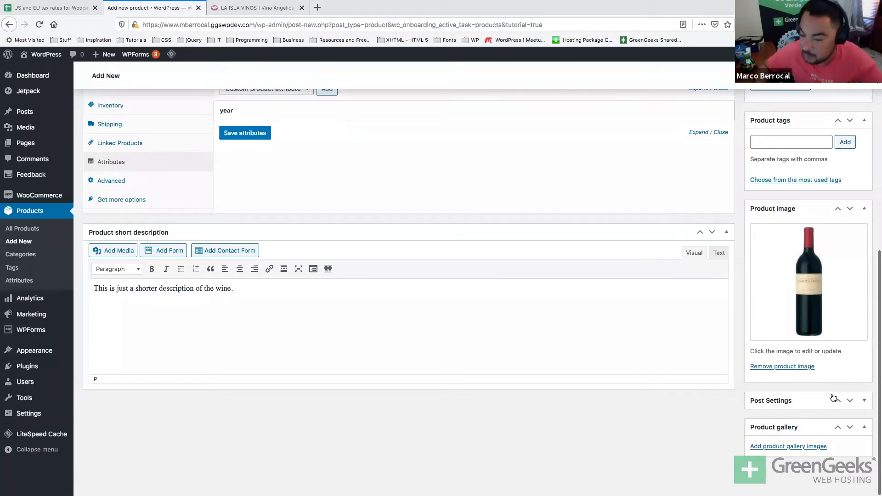
scroll(692, 339, up, 5)
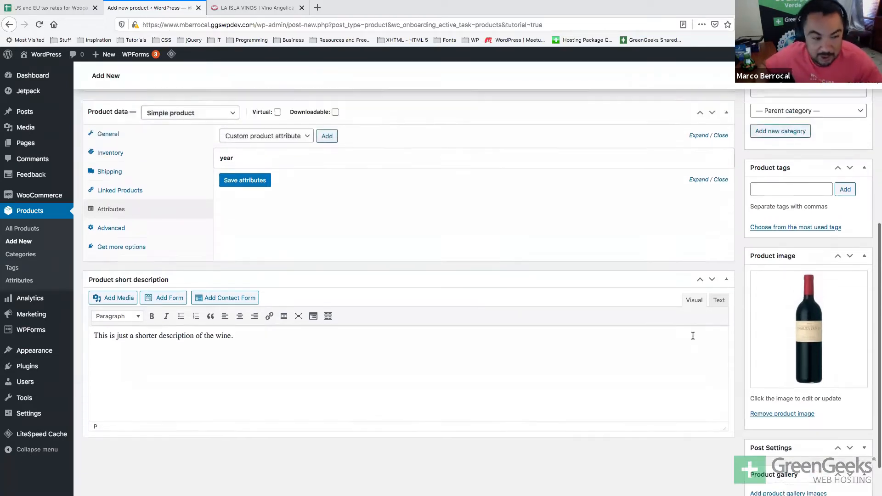
scroll(692, 339, up, 6)
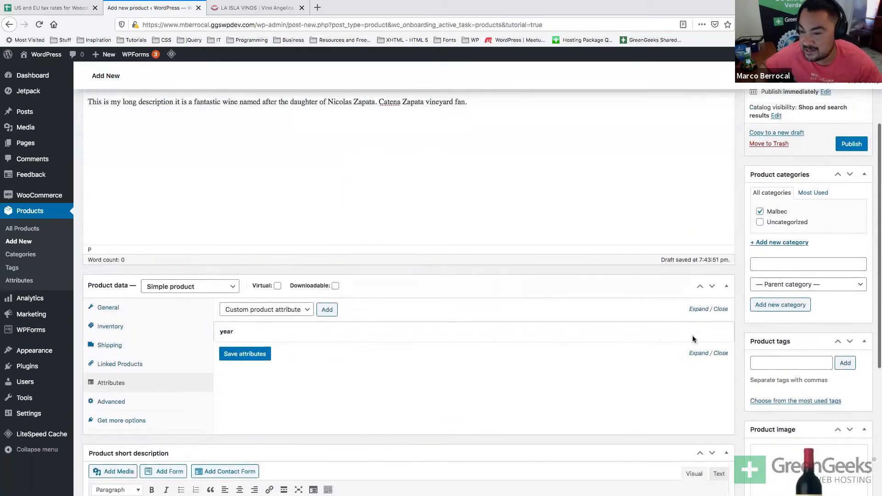
scroll(692, 338, down, 5)
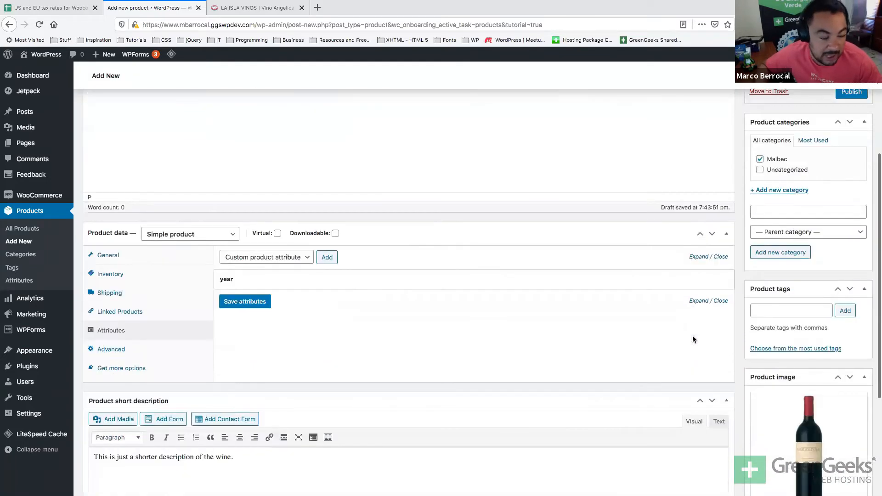
click(111, 349)
Fill the Advanced tab's Purchase note with 'Hey we hope you enjoy this bottle. Carefully selected'.
scroll(351, 225, down, 2)
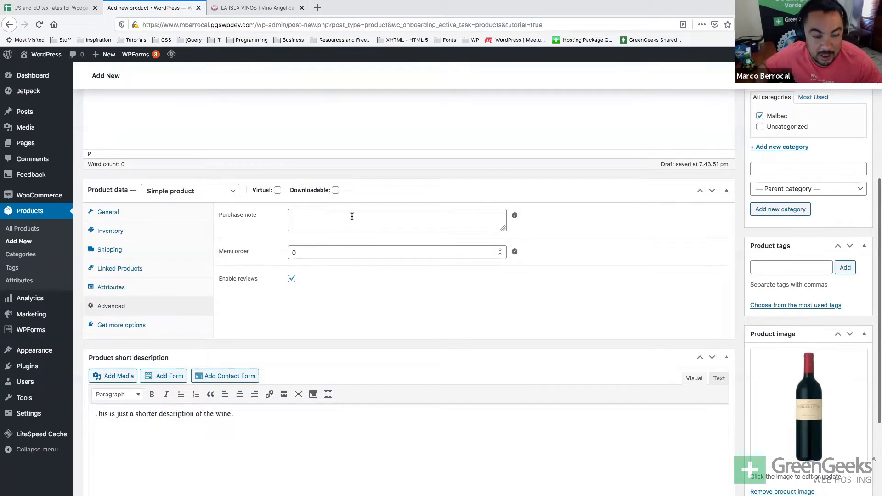
click(347, 217)
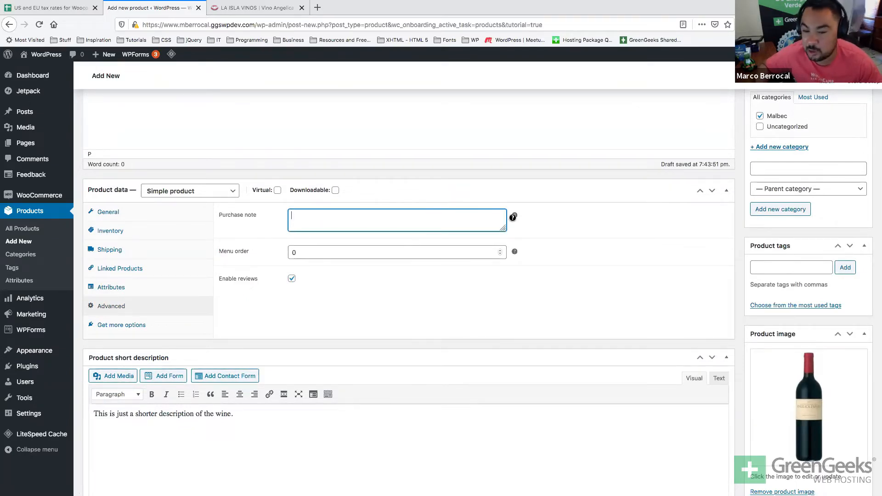
mouse_move(515, 220)
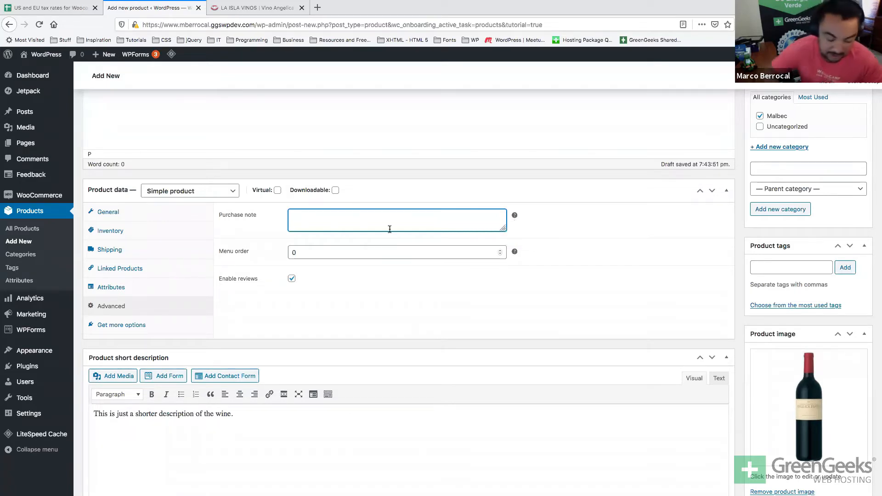
text(Hey)
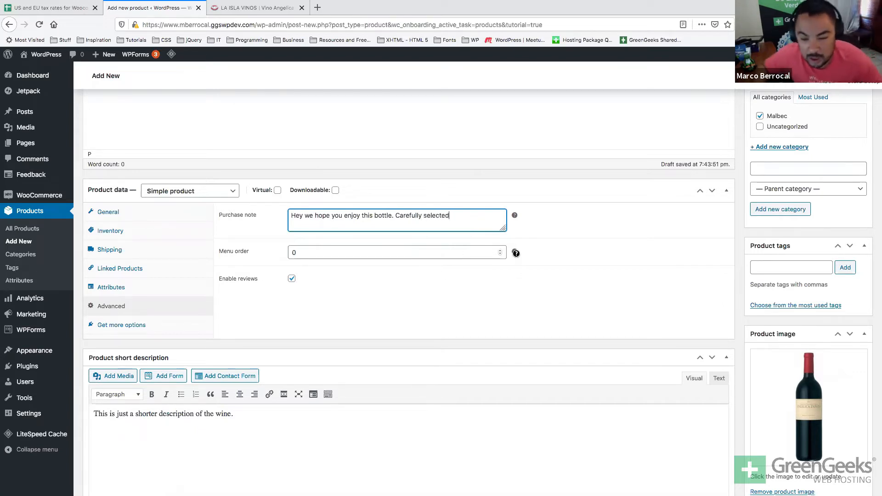
mouse_move(515, 253)
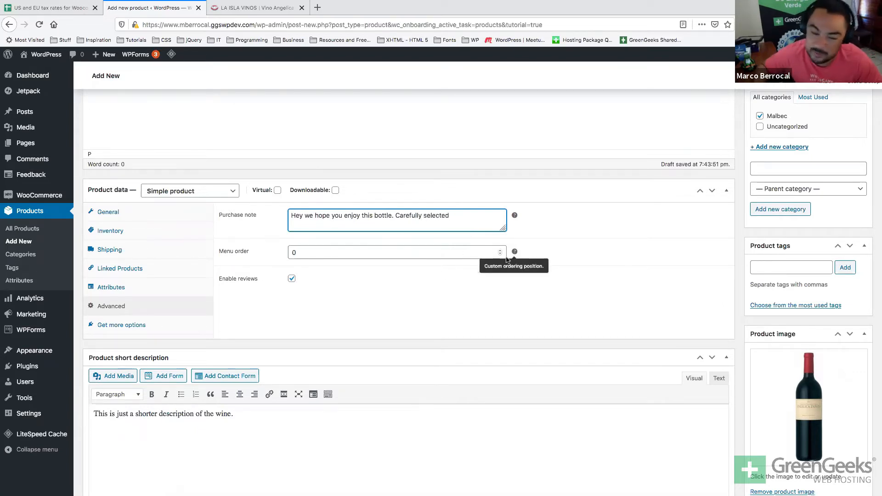
click(411, 294)
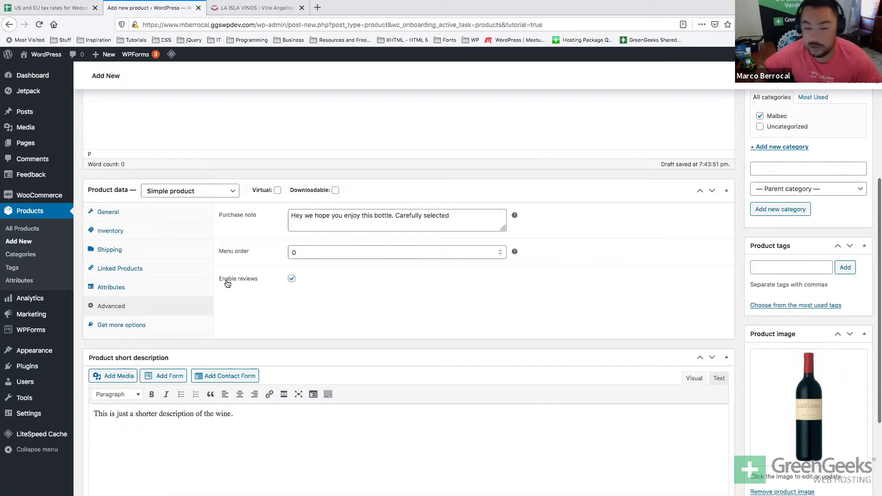
scroll(227, 284, up, 3)
scroll(243, 285, down, 4)
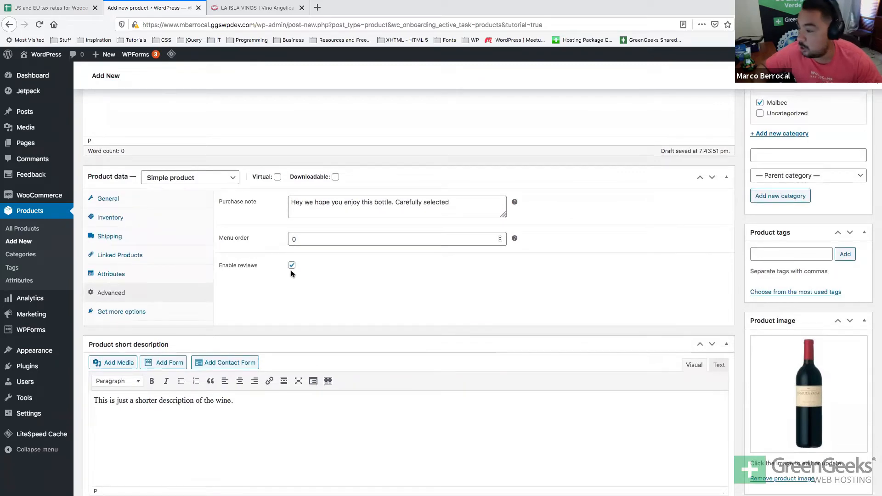
scroll(291, 271, up, 5)
scroll(291, 271, up, 5)
scroll(290, 271, down, 5)
scroll(291, 270, down, 3)
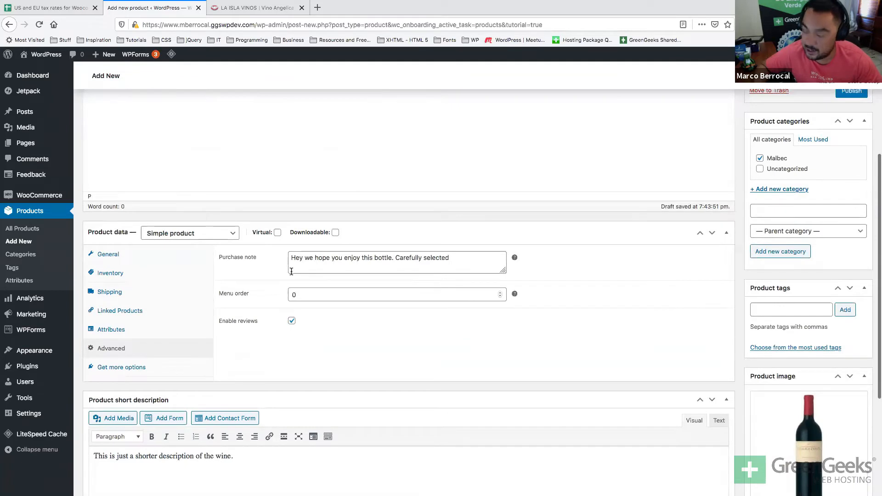
scroll(290, 271, down, 1)
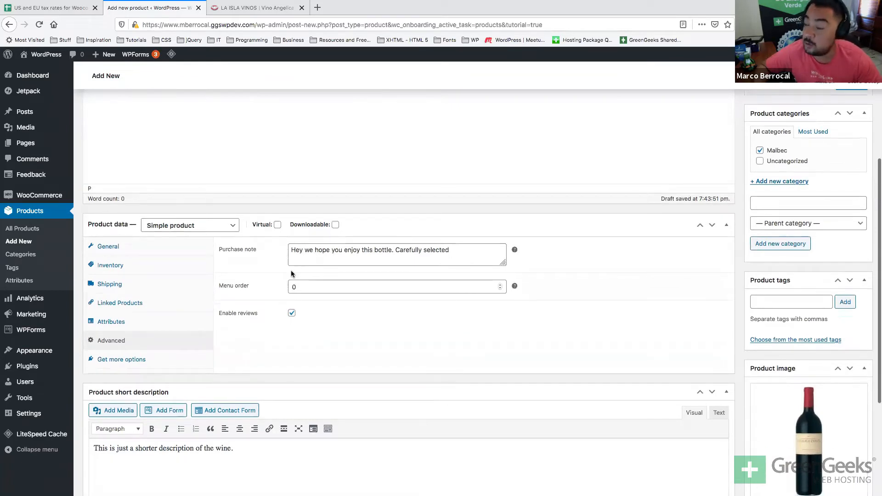
scroll(290, 271, down, 1)
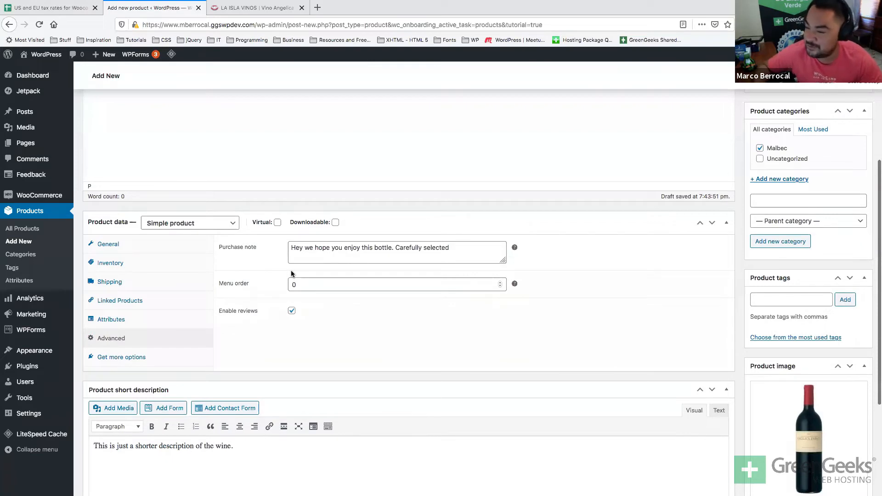
scroll(291, 273, down, 2)
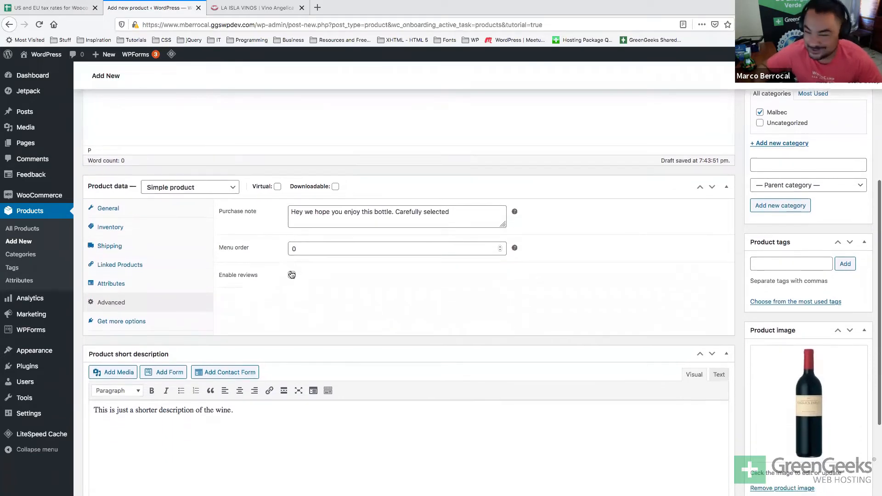
Open Get more options to browse extensions like One Page Checkout and Name Your Price.
click(129, 324)
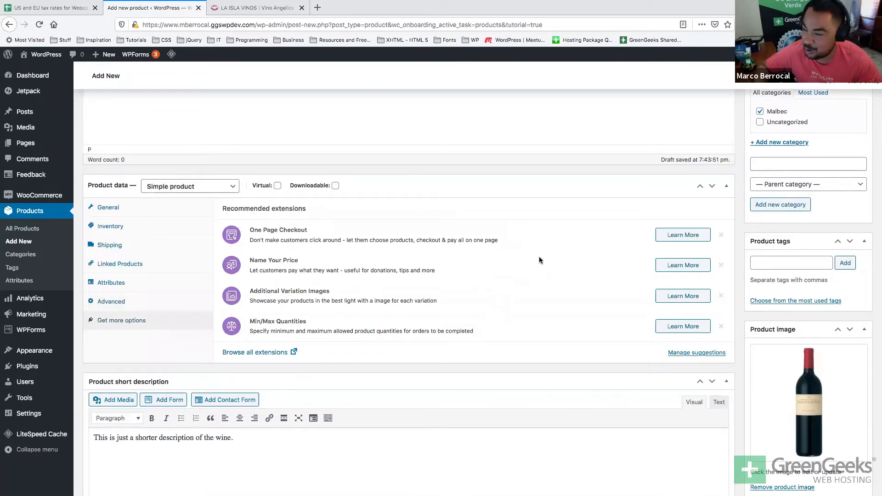
scroll(538, 260, down, 1)
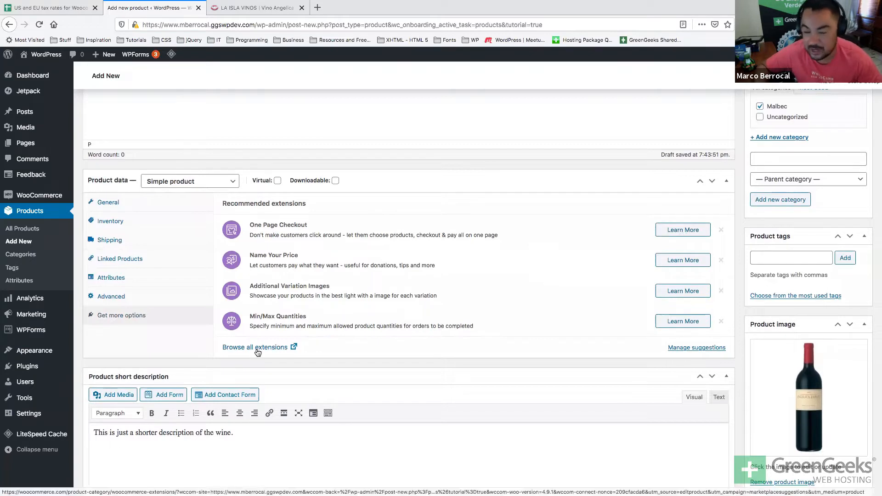
scroll(256, 350, up, 3)
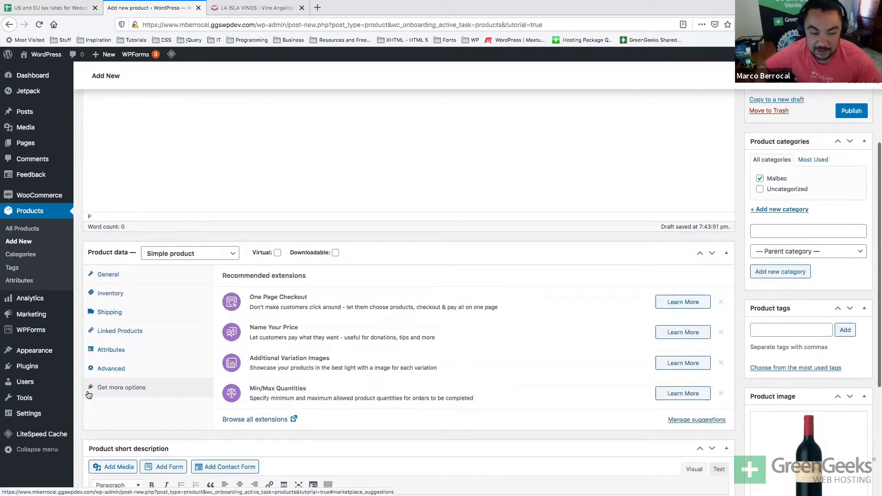
scroll(88, 391, down, 1)
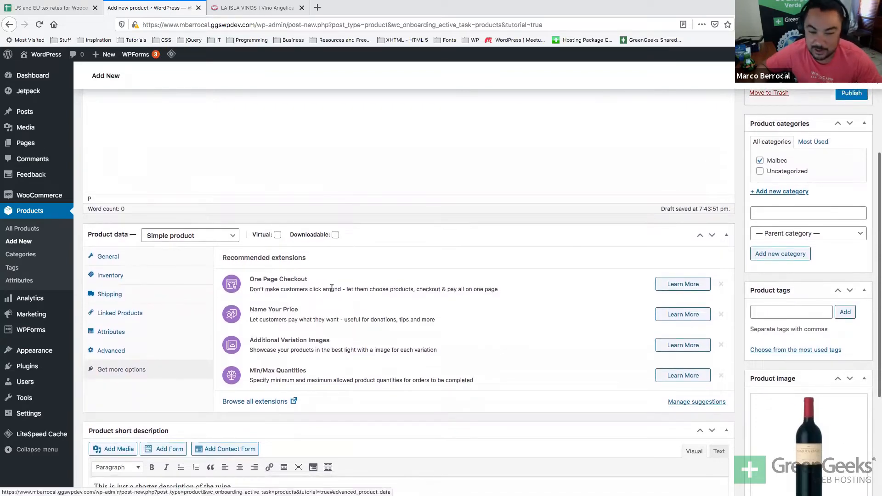
Publish the Angelica Zapata wine from the Publish box, confirming 'Product published'.
scroll(357, 326, down, 7)
scroll(357, 333, up, 9)
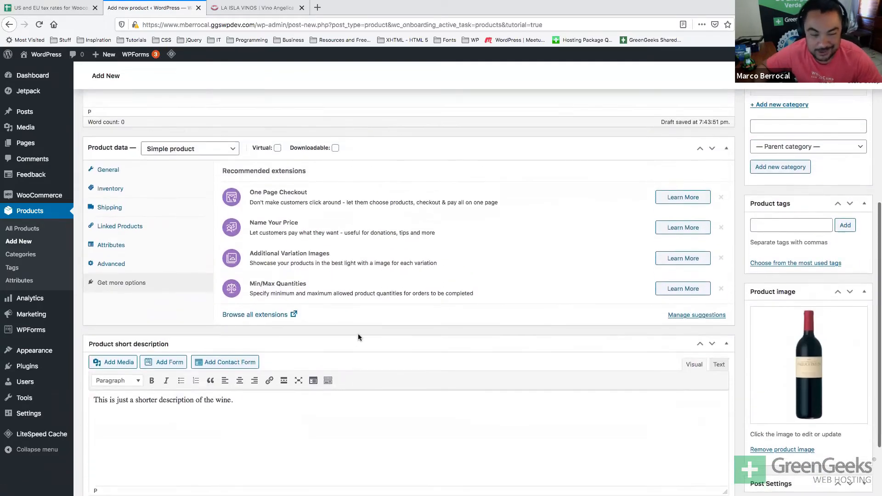
scroll(358, 334, up, 6)
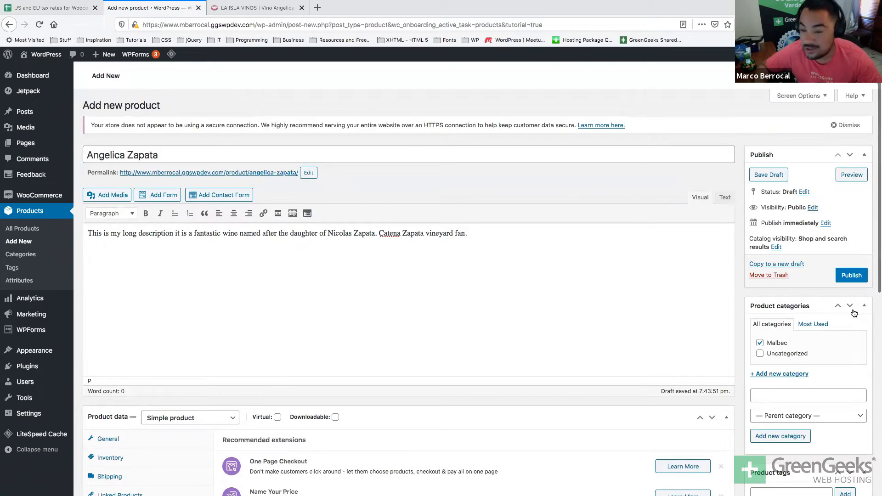
scroll(853, 312, down, 15)
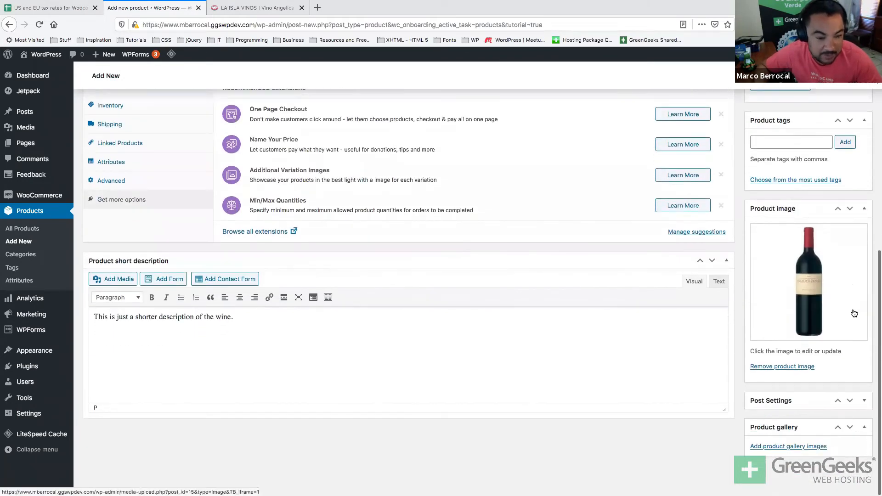
scroll(854, 308, up, 12)
scroll(854, 299, up, 3)
click(851, 275)
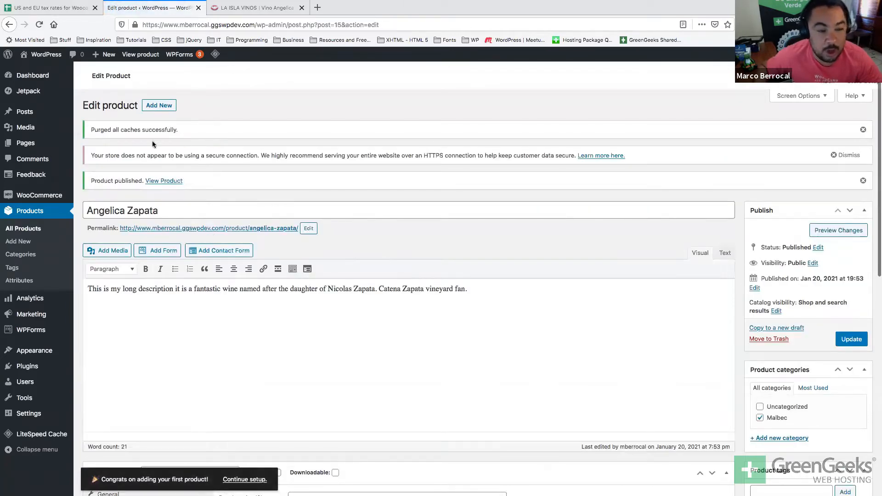
mouse_move(14, 145)
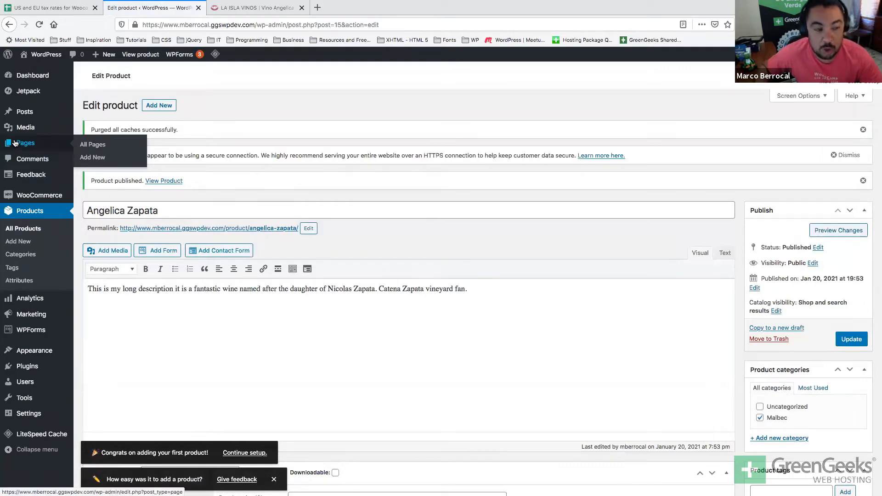
Stay on the editor, update the Angelica Zapata product, then open the Pages list.
click(15, 143)
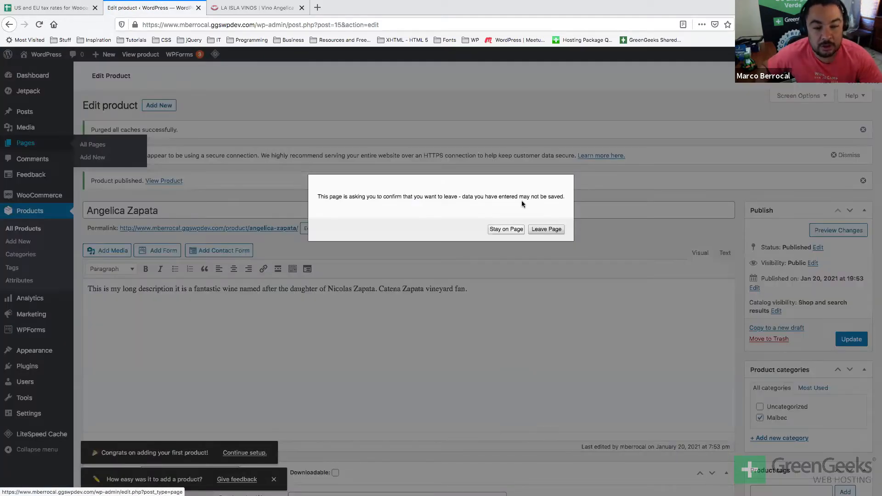
click(497, 230)
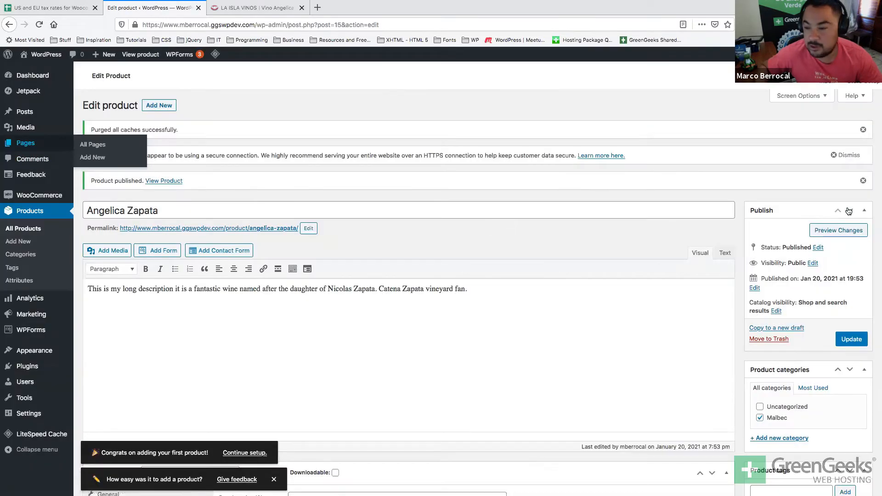
click(852, 340)
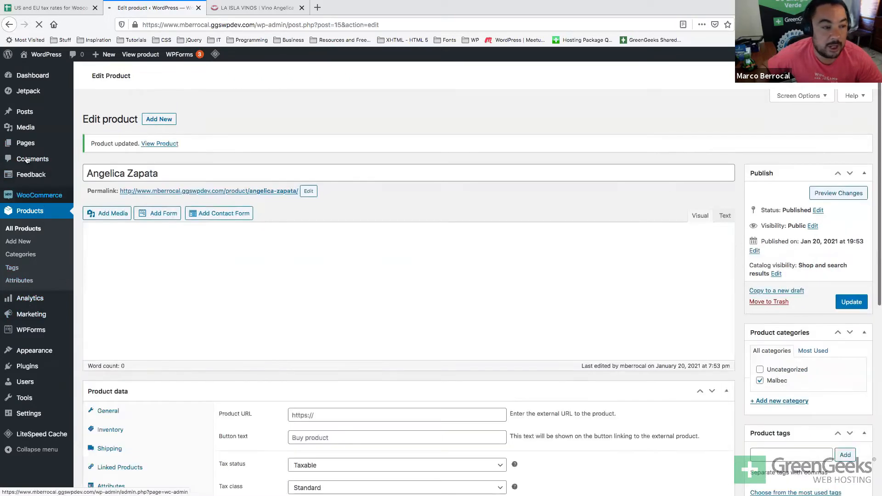
mouse_move(20, 143)
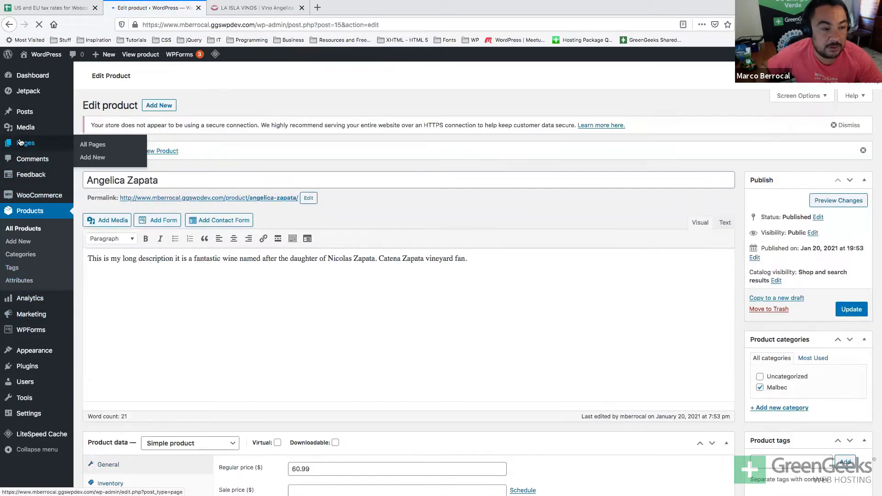
click(20, 143)
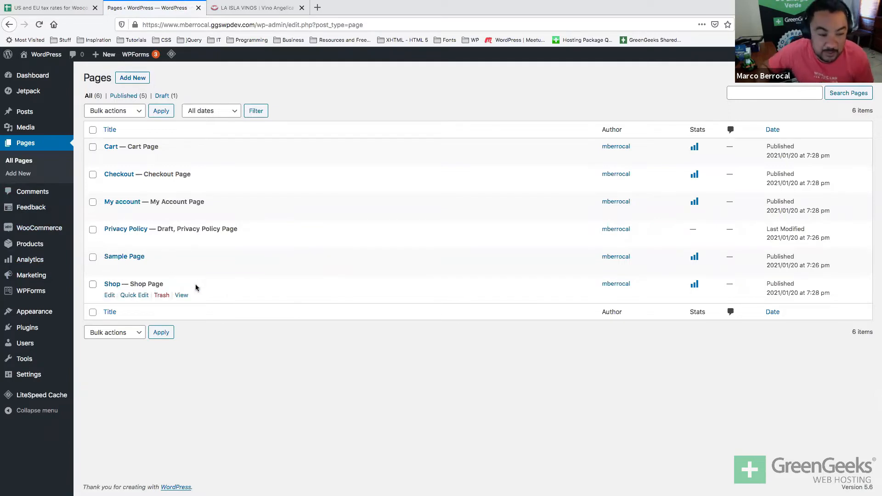
Review the Pages list entries: Shop, My account and the draft Privacy Policy.
triple_click(160, 280)
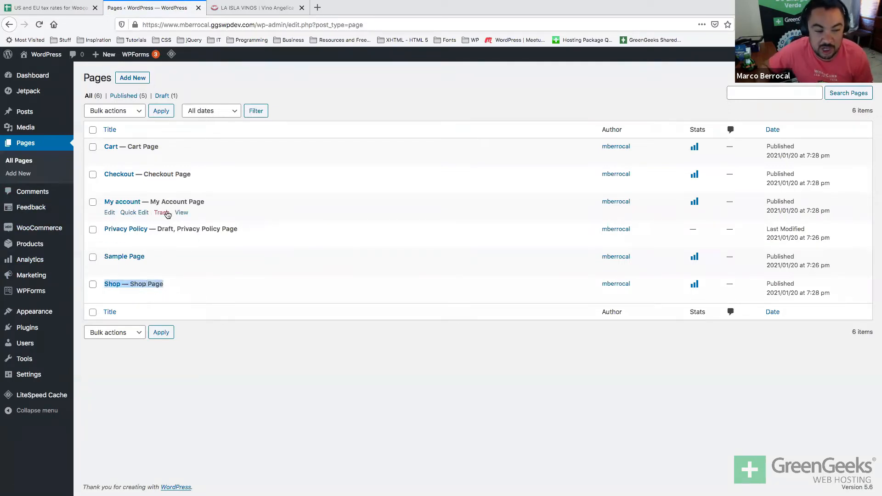
double_click(165, 229)
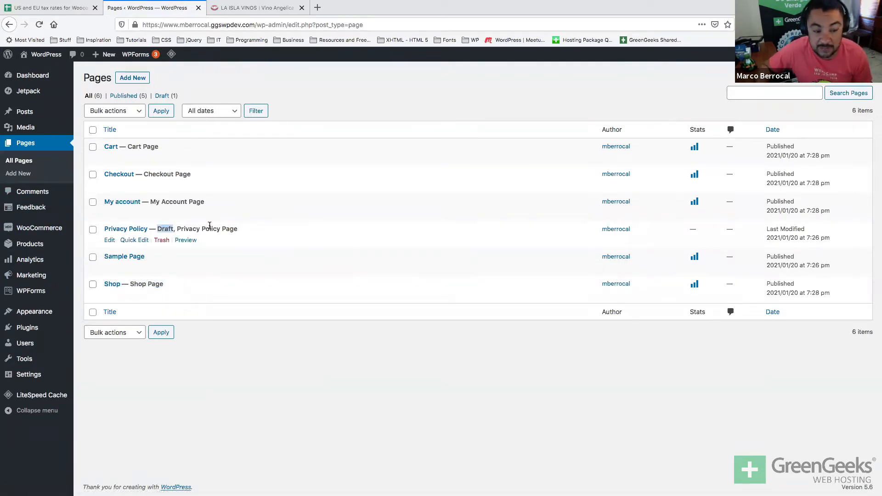
triple_click(209, 226)
double_click(166, 229)
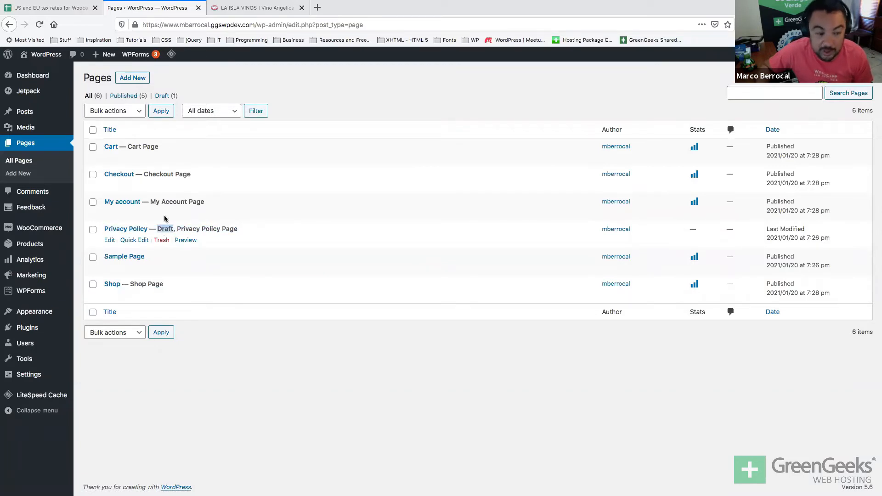
double_click(167, 202)
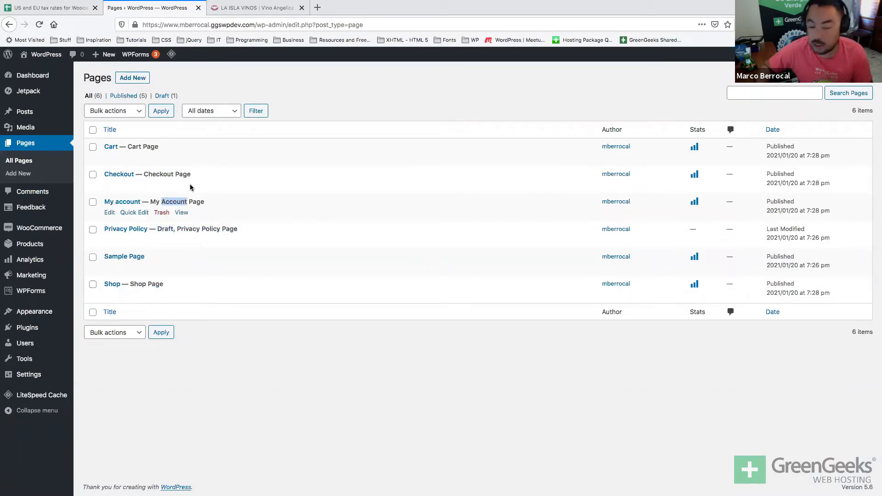
View the live site's front page, showing the Hello world! post, in a new tab, then close it.
middle_click(32, 71)
click(249, 8)
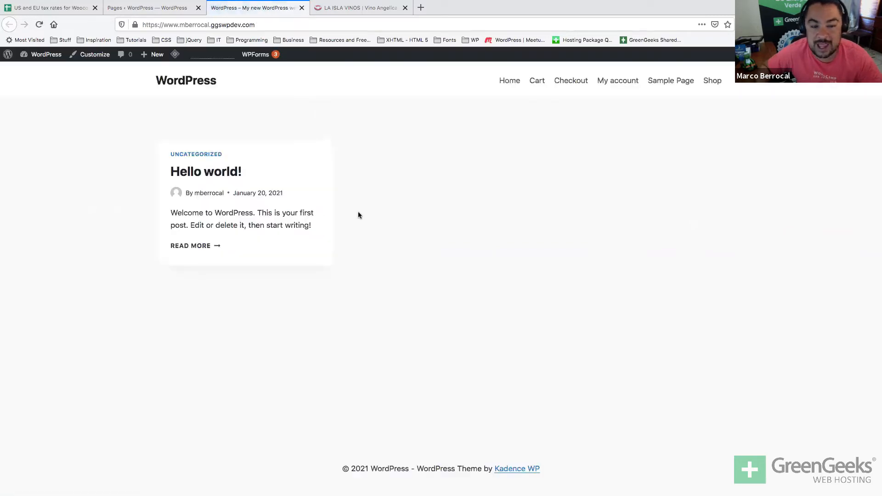
key(ctrl+w)
Create a new page titled 'Home Page' with the body text 'home is where the heart is. Buy my wine!!'.
click(123, 79)
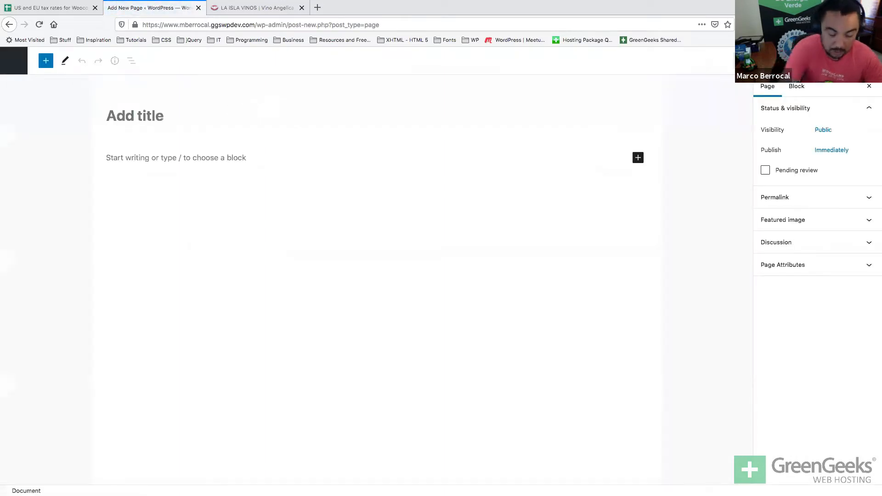
text(Home Page)
key(Return)
text(home is where the heart)
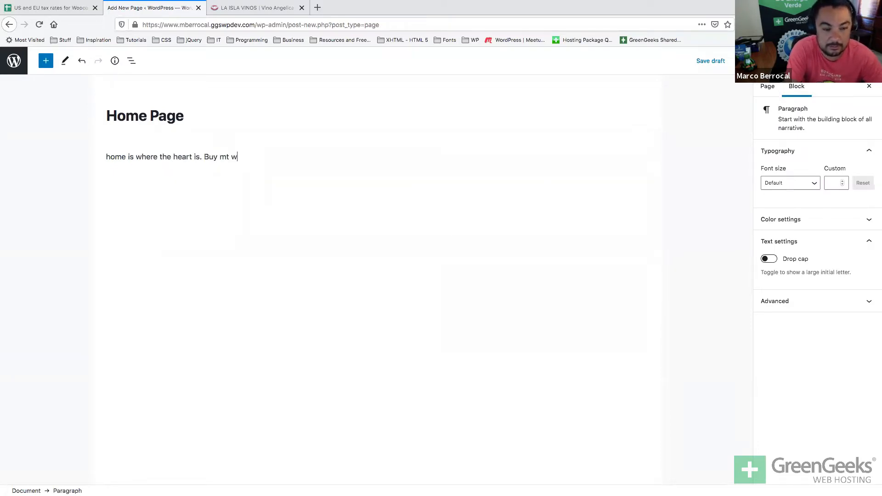
text(is. Buy my wine!!)
key(Return)
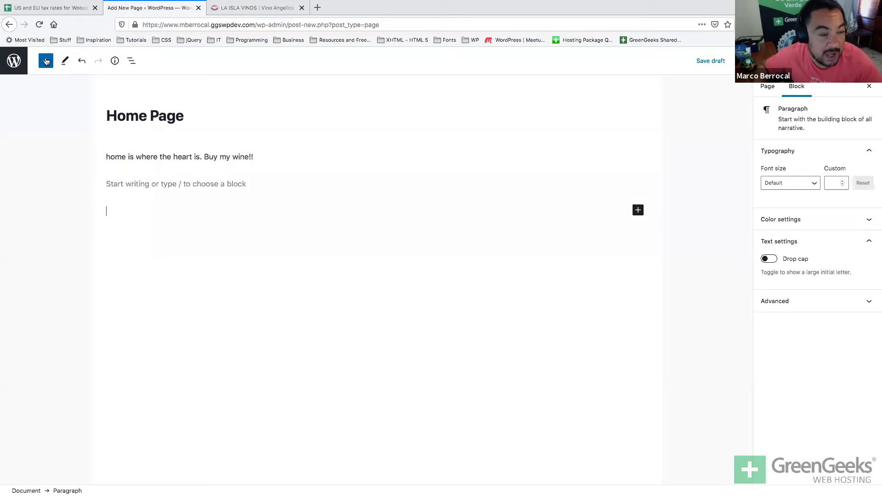
click(46, 60)
Insert a WooCommerce Newest Products block showing Angelica Zapata below the intro text, then publish.
scroll(132, 206, down, 5)
scroll(131, 207, down, 15)
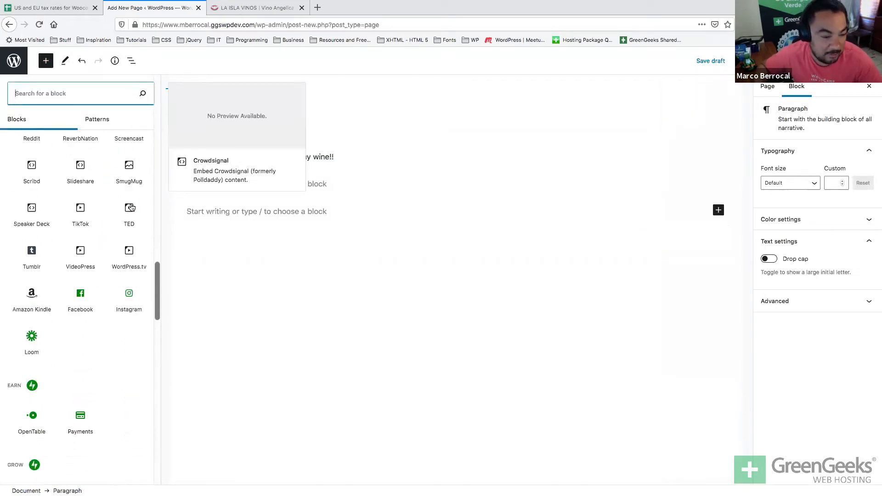
scroll(131, 206, down, 5)
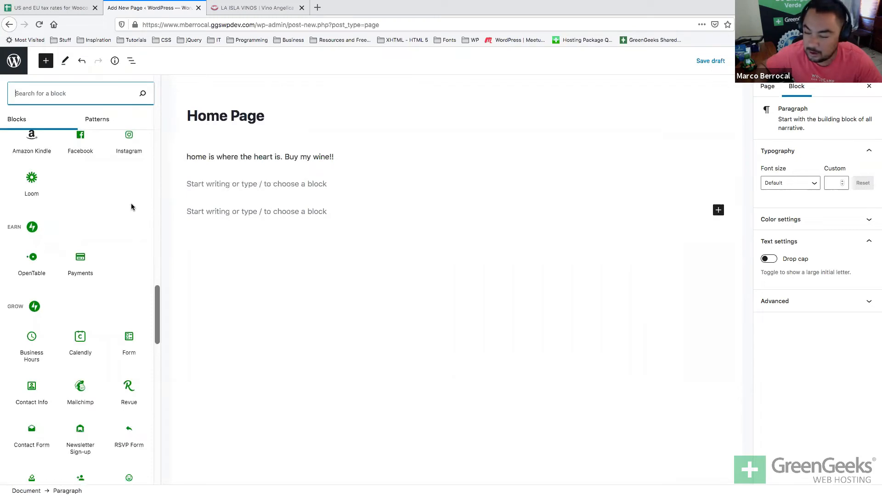
scroll(132, 207, down, 12)
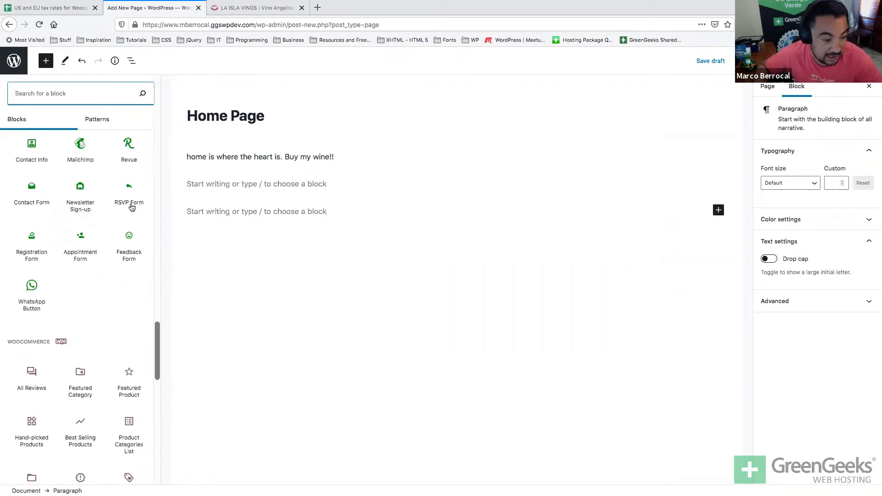
scroll(132, 208, down, 4)
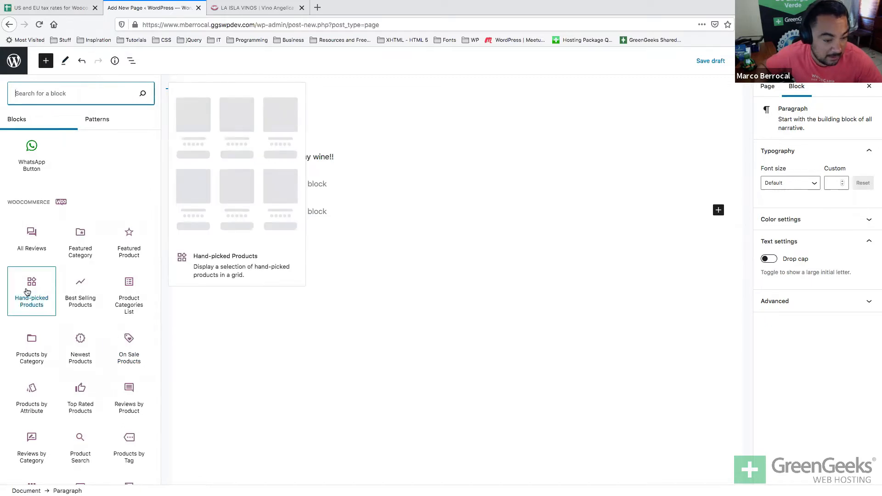
click(81, 347)
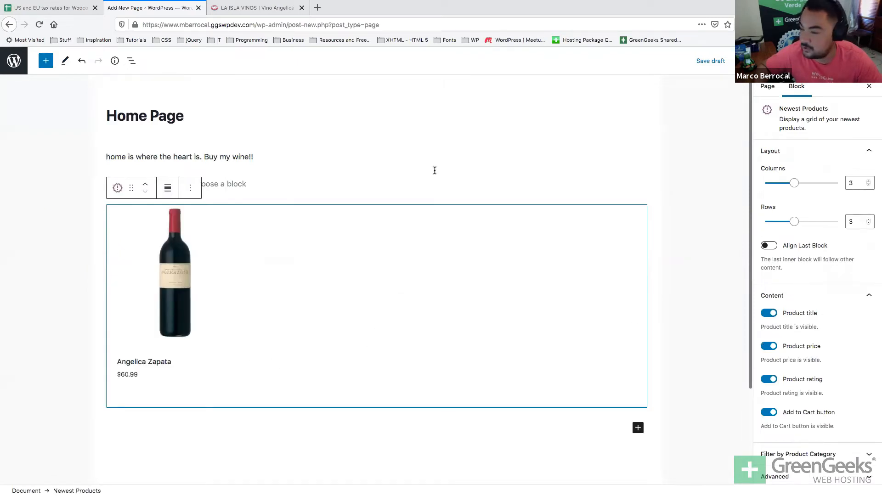
click(421, 158)
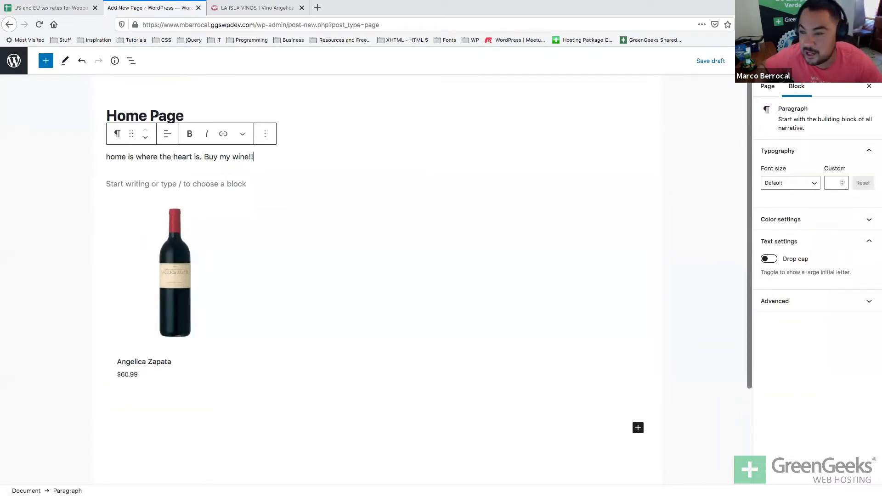
click(793, 61)
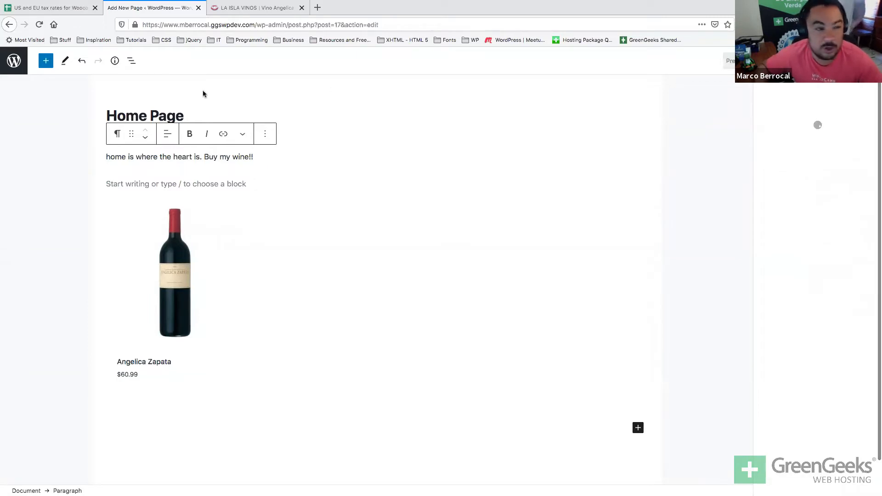
Set Reading settings to a static homepage 'Home Page', save, and view the live site.
click(6, 66)
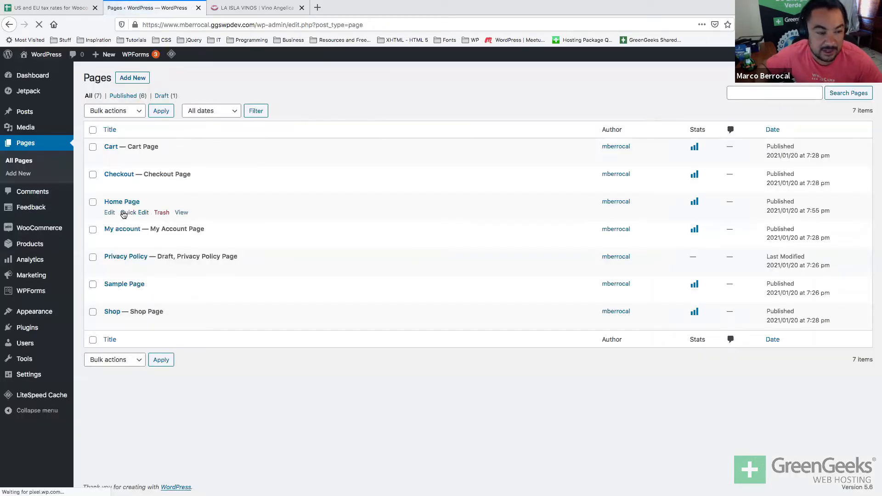
mouse_move(26, 379)
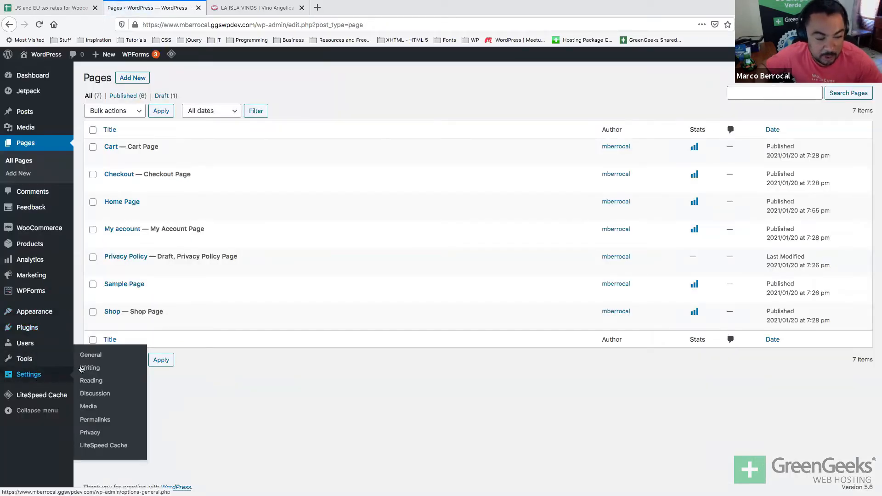
click(90, 382)
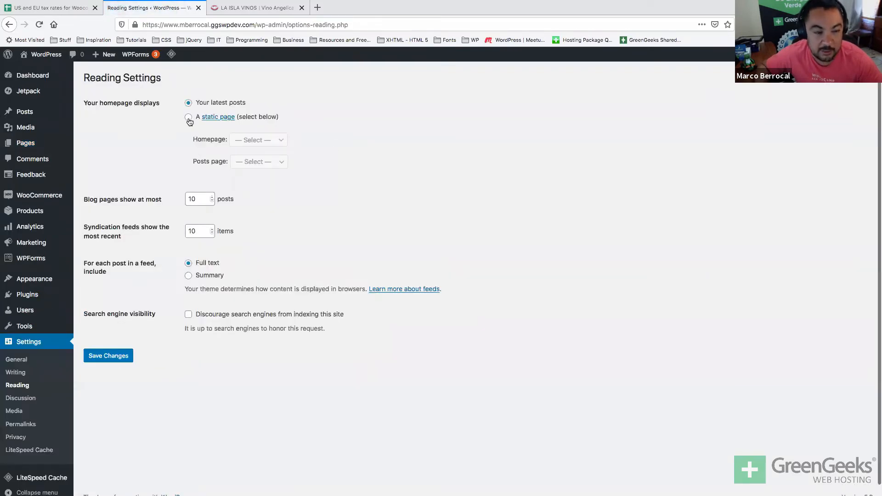
click(188, 117)
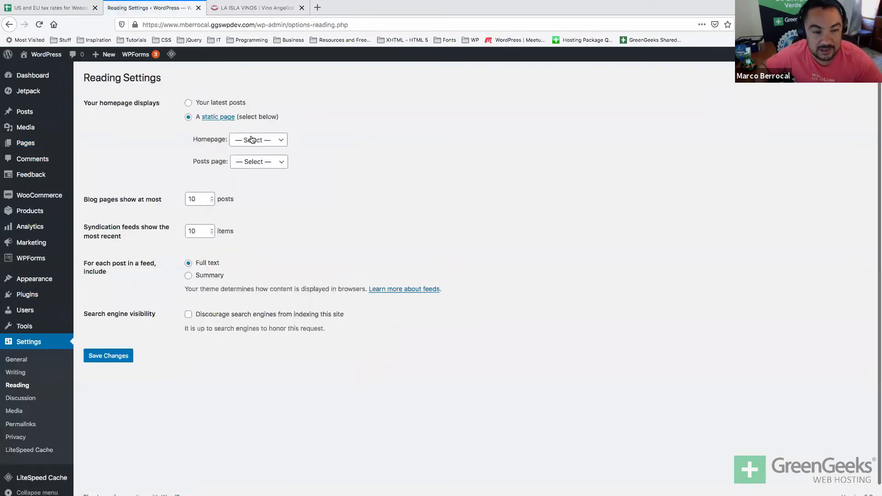
click(252, 140)
click(253, 165)
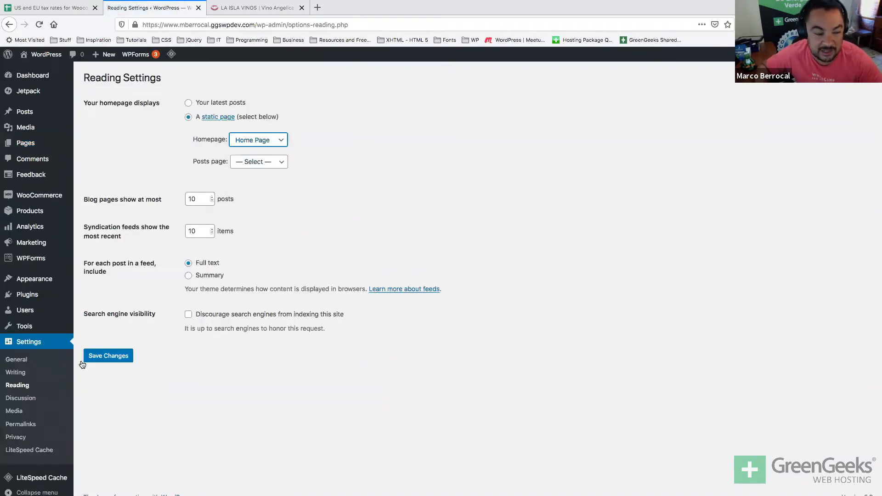
click(108, 356)
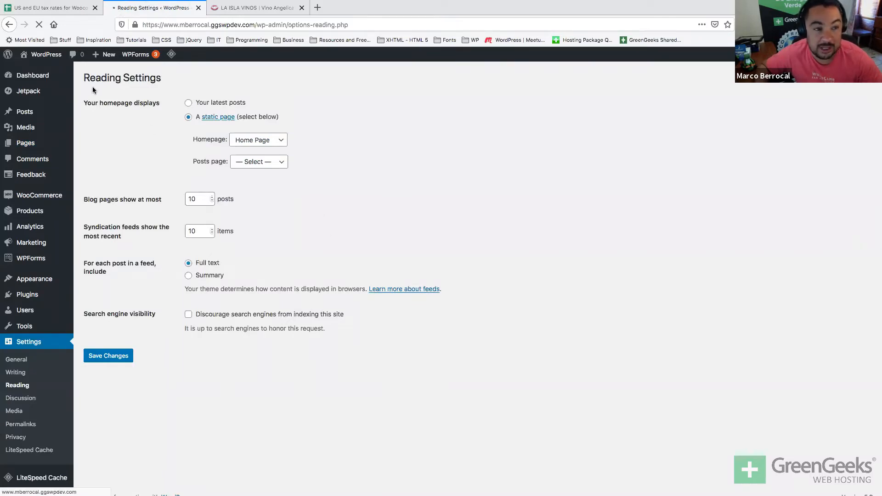
mouse_move(41, 55)
click(34, 71)
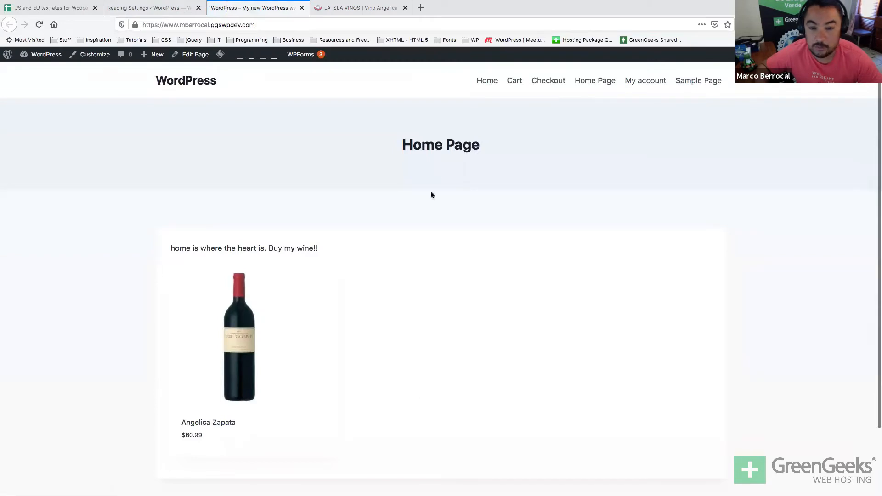
double_click(271, 248)
scroll(248, 285, down, 2)
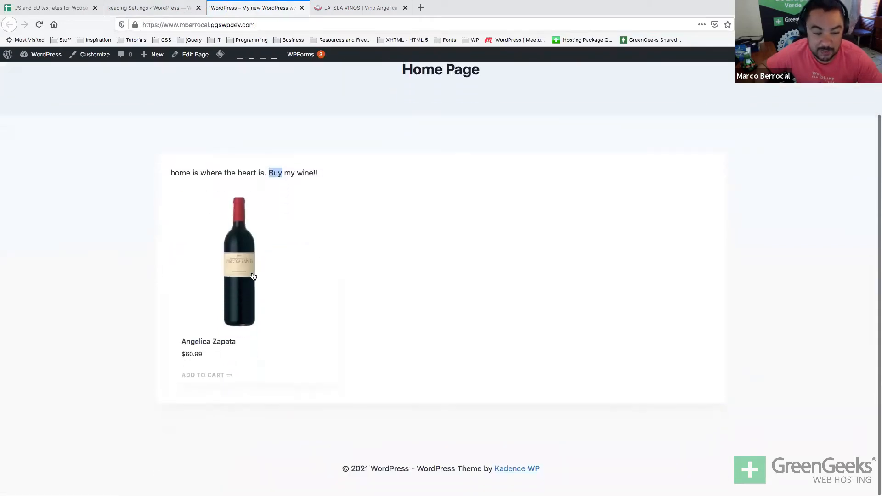
scroll(227, 294, up, 2)
click(227, 296)
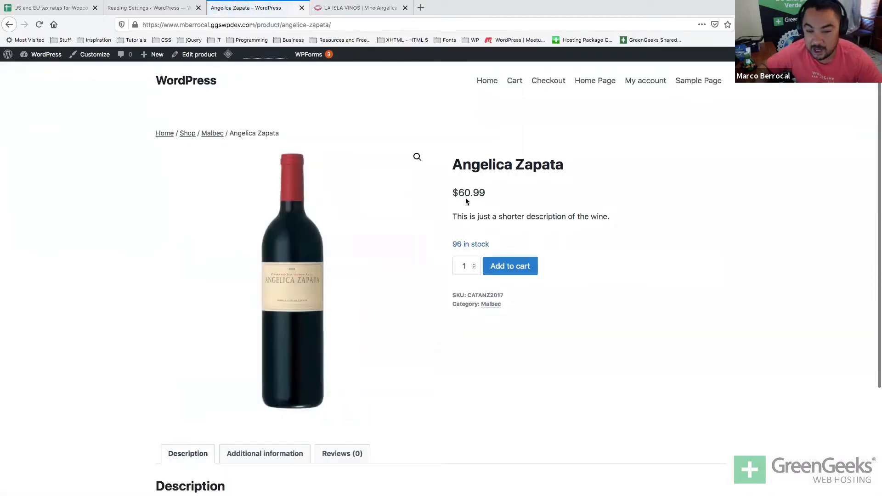
scroll(294, 366, down, 1)
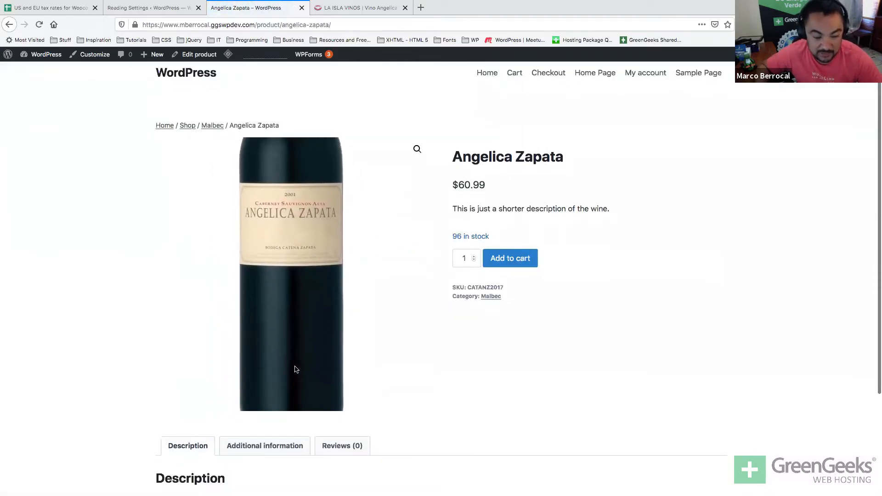
scroll(295, 369, down, 3)
click(270, 325)
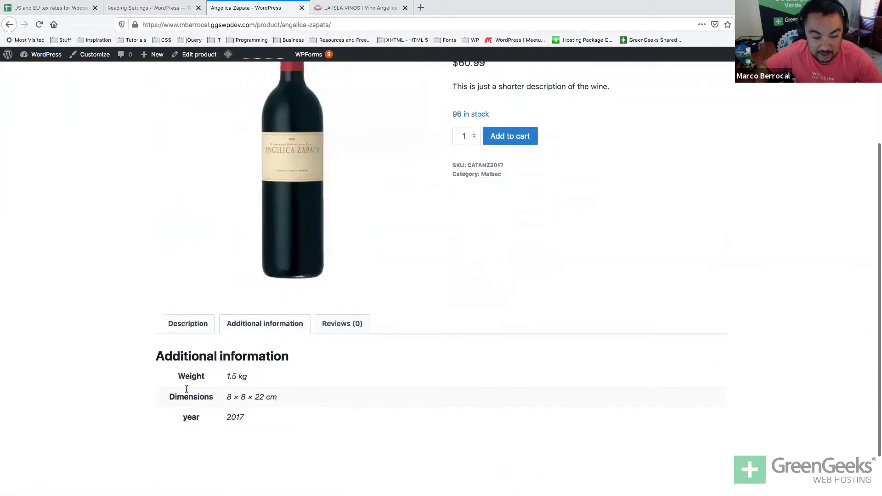
drag(177, 376, 201, 404)
double_click(191, 419)
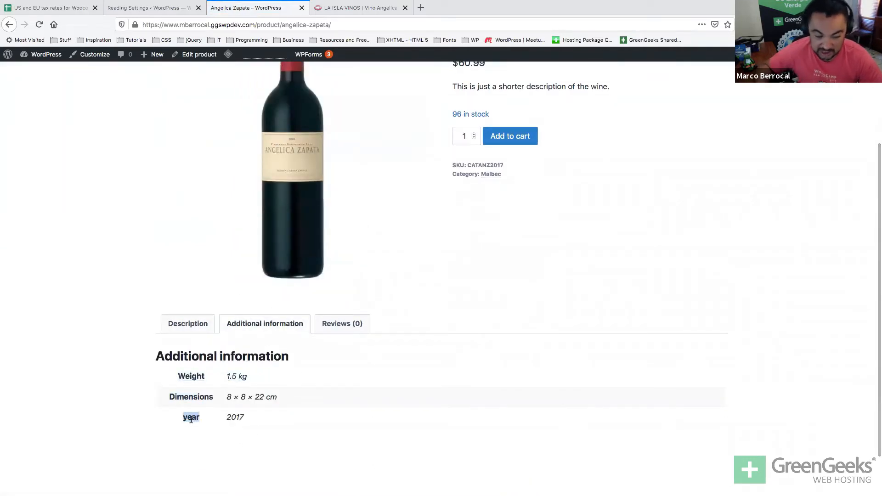
click(332, 325)
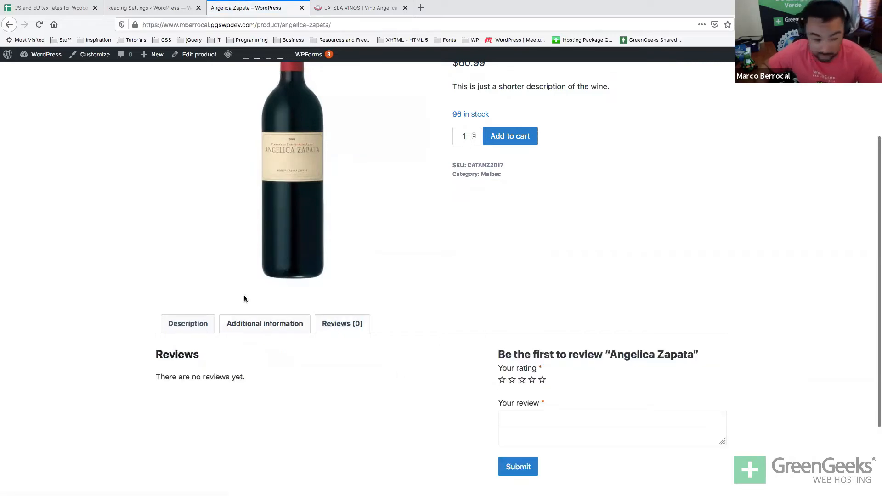
click(198, 326)
triple_click(233, 380)
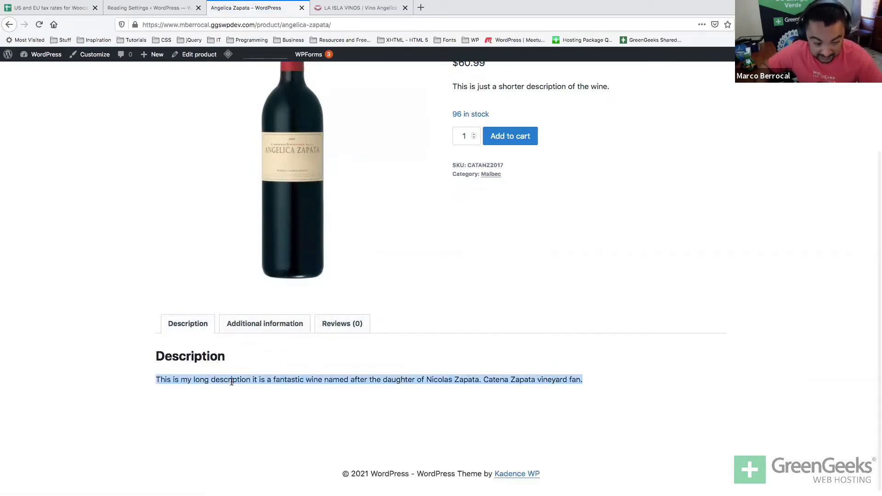
scroll(231, 382, up, 1)
scroll(231, 382, up, 3)
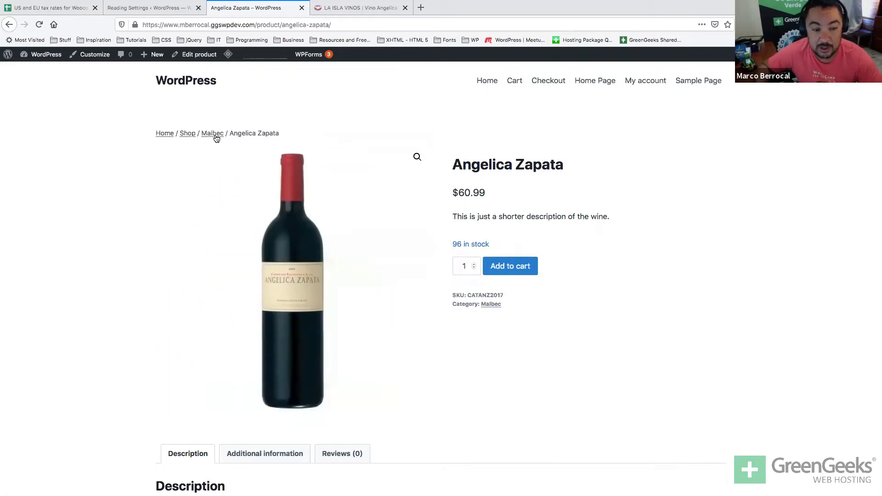
Raise the Angelica Zapata quantity in the cart to 2, updating the total to $121.98.
click(486, 305)
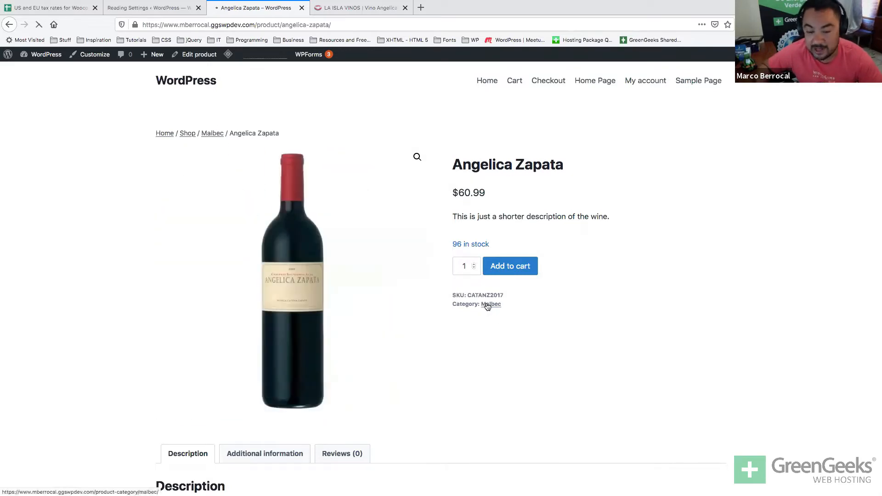
scroll(420, 237, left, 5)
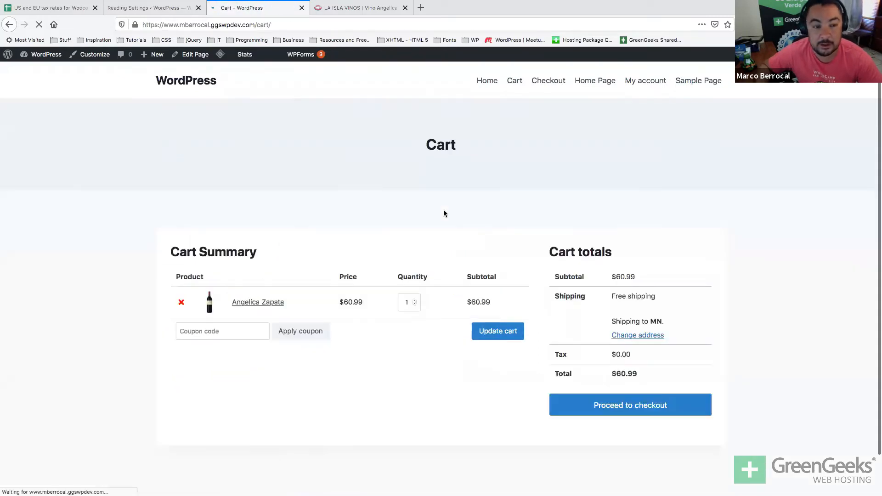
scroll(442, 210, down, 2)
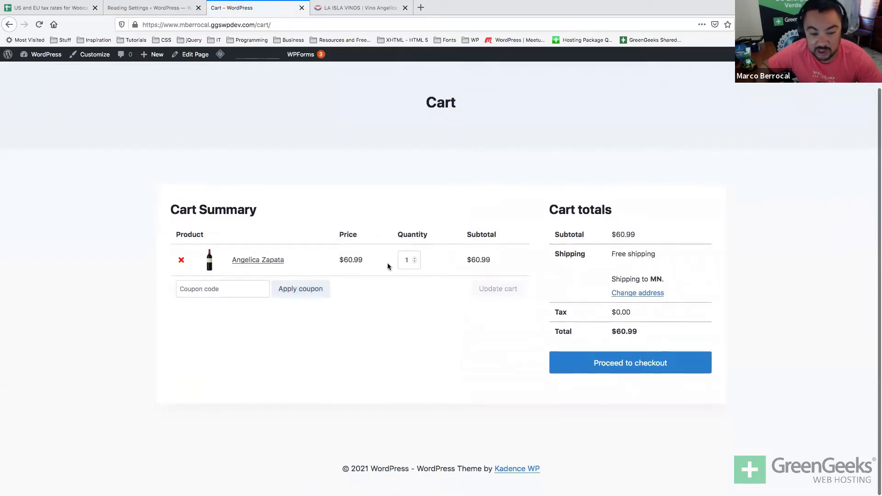
click(414, 258)
click(480, 289)
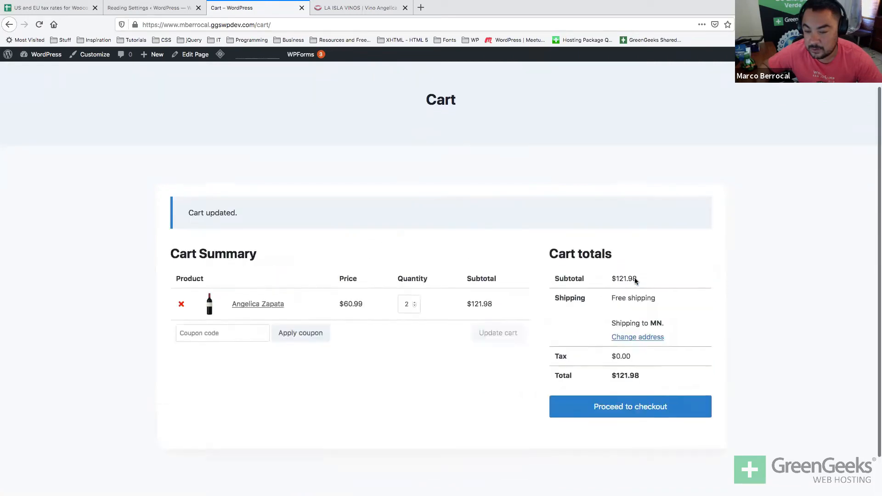
Change the shipping address to California, Los Angeles, 90005 and recalculate shipping.
triple_click(624, 255)
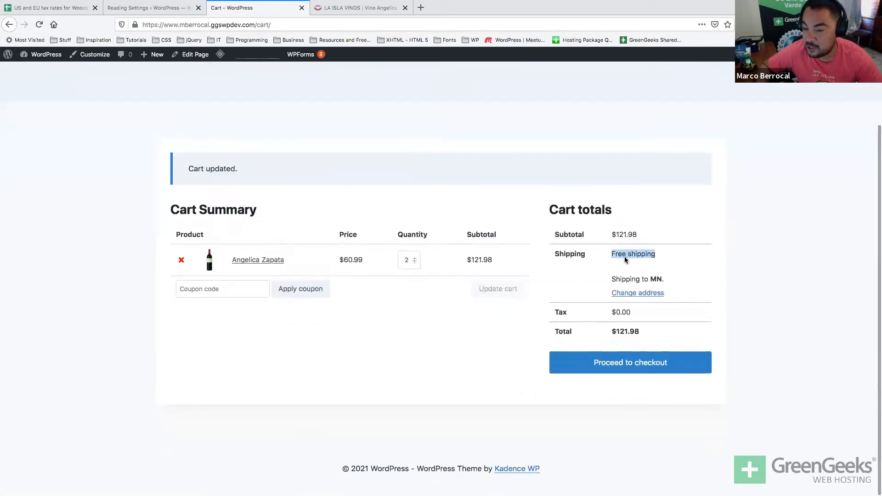
click(636, 294)
click(632, 335)
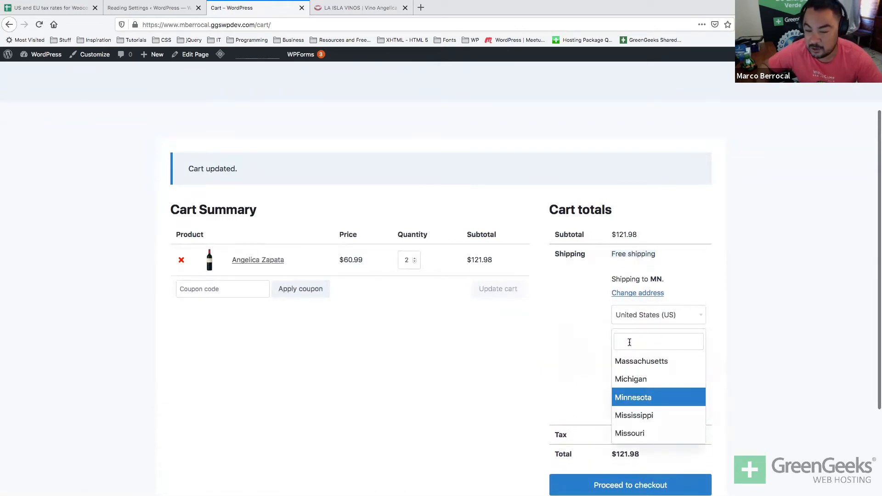
text(cali)
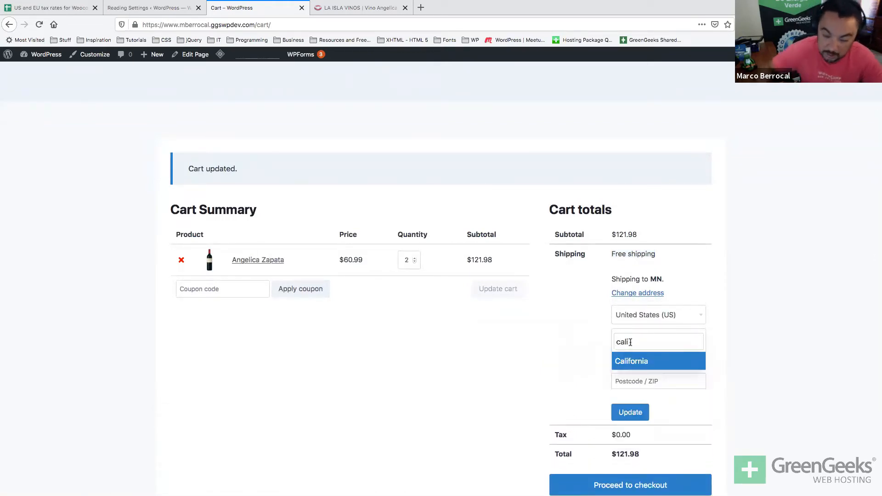
click(630, 361)
click(624, 361)
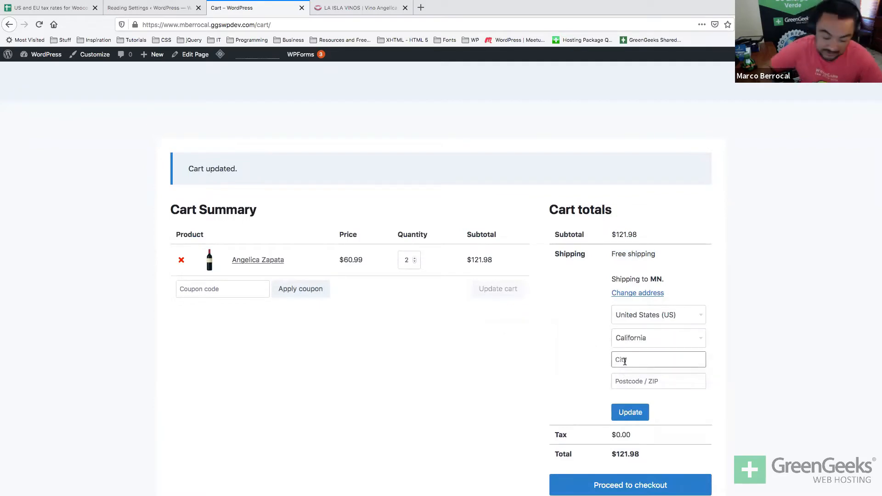
text(Los)
key(Down)
key(Return)
key(Tab)
key(Down)
key(Down)
key(Return)
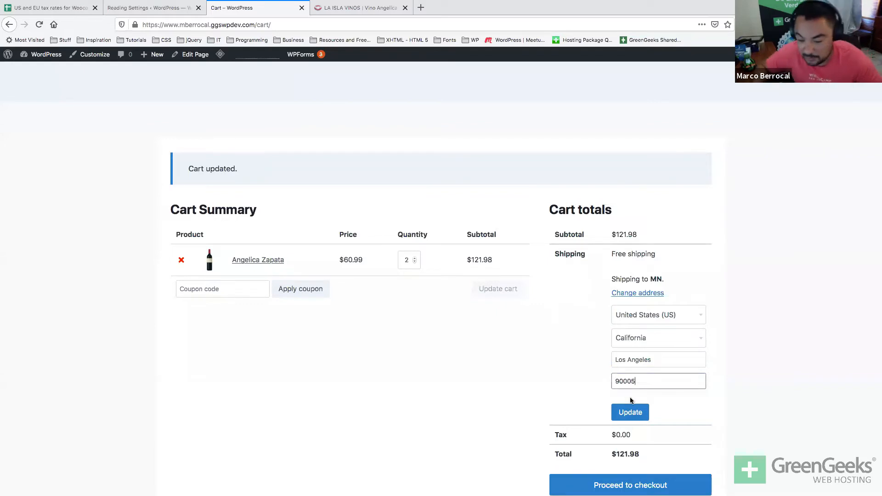
click(630, 412)
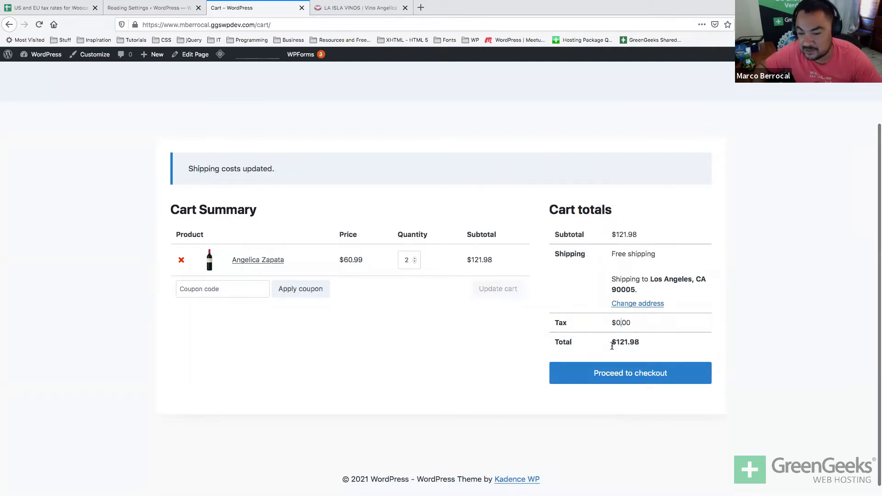
Go to checkout and fill in the customer's first and last name in Billing details.
click(601, 376)
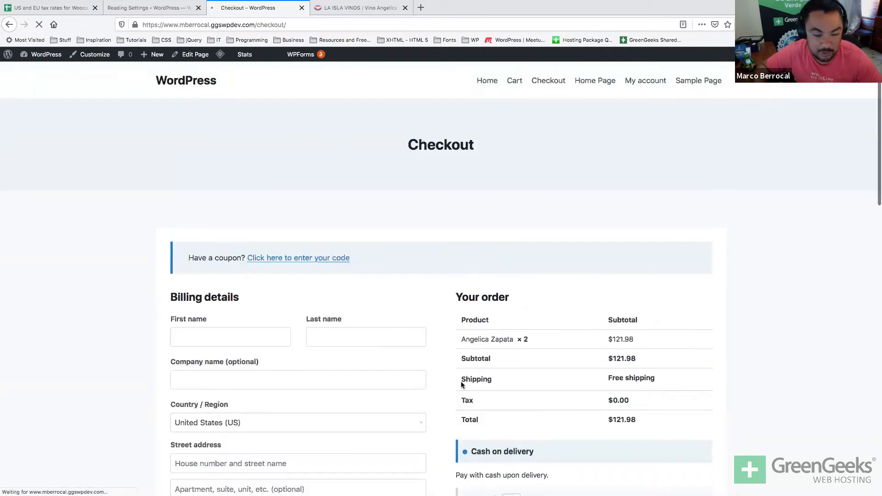
scroll(461, 381, down, 3)
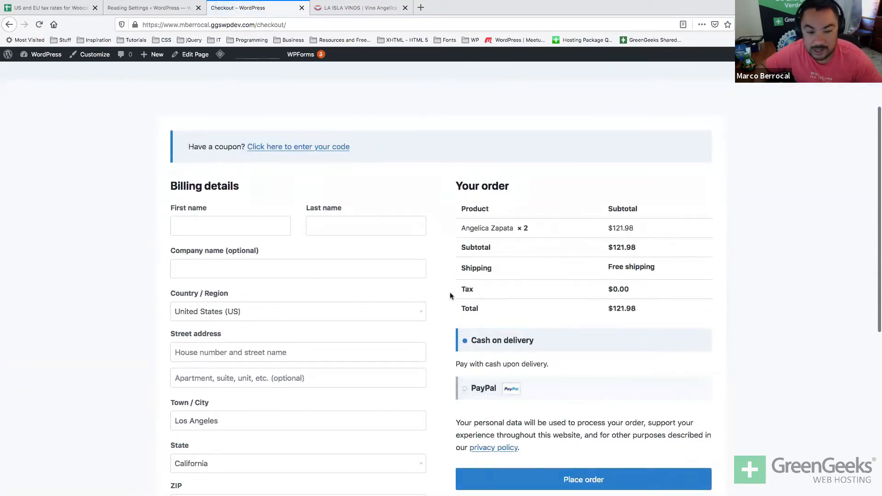
scroll(450, 290, down, 1)
click(200, 192)
text(Anna)
key(Tab)
text(Ga)
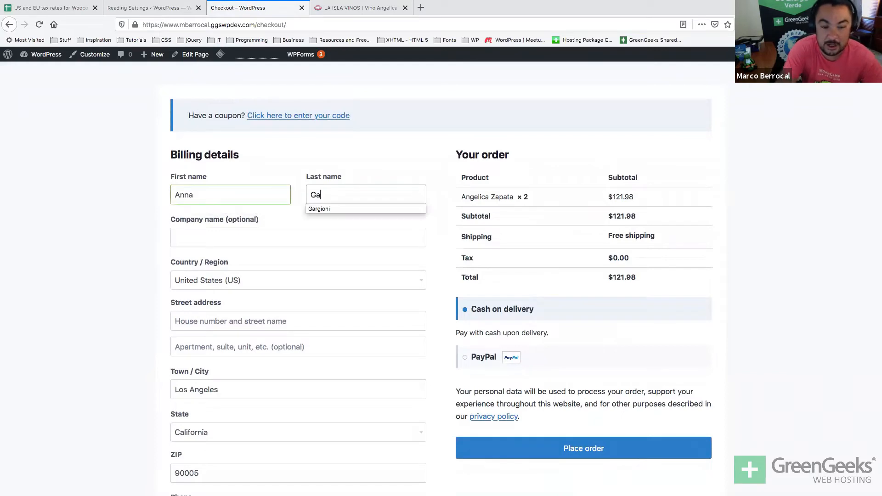
key(Down)
key(Tab)
Autofill company GreenGeeks, country United States, and the customer's street address and apartment.
key(Down)
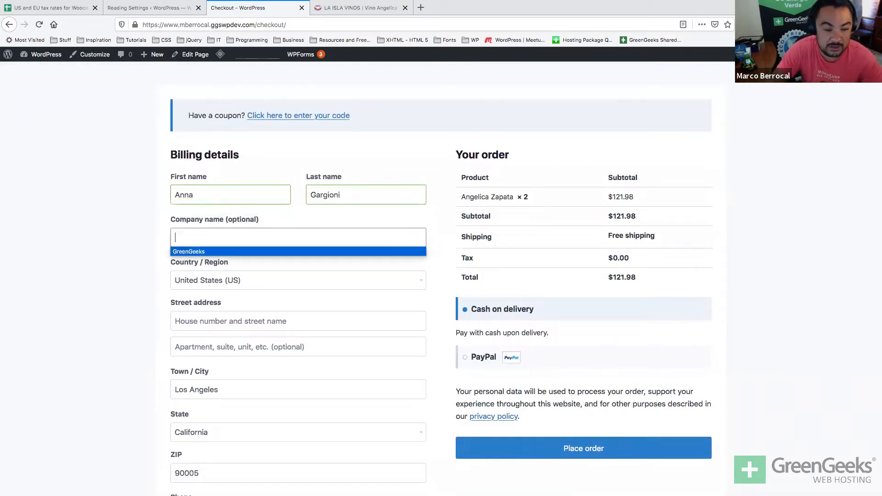
key(Tab)
key(Down)
key(Down)
key(Up)
key(Return)
key(Tab)
key(Down)
key(Tab)
key(Down)
key(Down)
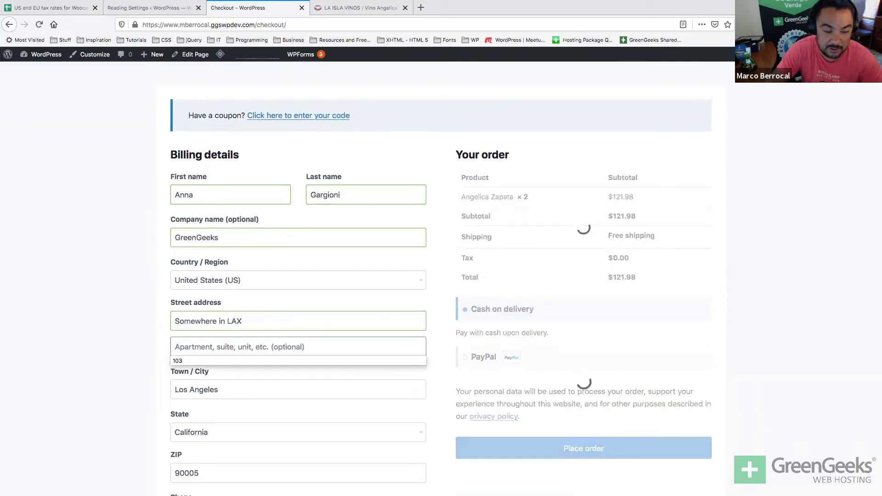
key(Tab)
key(Tab)
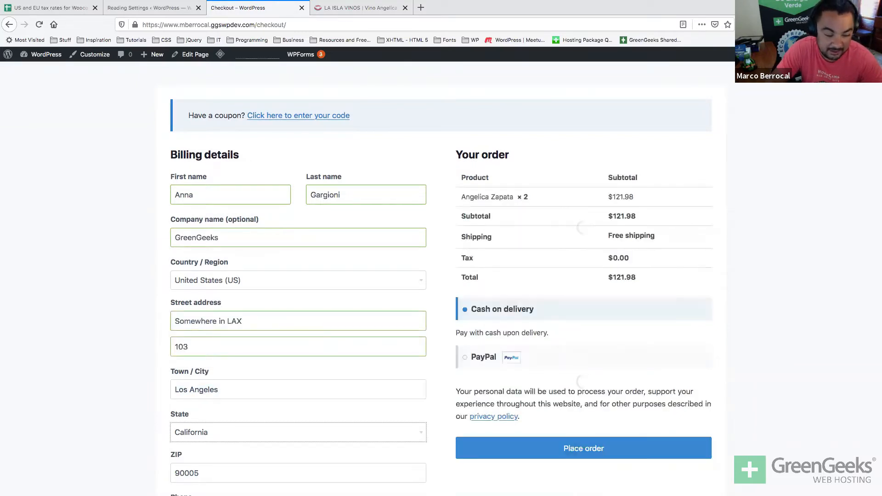
Fill in the customer's phone number and e-mail address from the autofill suggestions.
scroll(440, 276, down, 3)
scroll(169, 299, down, 1)
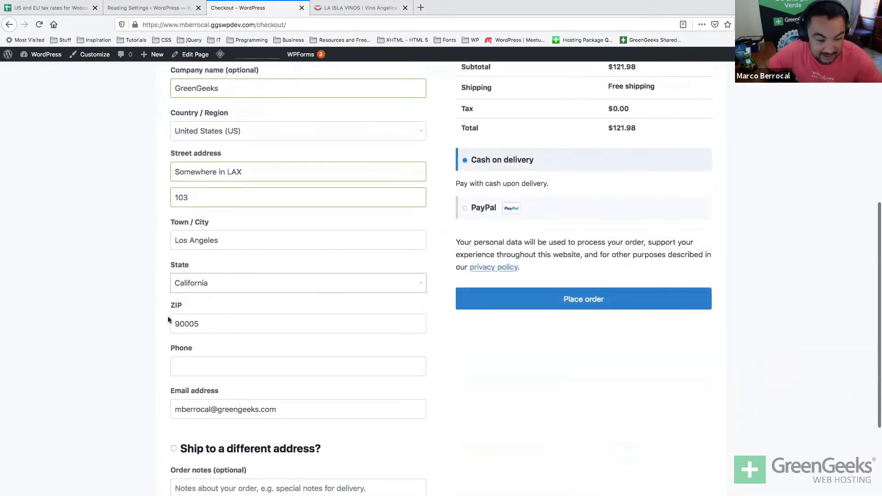
click(210, 366)
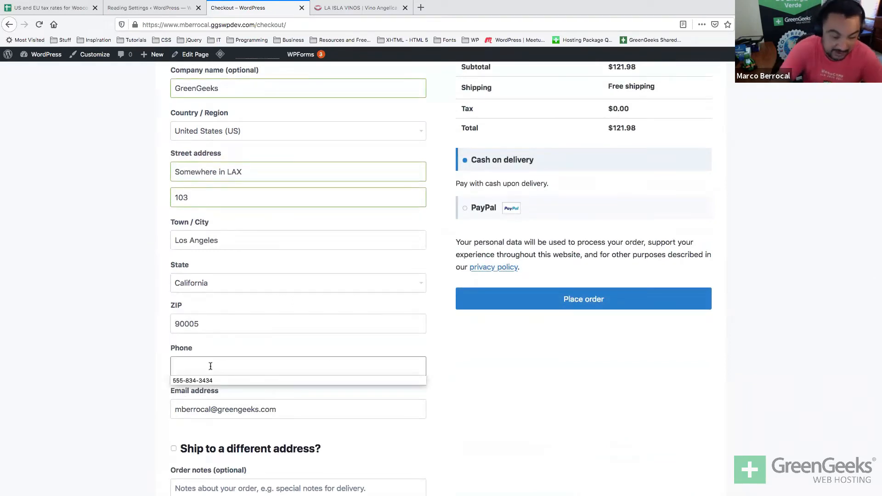
key(Return)
key(Tab)
scroll(441, 275, down, 2)
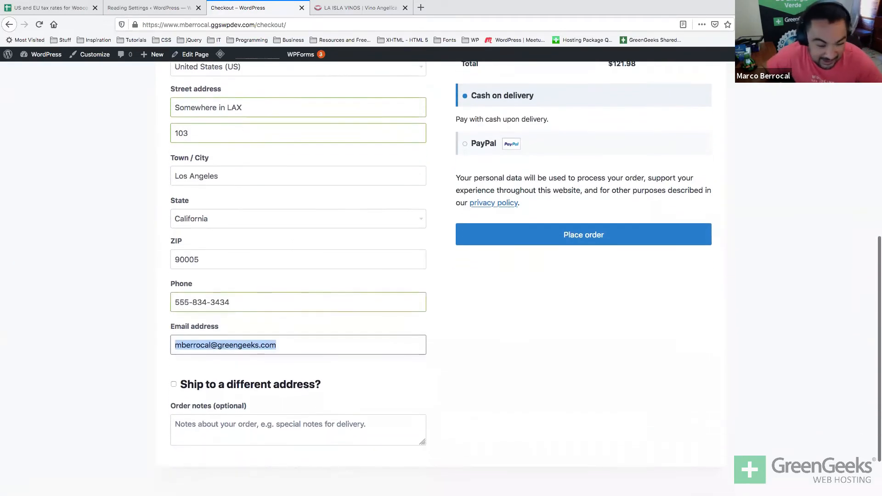
scroll(441, 275, up, 10)
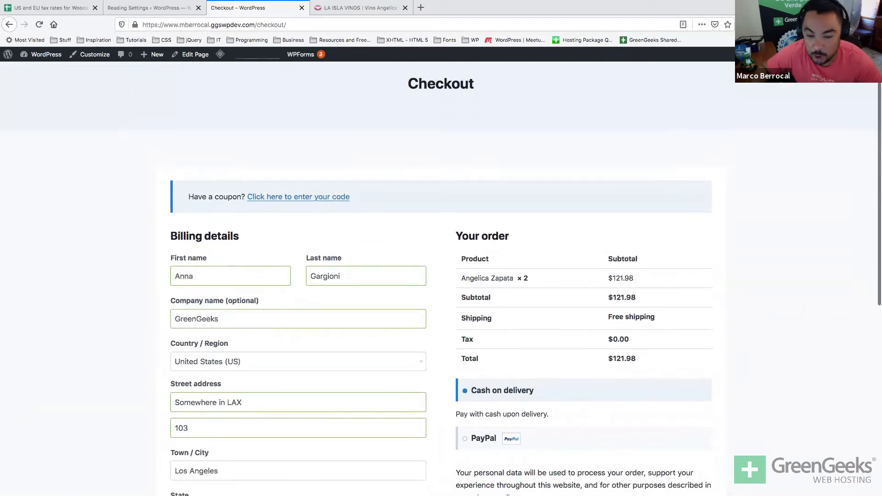
scroll(441, 276, down, 5)
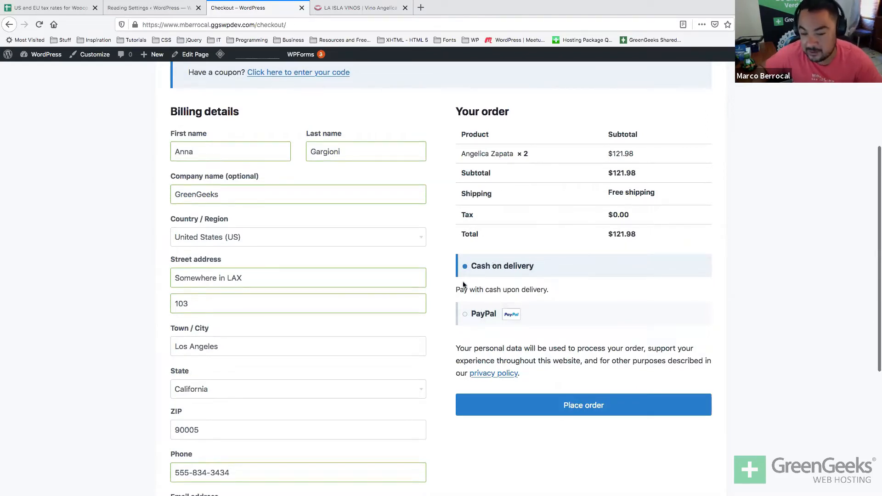
Place the order and note its order number 19 on the confirmation page.
click(547, 414)
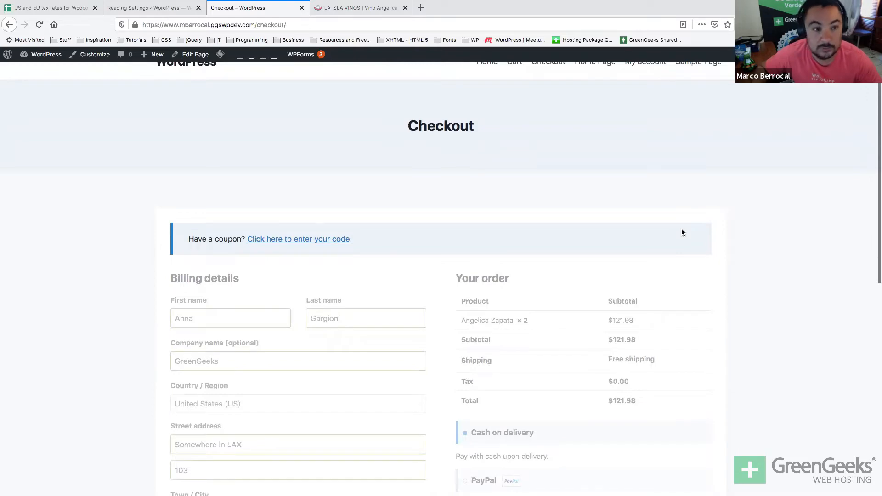
scroll(682, 233, down, 5)
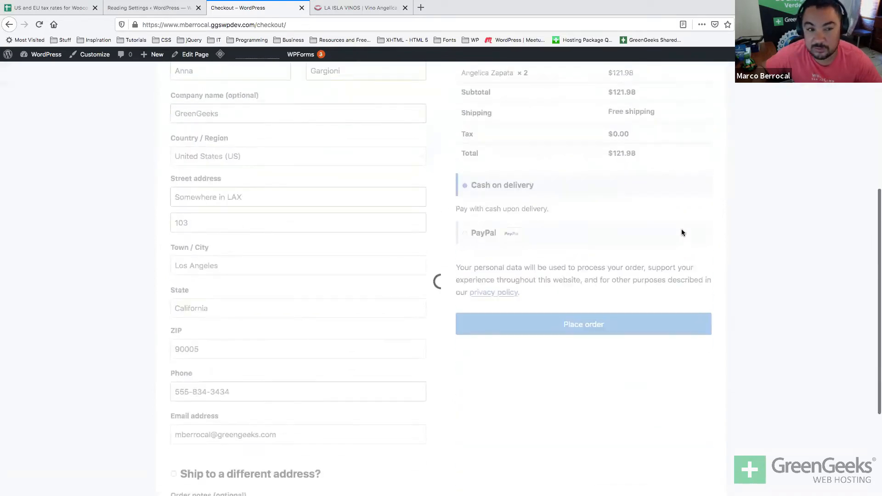
scroll(681, 228, up, 5)
scroll(681, 228, down, 2)
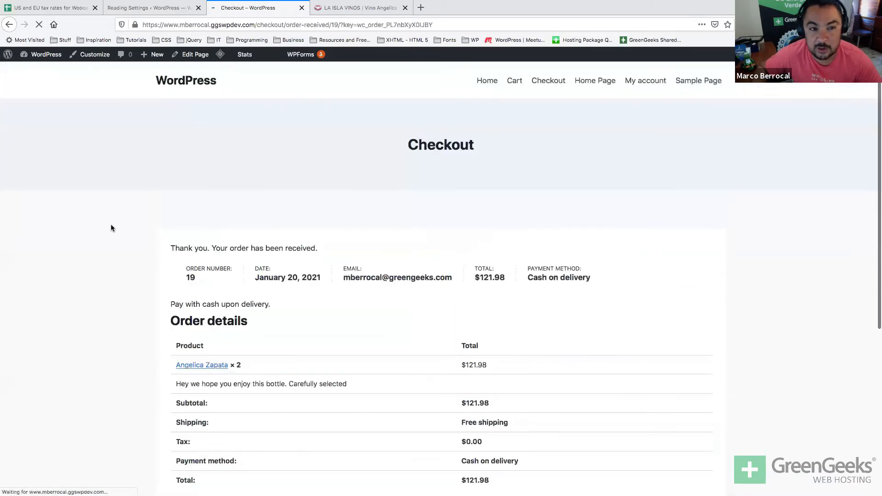
scroll(117, 225, down, 1)
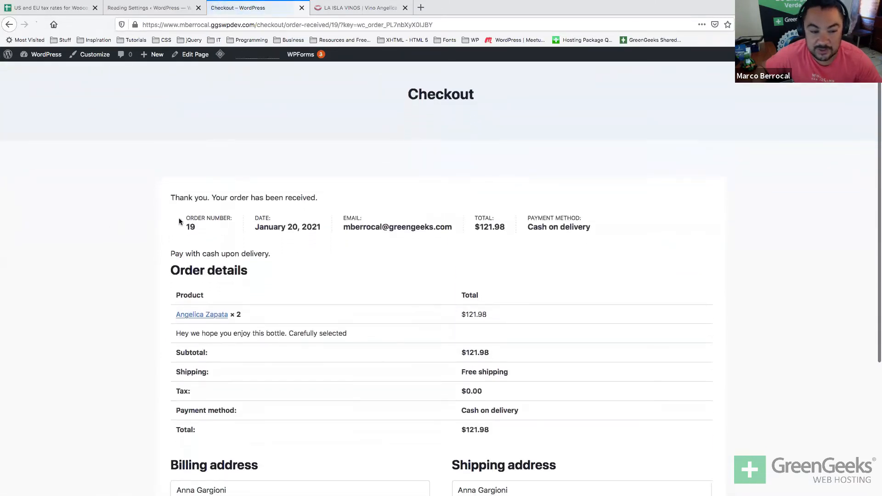
double_click(192, 227)
Review the order's gift note, free shipping, $121.98 total and addresses.
scroll(194, 231, down, 1)
scroll(194, 230, down, 3)
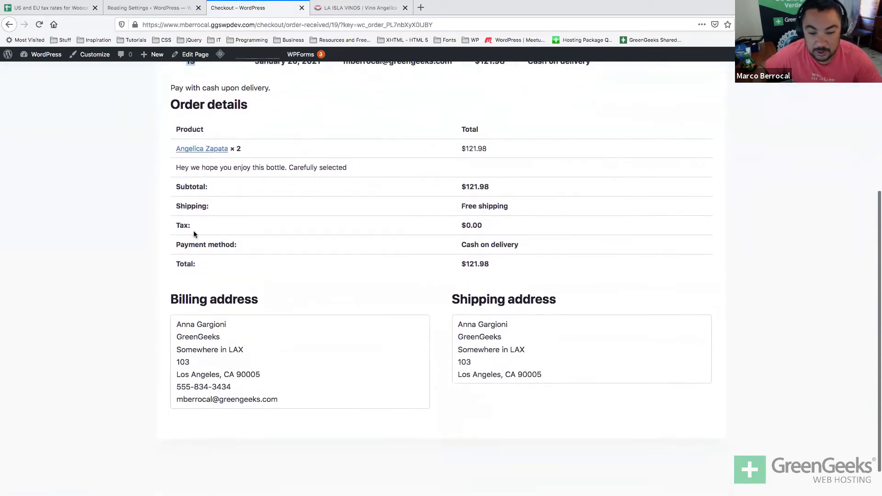
scroll(194, 234, down, 1)
triple_click(232, 168)
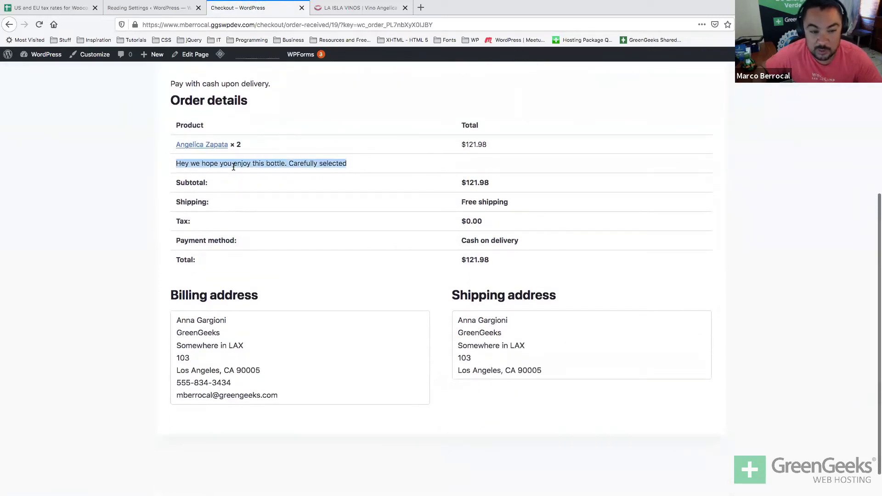
scroll(61, 224, up, 1)
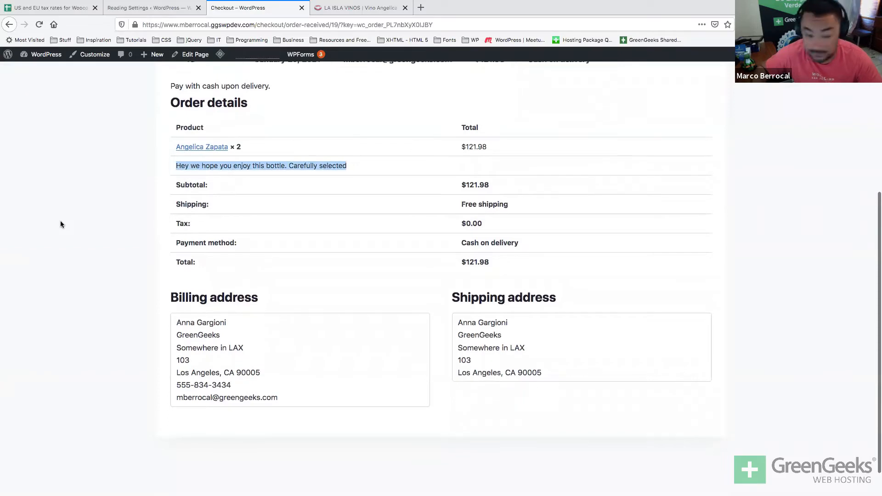
scroll(242, 409, up, 5)
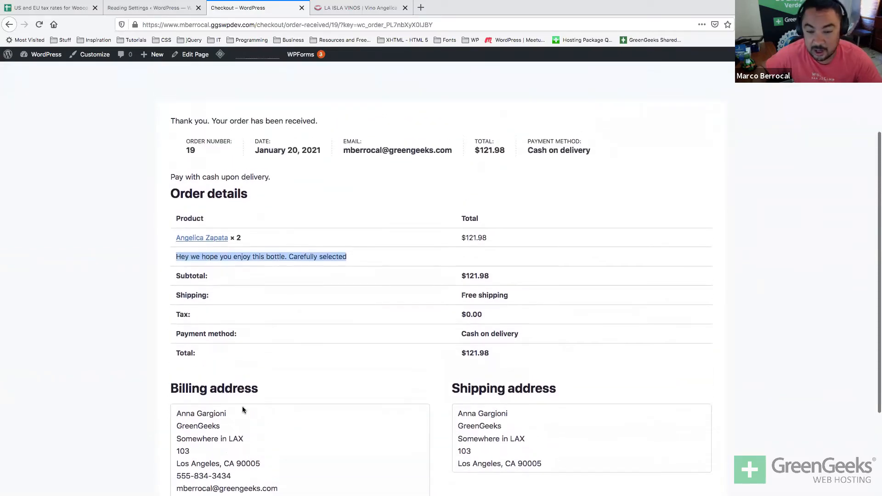
scroll(242, 408, down, 4)
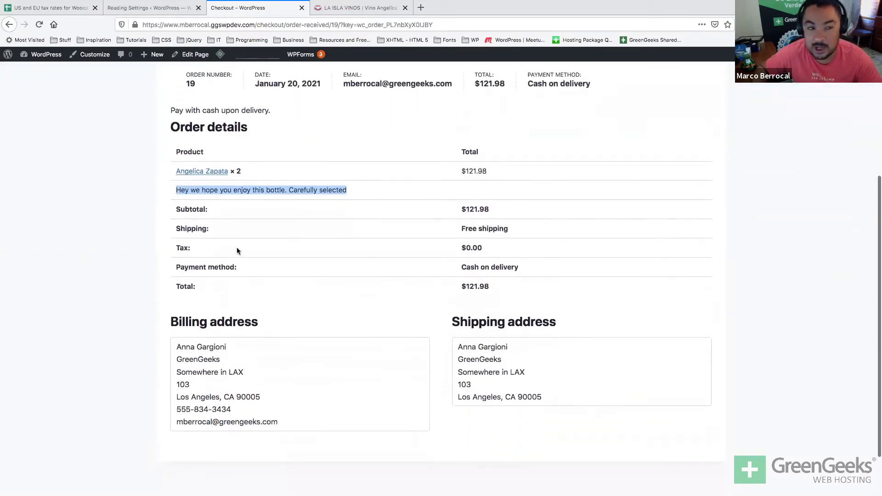
Return to the admin tab, reload, and open the Import Products page from the Products list.
click(163, 9)
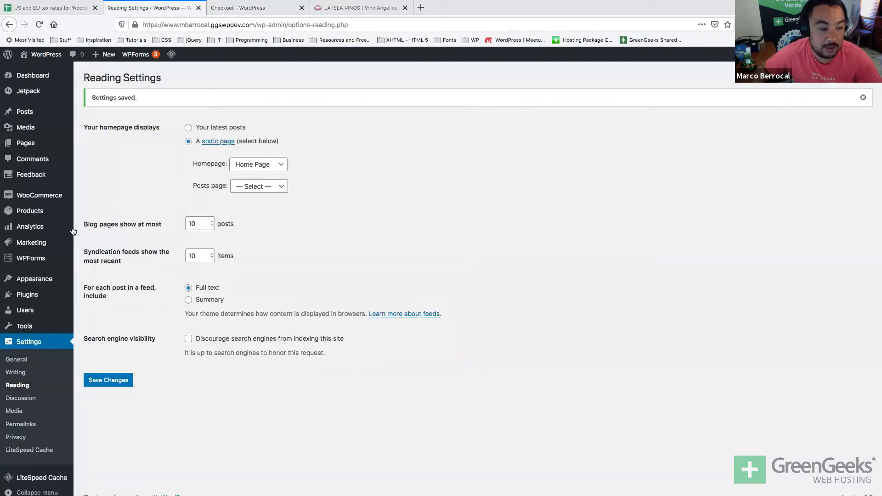
key(super+r)
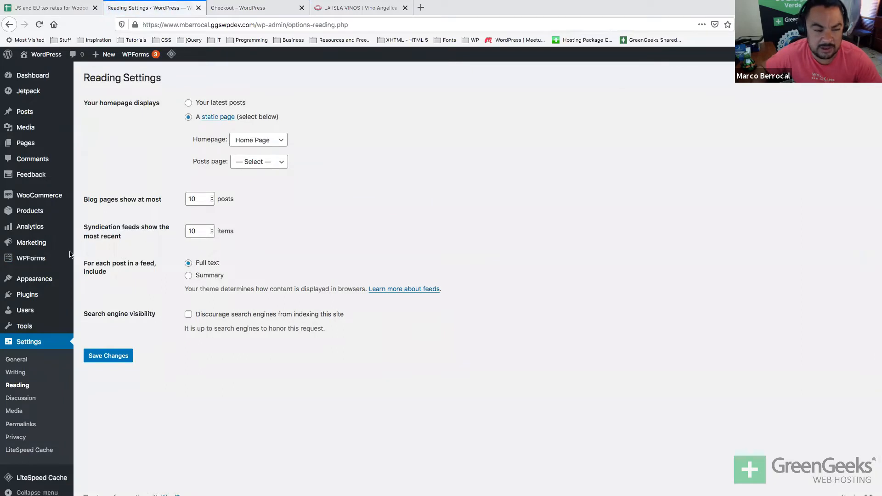
mouse_move(52, 255)
mouse_move(64, 195)
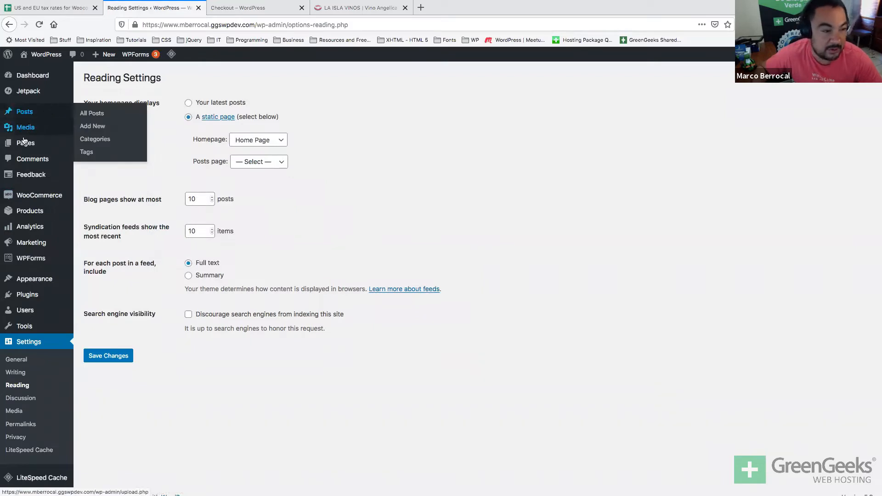
mouse_move(19, 213)
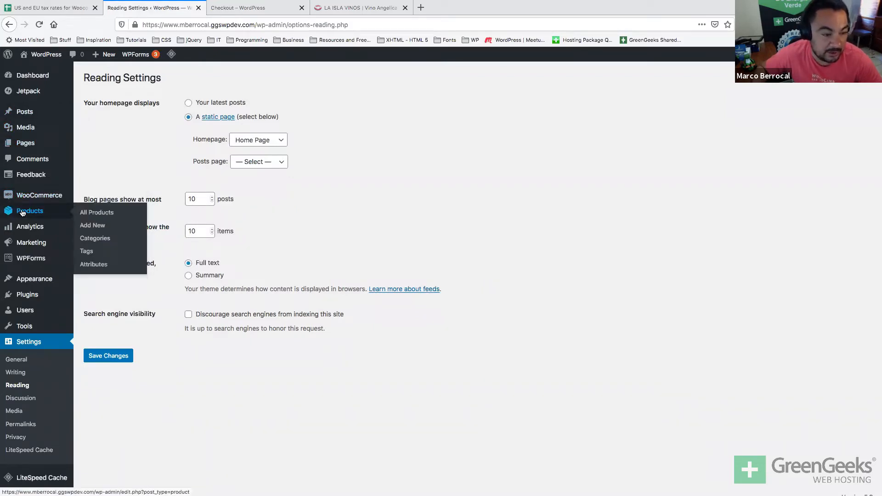
click(32, 209)
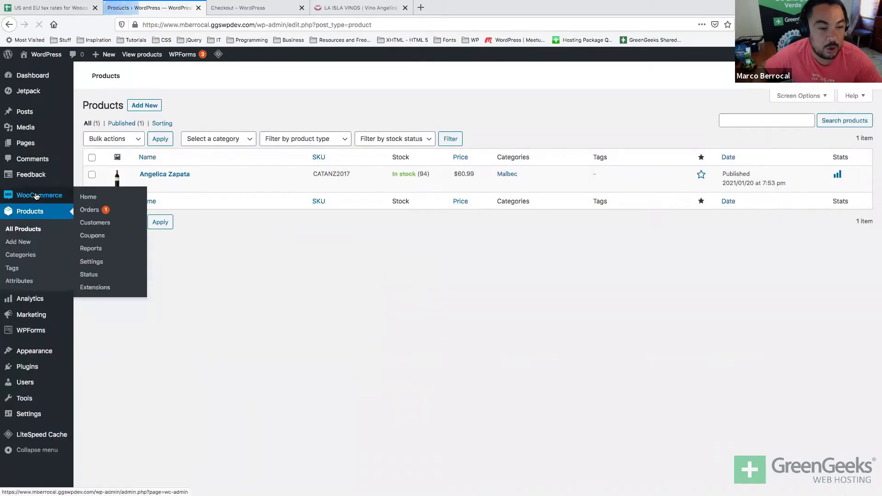
click(36, 196)
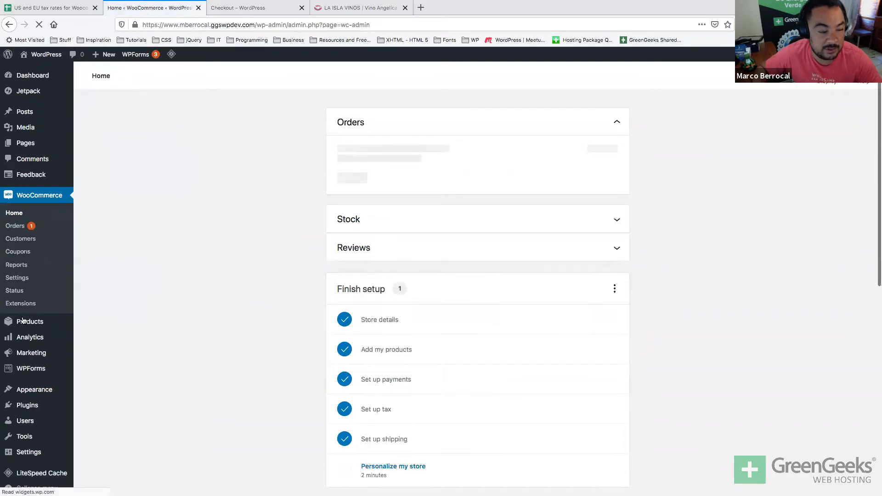
mouse_move(21, 323)
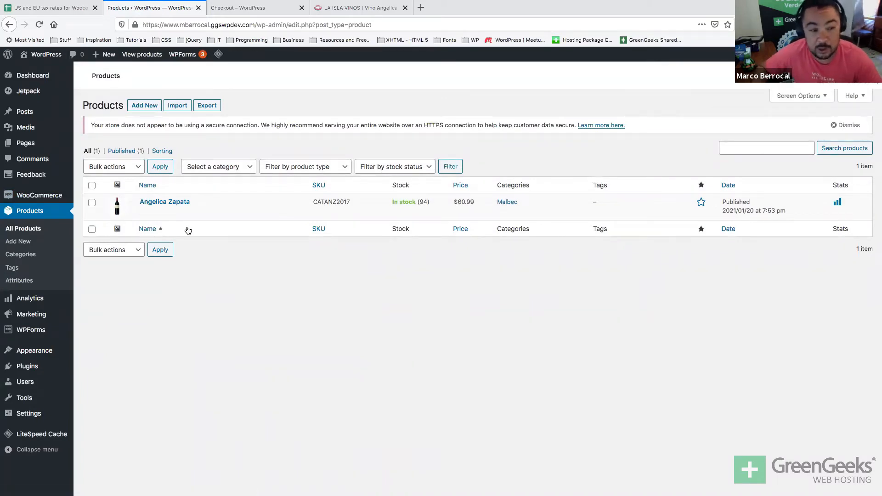
click(179, 110)
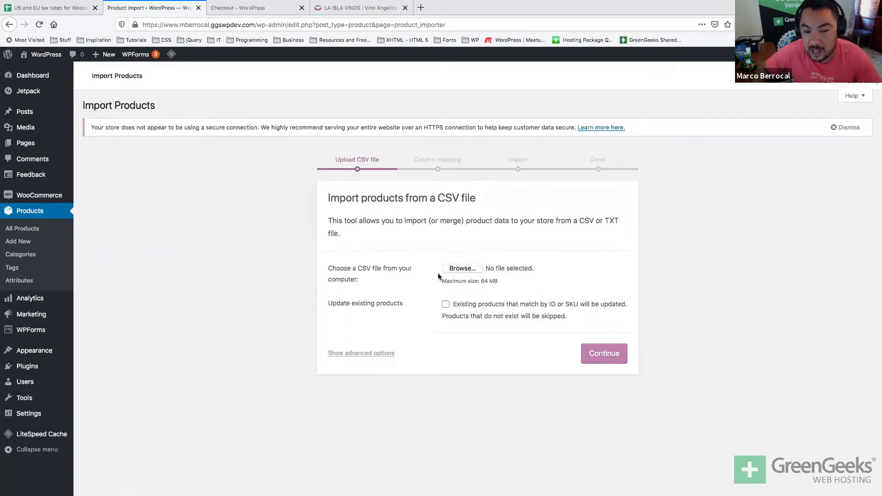
Switch to the Excel wine workbook and zoom the sheet to 140%.
key(super+Tab)
key(Tab)
key(Tab)
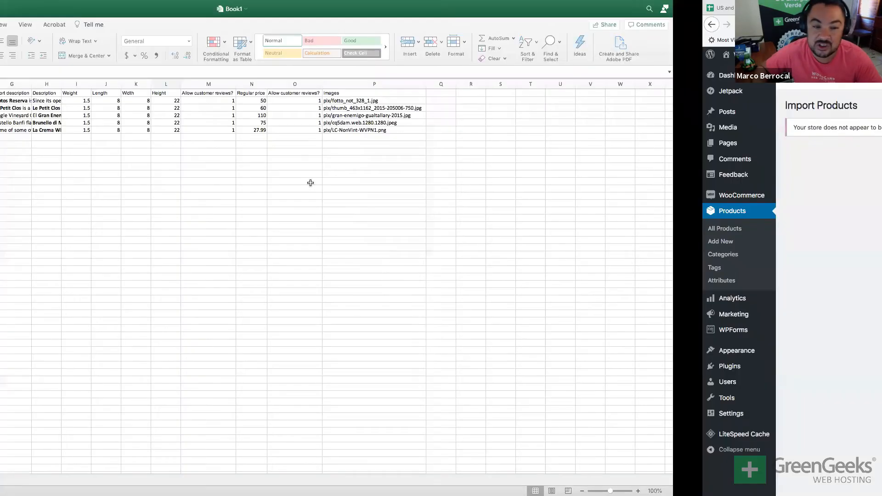
click(159, 147)
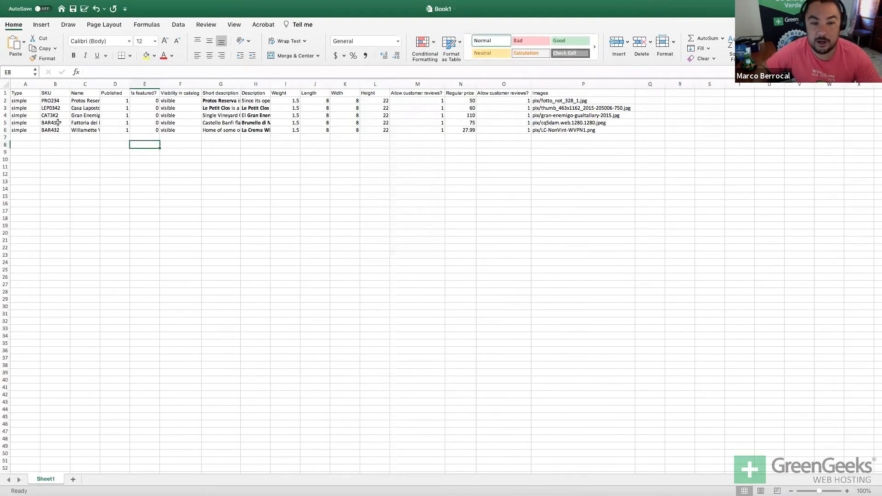
click(29, 95)
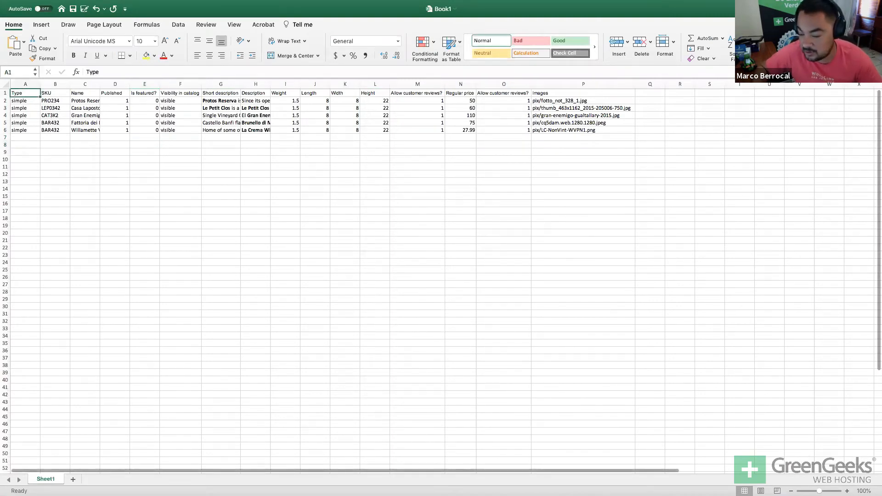
click(846, 490)
scroll(212, 166, up, 3)
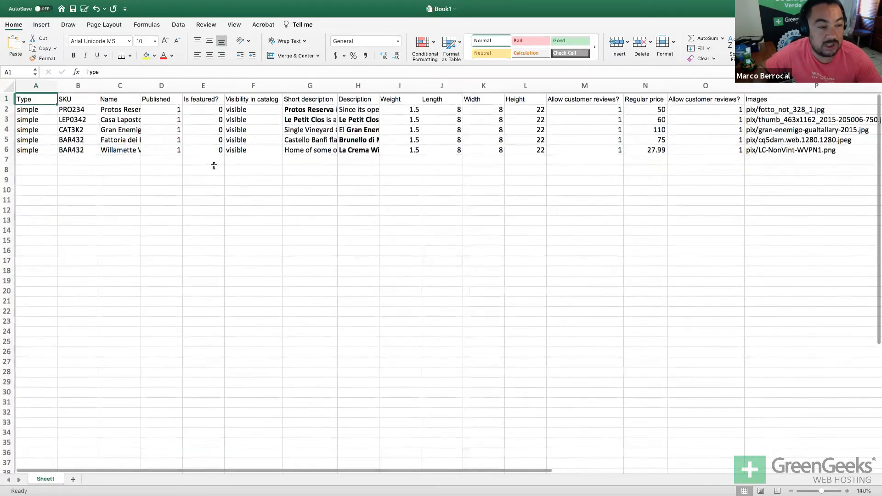
key(super+Tab)
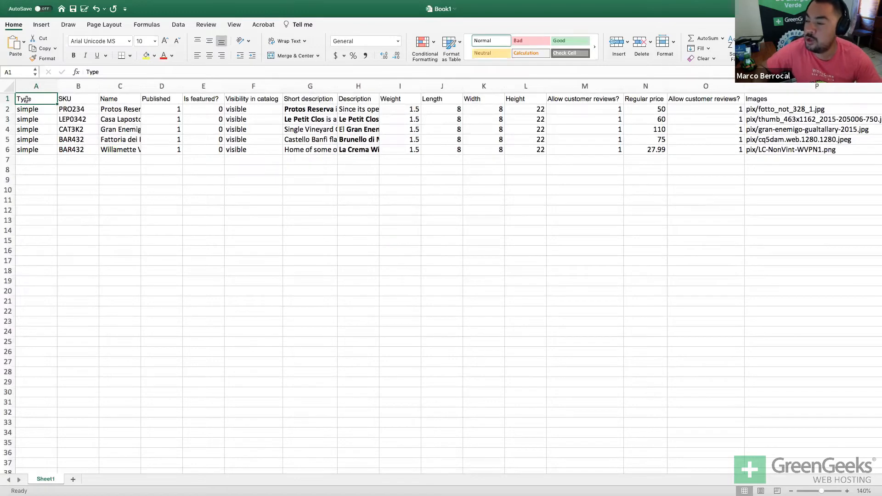
Check row 2's type and SKU PRO234, then autofit column C to show full wine names.
click(29, 109)
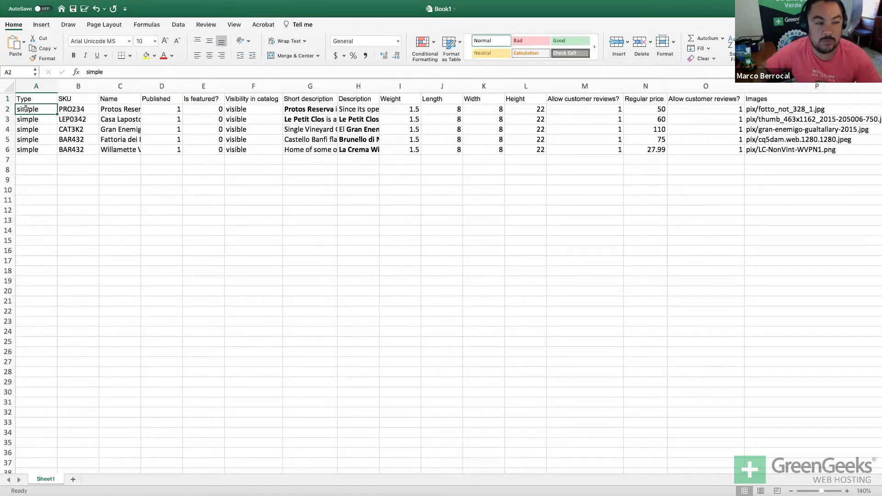
click(74, 109)
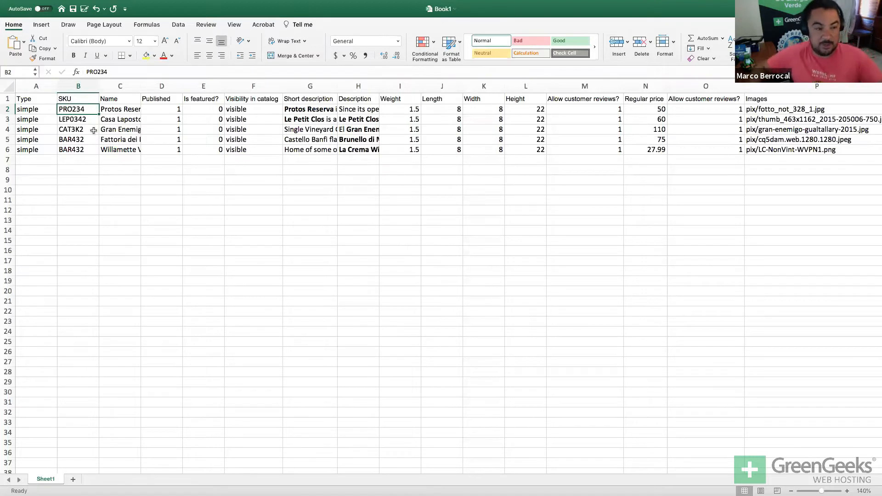
click(116, 109)
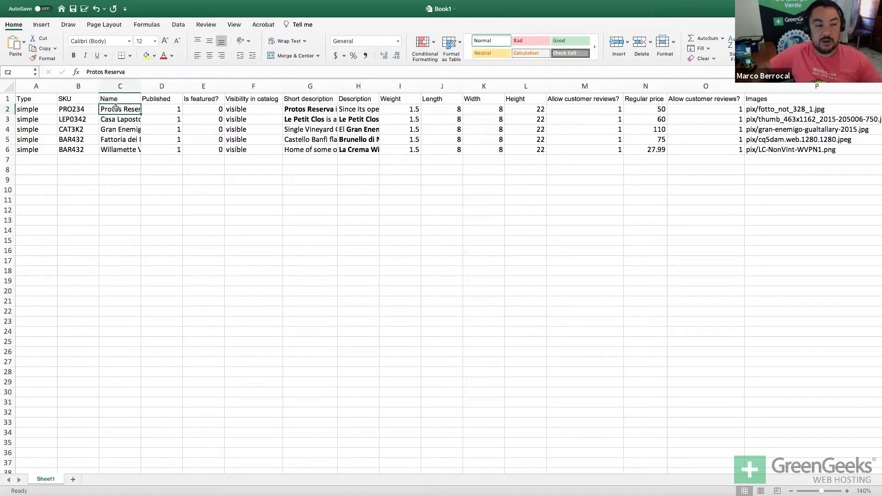
double_click(142, 84)
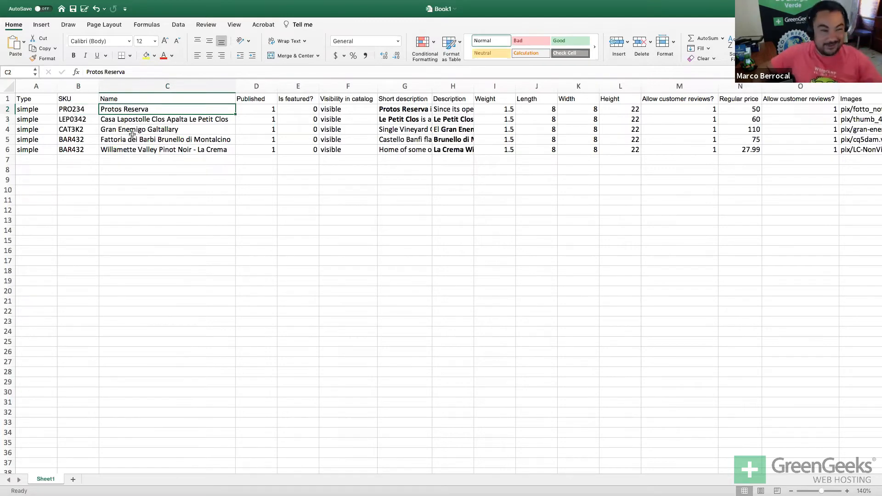
click(120, 130)
click(118, 110)
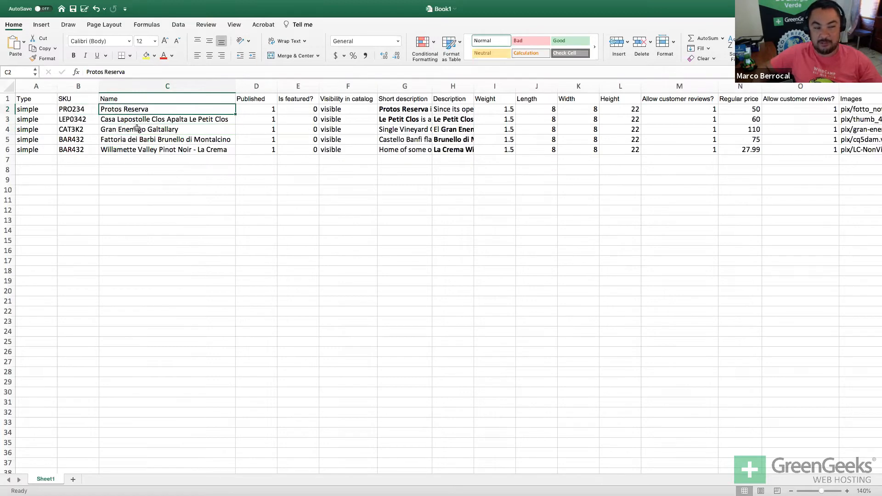
Inspect row 2's Published, Is featured?, catalog visibility and Protos Reserva short description values.
click(256, 111)
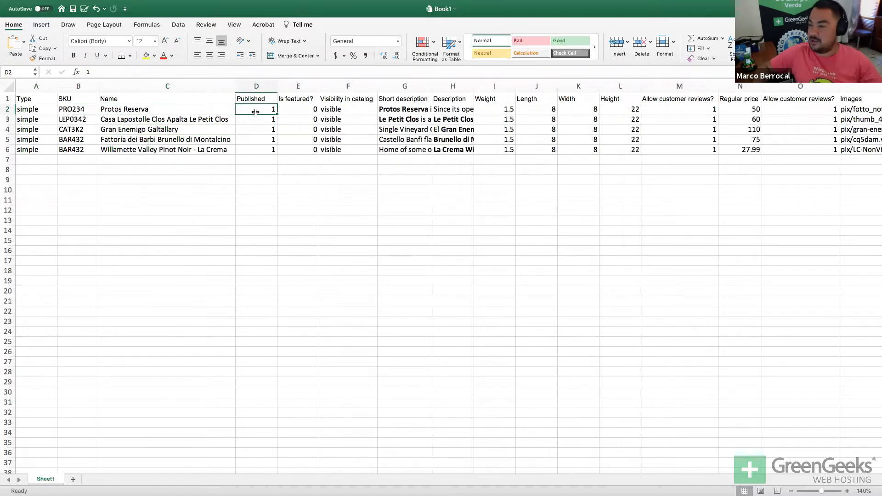
click(285, 112)
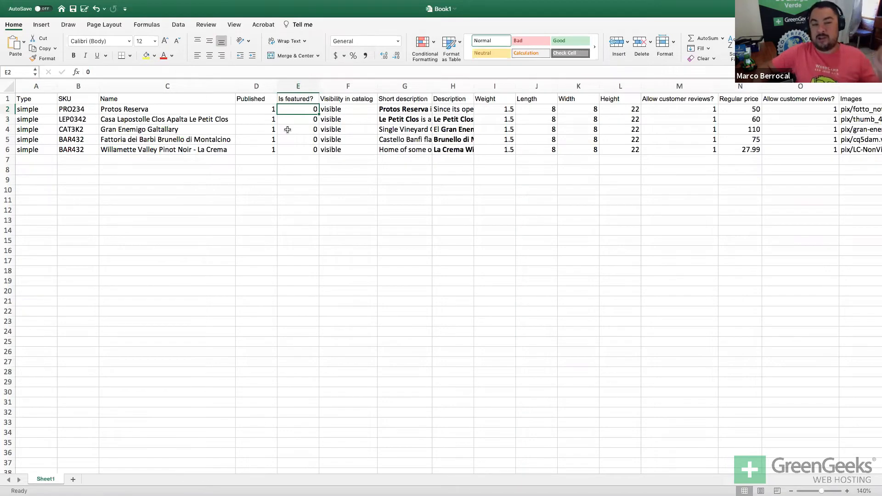
scroll(287, 130, up, 1)
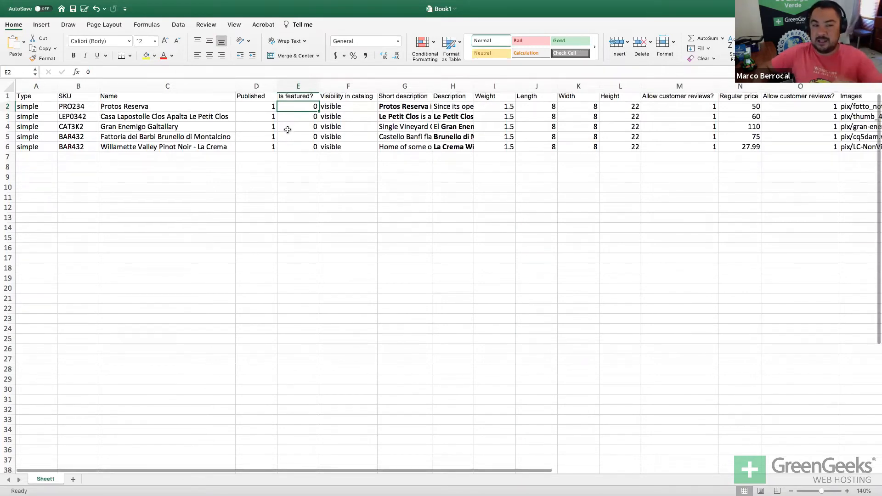
scroll(288, 130, down, 1)
scroll(287, 130, up, 1)
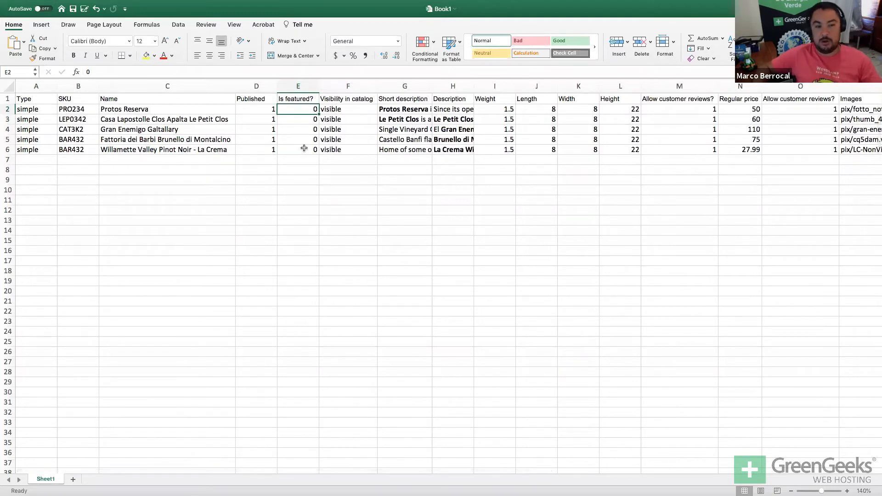
click(336, 107)
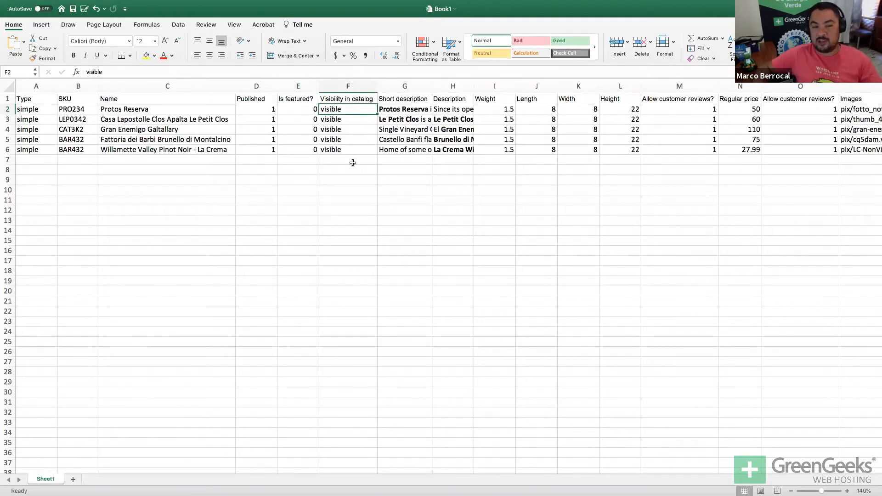
click(387, 110)
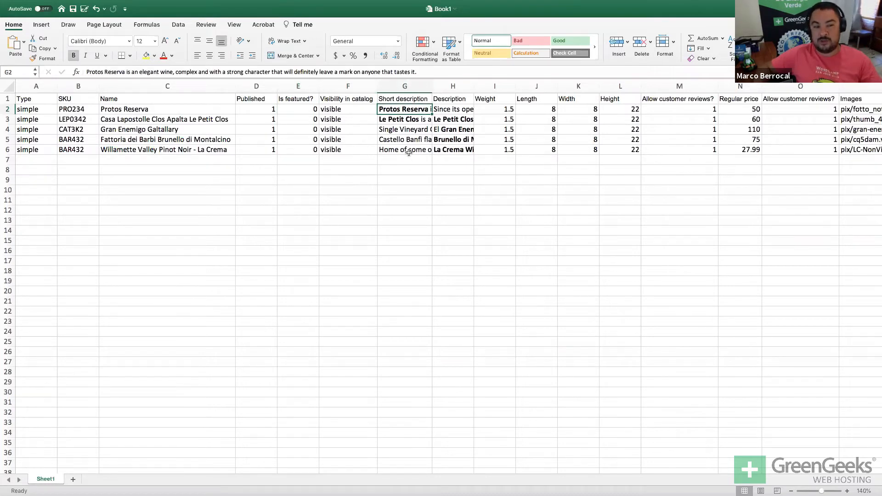
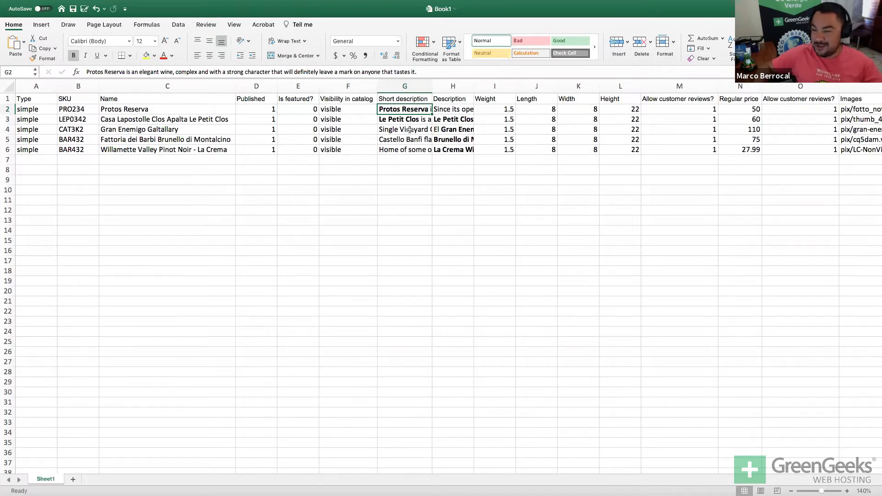
Check row 2's description, 1.5 weight, reviews setting and 50 price, then the 110 price and Gran Enemigo Galtallary row.
click(442, 110)
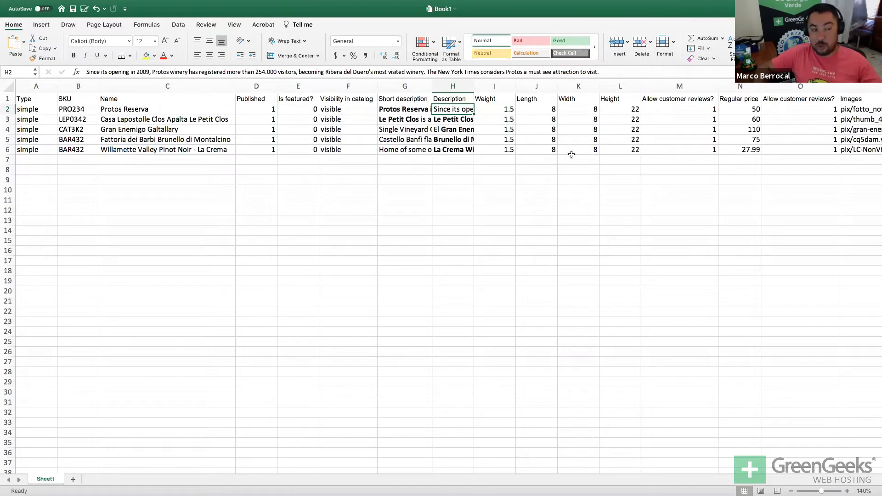
click(496, 109)
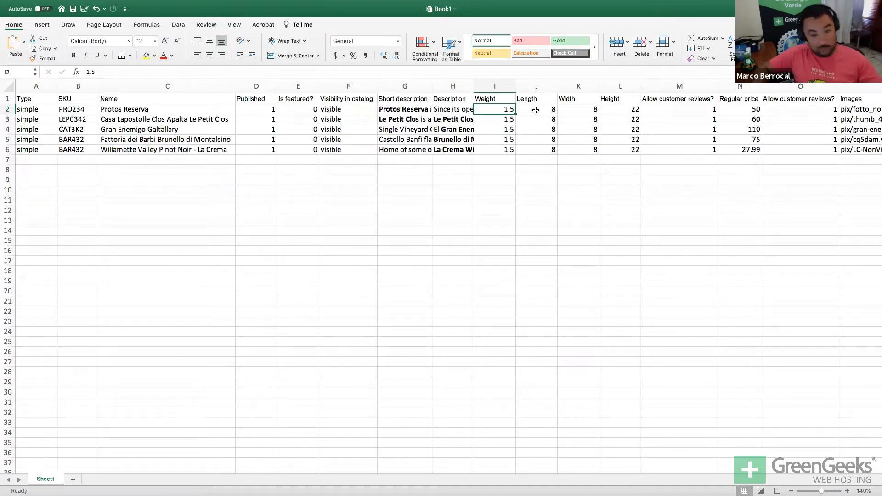
scroll(536, 110, right, 2)
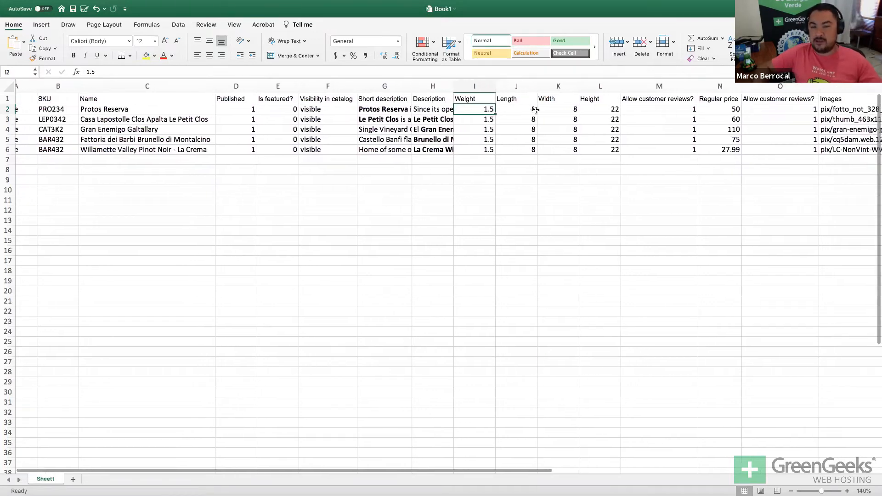
scroll(535, 110, right, 3)
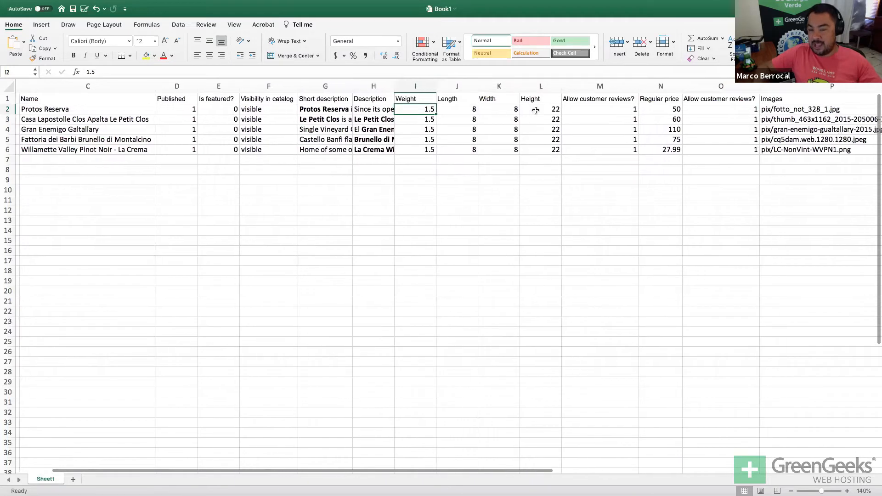
click(578, 112)
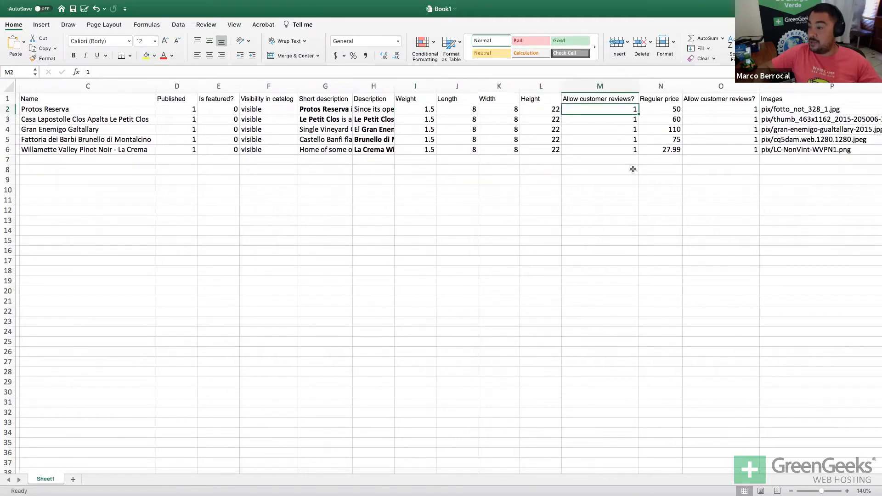
click(668, 111)
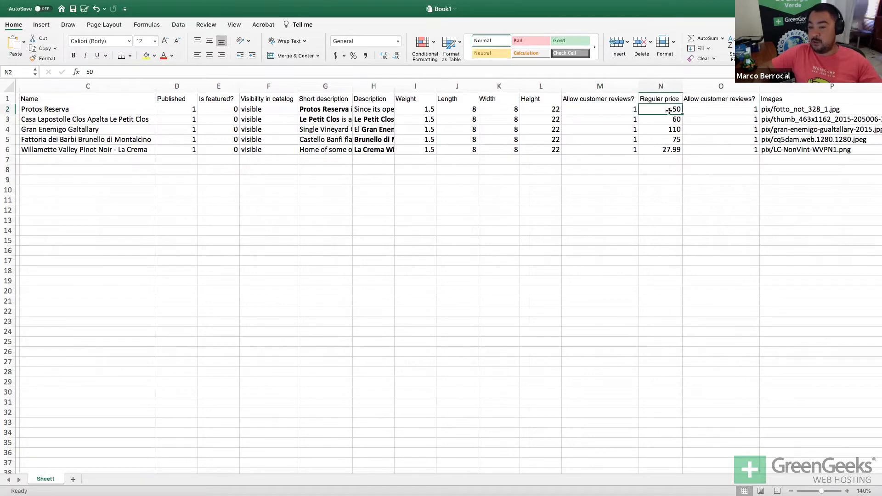
click(662, 131)
click(51, 132)
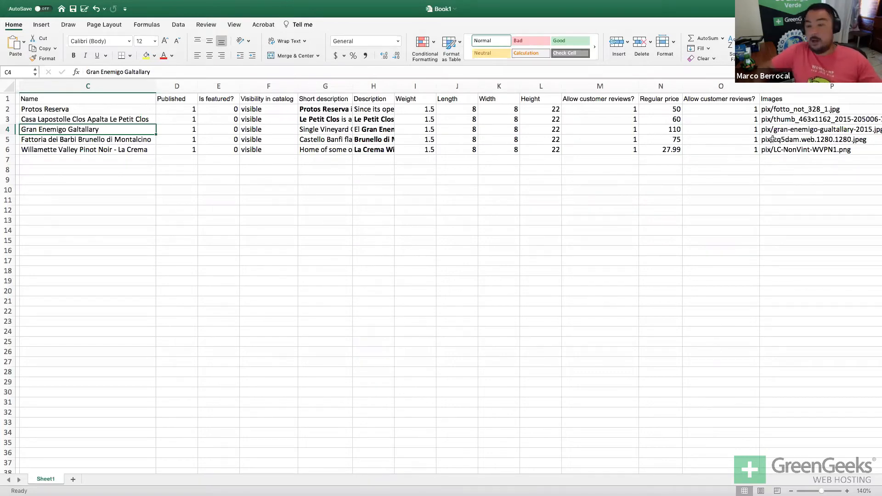
Remove the trailing comma from the Protos Reserva image path in P2.
click(769, 109)
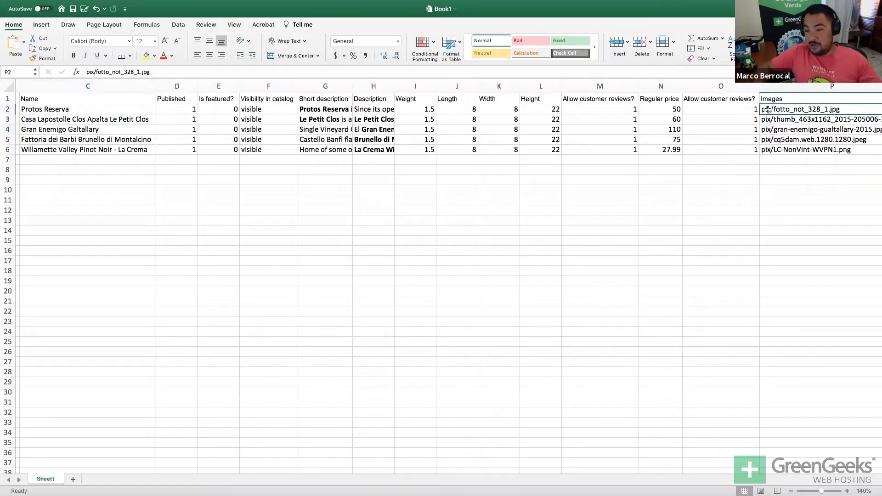
scroll(768, 109, right, 3)
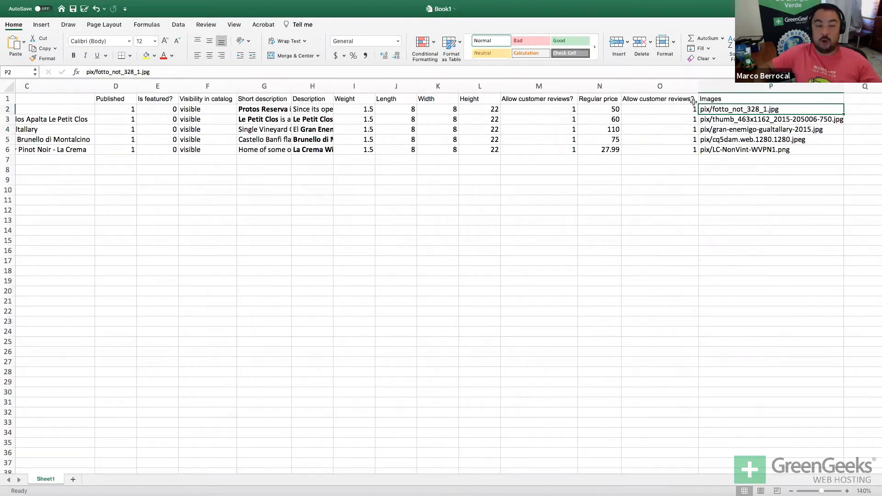
click(188, 69)
key(BackSpace)
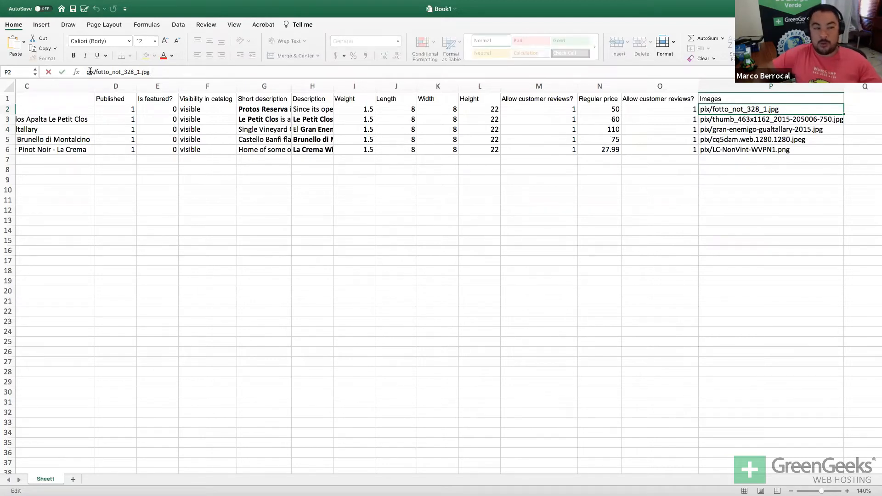
key(super+Tab)
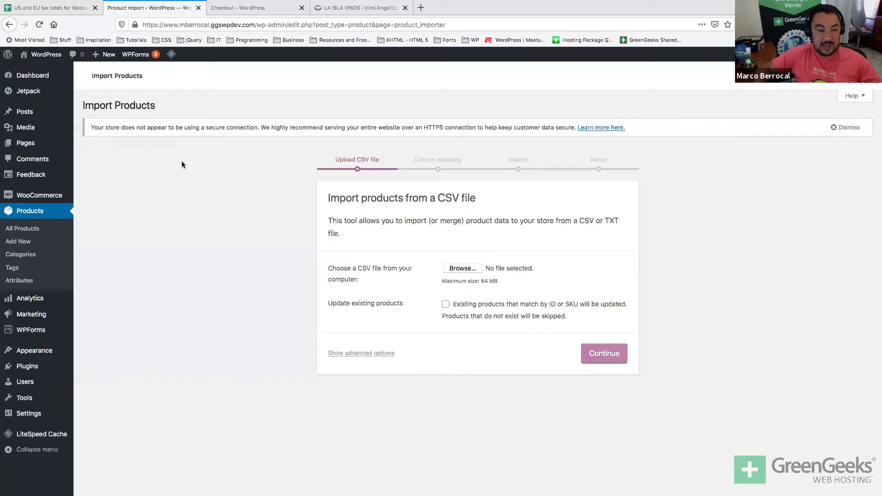
super+click(31, 127)
click(256, 8)
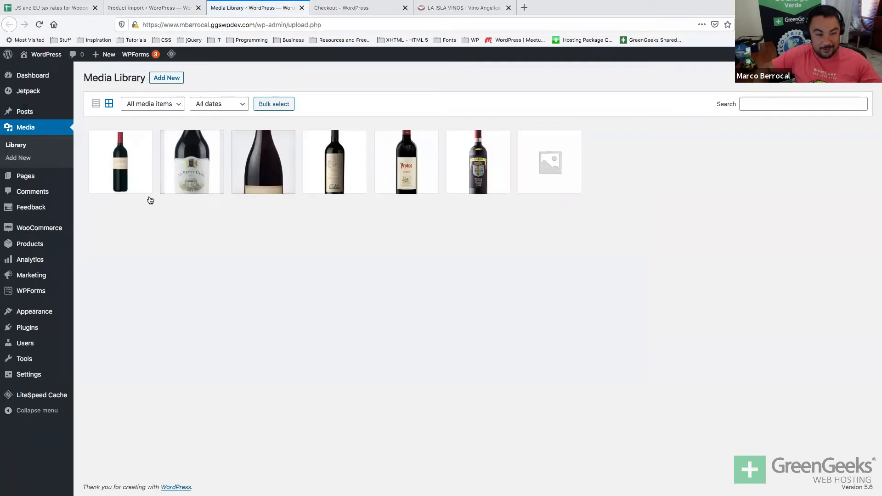
click(128, 186)
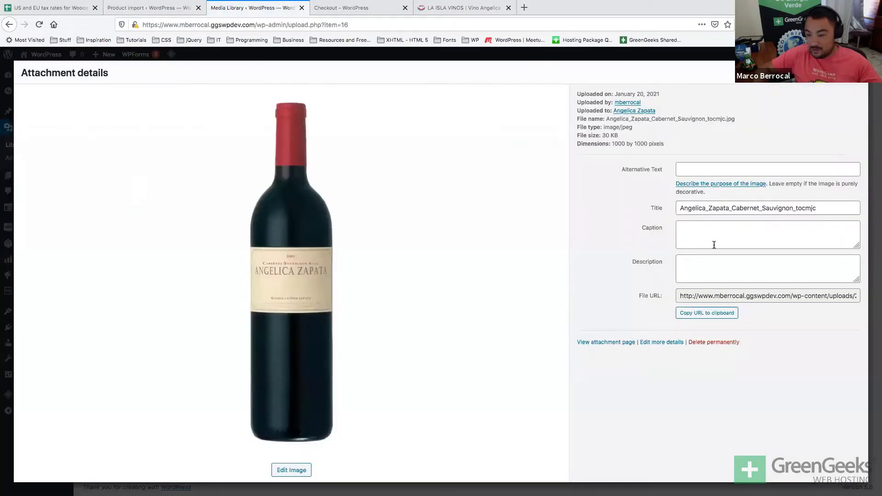
click(833, 298)
key(Right)
key(Right)
key(Right)
key(Right)
key(Right)
key(Right)
key(Right)
key(Right)
key(Right)
key(Right)
key(Right)
key(Right)
key(Right)
key(Right)
key(Right)
key(Right)
key(Right)
key(Right)
key(Right)
key(Right)
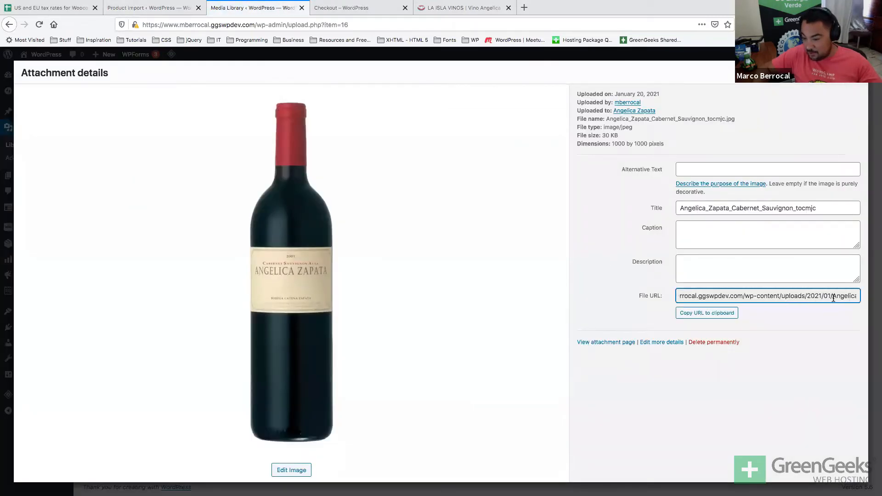
drag(785, 294, 627, 292)
key(super+c)
key(super+Tab)
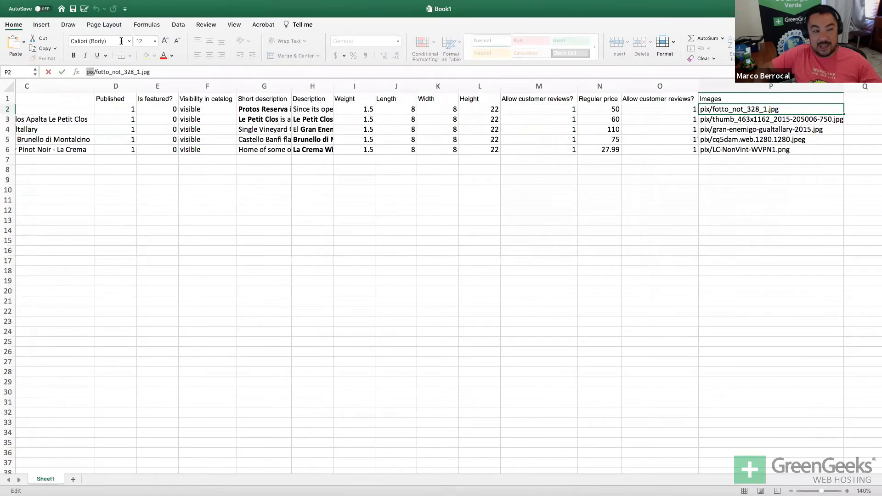
Replace 'pix/' with the copied uploads address in the image paths of P2 through P6.
key(super+v)
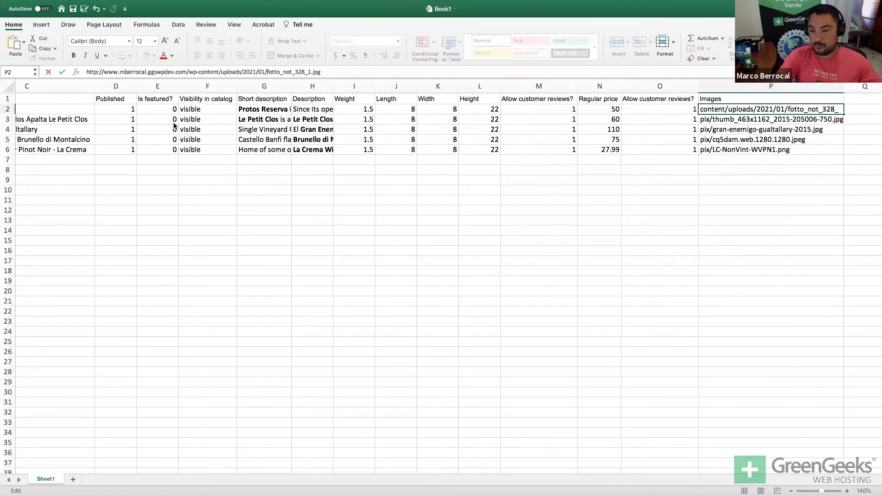
key(Return)
drag(87, 72, 96, 72)
key(super+v)
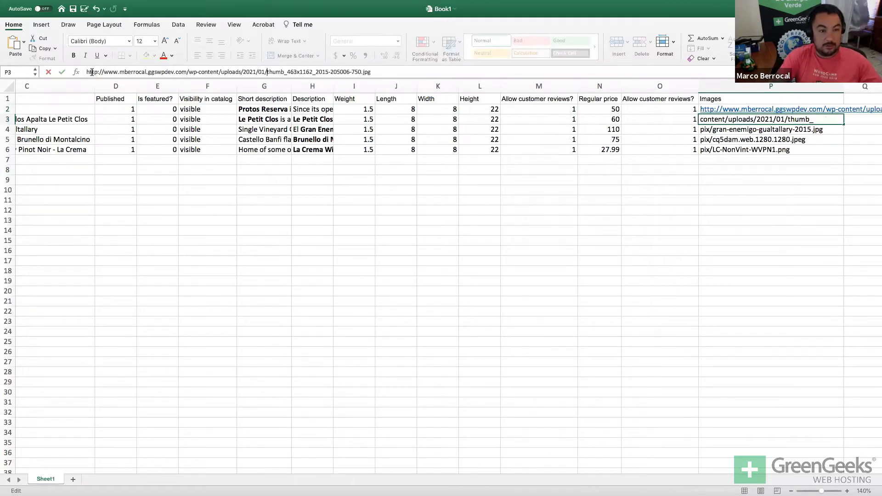
key(Return)
double_click(92, 72)
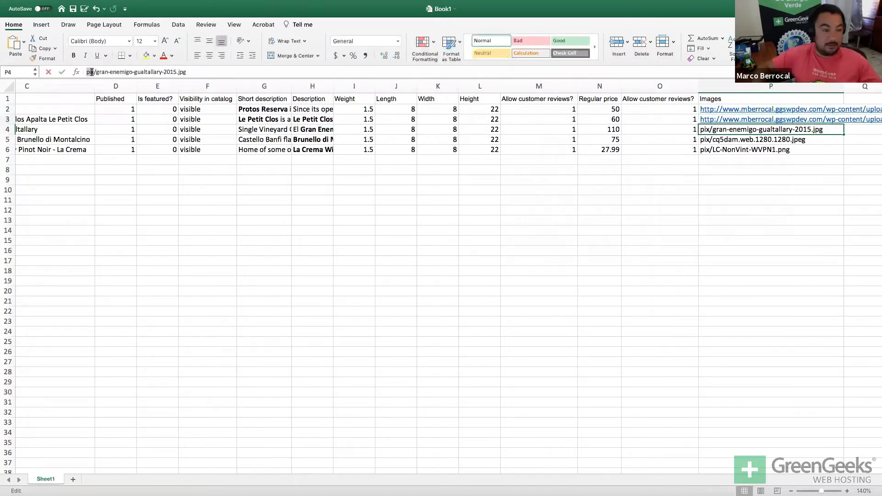
key(super+v)
key(Return)
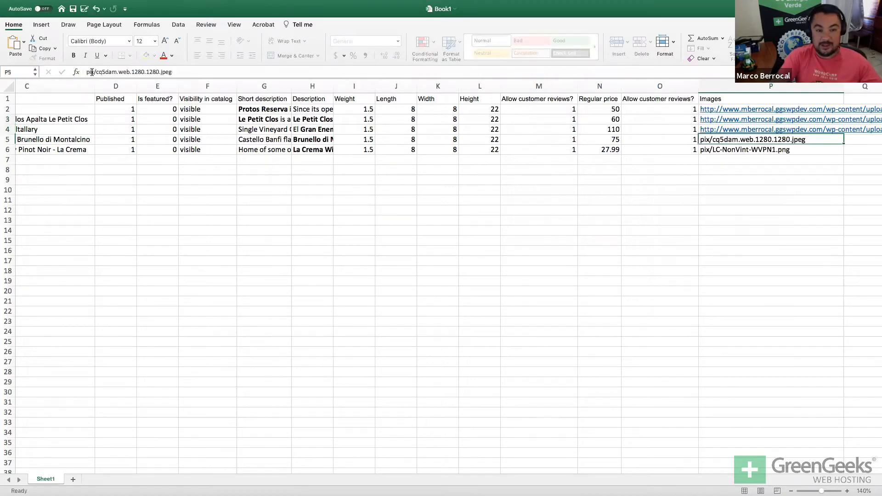
double_click(92, 72)
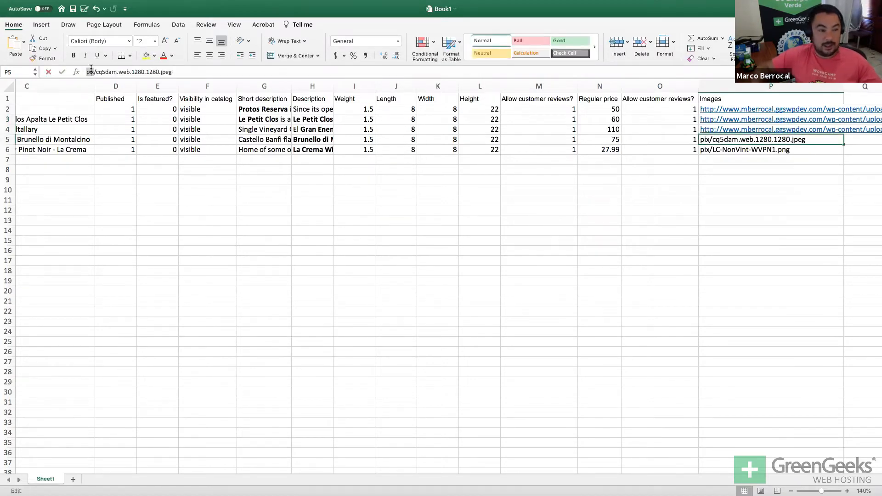
key(super+v)
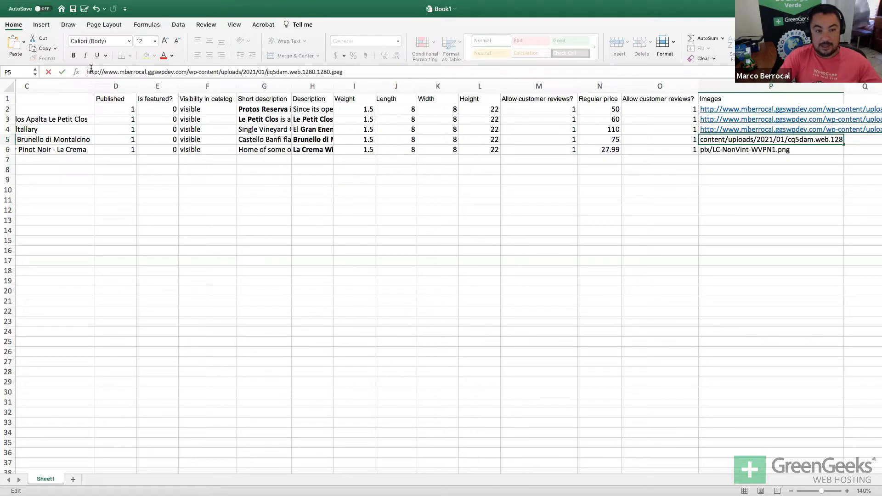
key(Return)
double_click(91, 72)
key(super+v)
key(Return)
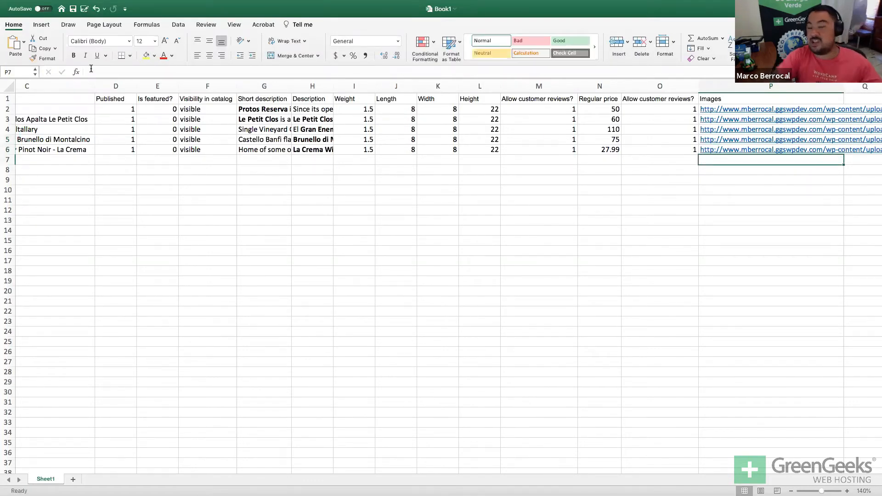
Try appending a second image URL after a comma in P2, then cancel that edit.
scroll(669, 222, right, 3)
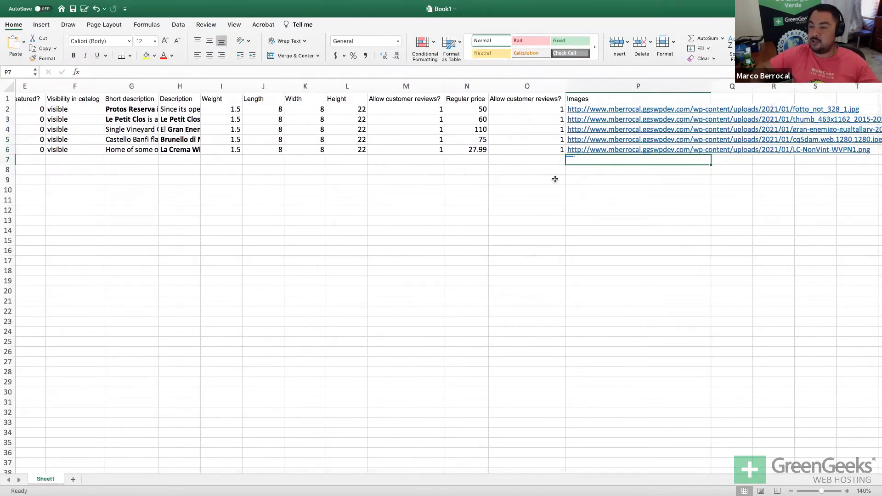
click(466, 113)
key(Right)
key(Right)
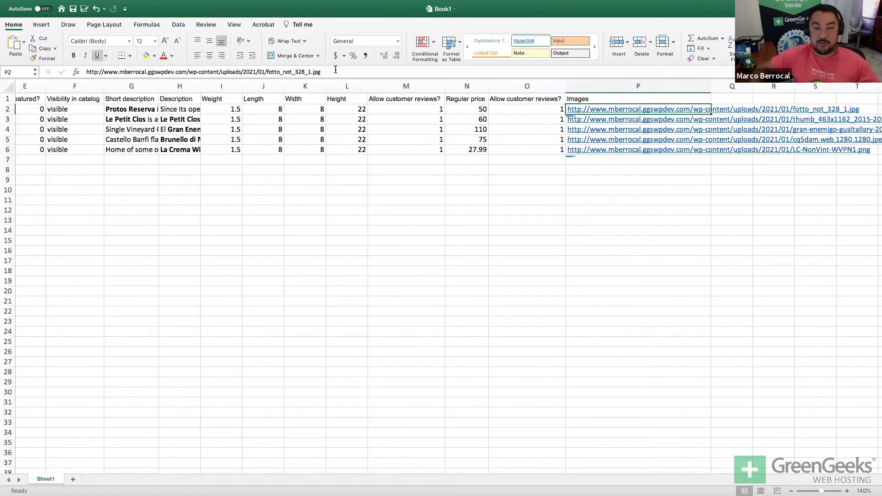
click(336, 69)
text(,)
double_click(335, 70)
click(336, 69)
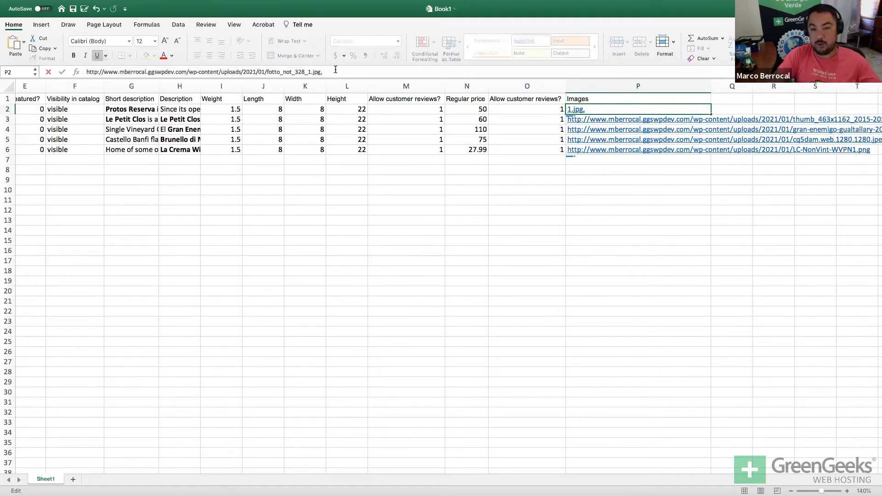
key(super+v)
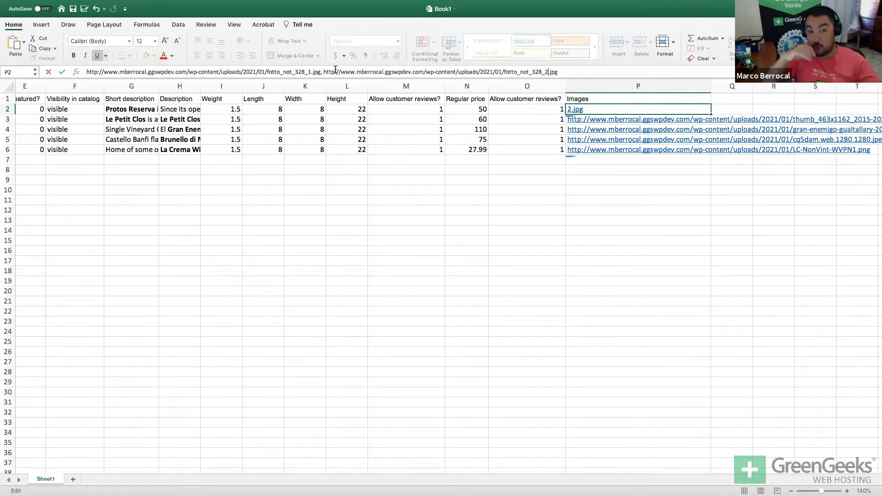
key(Escape)
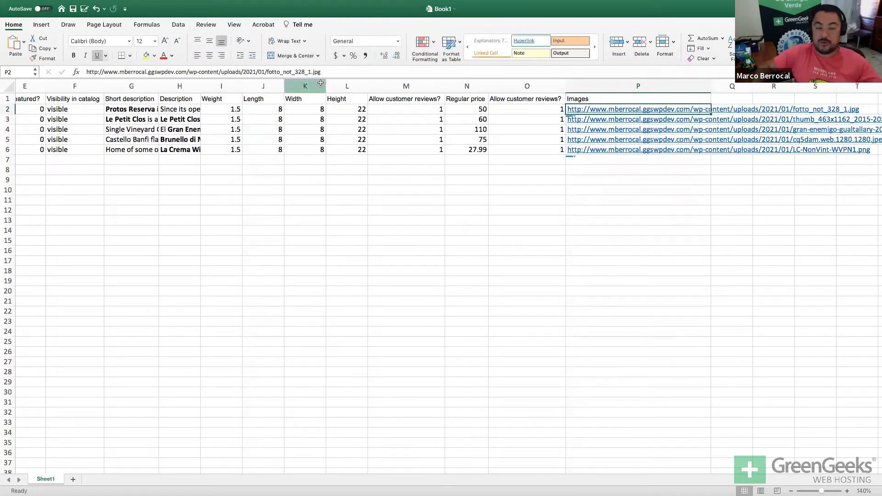
click(337, 240)
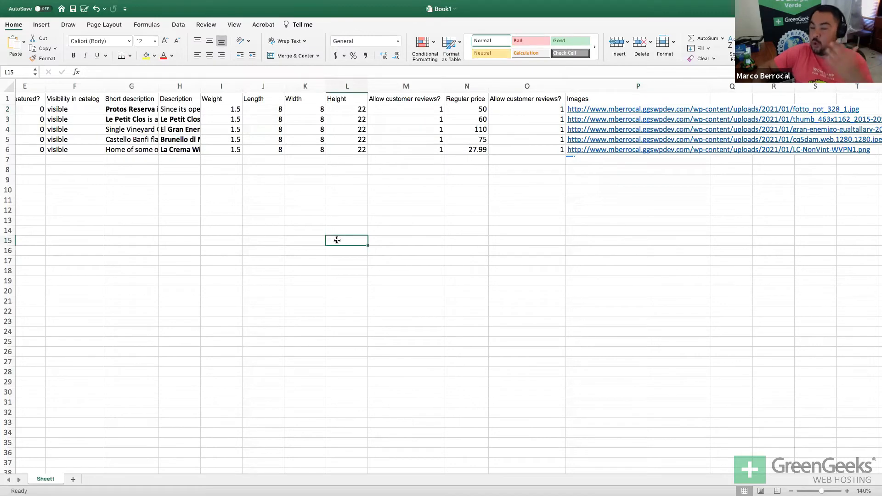
click(385, 171)
Save the wine sheet as 'wines' in CSV UTF-8 (Comma delimited) format.
scroll(384, 171, left, 6)
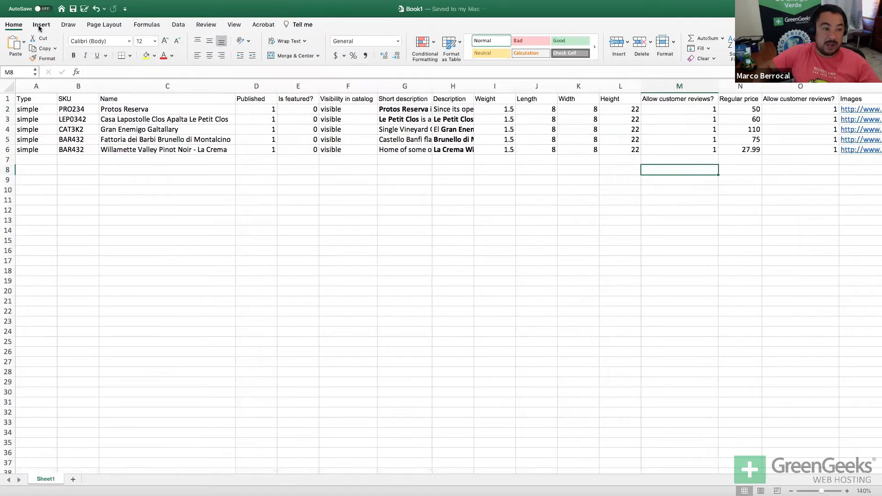
click(20, 25)
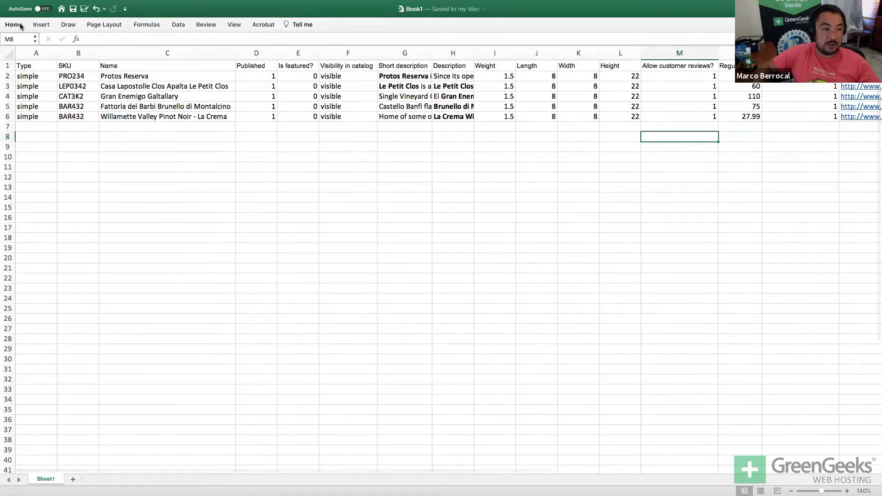
click(20, 25)
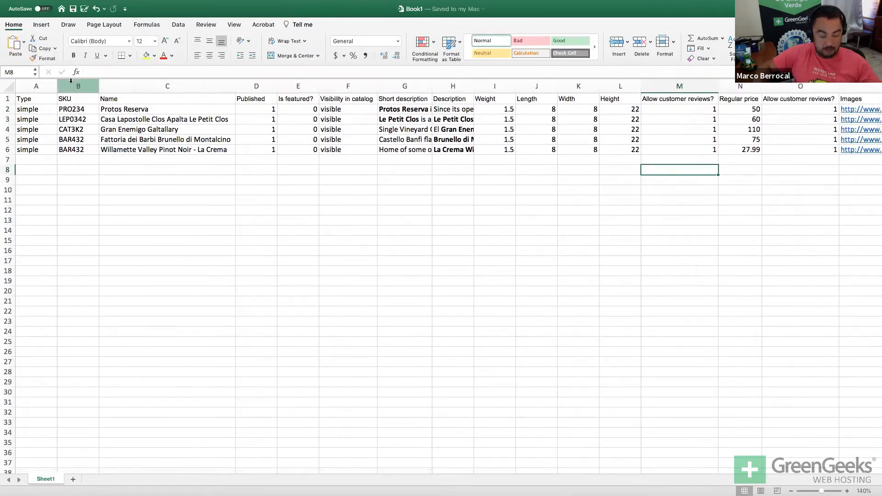
key(super+s)
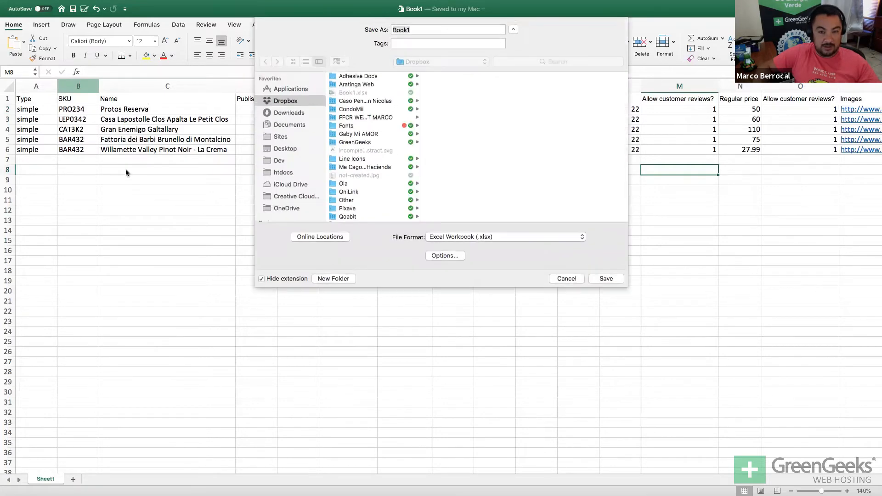
click(442, 237)
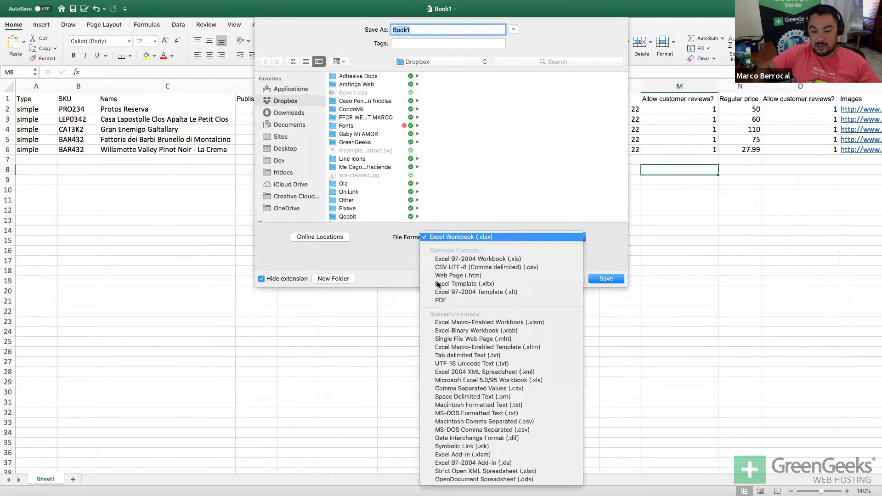
click(464, 268)
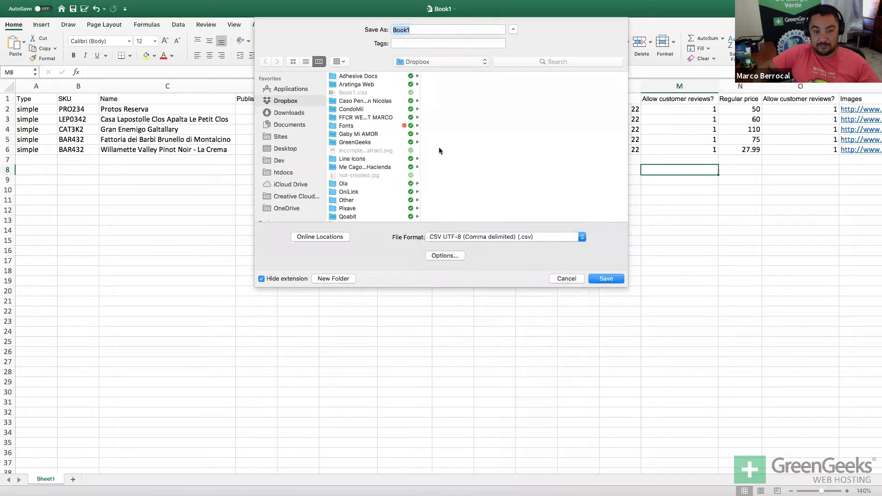
text(wn)
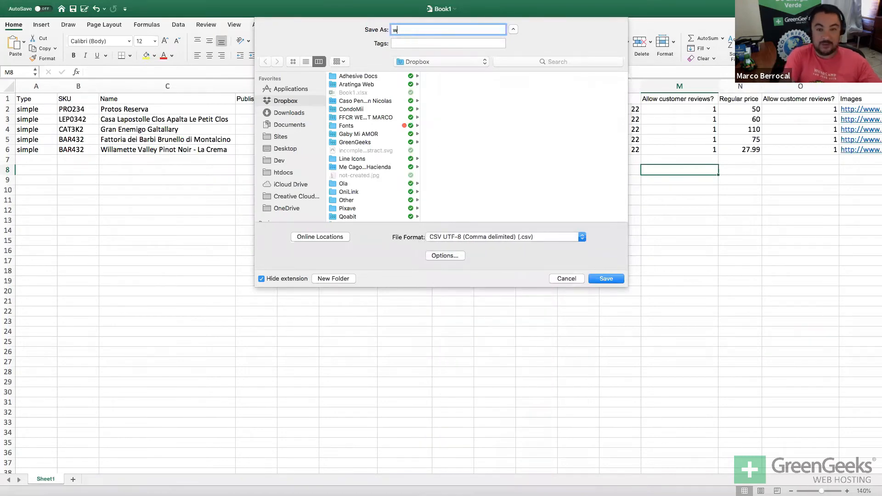
key(Return)
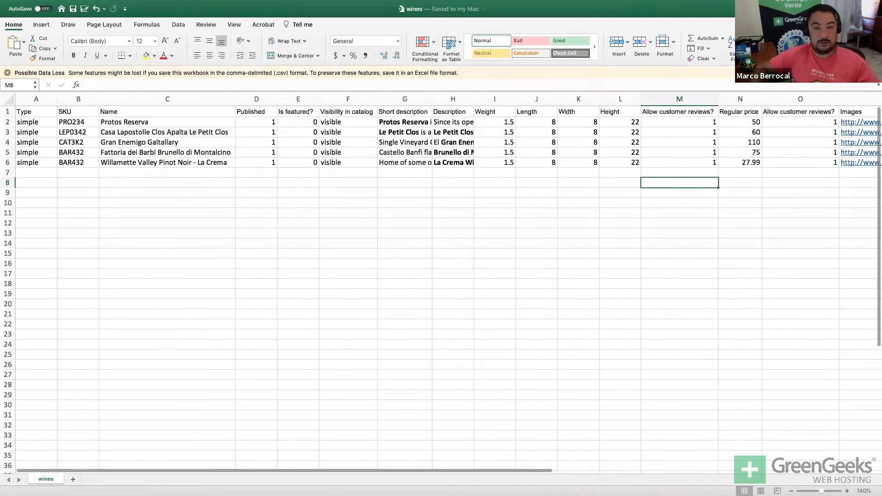
key(super+Tab)
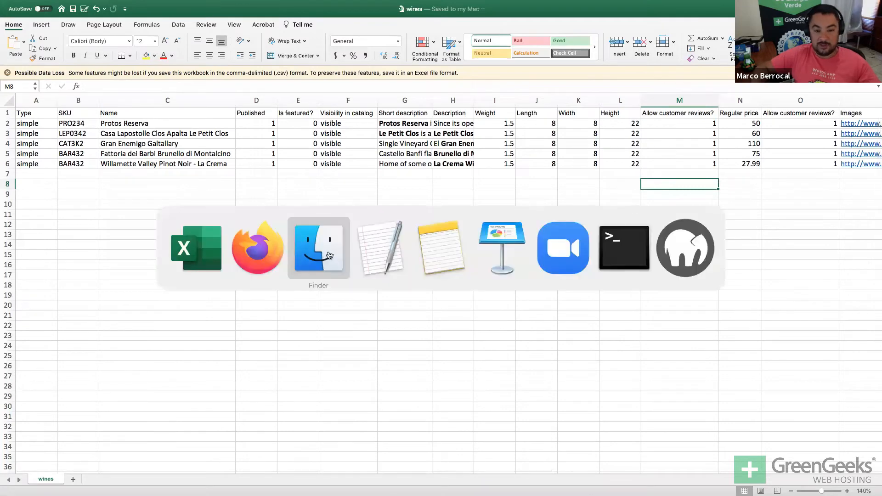
Upload wines.csv from the Dropbox folder to the Product Import page and continue to column mapping.
click(252, 249)
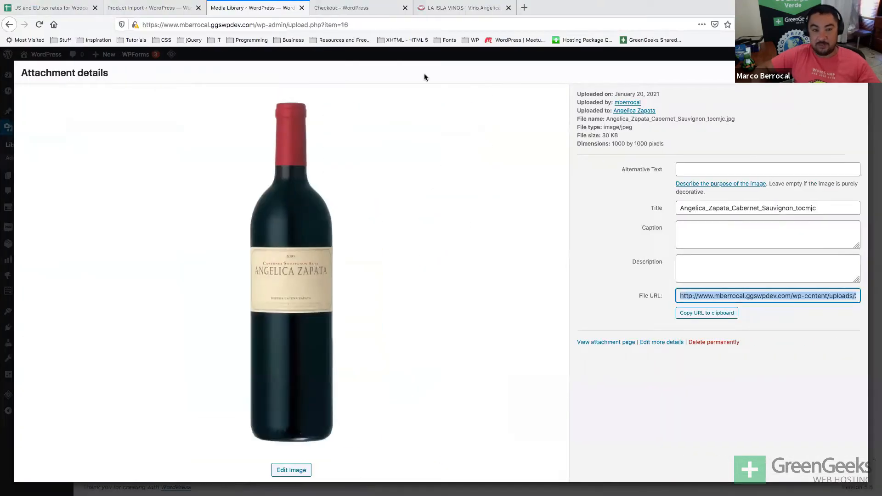
click(169, 4)
click(77, 76)
click(141, 9)
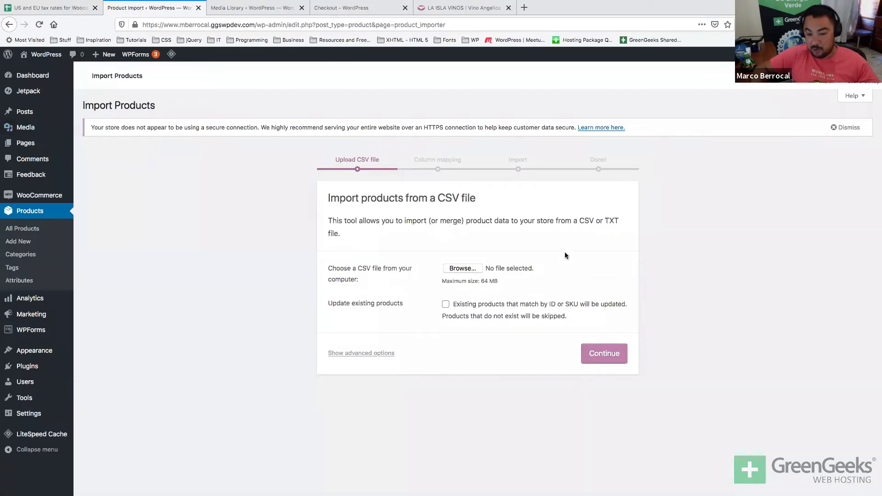
double_click(581, 217)
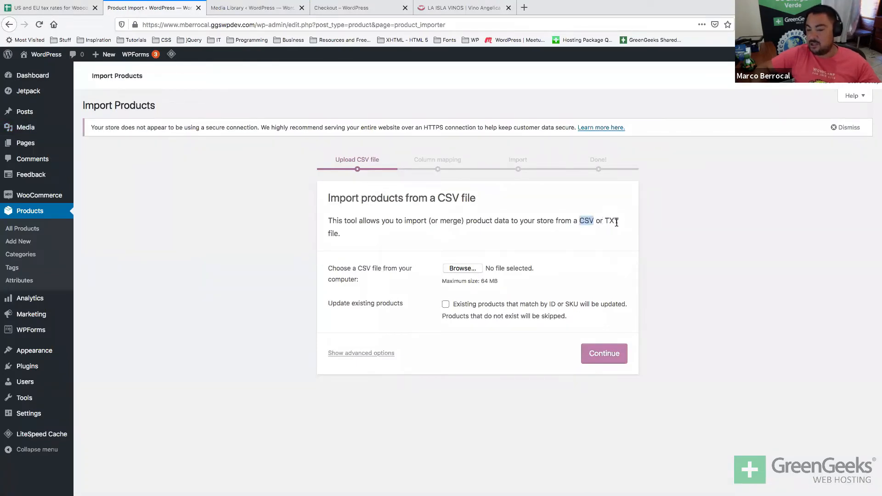
click(462, 268)
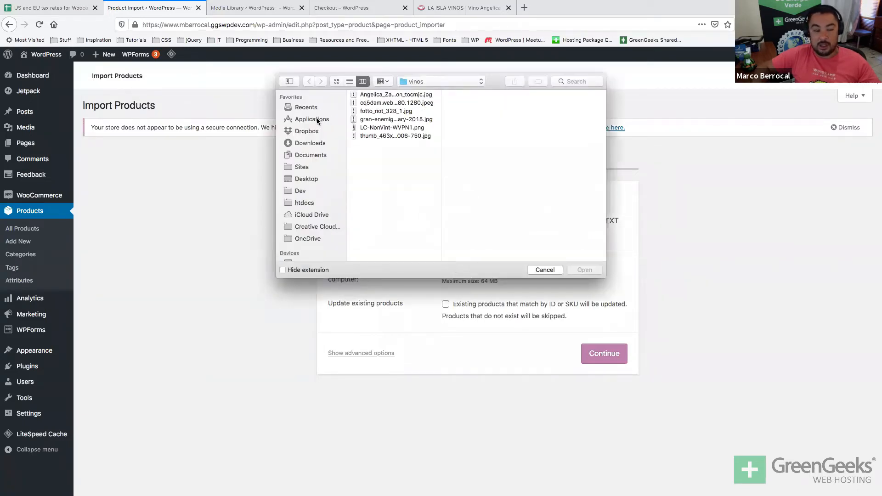
click(312, 131)
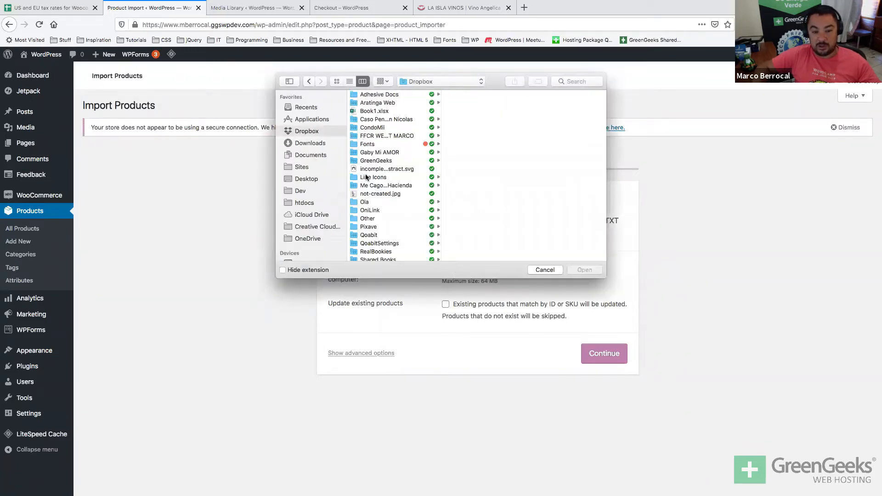
scroll(366, 177, down, 2)
scroll(366, 177, down, 1)
click(356, 257)
double_click(357, 257)
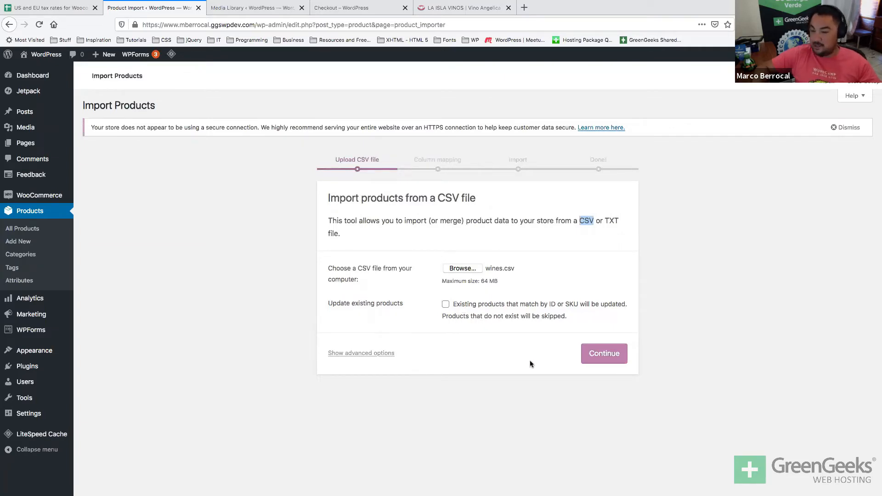
click(601, 354)
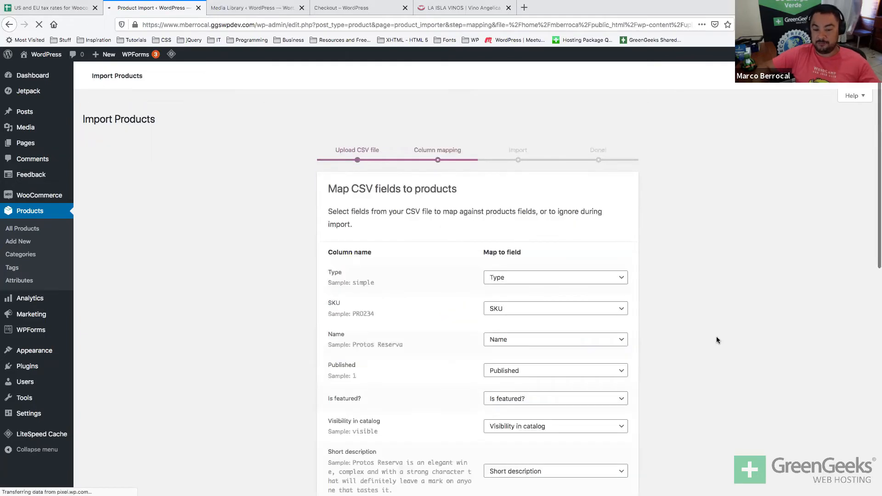
scroll(726, 318, down, 3)
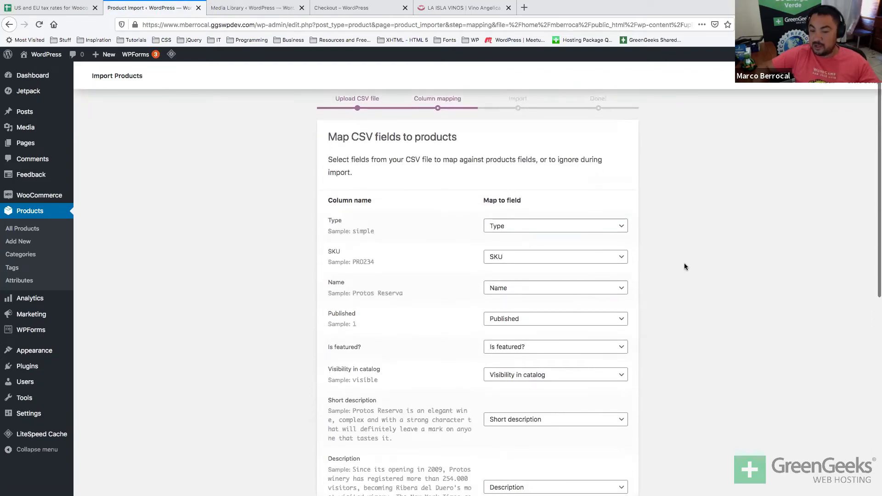
scroll(685, 264, down, 3)
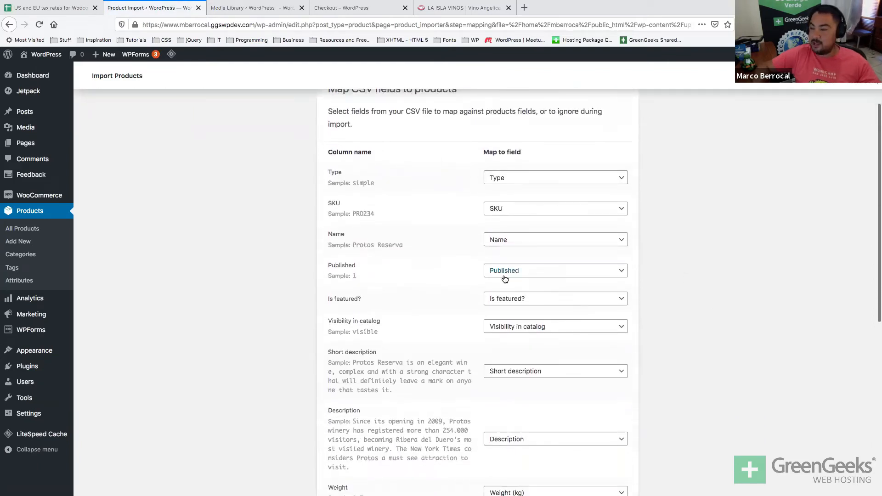
key(super+Tab)
click(275, 248)
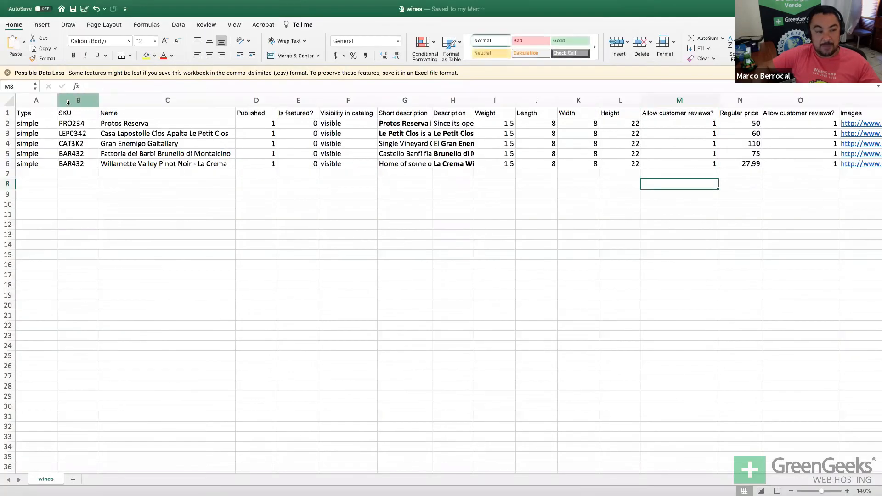
key(super+Tab)
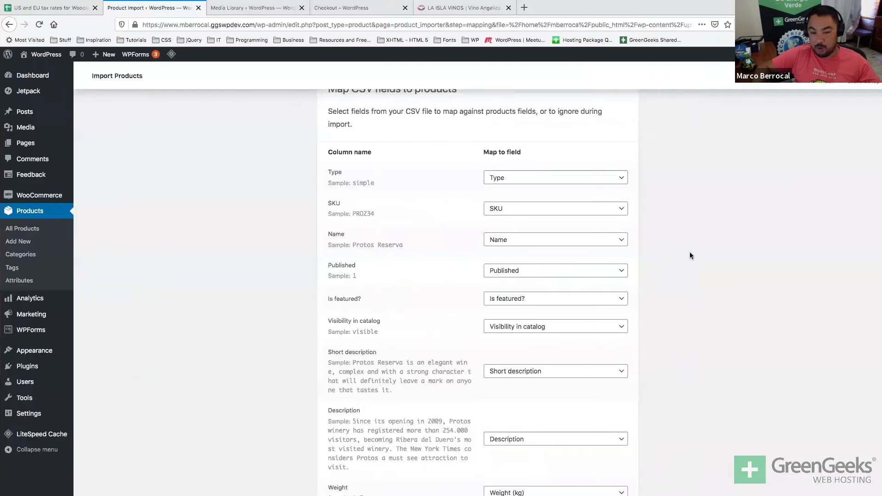
scroll(654, 254, up, 1)
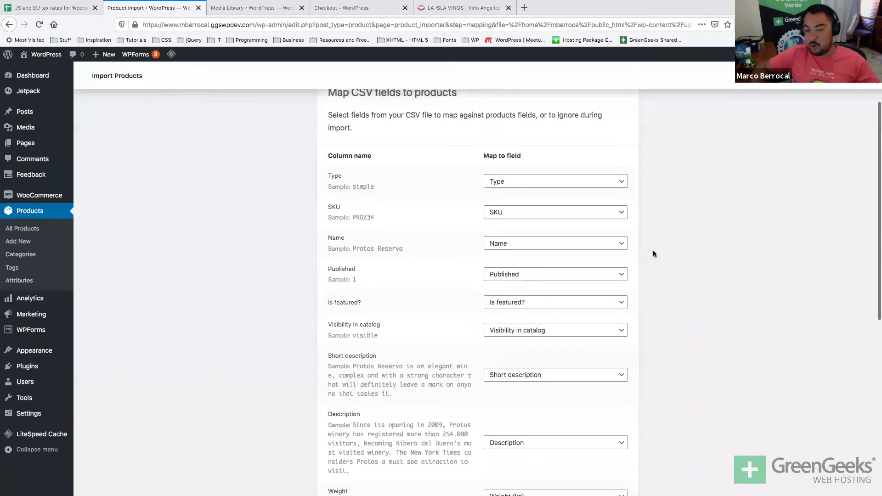
scroll(653, 254, down, 3)
key(super+Tab)
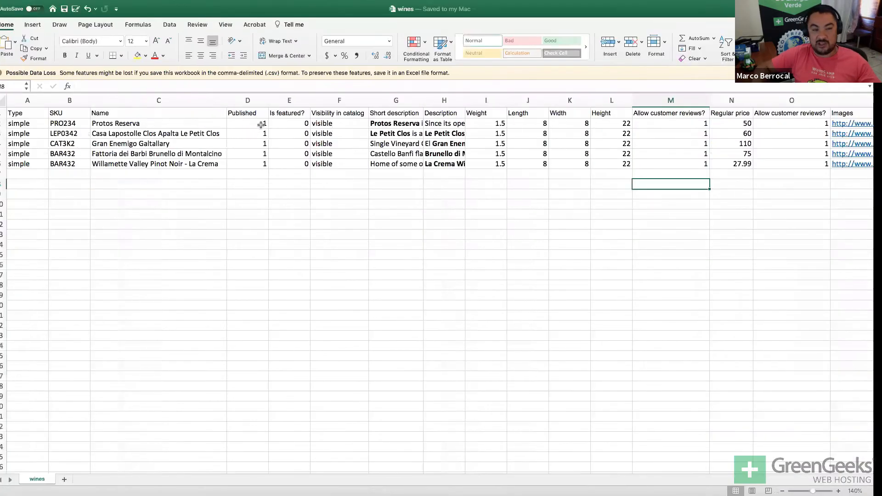
click(257, 113)
key(super+Tab)
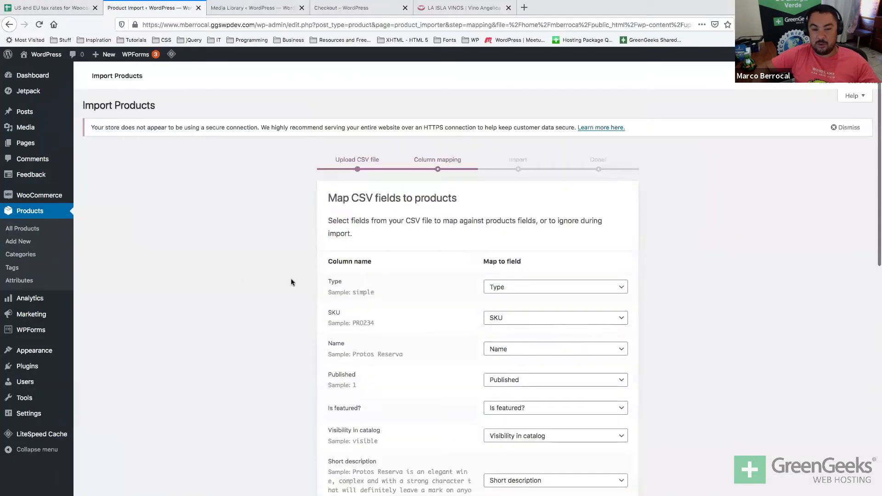
Search 'map csv woo' in a new tab and open WooCommerce's Product CSV Importer and Exporter docs at General guidelines.
key(super+t)
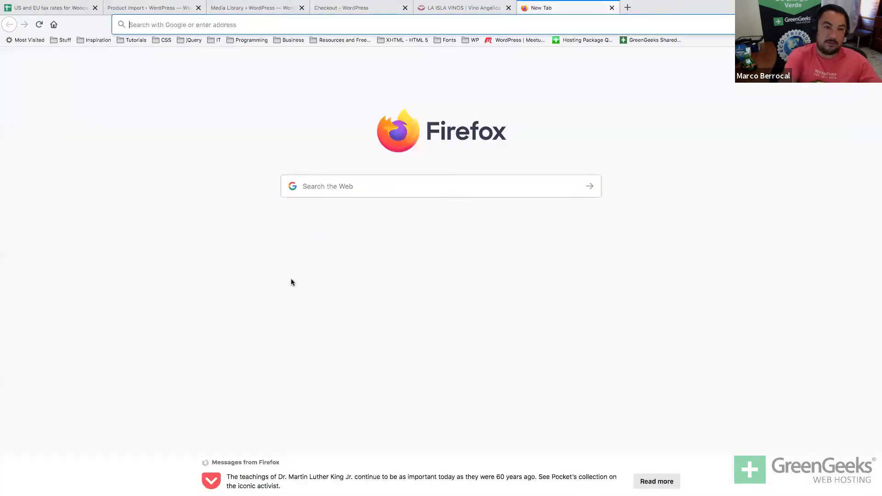
text(map cs)
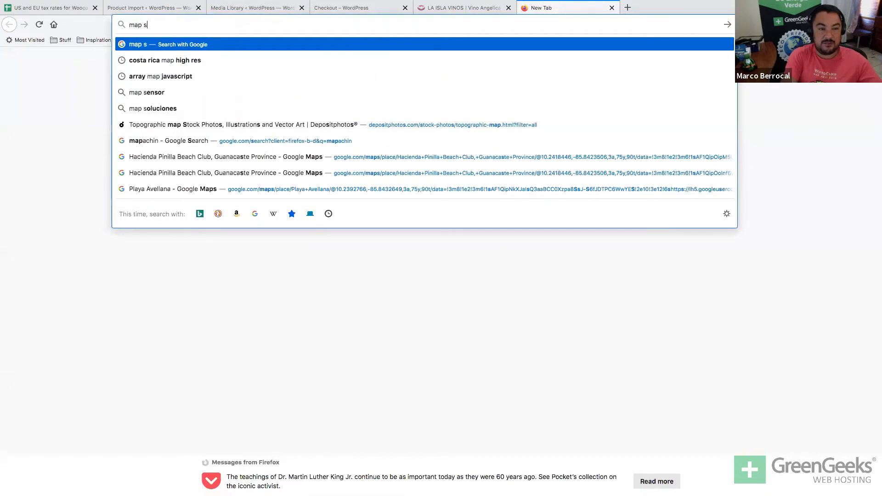
text(v )
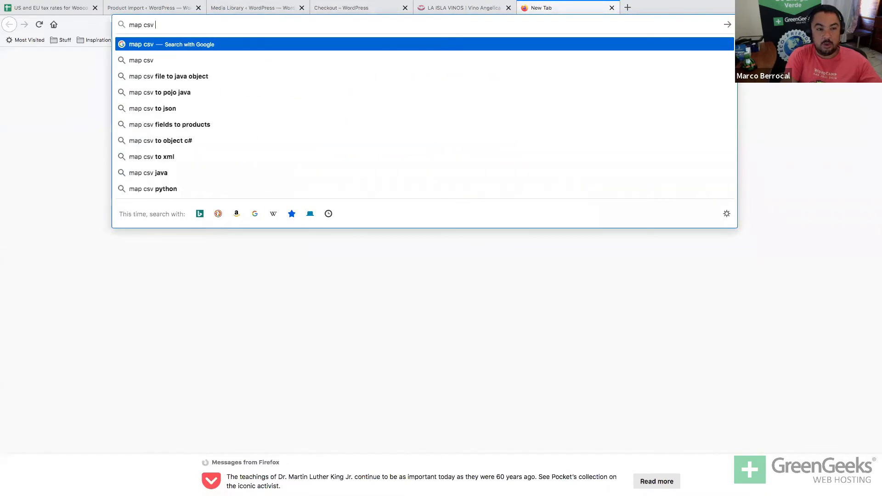
text(woo)
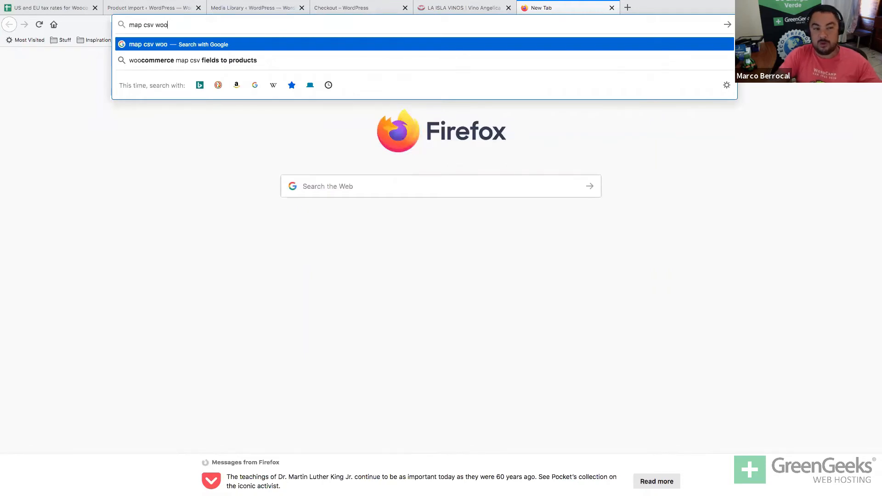
key(Down)
key(Return)
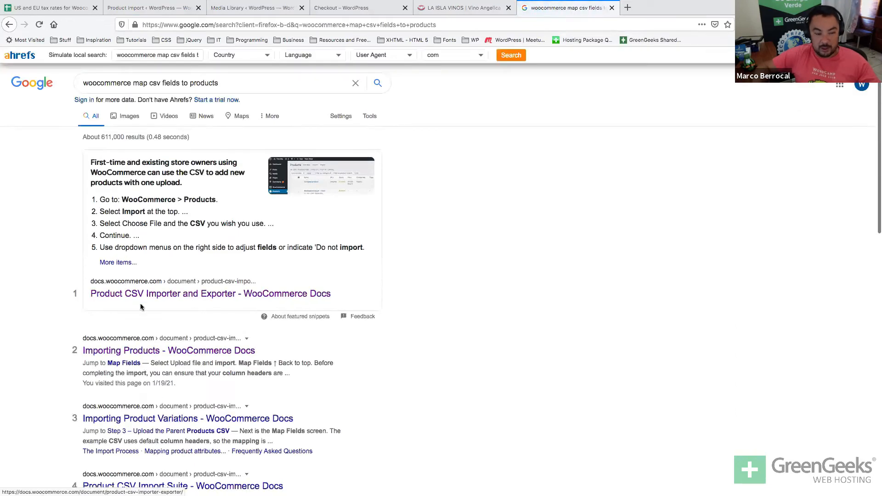
click(132, 295)
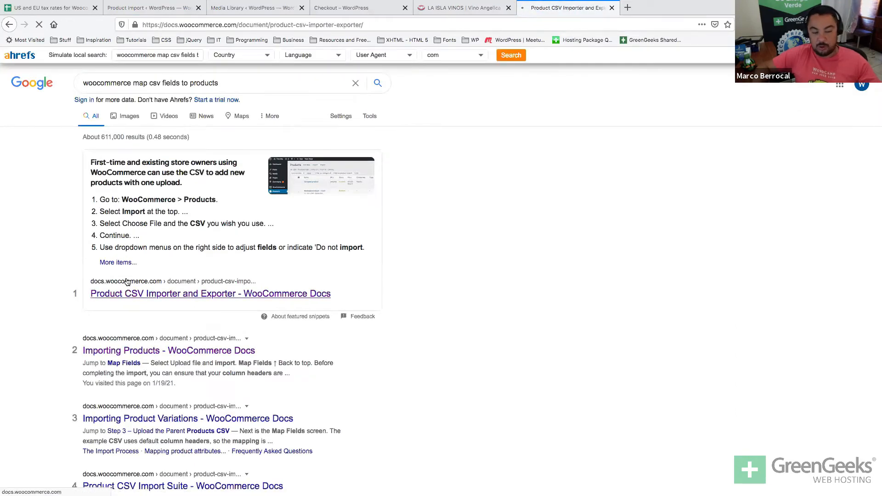
scroll(153, 255, down, 1)
scroll(154, 260, down, 5)
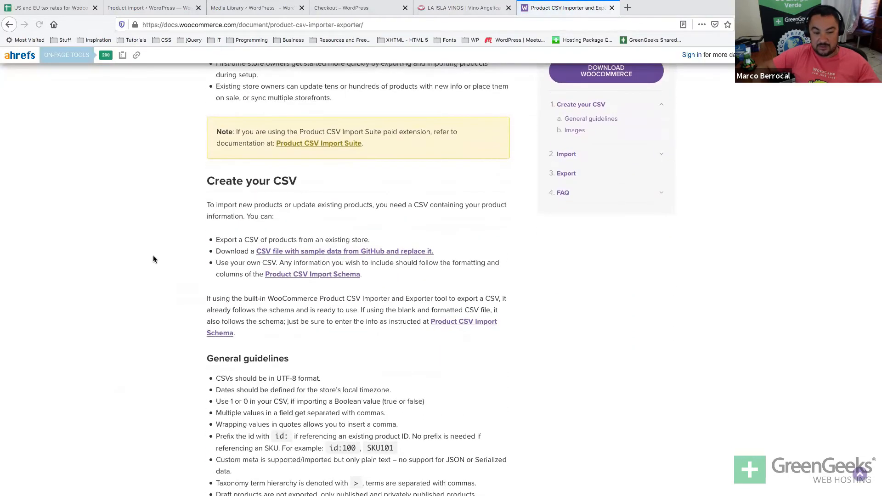
scroll(153, 259, down, 2)
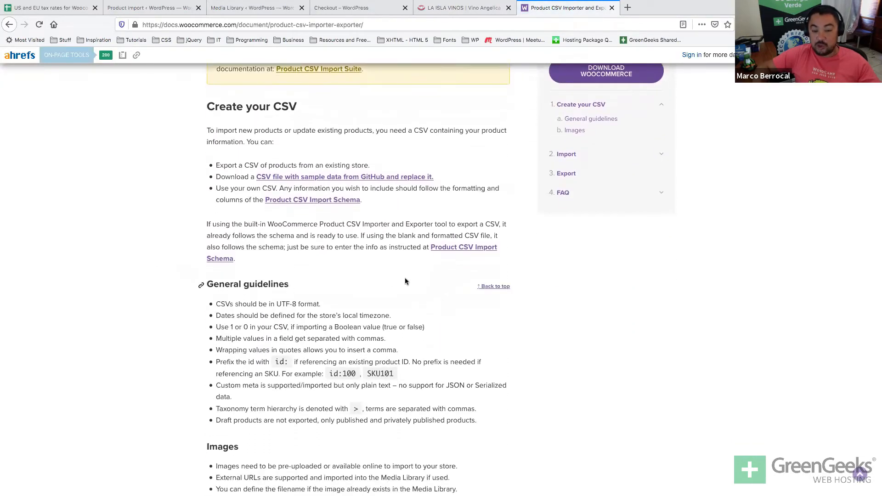
Open the Product CSV Import Schema wiki page and scroll to its column table.
click(479, 251)
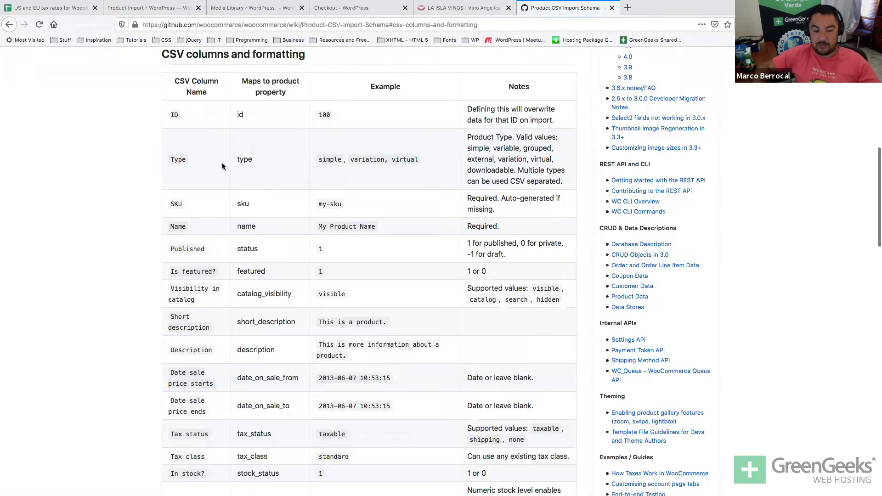
scroll(318, 211, down, 12)
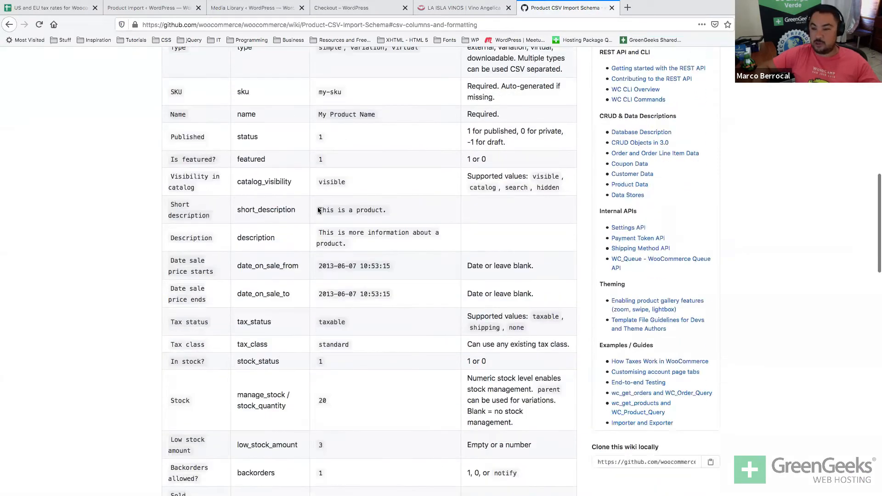
scroll(318, 211, up, 12)
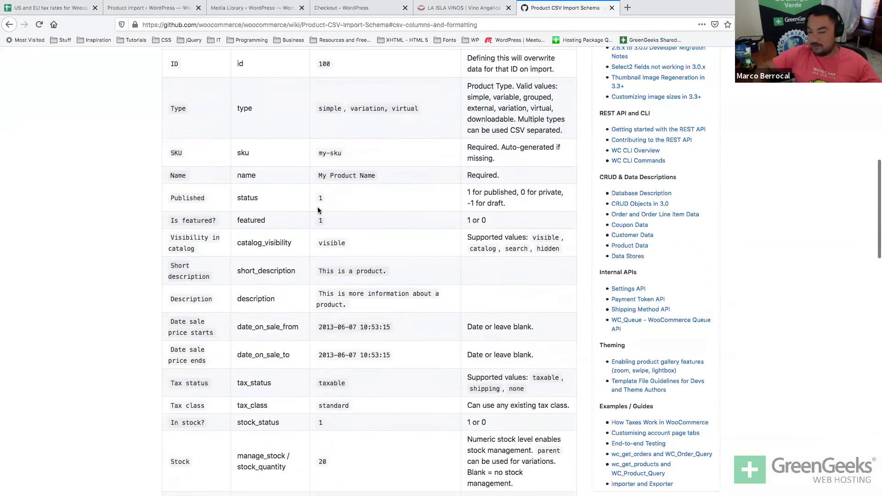
scroll(318, 210, up, 1)
scroll(318, 211, down, 2)
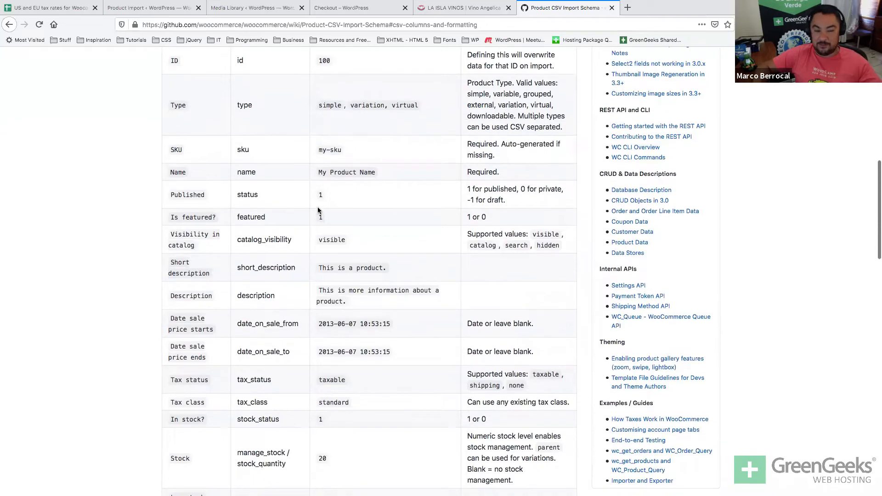
Review the Tax status, In stock?, Stock and Low stock amount schema rows, briefly checking the Excel sheet.
double_click(186, 347)
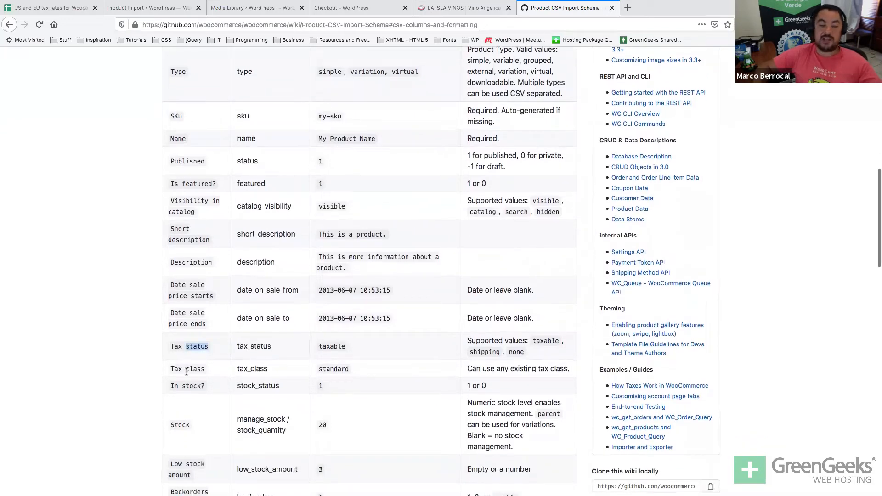
double_click(195, 369)
double_click(191, 386)
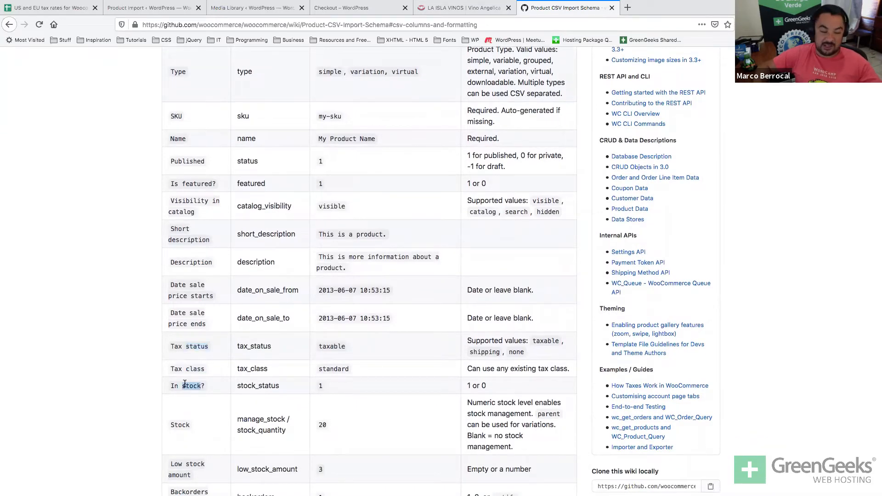
scroll(182, 390, down, 1)
double_click(175, 406)
scroll(175, 406, down, 2)
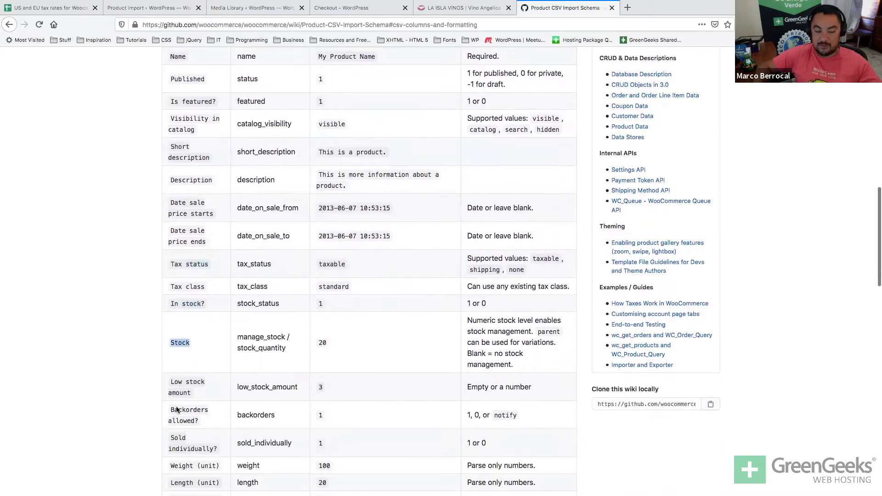
double_click(189, 389)
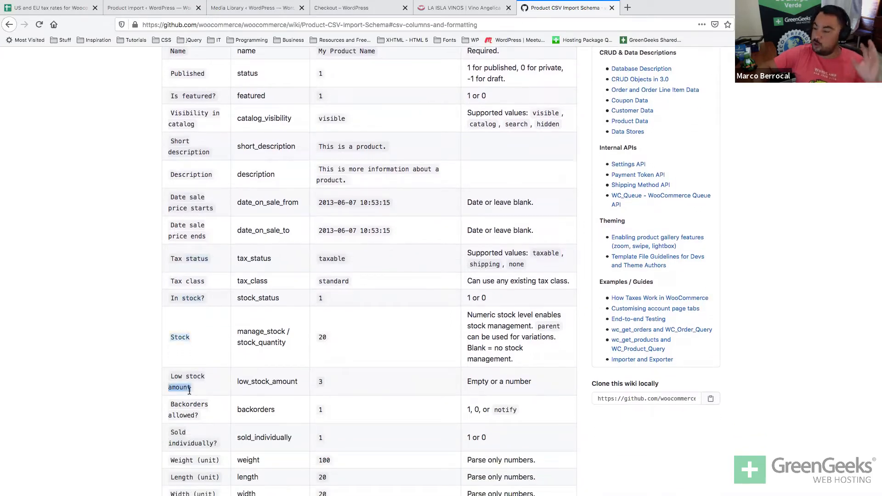
key(super+Tab)
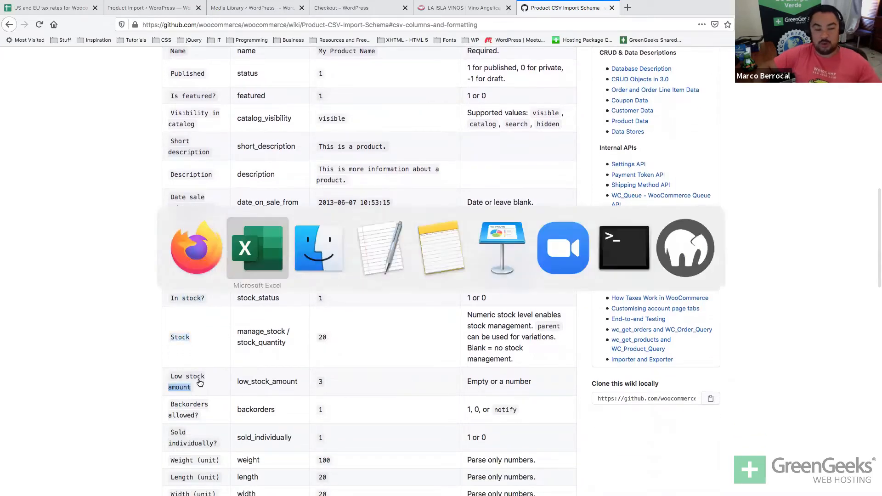
key(super+Tab)
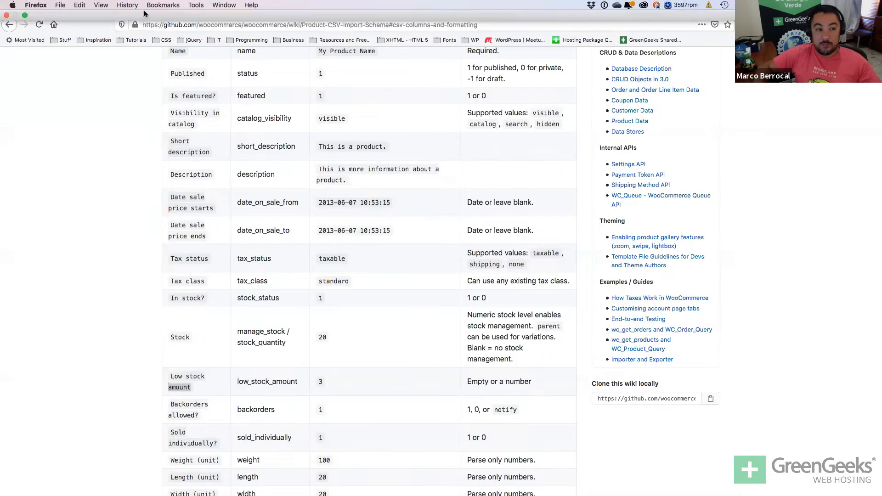
Return to the Product Import tab and scroll through the column mapping, comparing against the Excel sheet.
key(ctrl+shift+Tab)
key(ctrl+shift+Tab)
key(ctrl+shift+Tab)
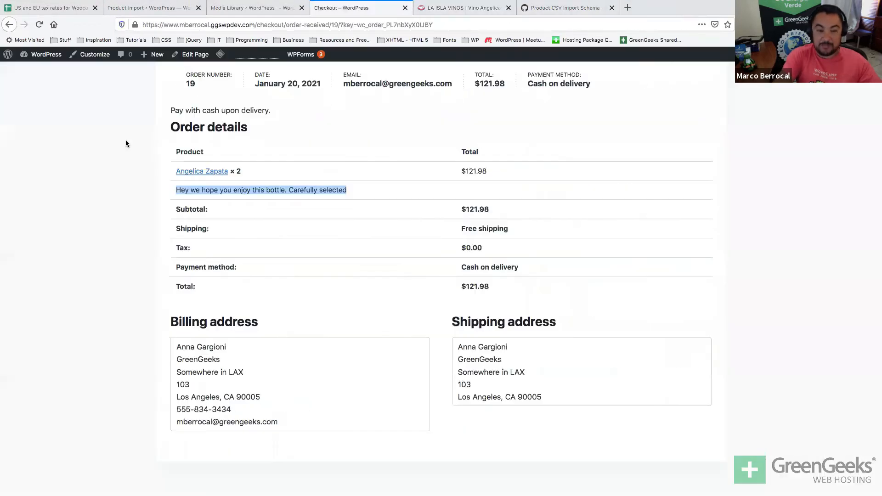
key(ctrl+shift+Tab)
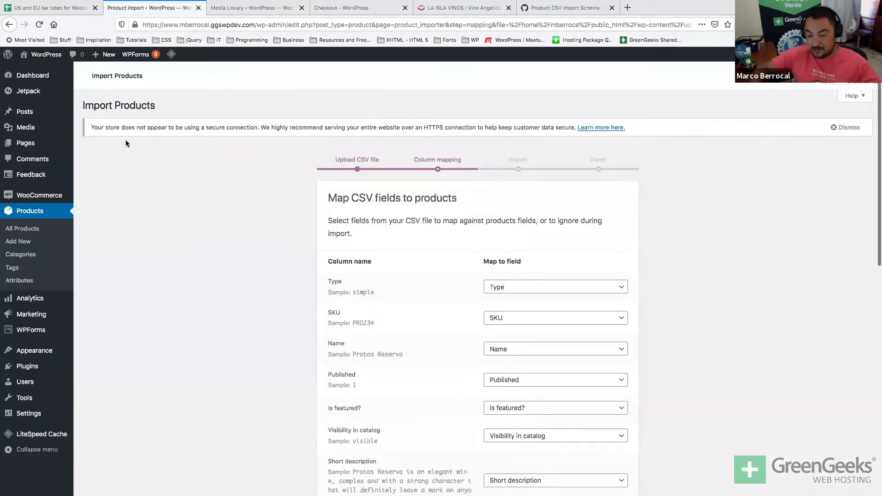
scroll(126, 139, down, 5)
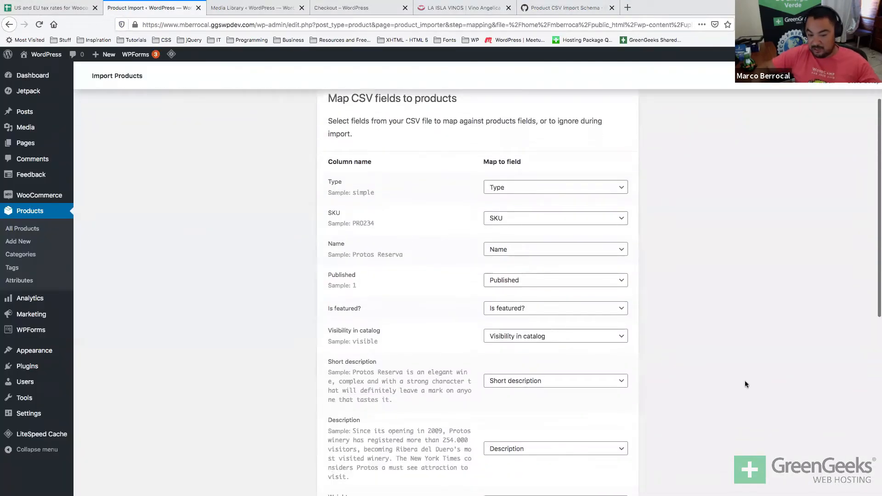
scroll(745, 380, down, 4)
scroll(744, 384, down, 6)
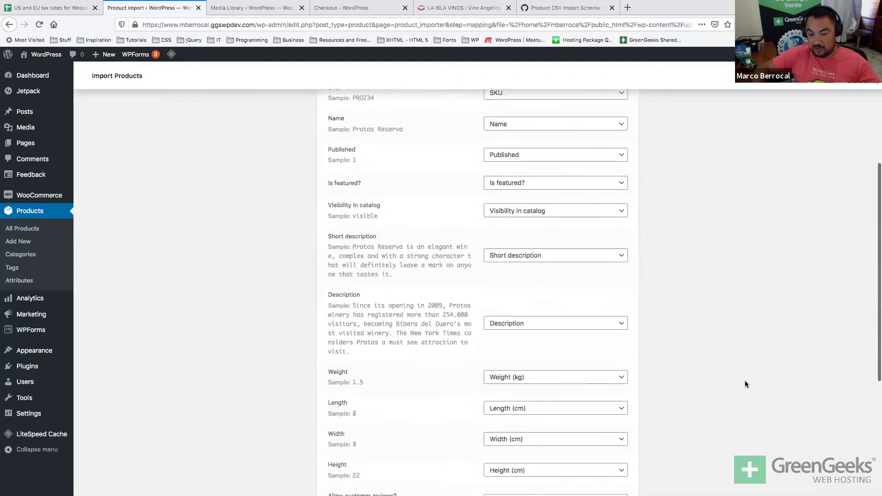
scroll(745, 384, down, 1)
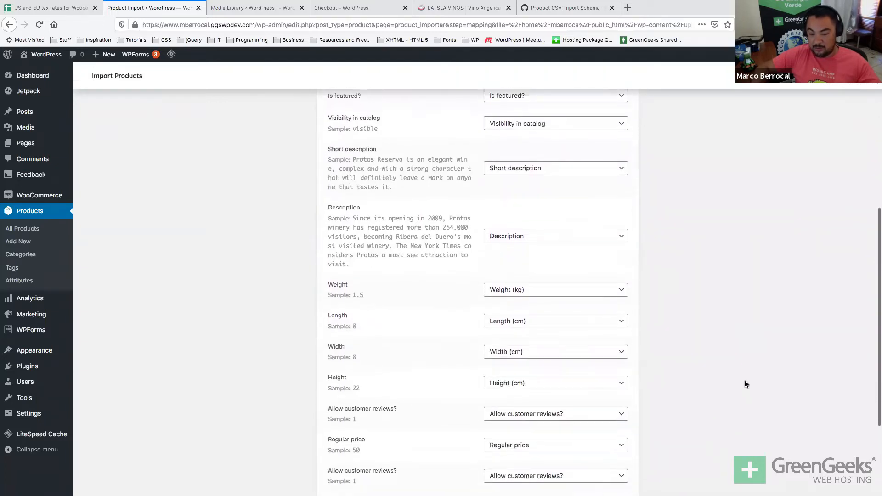
scroll(725, 434, down, 3)
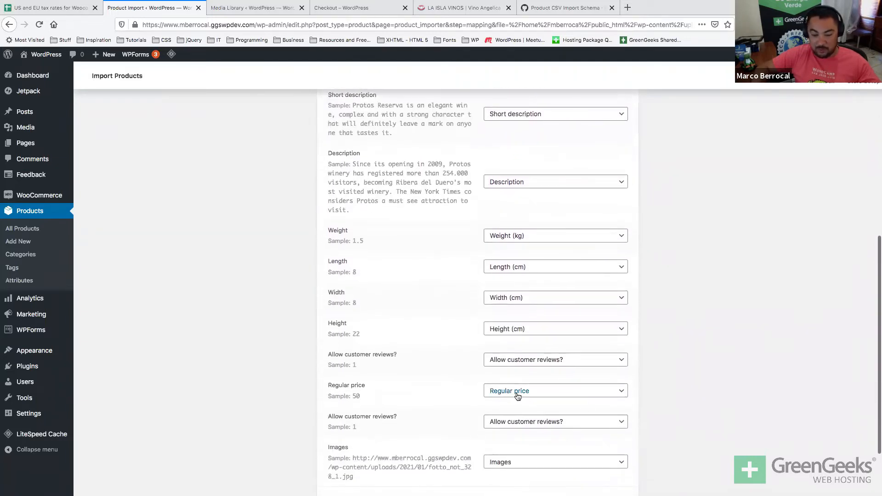
scroll(365, 398, down, 1)
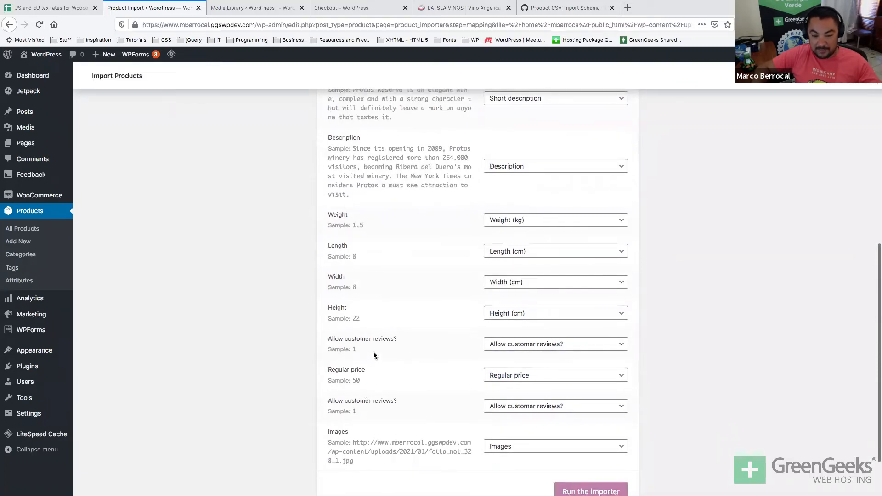
key(super+Tab)
key(super+Tab)
key(super+shift+Tab)
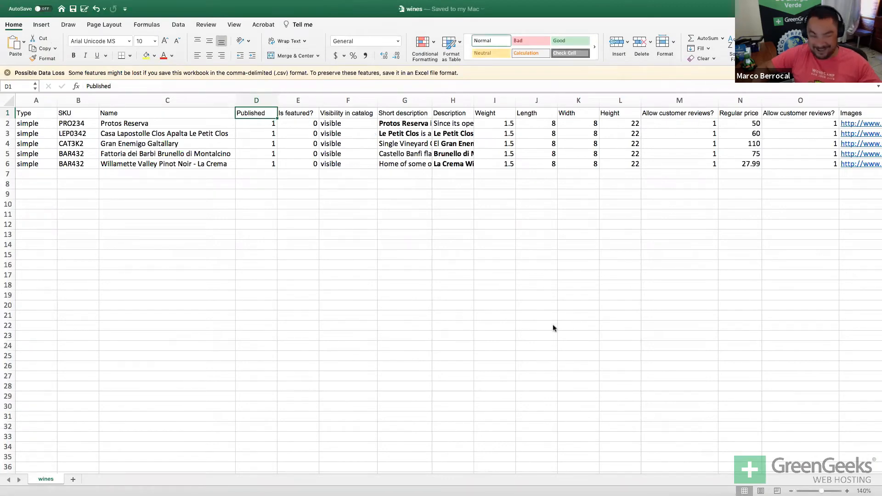
key(super+Tab)
Keep Allow customer reviews? as its mapped field and run the importer.
click(565, 345)
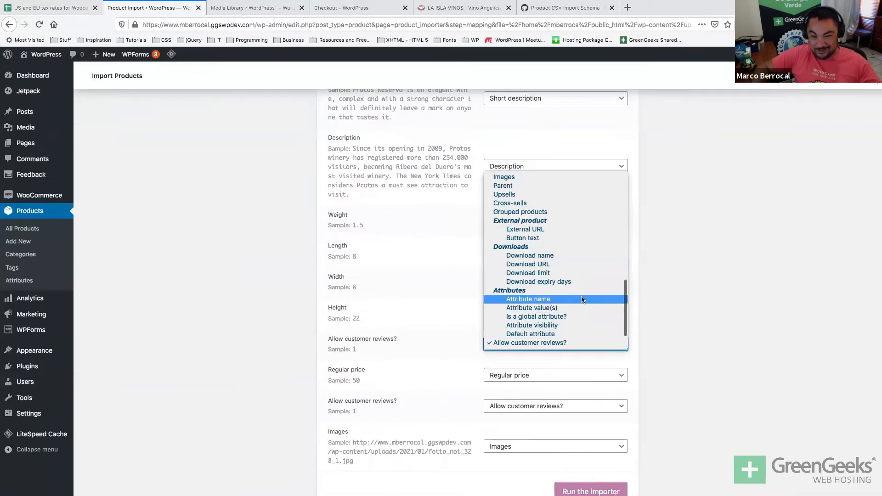
scroll(580, 296, down, 1)
click(407, 315)
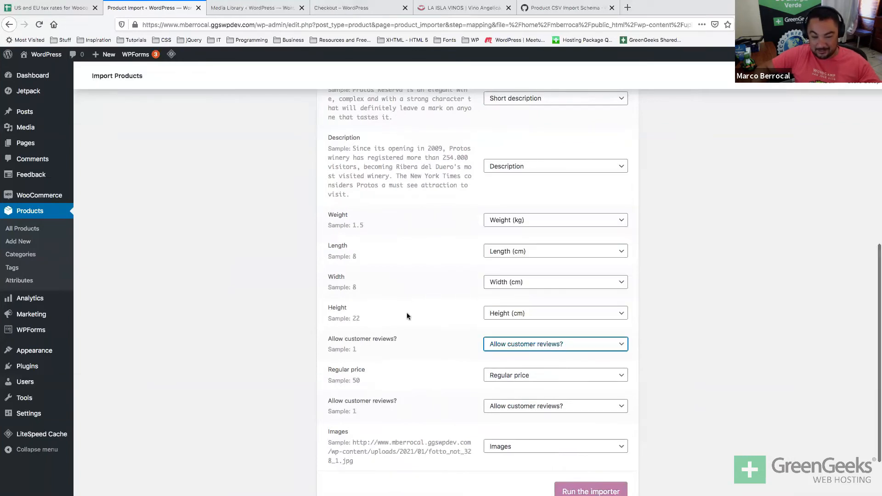
scroll(406, 315, down, 3)
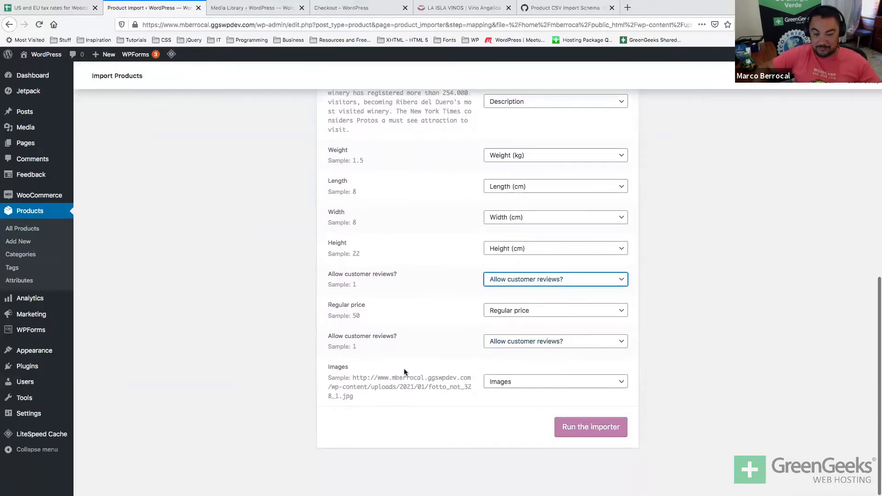
click(590, 426)
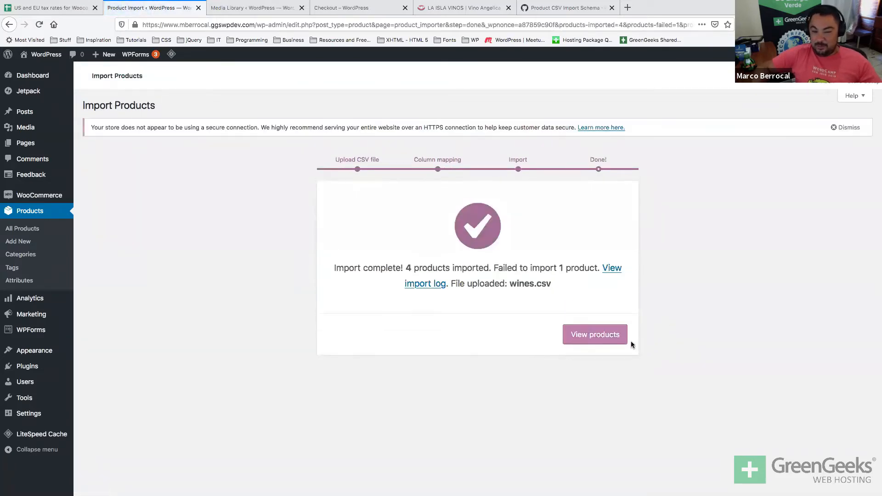
Check the import log for Fattoria dei Barbi's missing image file, then view the products list.
click(611, 271)
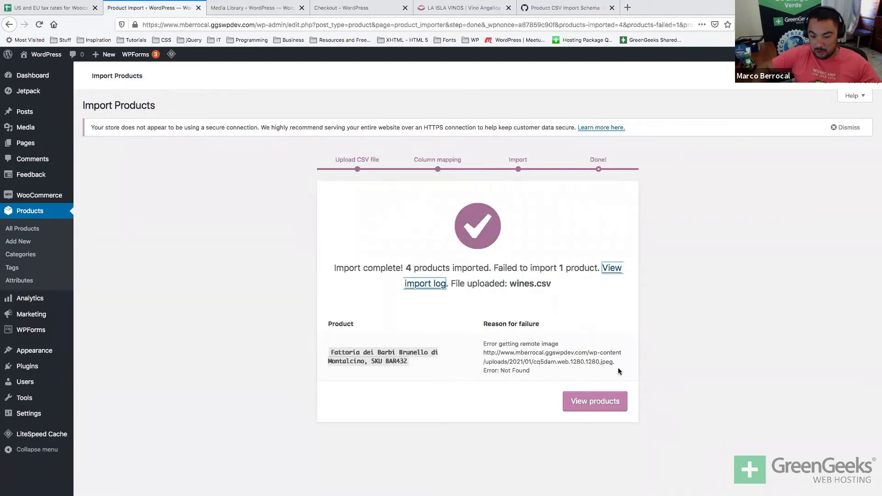
double_click(592, 361)
click(573, 402)
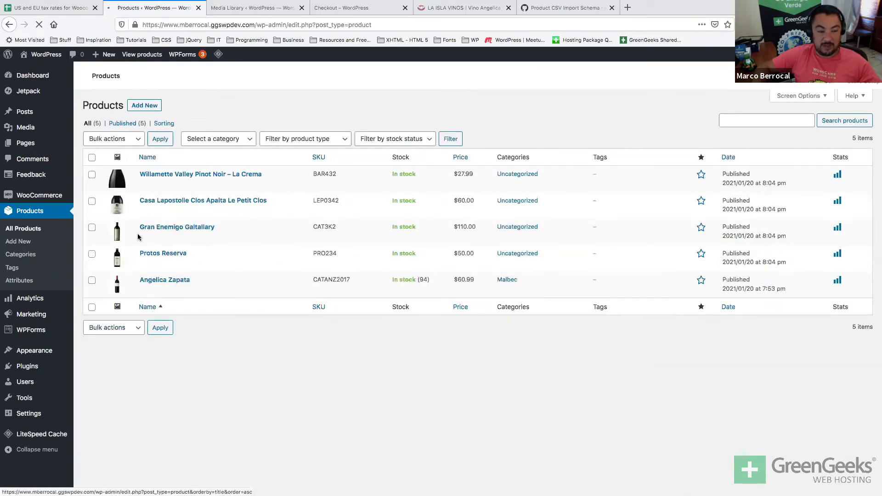
Go from the order-received tab to the shop's Home Page.
click(341, 8)
scroll(138, 101, up, 5)
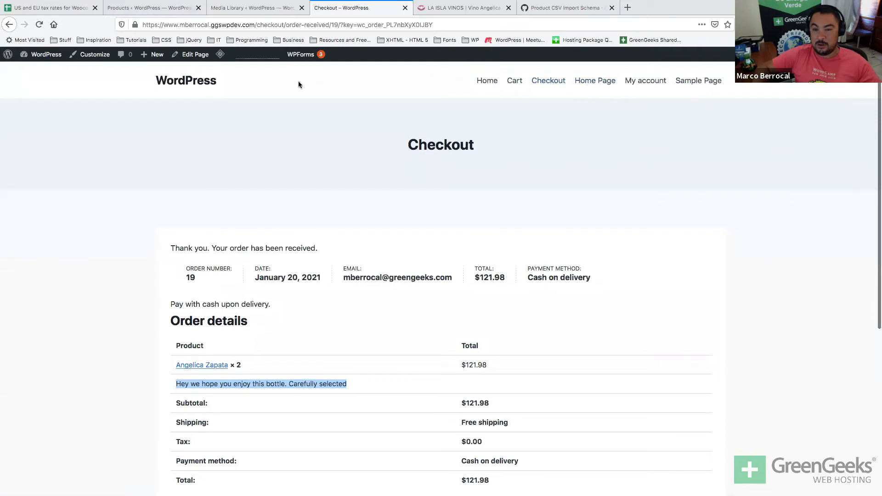
click(588, 81)
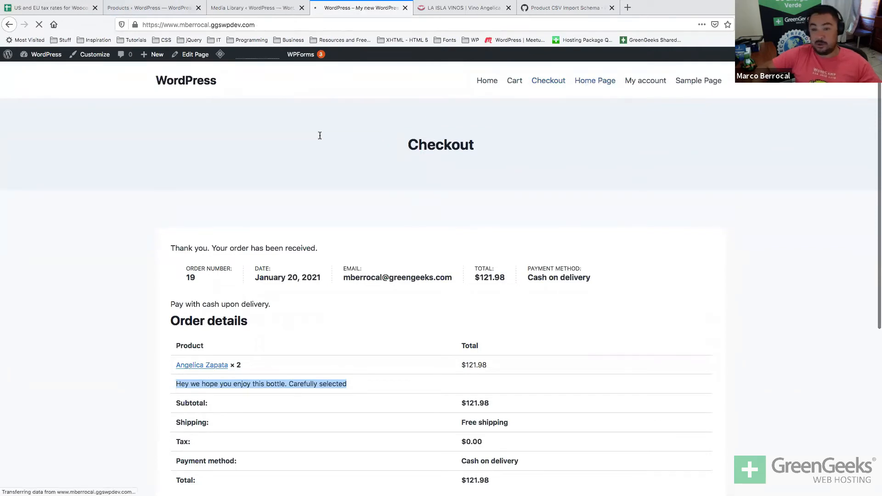
scroll(321, 138, down, 5)
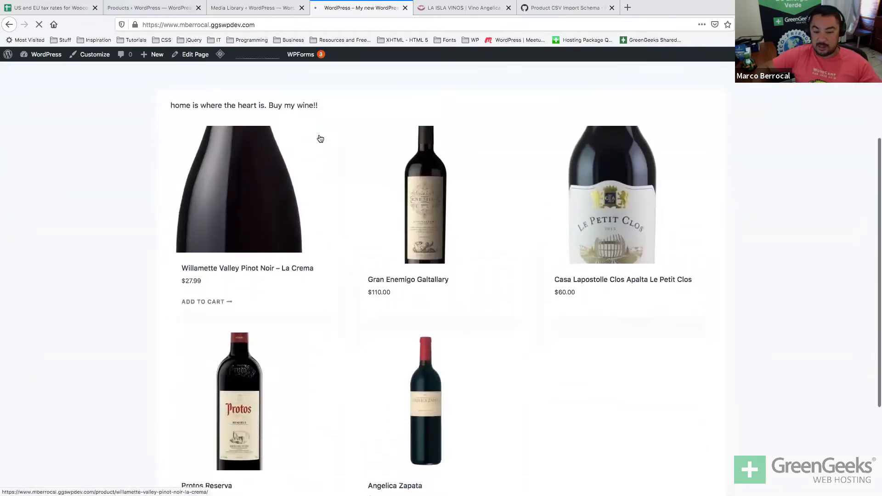
Scroll through the five wines on the shop home page, then bring the Excel wines sheet forward.
scroll(321, 138, up, 2)
mouse_move(588, 311)
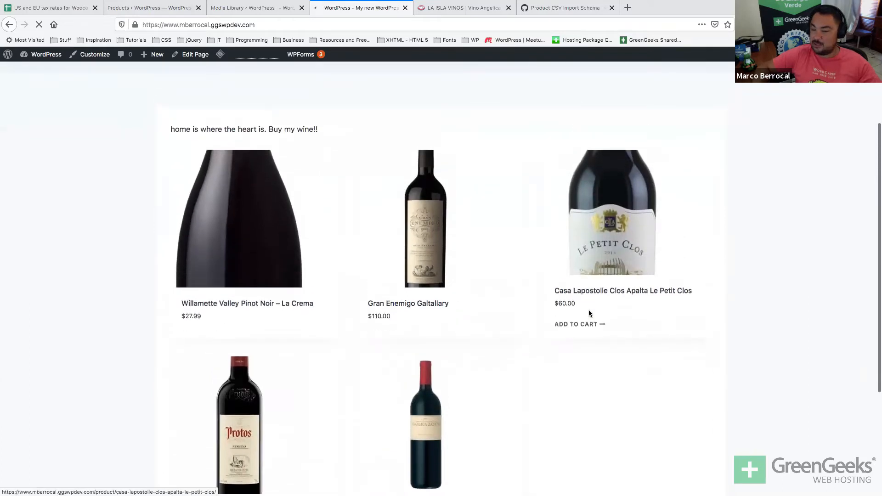
scroll(607, 322, down, 2)
scroll(607, 322, up, 1)
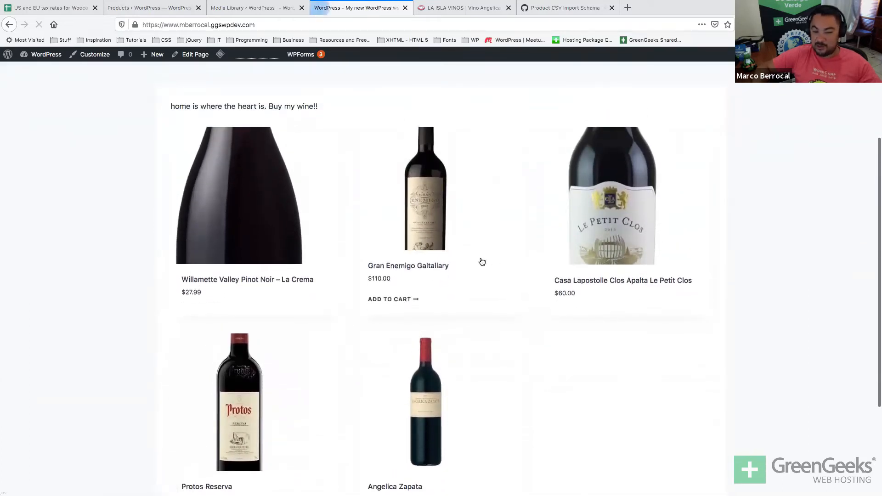
scroll(300, 347, down, 1)
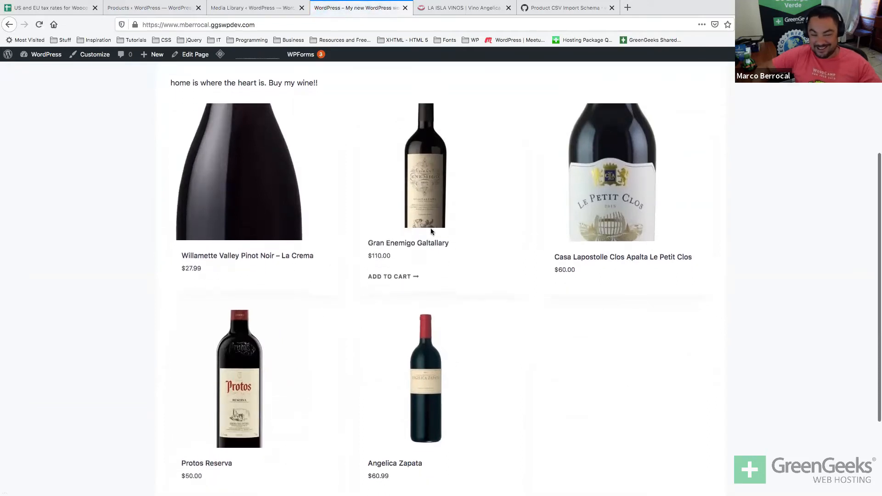
scroll(417, 243, down, 1)
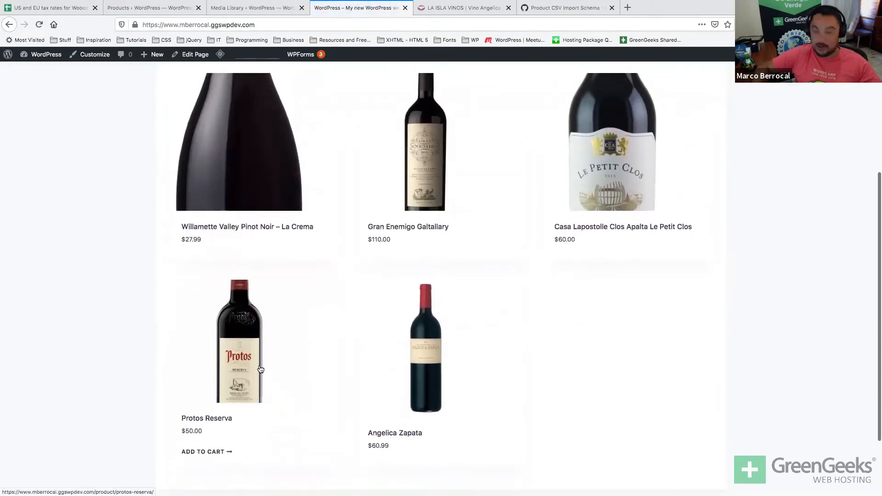
scroll(560, 330, up, 3)
key(super+Tab)
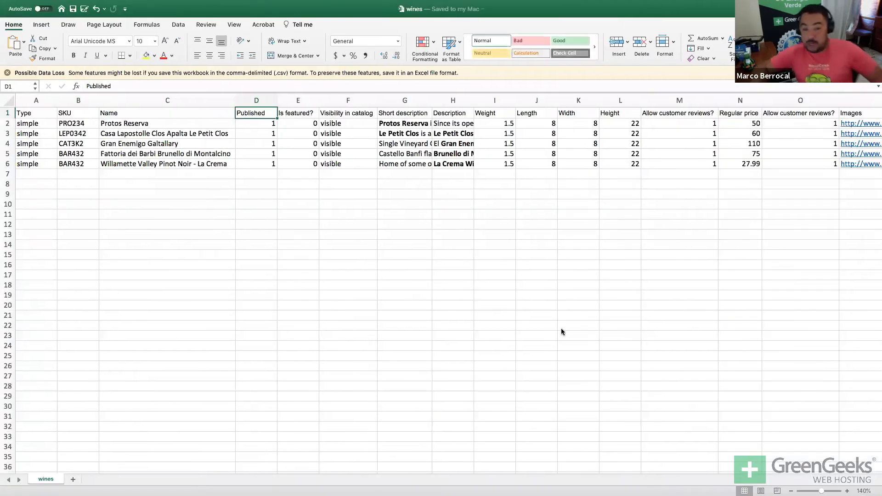
click(561, 330)
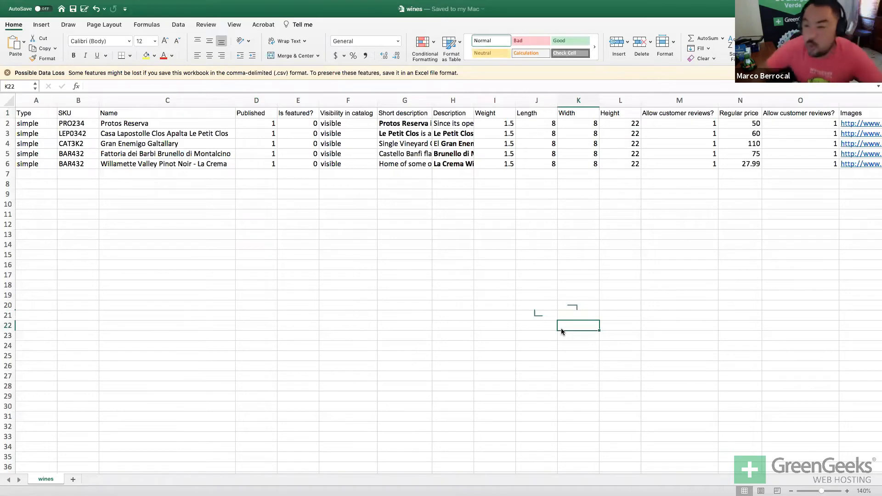
Scroll the wines sheet right to the Images column and check each wine's image URL.
scroll(561, 330, right, 6)
scroll(561, 332, right, 2)
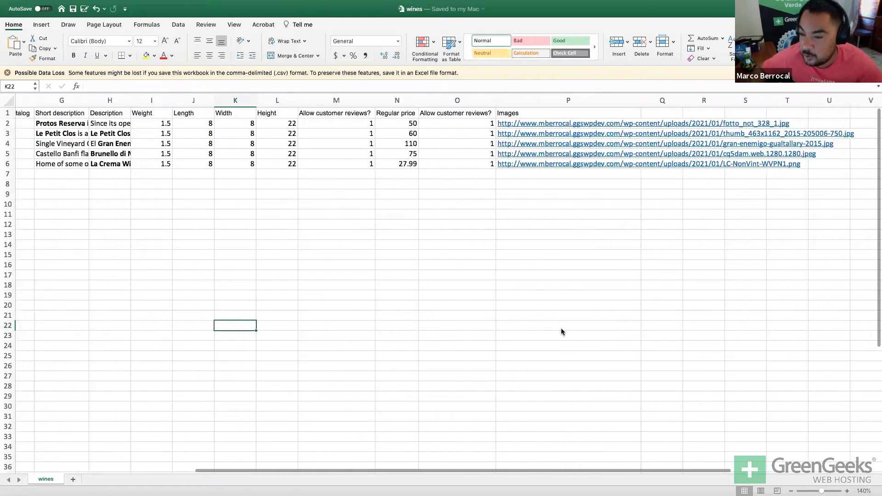
key(super+Tab)
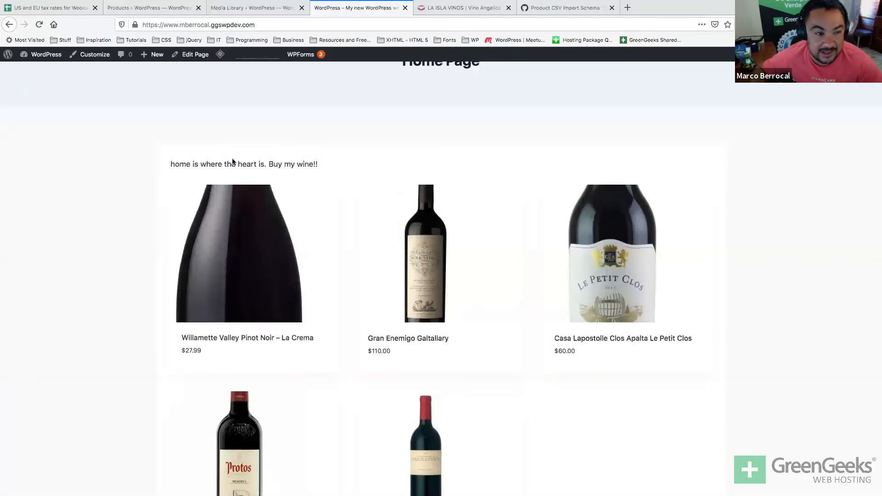
Create a custom homepage under Personalize my store and view it on the storefront.
click(147, 8)
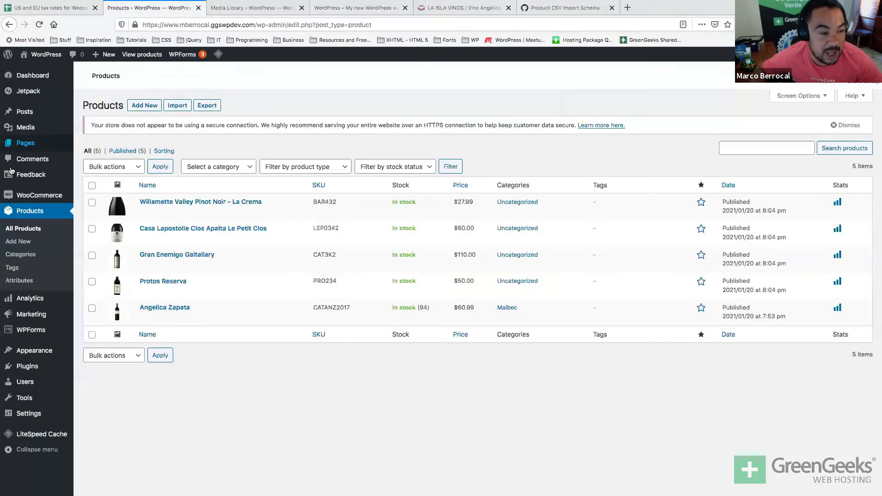
click(17, 200)
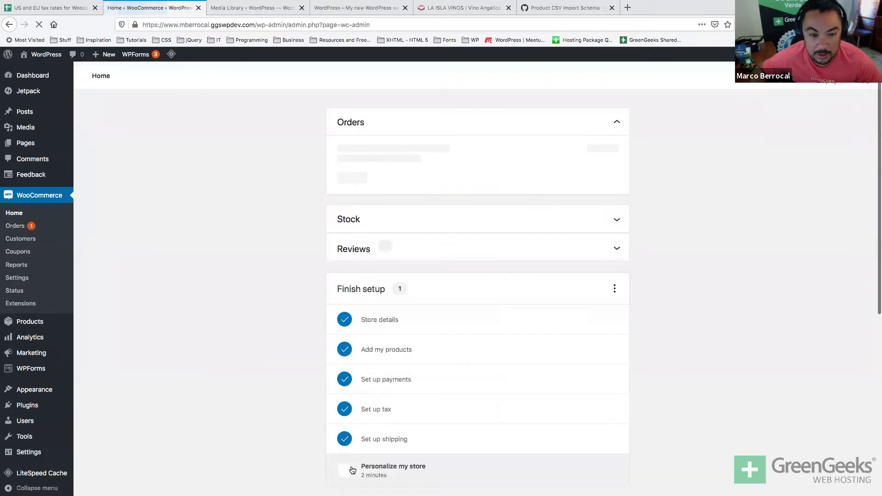
scroll(283, 372, down, 5)
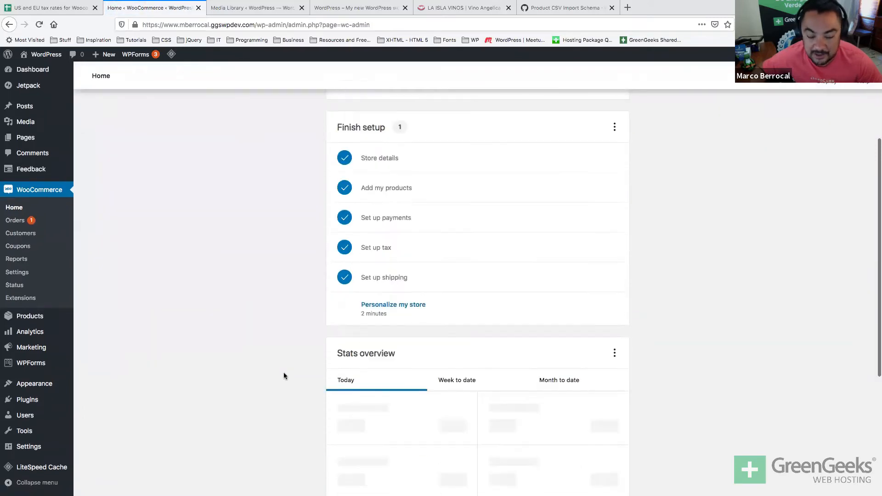
click(398, 309)
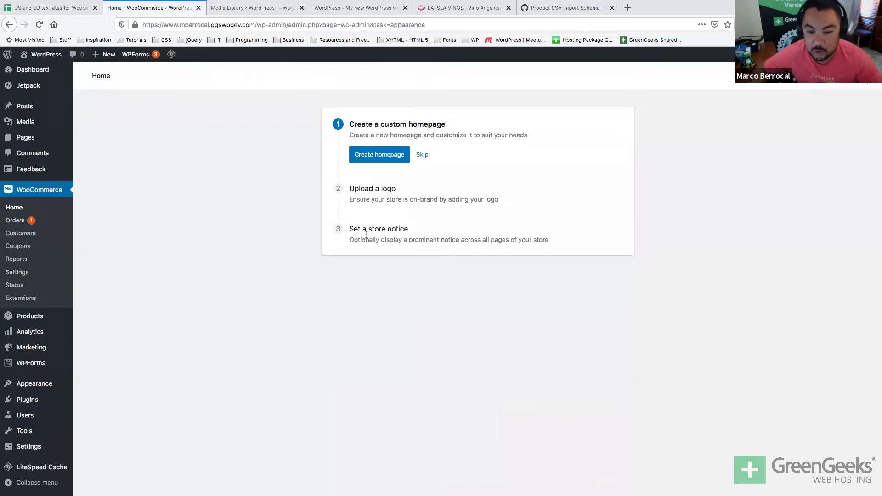
click(394, 155)
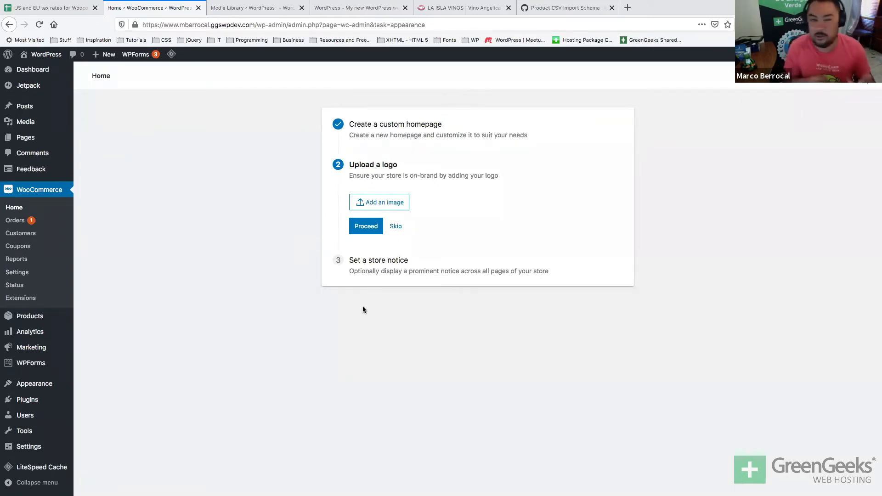
click(362, 7)
scroll(421, 181, up, 2)
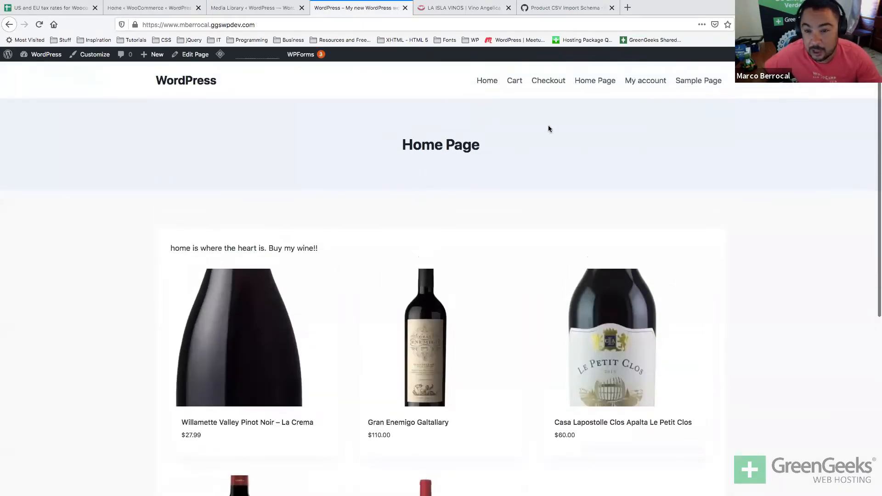
Visit the storefront's Checkout, Home Page, My account and Cart pages, then return to the Angelica Zapata image details.
click(551, 81)
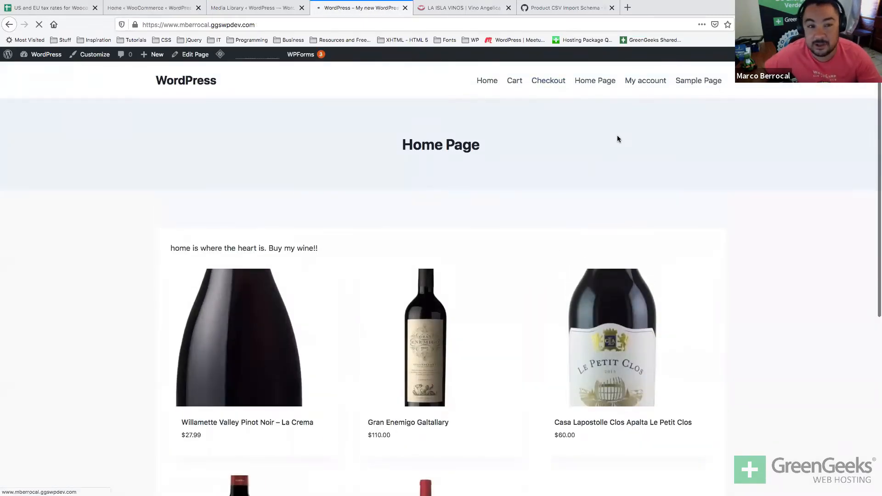
scroll(617, 138, down, 1)
scroll(616, 139, up, 1)
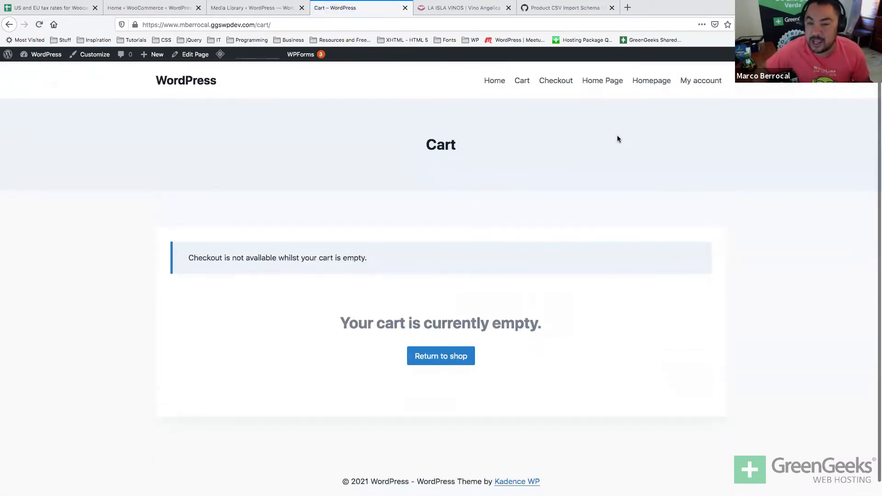
click(614, 83)
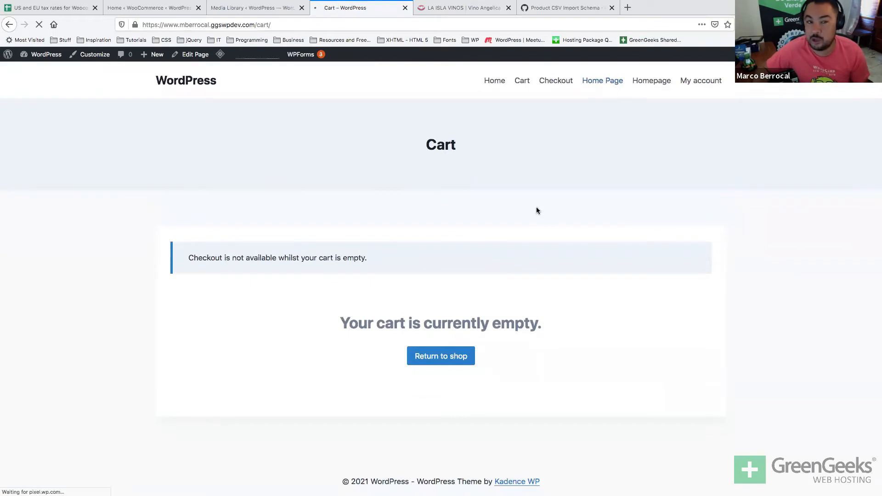
scroll(535, 210, down, 6)
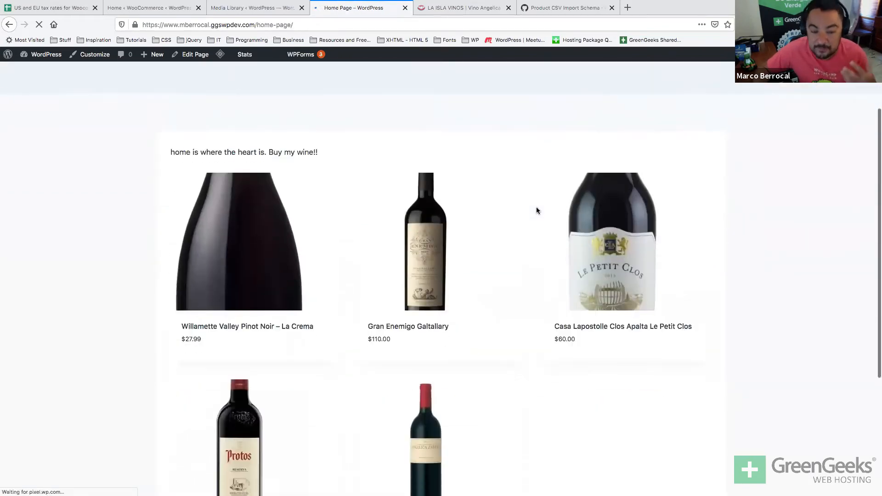
scroll(536, 210, up, 6)
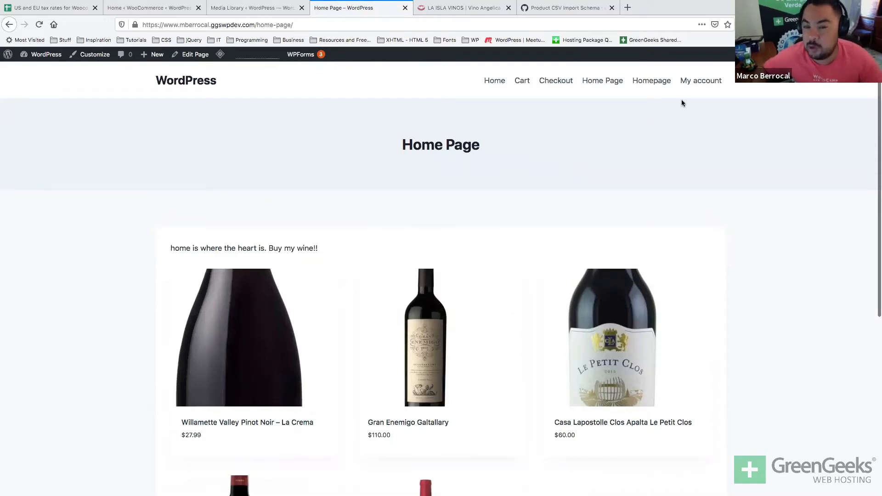
click(699, 83)
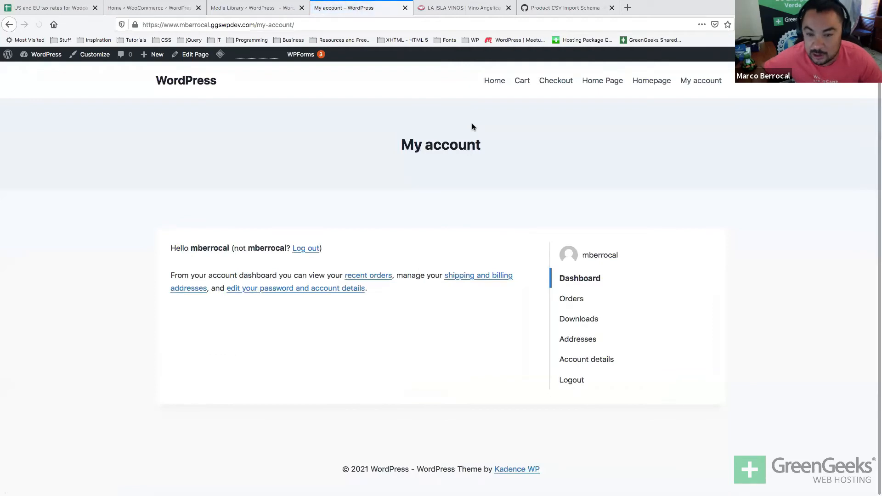
click(527, 83)
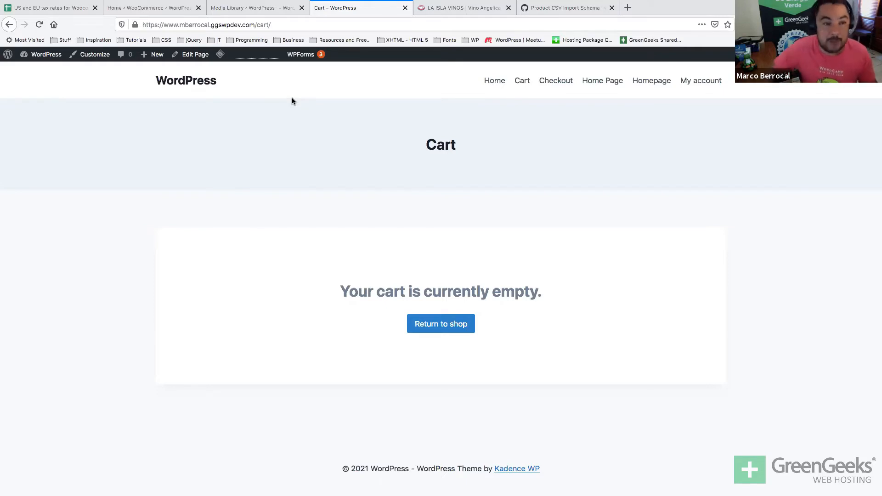
click(266, 14)
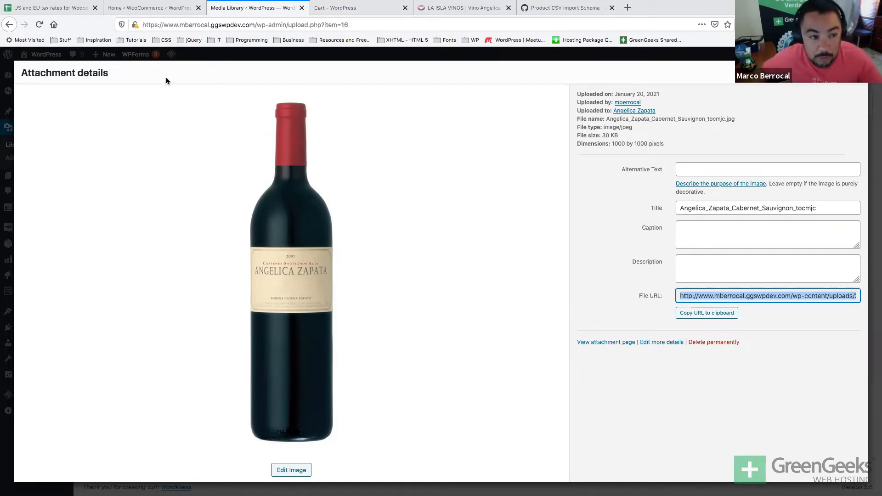
Open the store logo image picker in Personalize my store, then search Google for 'wine logo'.
click(183, 58)
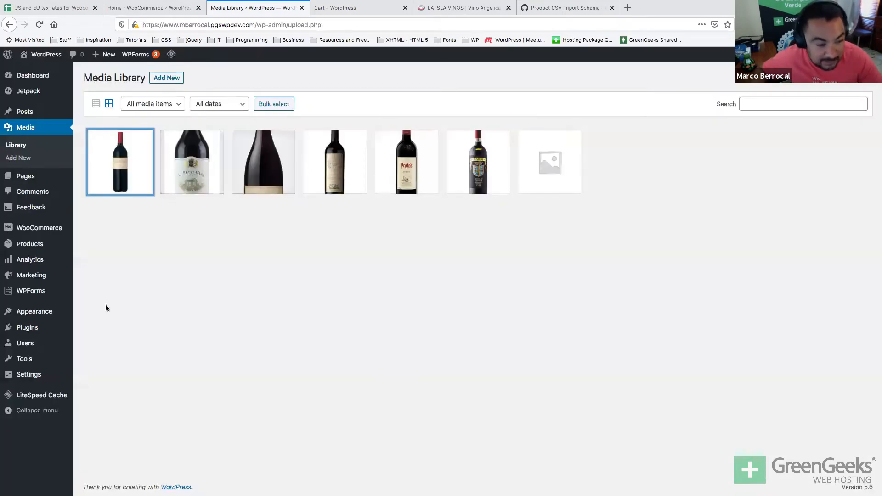
click(48, 229)
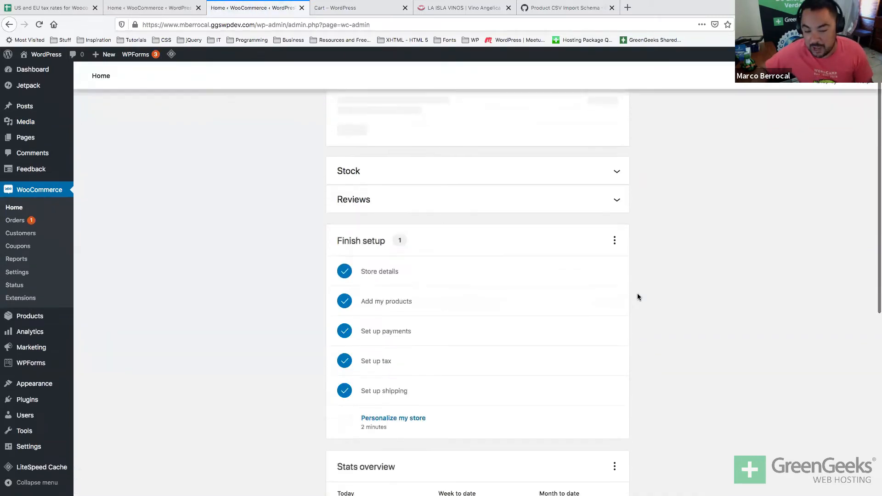
click(409, 374)
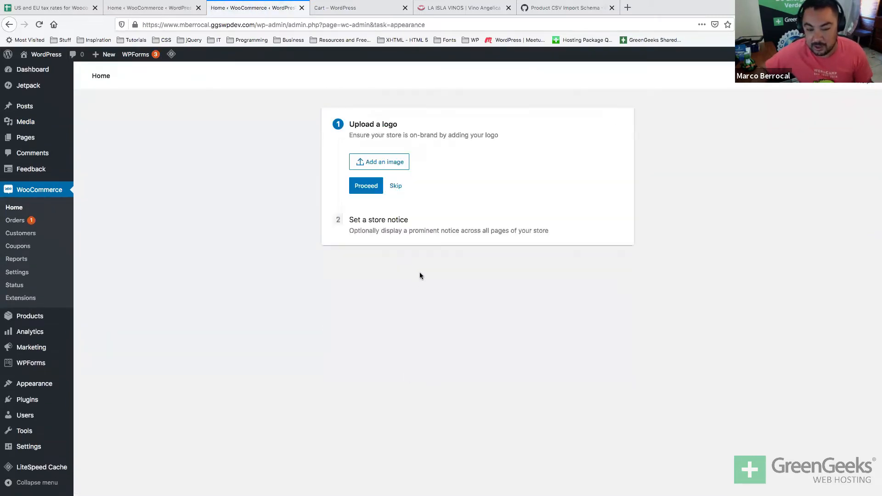
click(373, 166)
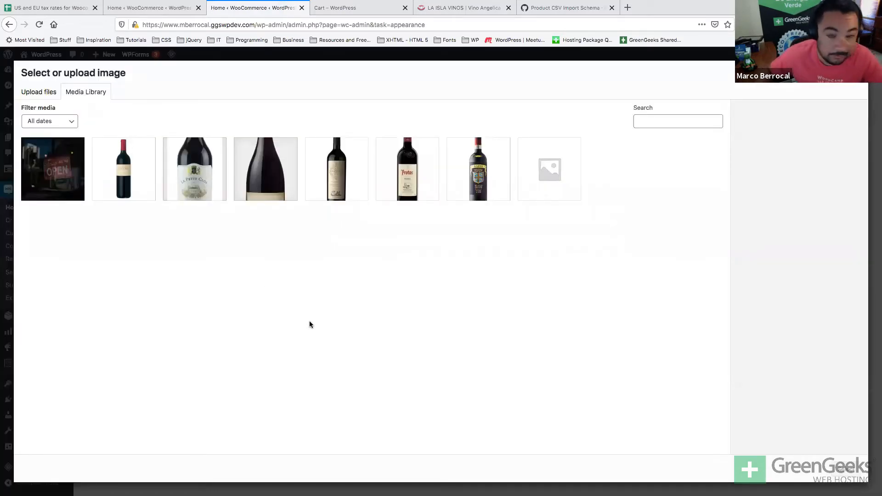
key(ctrl+t)
text(wine logo)
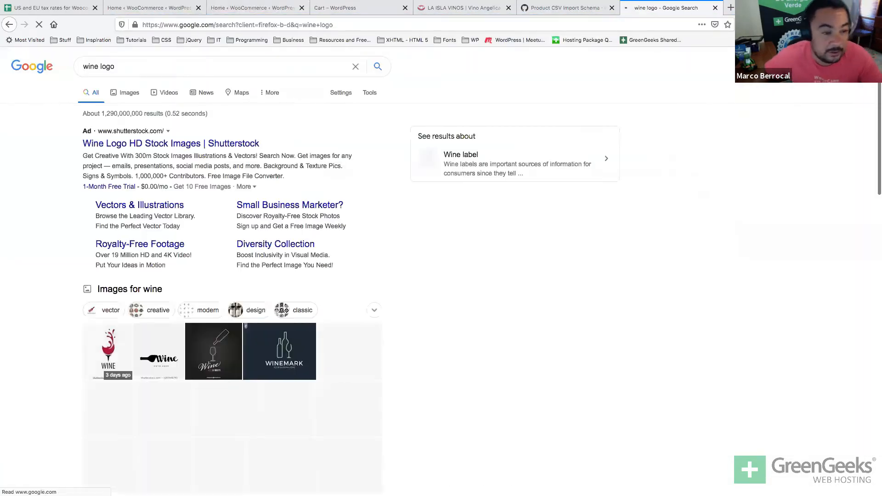
Refine the search to 'wine logos dribbble' and show the image results.
click(149, 84)
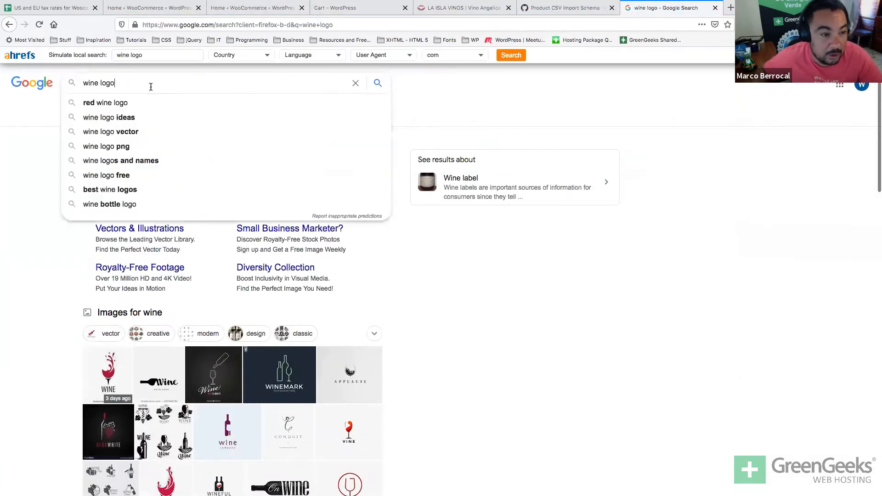
text(cdri)
key(BackSpace)
key(BackSpace)
key(BackSpace)
key(BackSpace)
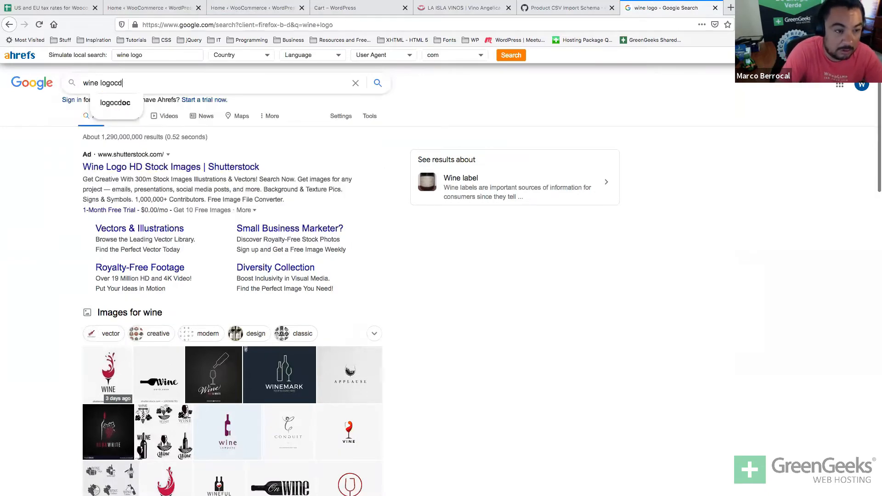
text(dri)
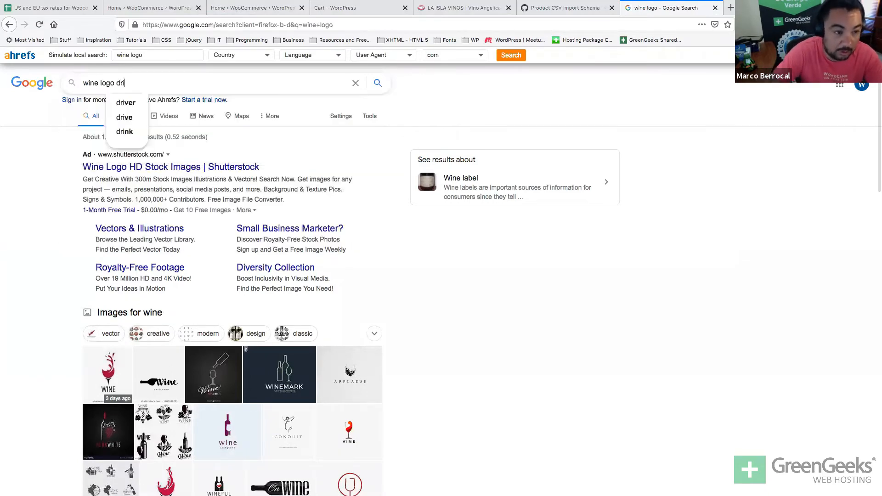
text(bb)
click(128, 98)
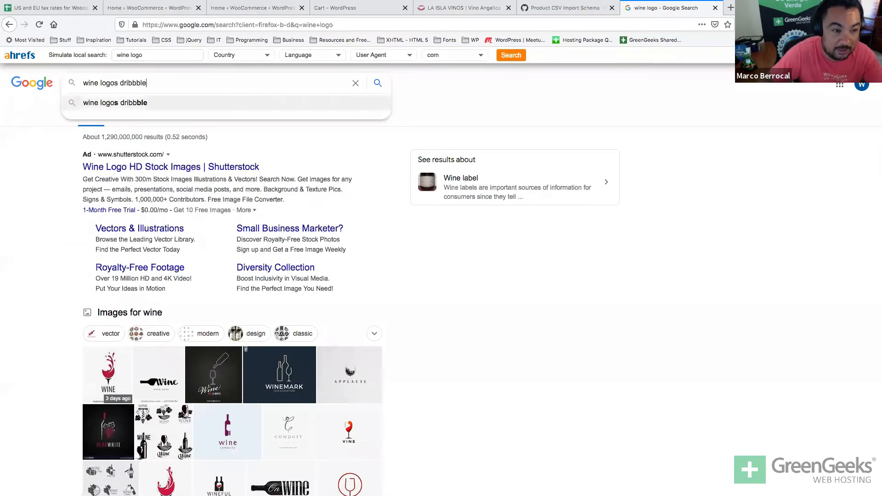
click(128, 95)
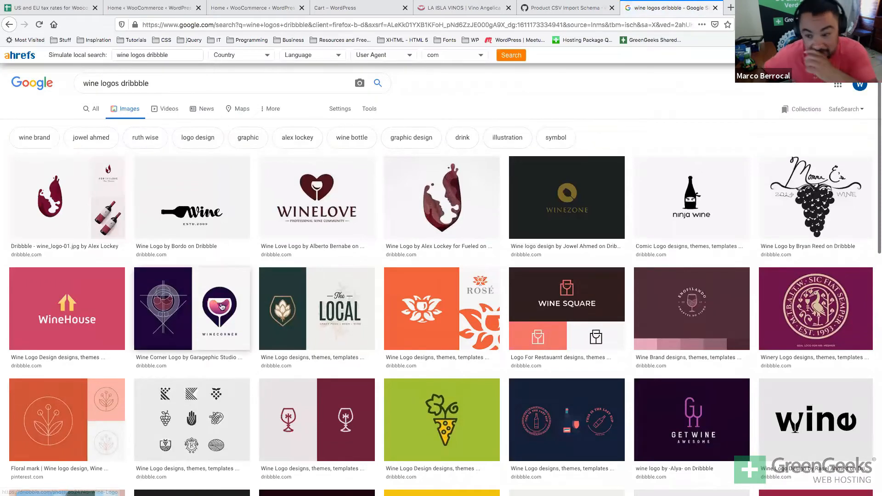
scroll(535, 290, down, 3)
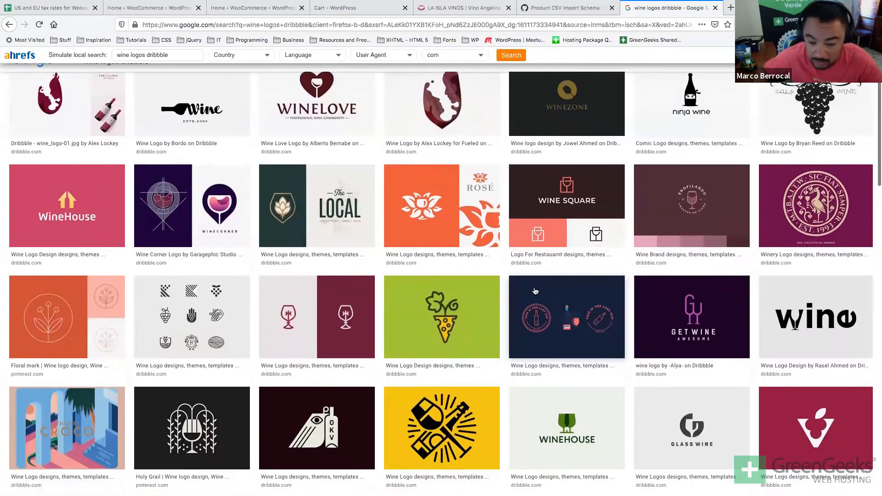
Preview the WINEHOUSE logo and copy its image address.
click(538, 445)
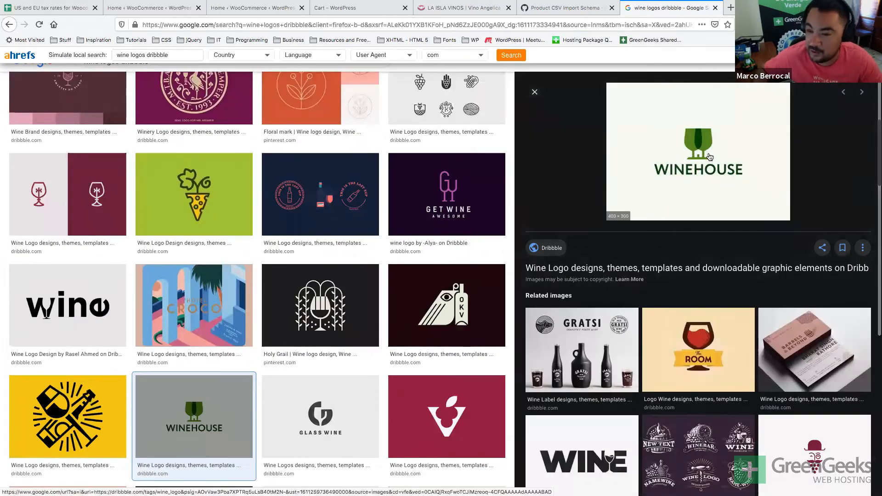
drag(710, 157, 615, 229)
right_click(645, 222)
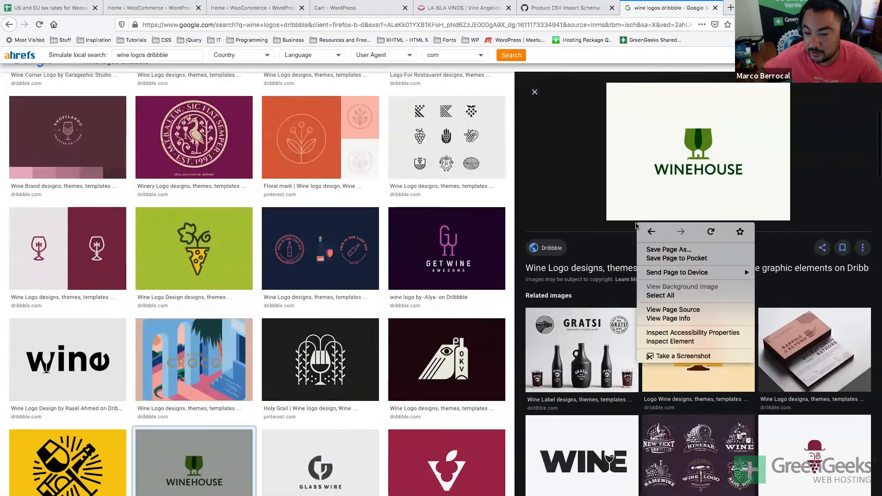
right_click(645, 180)
click(656, 275)
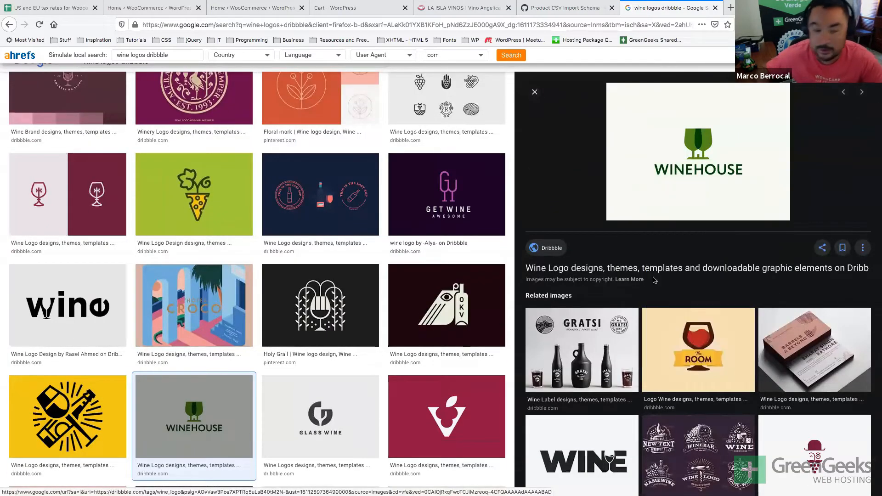
Load the WINEHOUSE image in a new tab and save it as 'logo'.
key(ctrl+t)
key(ctrl+v)
key(Return)
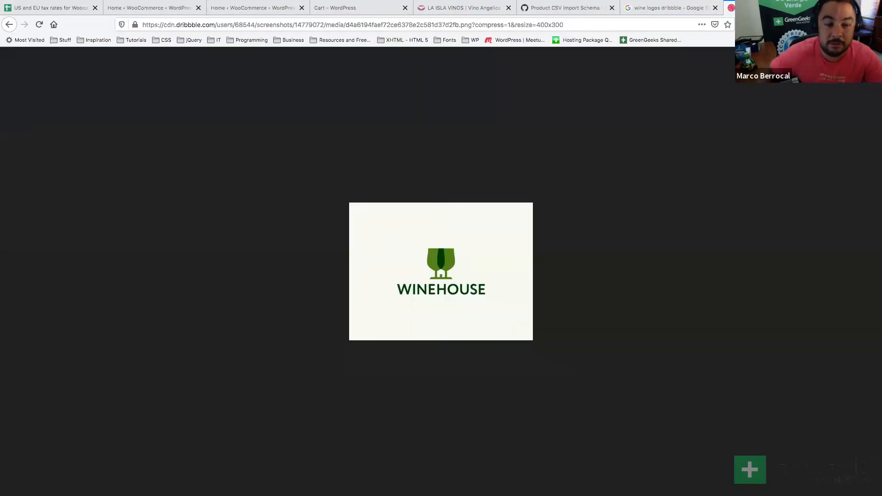
drag(482, 237, 282, 308)
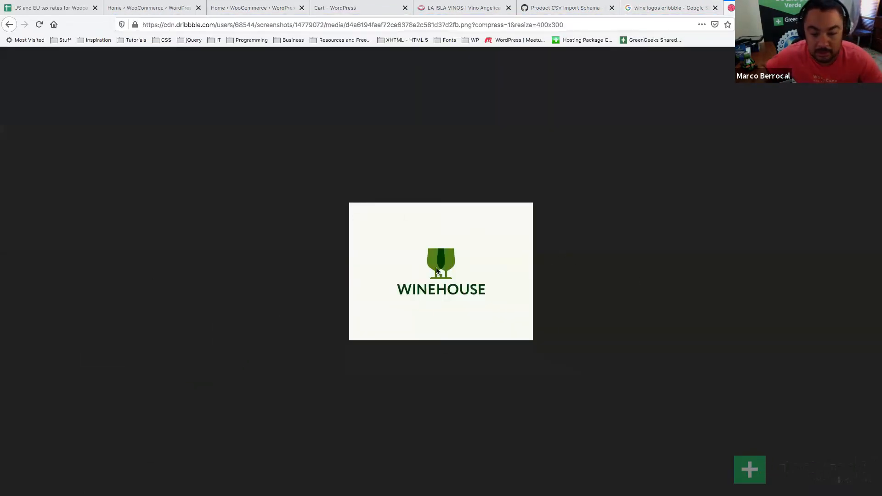
right_click(438, 269)
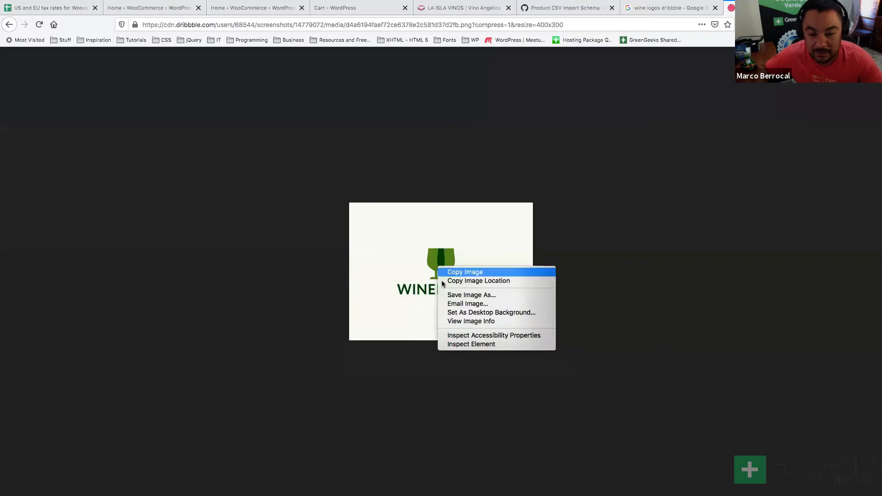
click(461, 294)
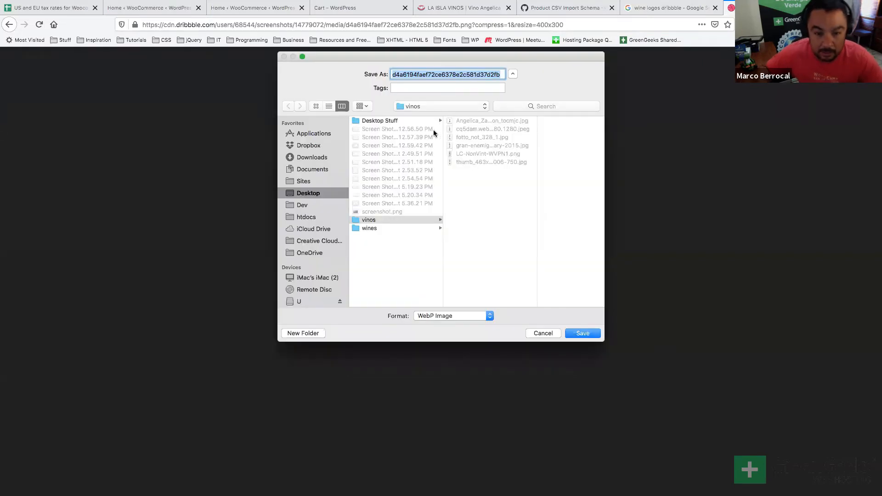
text(logo)
key(Return)
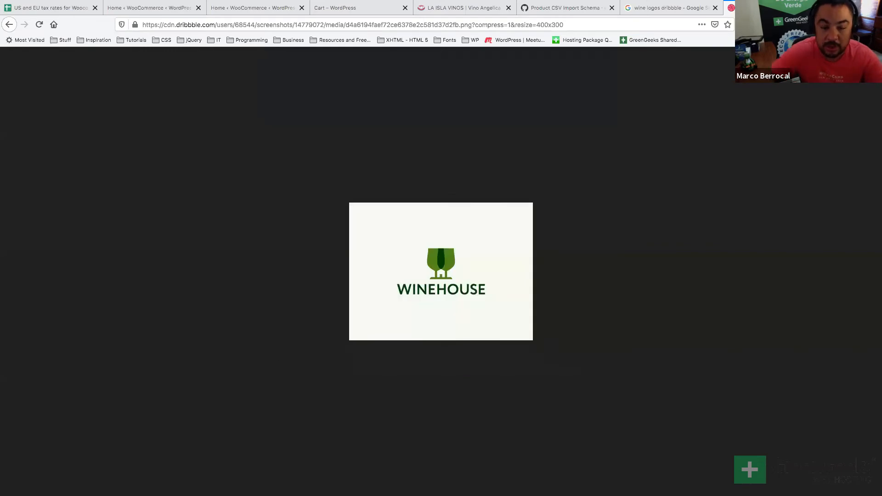
Close the wine logo results and the schema and wine shop reference tabs.
key(super+Tab)
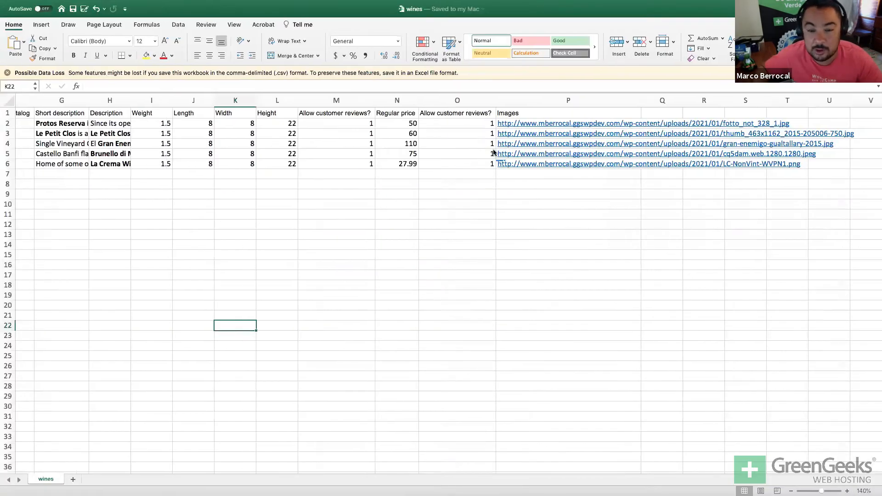
key(super+Tab)
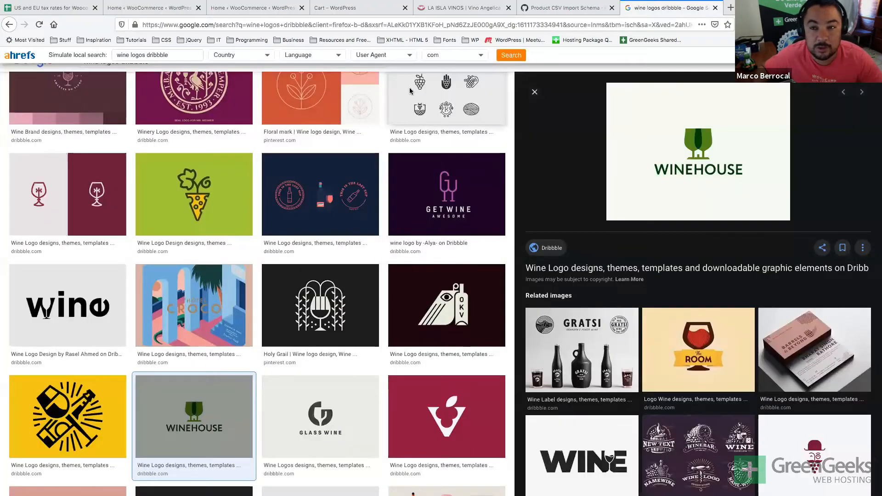
key(super+w)
key(super+w)
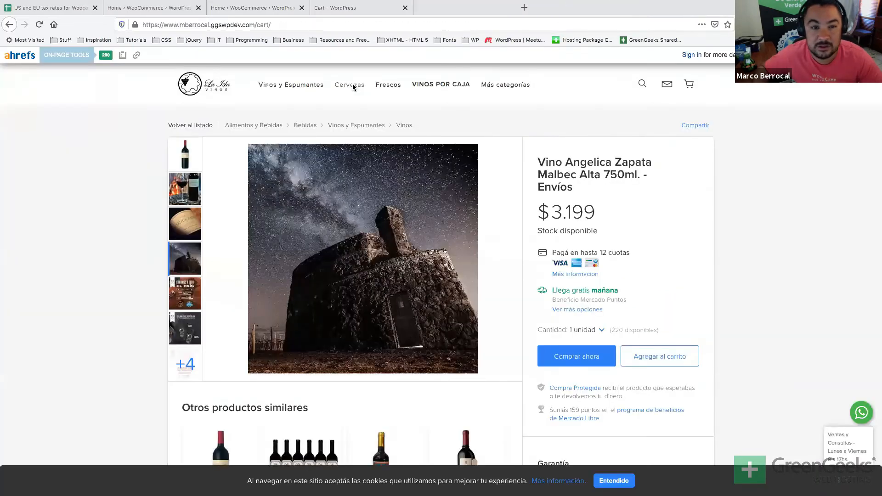
key(super+w)
In the logo upload dialog, browse the Desktop vinos folder for a logo file.
click(256, 9)
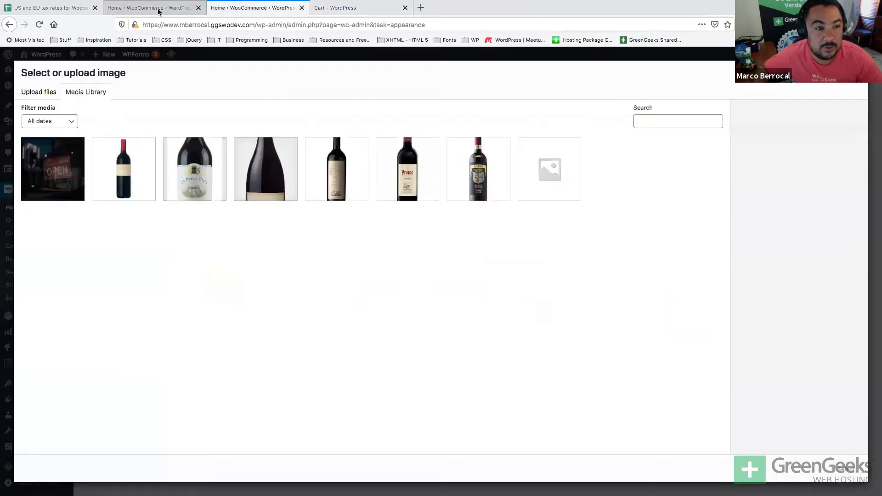
click(36, 93)
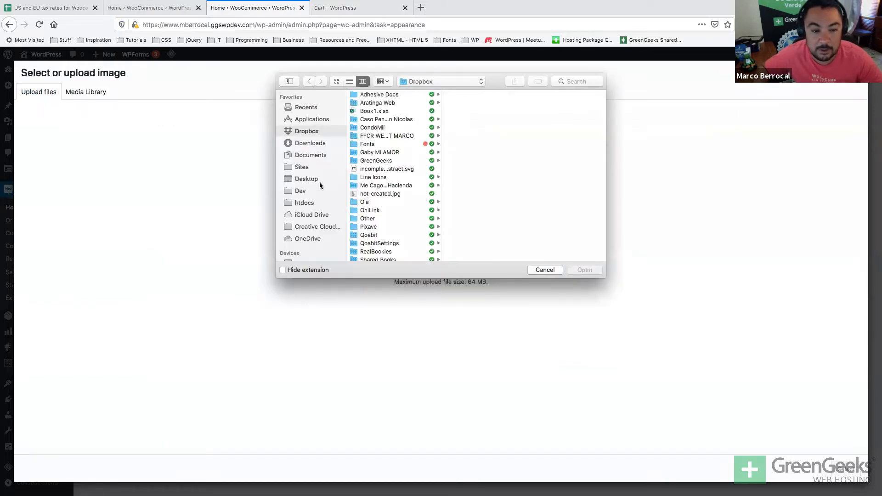
click(316, 180)
click(378, 196)
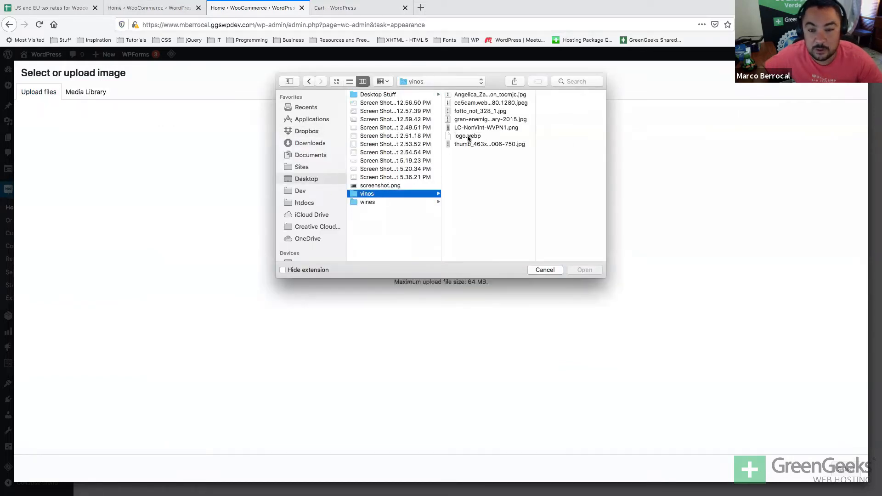
Cancel the file picker and reopen the wine shop and Product CSV Import Schema tabs.
key(super+Tab)
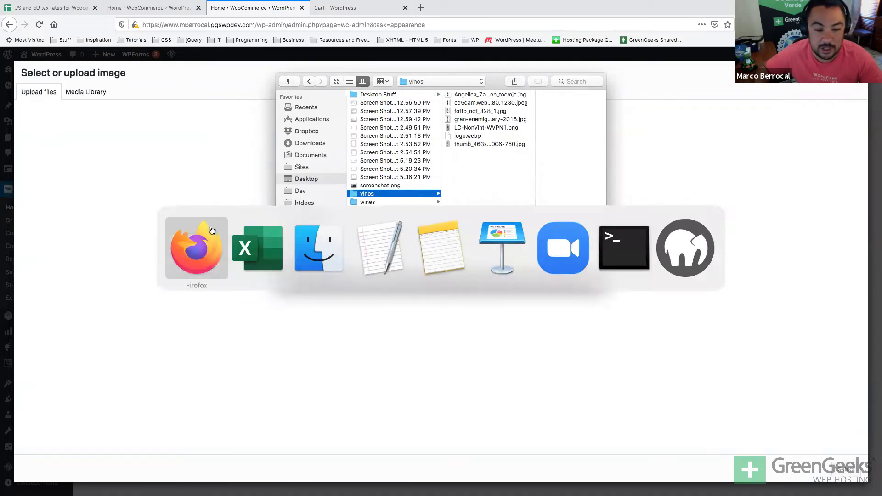
key(Escape)
key(Escape)
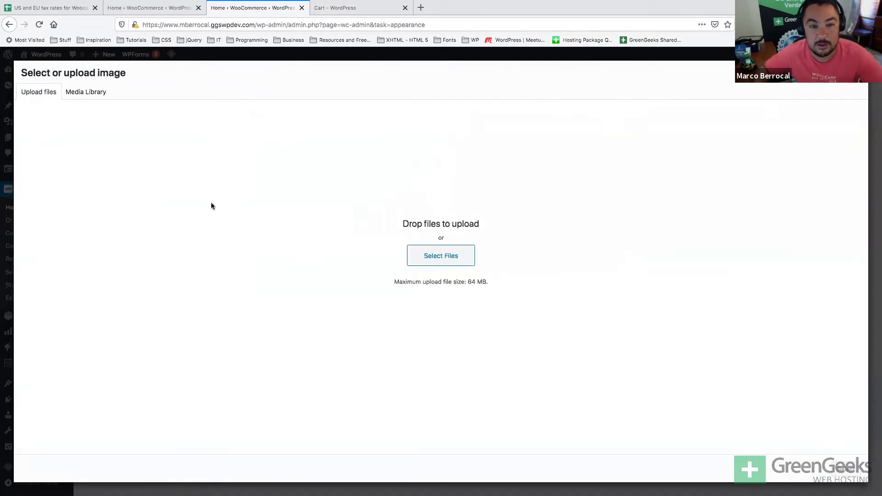
key(super+shift+t)
key(super+shift+t)
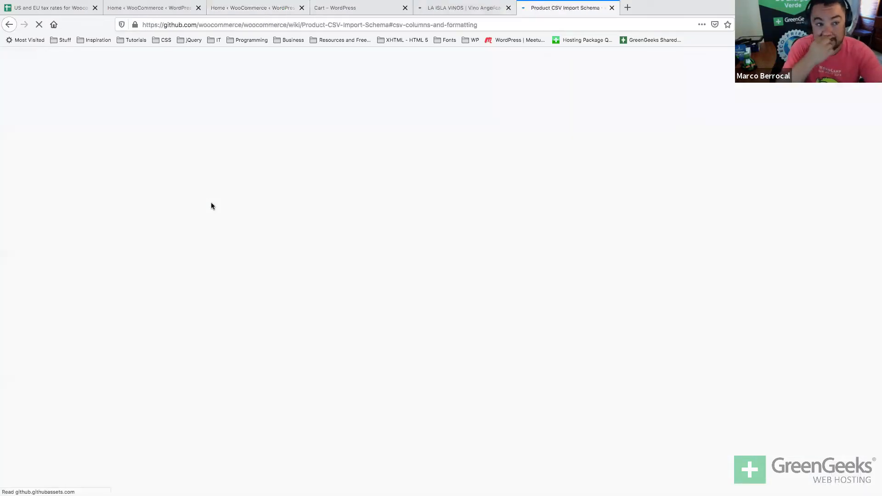
key(super+shift+t)
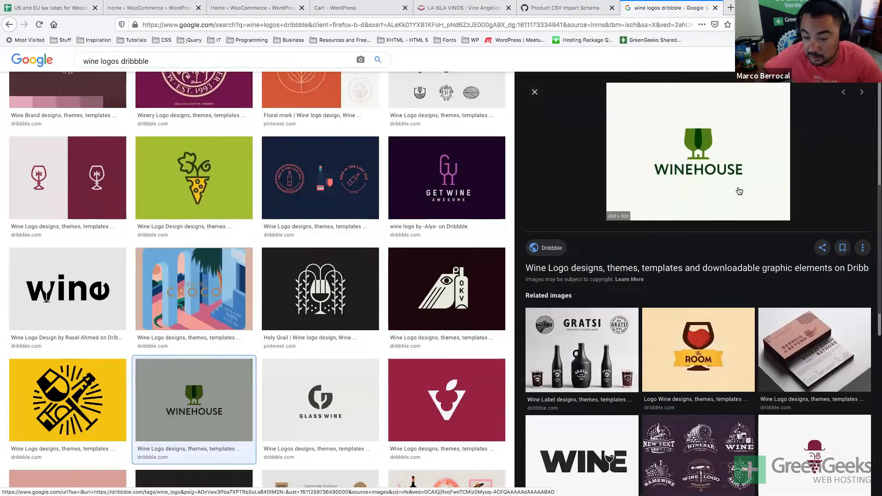
Take a screenshot of the WINEHOUSE logo preview from the Google Images results, then return to the logo dialog.
click(738, 191)
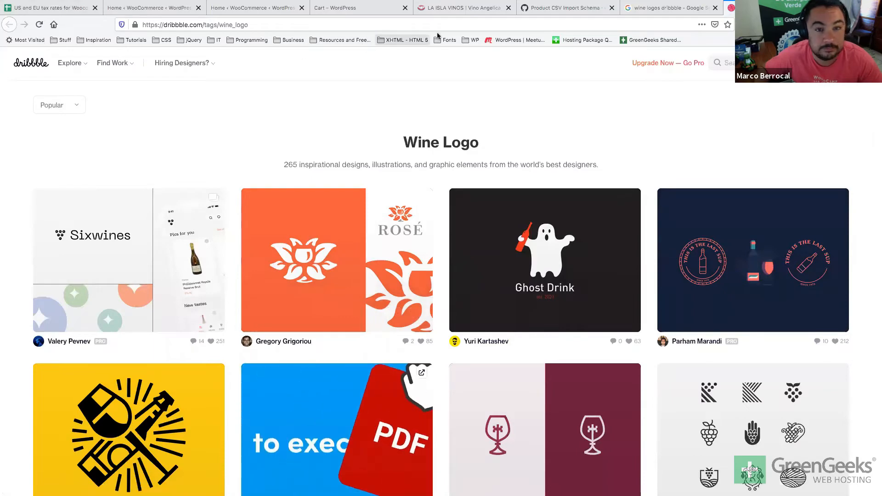
click(668, 7)
scroll(638, 186, up, 3)
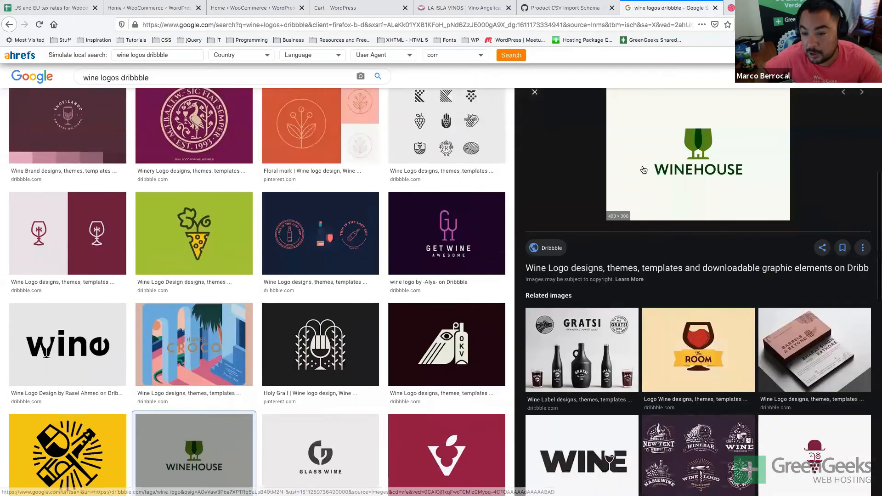
drag(609, 95, 791, 218)
key(super+Tab)
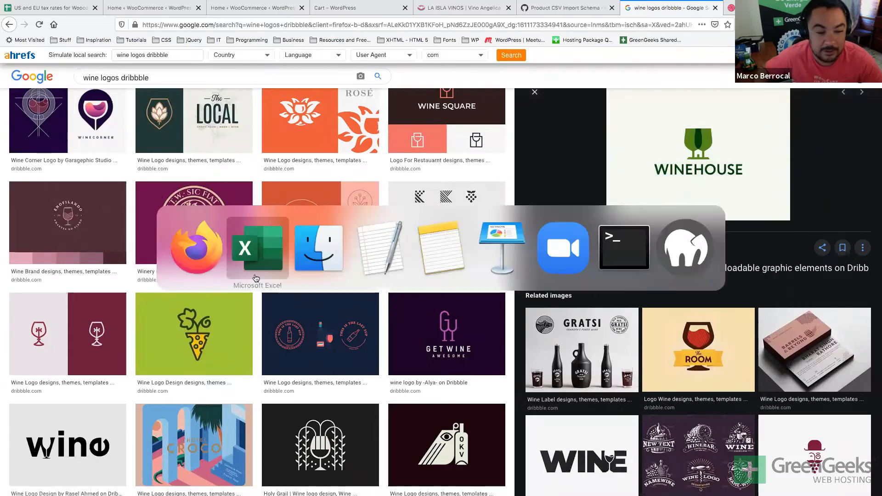
click(253, 11)
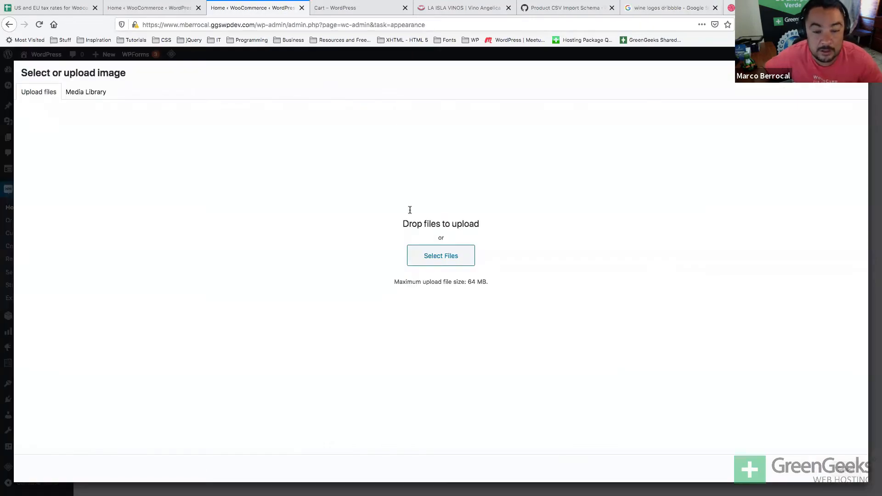
Upload the Desktop WINEHOUSE screenshot and use it as the store logo.
click(414, 265)
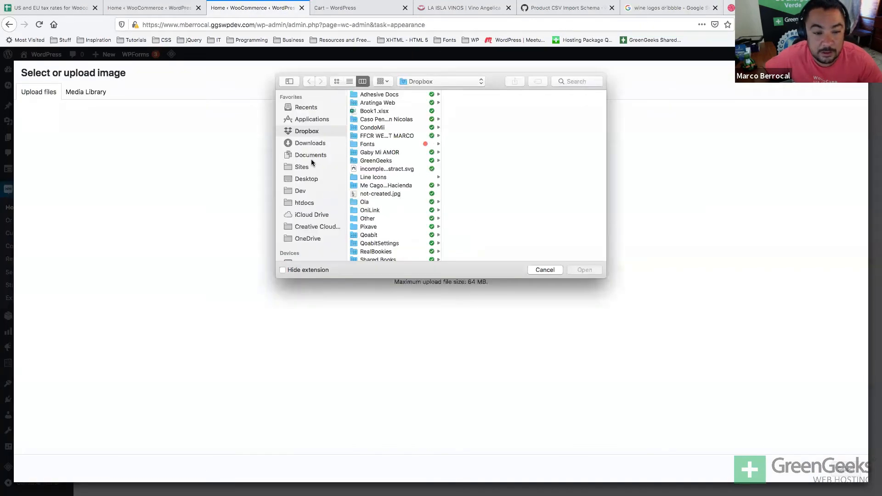
click(305, 179)
click(387, 185)
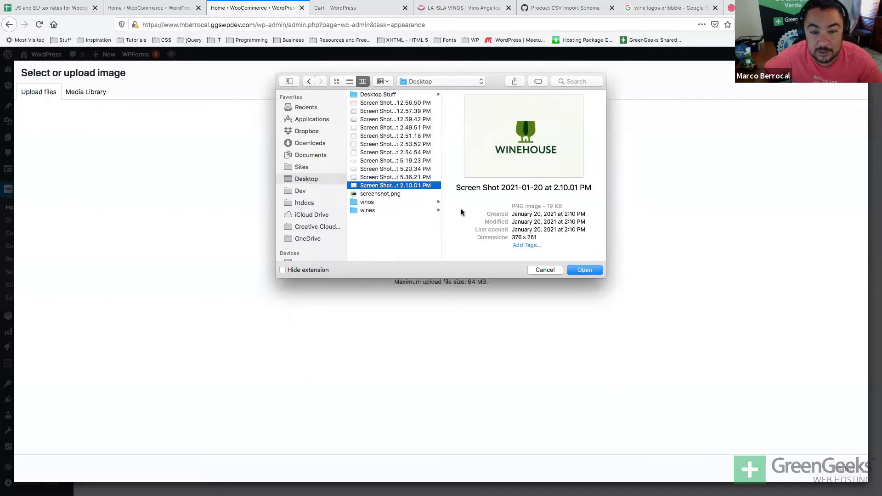
key(Return)
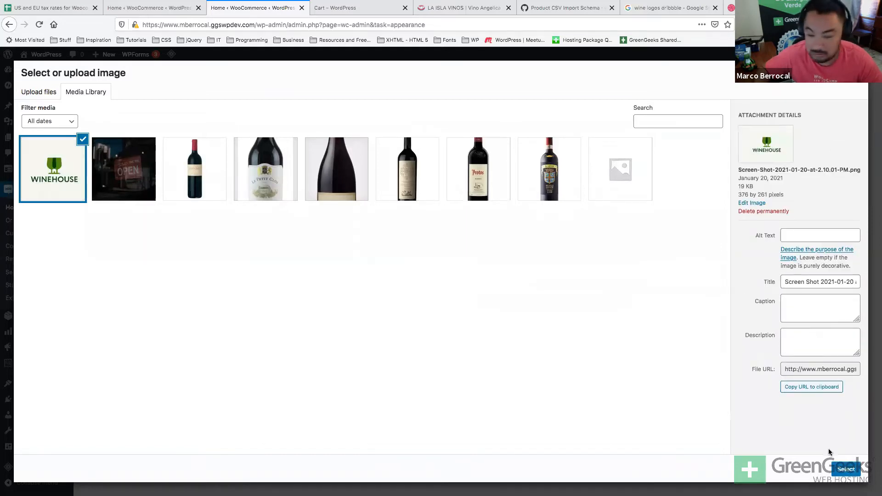
click(839, 468)
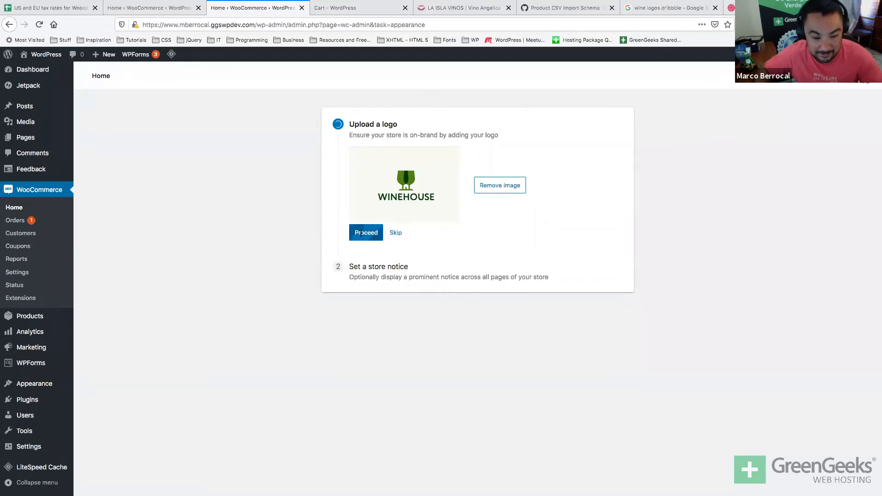
Add the store notice 'We are open for your business!', complete the task, and open the storefront homepage.
click(416, 205)
text(We are open for your business!)
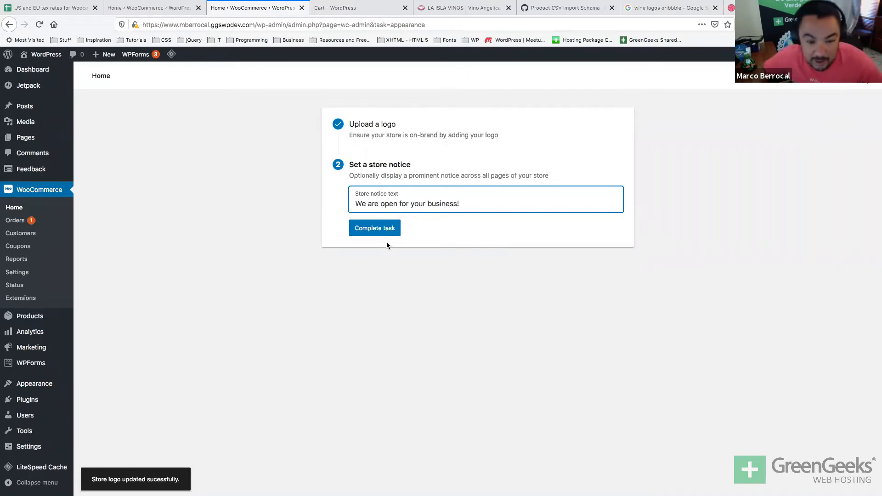
click(391, 232)
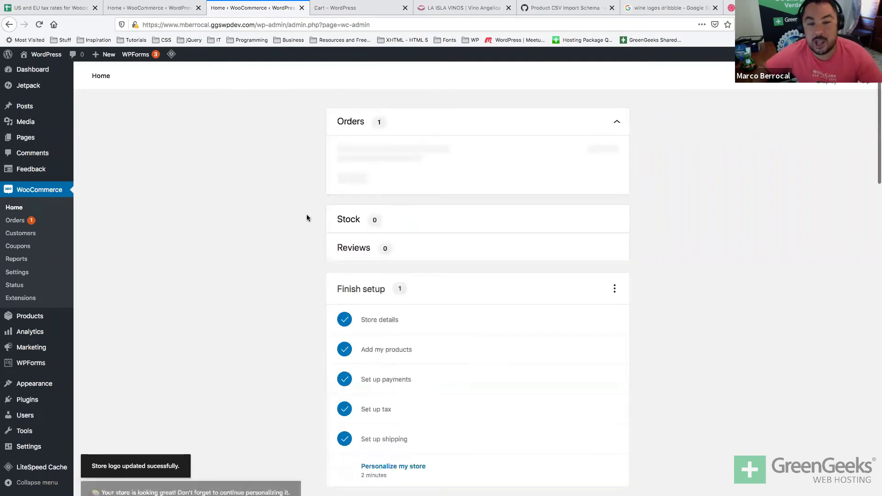
scroll(278, 212, down, 2)
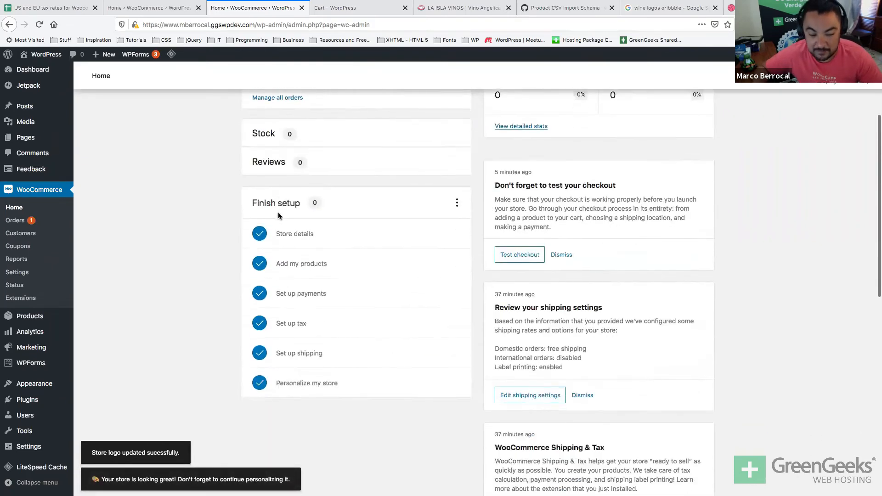
scroll(278, 212, down, 1)
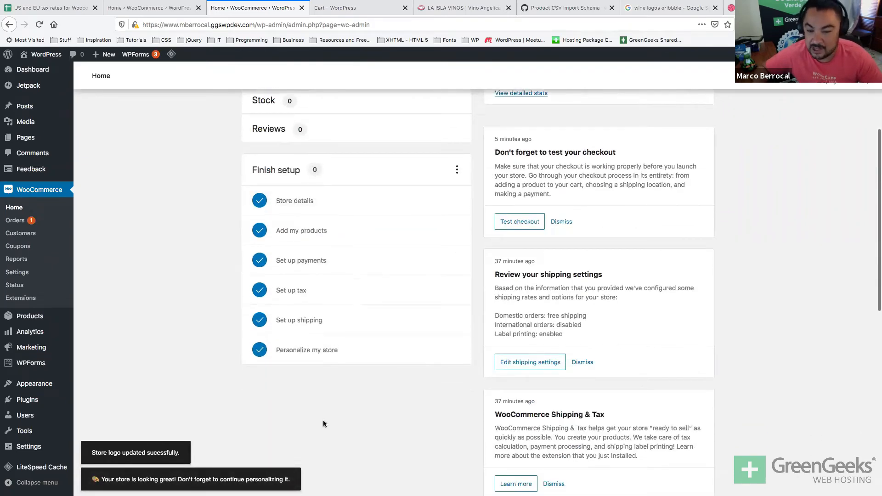
scroll(323, 419, up, 3)
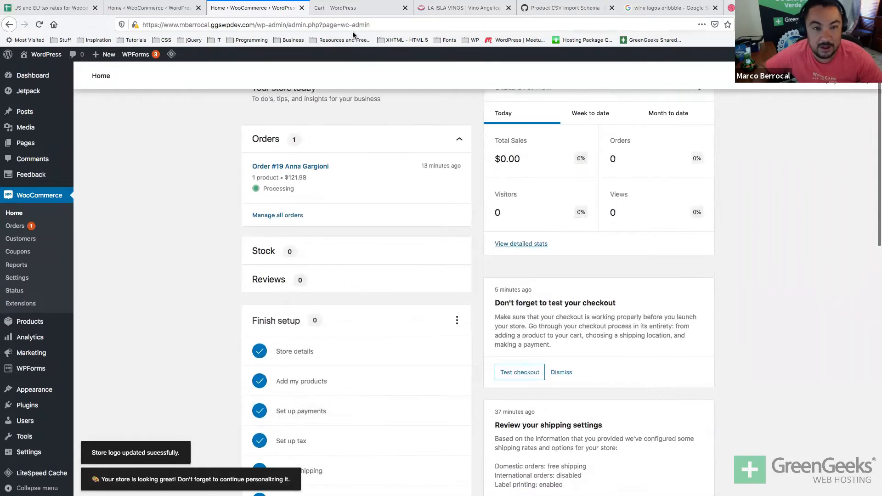
click(353, 9)
click(173, 86)
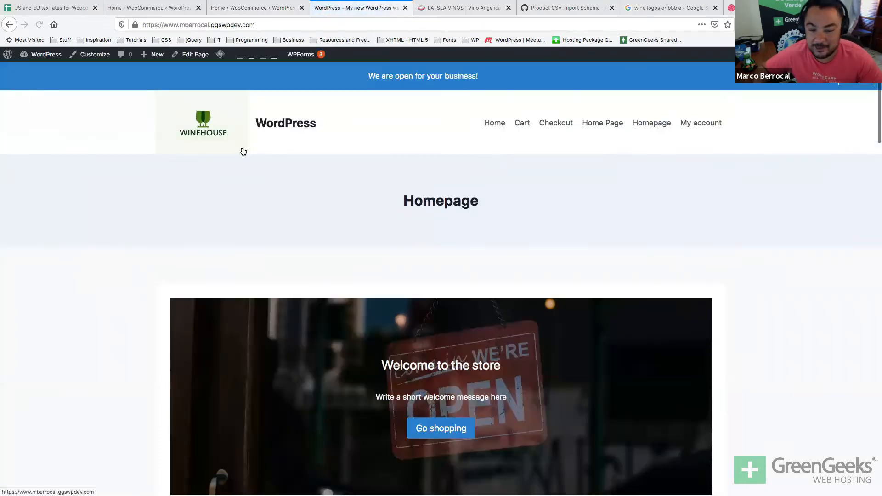
Scroll through the storefront's Shop by Category, New In and product grid, reloading once.
scroll(243, 151, down, 3)
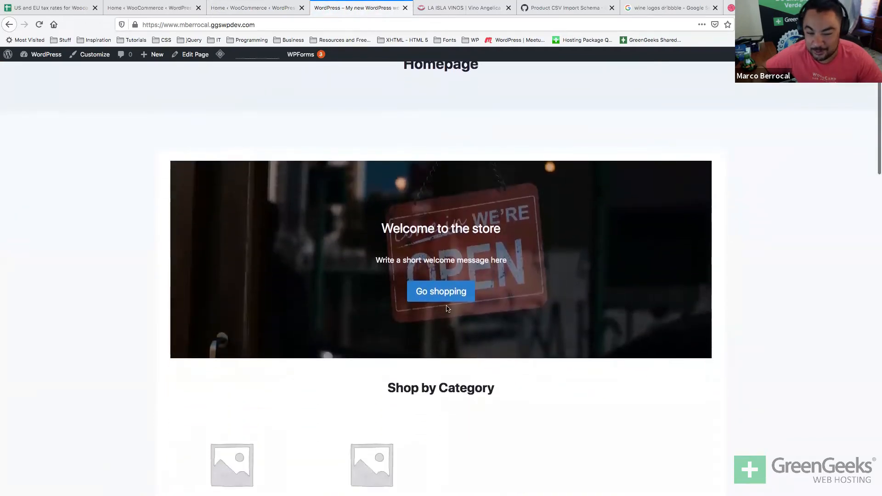
scroll(451, 298, down, 5)
scroll(451, 299, up, 2)
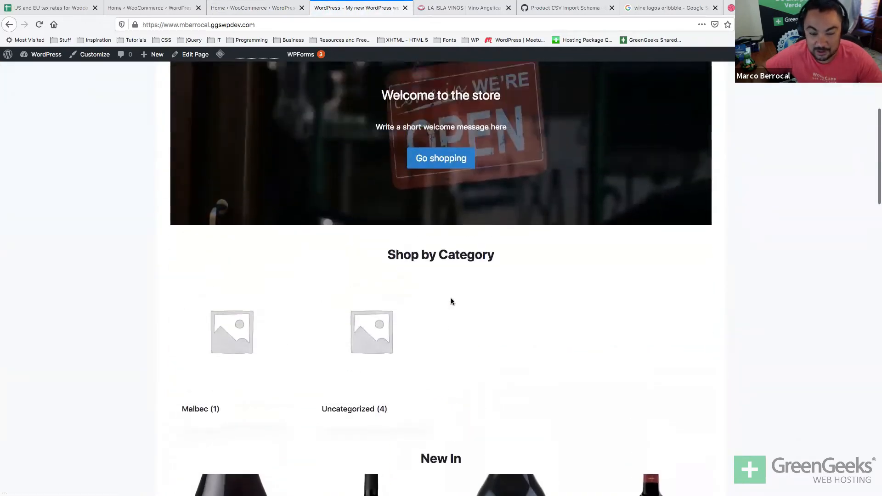
scroll(450, 301, down, 5)
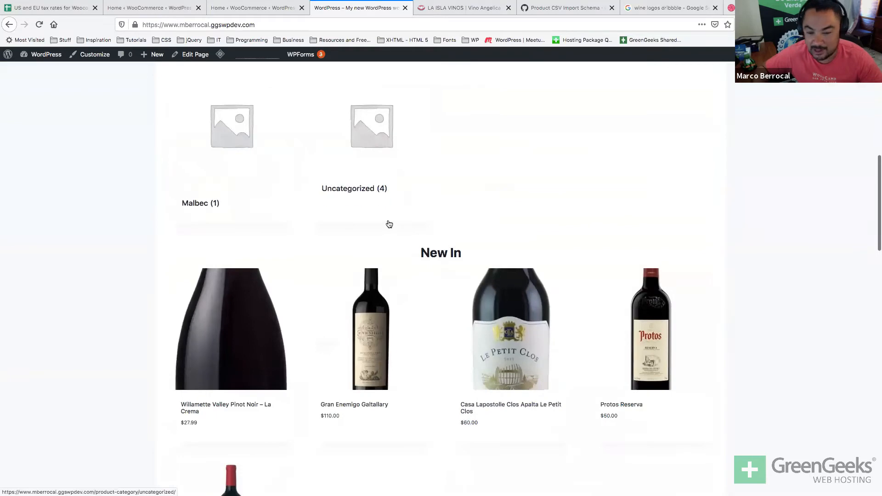
scroll(389, 224, down, 3)
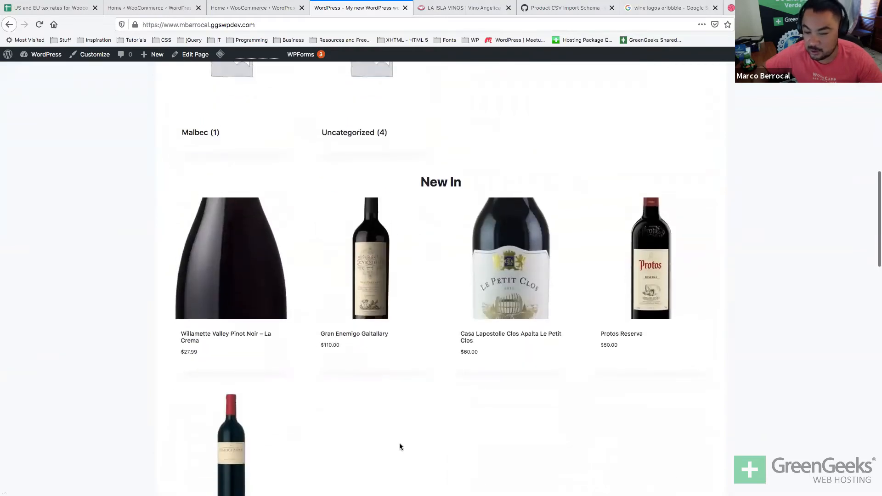
scroll(400, 439, up, 8)
key(super+r)
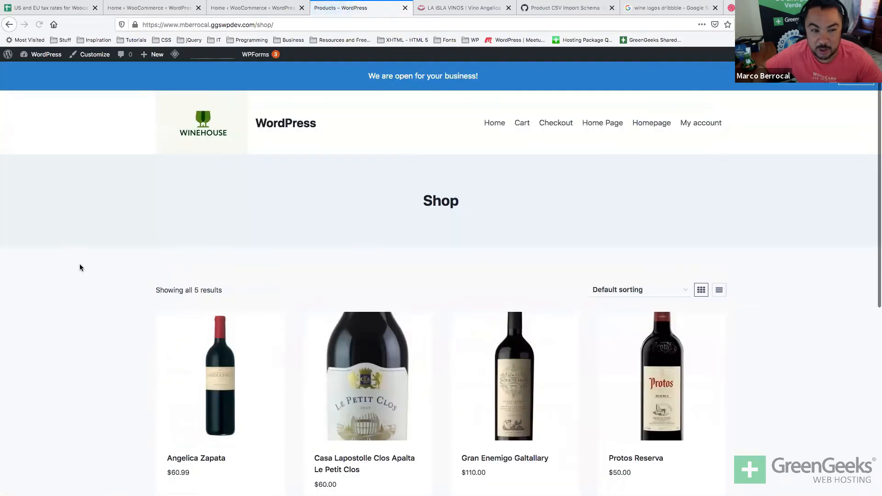
scroll(80, 267, down, 7)
scroll(80, 267, up, 7)
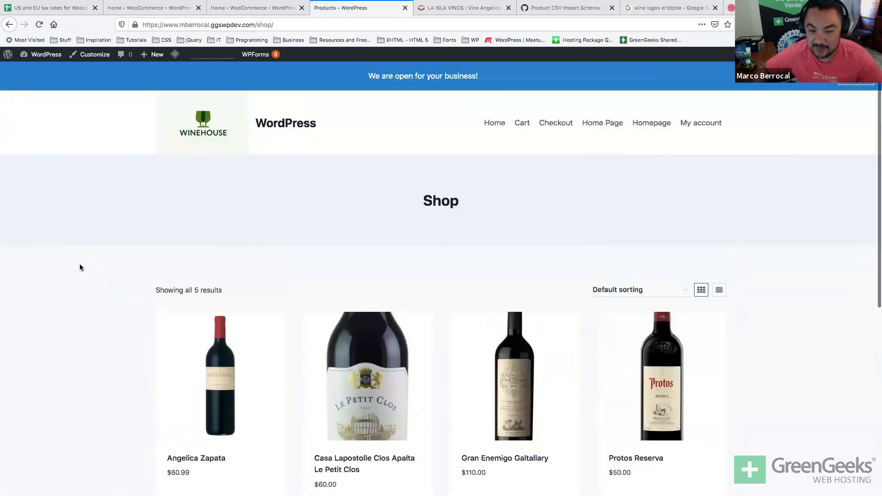
scroll(80, 267, down, 2)
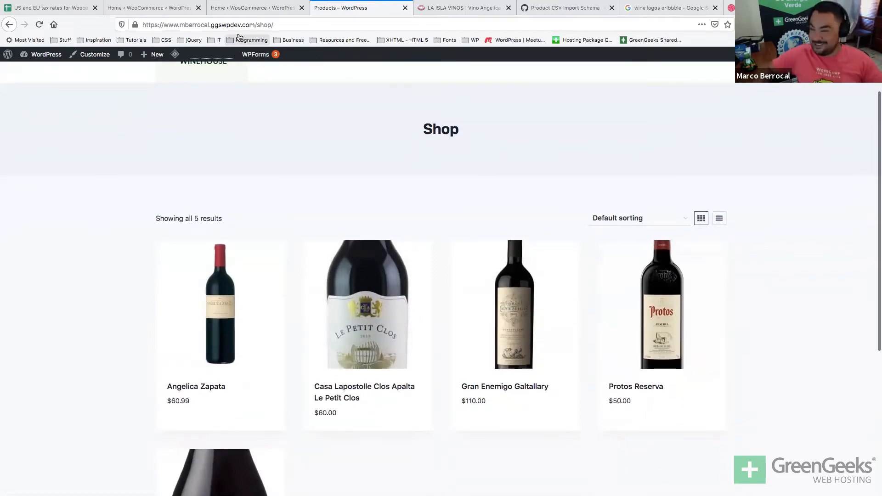
Return to the WooCommerce Home dashboard with its Finish setup list.
key(super+Tab)
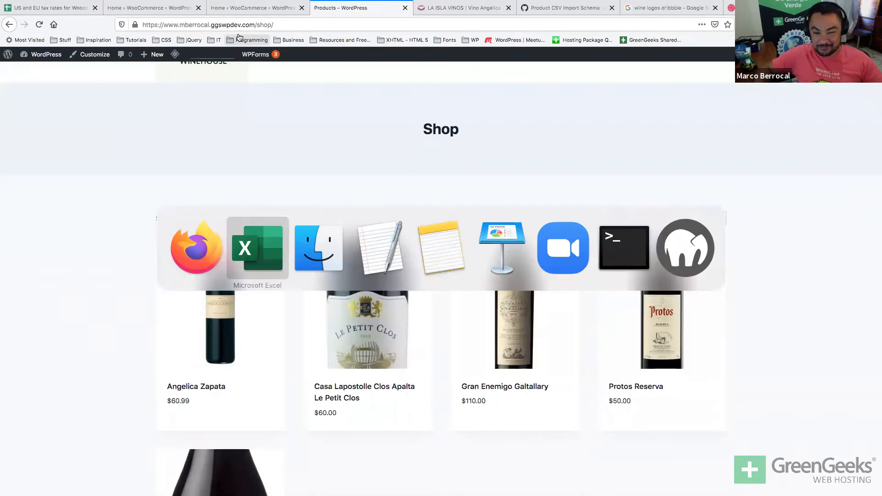
key(super+Tab)
key(super+Tab)
key(super+Tab)
key(super+Tab)
key(super+shift+Tab)
key(super+shift+Tab)
key(super+shift+Tab)
key(super+shift+Tab)
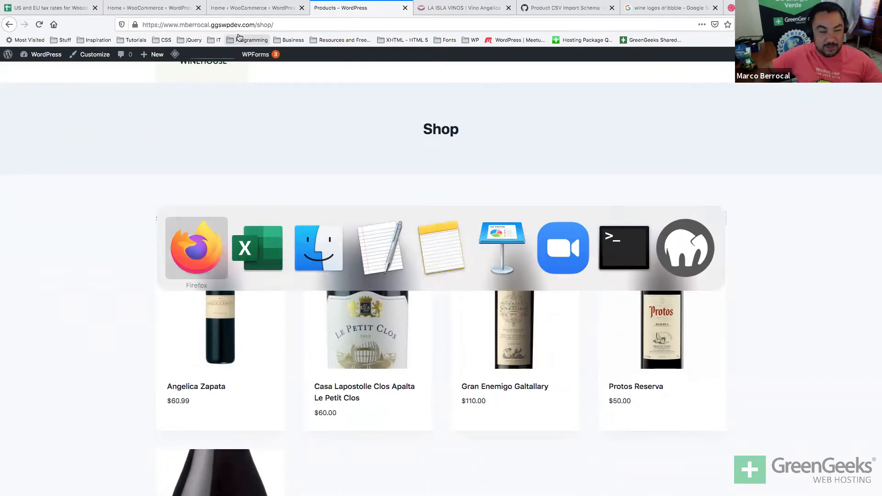
key(Escape)
click(269, 7)
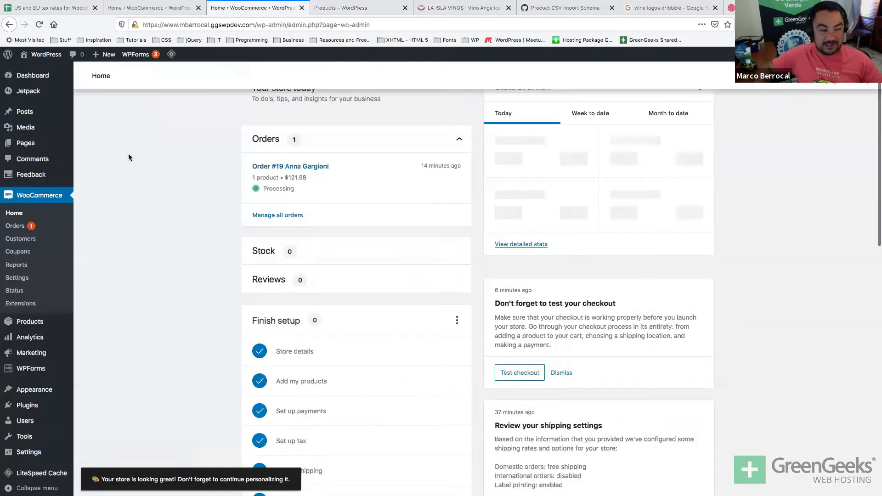
Open the WooCommerce Orders list showing the store's single order.
scroll(148, 240, up, 1)
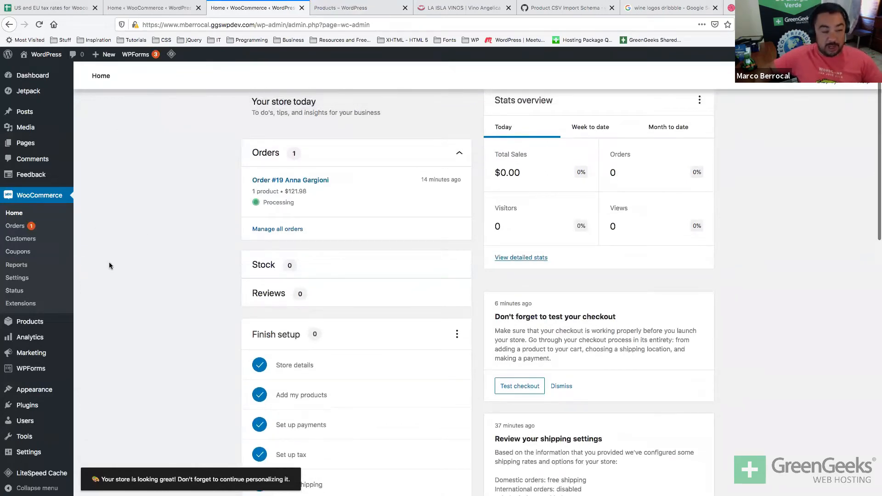
scroll(93, 236, up, 1)
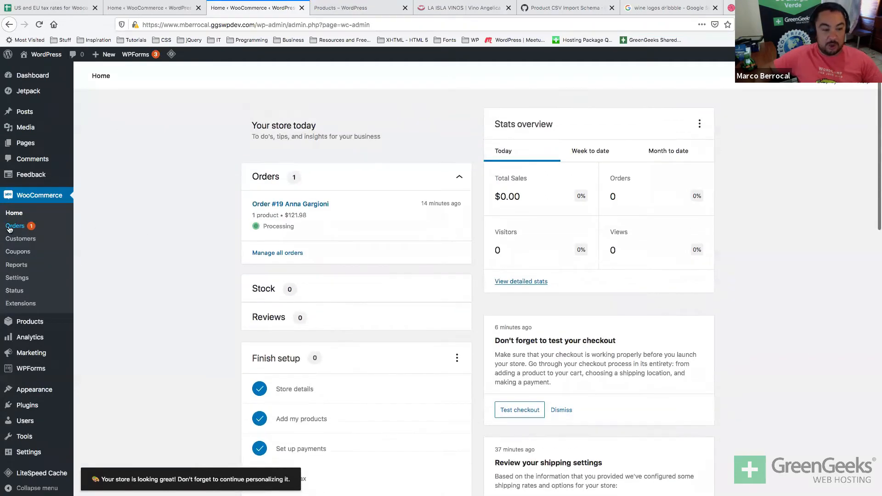
click(9, 227)
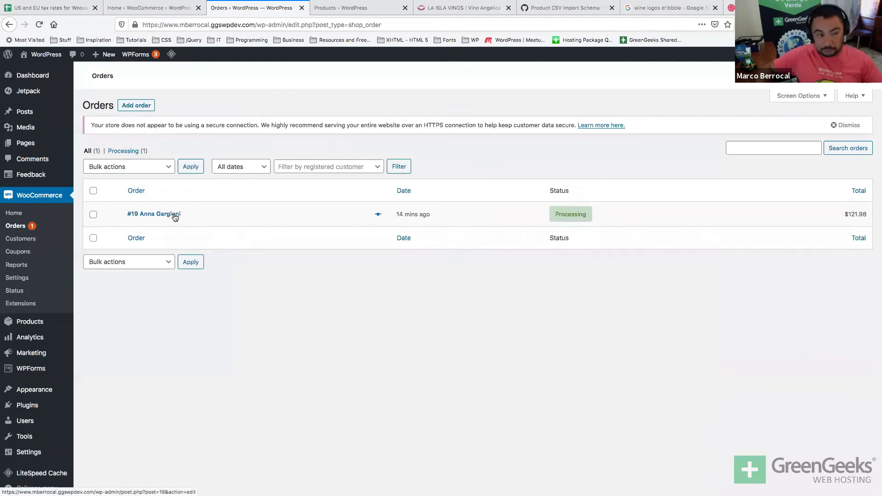
double_click(364, 24)
click(320, 289)
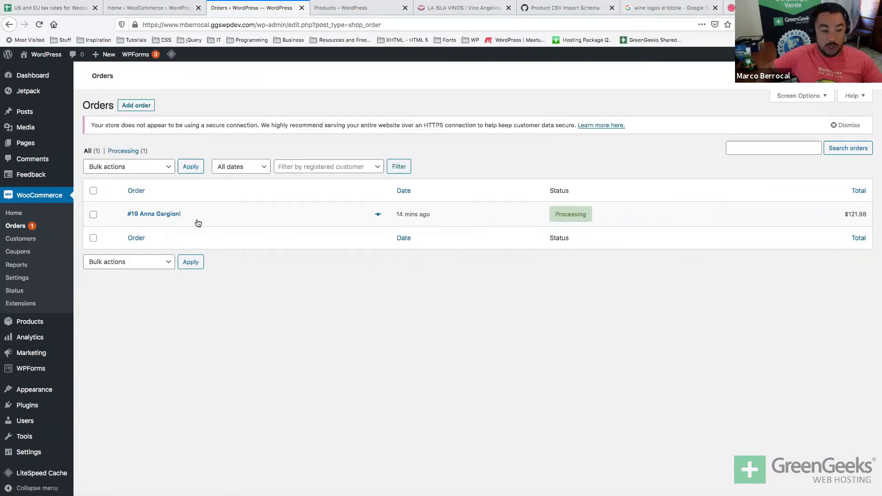
Open Order #19, dismiss the shipping-labels tip, and start creating its shipping label.
click(155, 215)
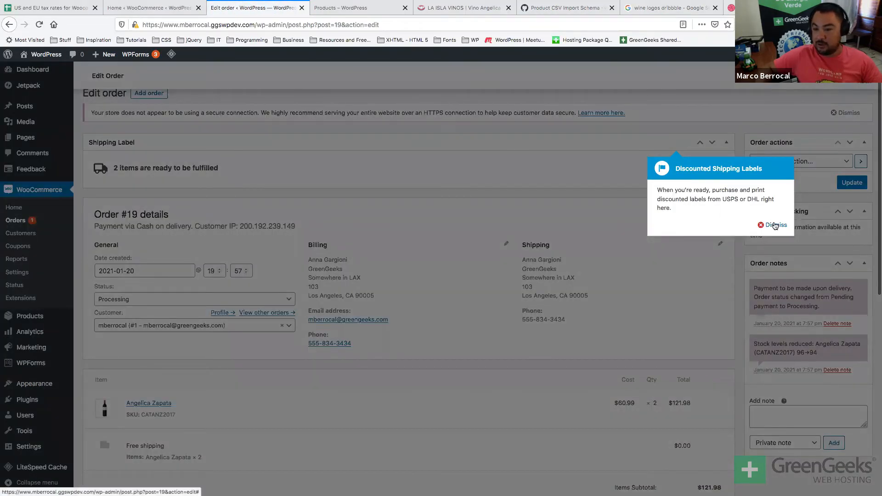
click(774, 224)
scroll(548, 275, down, 1)
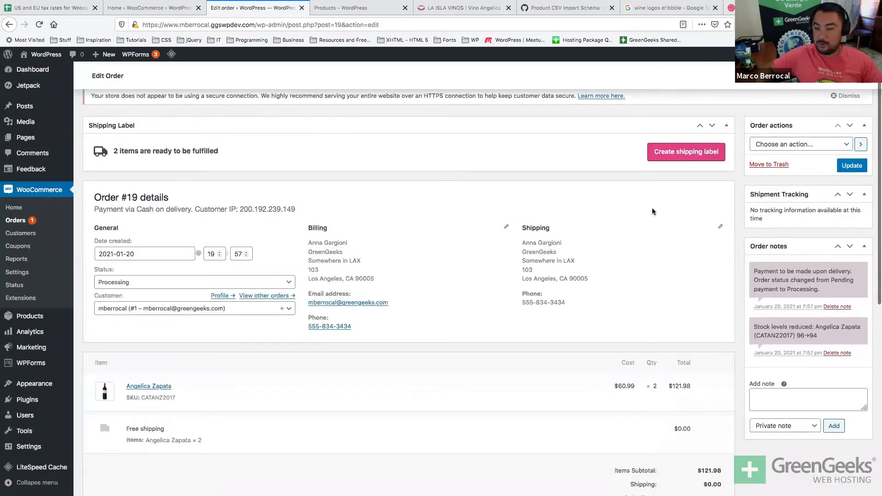
click(679, 156)
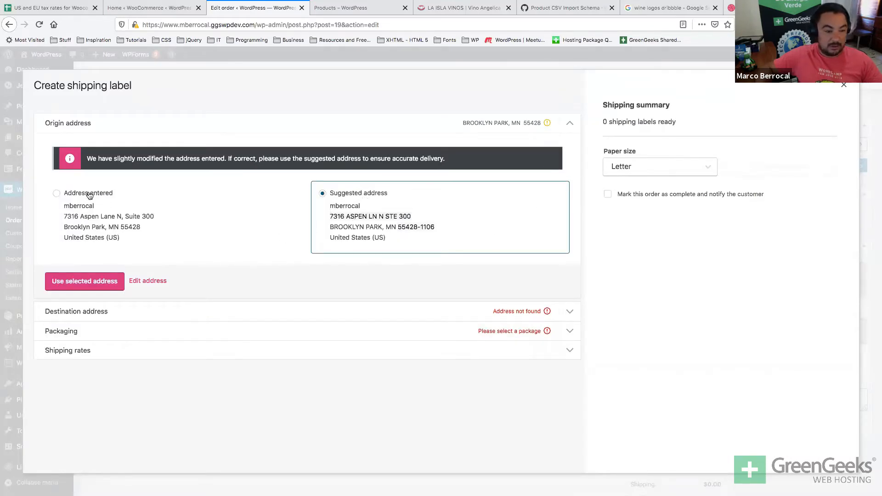
Accept the suggested origin address and start a new package of type Box.
click(94, 285)
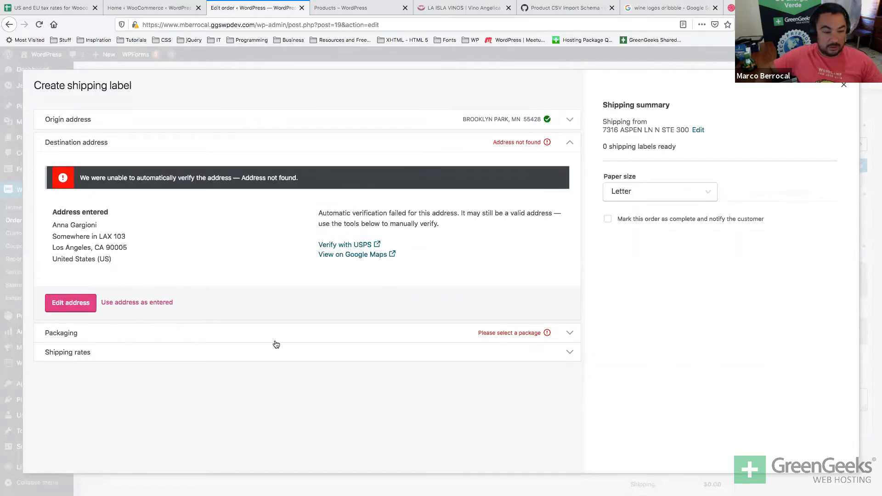
click(192, 335)
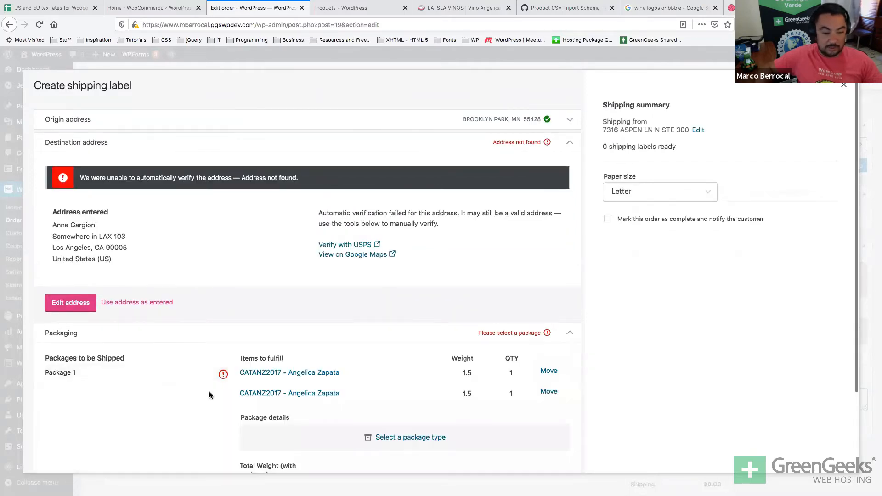
scroll(423, 421, down, 1)
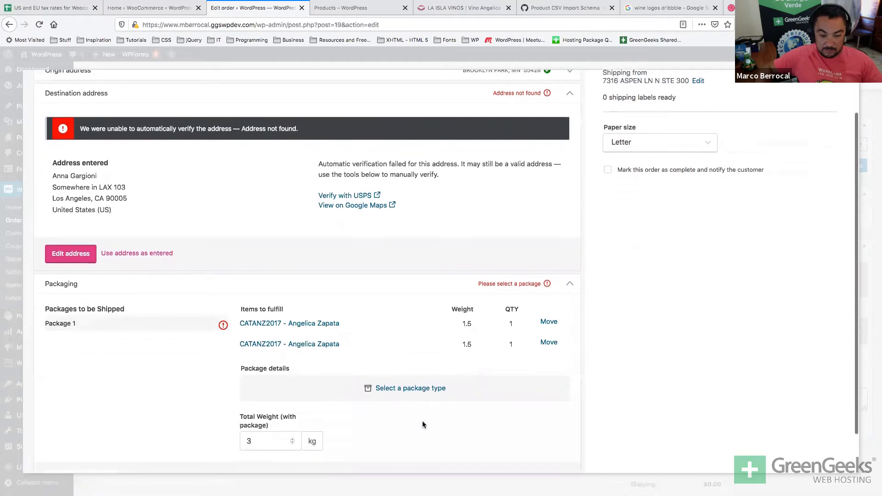
click(418, 388)
click(447, 245)
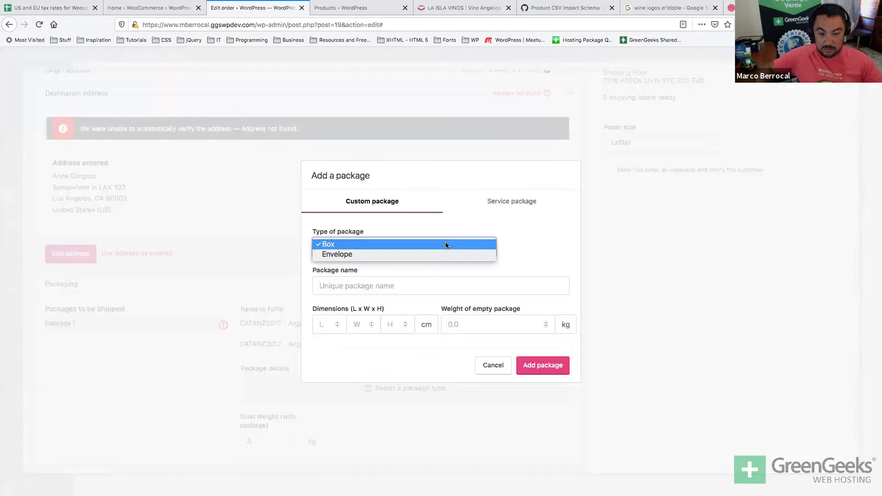
click(445, 244)
Name the custom package 'Box', size it 10 × 10 × 30 cm, and save it.
click(421, 281)
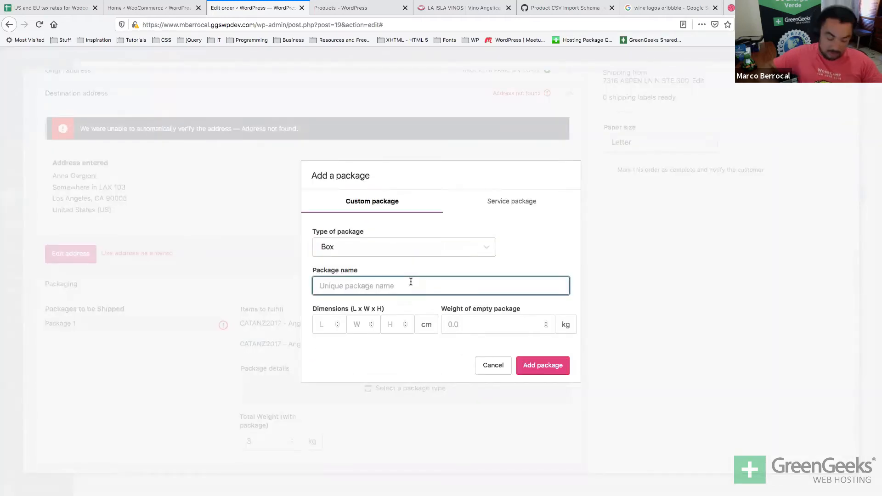
text(Box)
click(322, 328)
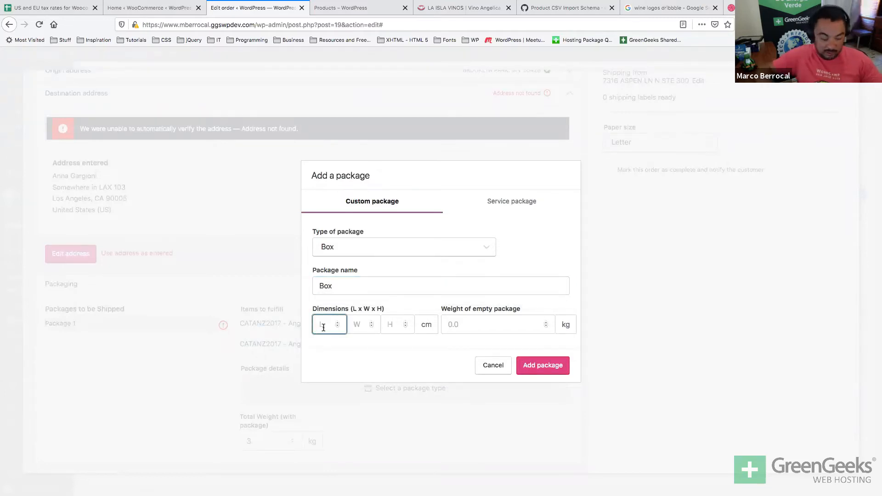
key(Tab)
text(10)
key(Tab)
key(Tab)
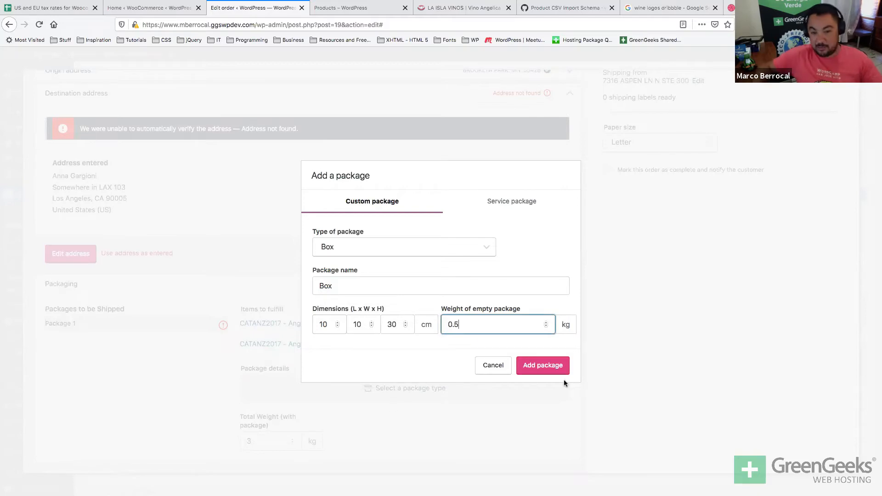
click(542, 366)
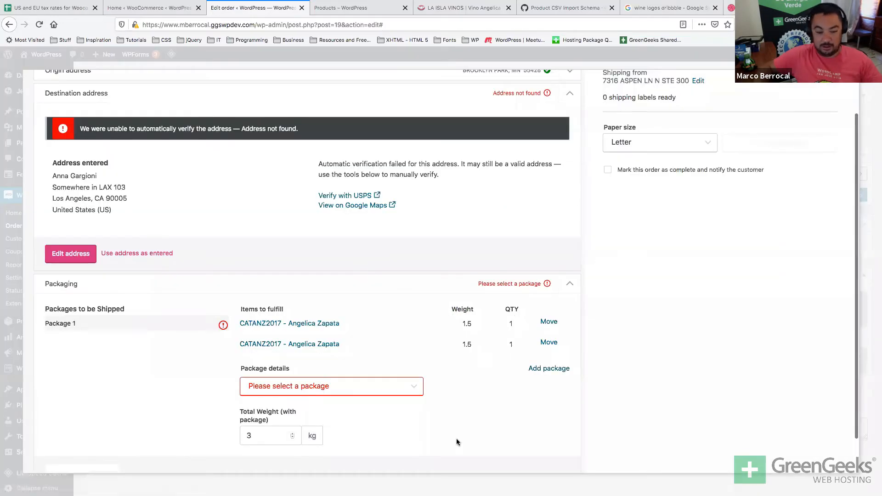
Apply the Box package, keep Letter label paper, and close the shipping label dialog.
scroll(373, 407, down, 2)
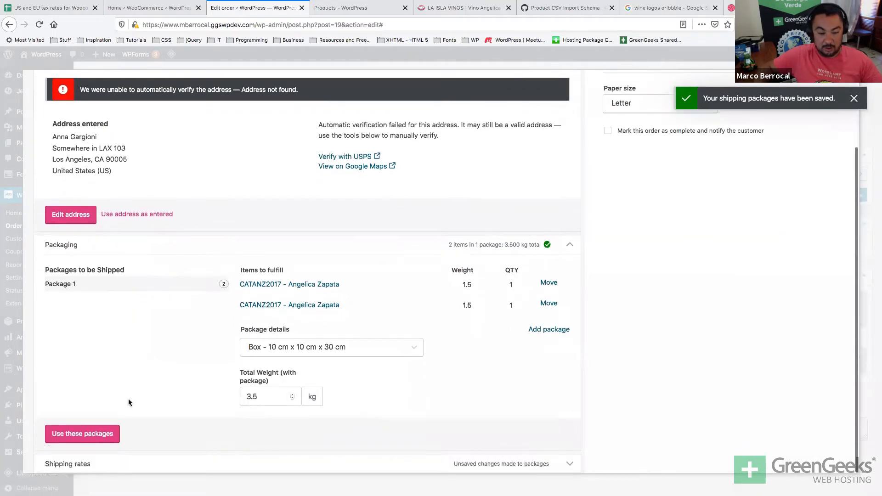
click(88, 432)
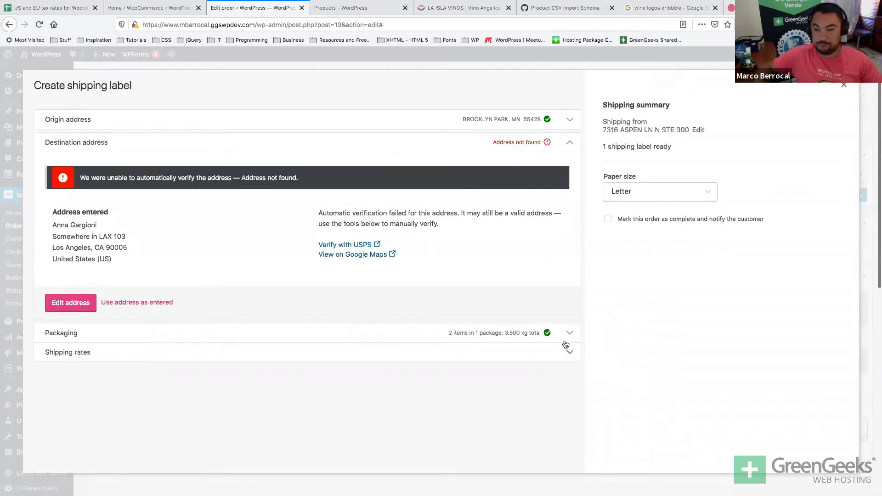
click(626, 192)
click(626, 191)
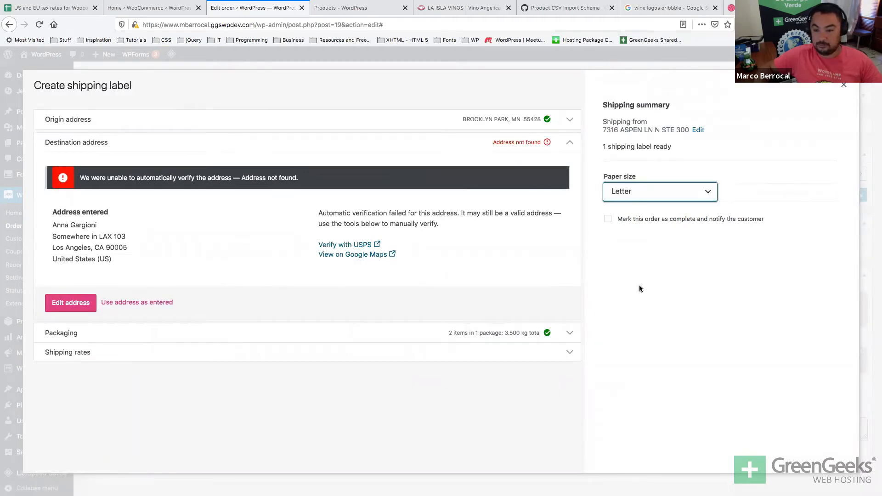
click(525, 348)
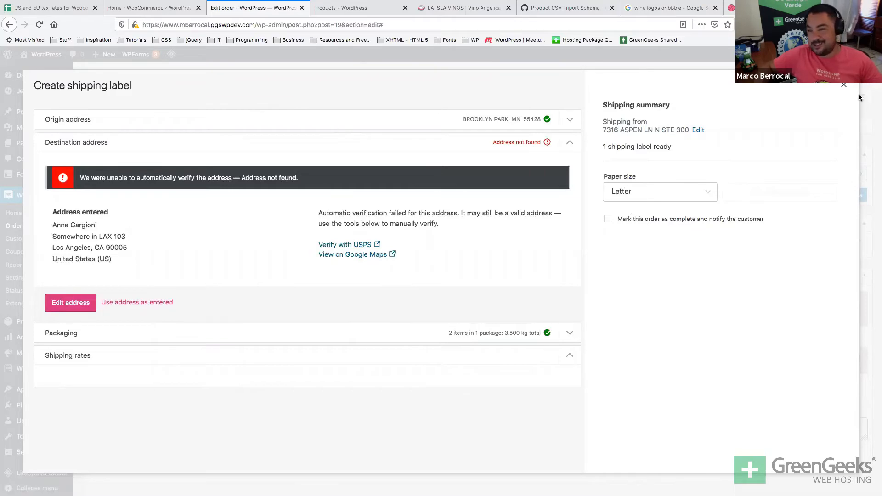
click(844, 85)
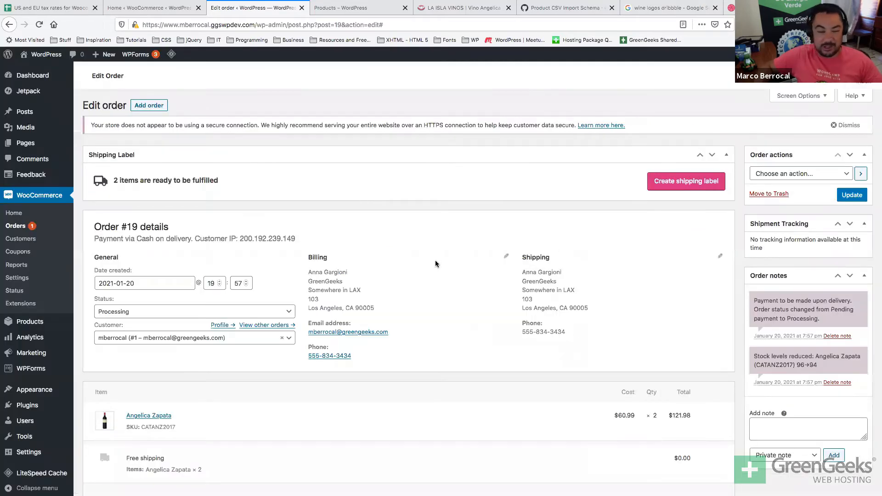
Review the order's billing and shipping addresses on the Edit order page.
scroll(435, 264, down, 3)
drag(562, 231, 522, 210)
click(517, 218)
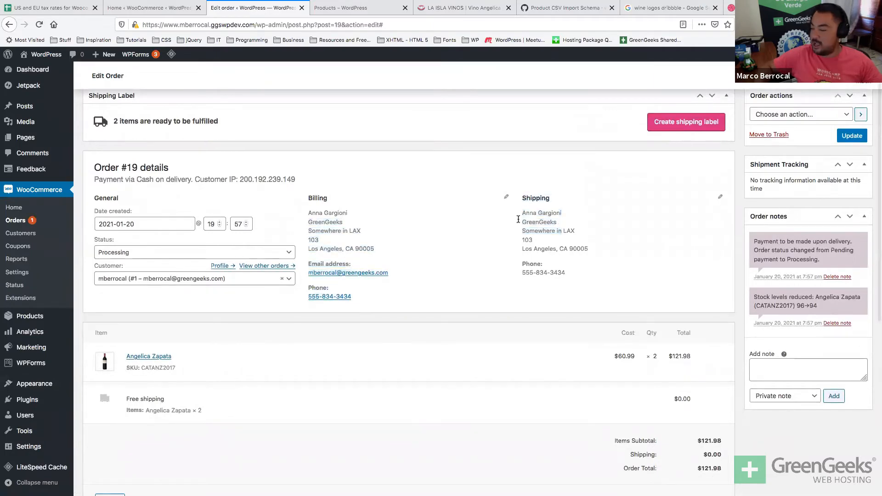
key(super+Tab)
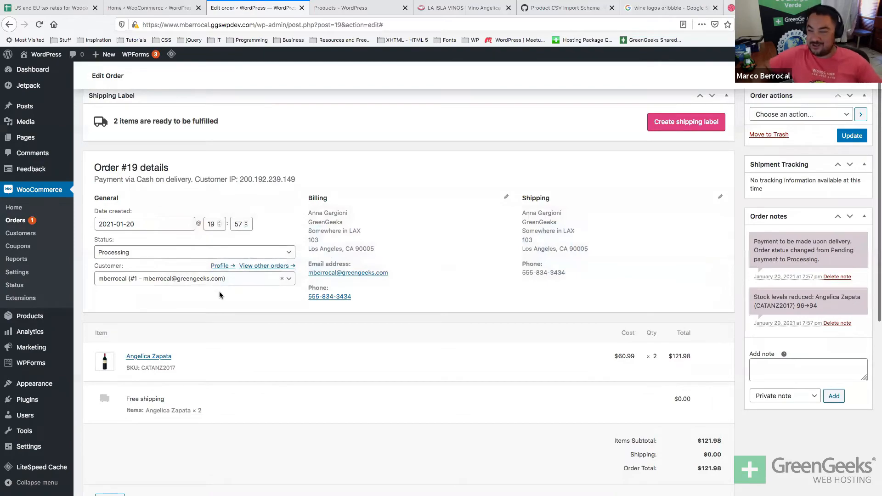
scroll(219, 292, up, 1)
key(ctrl+Up)
key(ctrl+Down)
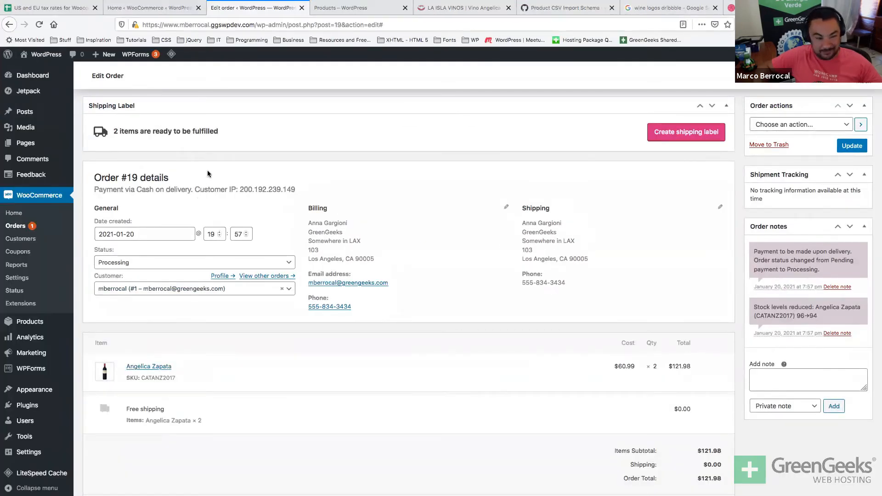
scroll(208, 171, down, 1)
Set the order status to Pending payment and update the order.
click(156, 232)
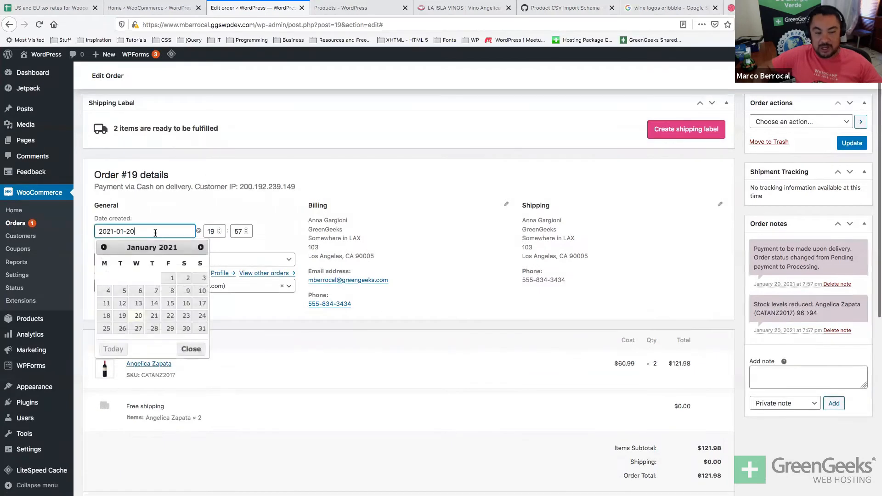
click(289, 260)
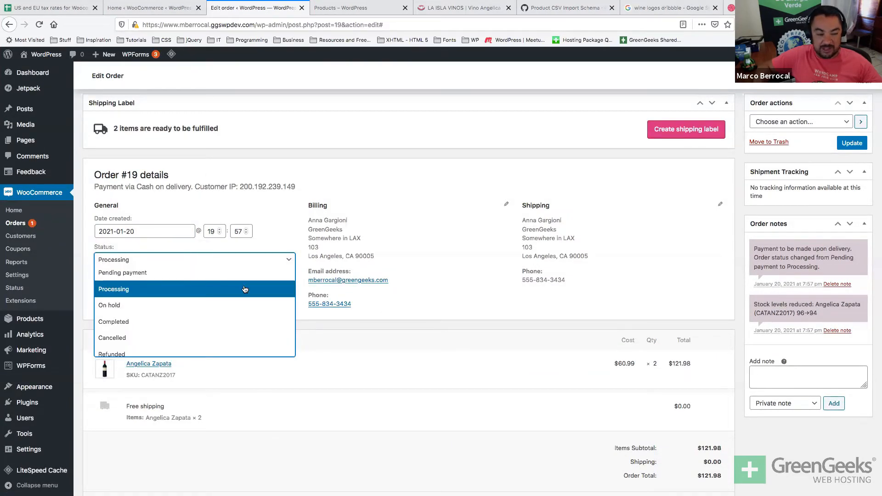
scroll(245, 289, down, 1)
scroll(245, 289, up, 1)
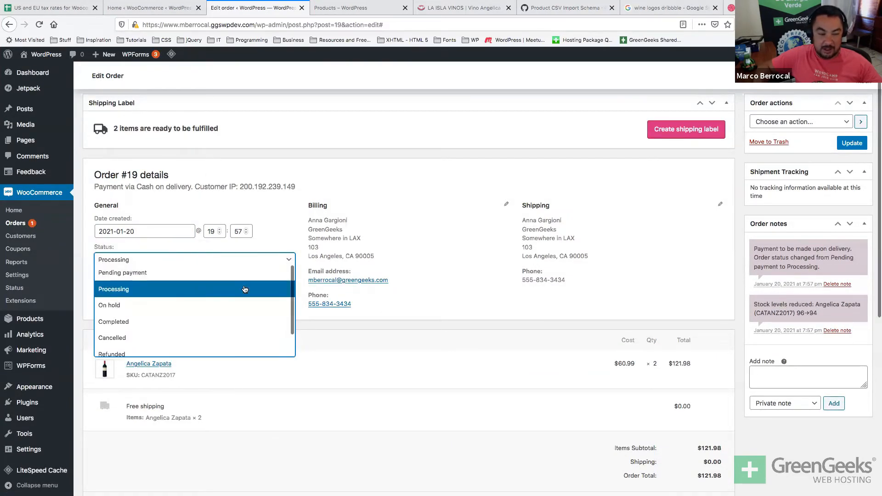
click(238, 277)
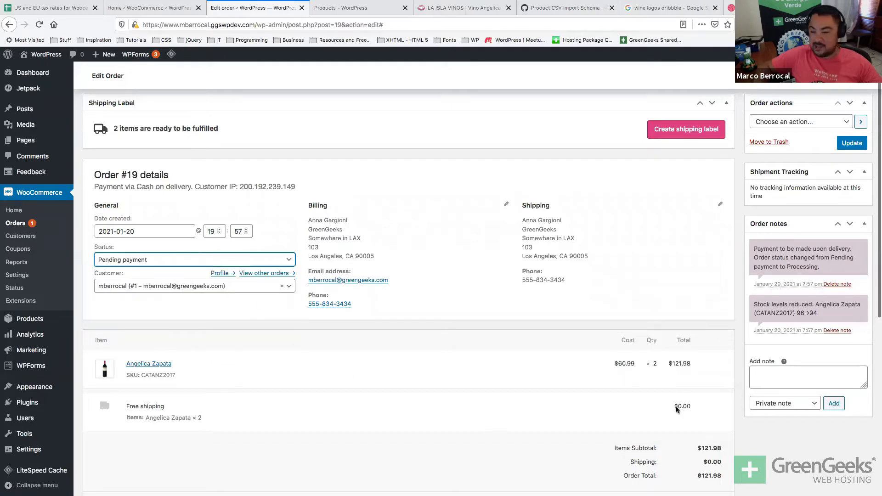
click(852, 143)
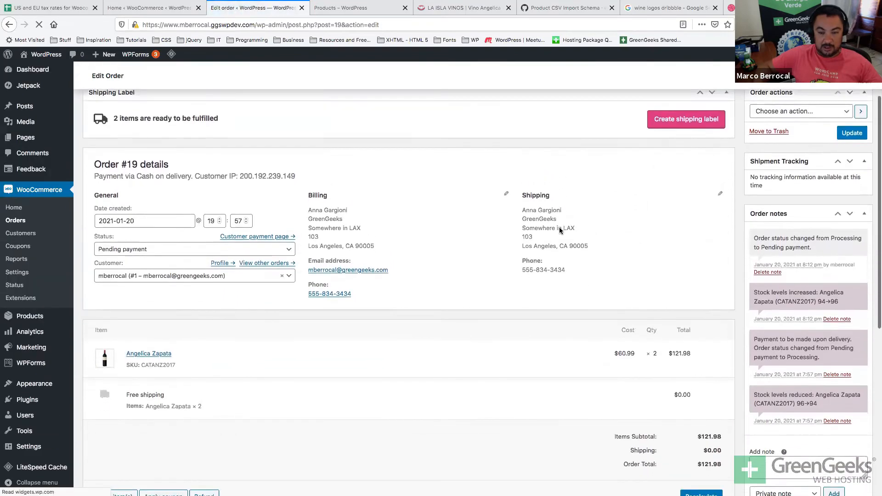
Search for a fake address generator in a new browser tab.
key(ctrl+t)
text(fake)
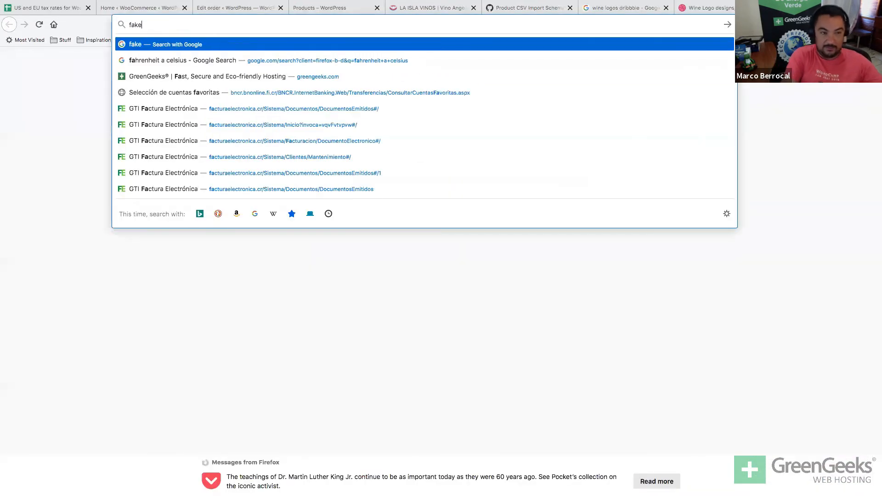
text( address)
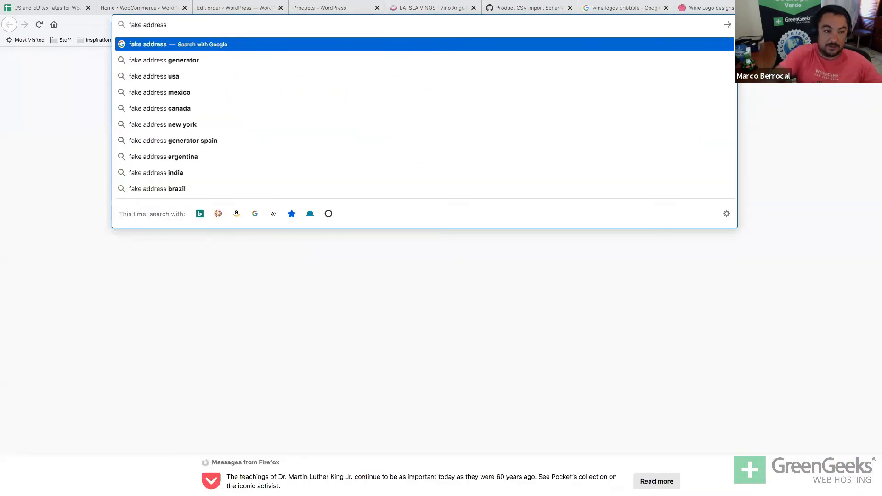
key(Down)
key(Return)
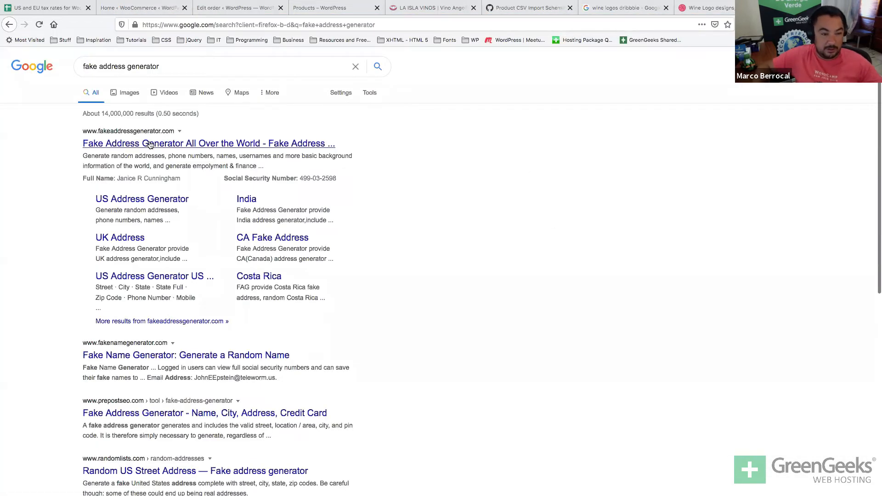
scroll(158, 213, left, 5)
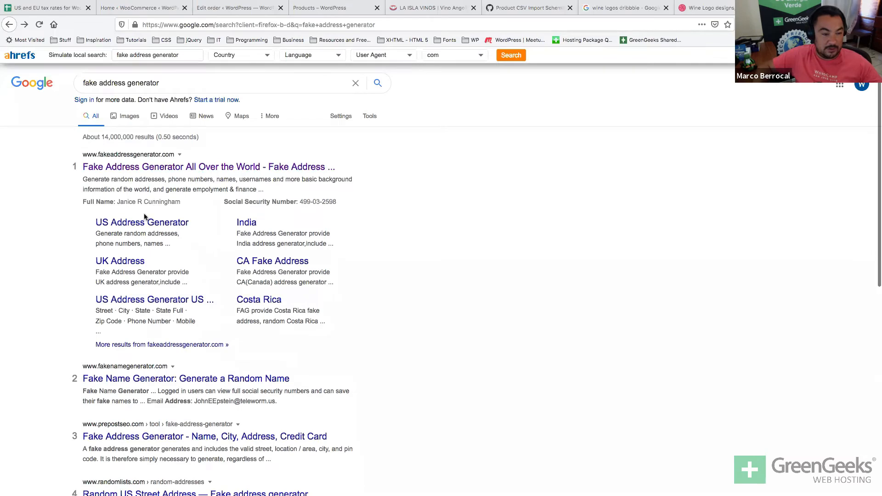
Generate a random US address, select its street line, then return to the order.
click(156, 225)
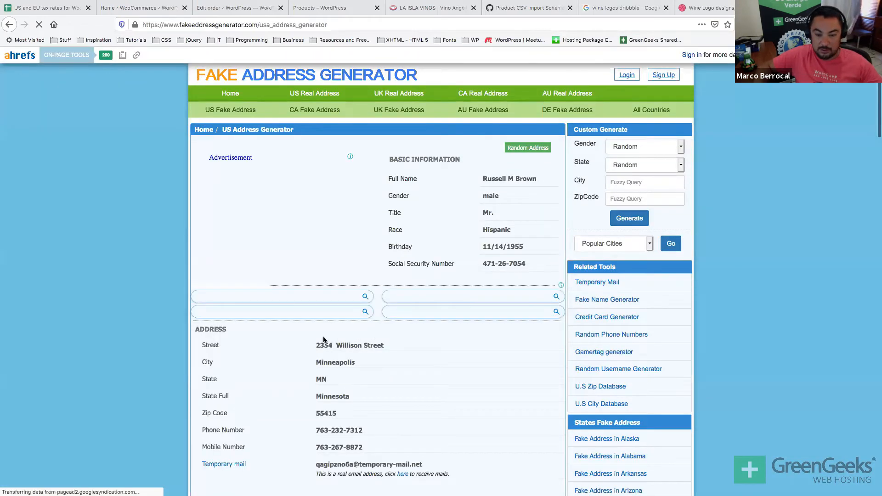
drag(315, 346, 384, 345)
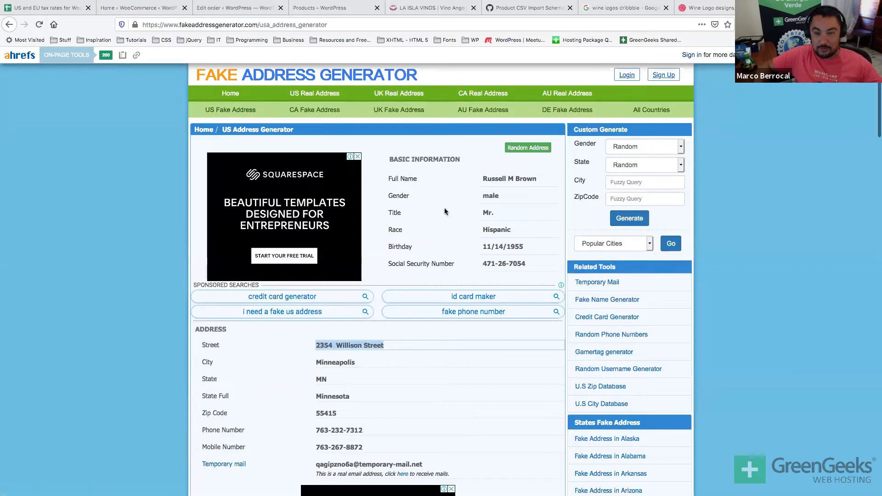
key(ctrl+w)
scroll(455, 331, down, 3)
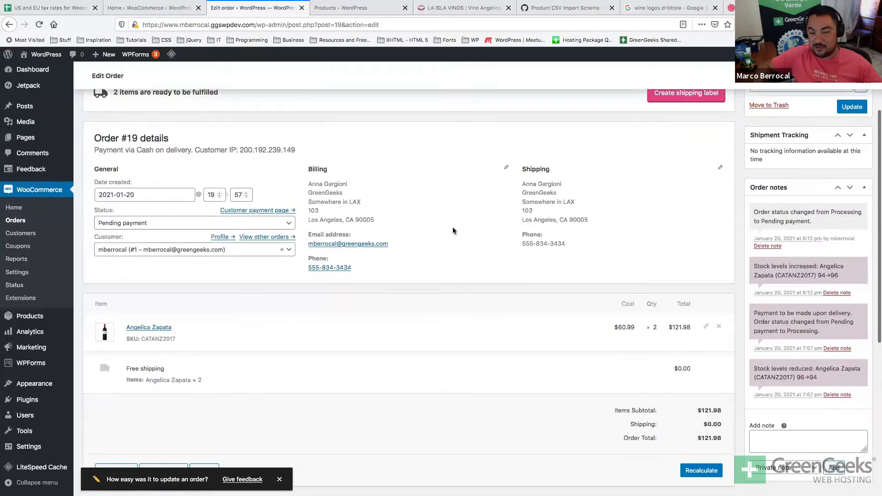
Scroll through order #19's details and custom fields, then go to WooCommerce > Orders.
scroll(453, 227, down, 1)
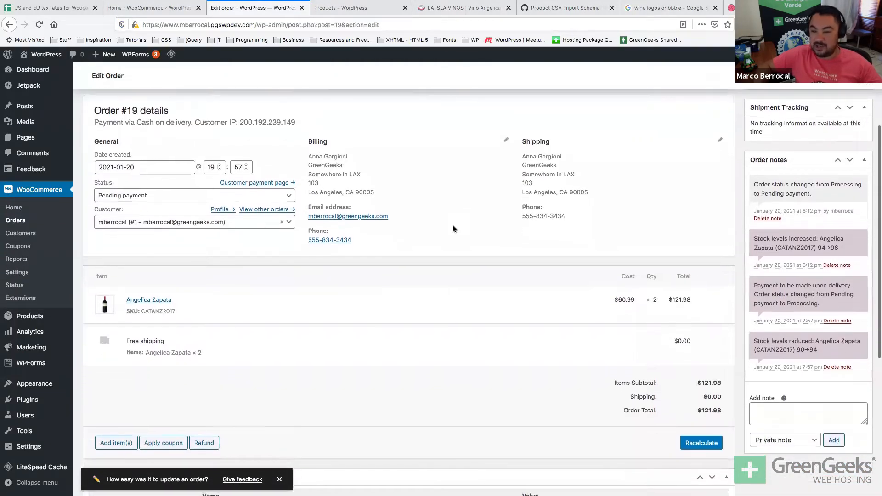
key(ctrl+Up)
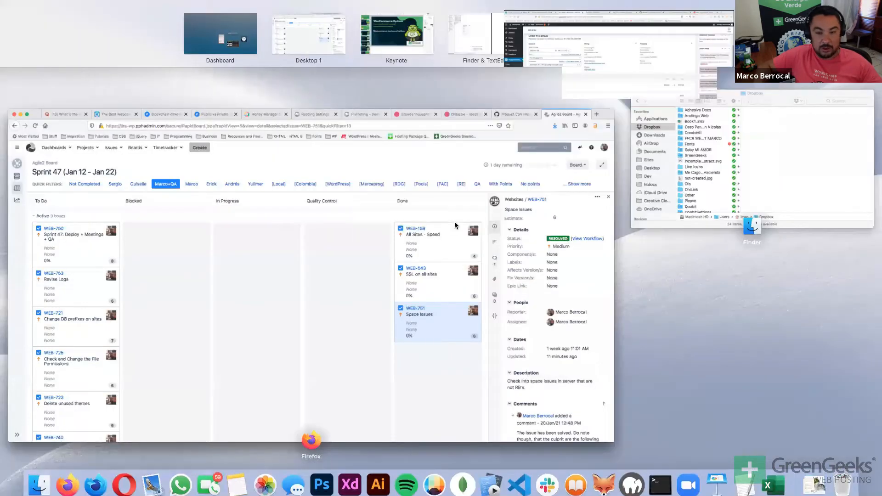
key(ctrl+Down)
scroll(453, 300, down, 2)
scroll(453, 300, down, 1)
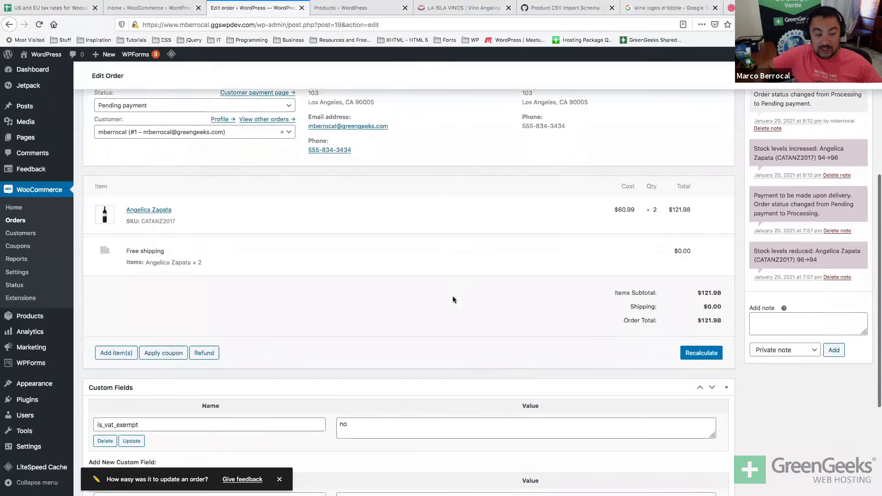
scroll(452, 300, up, 3)
scroll(453, 298, up, 4)
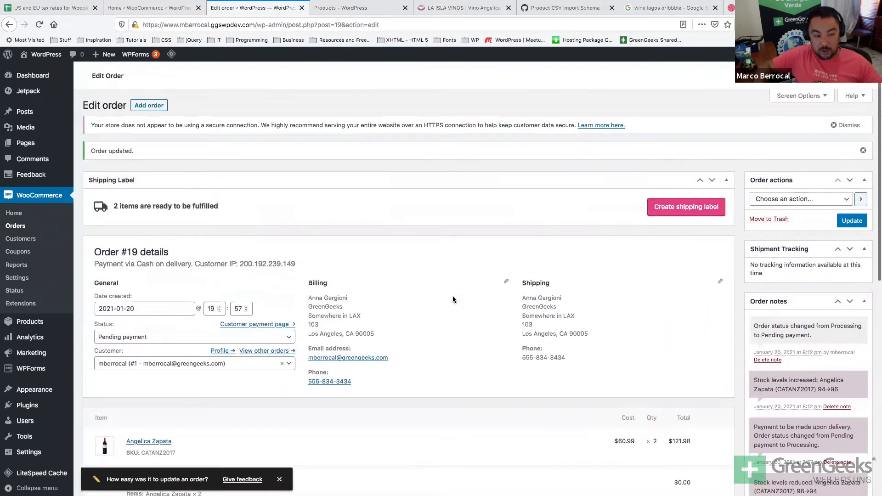
scroll(453, 299, down, 3)
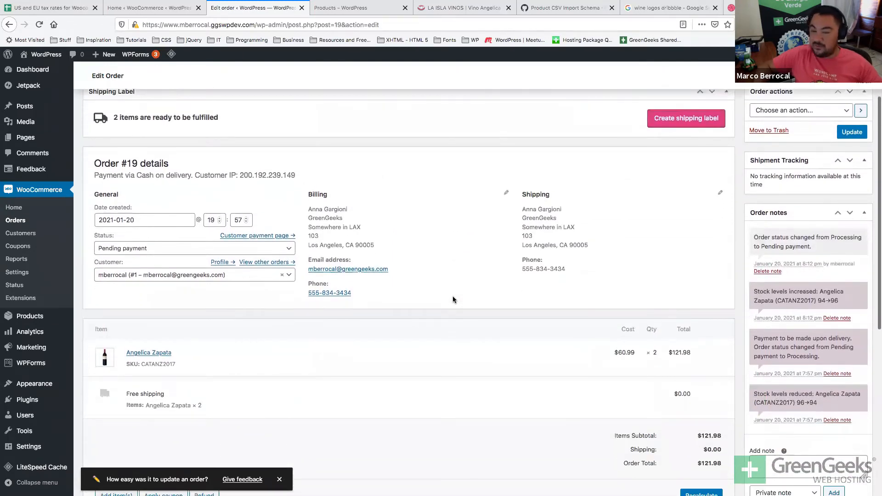
scroll(453, 299, down, 8)
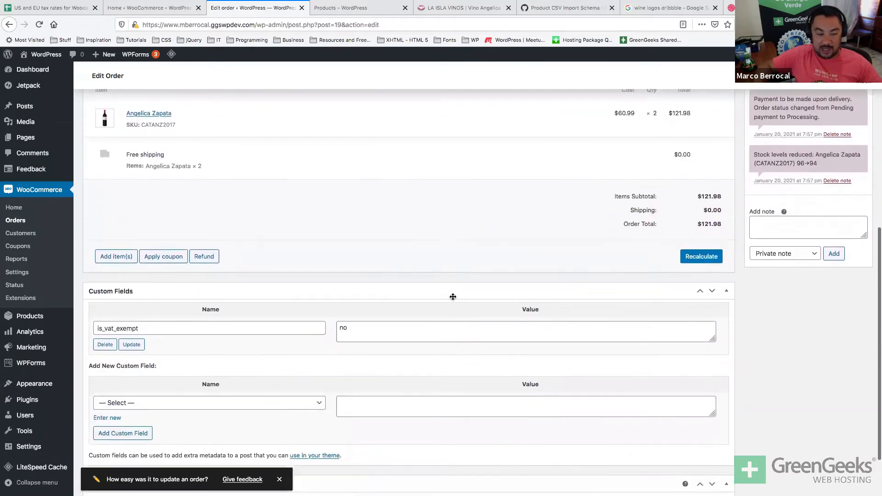
scroll(453, 297, down, 2)
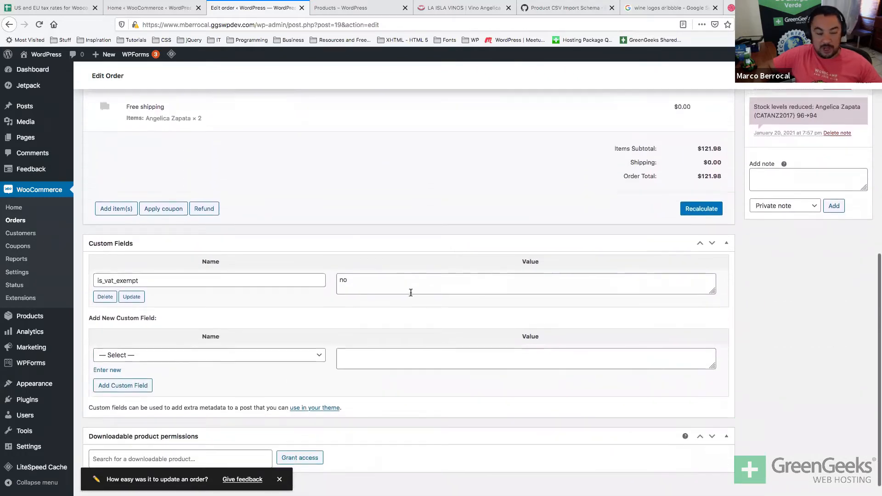
scroll(411, 292, down, 1)
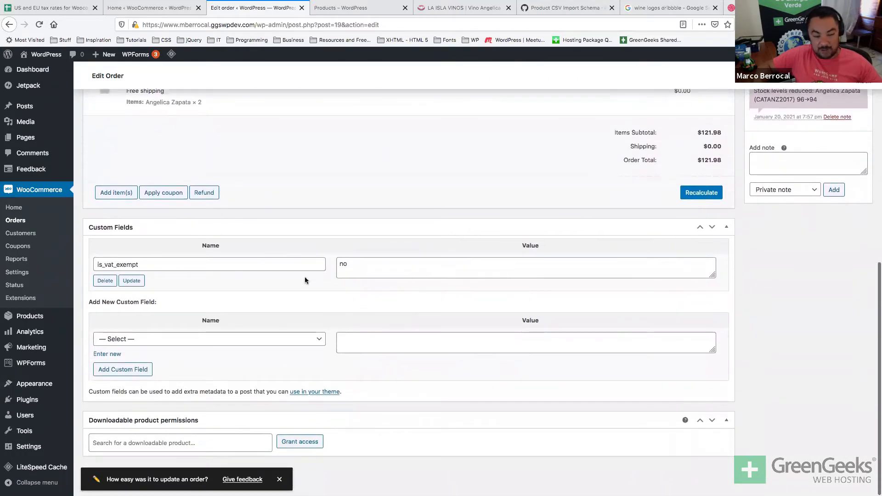
scroll(276, 310, up, 1)
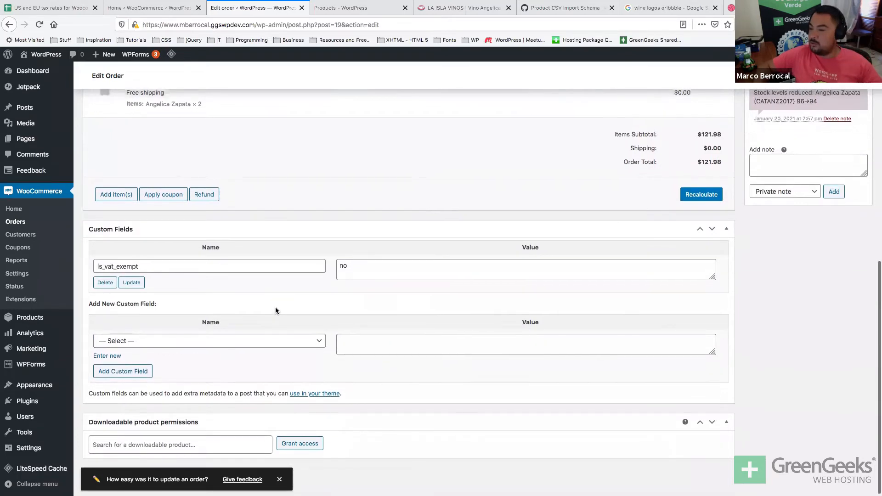
scroll(275, 310, up, 6)
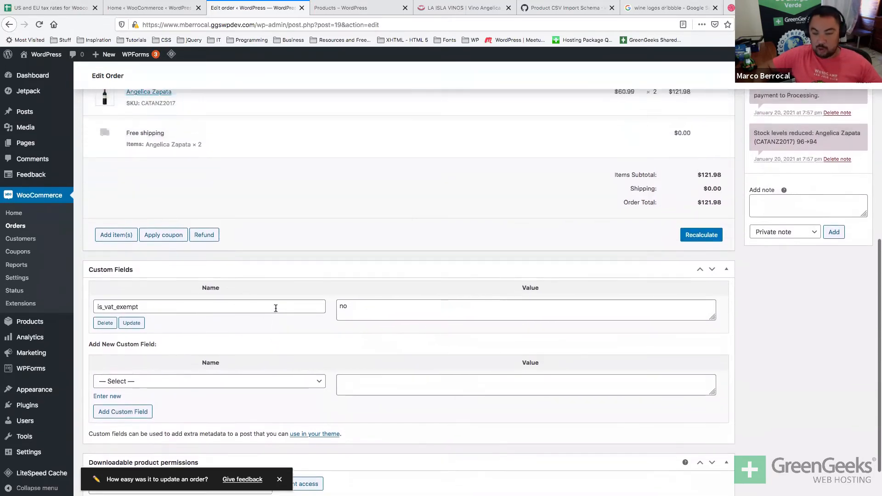
scroll(275, 310, down, 6)
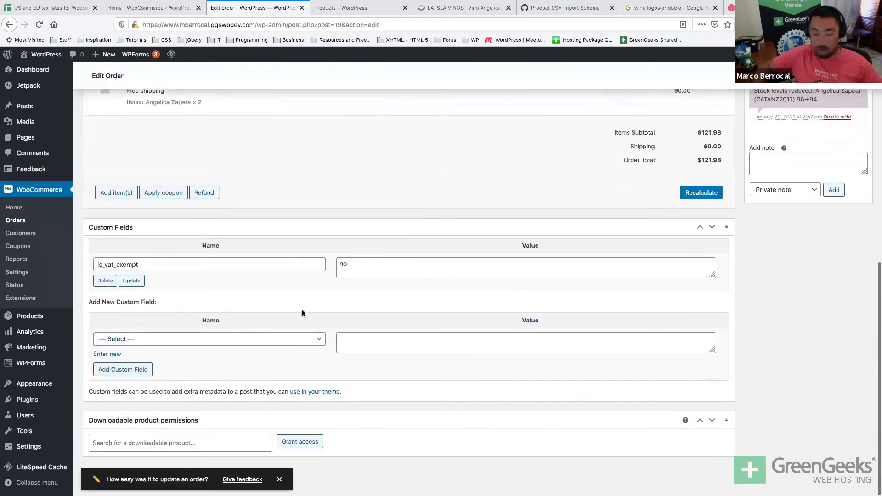
scroll(318, 310, up, 11)
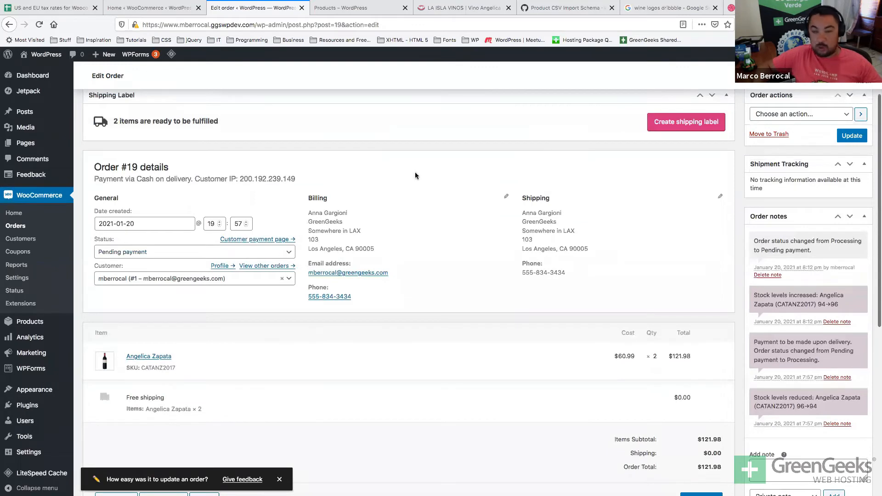
click(14, 226)
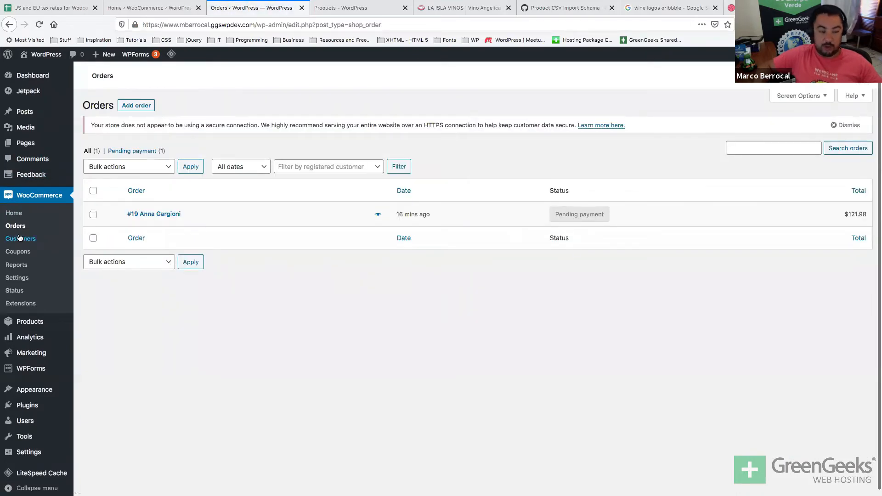
View the Customers report (one customer, 0 orders), then open a private browsing window.
click(19, 238)
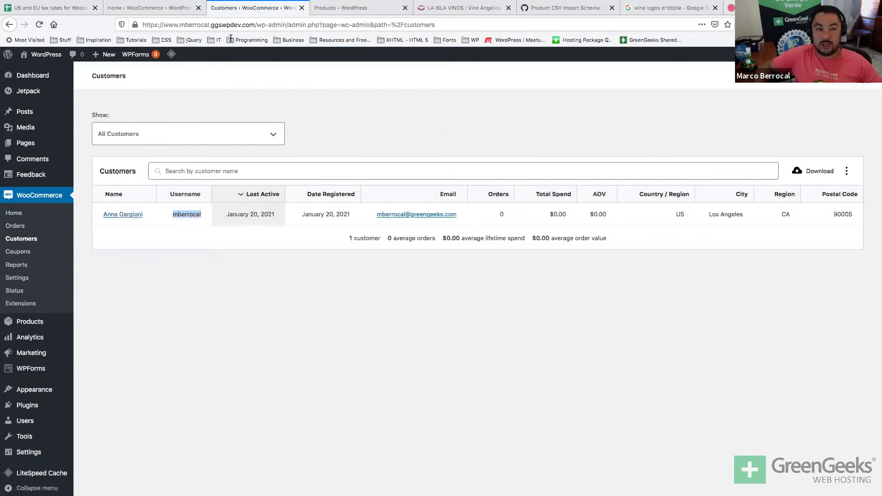
click(248, 336)
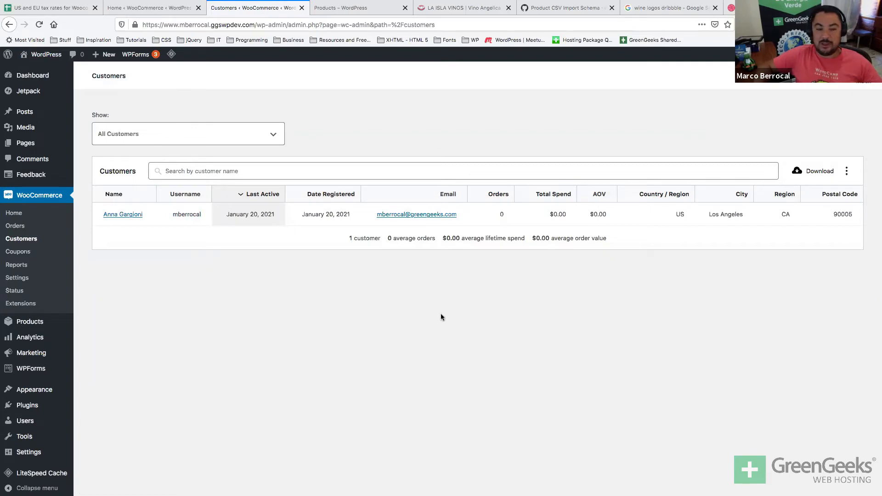
key(super+shift+p)
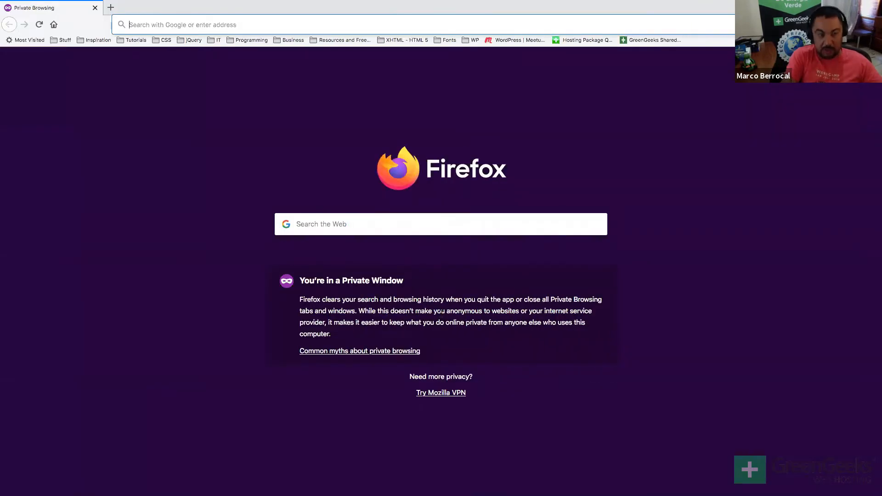
Load the WINEHOUSE storefront home page and open the Gran Enemigo Galtallary product from New In.
text(gg)
key(Down)
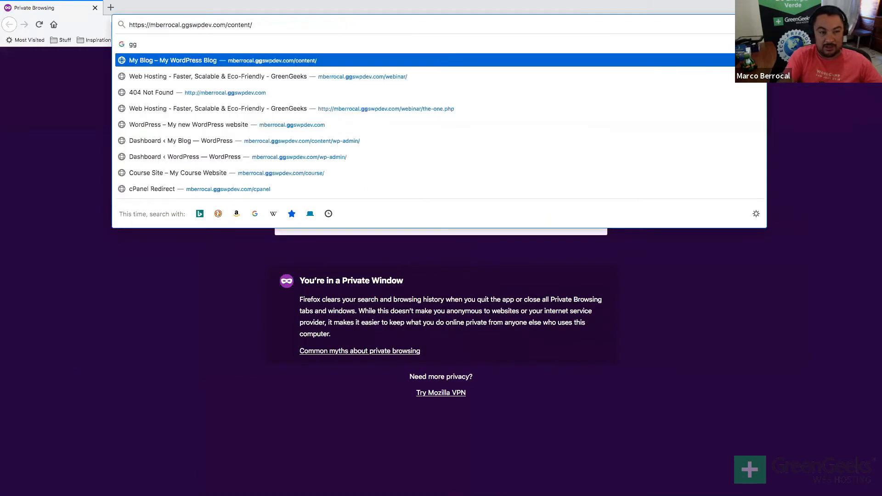
key(BackSpace)
key(Return)
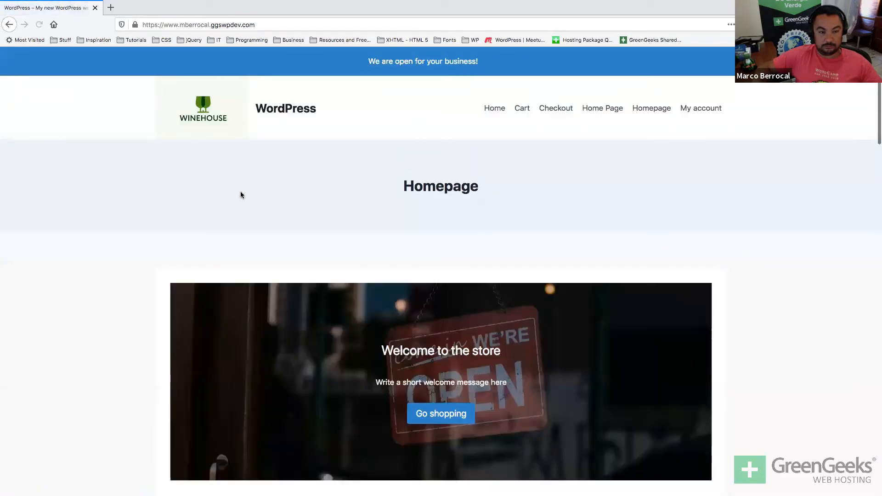
scroll(563, 138, down, 10)
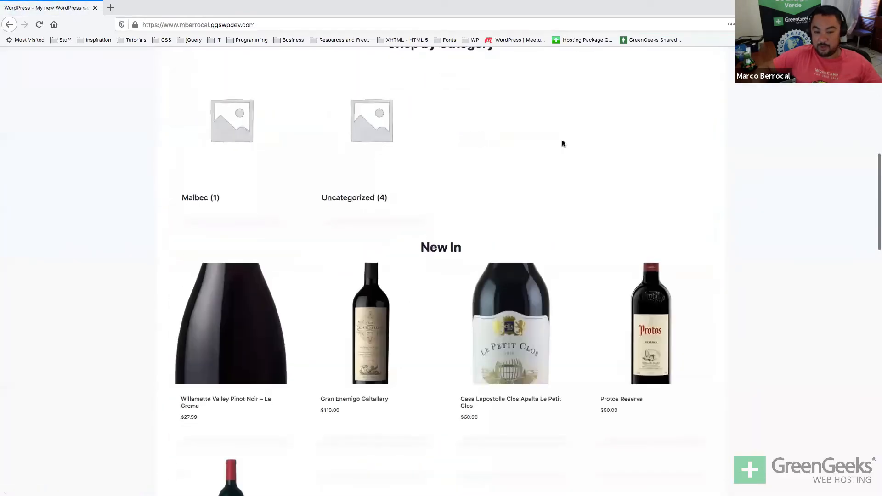
click(367, 219)
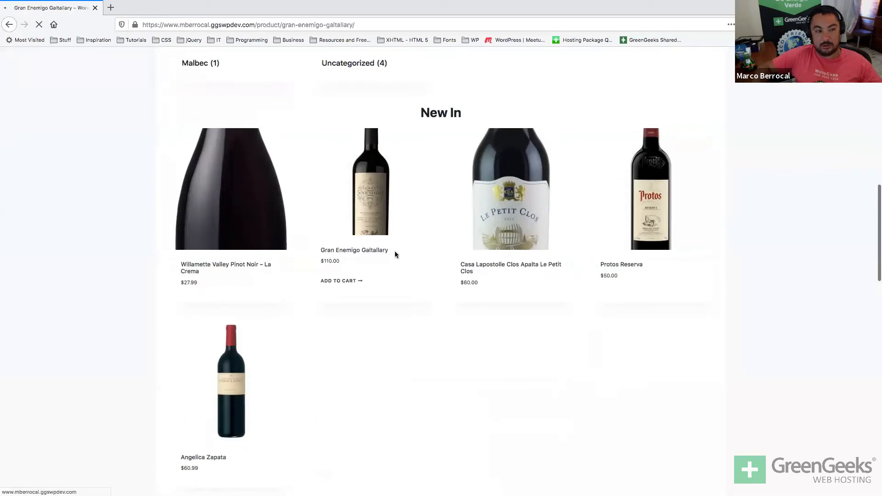
Add one Gran Enemigo Galtallary bottle and view the $110.00 cart.
click(508, 314)
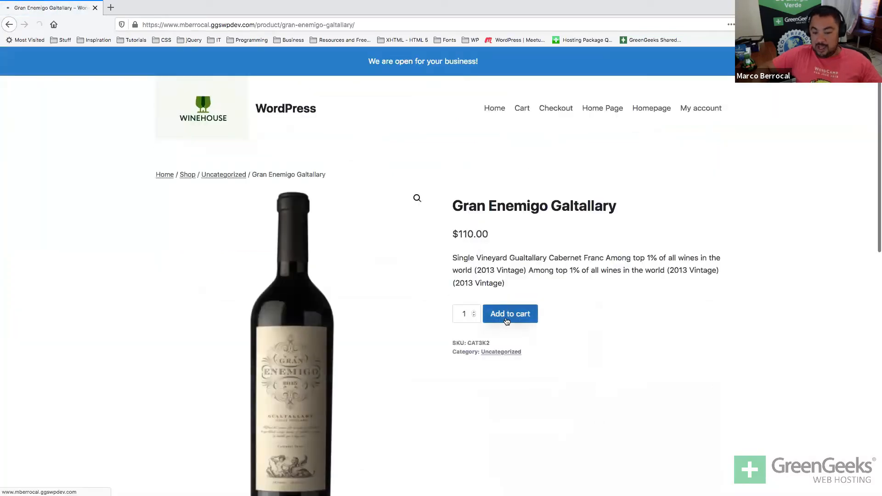
scroll(700, 267, down, 7)
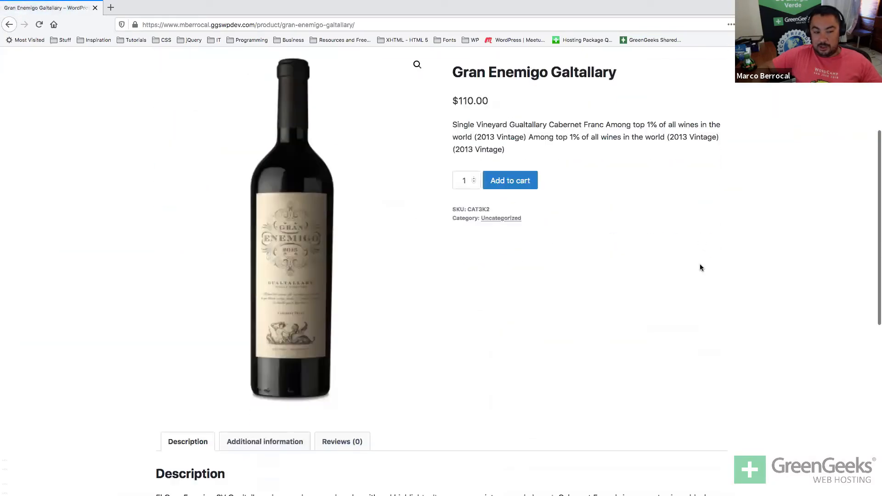
scroll(700, 267, up, 2)
scroll(699, 265, up, 4)
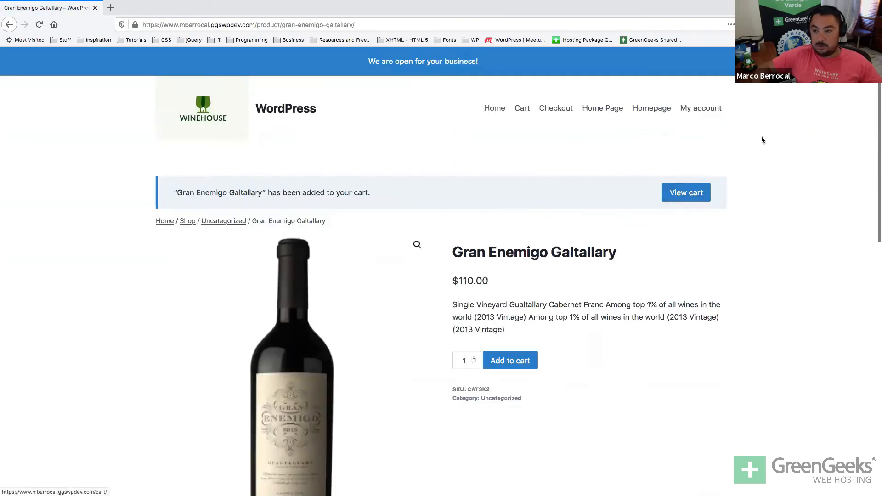
scroll(663, 120, down, 8)
scroll(663, 120, up, 5)
scroll(522, 163, up, 3)
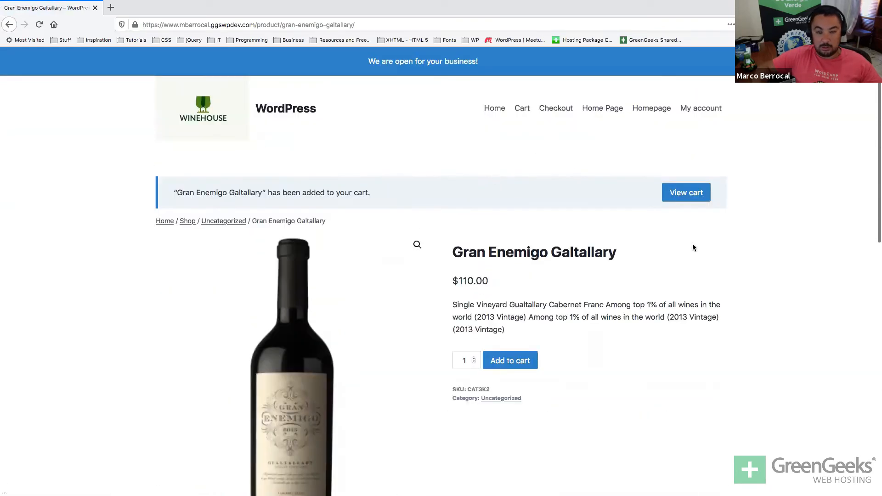
click(696, 204)
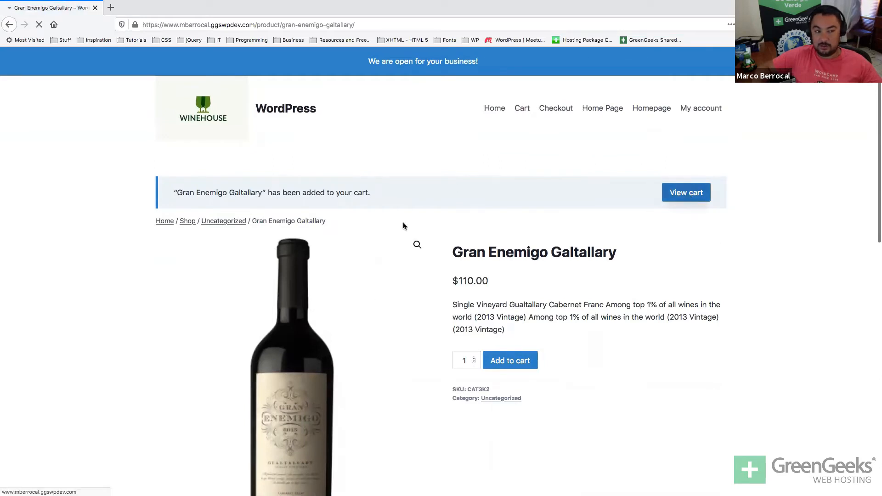
scroll(407, 227, down, 2)
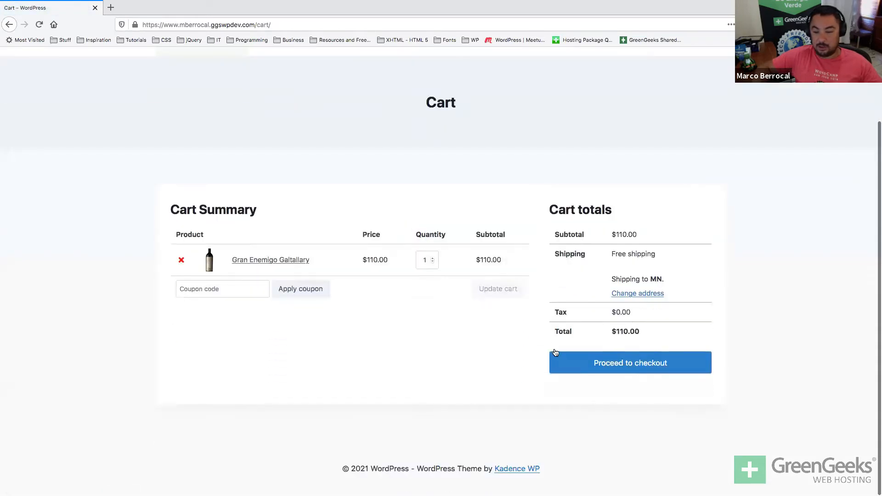
Enter Anoka as the city in the cart's shipping calculator.
click(654, 295)
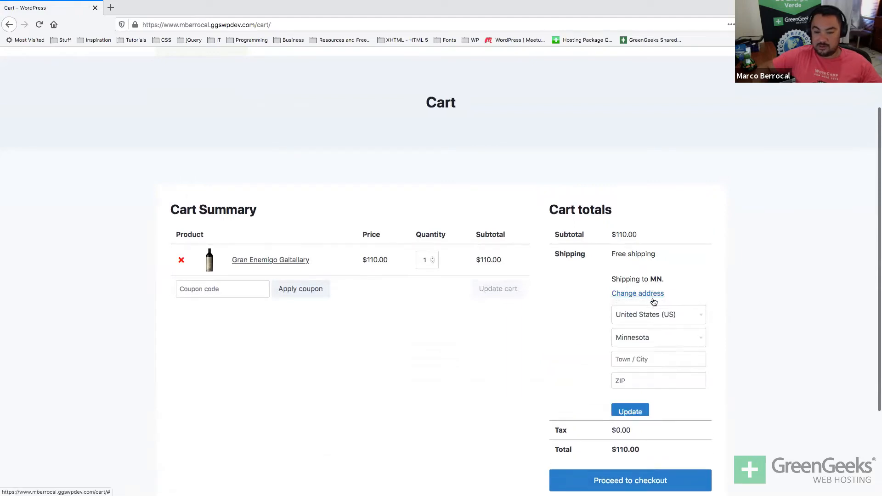
click(622, 359)
text(Anoka)
key(Tab)
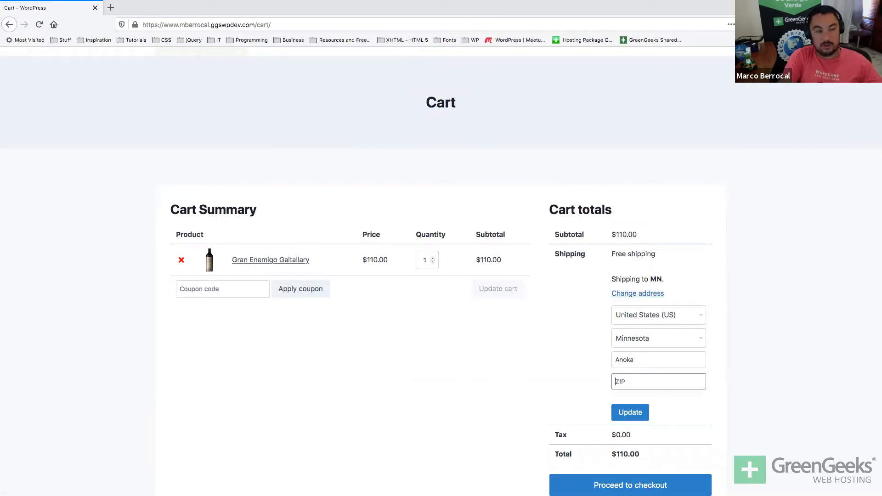
Look up Anoka's ZIP 55303 and update the cart, adding $7.84 tax for $117.84.
key(super+t)
text(anoka zip code)
key(Return)
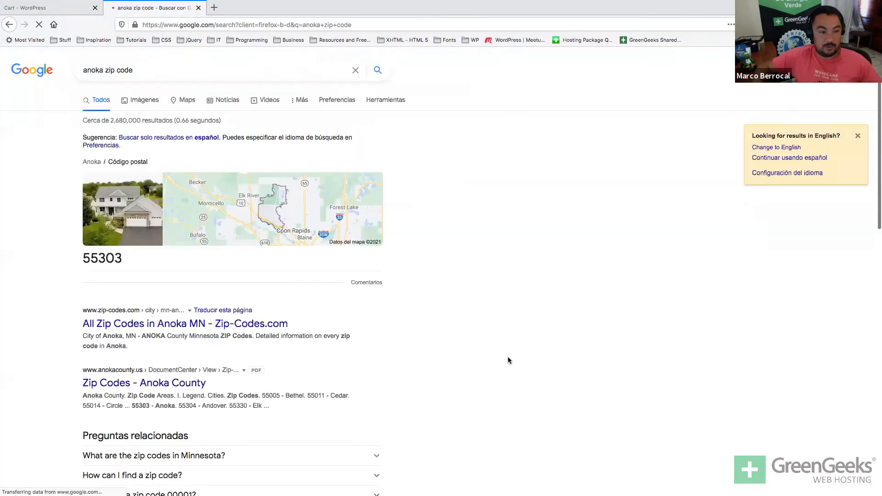
click(102, 258)
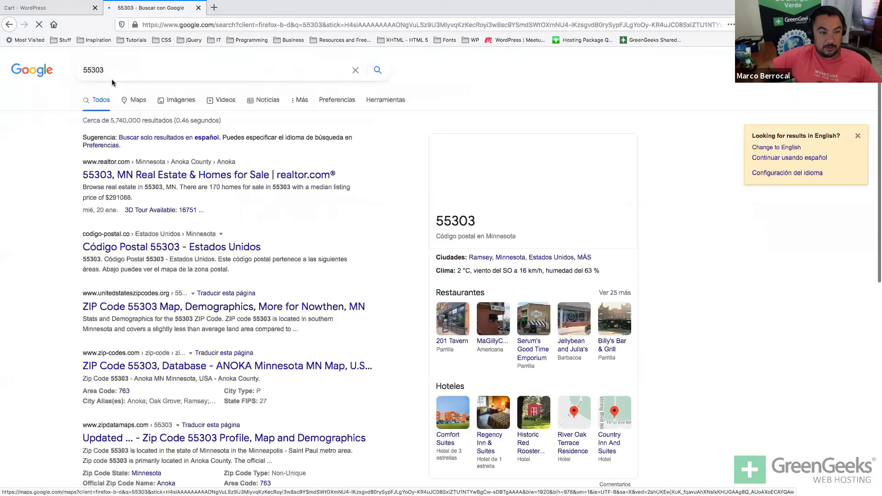
double_click(105, 69)
click(784, 403)
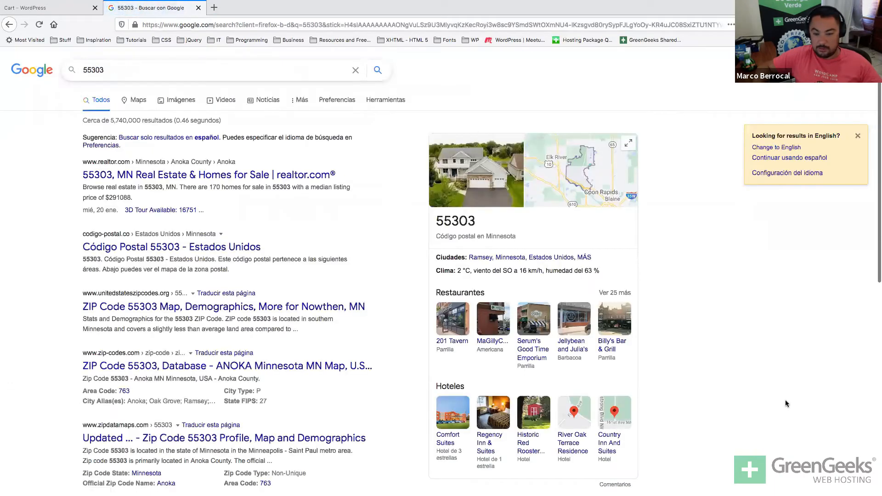
key(ctrl+w)
click(619, 410)
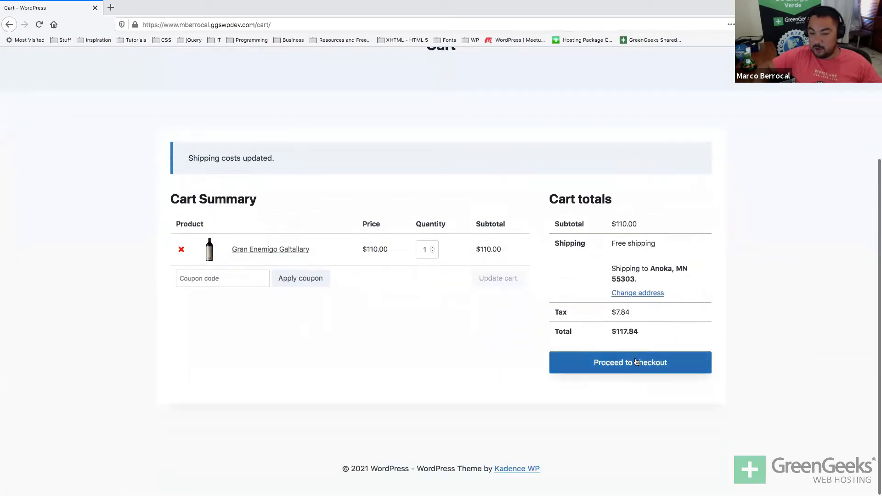
double_click(621, 312)
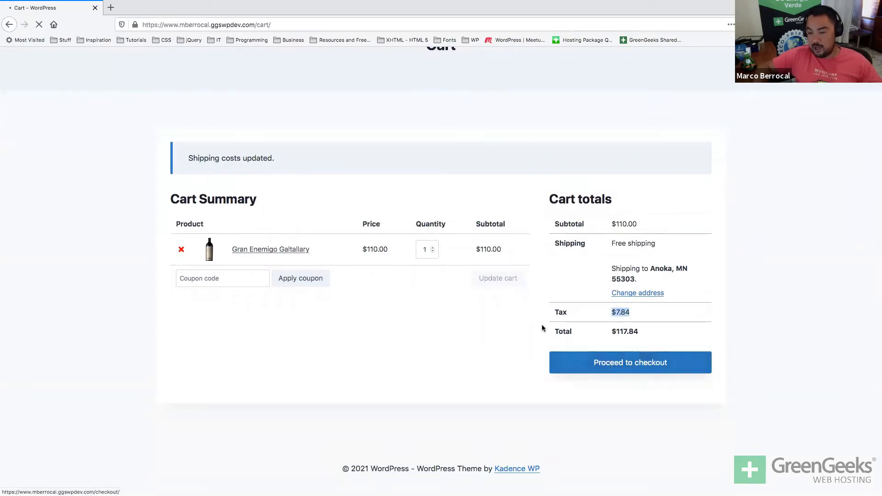
Fill in the billing first name, last name and company GreenGeeks.
scroll(392, 329, down, 5)
scroll(396, 294, down, 5)
click(223, 163)
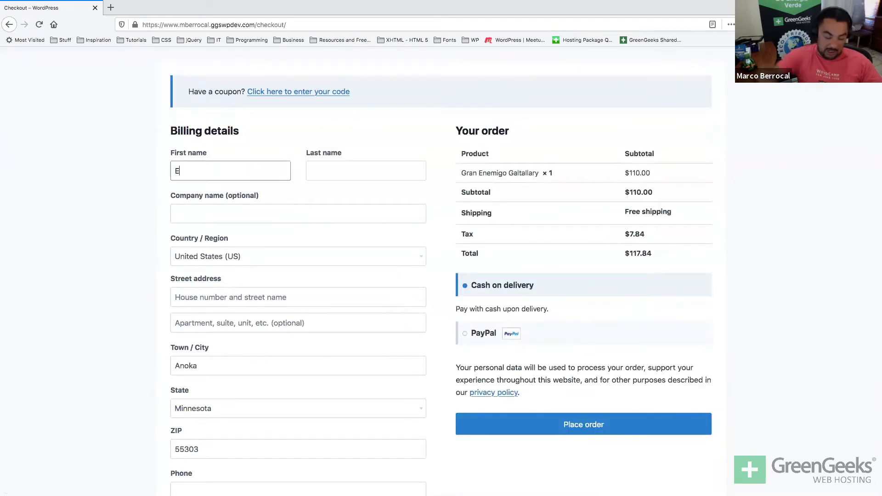
key(Tab)
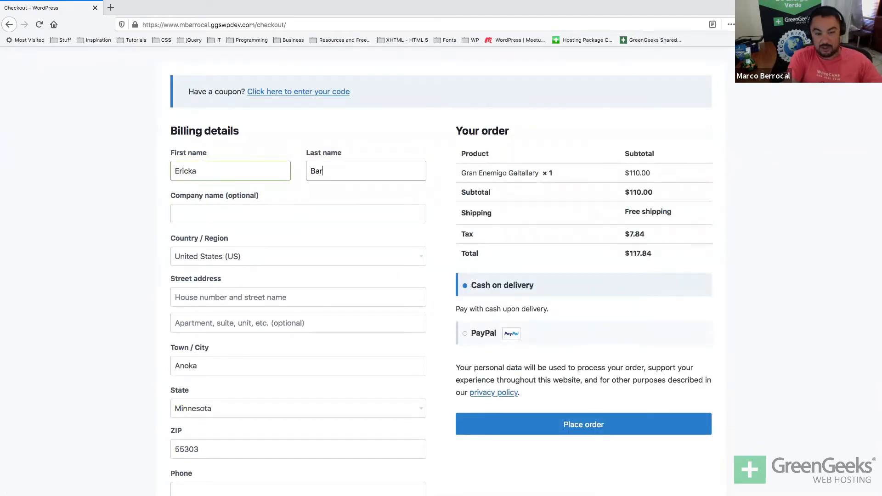
key(Tab)
text(Gr)
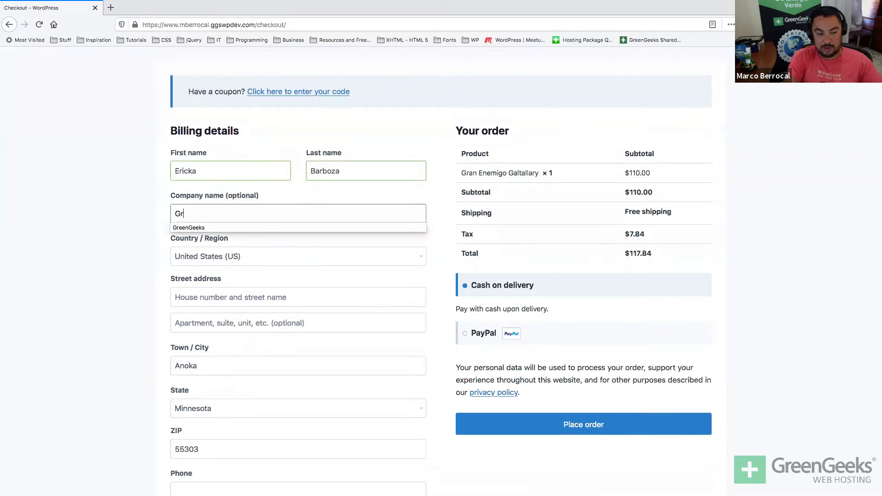
text(eenGeeks)
key(Tab)
key(Tab)
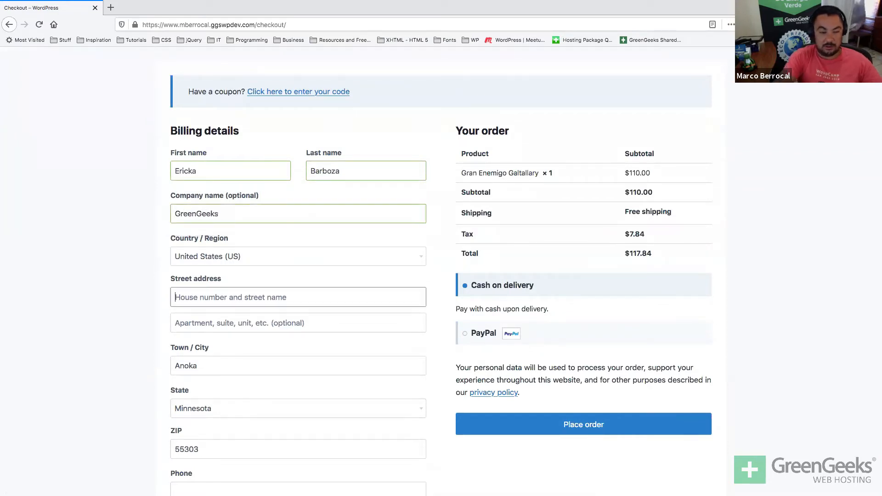
text(4)
key(BackSpace)
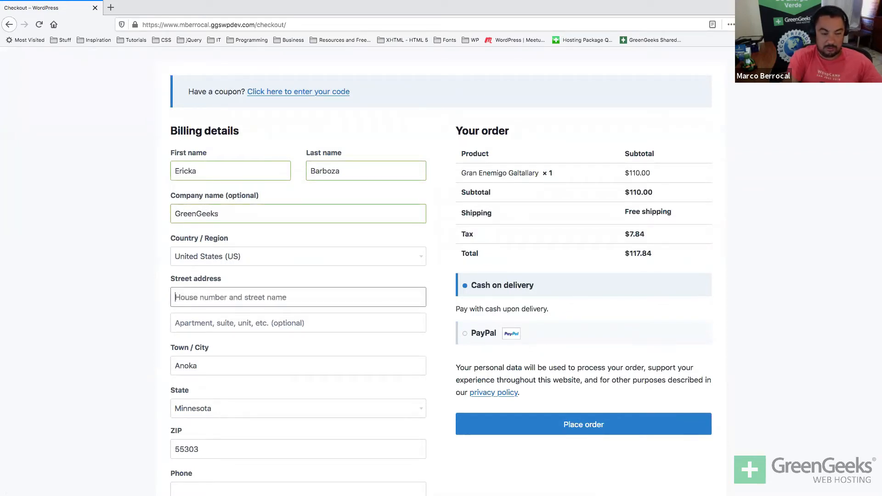
Check Anoka on Google Maps and enter the customer's street address.
key(ctrl+t)
text(anoka)
key(Return)
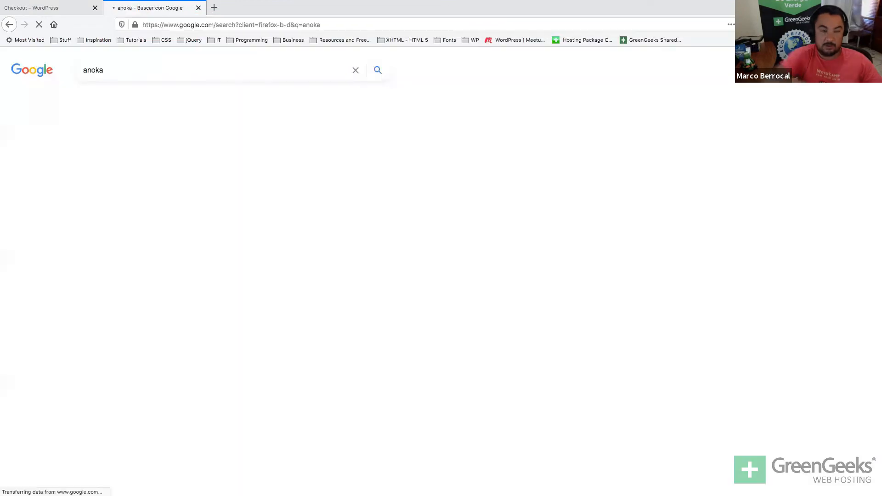
click(596, 198)
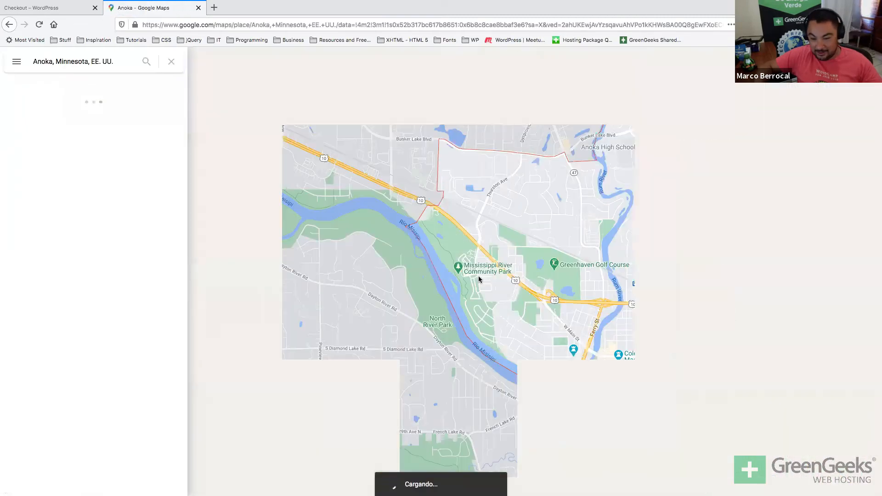
scroll(532, 290, up, 3)
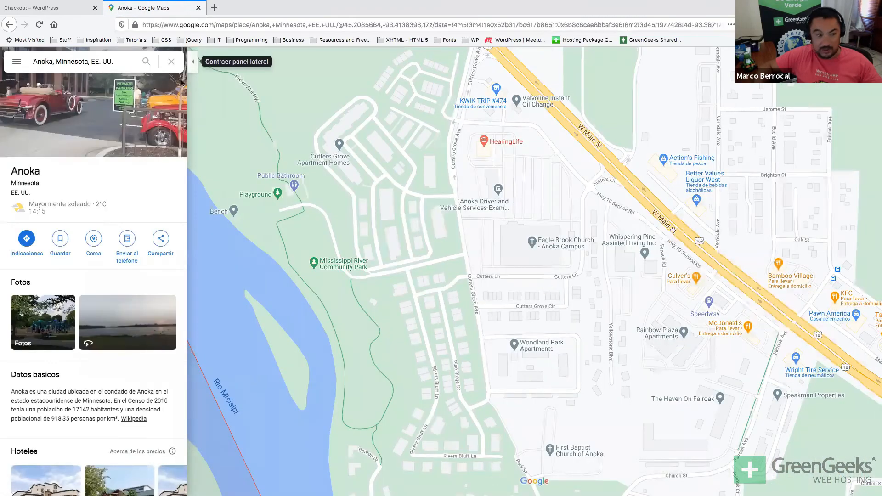
click(48, 8)
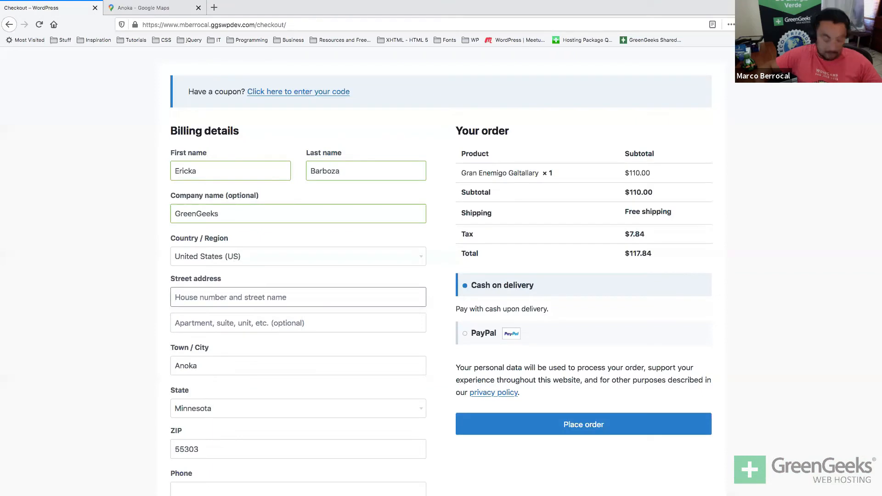
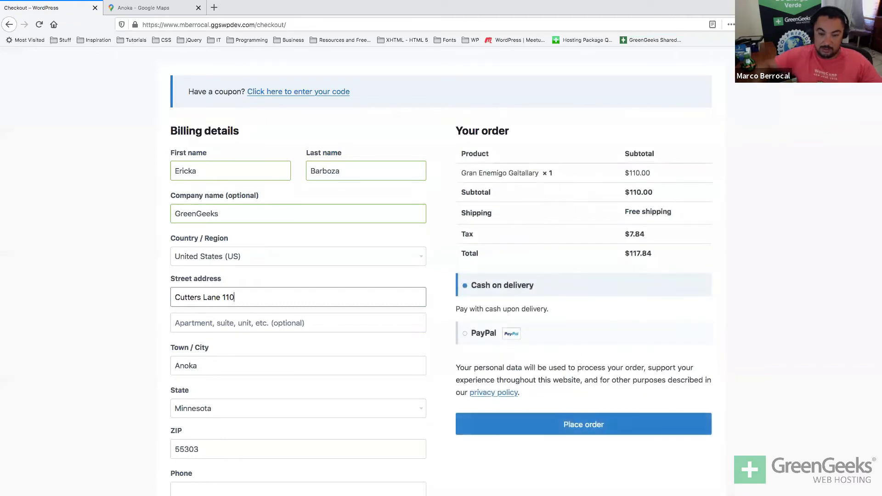
Enter the customer's phone number and e-mail address in the billing details.
scroll(191, 445, down, 2)
click(191, 442)
text(44)
double_click(192, 441)
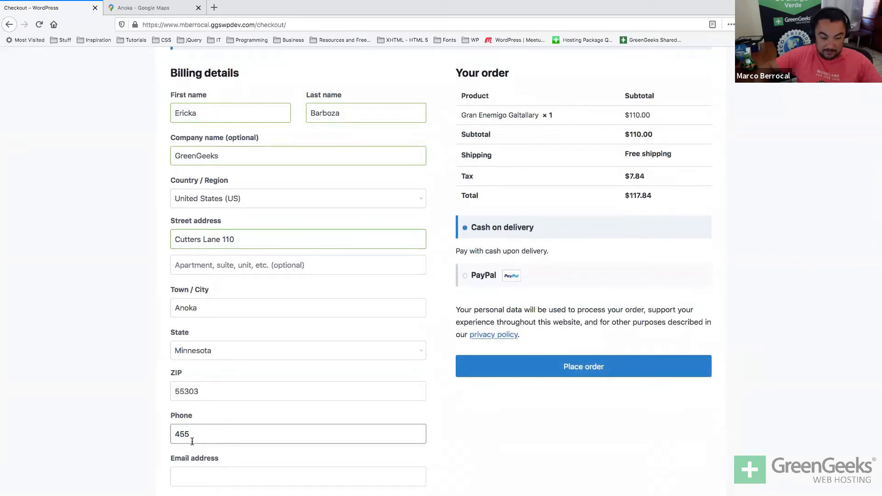
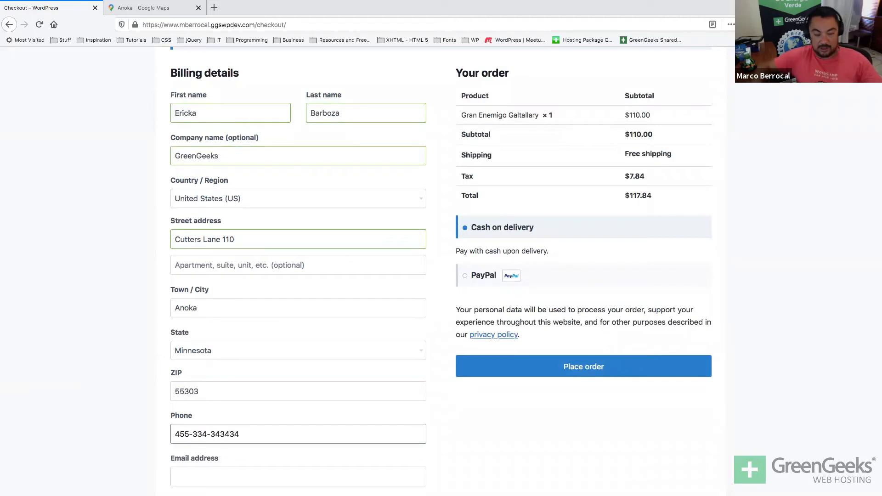
scroll(196, 447, down, 1)
click(196, 447)
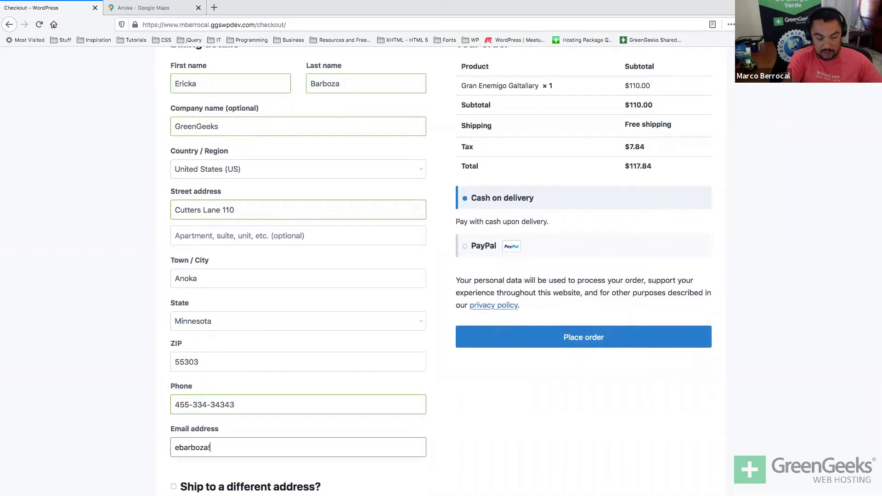
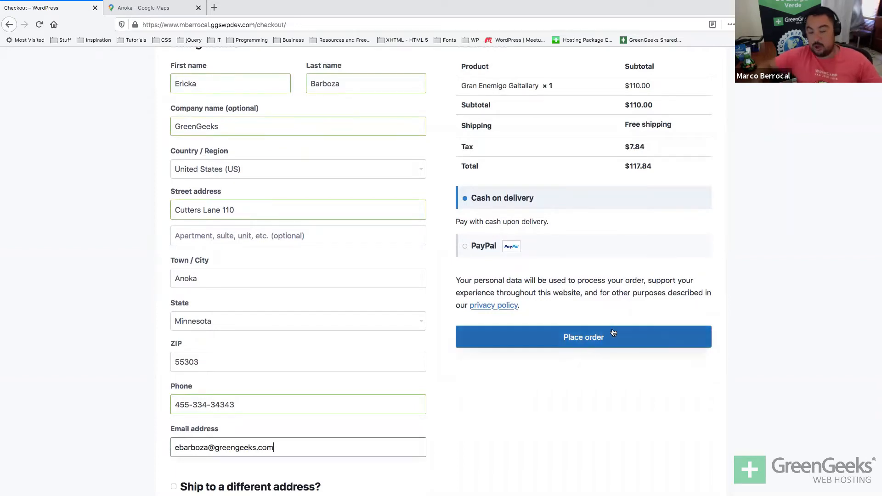
key(ctrl+Up)
key(ctrl+Up)
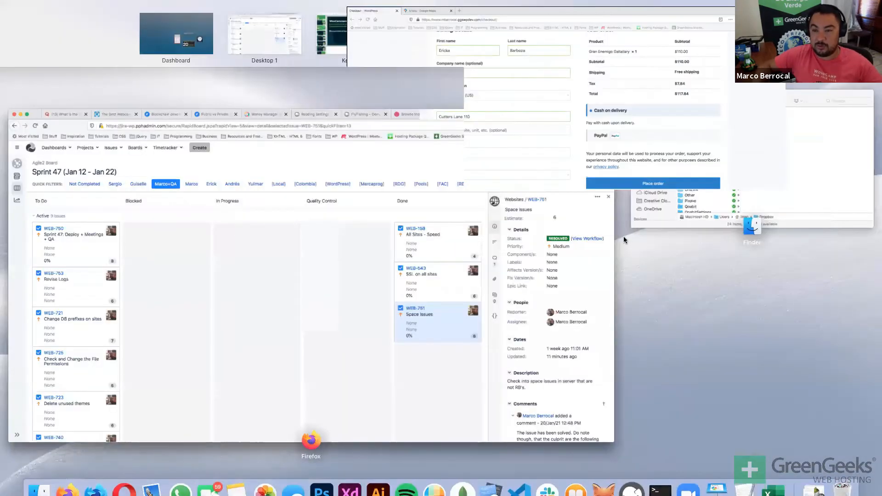
Place the cash-on-delivery order and review the $117.84 order-received confirmation.
click(568, 329)
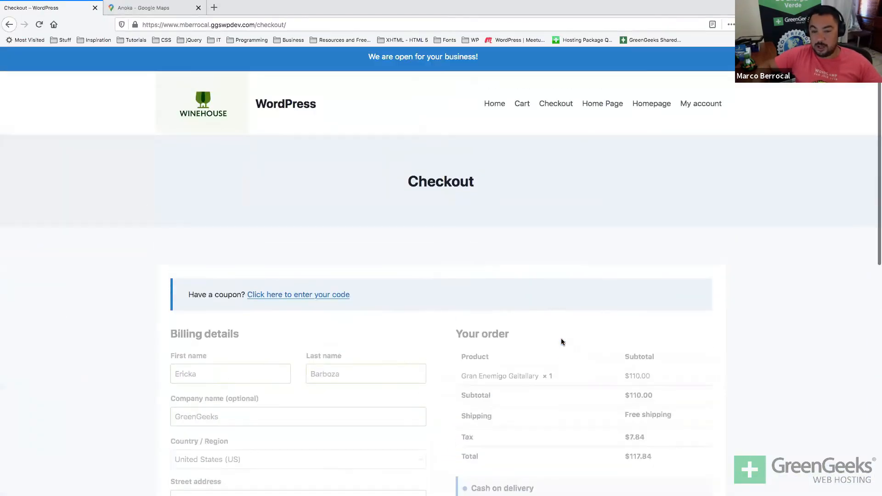
scroll(561, 342, down, 3)
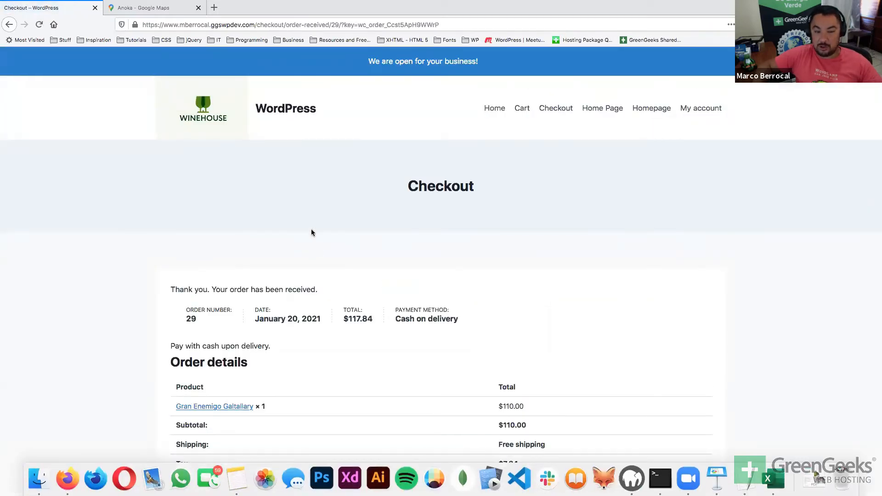
drag(324, 191, 355, 58)
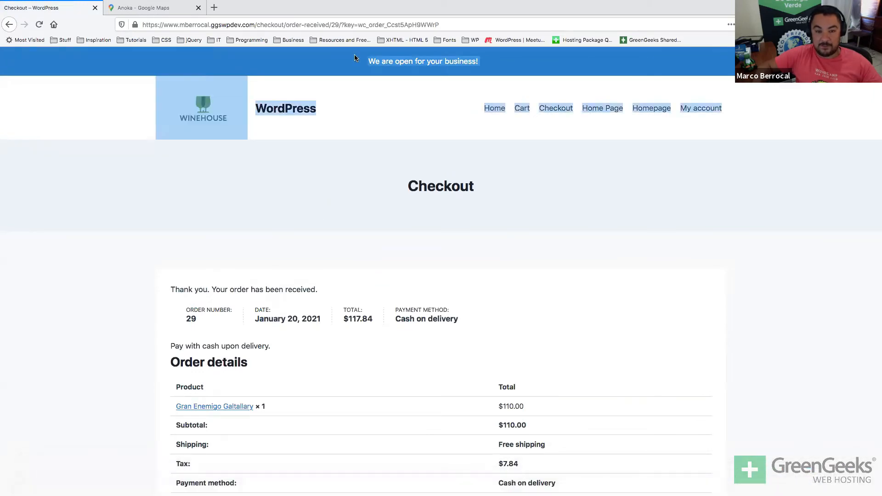
key(ctrl+Up)
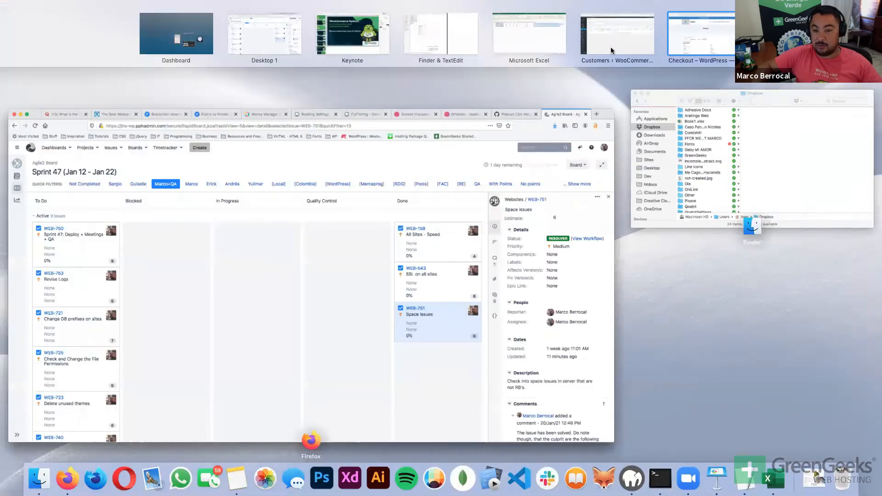
Return to the WooCommerce Customers admin window and reload the customer list.
click(610, 49)
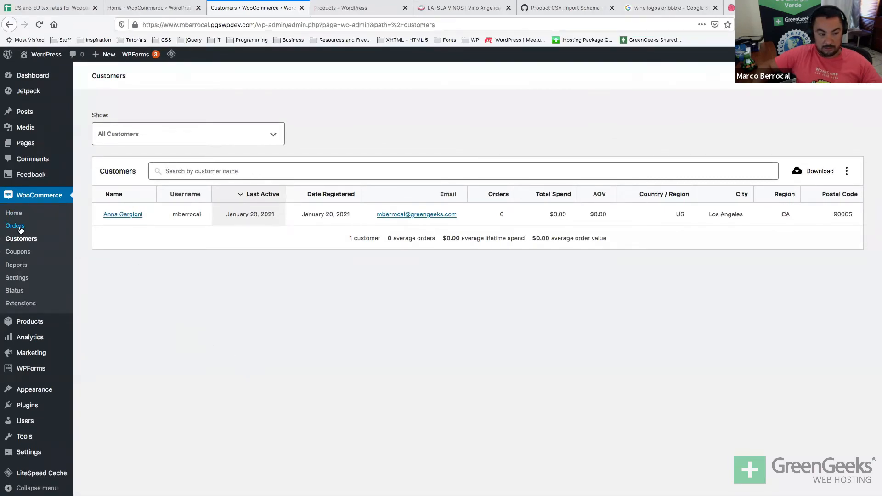
key(super+r)
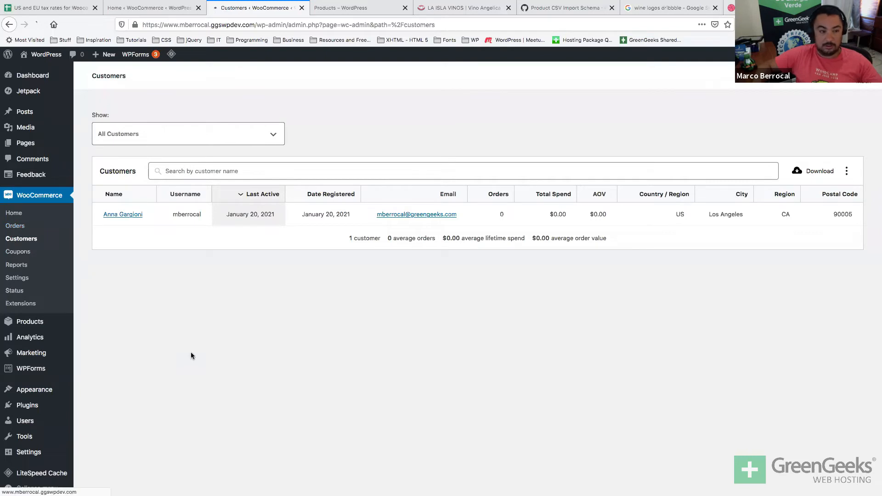
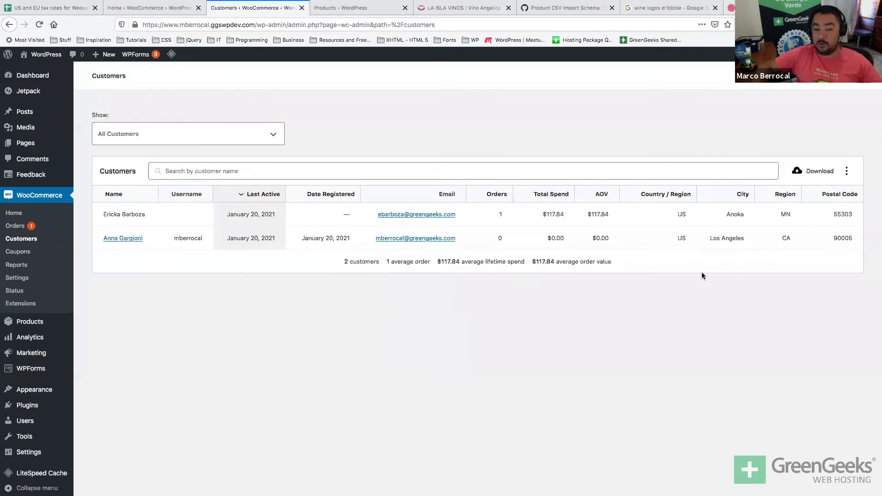
Try exporting the customers list as CSV, dismiss the download prompt, and go to Orders.
click(820, 172)
key(Return)
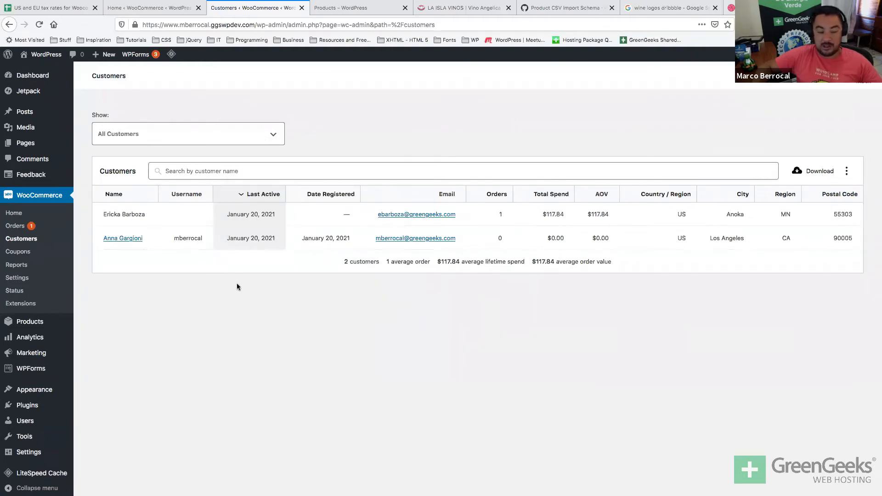
click(15, 226)
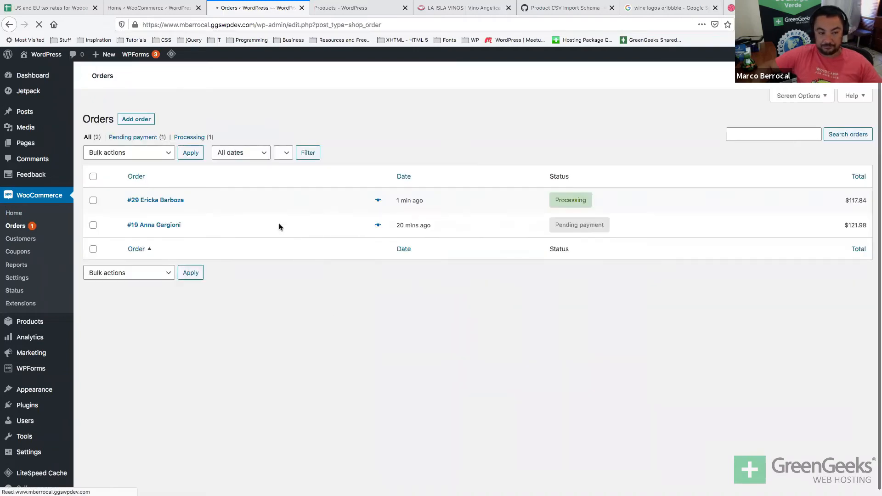
Start a shipping label for the newest order using the suggested origin address and the 10 x 10 x 30 cm box.
click(133, 213)
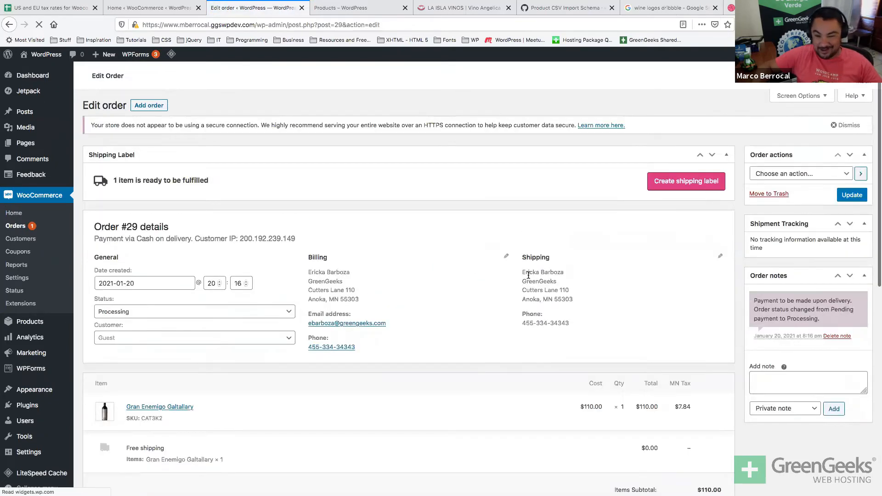
click(698, 188)
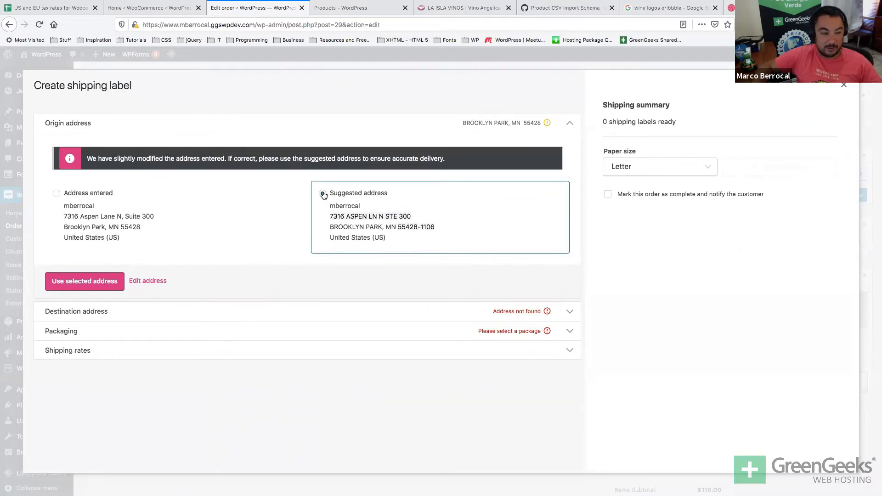
click(64, 276)
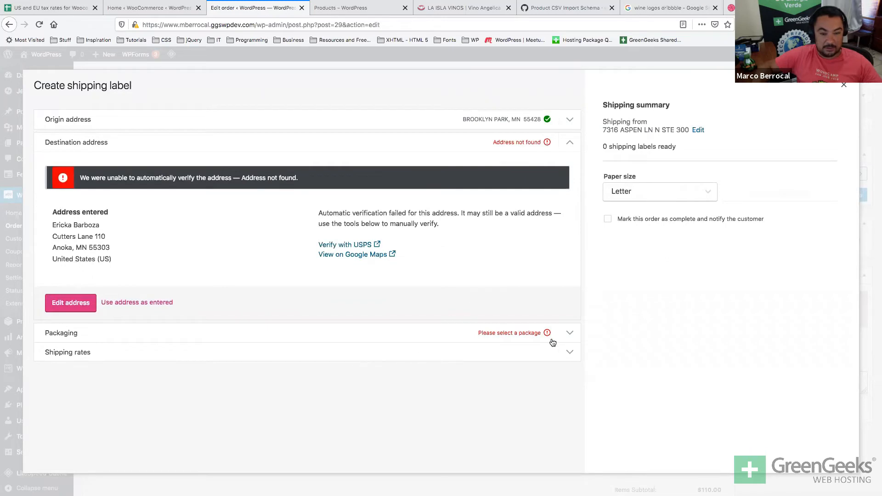
click(569, 338)
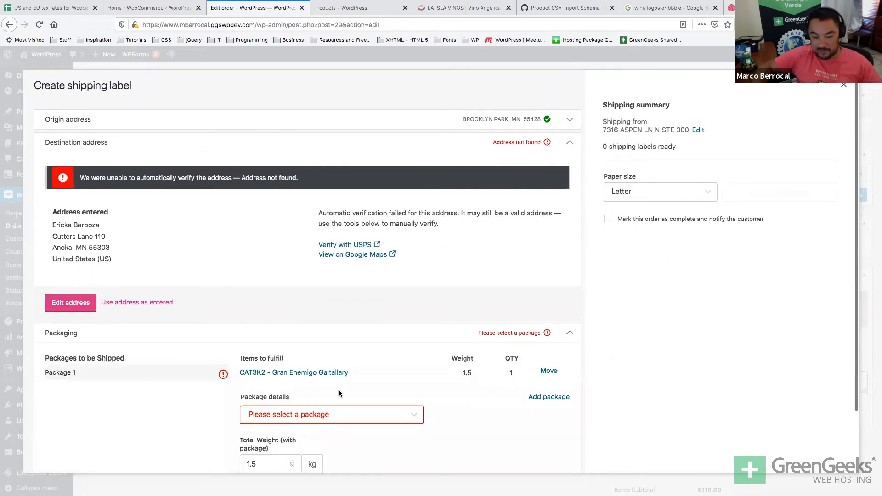
click(325, 415)
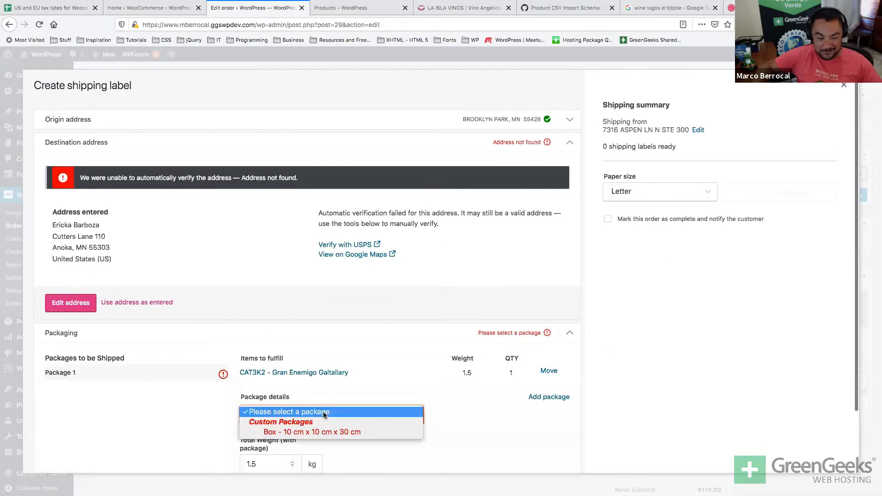
click(311, 432)
scroll(310, 428, down, 3)
click(60, 429)
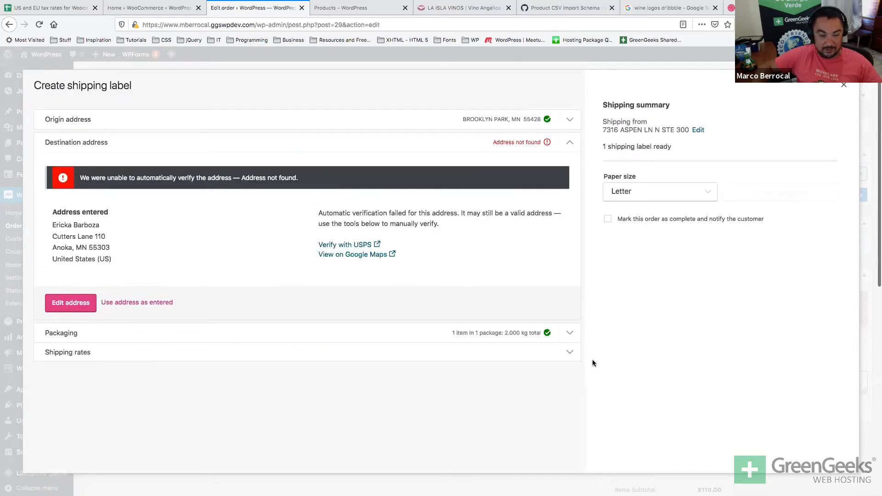
Check the shipping rates and packaging details, then close the label window and return to Customers.
click(570, 352)
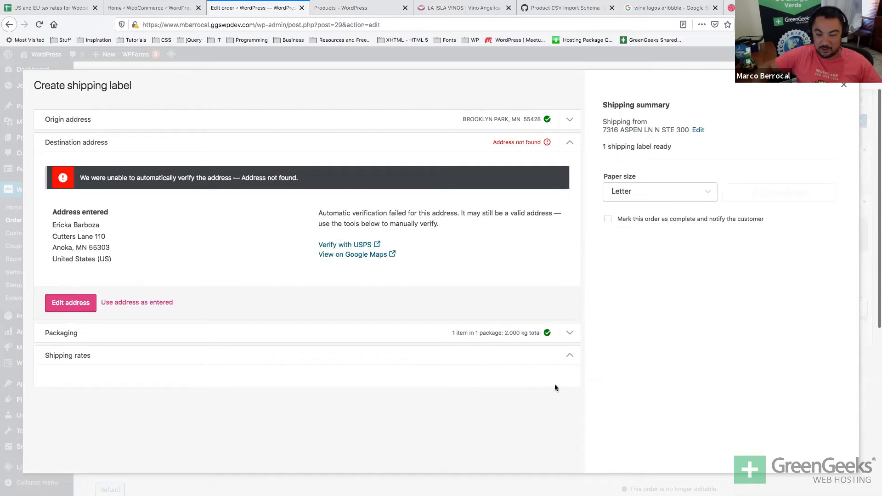
click(569, 356)
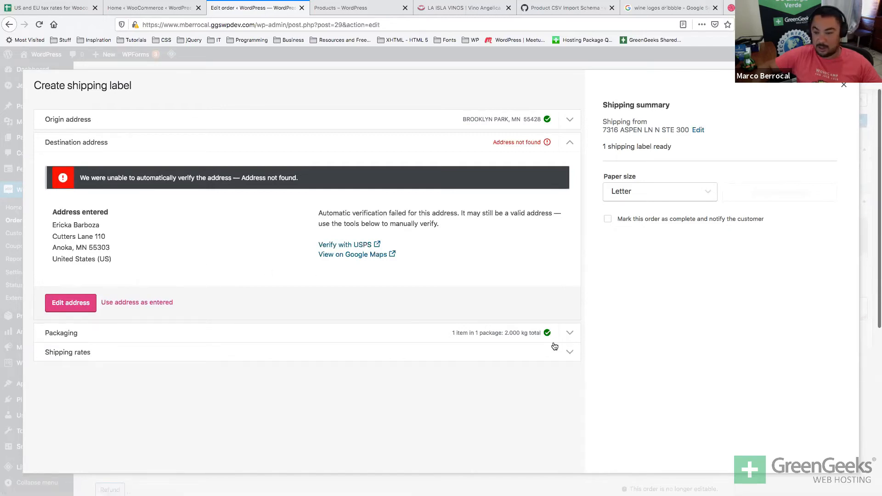
click(569, 341)
scroll(356, 380, down, 3)
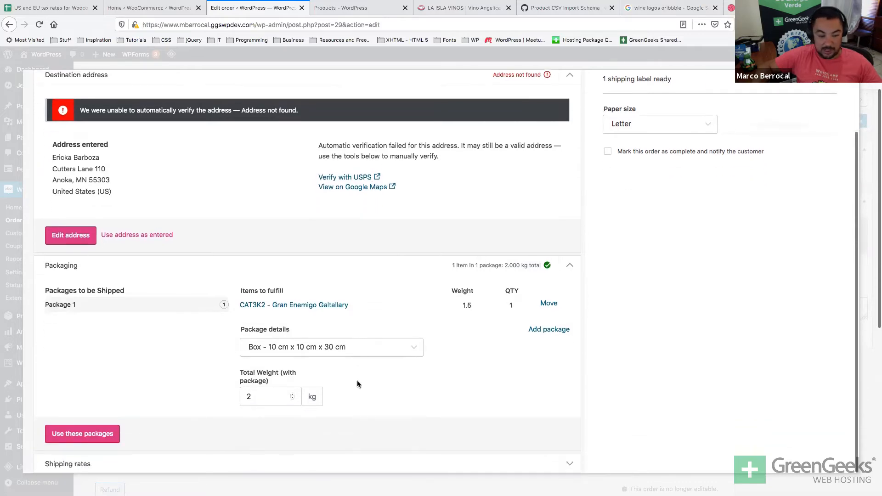
scroll(268, 274, up, 3)
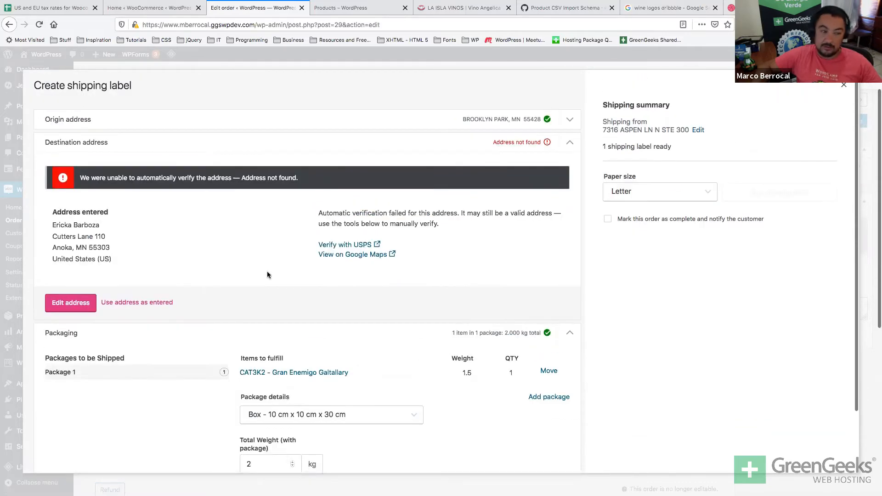
click(844, 85)
click(12, 237)
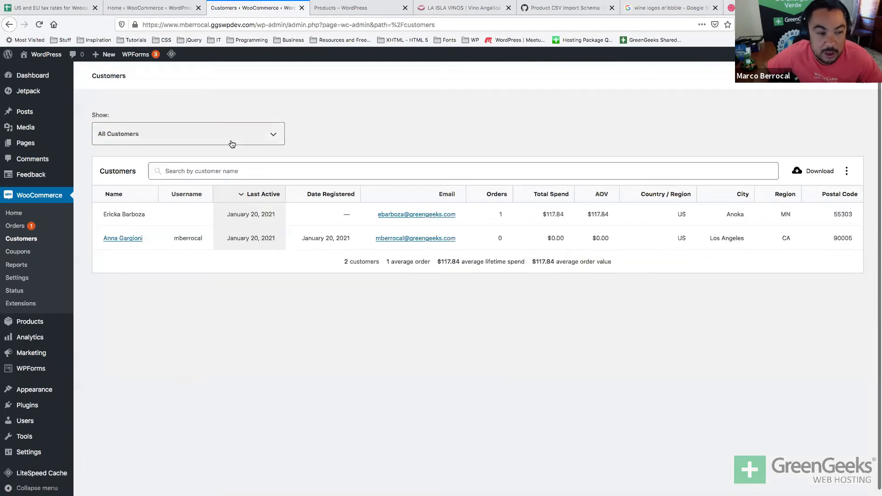
Look over the Customers report's Show filter, column options and search, then attempt the CSV download.
click(231, 143)
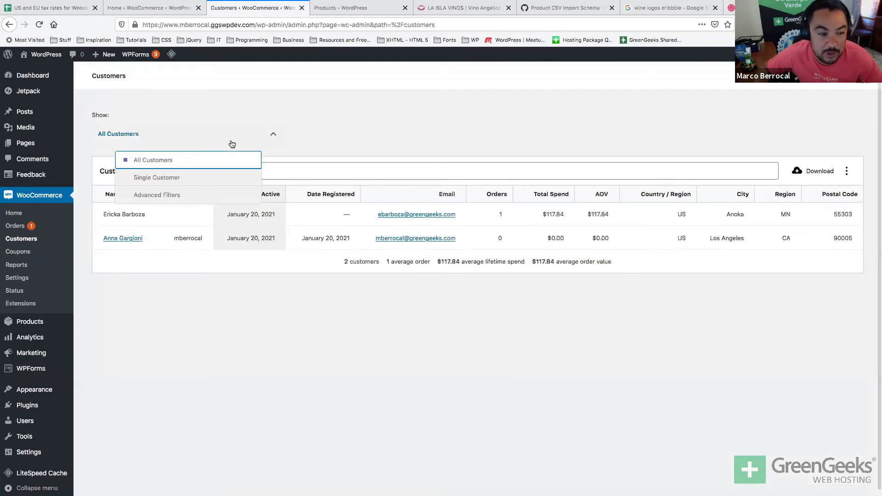
click(404, 116)
click(846, 171)
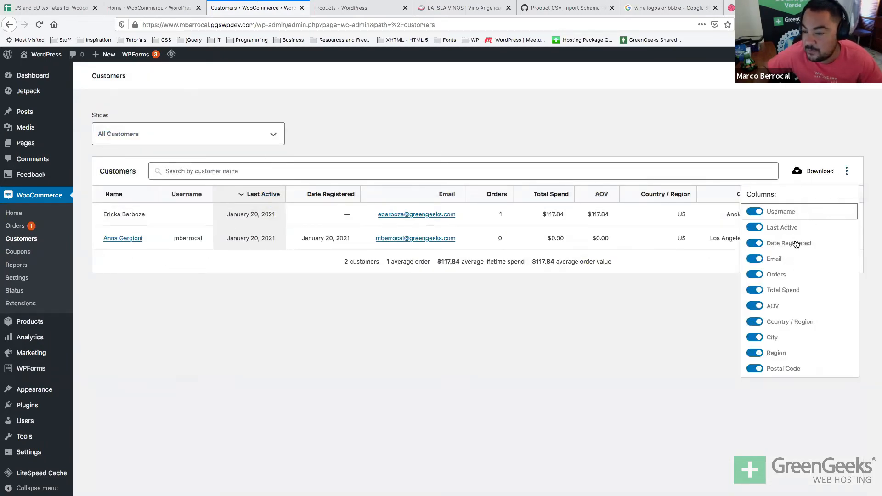
click(561, 389)
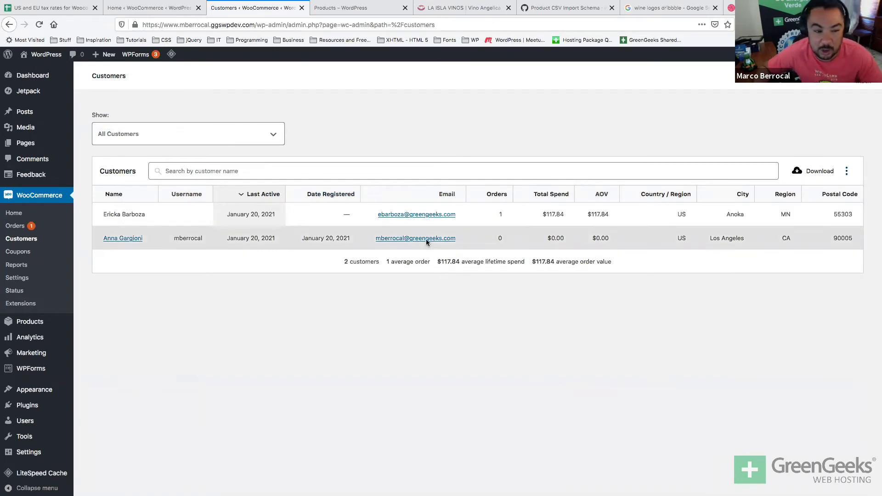
click(402, 173)
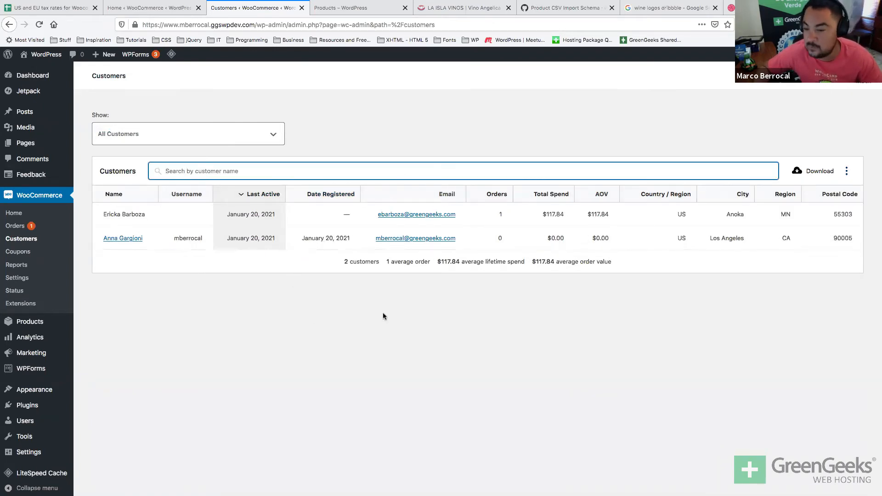
click(810, 172)
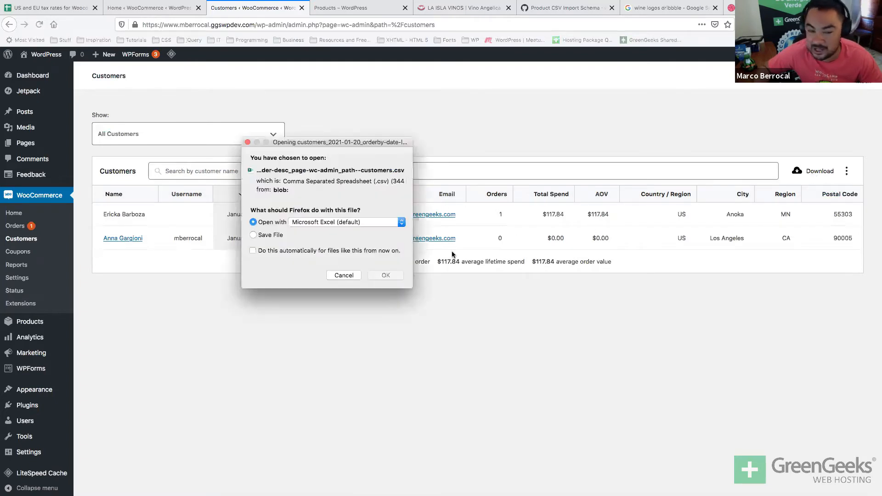
key(Return)
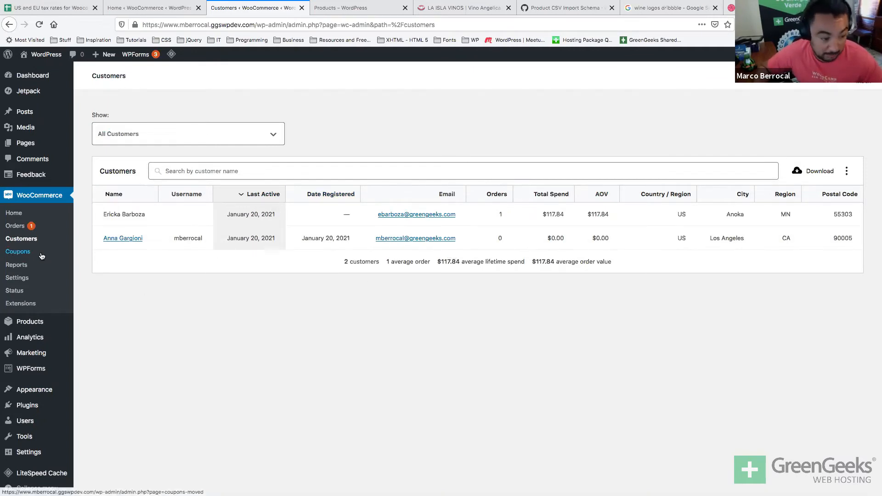
Create a new coupon and replace the generated code with WIN5OFF.
click(17, 251)
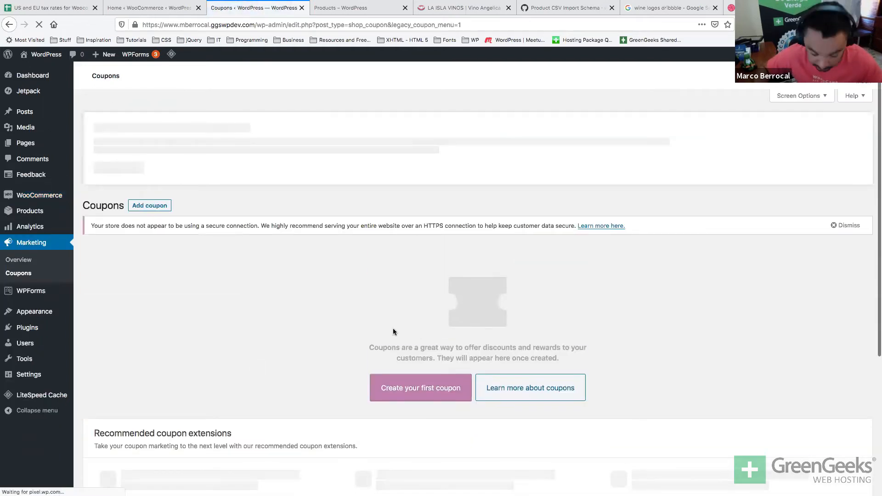
scroll(391, 340, down, 3)
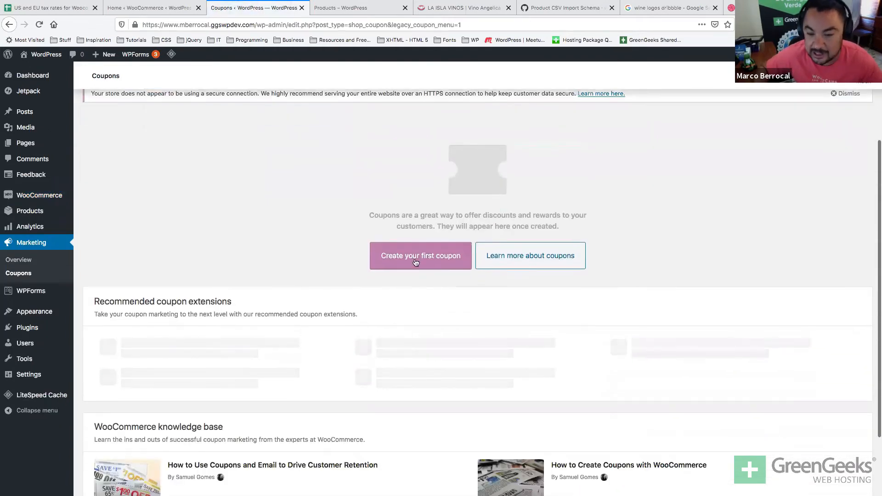
click(415, 257)
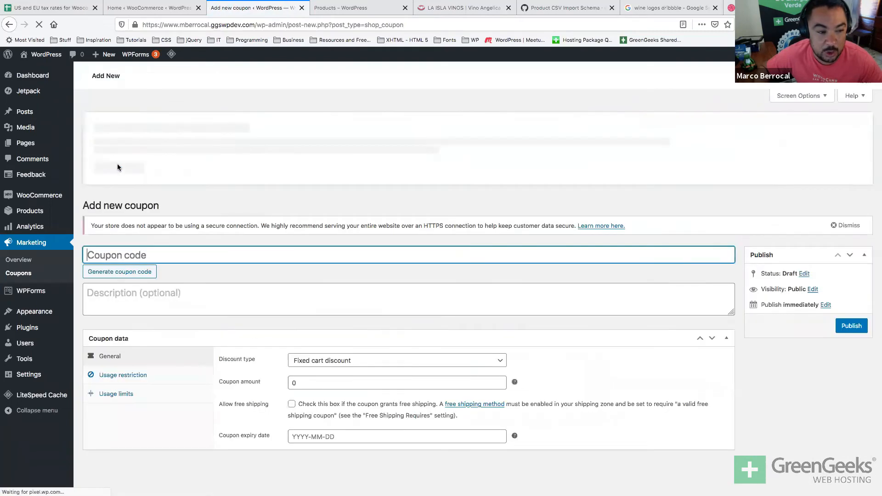
click(110, 272)
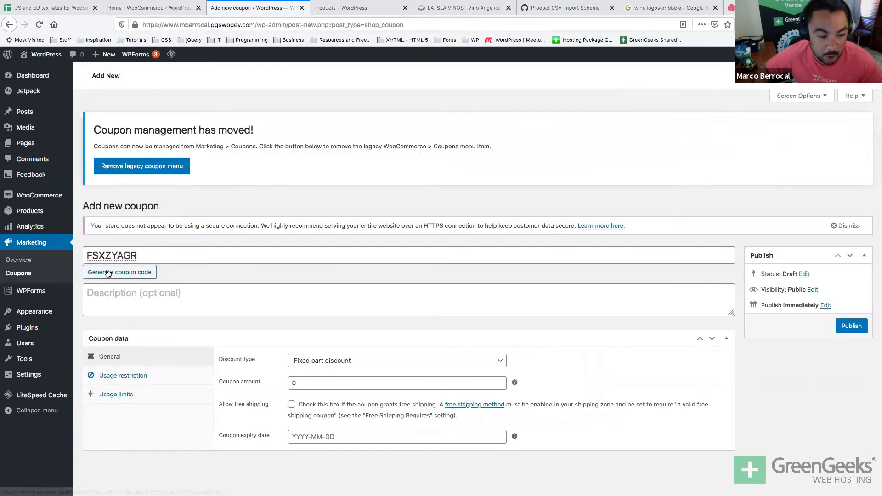
click(111, 272)
click(110, 272)
click(110, 272)
click(111, 272)
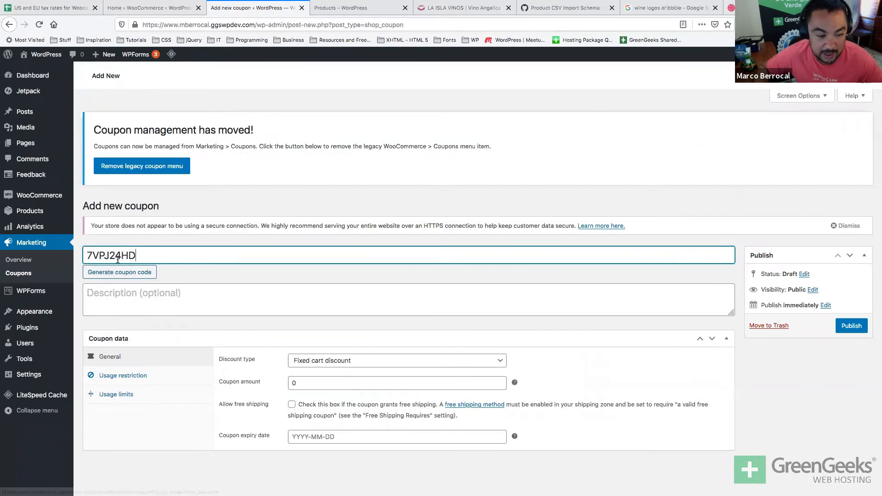
double_click(116, 261)
text(WIN5OFF)
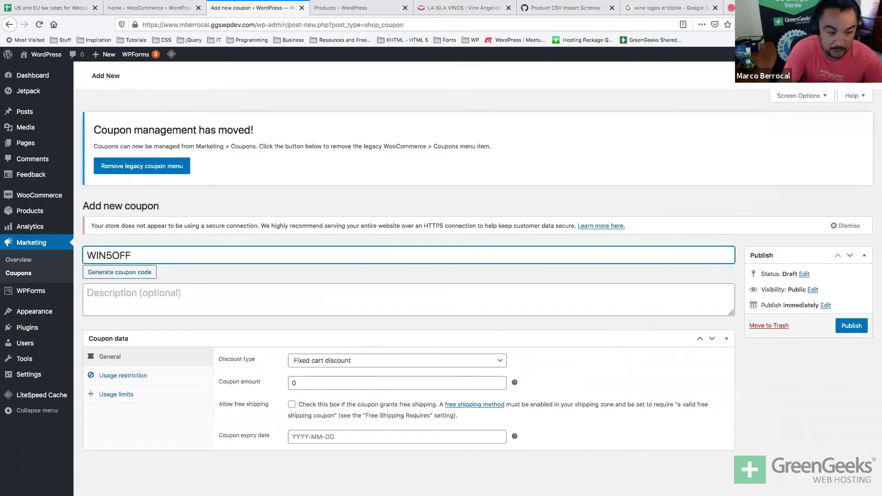
Describe the coupon as 'Get 5% off on all orders' and make it a Percentage discount.
click(118, 295)
text(Get 5% off)
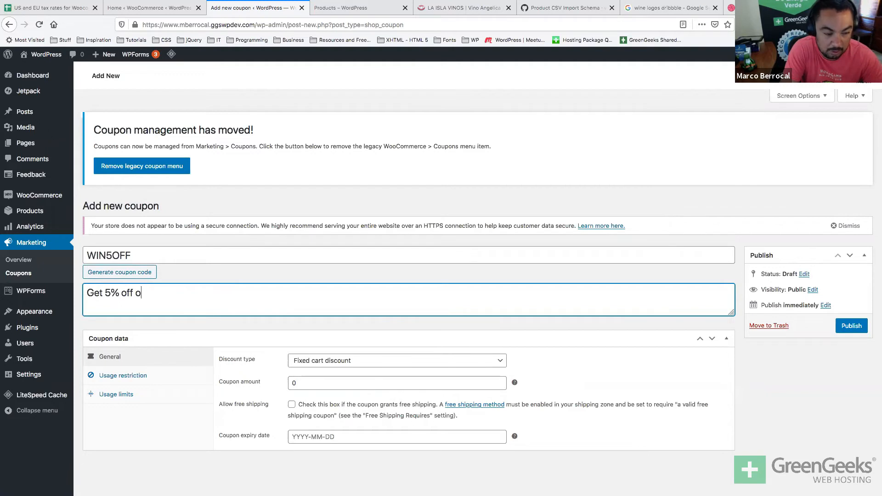
text(on all orders)
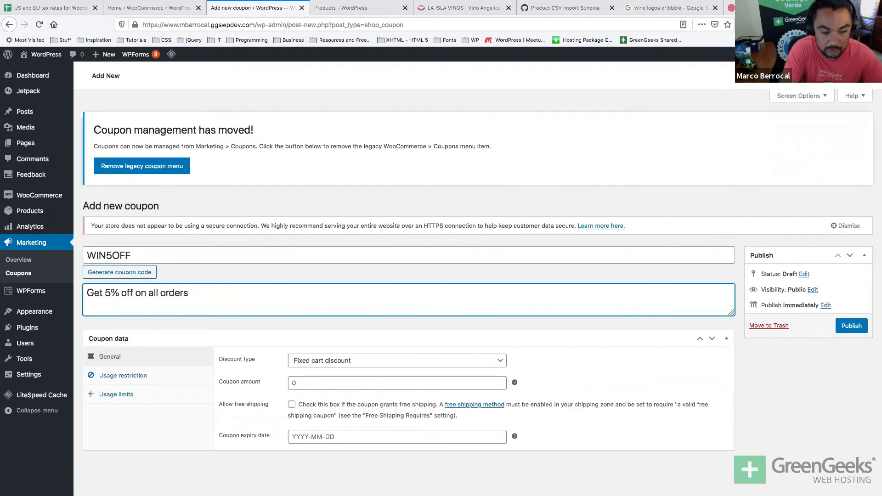
click(119, 293)
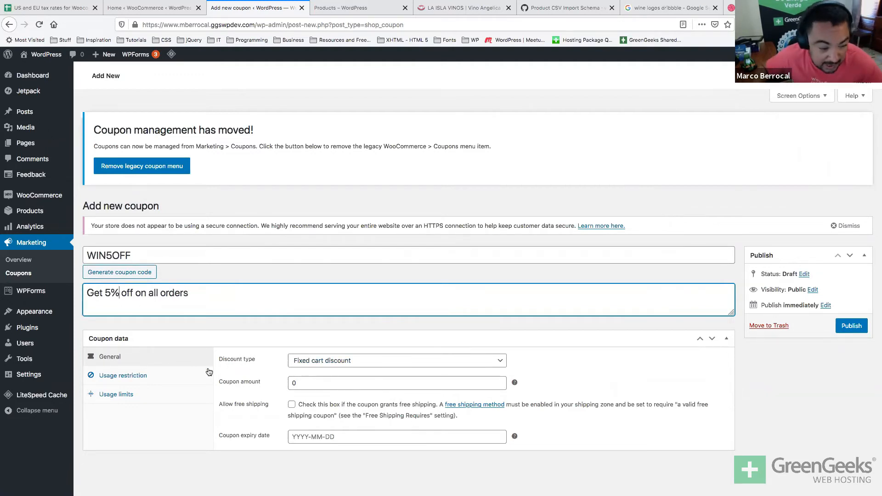
click(361, 362)
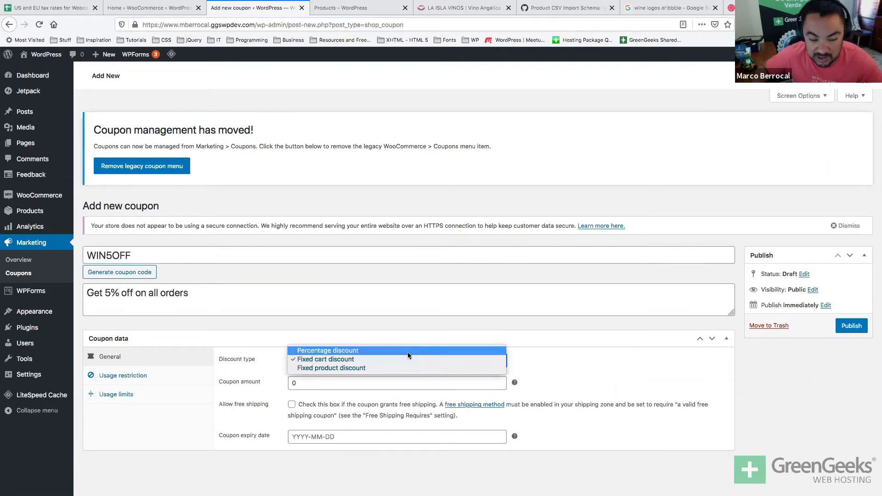
click(391, 368)
click(379, 361)
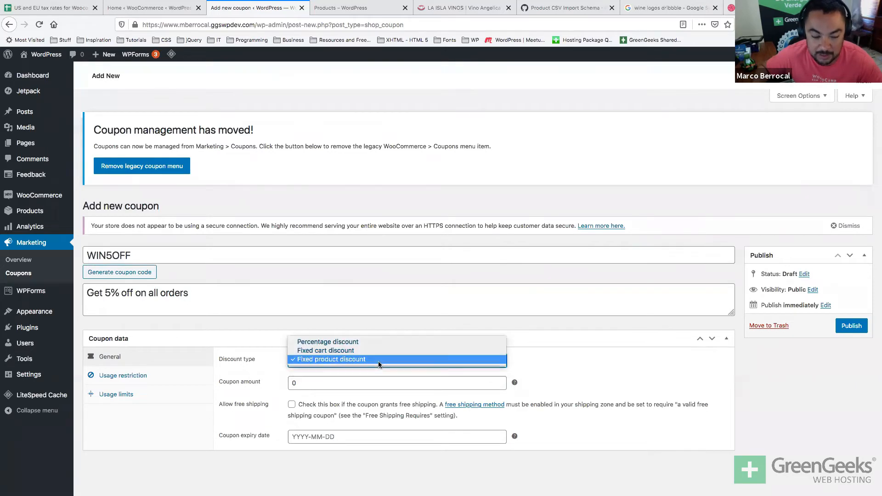
click(361, 342)
Set the coupon amount to 5 and the expiry date to 2021-01-23.
click(311, 382)
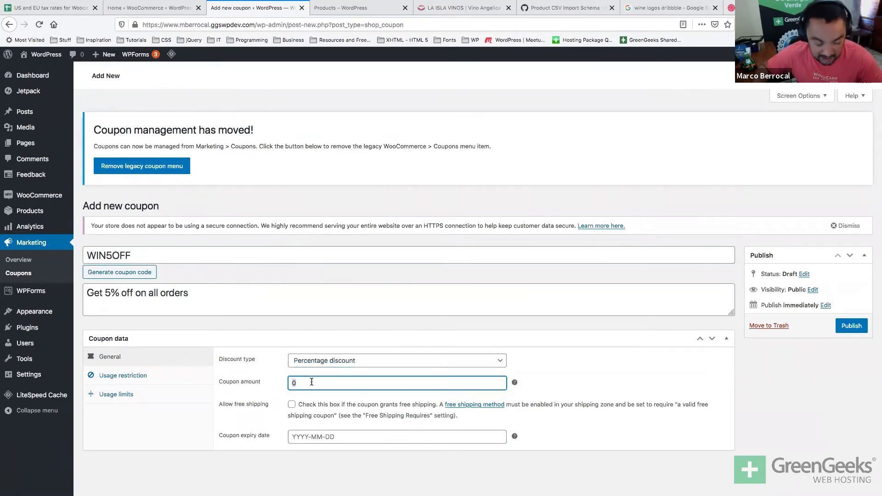
text(5)
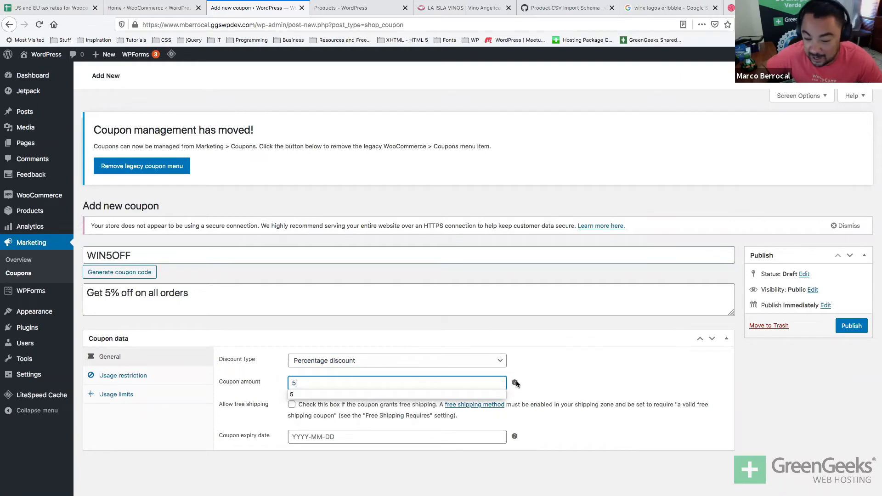
click(567, 419)
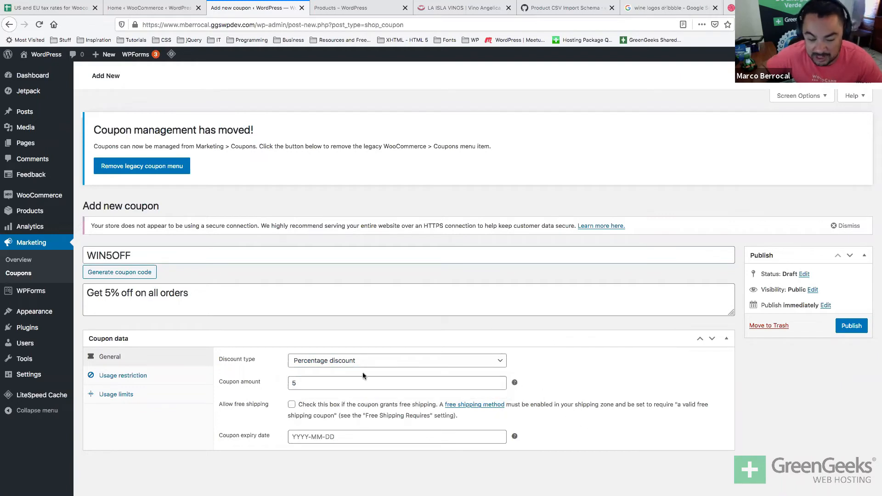
double_click(331, 380)
text($)
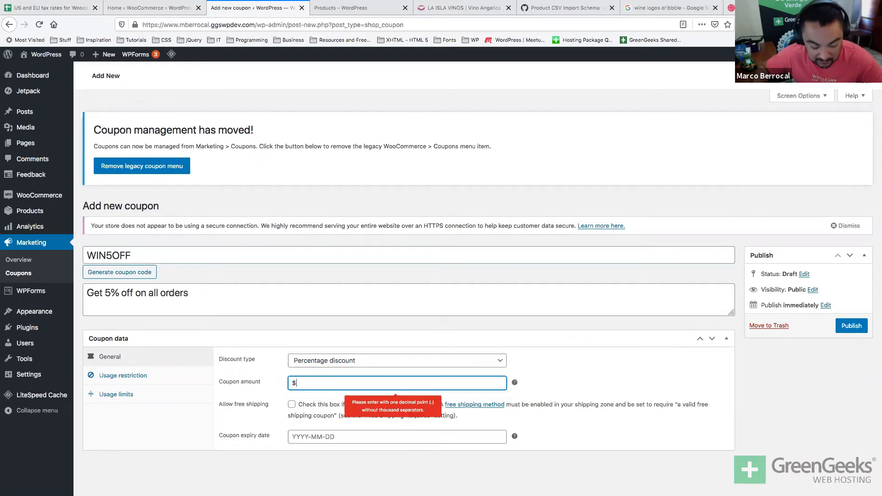
triple_click(330, 381)
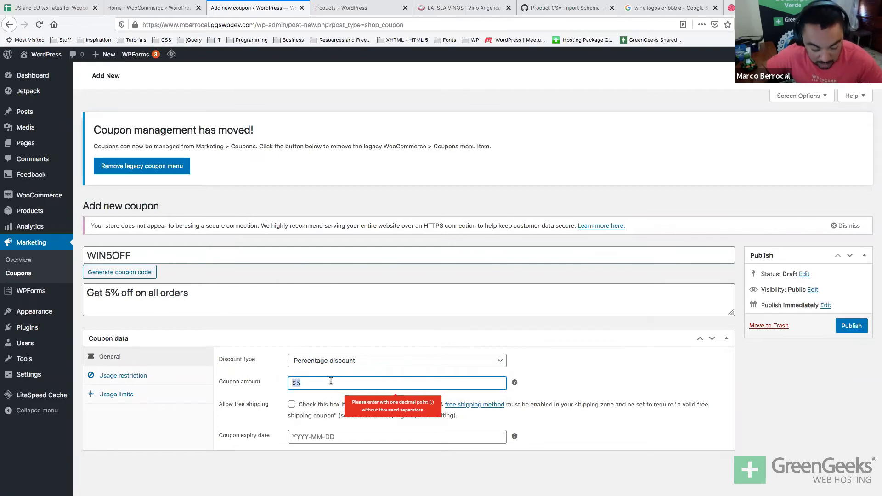
text(%55)
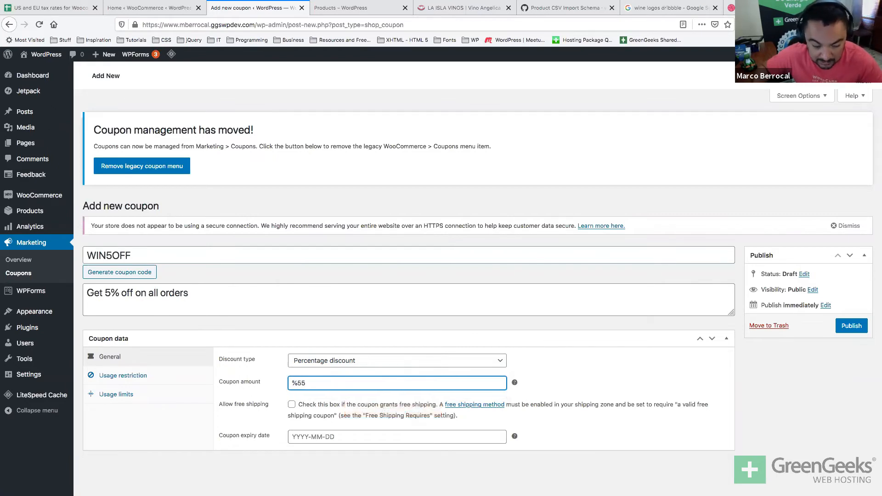
key(BackSpace)
key(Tab)
triple_click(334, 381)
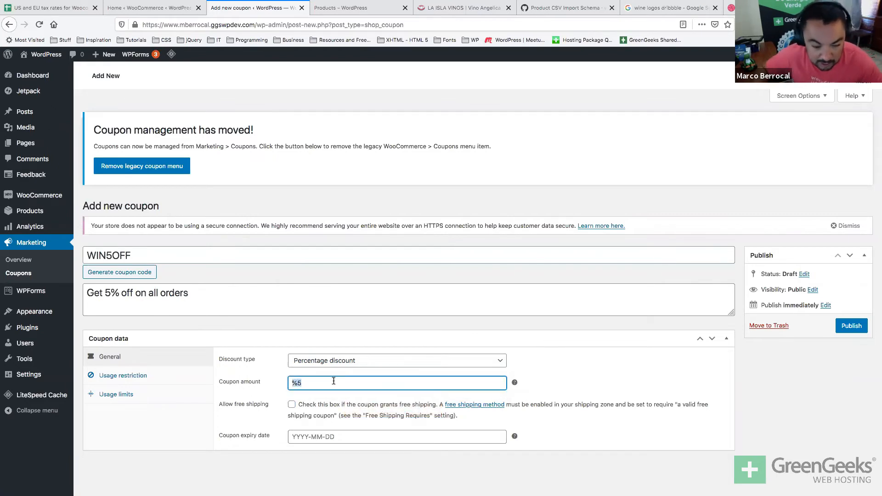
text(5)
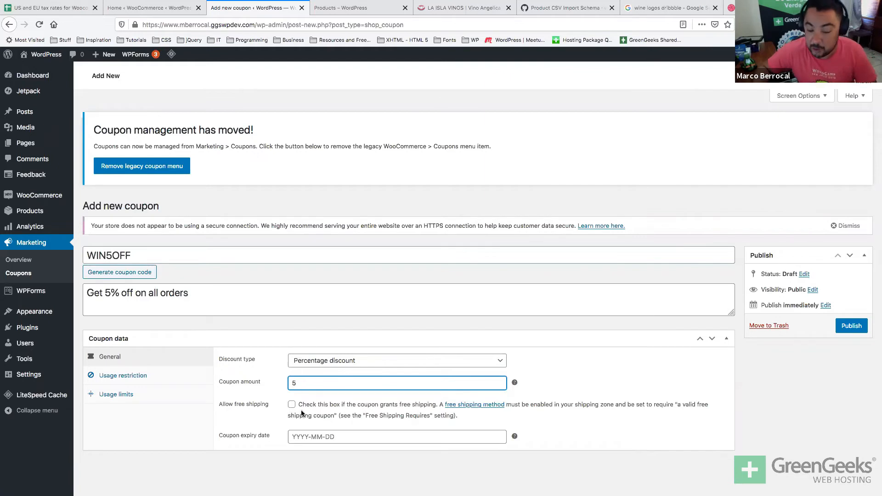
click(399, 437)
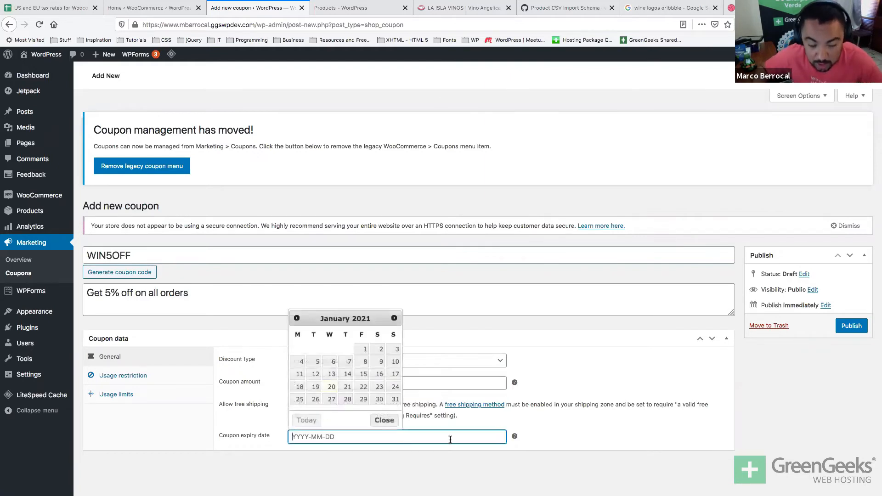
click(377, 388)
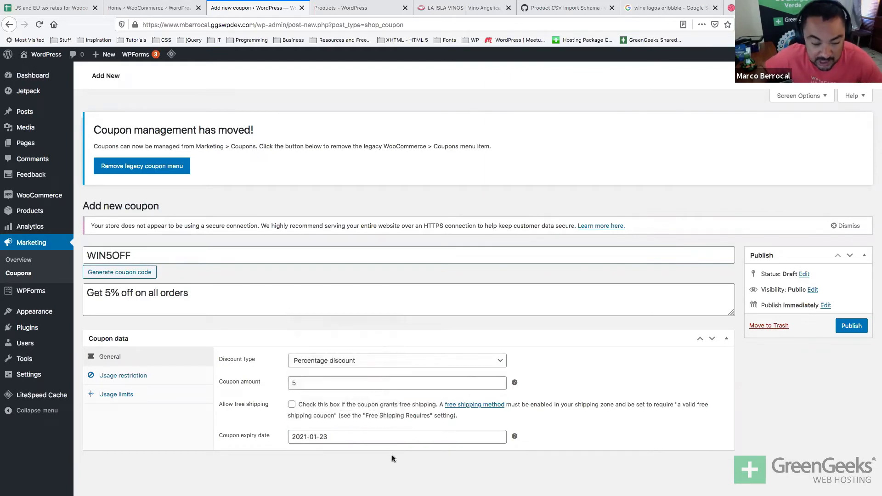
Review the usage restriction's minimum and maximum spend fields.
click(120, 375)
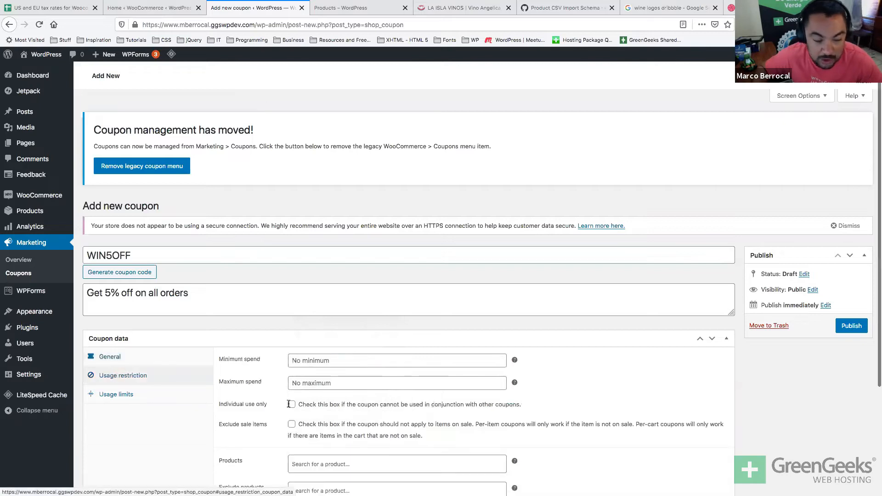
click(453, 362)
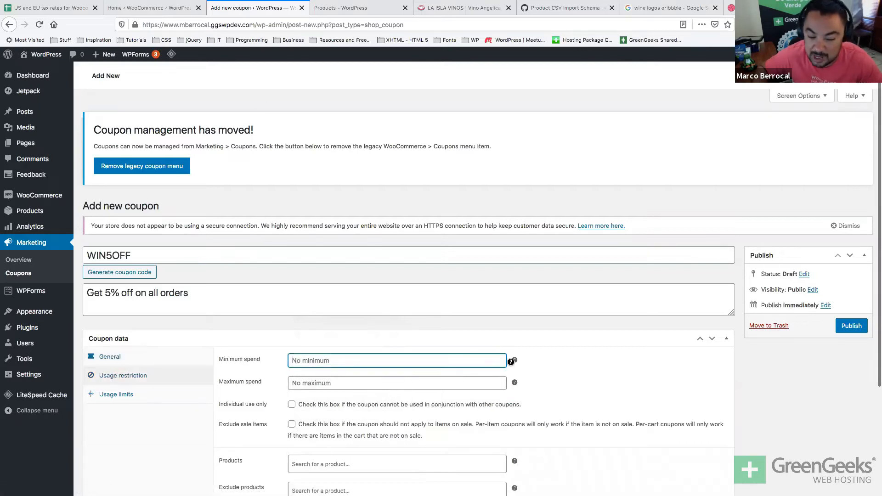
mouse_move(513, 364)
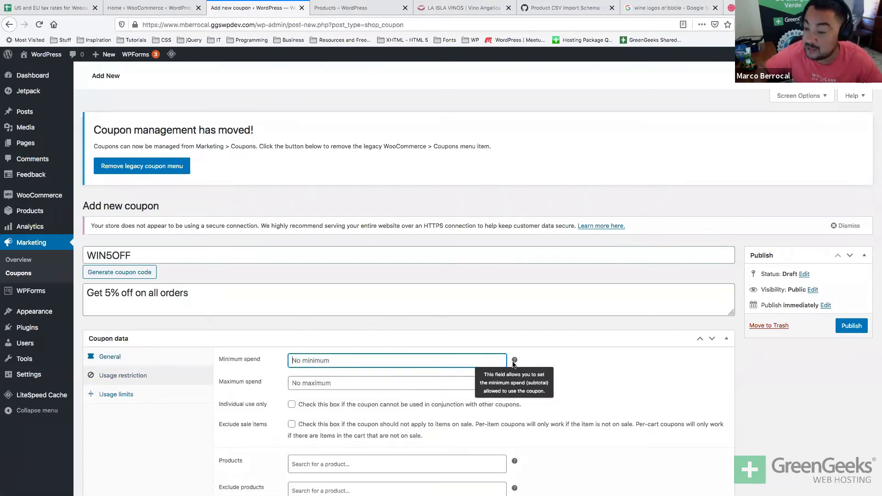
click(329, 383)
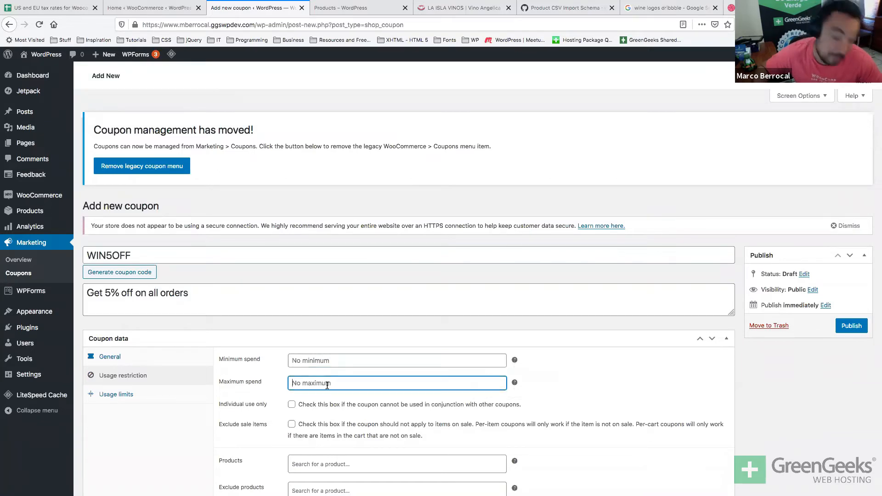
scroll(327, 385, down, 2)
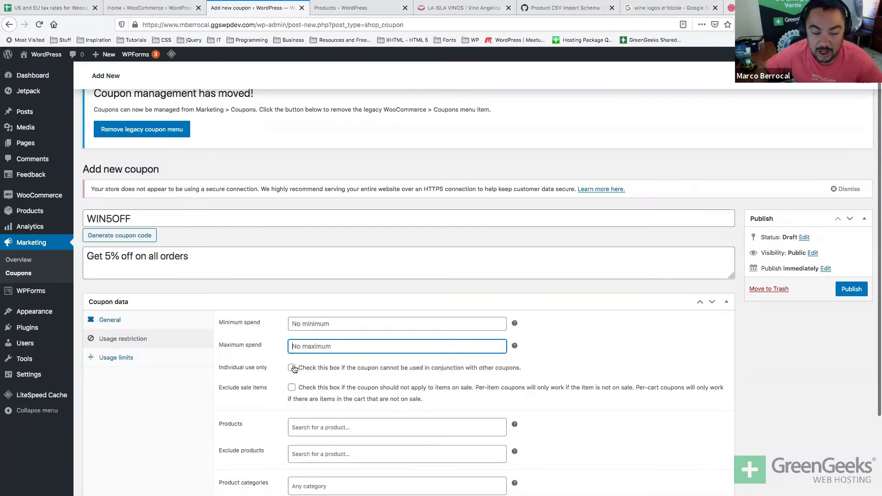
scroll(294, 369, down, 1)
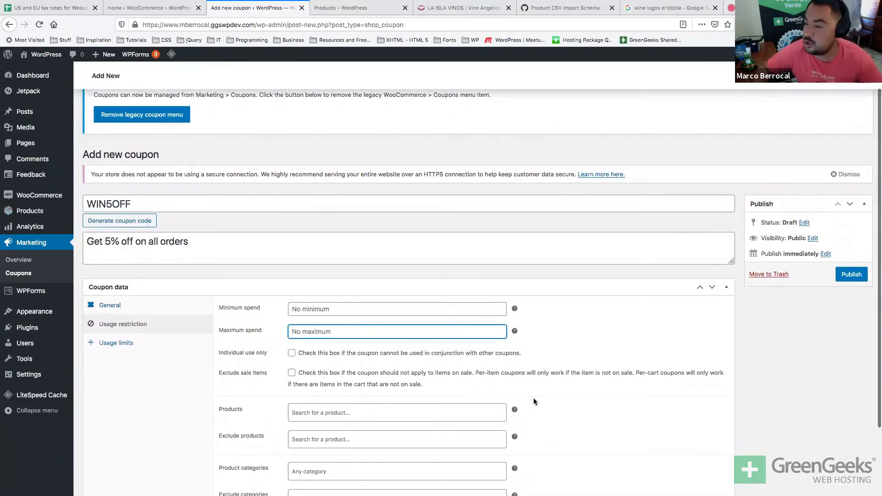
scroll(571, 421, down, 2)
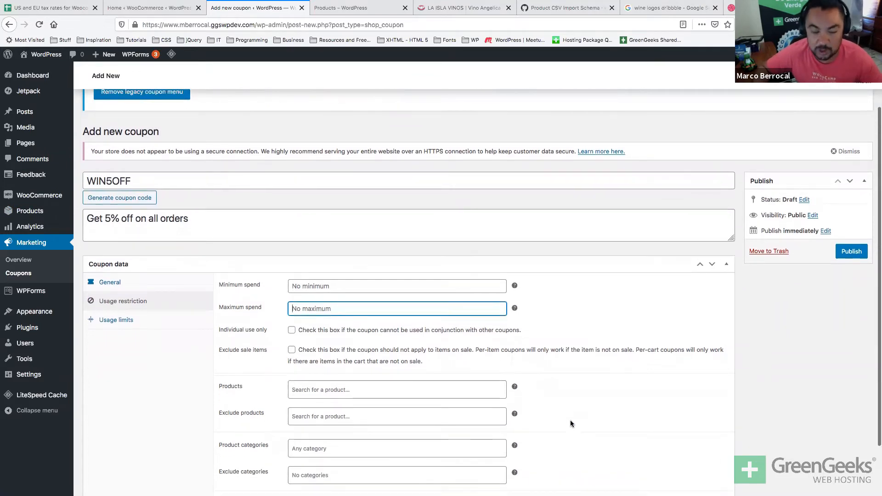
scroll(571, 423, down, 2)
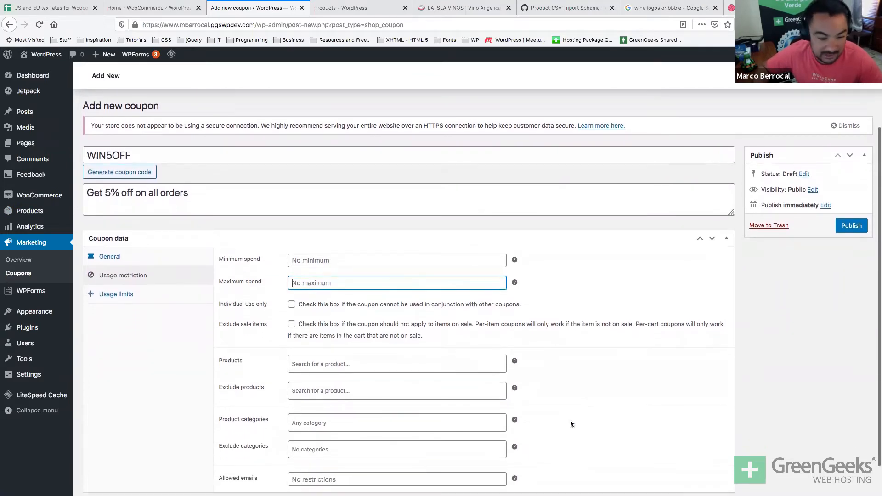
Browse the included/excluded products and categories and allowed emails, leaving them empty.
click(374, 363)
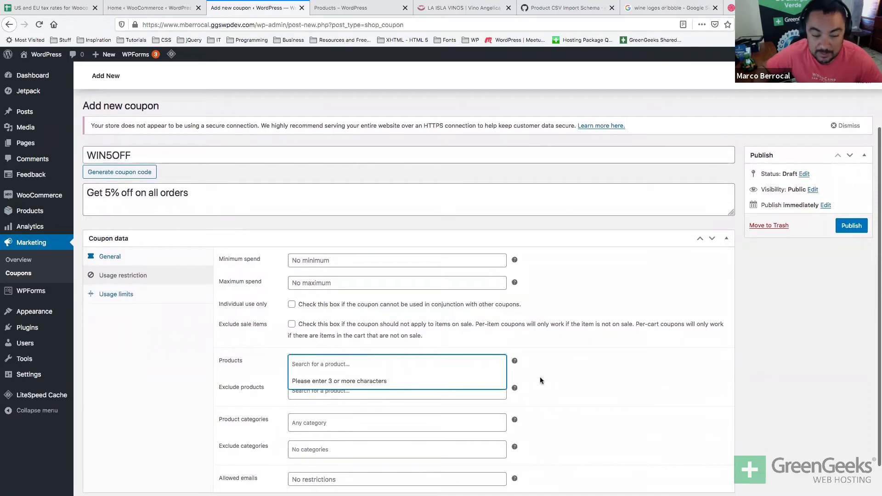
click(603, 406)
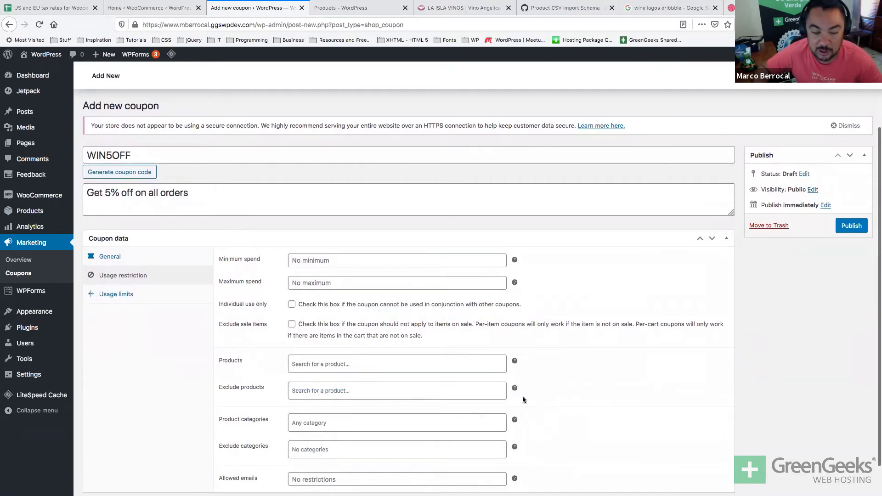
click(381, 389)
scroll(382, 391, down, 1)
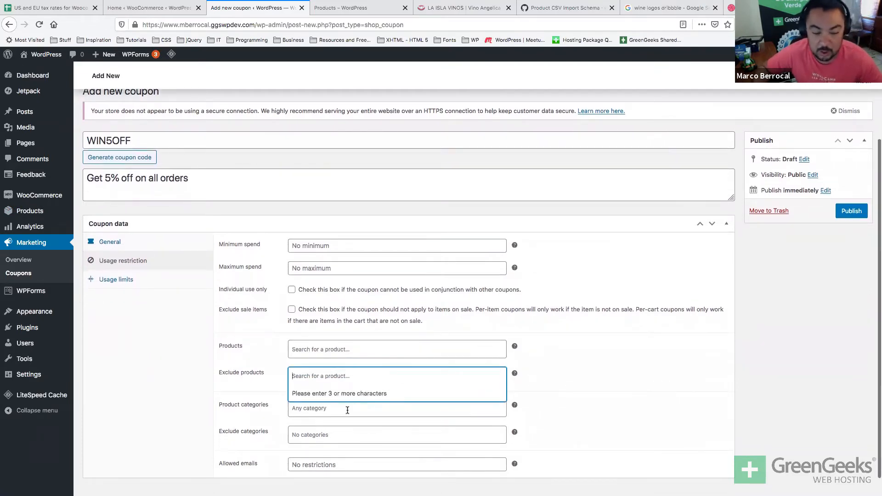
click(347, 410)
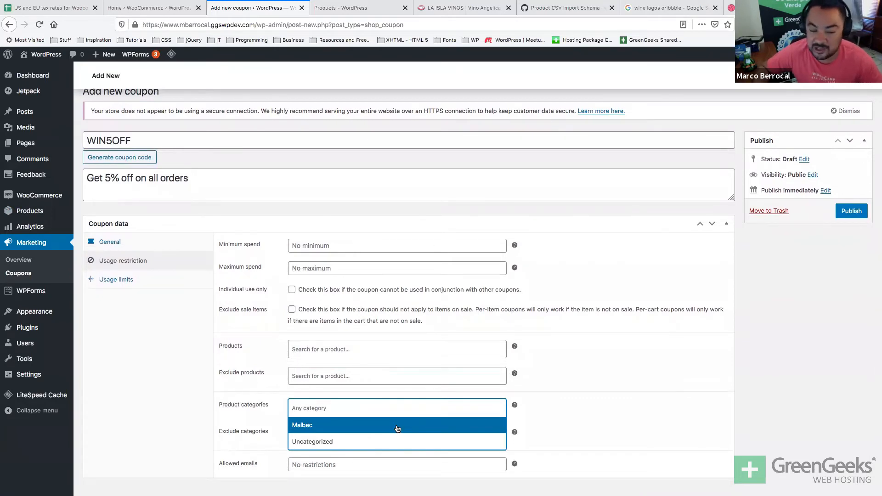
click(596, 404)
click(314, 433)
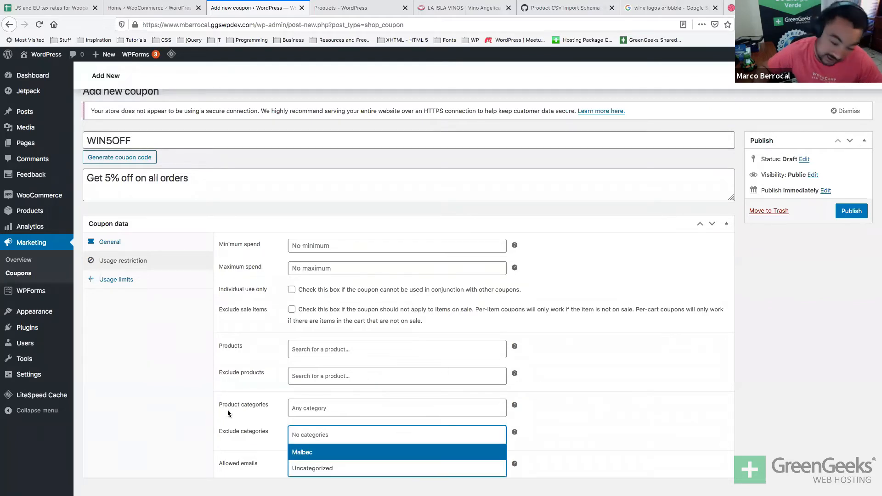
scroll(226, 412, down, 1)
click(222, 426)
click(334, 440)
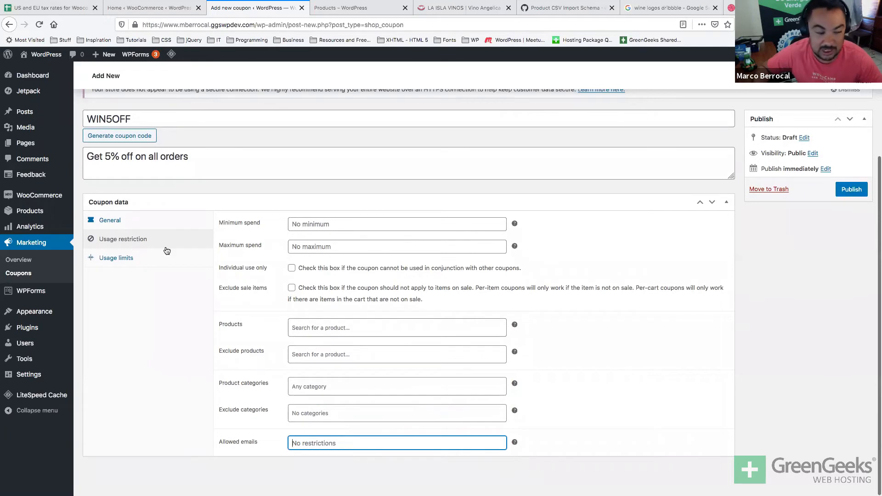
click(117, 258)
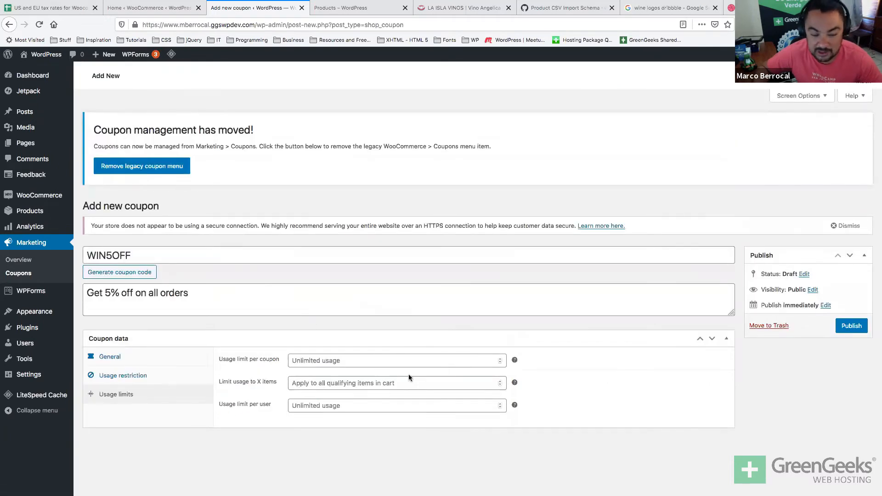
Leave the per-coupon and items usage limits unlimited, then recheck the General settings.
click(424, 363)
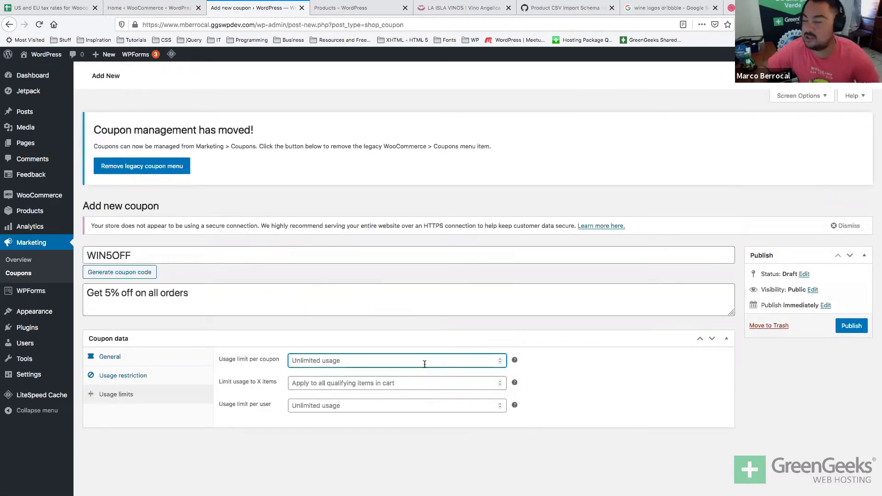
double_click(500, 359)
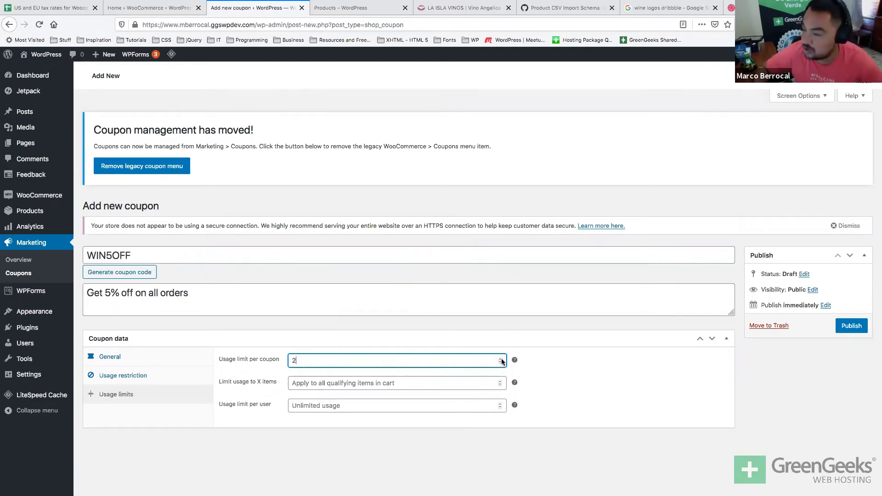
key(BackSpace)
click(391, 435)
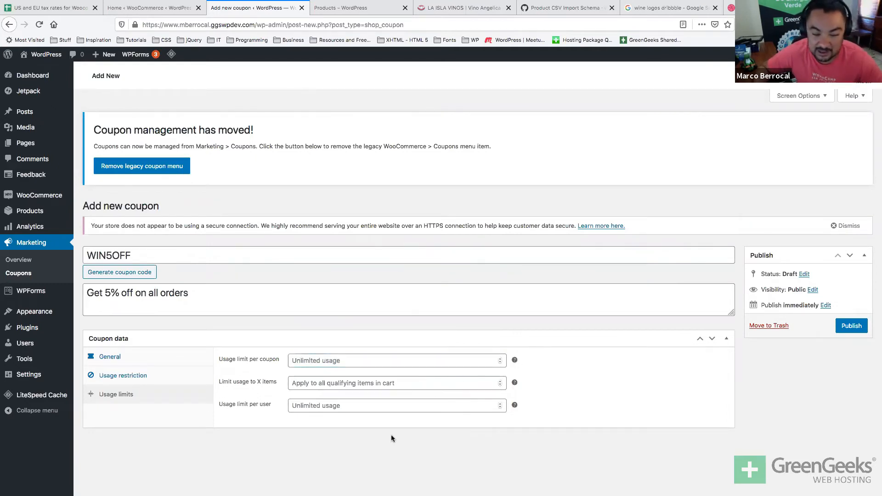
click(369, 384)
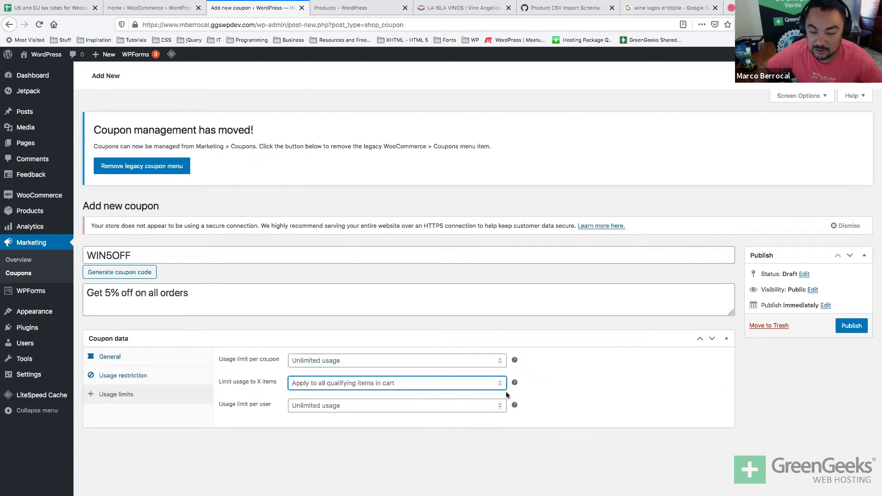
click(454, 417)
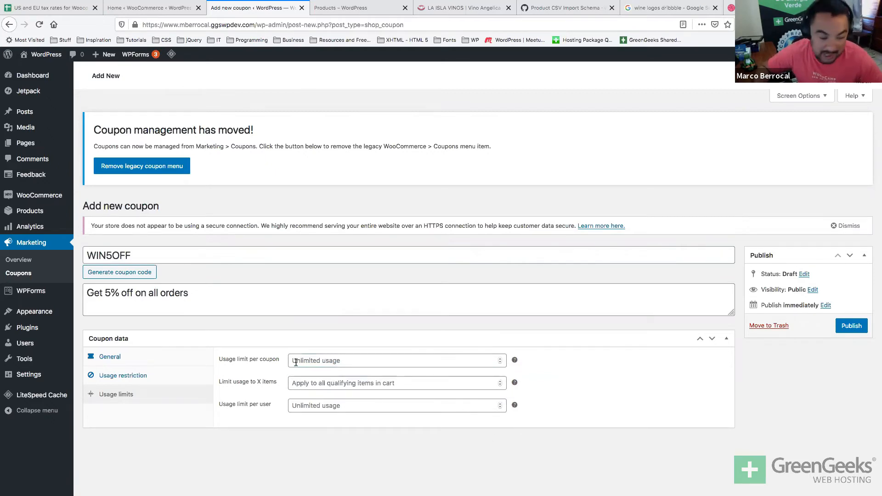
click(119, 374)
click(123, 361)
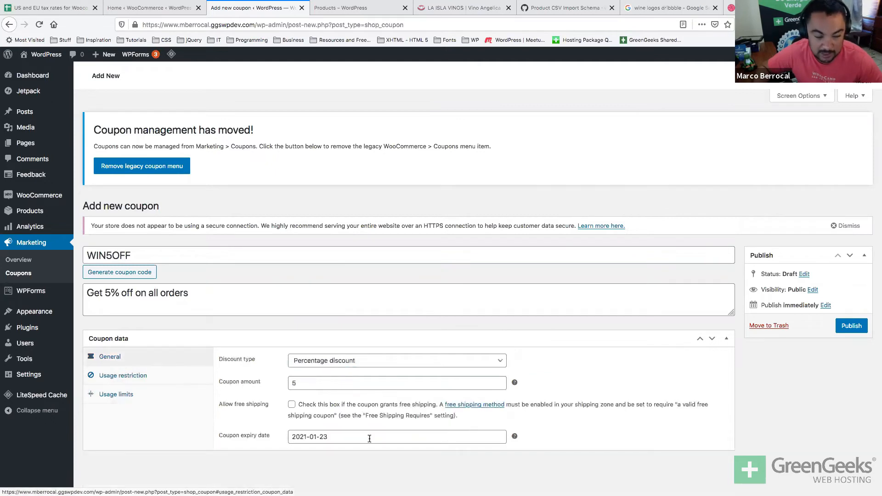
Publish the WIN5OFF coupon and copy its code for testing.
click(850, 326)
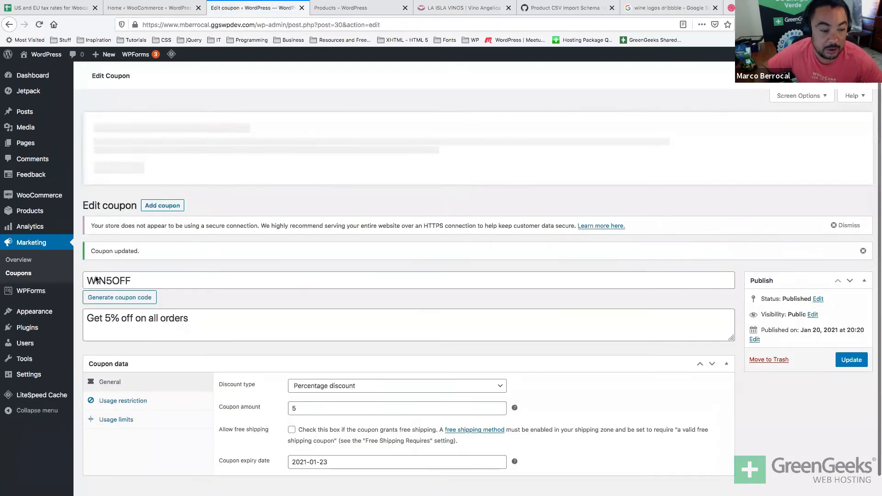
double_click(93, 279)
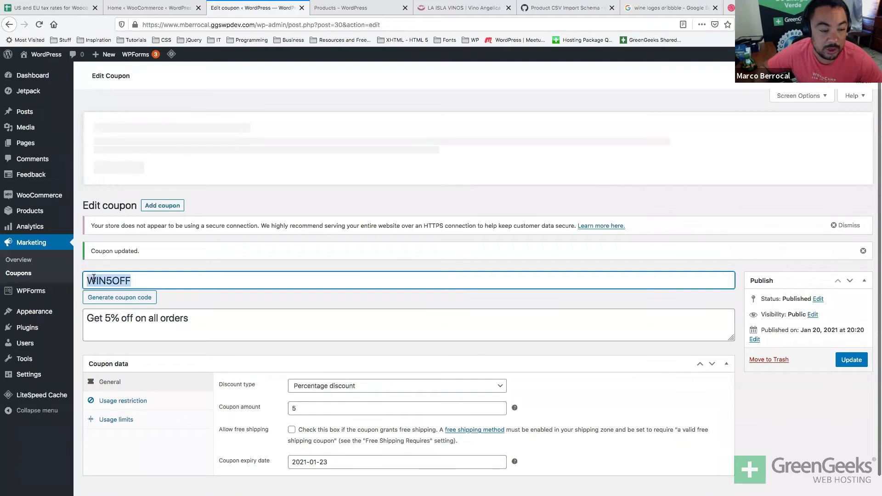
key(ctrl+Right)
click(276, 79)
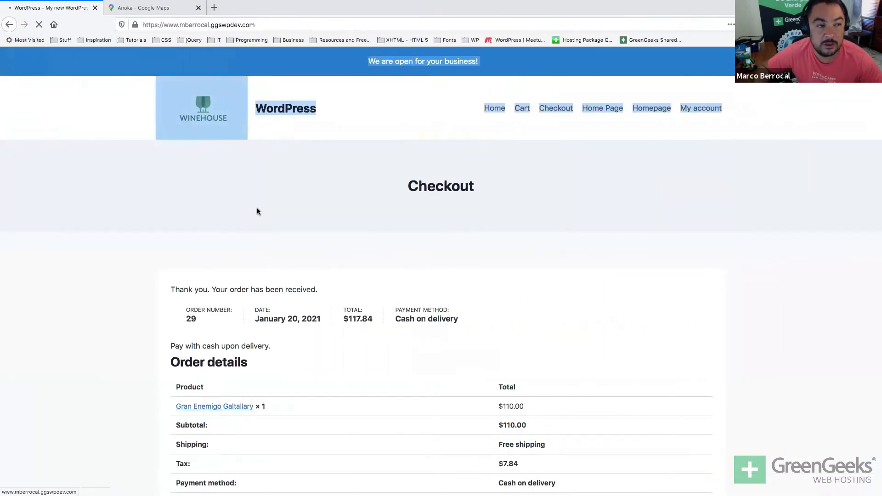
Add the Casa Lapostolle Clos Apalta Le Petit Clos wine to the cart and view the cart.
scroll(257, 211, down, 10)
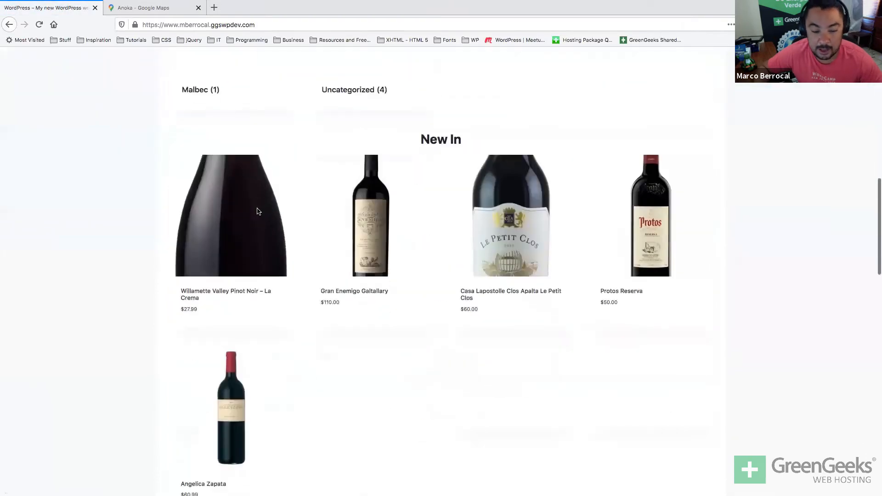
scroll(257, 212, down, 2)
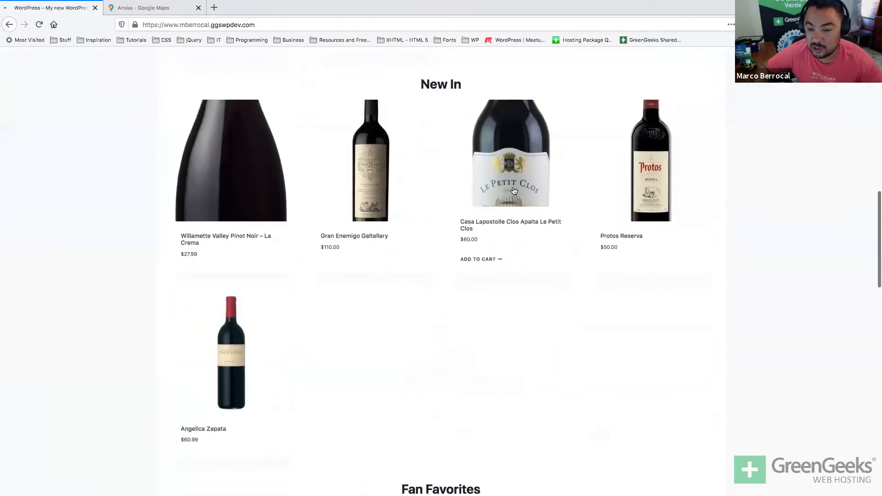
click(482, 230)
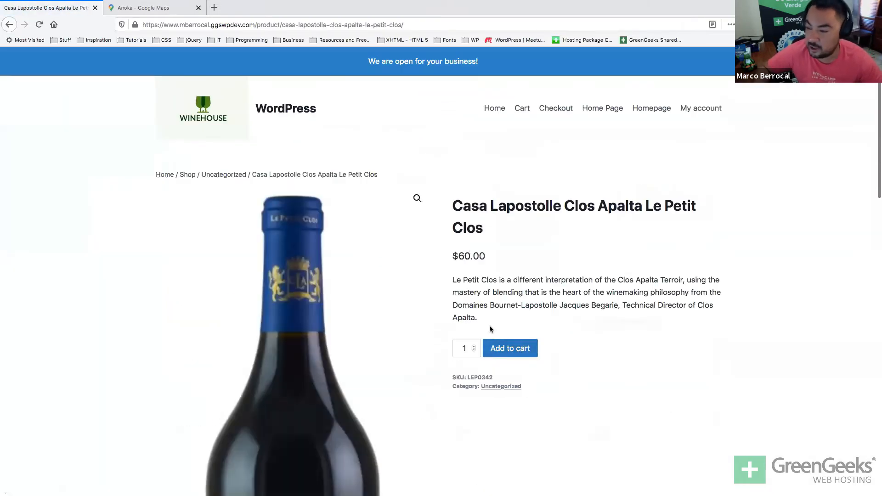
scroll(490, 331, down, 3)
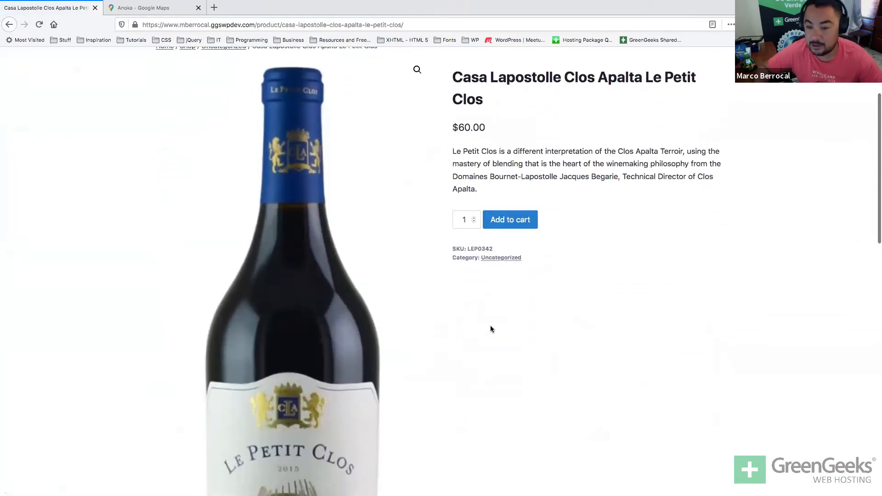
scroll(491, 328, down, 1)
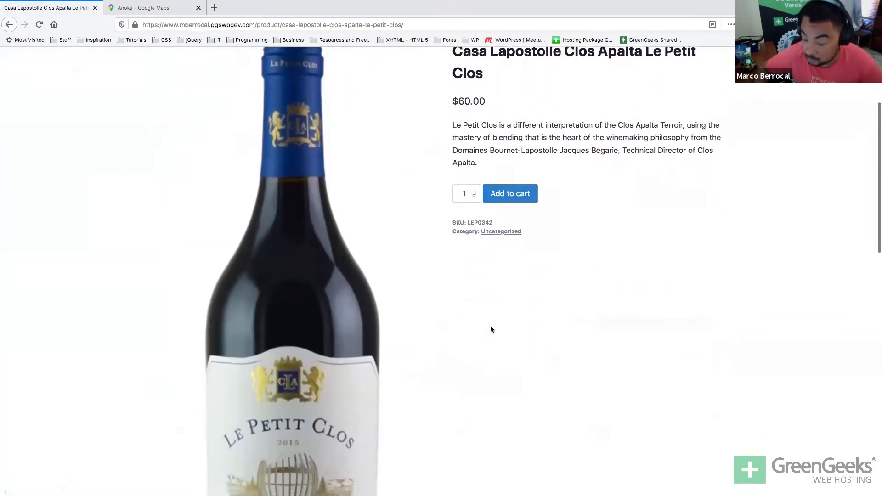
scroll(490, 329, down, 3)
scroll(503, 303, up, 5)
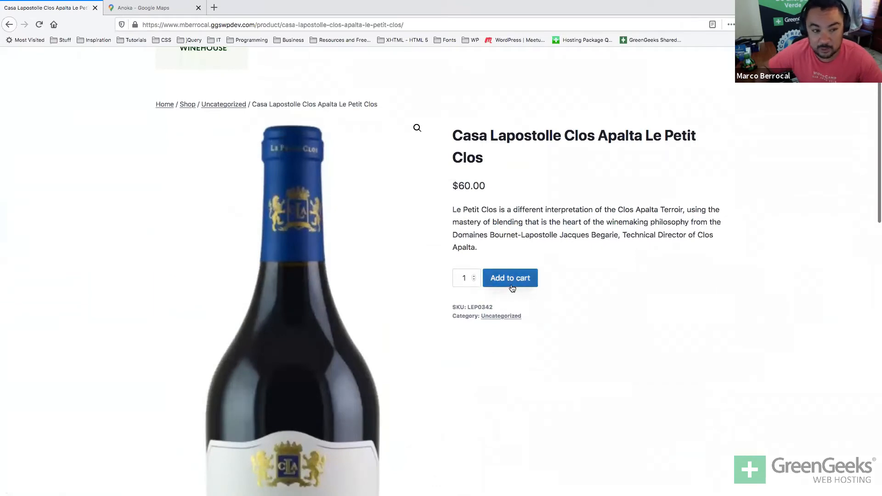
click(511, 286)
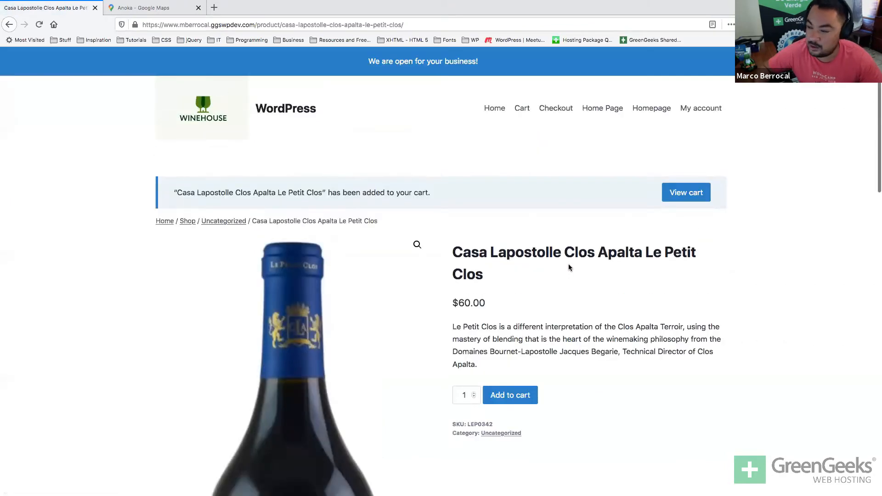
click(692, 200)
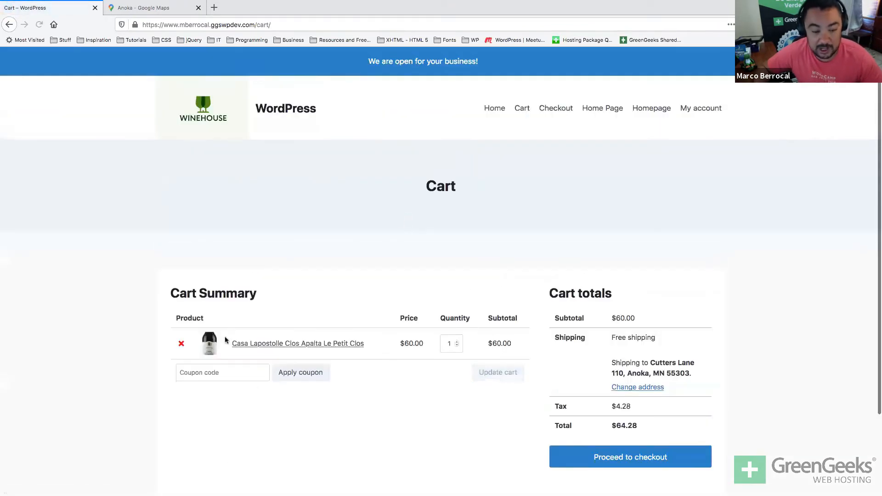
Apply the WIN5OFF coupon for $3.00 off, bringing the total to $61.06.
click(236, 379)
key(super+v)
click(282, 380)
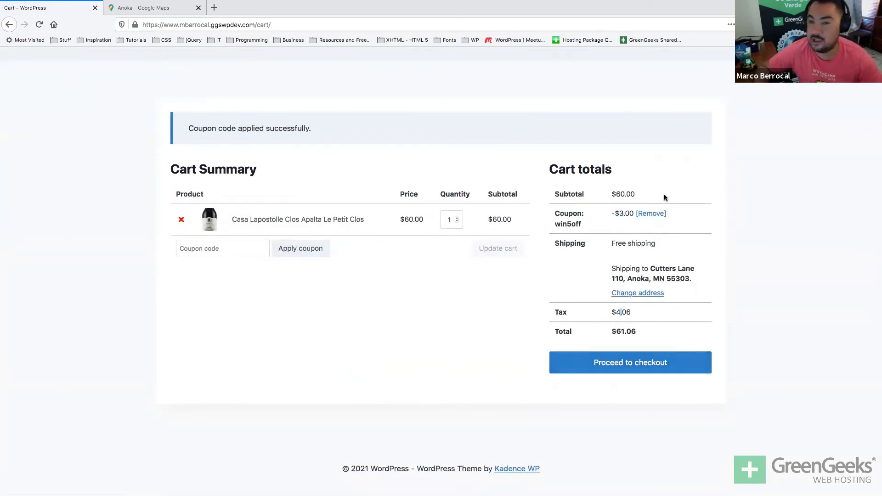
key(super+Tab)
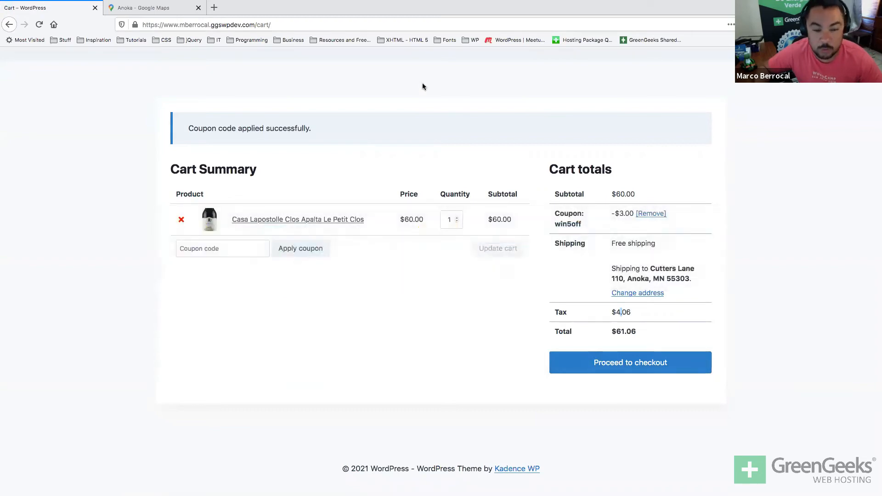
key(ctrl+Left)
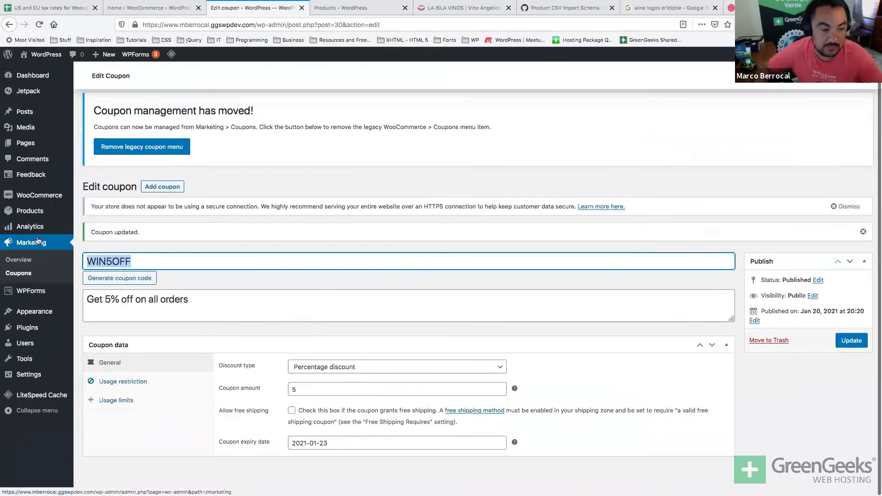
Open WooCommerce Reports and view Sales by product, topped by Gran Enemigo Galtallary.
mouse_move(38, 215)
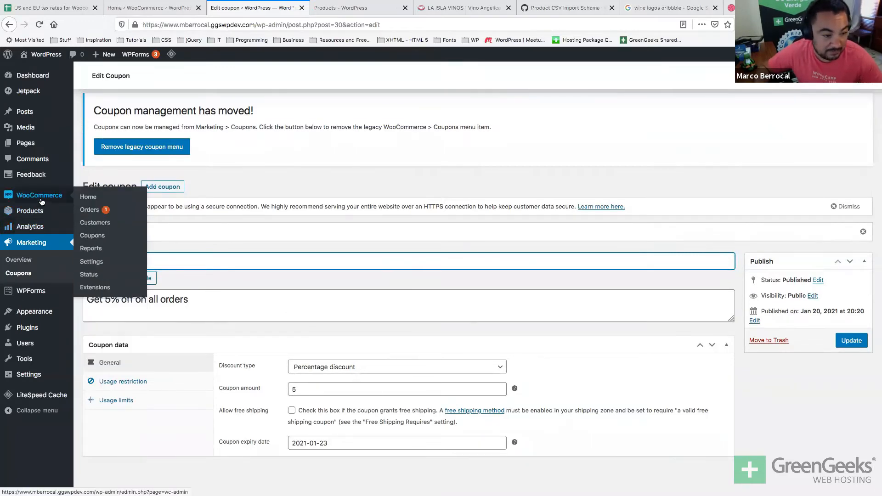
click(91, 248)
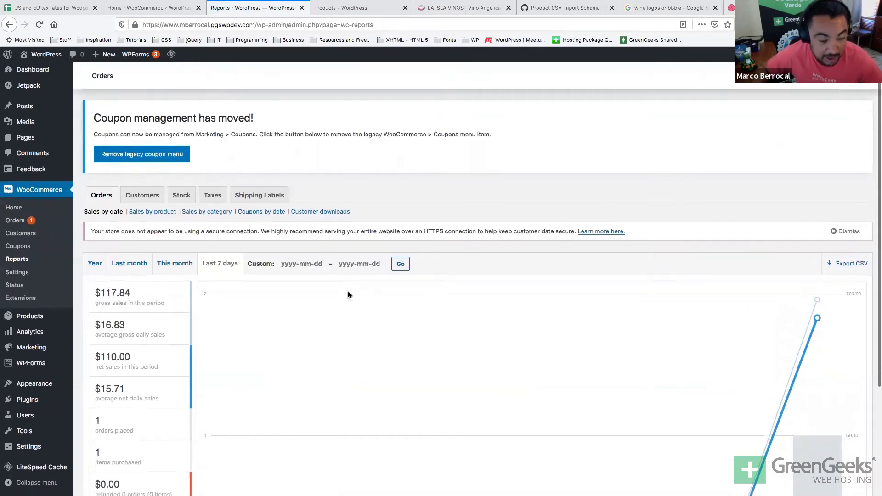
scroll(348, 293, down, 2)
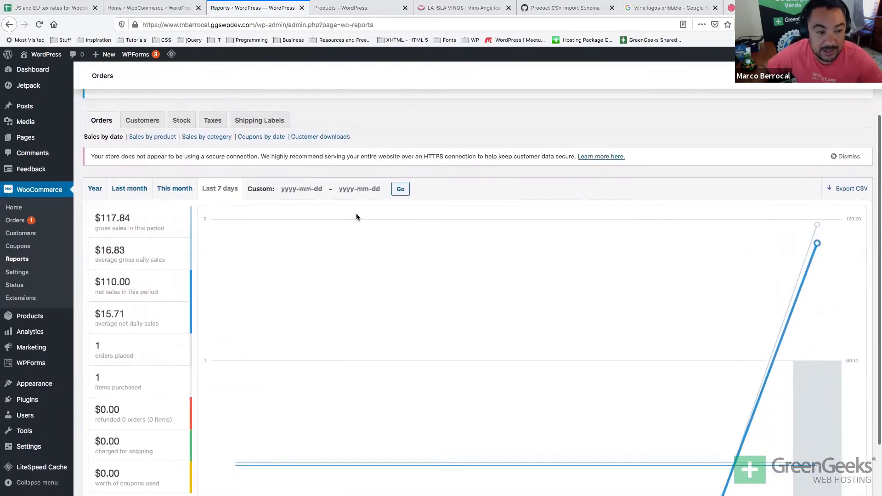
scroll(167, 161, down, 2)
scroll(152, 163, up, 2)
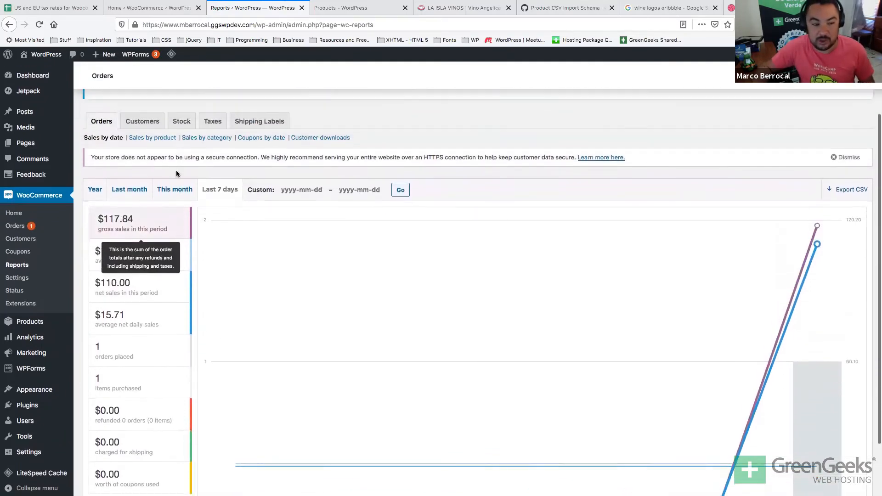
click(142, 139)
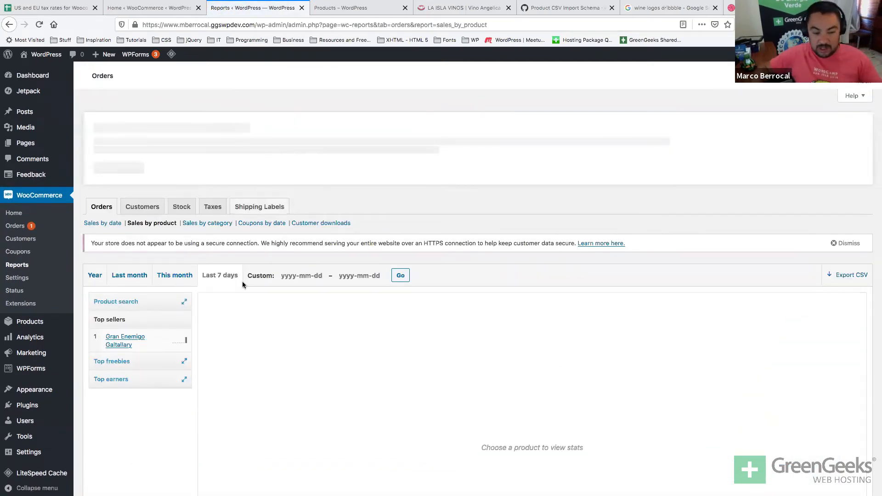
scroll(241, 289, down, 1)
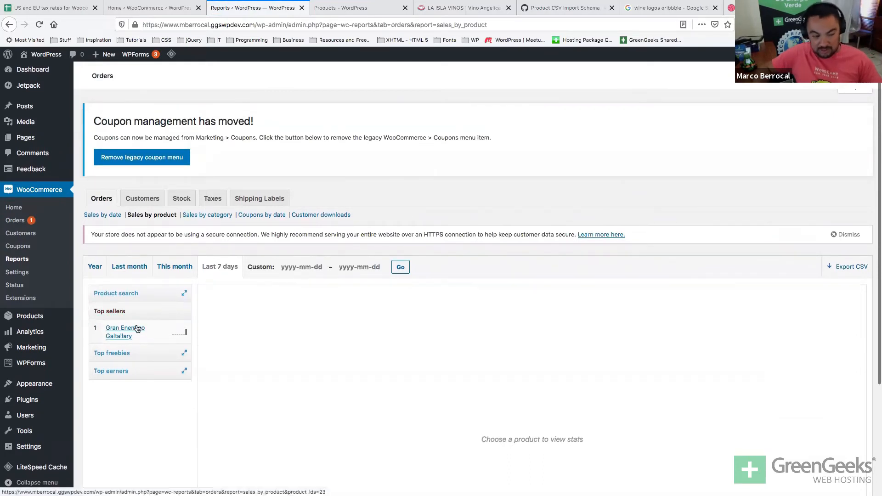
click(152, 200)
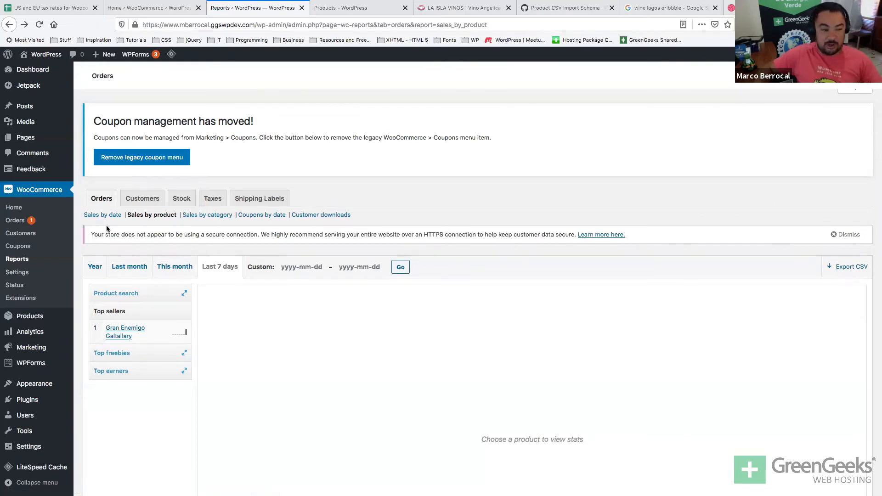
click(147, 198)
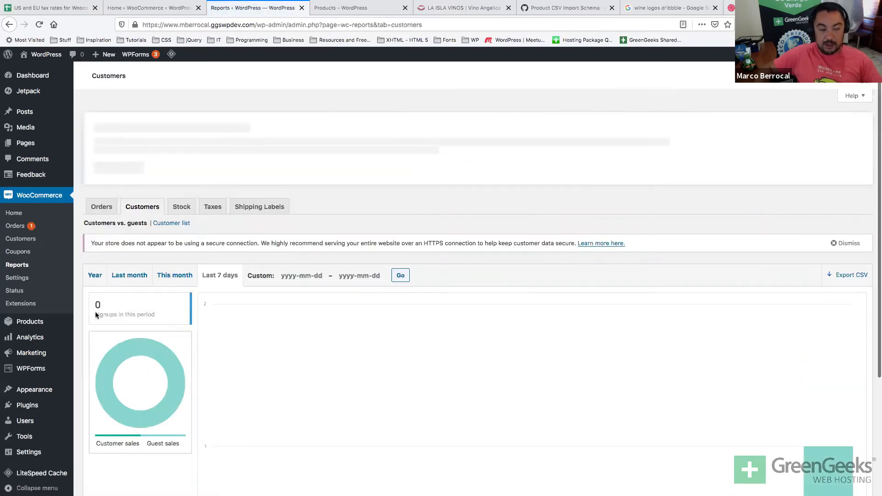
Check the Customer list, then the Stock report's Most stocked list showing one wine with 96 units.
drag(104, 306, 88, 306)
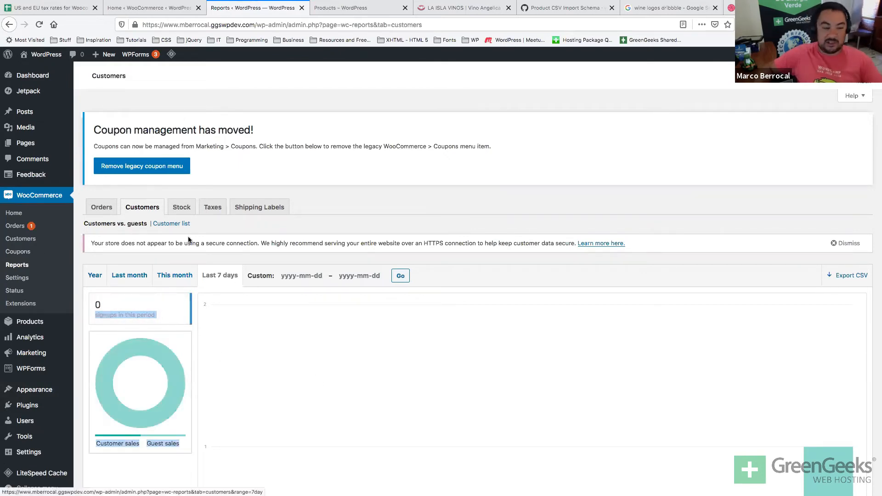
click(172, 223)
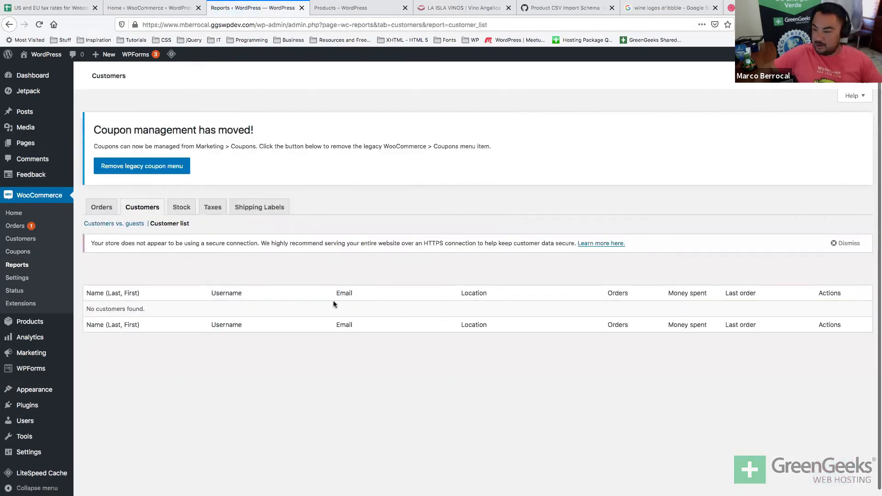
click(181, 211)
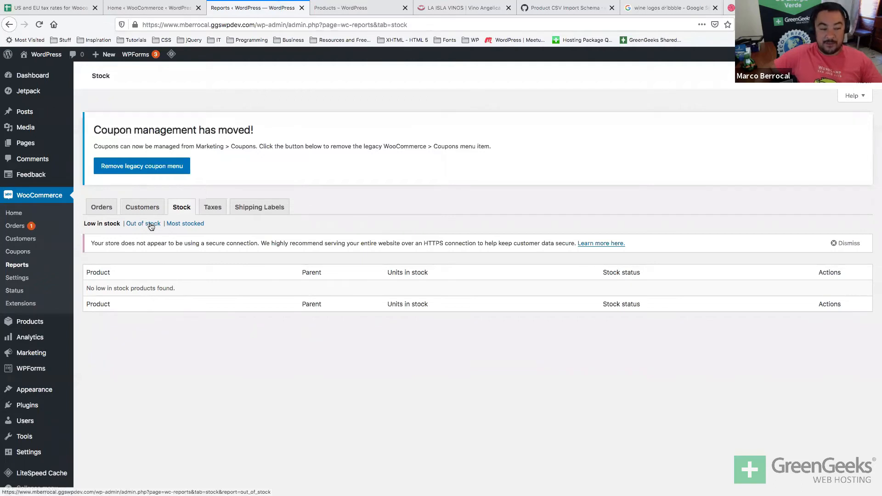
click(175, 225)
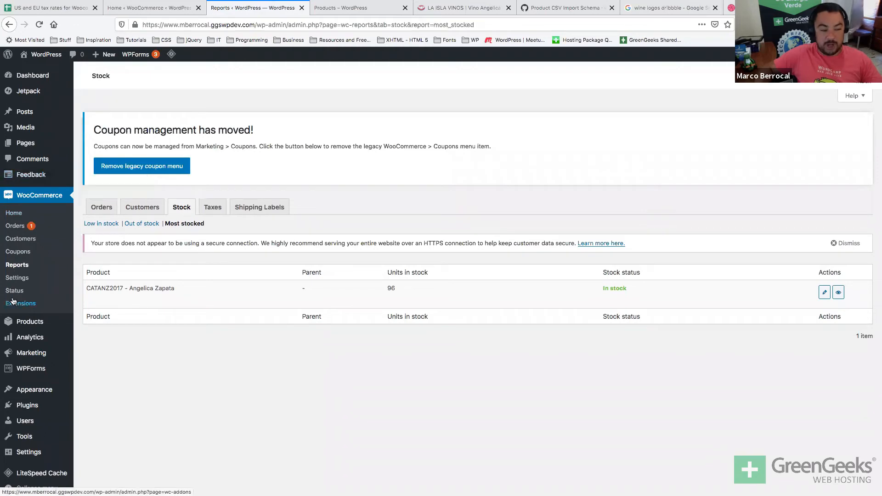
mouse_move(13, 324)
key(super+Tab)
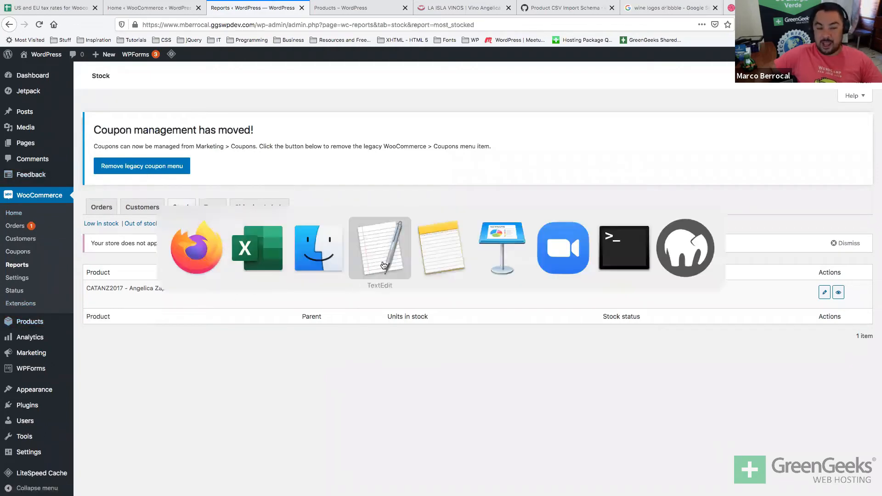
click(247, 242)
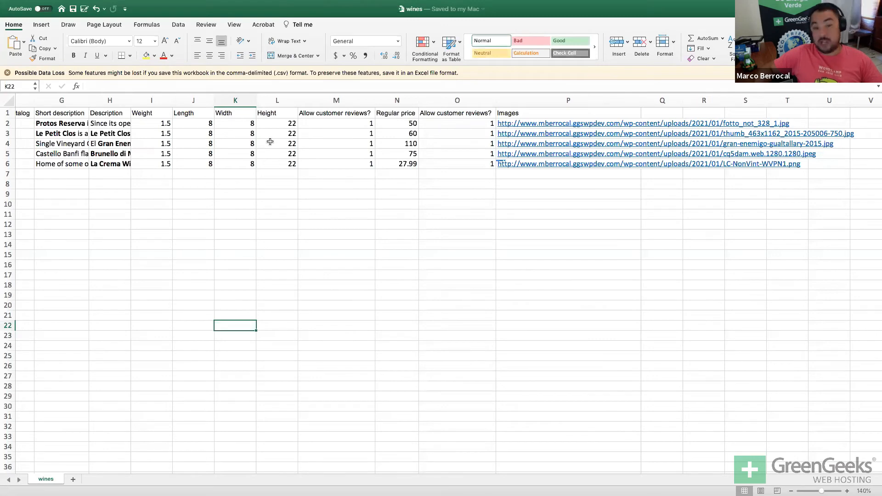
key(super+Tab)
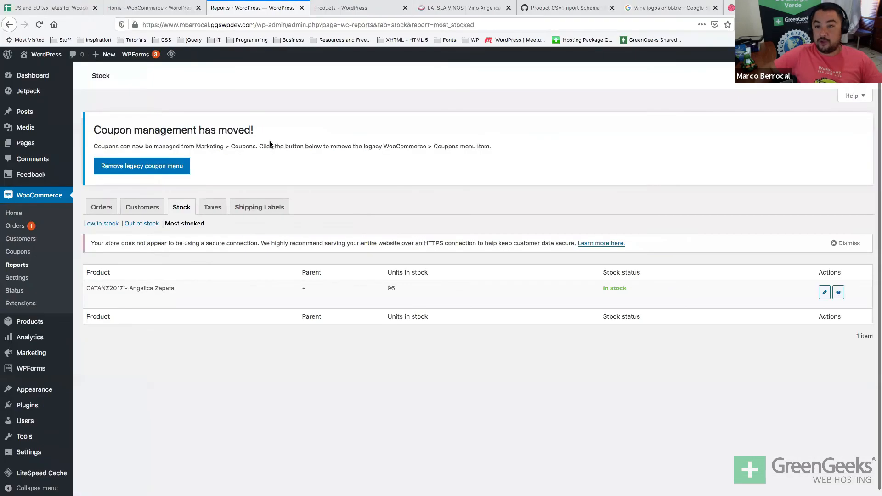
Search the Product CSV Import Schema page for 'stock'.
click(586, 13)
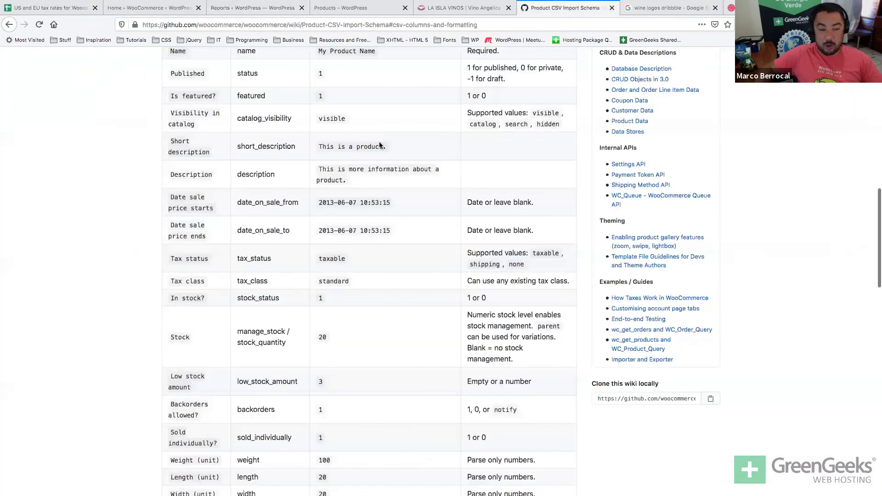
key(super+f)
text(stock)
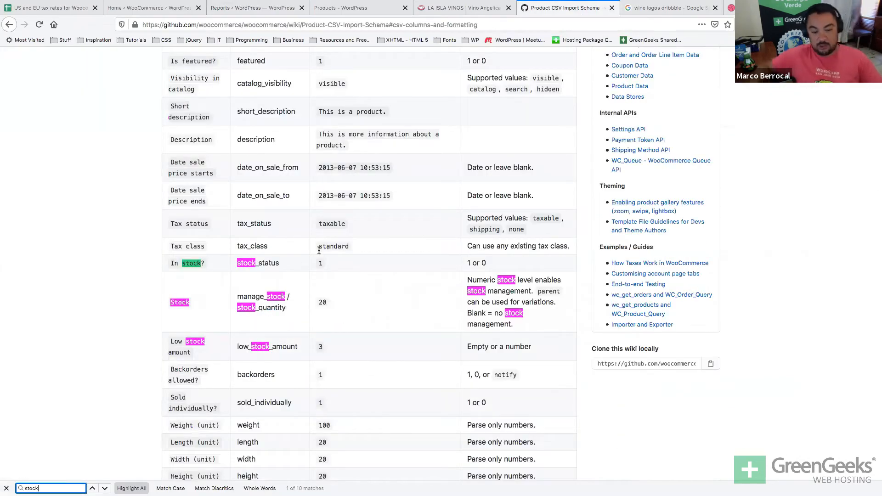
click(235, 306)
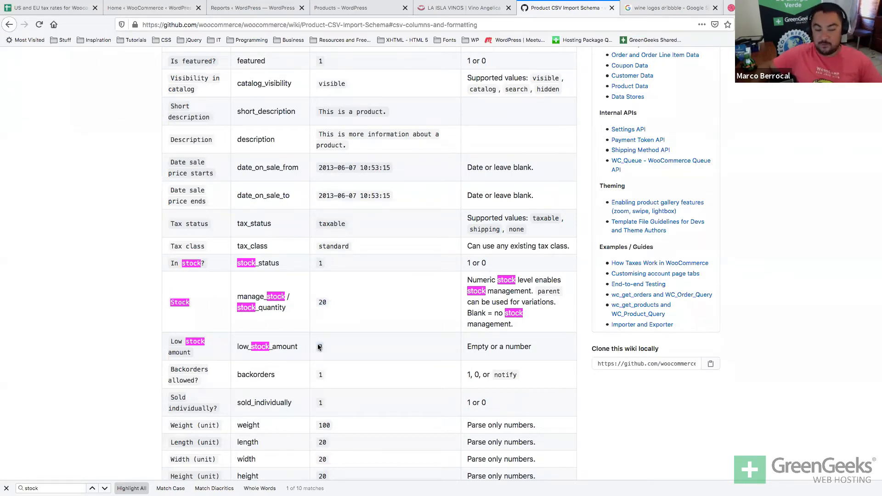
key(ctrl+Left)
key(ctrl+Right)
click(264, 10)
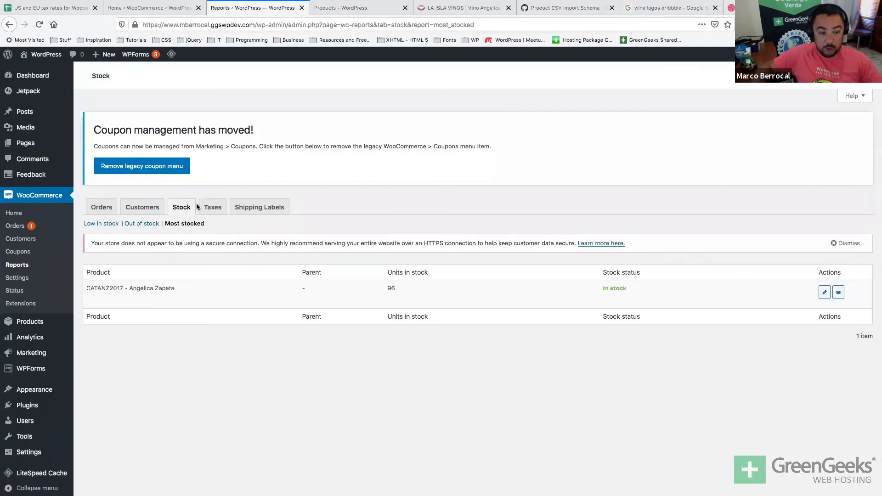
Look over the Taxes and Shipping Labels reports, then open WooCommerce General settings.
click(206, 209)
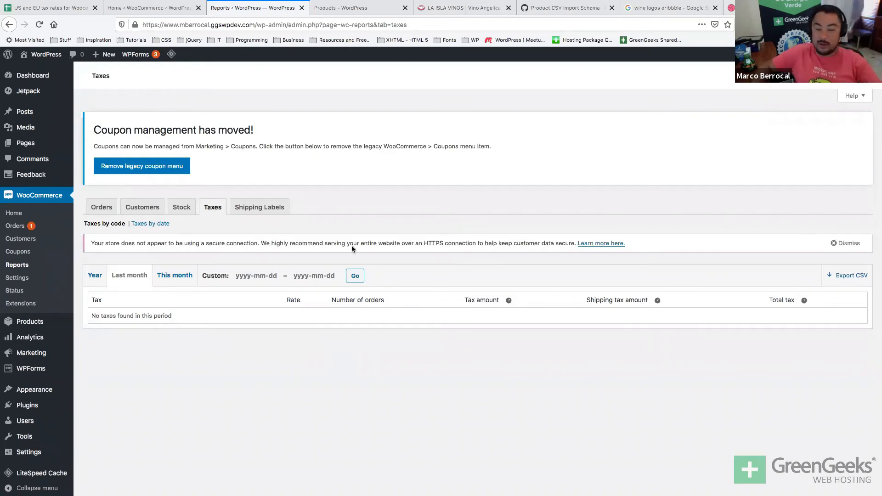
click(273, 208)
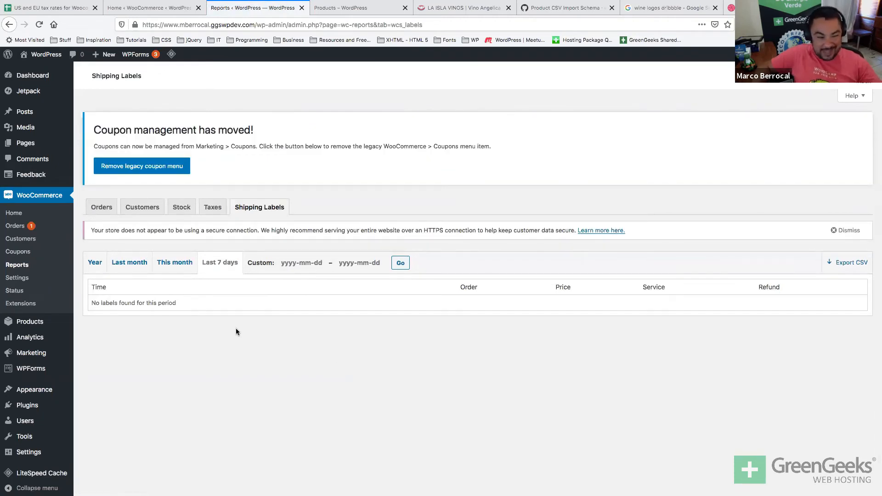
click(39, 282)
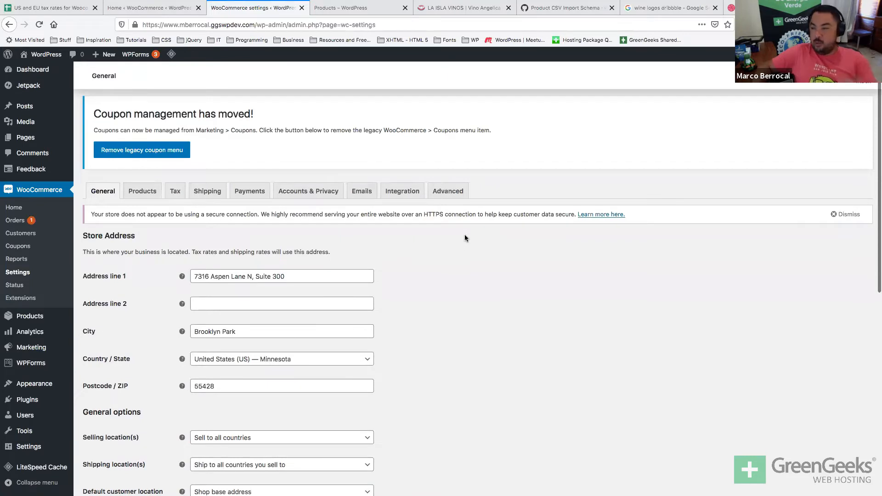
scroll(465, 238, down, 1)
Review the store address fields, including the postcode 55428.
click(276, 261)
scroll(252, 286, down, 1)
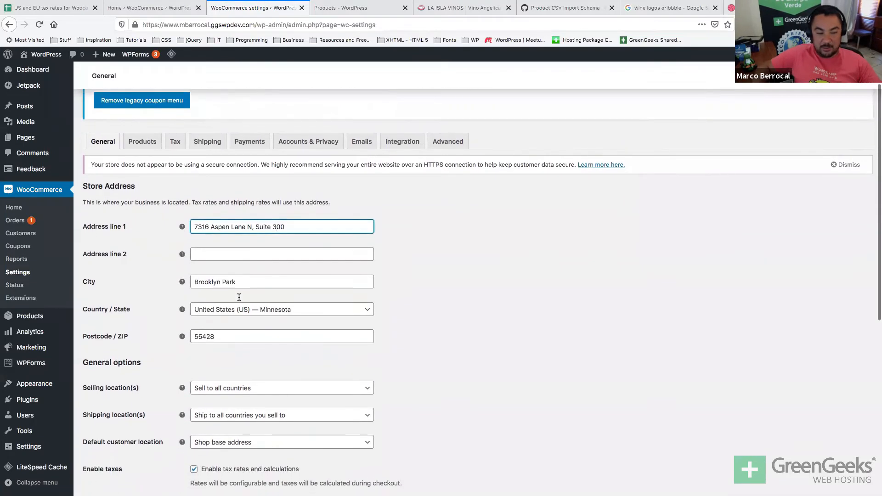
scroll(239, 297, down, 2)
double_click(233, 298)
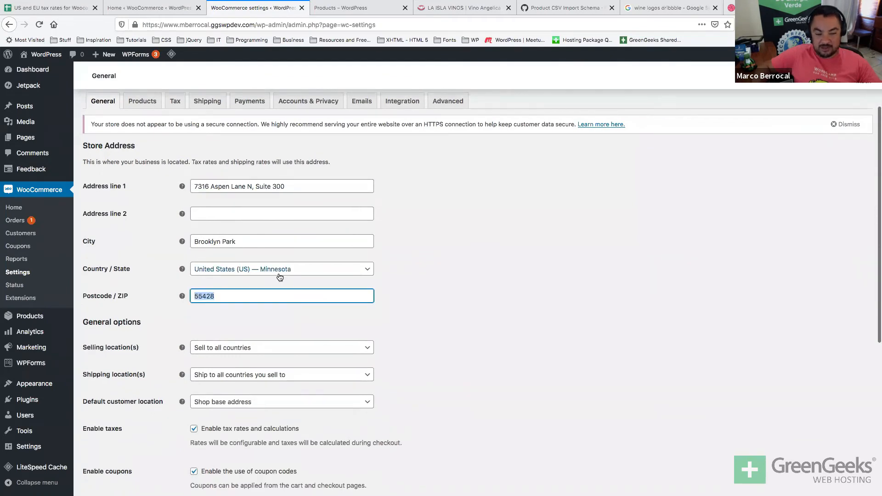
click(384, 352)
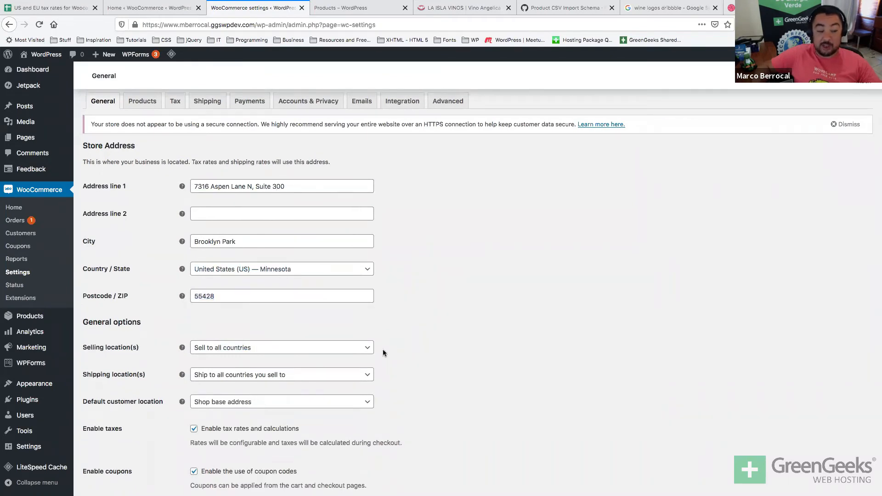
Set selling locations to 'Sell to specific countries' with United States (US).
click(307, 354)
click(307, 356)
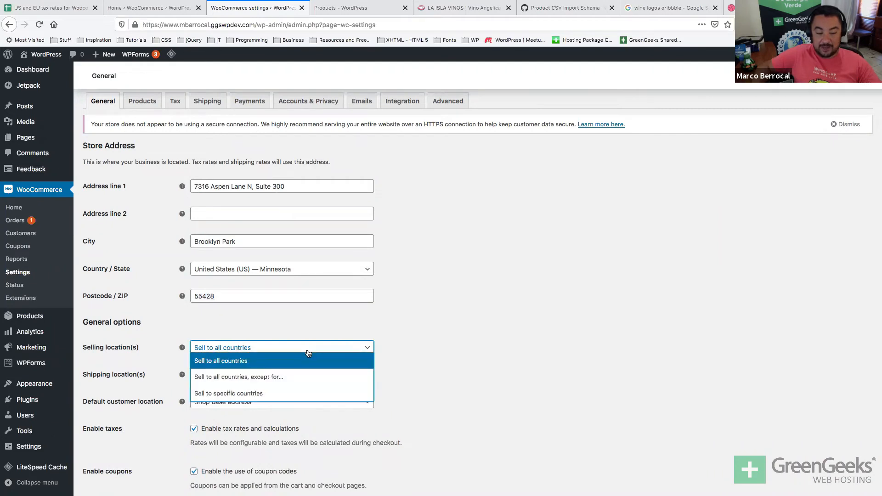
click(276, 392)
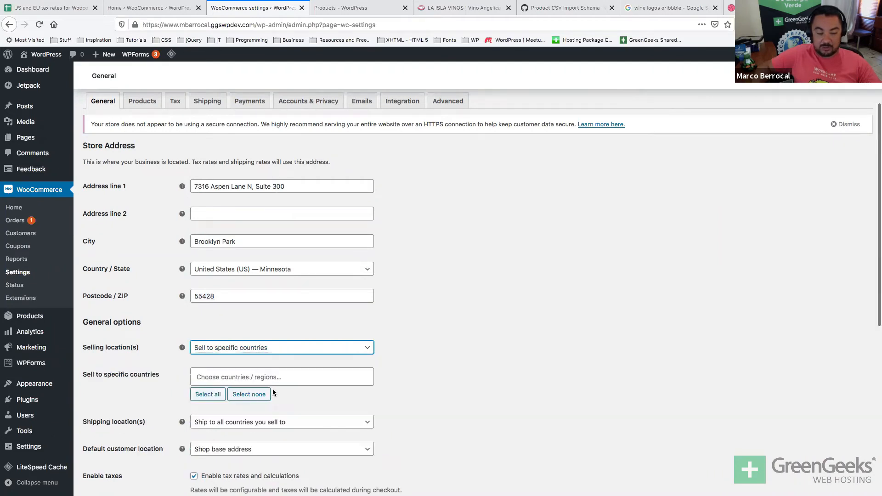
click(268, 378)
text(United)
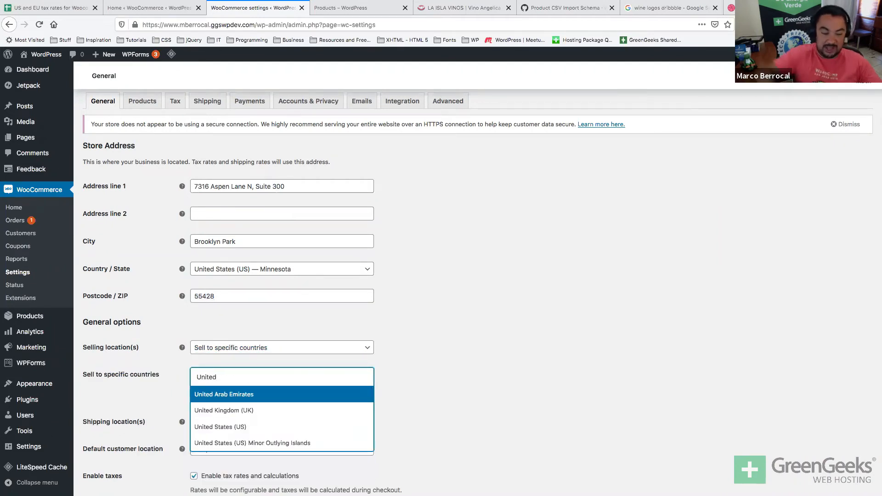
click(256, 424)
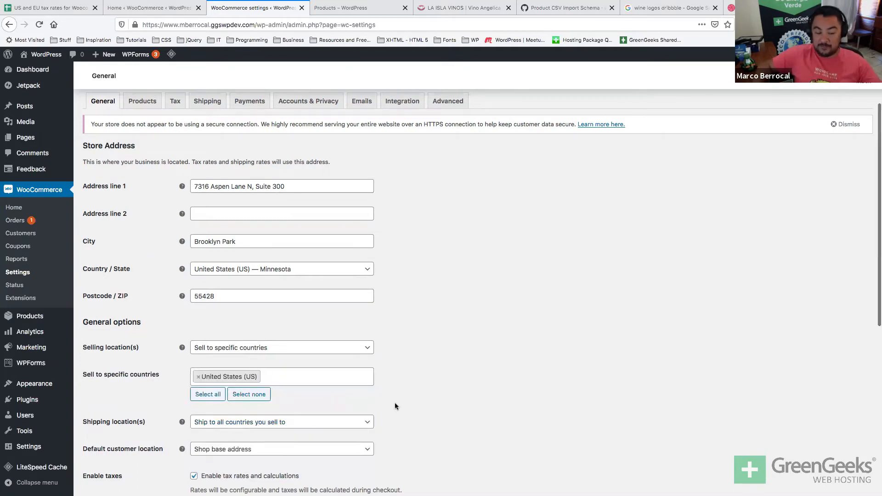
Set shipping locations to 'Ship to specific countries only' with United States (US).
scroll(395, 403, down, 3)
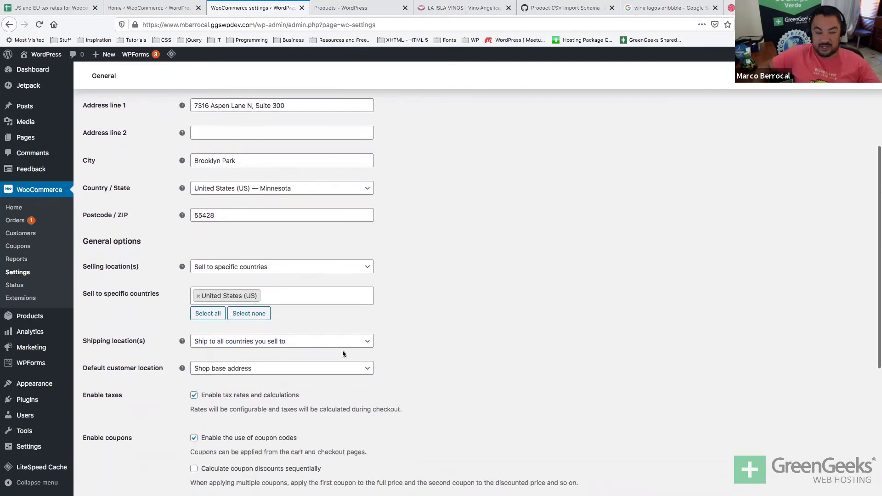
click(337, 344)
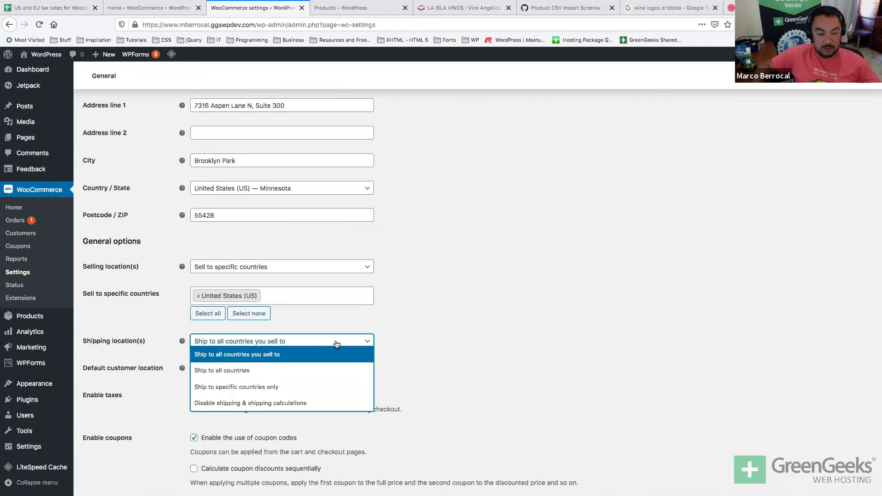
click(307, 388)
click(267, 370)
text(U)
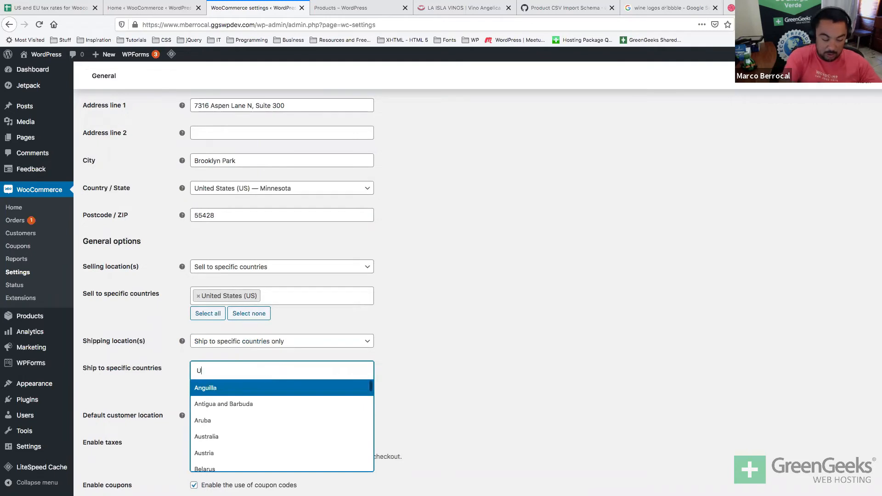
text(nited)
click(255, 419)
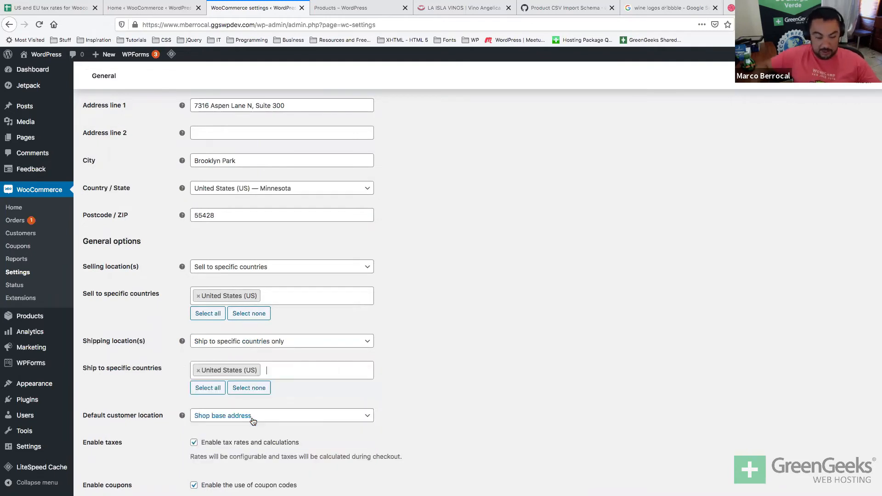
Keep the default customer location as Shop base address.
scroll(403, 408, down, 2)
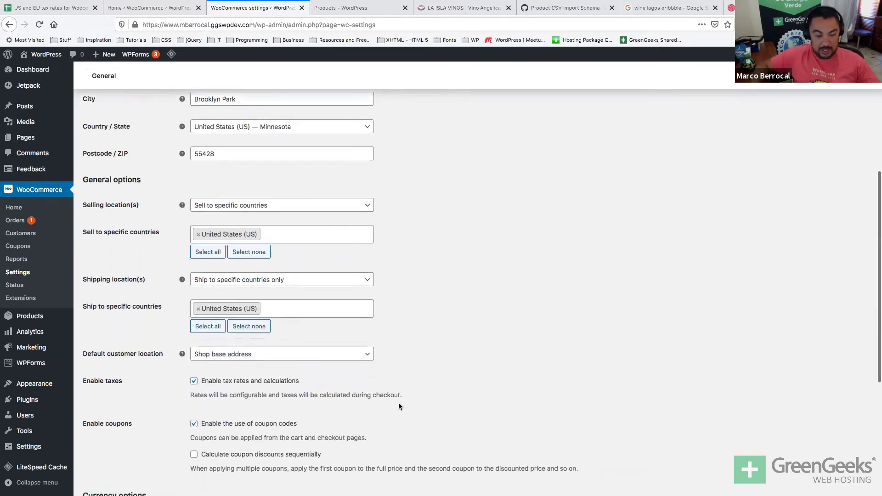
click(308, 357)
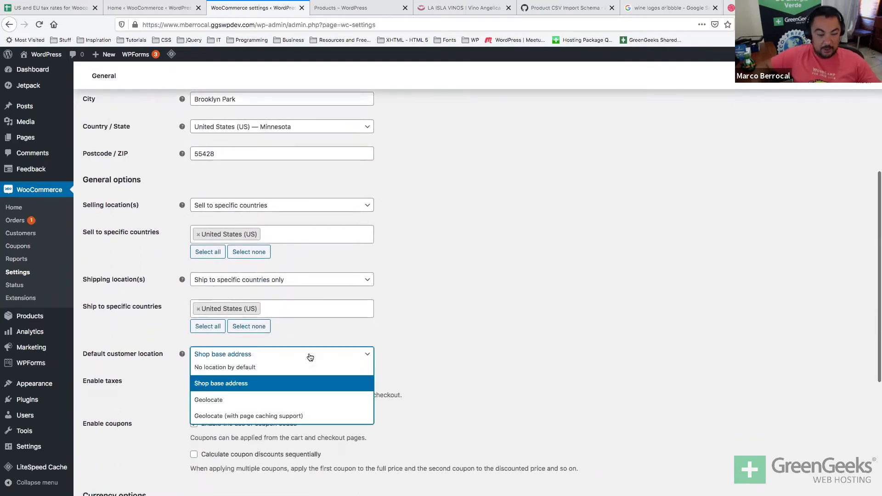
click(256, 384)
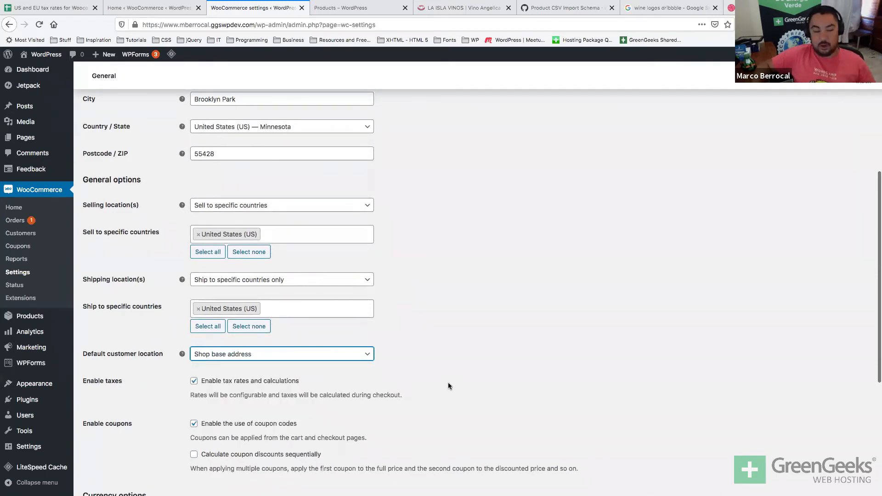
scroll(447, 382, up, 1)
scroll(448, 386, up, 5)
scroll(163, 298, down, 9)
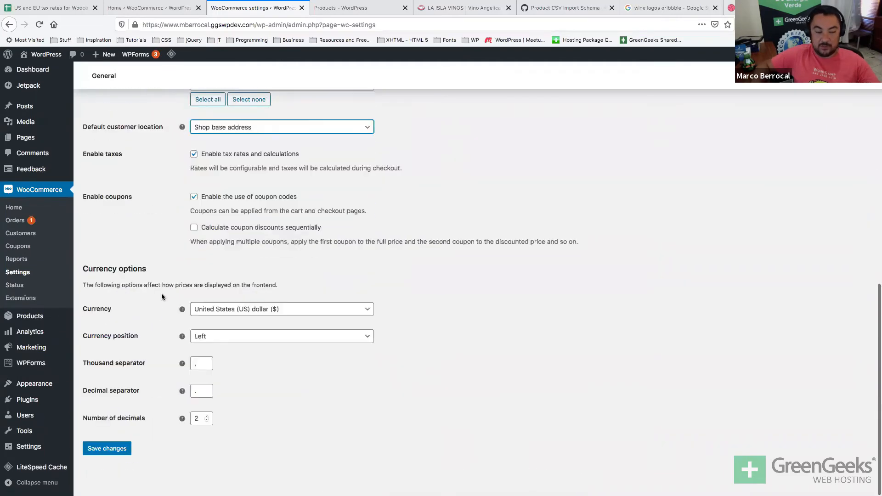
Read through the tax and coupon option descriptions in General settings.
scroll(162, 297, up, 1)
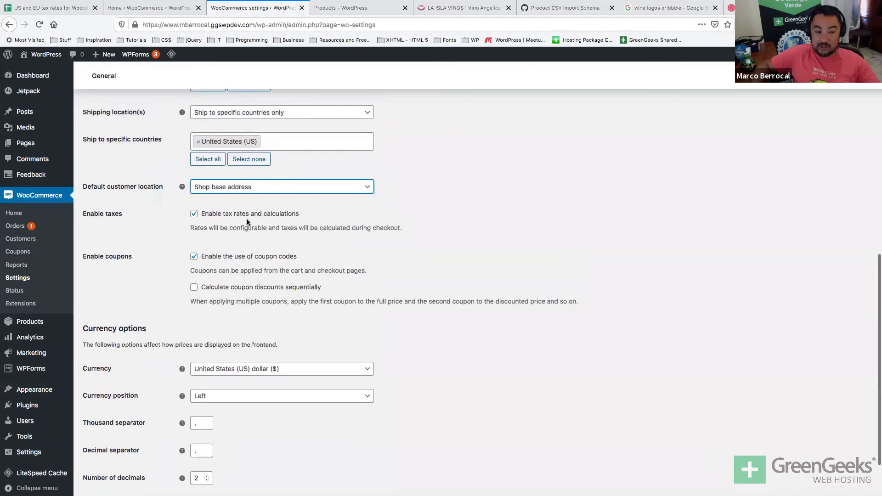
double_click(351, 228)
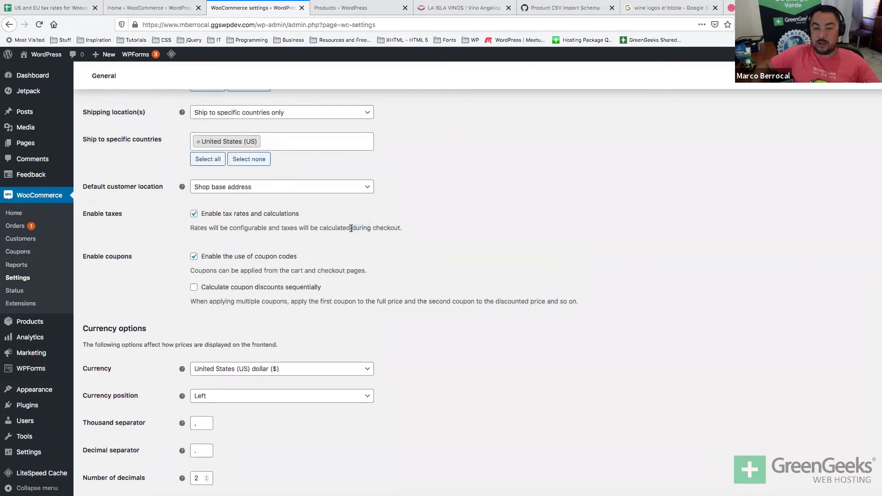
triple_click(351, 228)
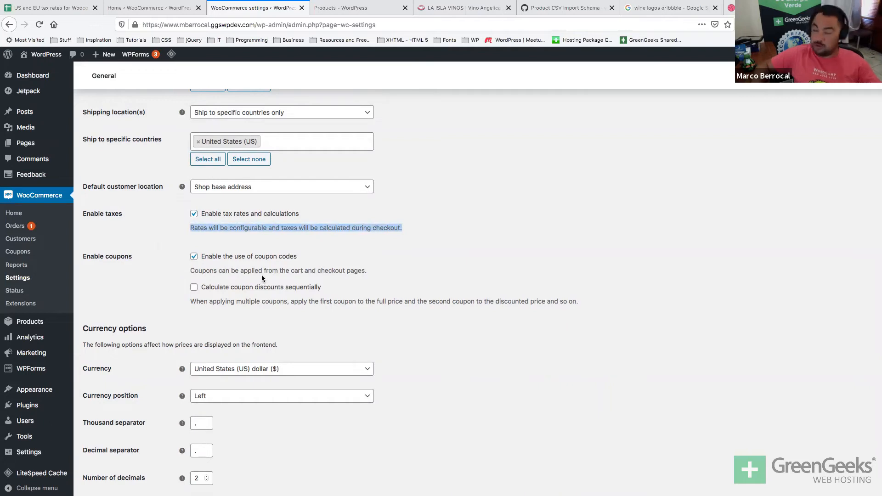
triple_click(304, 302)
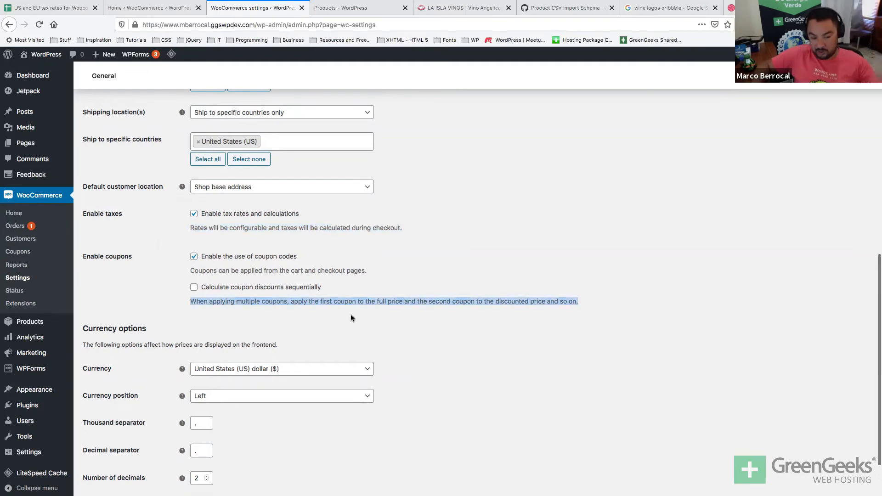
scroll(351, 314, down, 1)
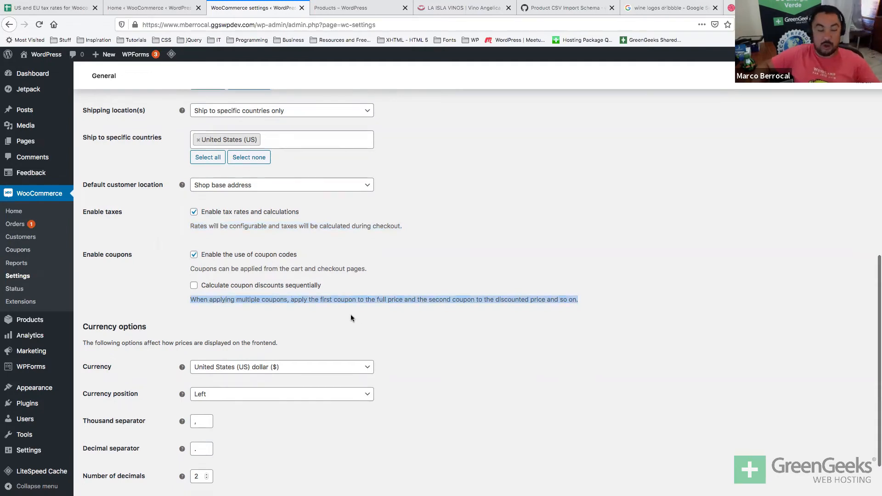
Keep US dollar as currency with Left position, and save the general settings.
click(302, 367)
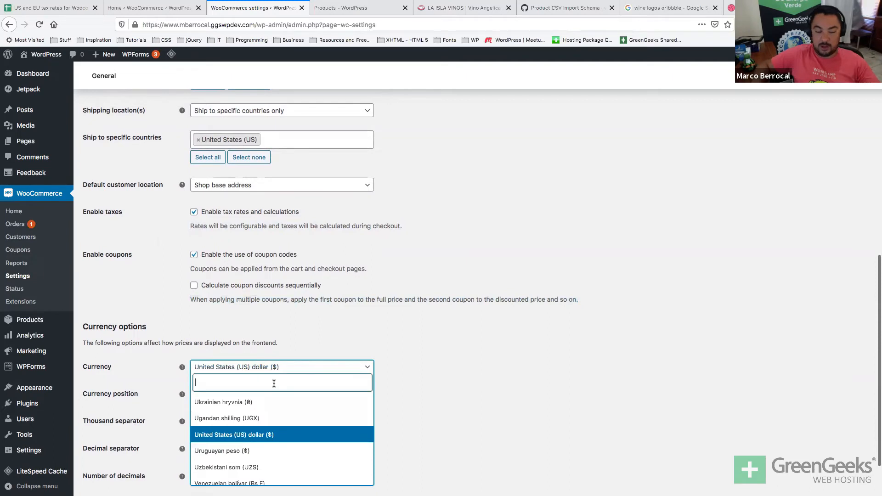
text(colon)
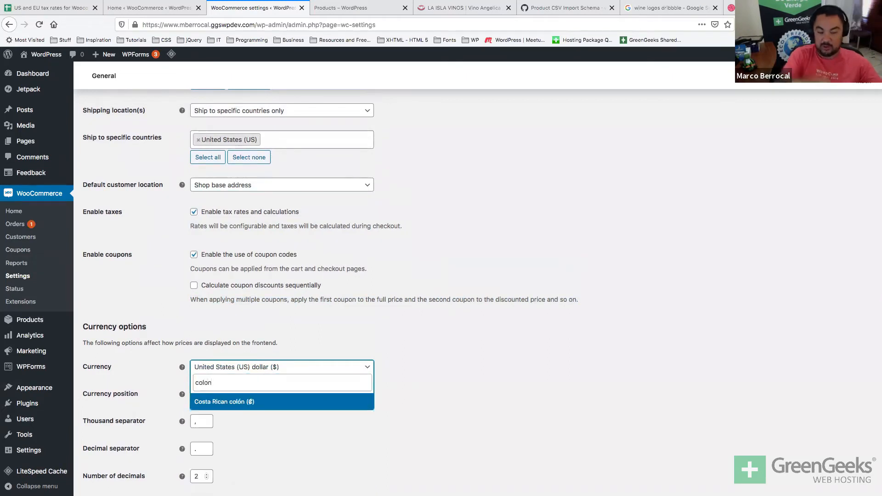
click(265, 453)
click(222, 400)
click(368, 398)
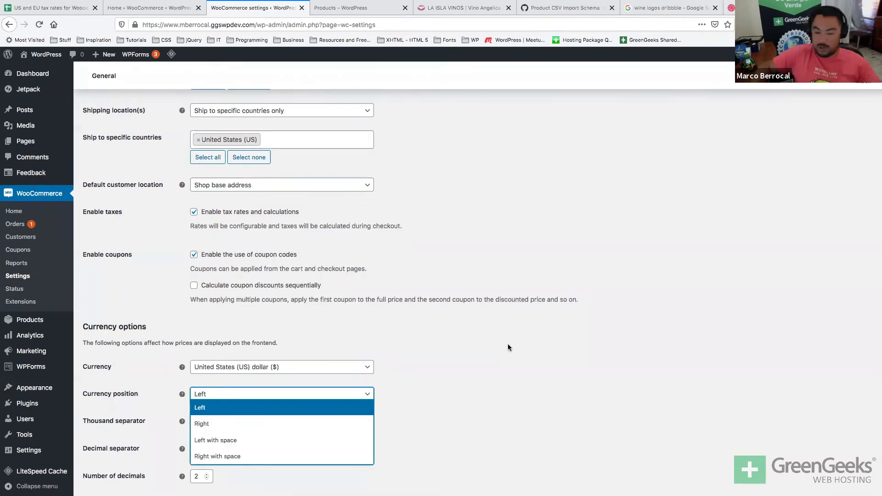
click(247, 404)
scroll(189, 417, down, 3)
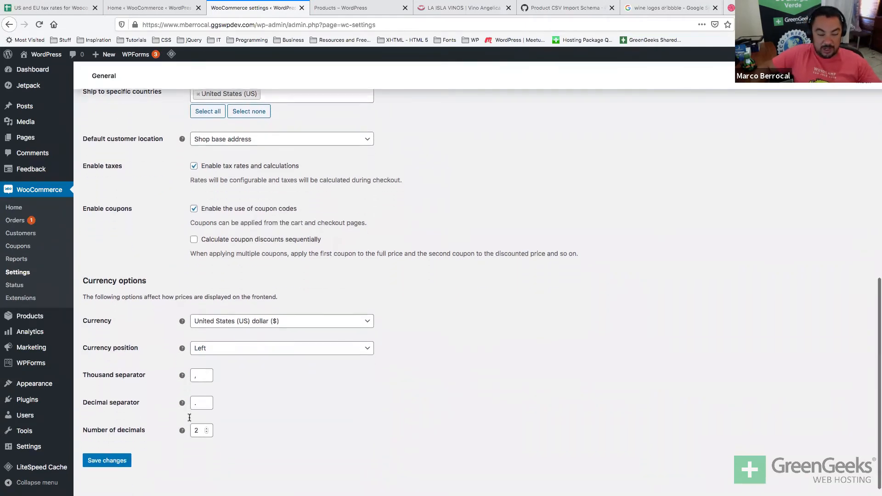
click(119, 454)
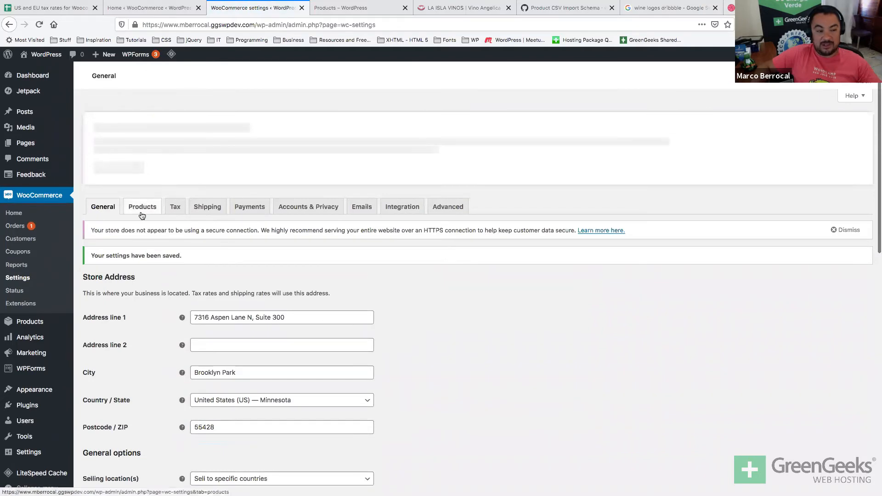
In Products settings, briefly try Sample Page, restore Shop as shop page, then view the storefront.
click(146, 122)
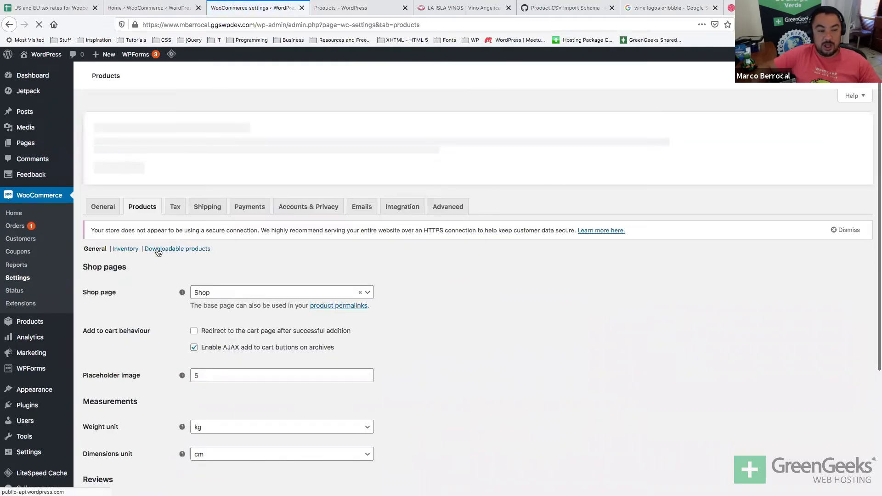
click(197, 294)
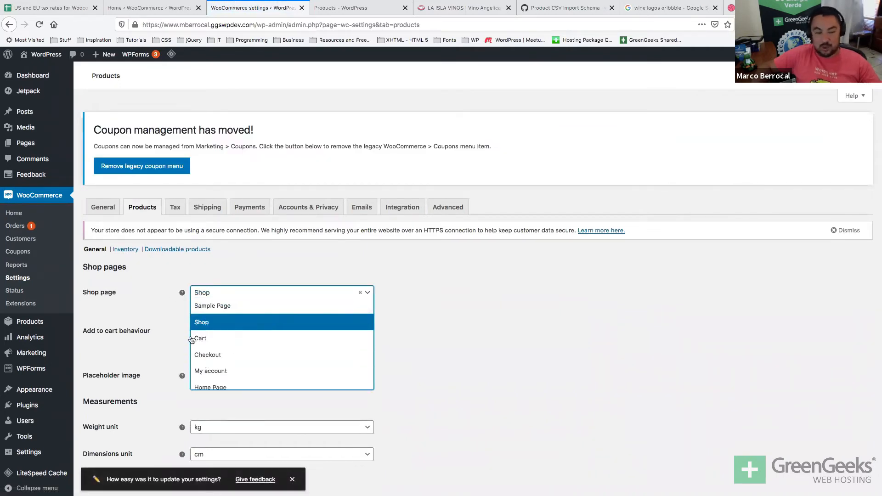
click(156, 321)
click(248, 298)
click(247, 304)
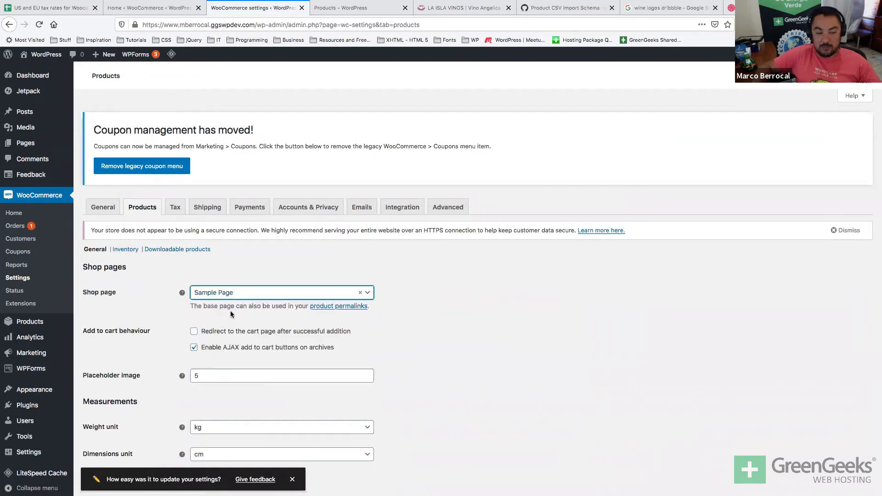
click(239, 298)
click(217, 322)
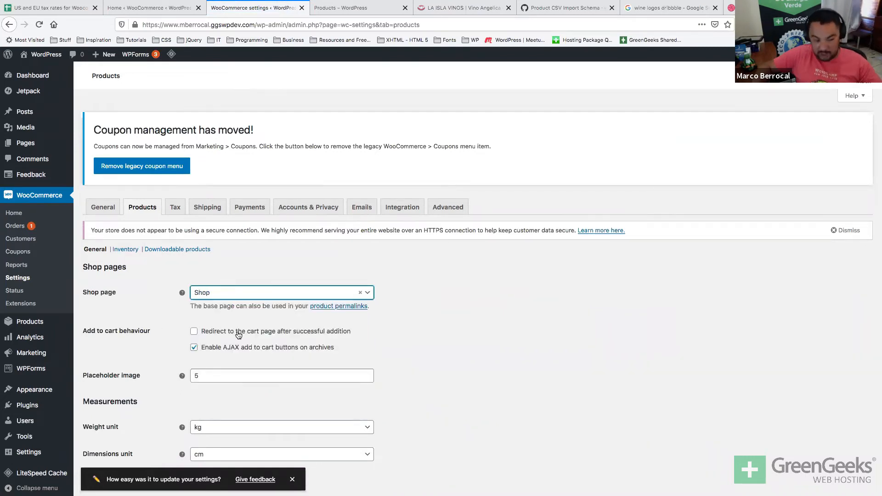
double_click(138, 332)
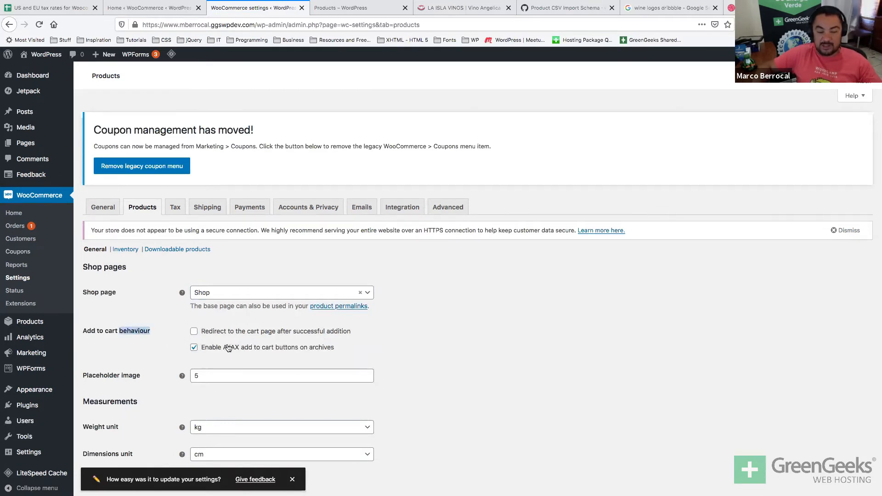
click(351, 9)
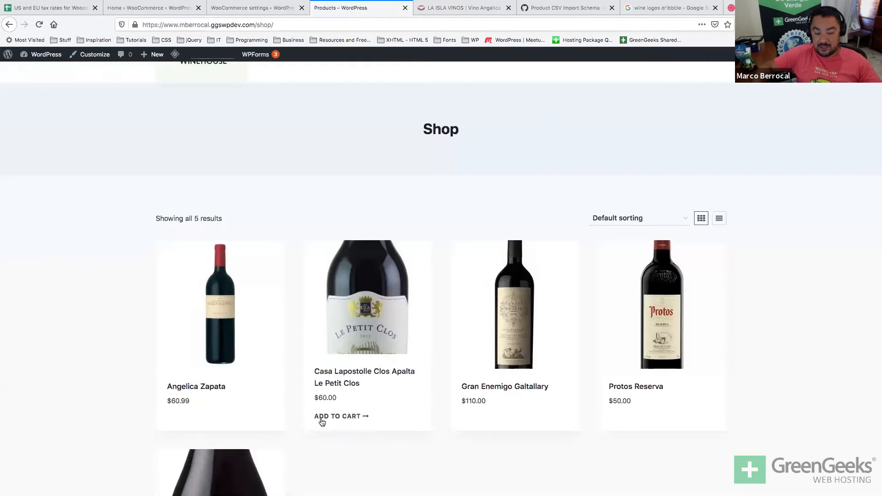
Add Casa Lapostolle to the cart, then disable AJAX add-to-cart on archives and save.
click(322, 420)
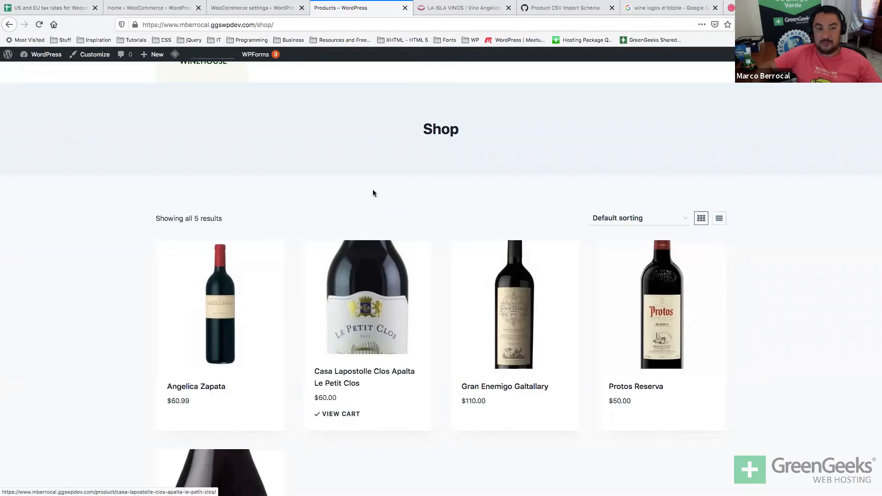
click(253, 8)
click(194, 348)
scroll(196, 352, down, 4)
click(95, 447)
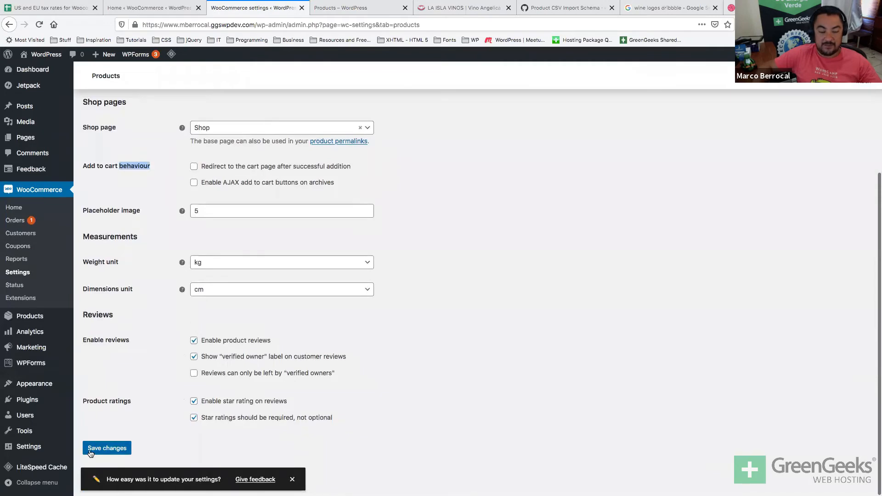
Reload the shop and add Gran Enemigo Galtallary, checking the added-to-cart notice.
click(363, 11)
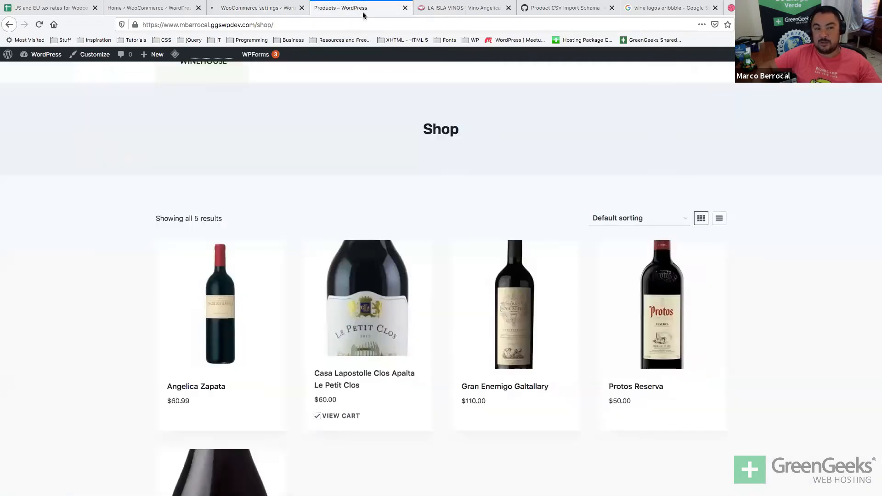
key(super+r)
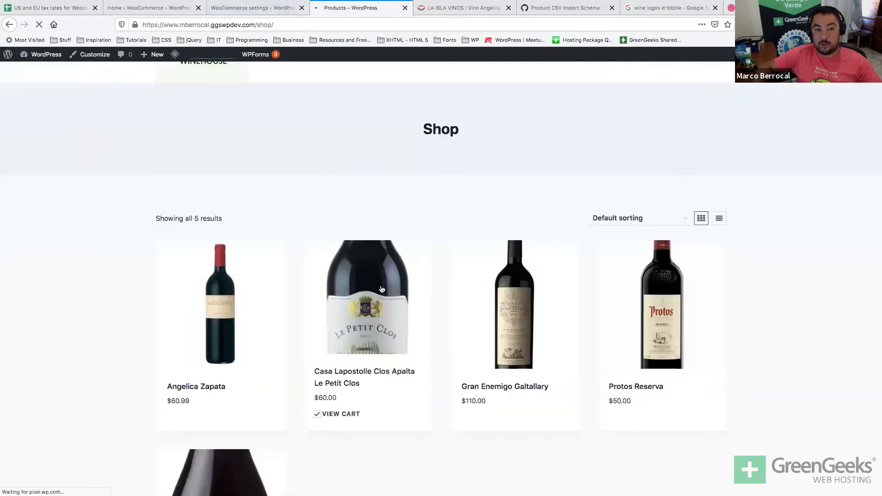
mouse_move(475, 400)
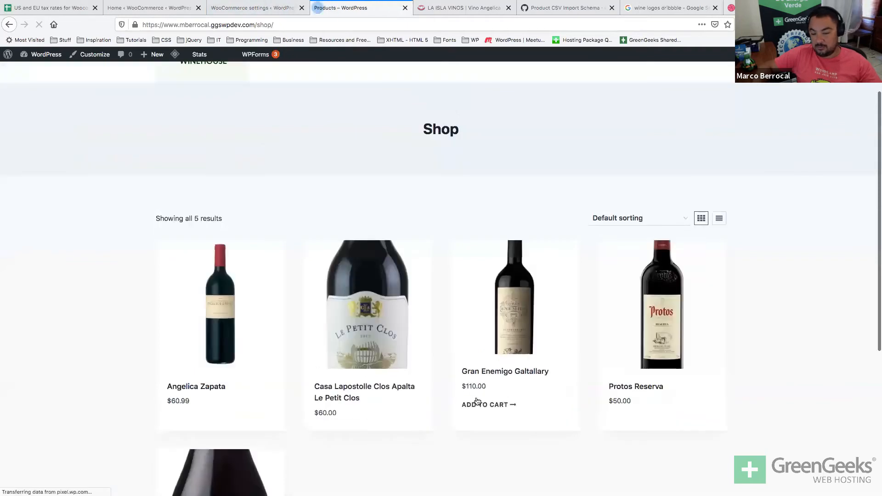
click(481, 427)
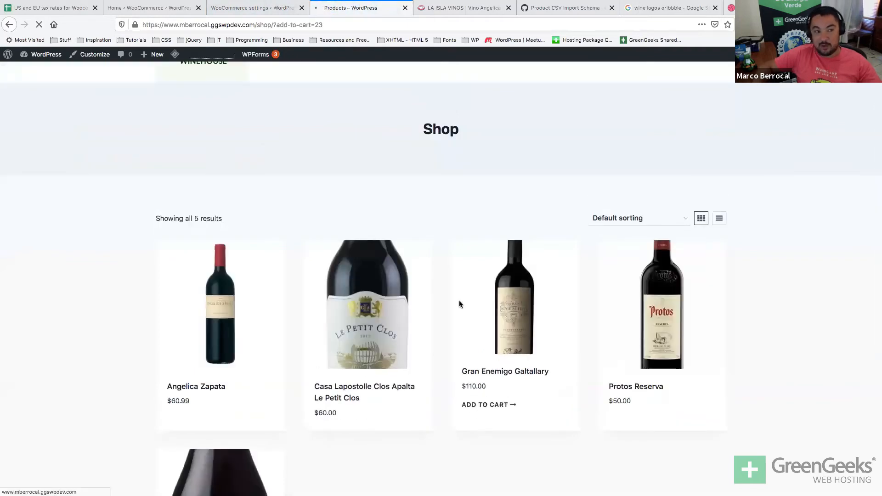
drag(190, 299, 393, 294)
Re-enable AJAX add-to-cart buttons on archives in the product settings.
click(208, 131)
click(246, 10)
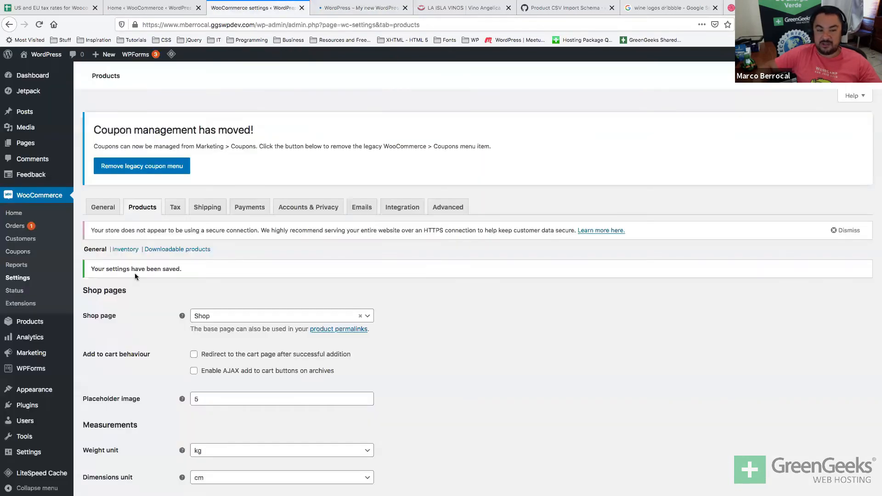
click(194, 372)
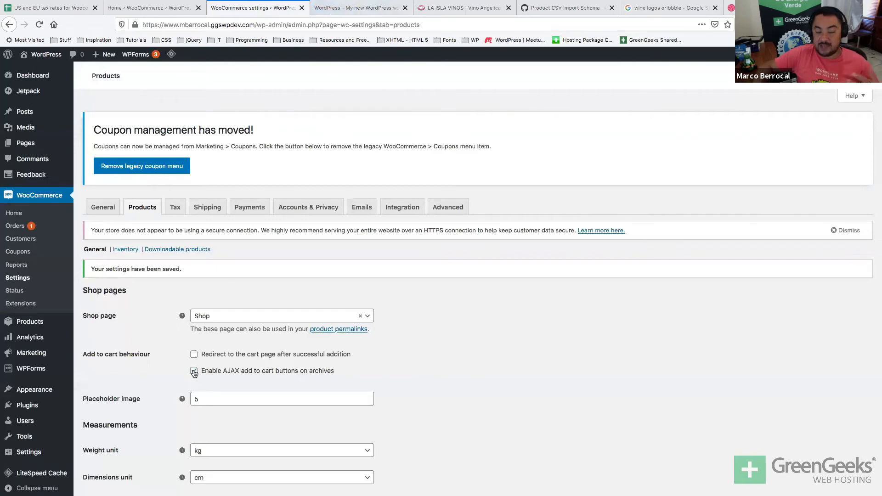
Note the placeholder image value 5 and open the Media Library in a new tab.
scroll(268, 397, down, 1)
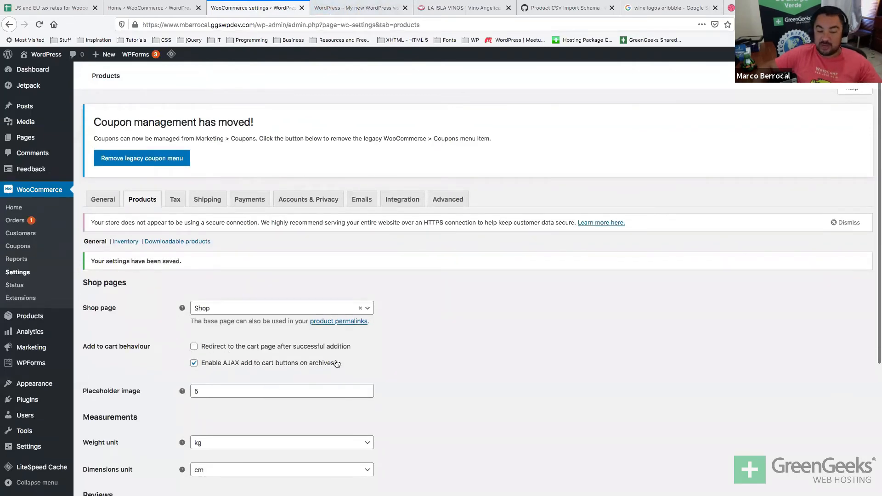
scroll(431, 402, down, 1)
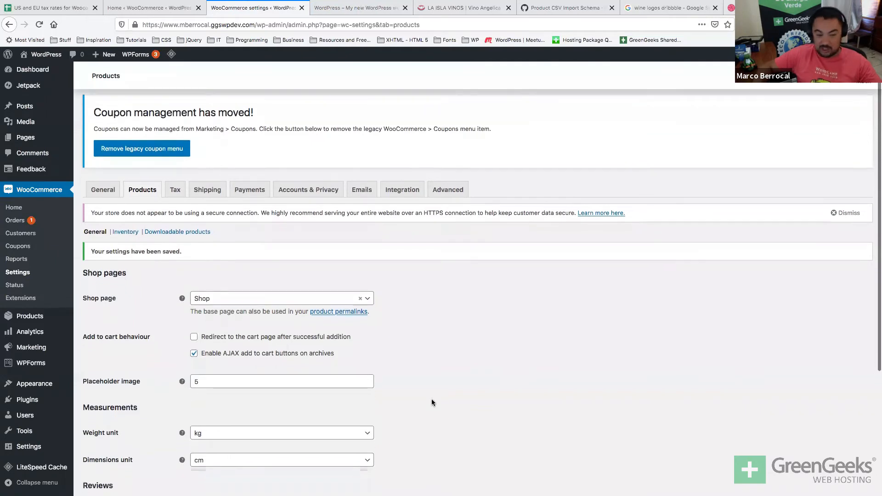
scroll(431, 399, down, 2)
double_click(300, 352)
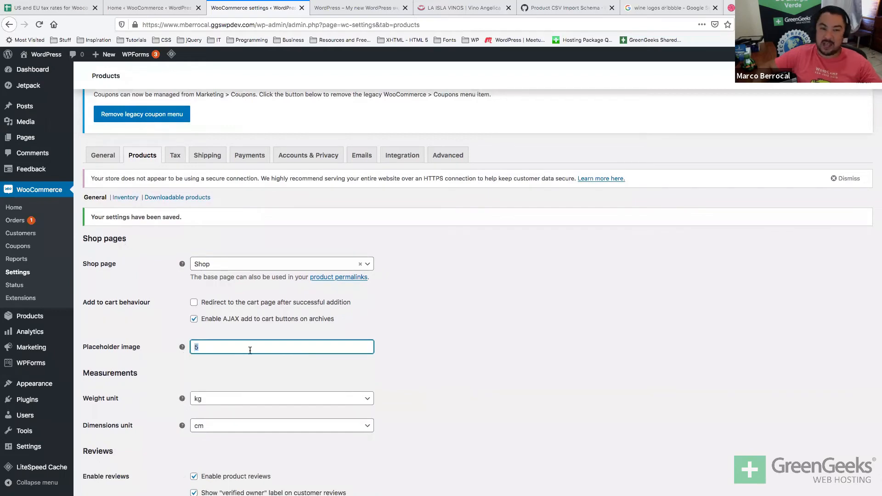
click(369, 7)
click(253, 8)
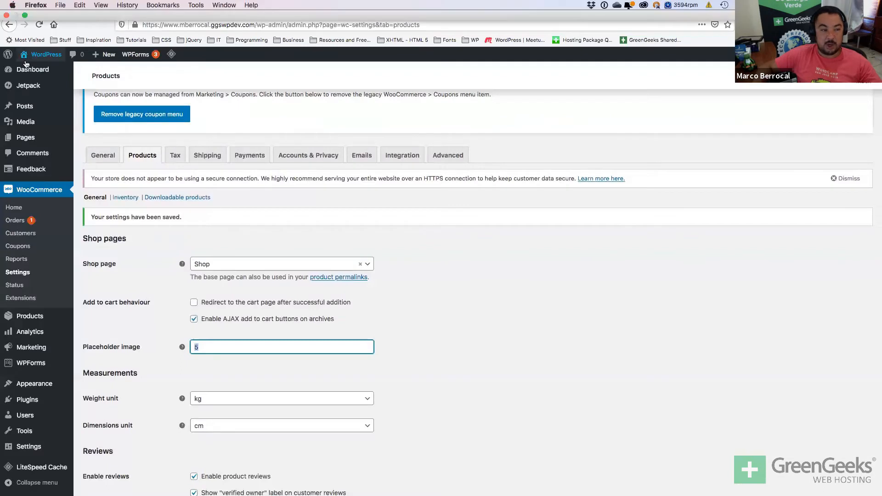
super+click(24, 124)
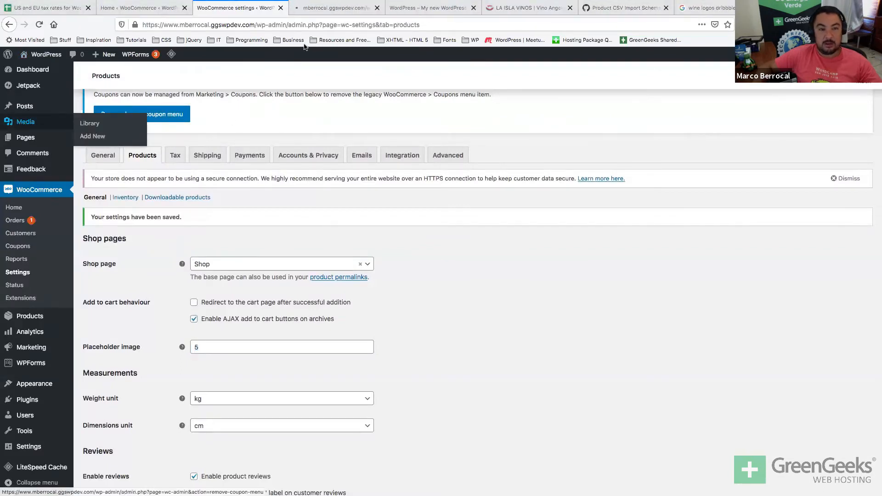
Open the woocommerce-placeholder image details, confirming item ID 5 matches the placeholder setting.
click(335, 8)
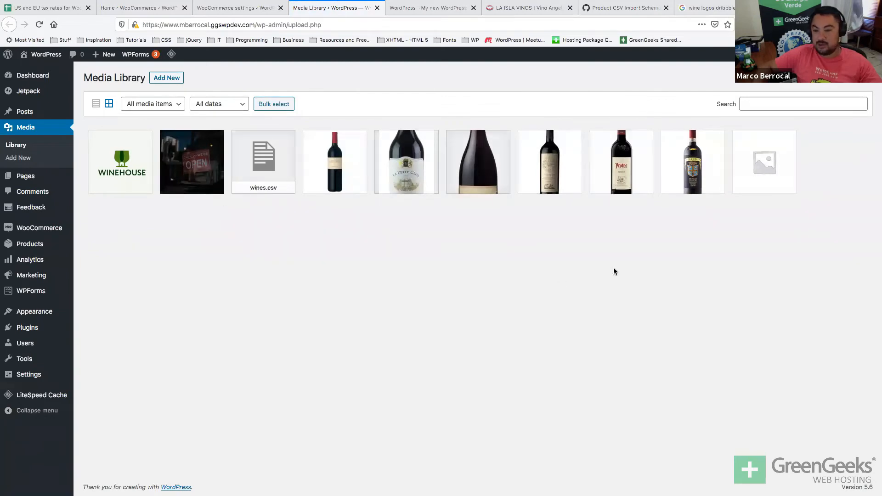
click(773, 183)
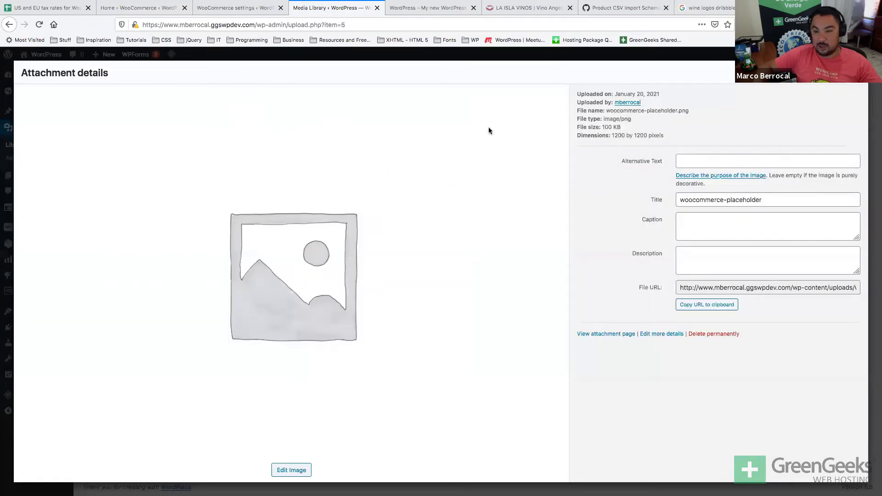
drag(324, 25, 346, 28)
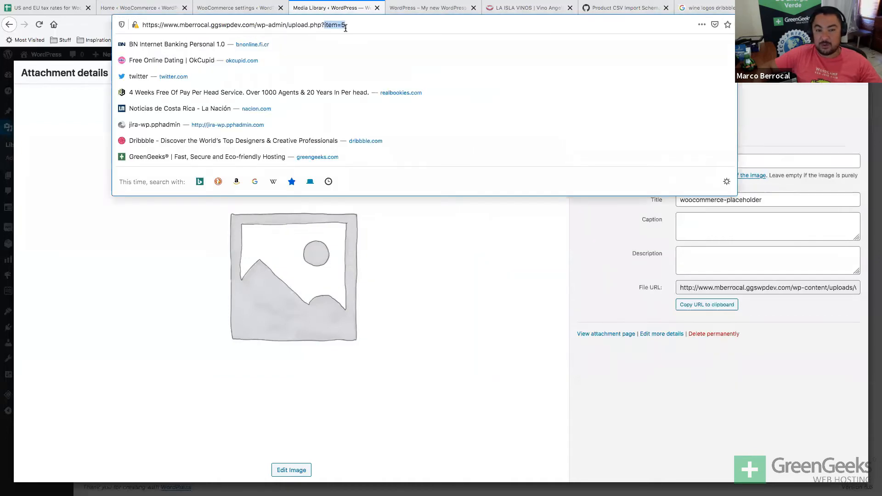
click(237, 8)
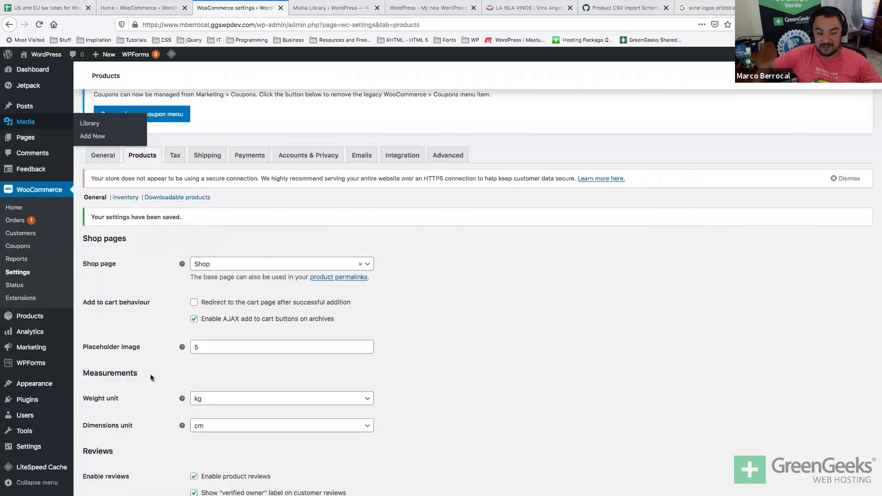
click(205, 349)
click(336, 8)
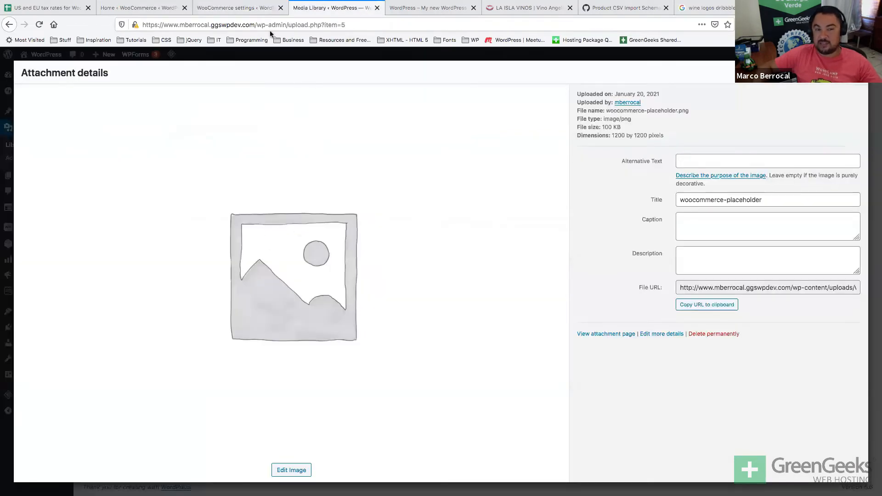
click(248, 9)
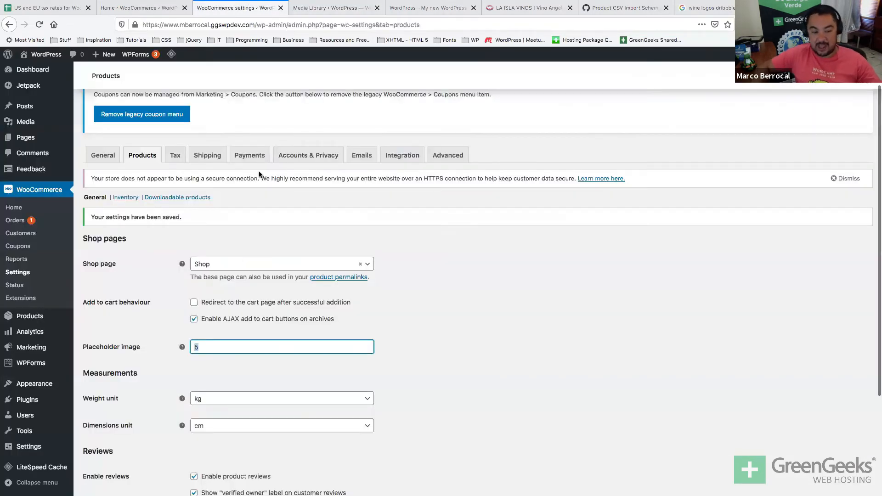
scroll(258, 174, down, 2)
Follow the Inventory link from product settings, triggering the leave-page prompt.
click(276, 312)
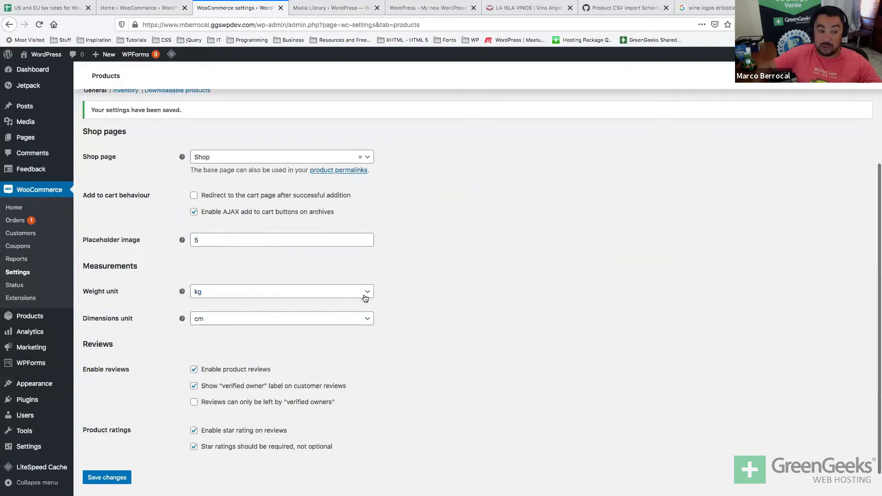
scroll(439, 324, down, 1)
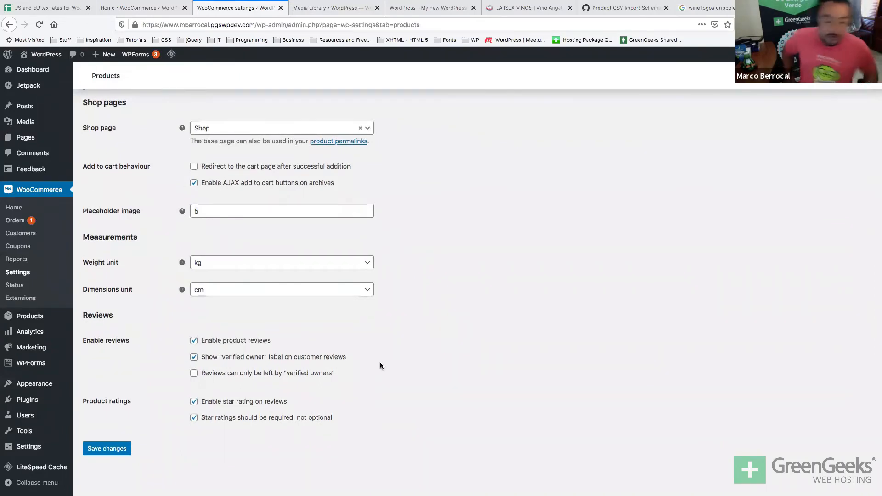
scroll(380, 365, down, 1)
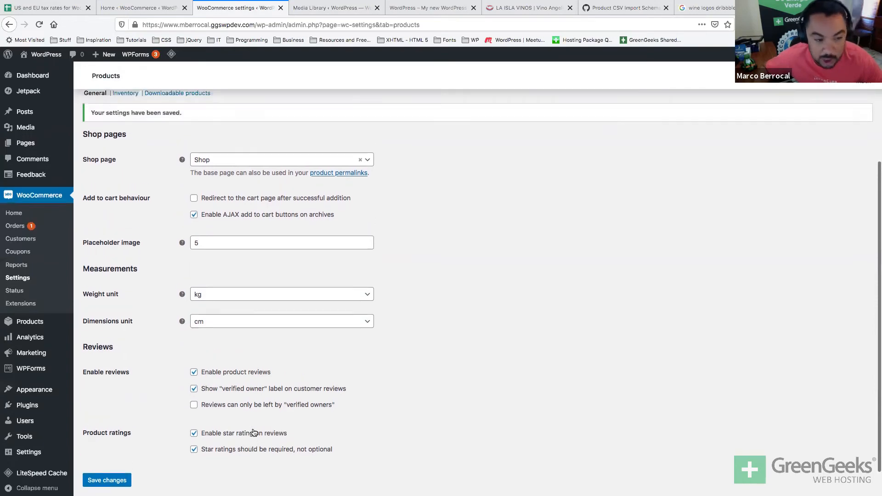
click(124, 222)
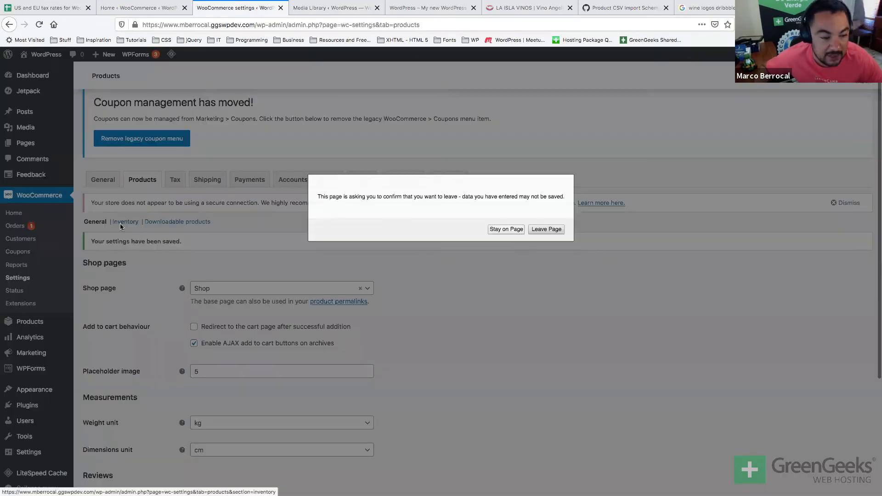
Confirm leaving and review the Inventory hold stock setting of 60 minutes.
click(540, 229)
scroll(539, 230, down, 5)
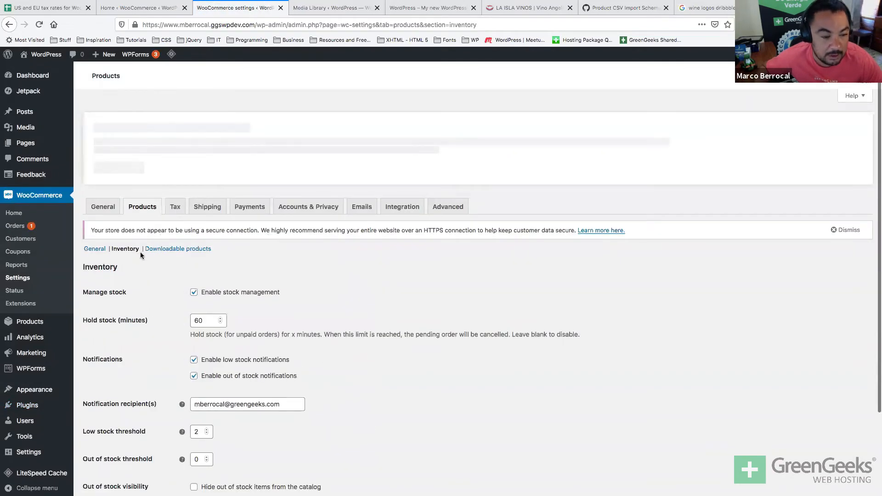
scroll(141, 256, down, 2)
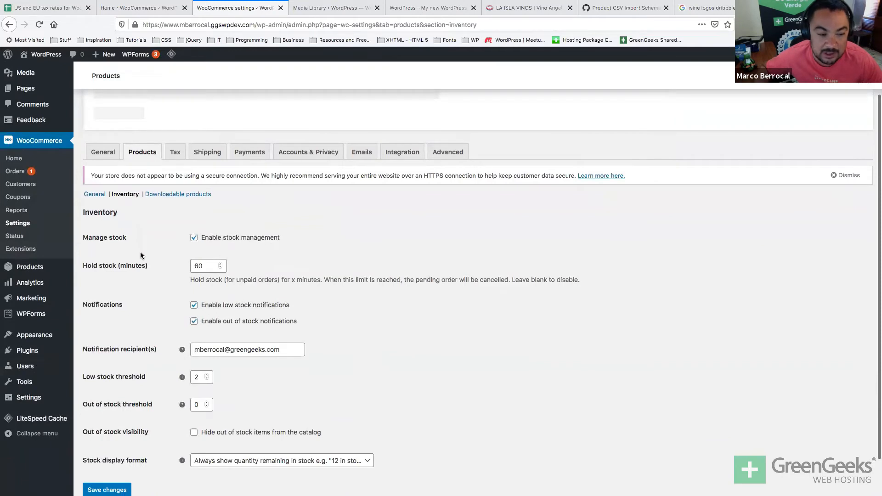
scroll(141, 255, down, 1)
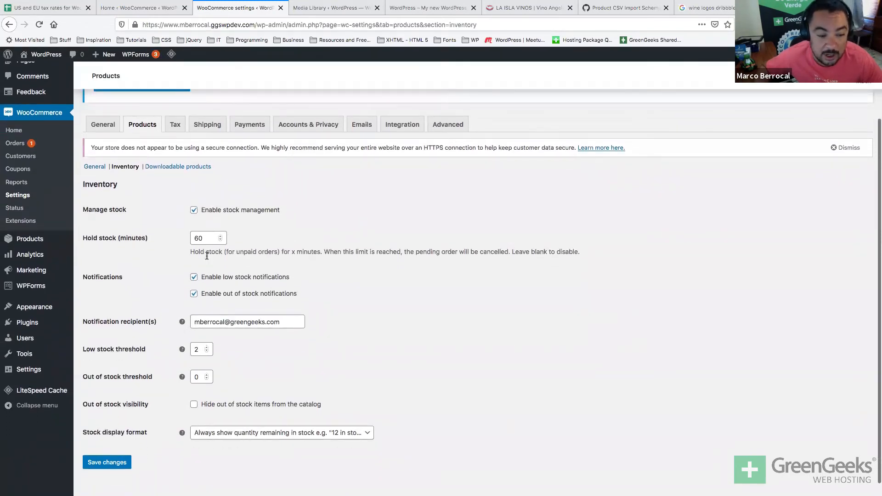
triple_click(207, 253)
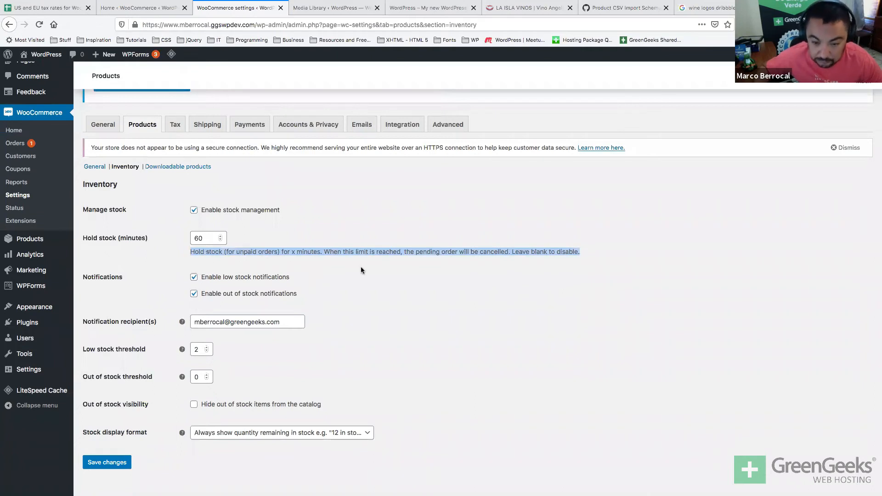
triple_click(215, 253)
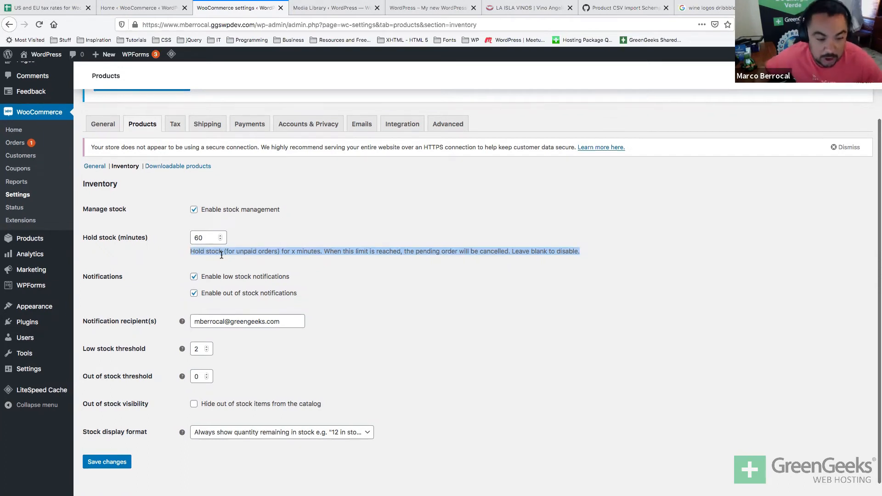
Review the notification recipient address and the low stock threshold of 2.
scroll(217, 268, down, 1)
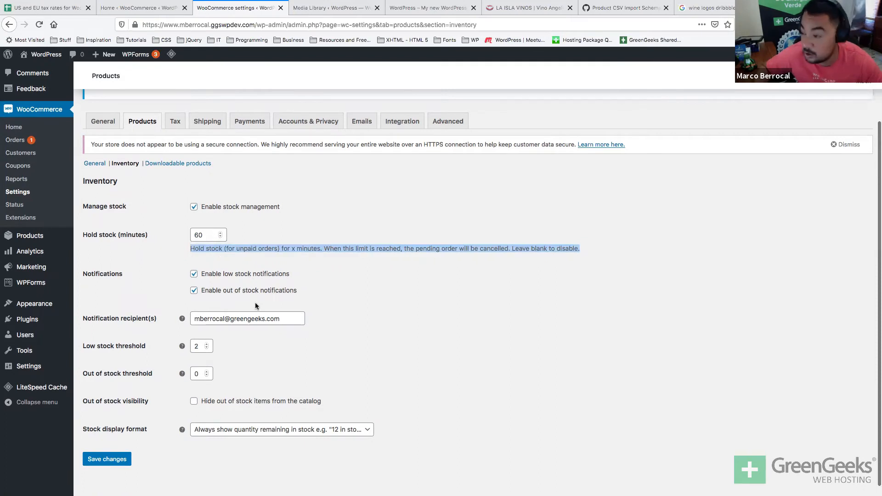
scroll(254, 303, down, 1)
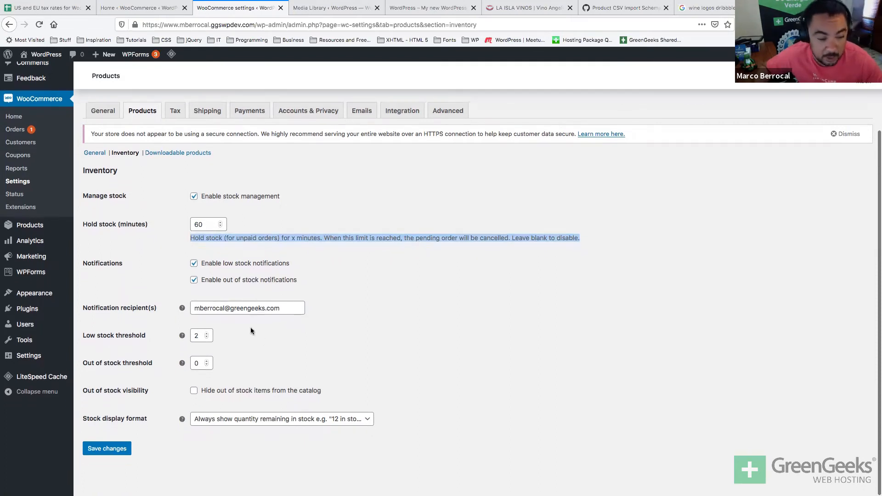
triple_click(255, 308)
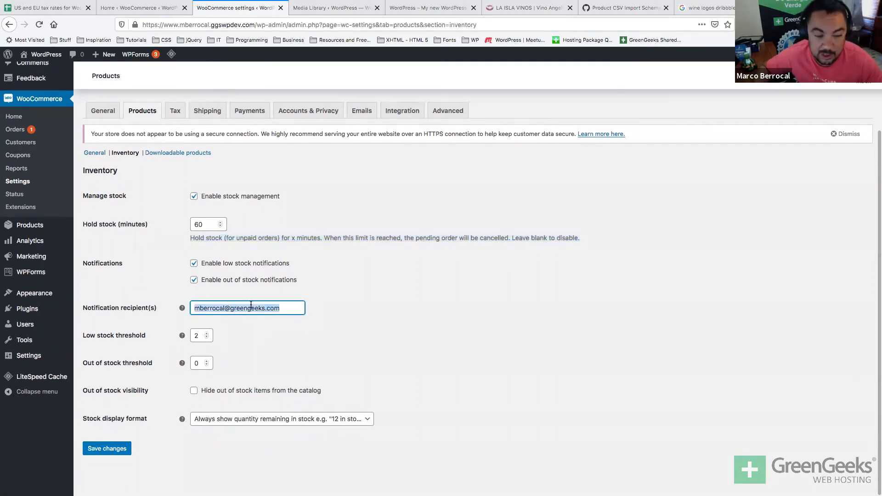
click(328, 334)
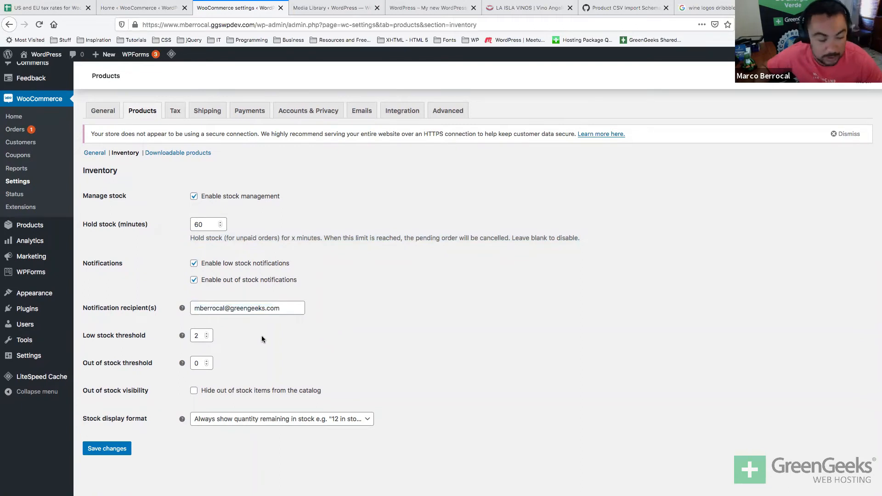
double_click(197, 335)
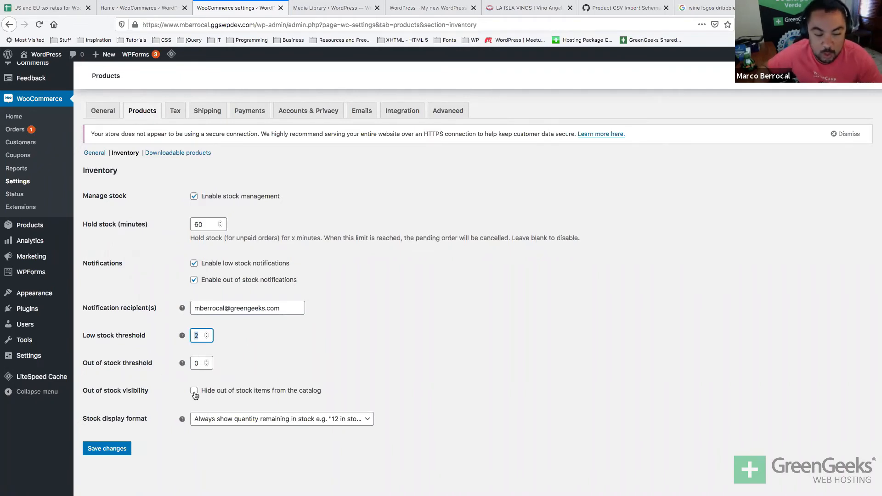
scroll(195, 396, down, 1)
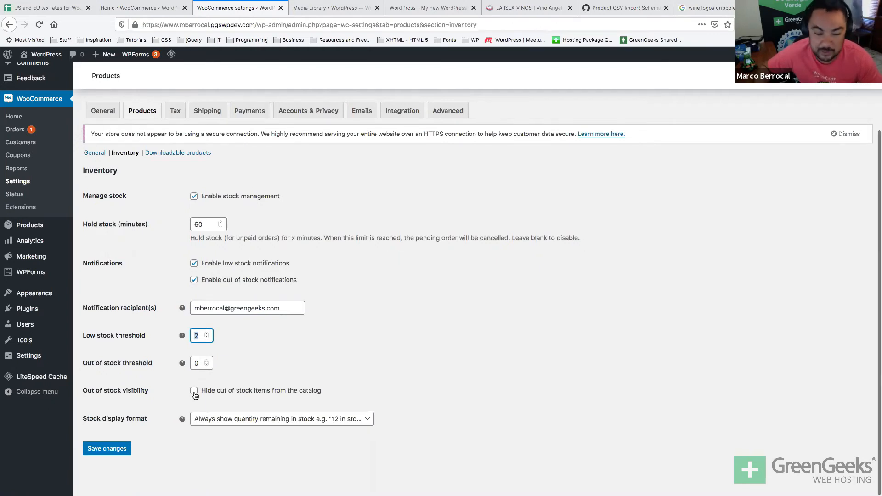
Check the stock display format choices unchanged, visit Tax, then return to Inventory.
click(213, 421)
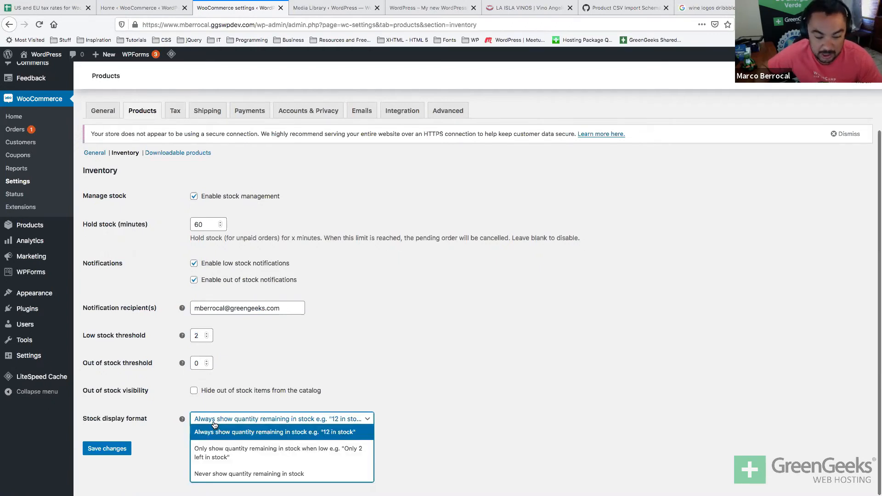
click(553, 341)
scroll(459, 330, up, 3)
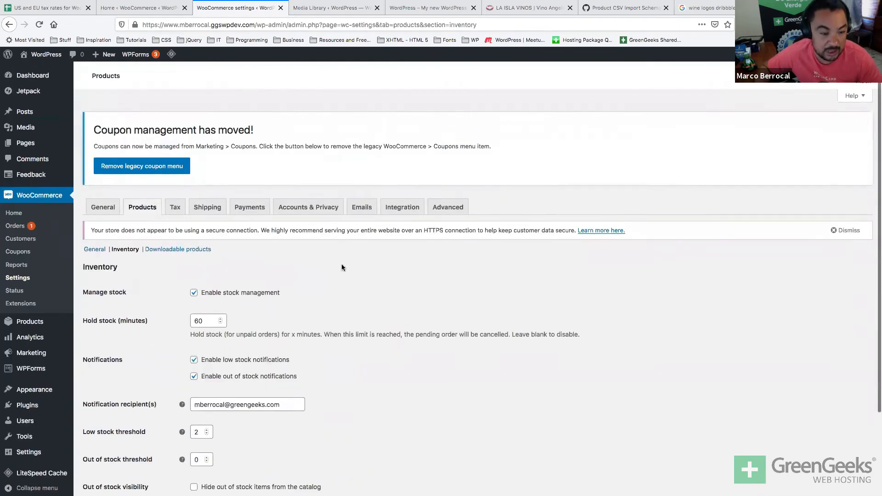
click(175, 207)
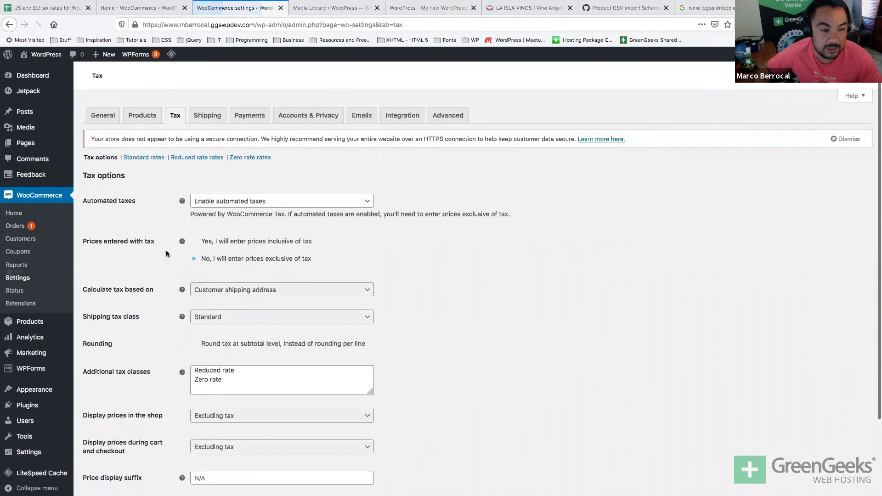
key(alt+Left)
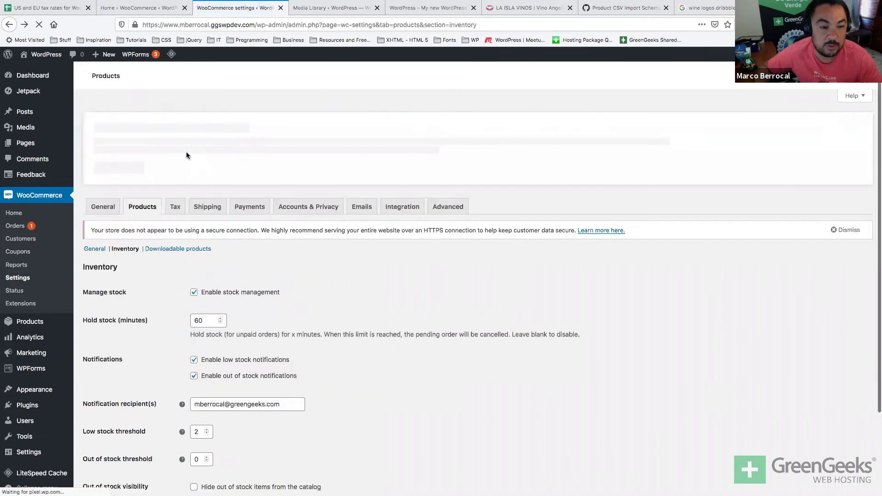
Review Downloadable products settings, keeping Force downloads and the access restriction options unchanged.
click(177, 156)
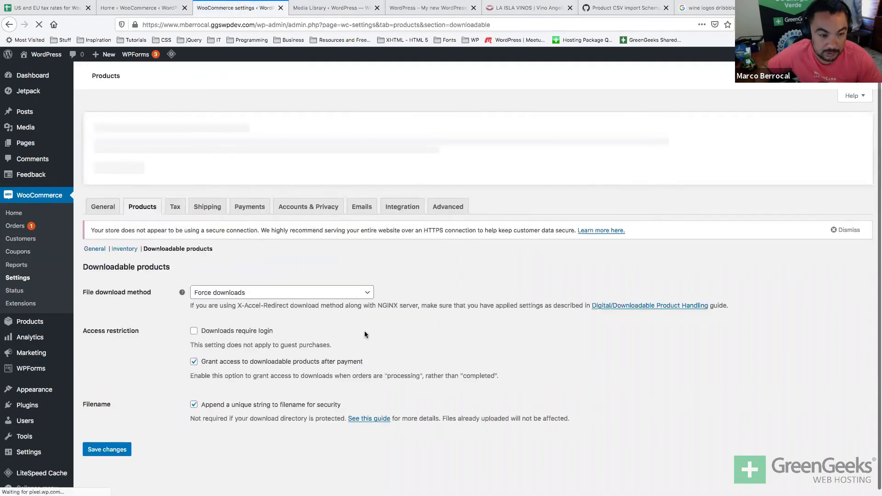
click(334, 295)
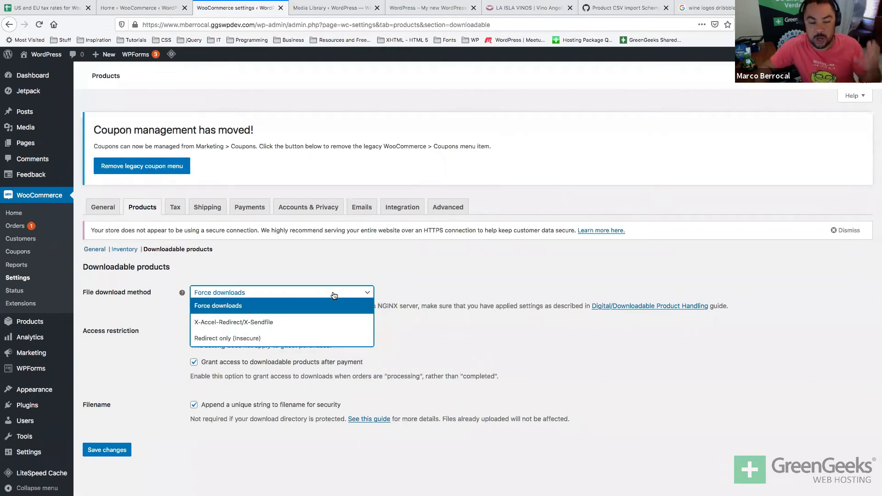
drag(334, 298, 464, 362)
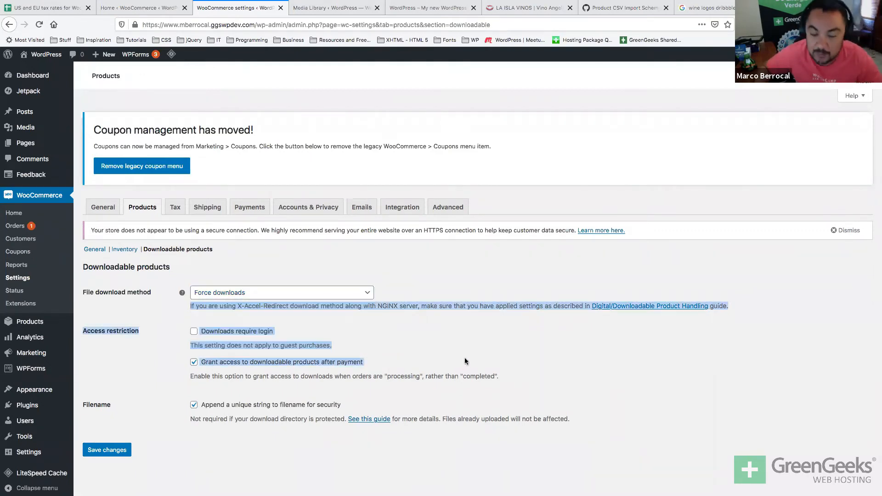
click(462, 302)
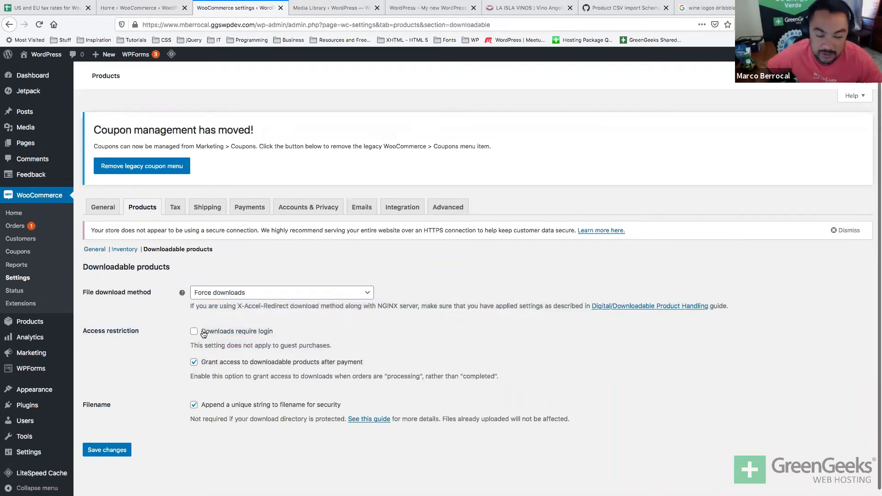
scroll(204, 333, down, 1)
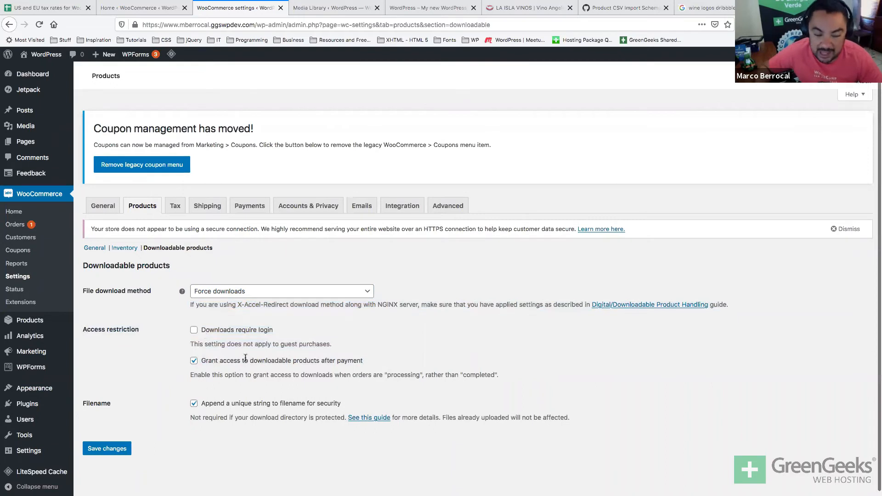
drag(318, 364, 333, 363)
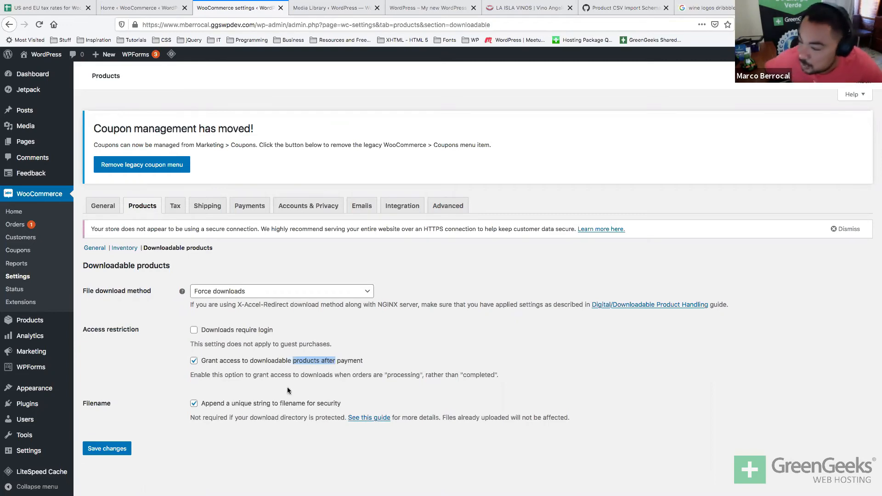
click(263, 268)
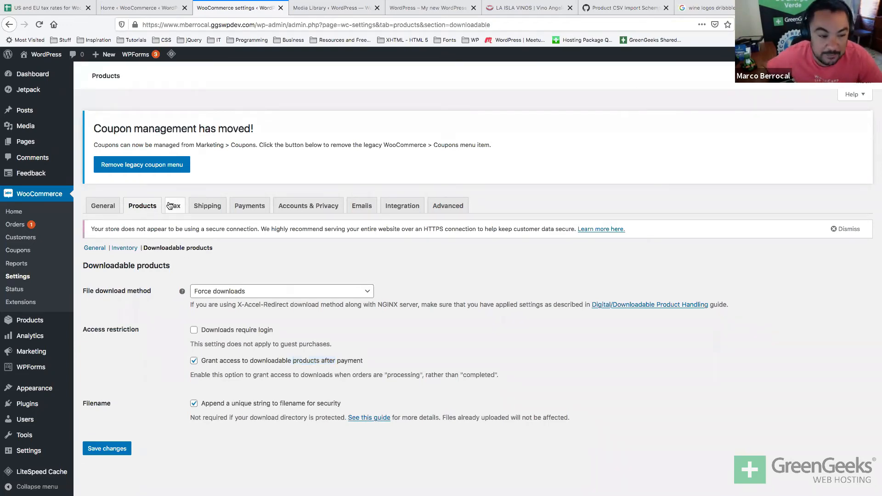
click(174, 206)
Confirm leaving for Tax options and keep automated taxes enabled after briefly disabling them.
click(546, 229)
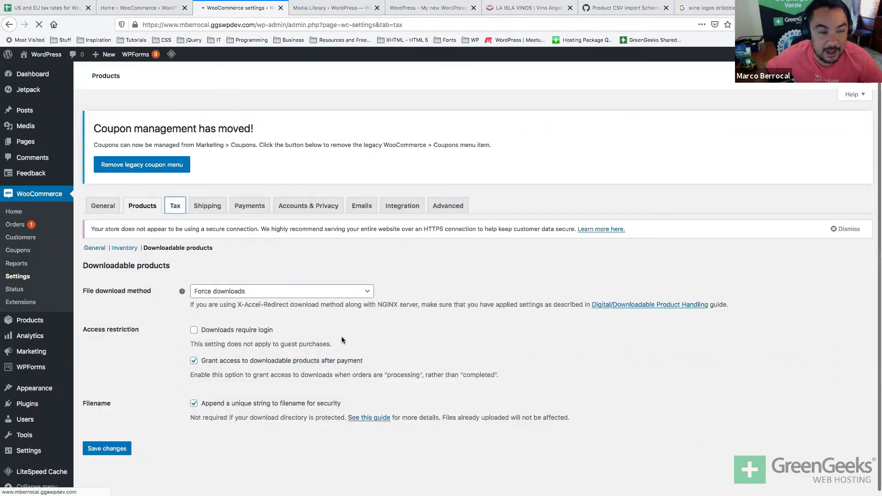
scroll(342, 340, down, 2)
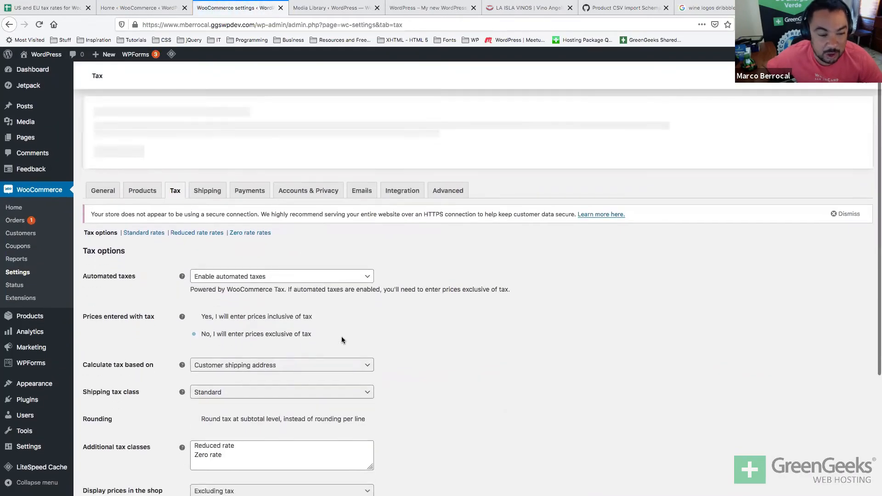
click(295, 229)
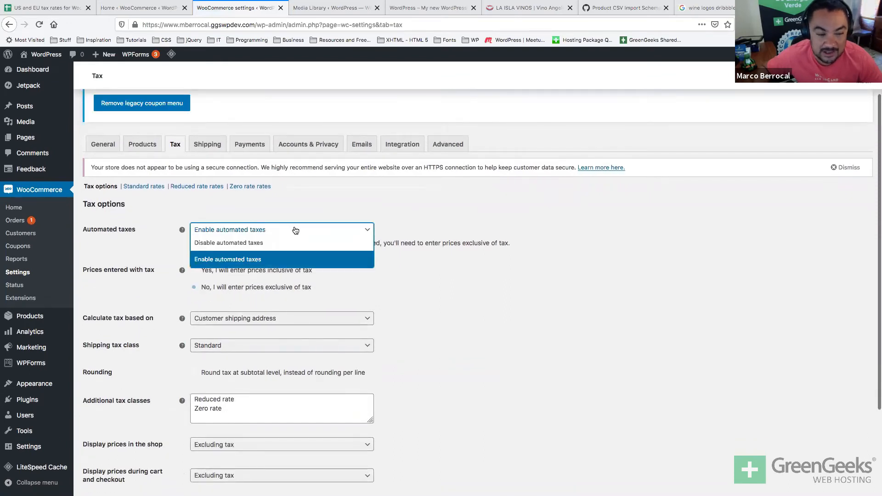
click(212, 253)
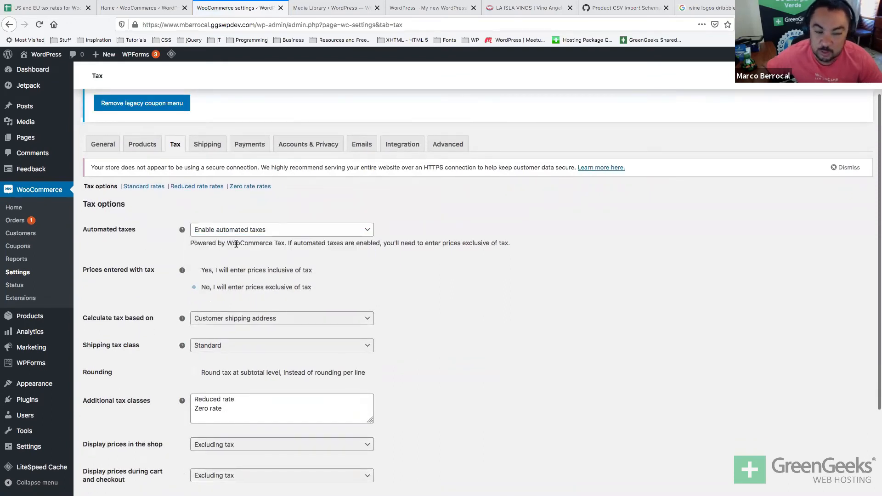
double_click(235, 244)
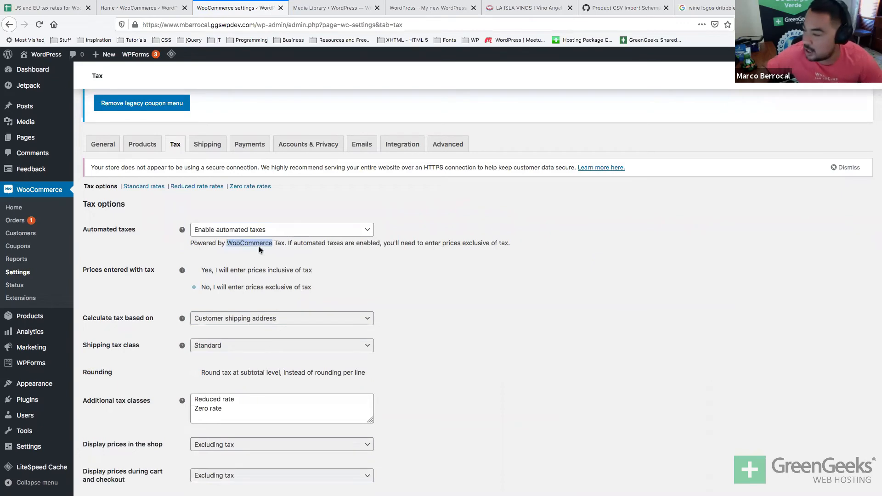
click(307, 237)
click(306, 236)
click(306, 237)
click(300, 236)
click(300, 238)
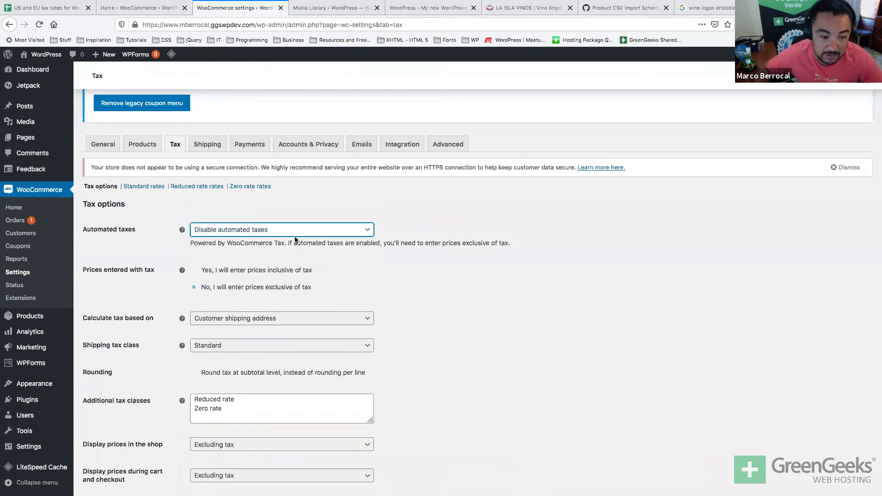
click(300, 235)
click(279, 258)
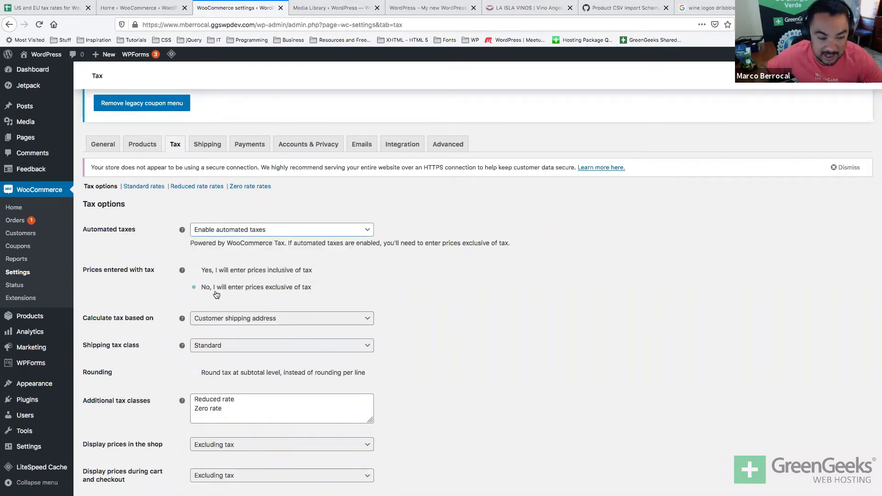
Scroll through the remaining tax options and head to Standard rates, prompting a leave-page warning.
scroll(197, 269, down, 2)
scroll(196, 269, down, 4)
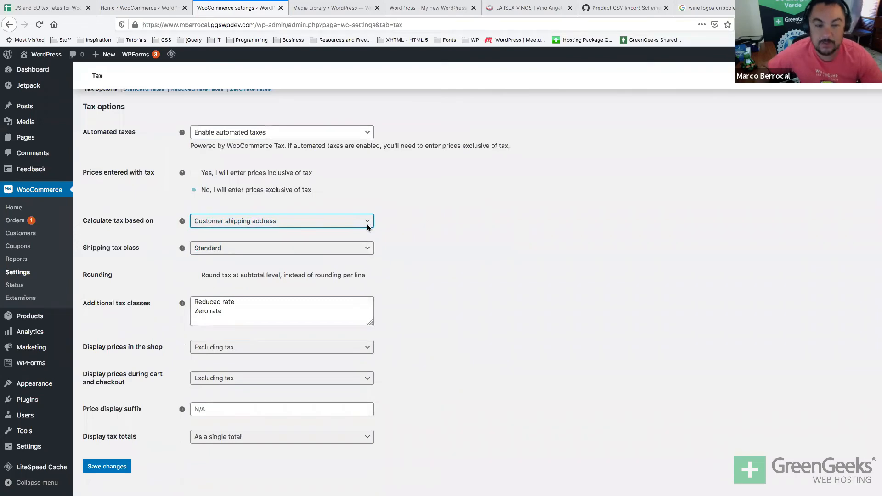
scroll(367, 227, up, 6)
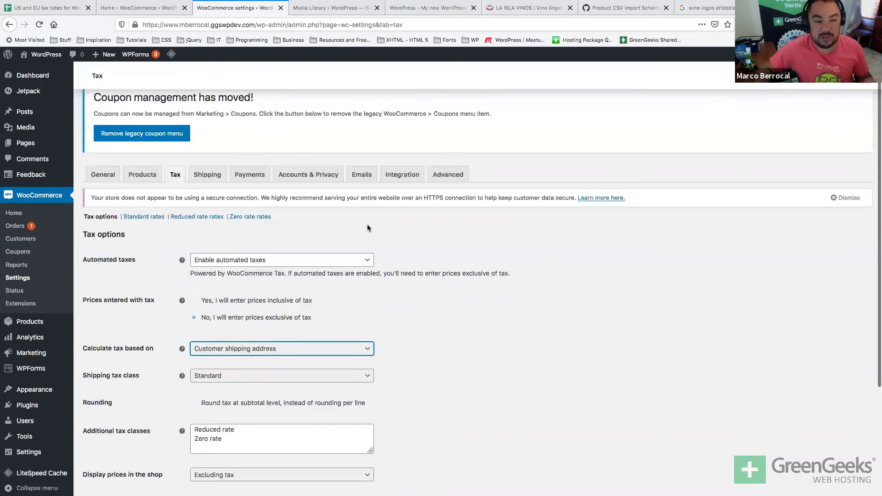
scroll(367, 228, down, 7)
scroll(326, 249, up, 8)
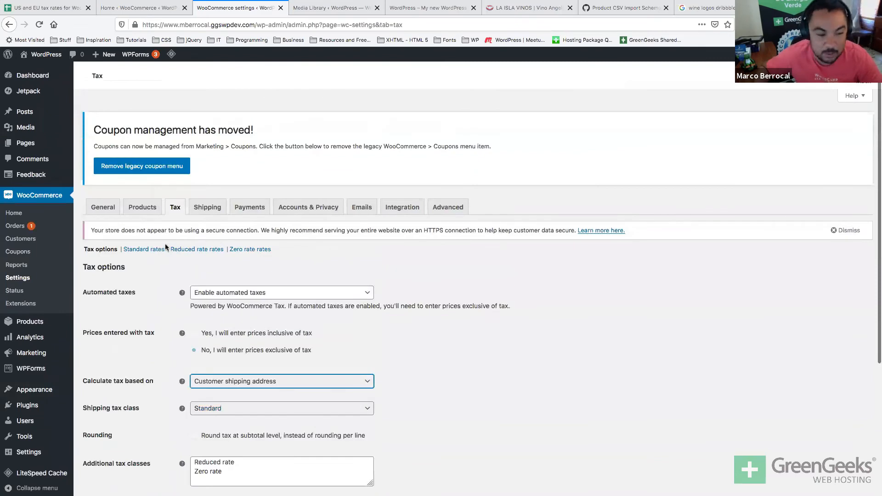
click(147, 249)
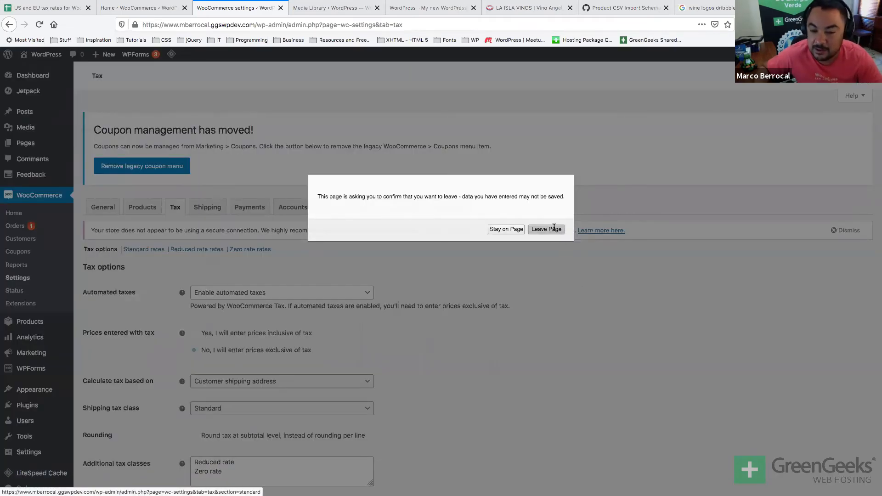
Review the Standard and Reduced rate tax tables, then go to the Shipping zones list.
click(551, 229)
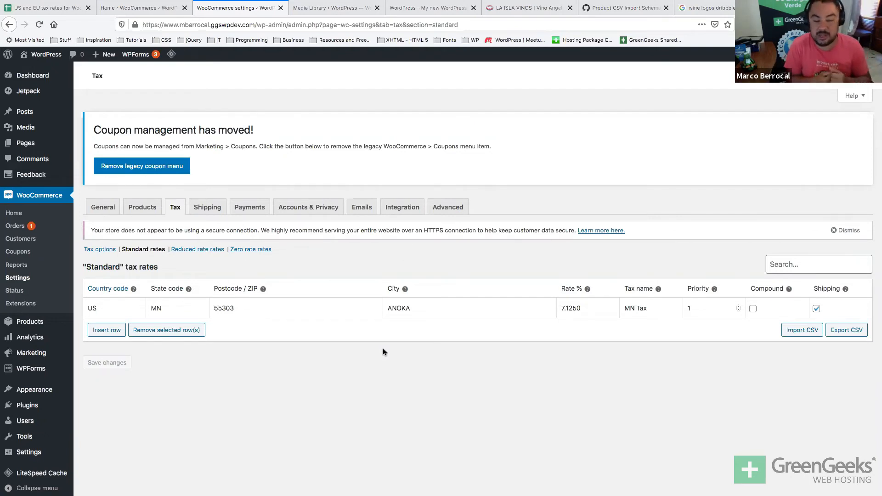
click(197, 250)
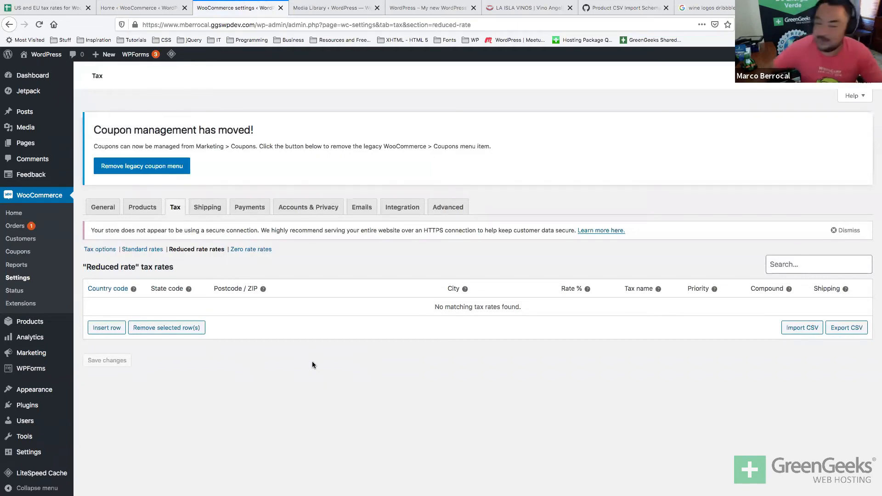
click(218, 213)
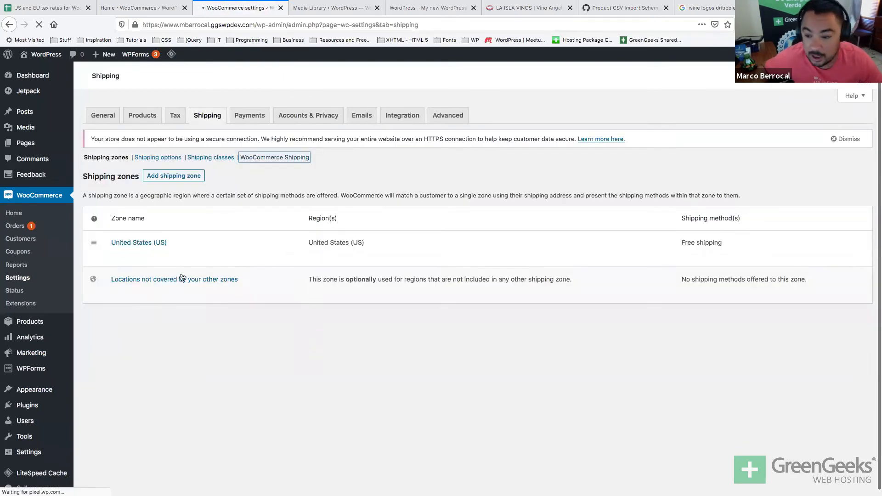
click(117, 255)
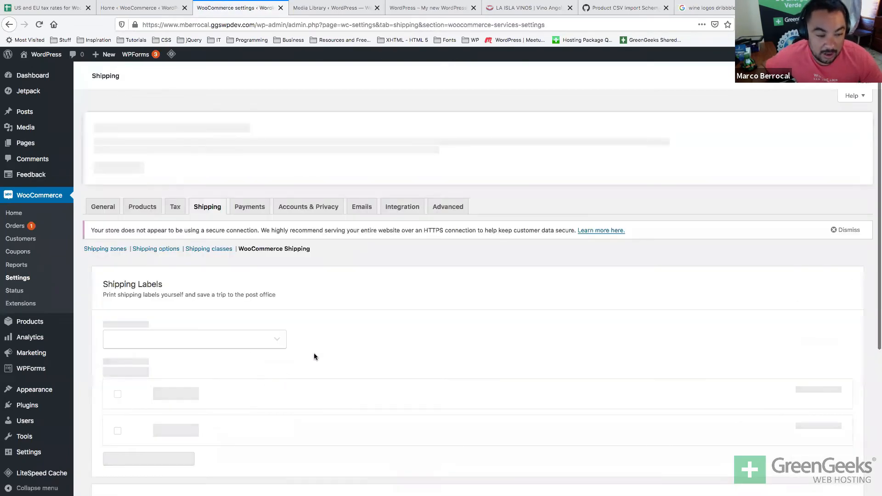
scroll(315, 357, down, 5)
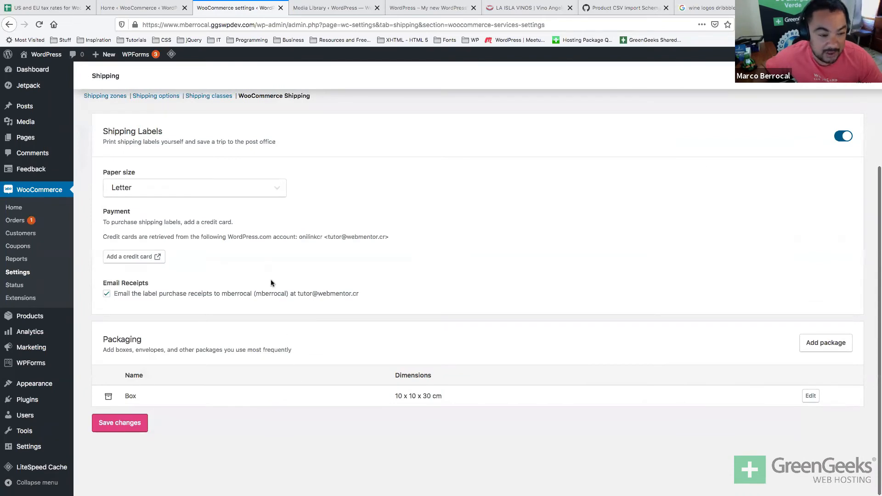
scroll(241, 266, up, 3)
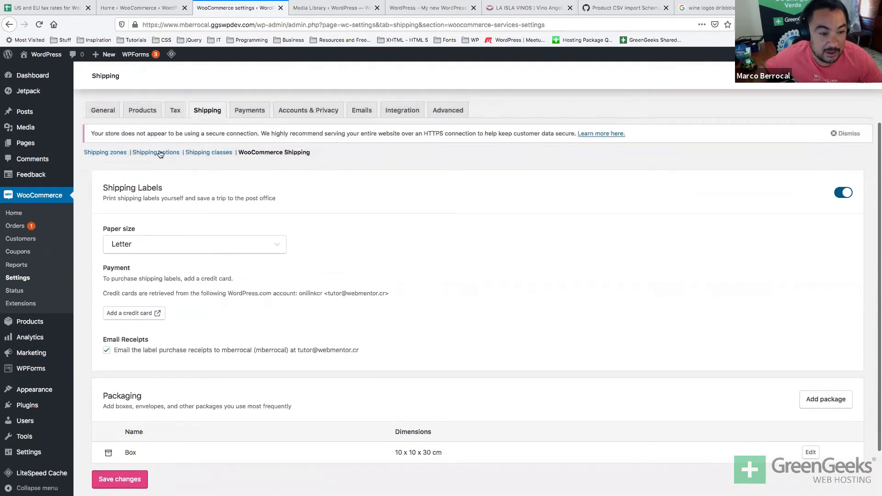
click(158, 153)
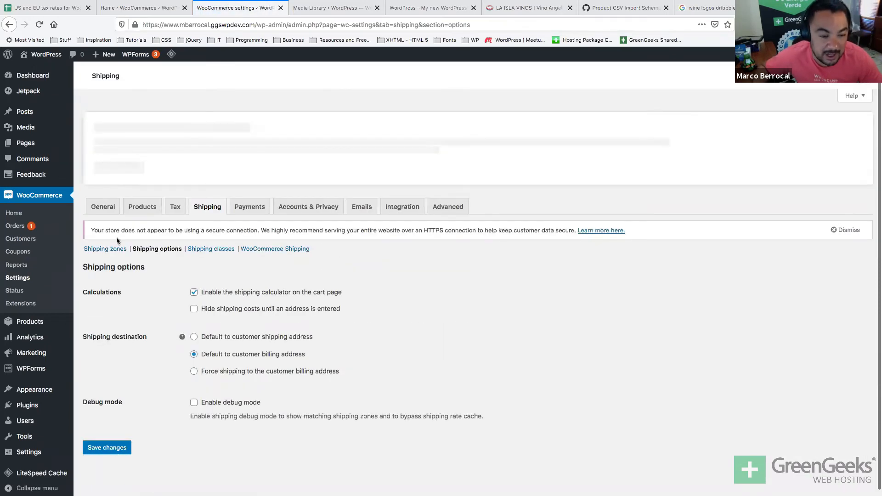
click(104, 248)
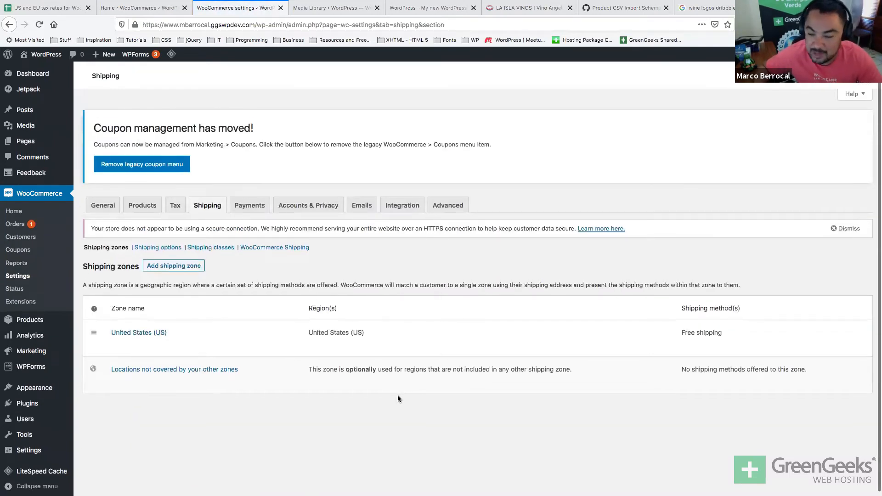
mouse_move(115, 339)
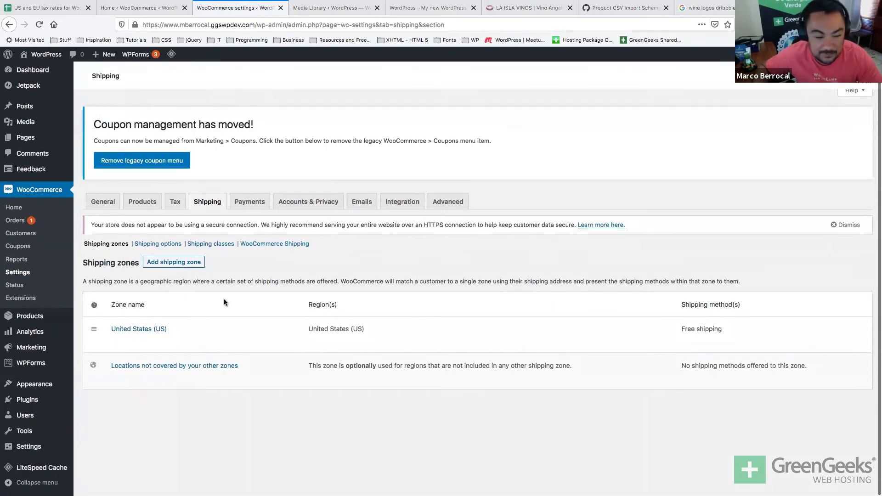
mouse_move(151, 377)
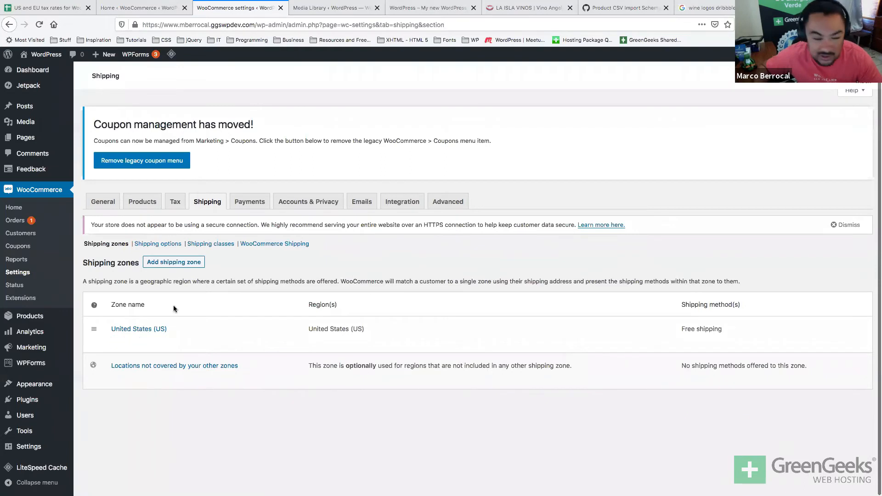
Create a new shipping zone named Flat Rate with region United States (US).
click(173, 261)
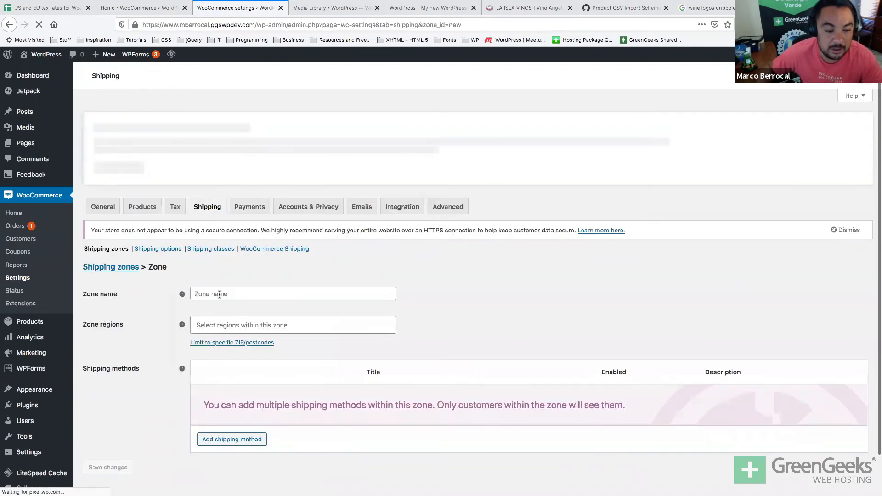
click(222, 293)
text(Flat R)
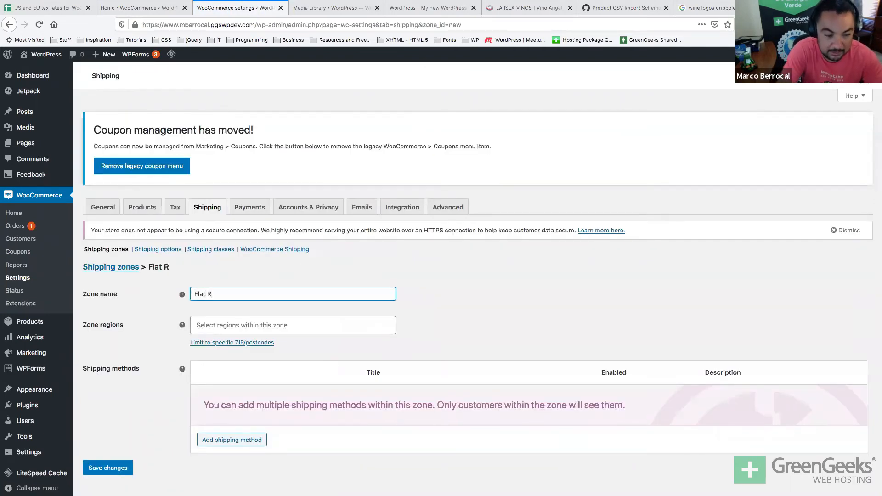
click(219, 325)
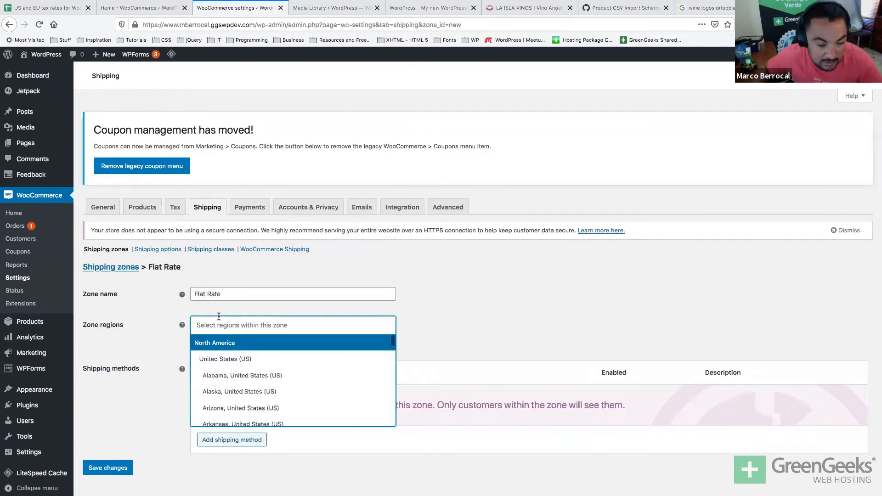
click(218, 359)
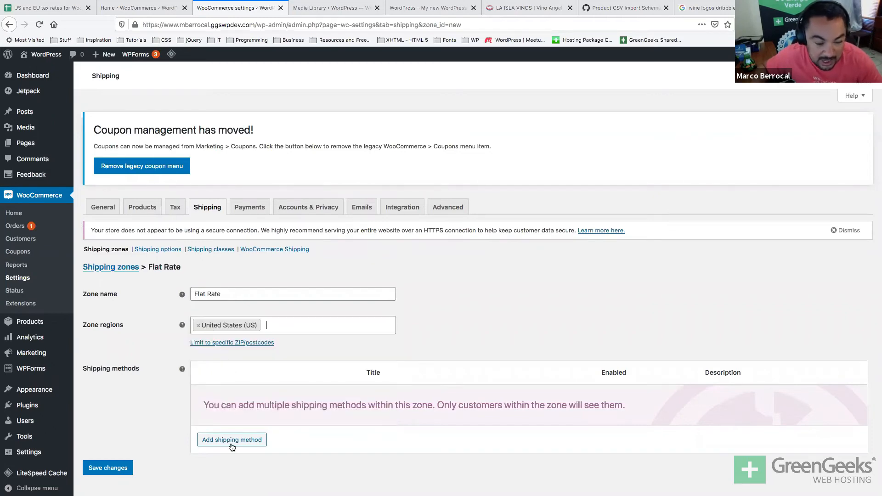
Add a Flat rate shipping method to the zone with a cost of 30.
click(231, 444)
click(416, 275)
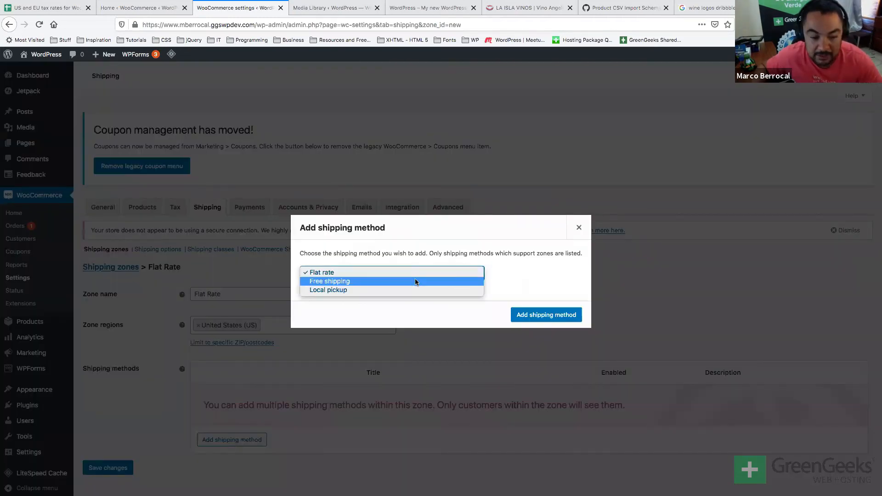
click(417, 273)
click(522, 315)
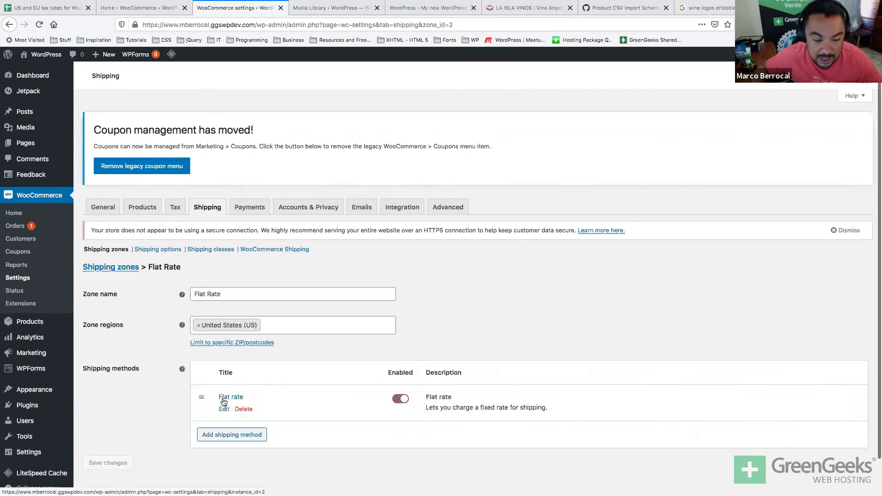
click(224, 402)
double_click(337, 300)
text(30)
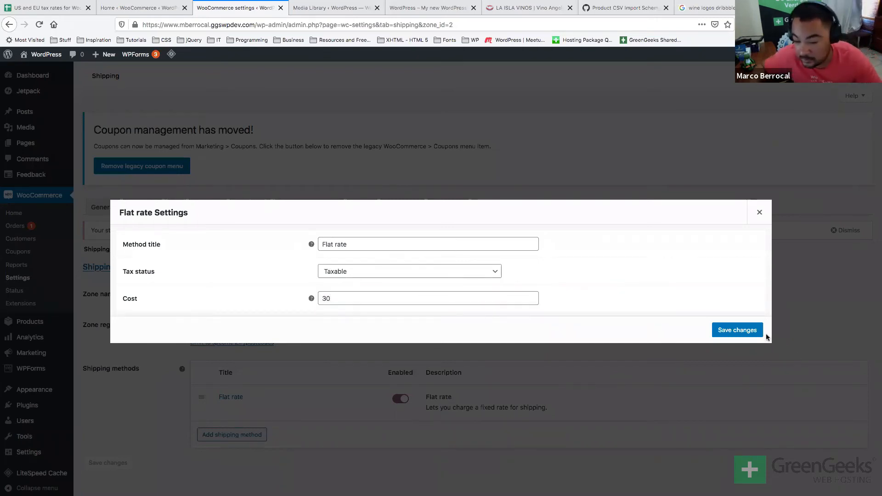
click(755, 331)
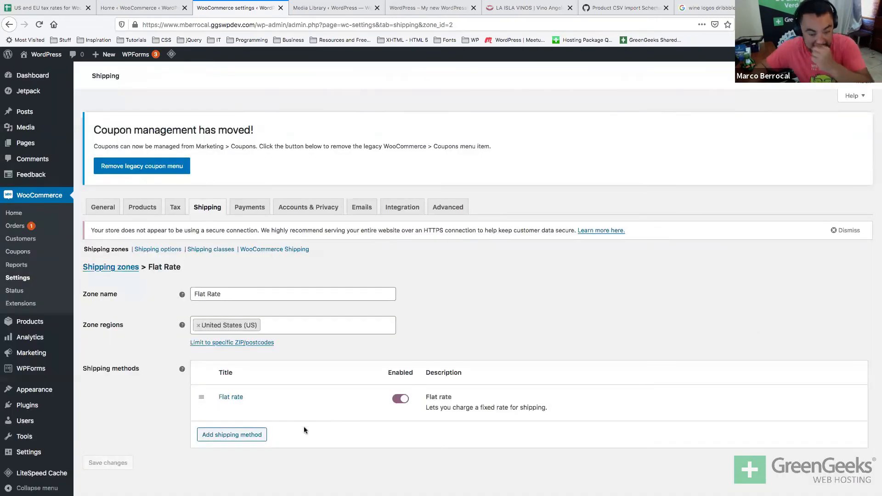
Leave the Flat Rate zone editor and return to the Shipping zones list.
scroll(138, 421, down, 2)
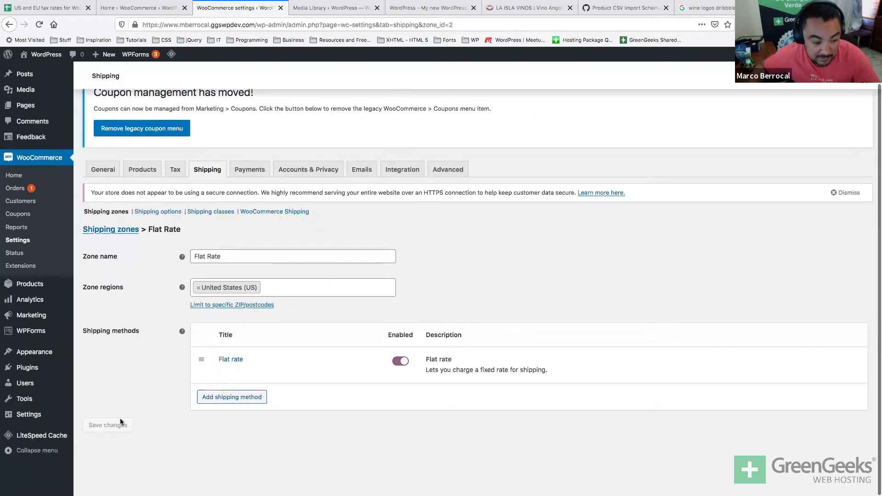
click(123, 231)
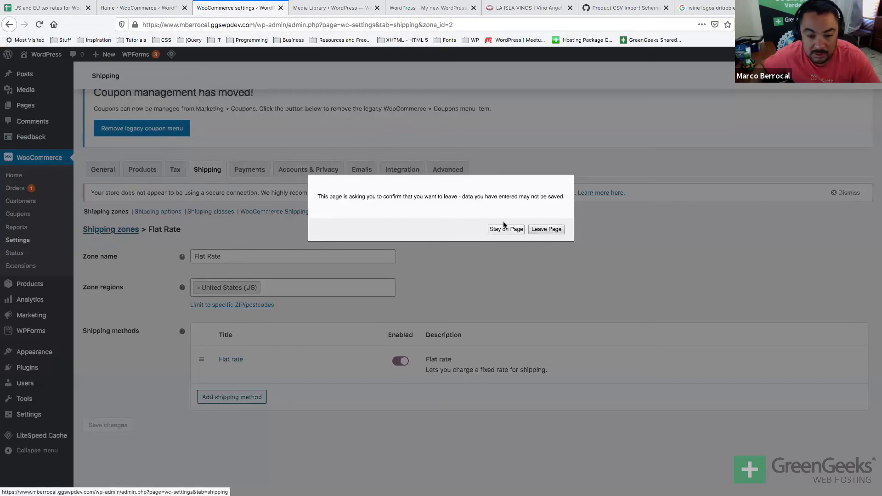
click(505, 228)
click(365, 256)
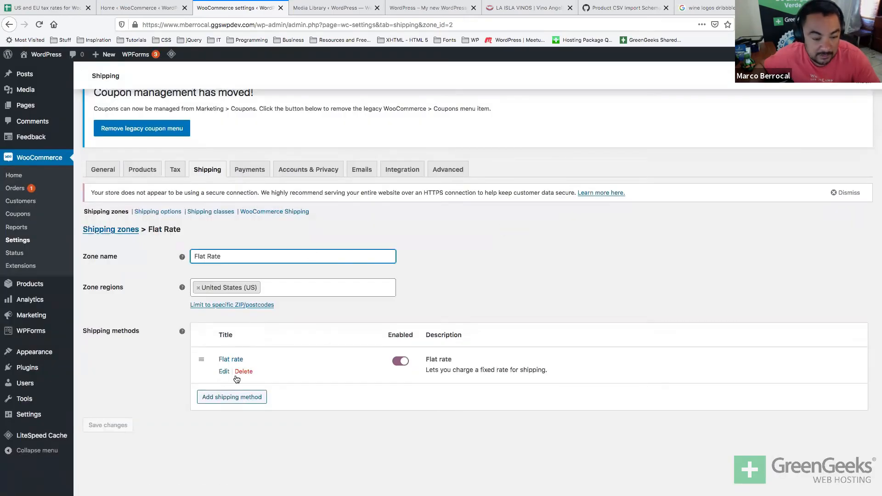
click(211, 398)
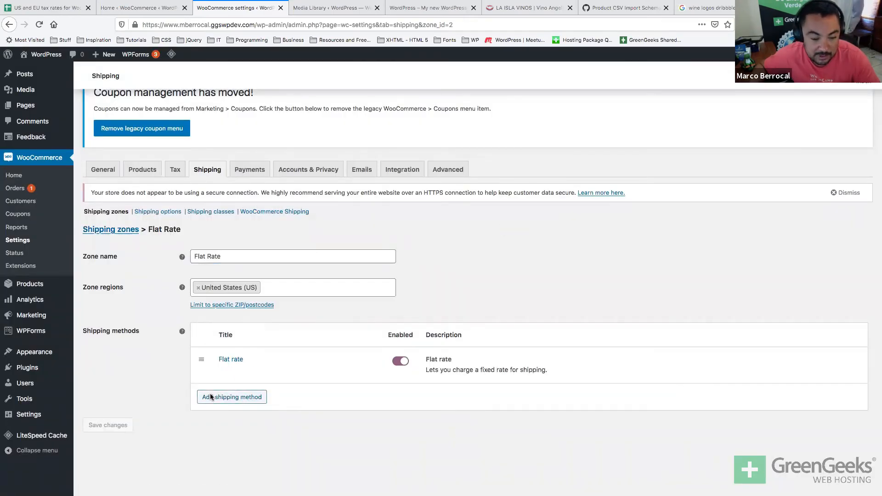
click(264, 331)
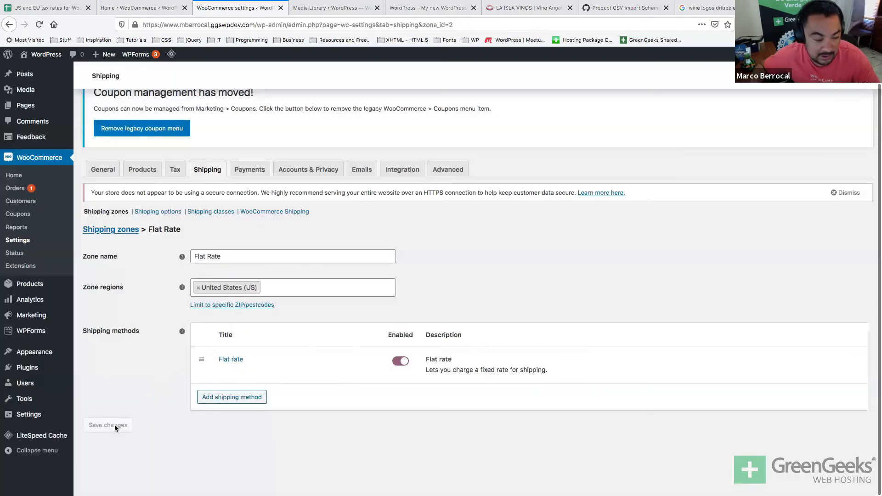
click(123, 230)
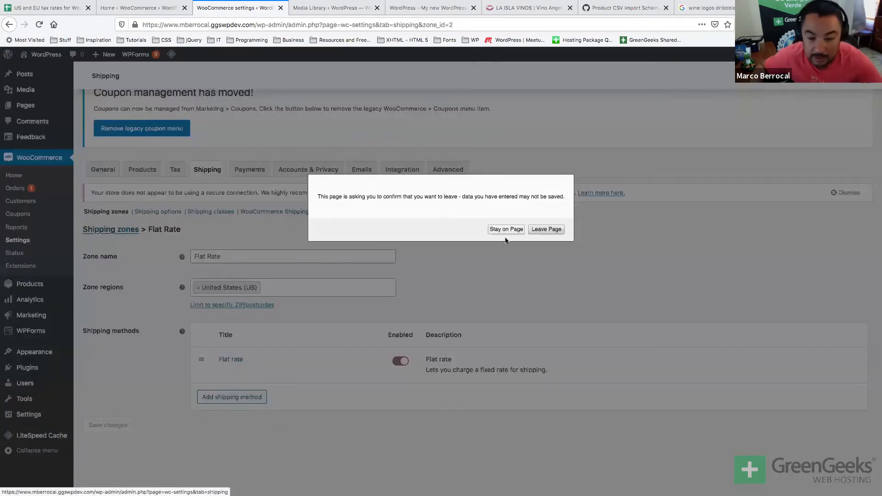
click(538, 231)
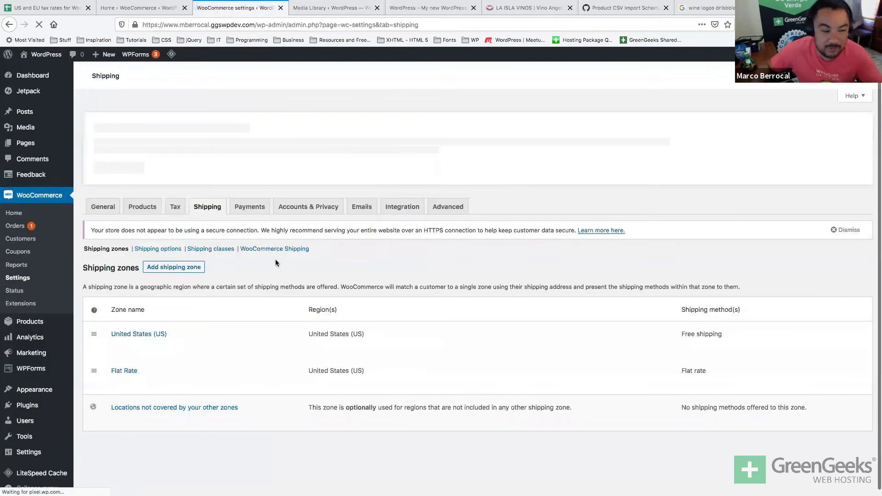
Add a Flat rate method costing 20 to the United States (US) zone.
mouse_move(213, 346)
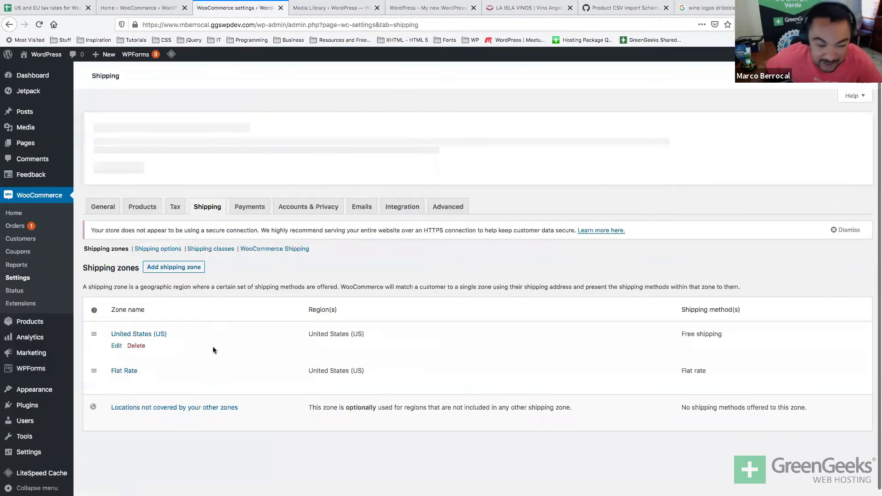
click(115, 348)
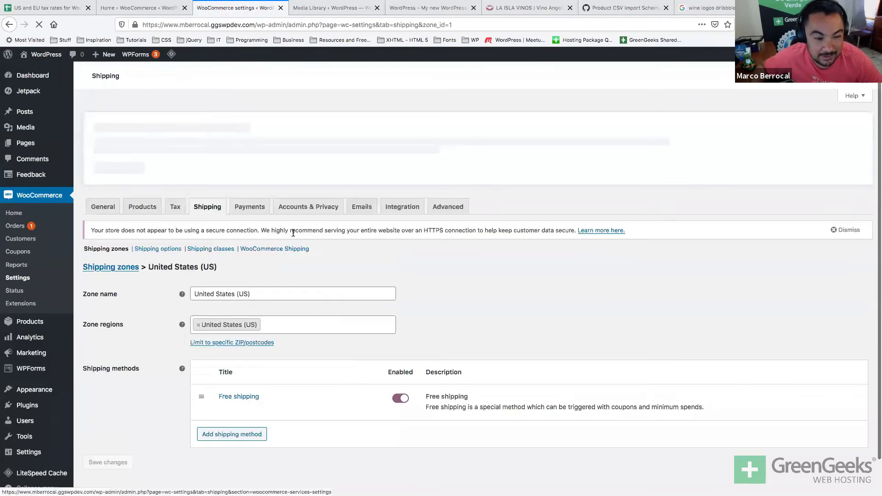
click(231, 435)
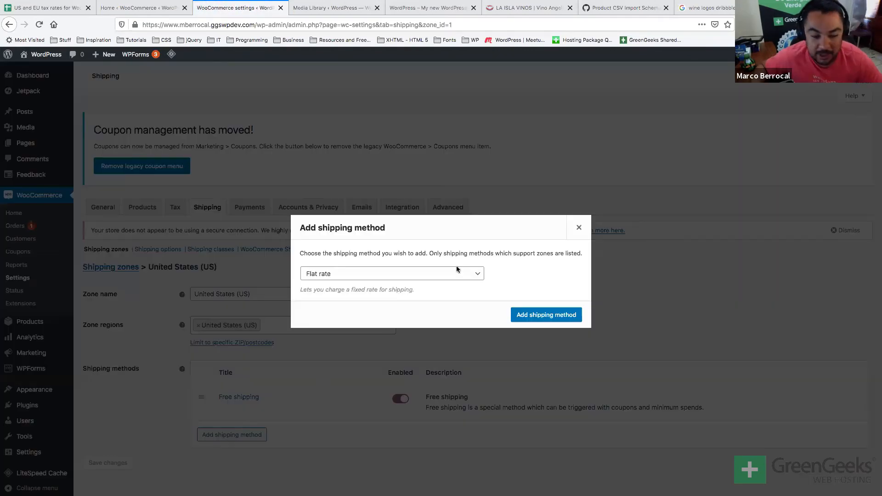
click(448, 274)
click(449, 272)
click(525, 317)
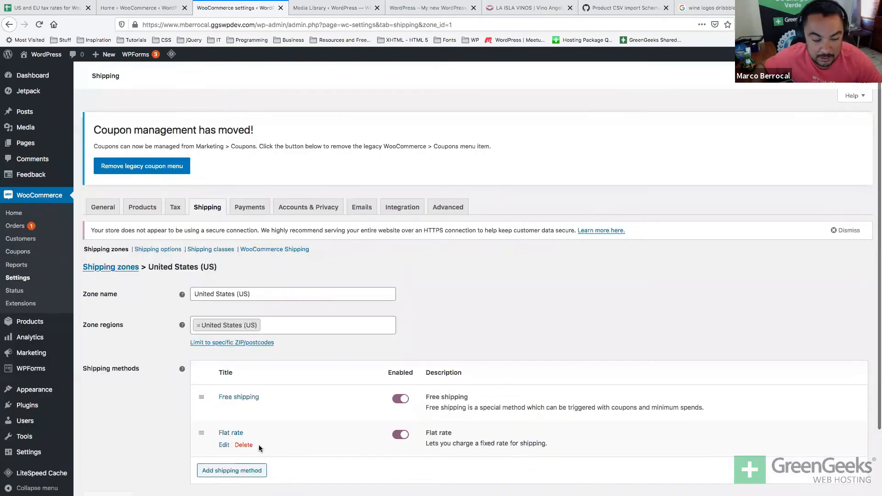
click(224, 445)
double_click(343, 300)
text(20)
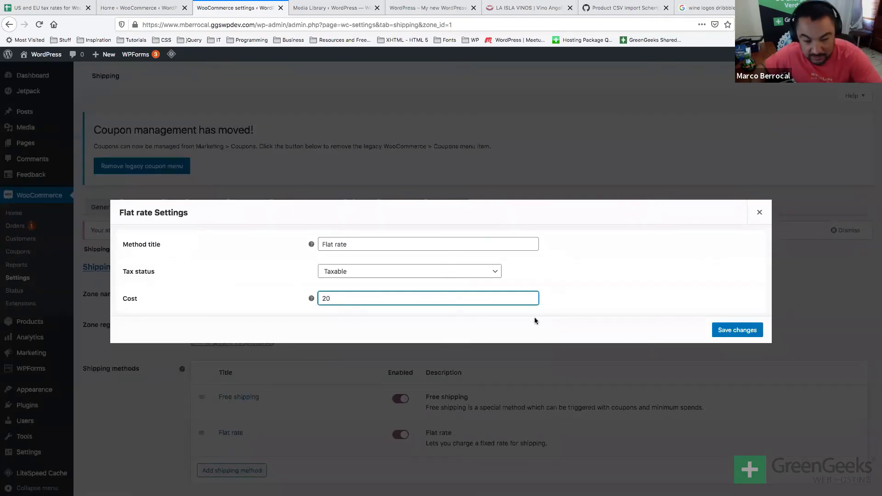
click(743, 329)
Check the shipping options, then delete the separate Flat Rate zone and confirm.
scroll(154, 338, down, 3)
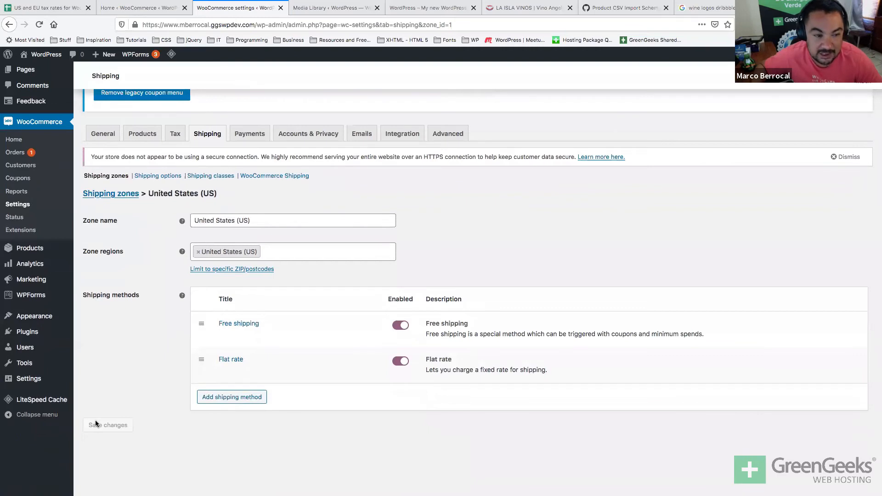
scroll(96, 423, up, 2)
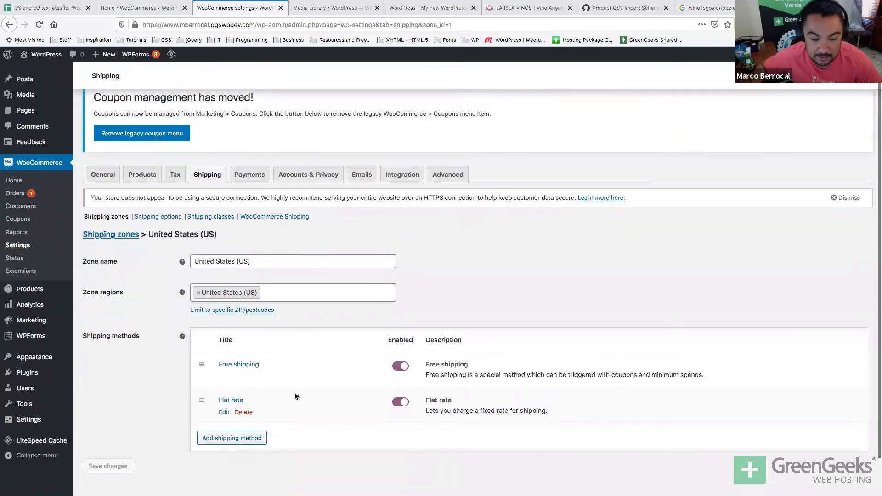
click(161, 217)
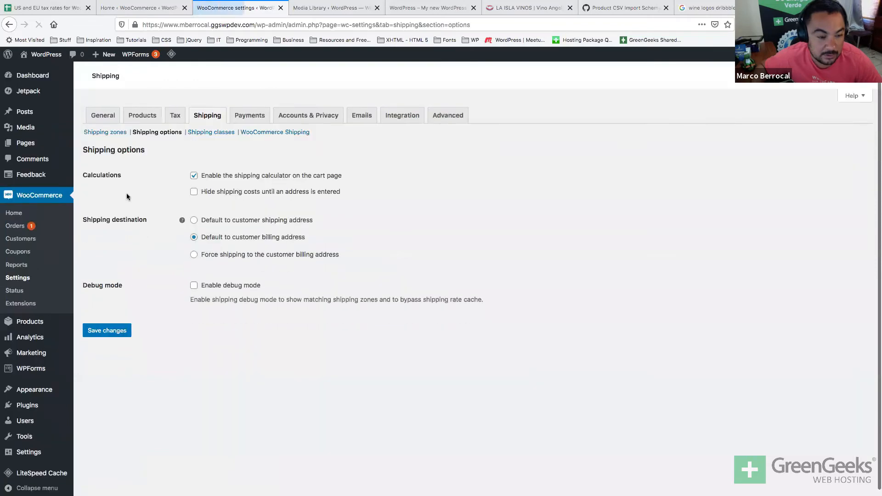
click(96, 249)
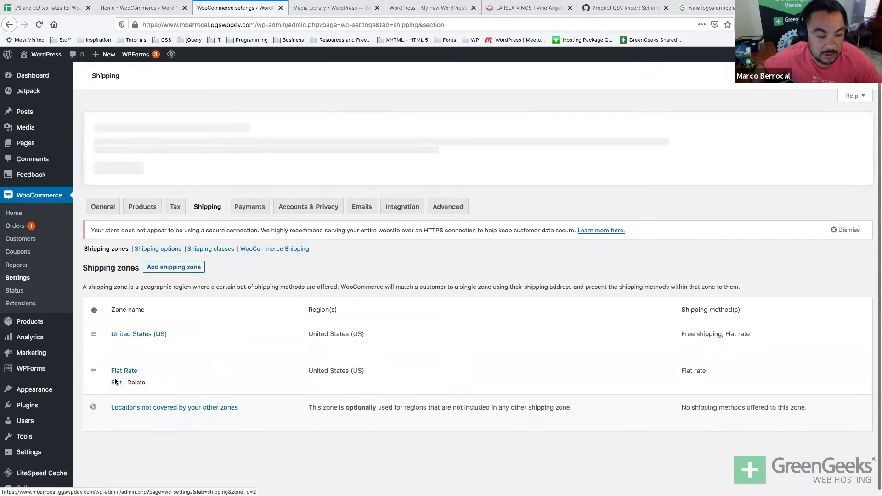
click(136, 383)
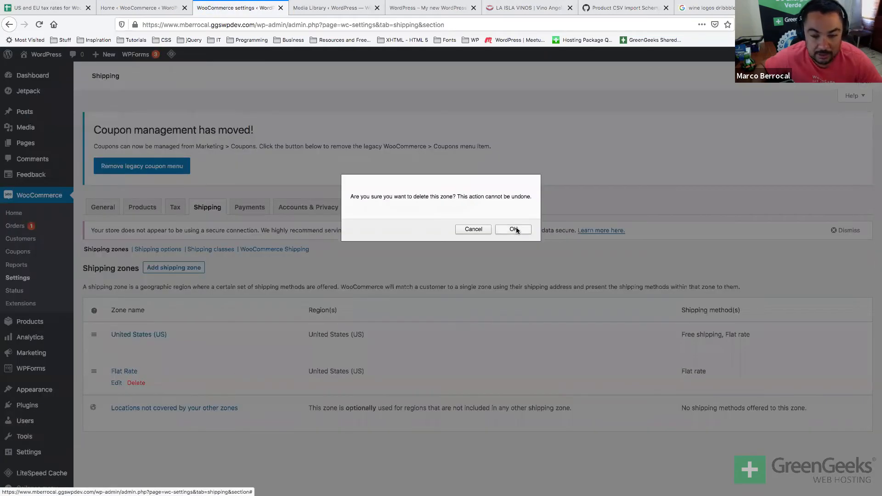
click(513, 229)
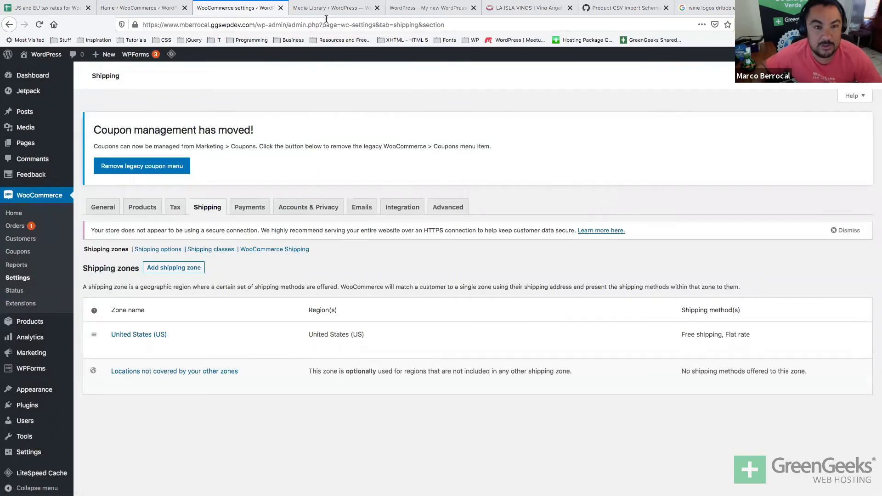
click(359, 18)
click(432, 10)
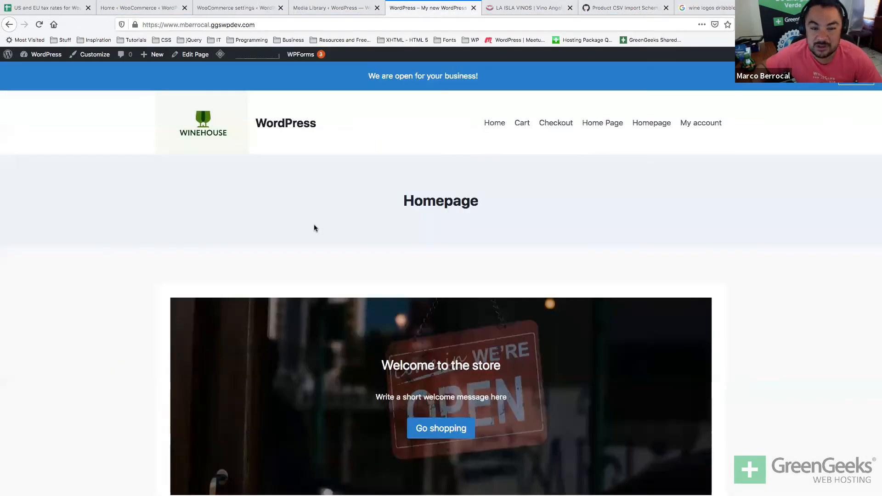
key(super+r)
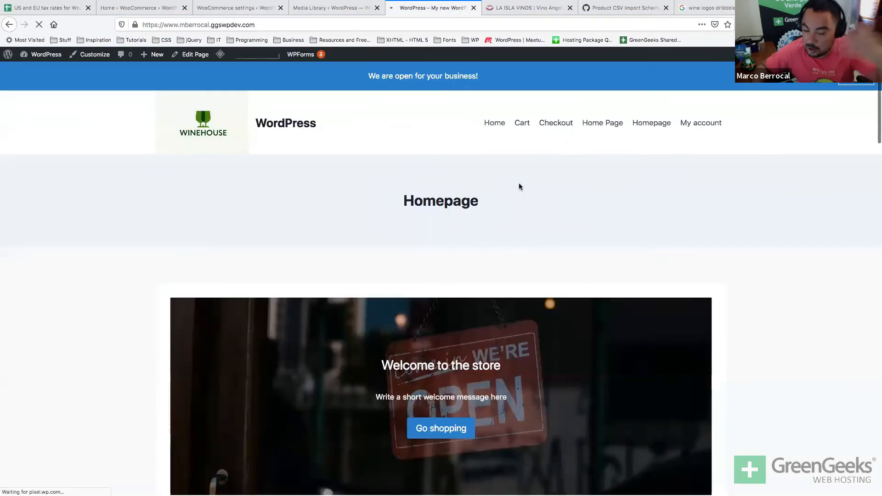
scroll(438, 236, down, 8)
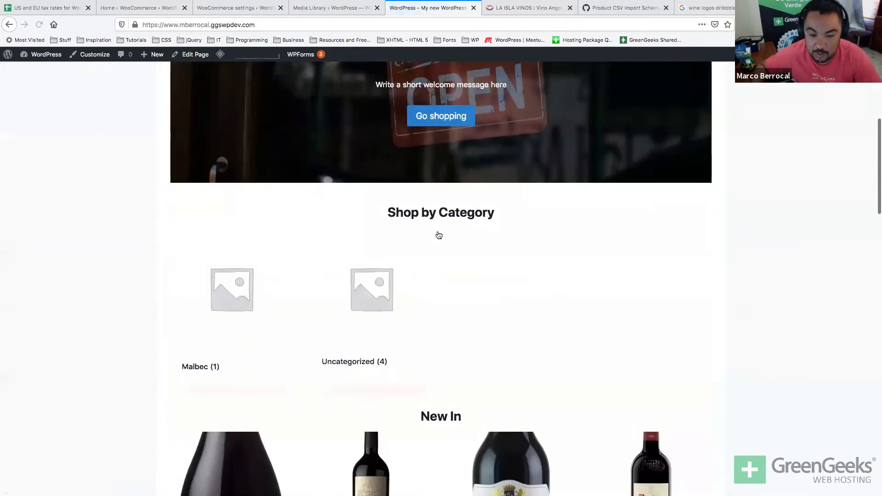
scroll(439, 235, down, 7)
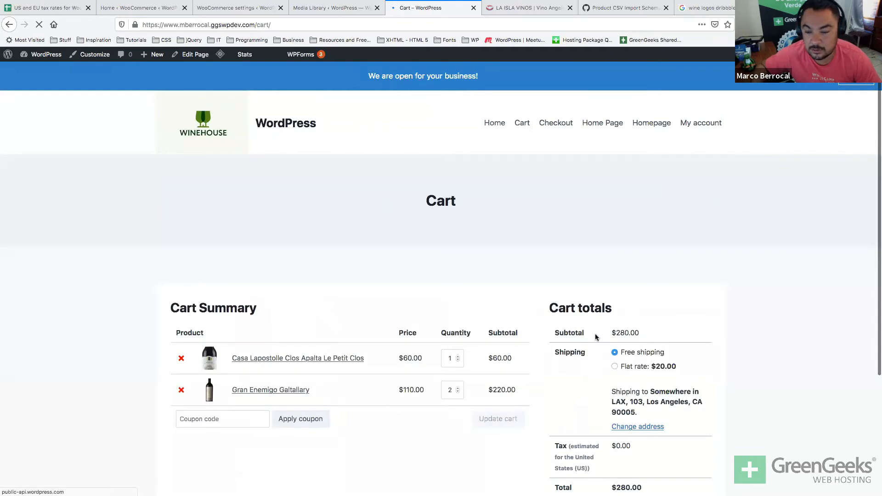
click(614, 366)
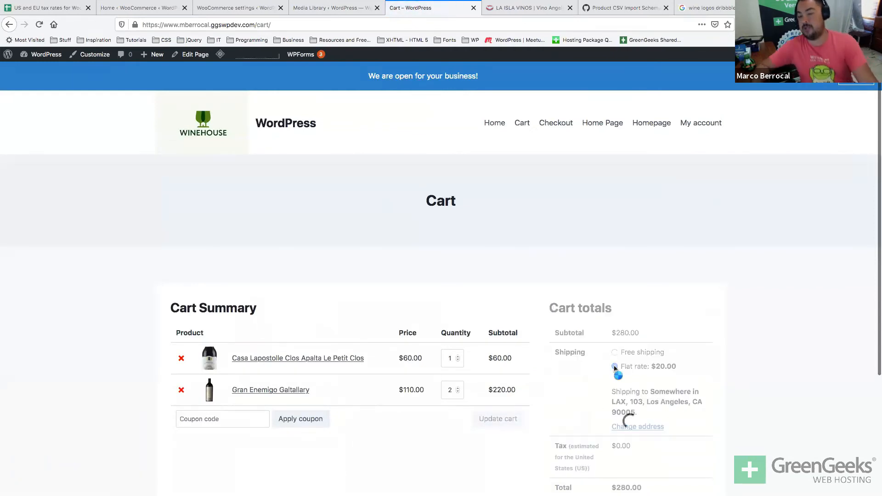
click(615, 353)
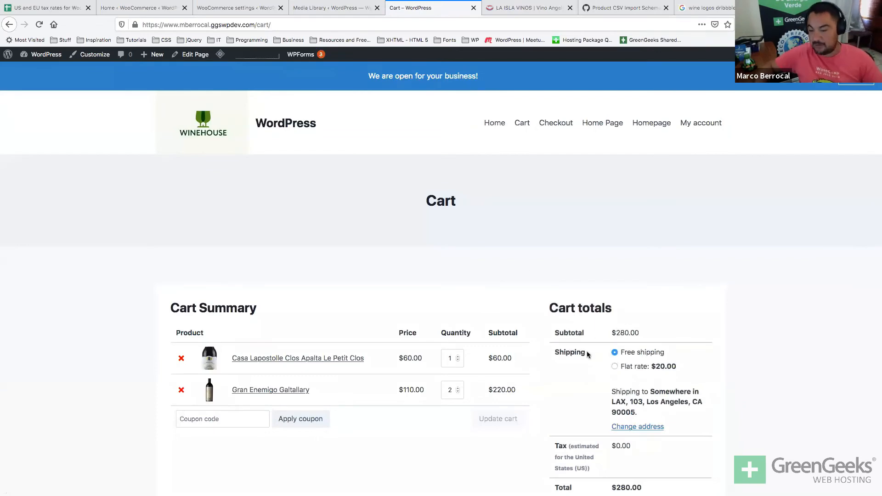
click(237, 8)
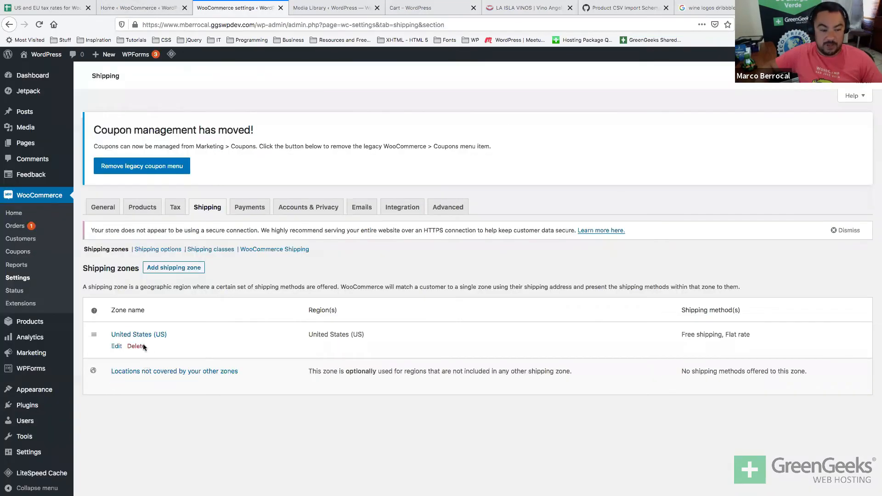
Review the United States (US) zone's shipping methods, then view the Shipping options settings.
click(114, 345)
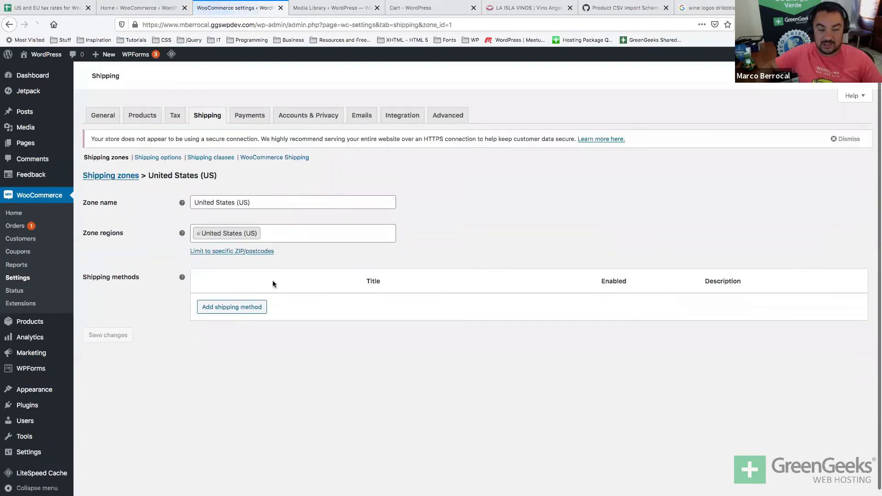
scroll(254, 379, down, 2)
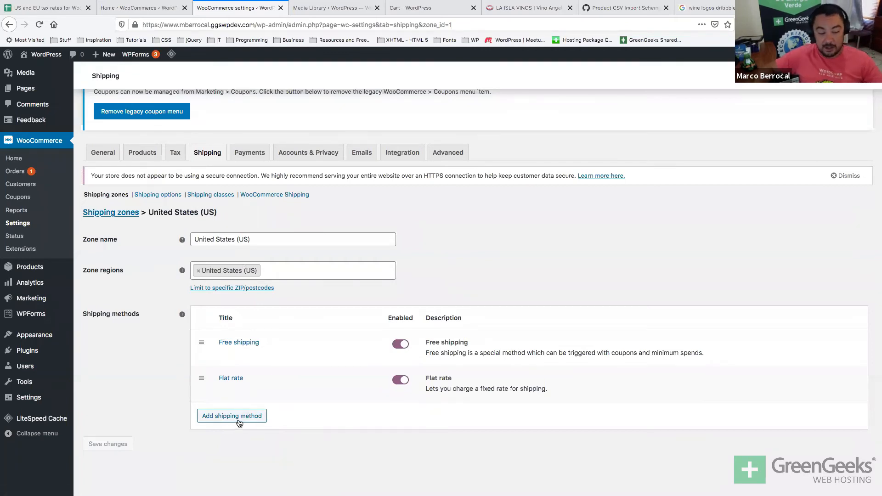
click(161, 193)
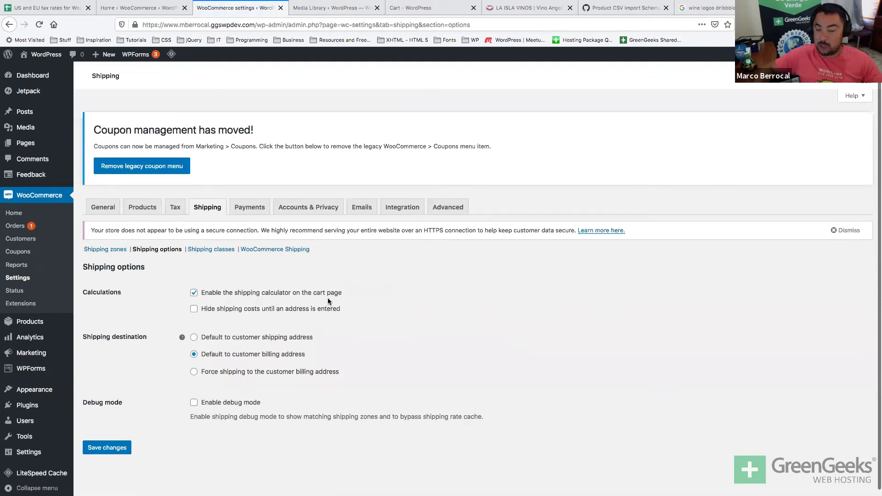
Expand the cart page's shipping address calculator, then return to the Shipping options settings.
click(406, 9)
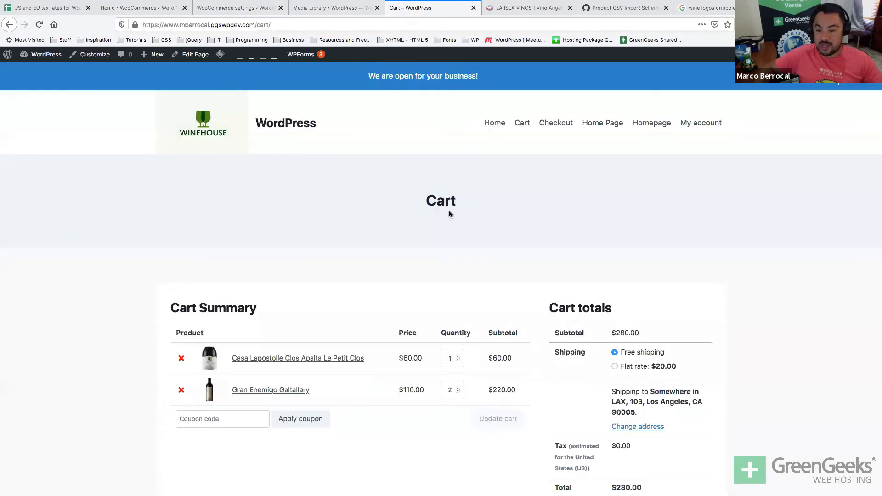
click(635, 426)
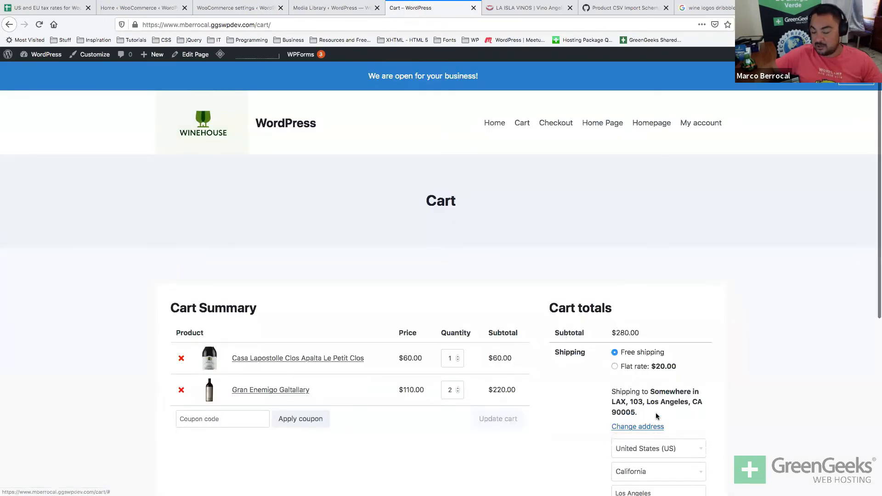
scroll(655, 413, down, 2)
scroll(655, 414, up, 2)
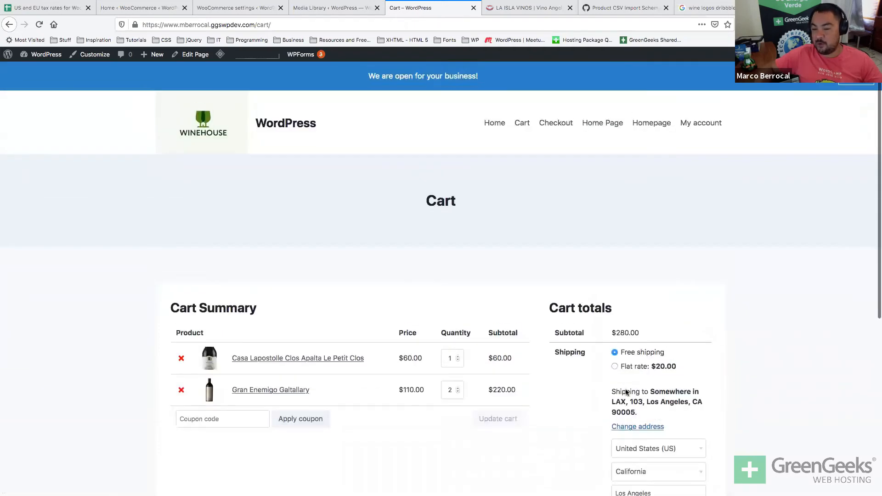
click(248, 8)
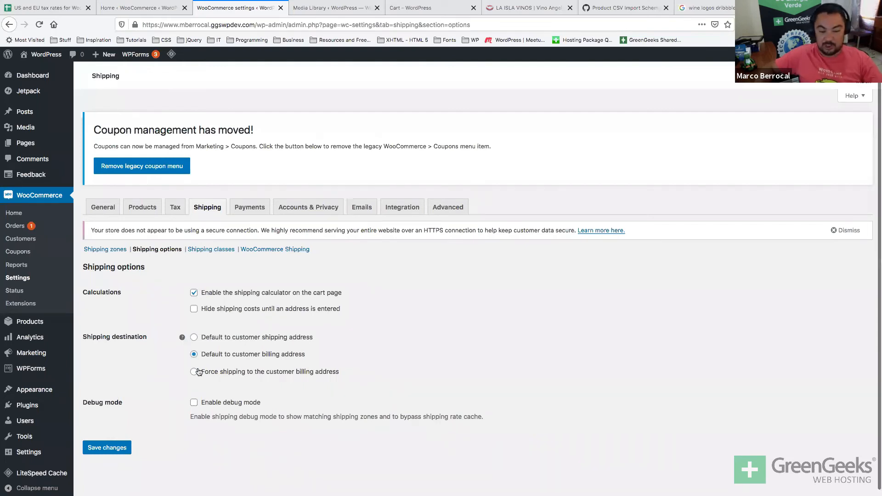
Look through Shipping classes and the WooCommerce Shipping label settings, including the 10 x 10 x 30 cm box.
click(217, 250)
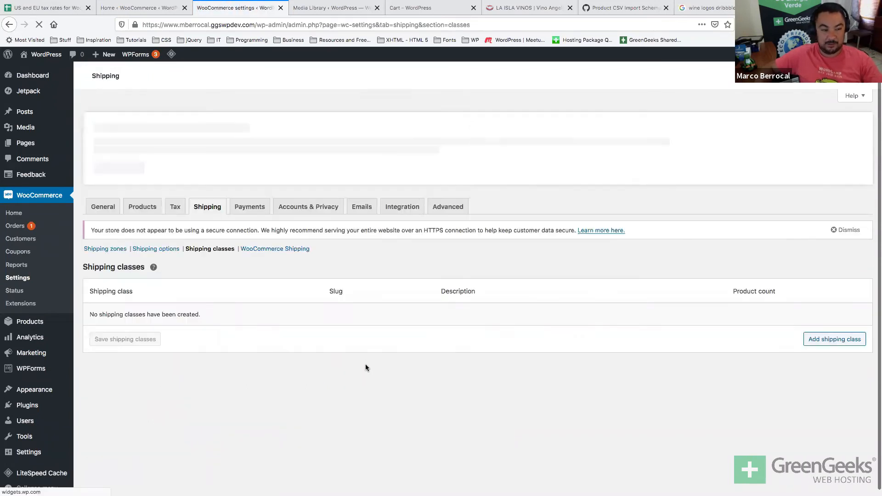
mouse_move(153, 267)
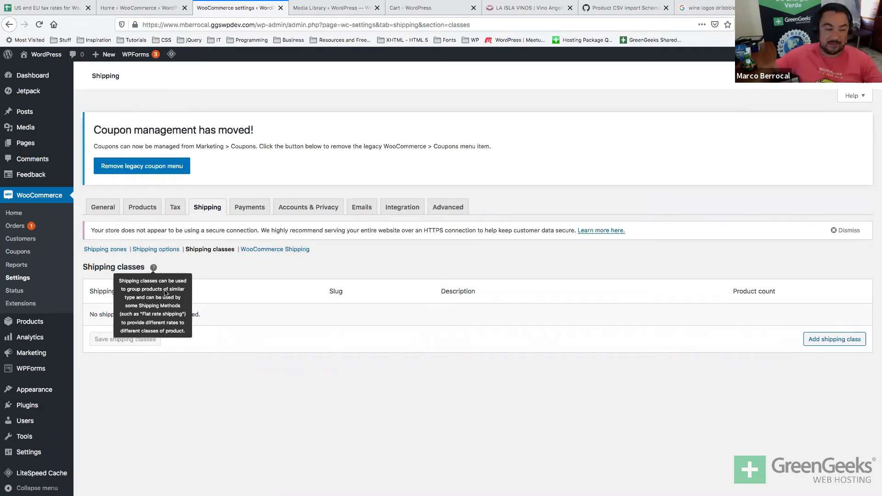
click(262, 250)
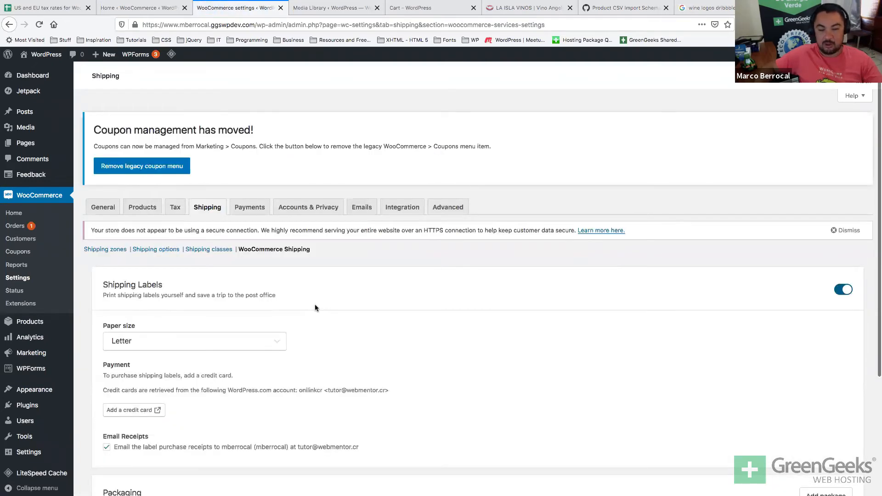
scroll(315, 306, down, 5)
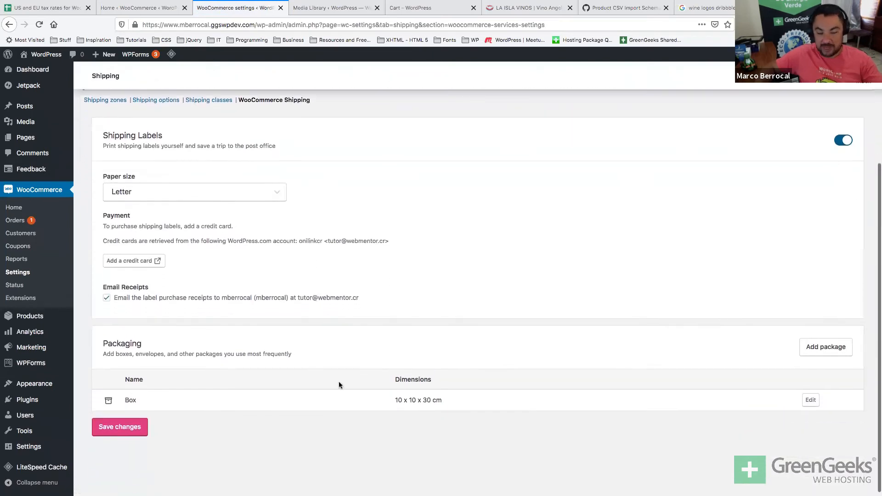
triple_click(419, 400)
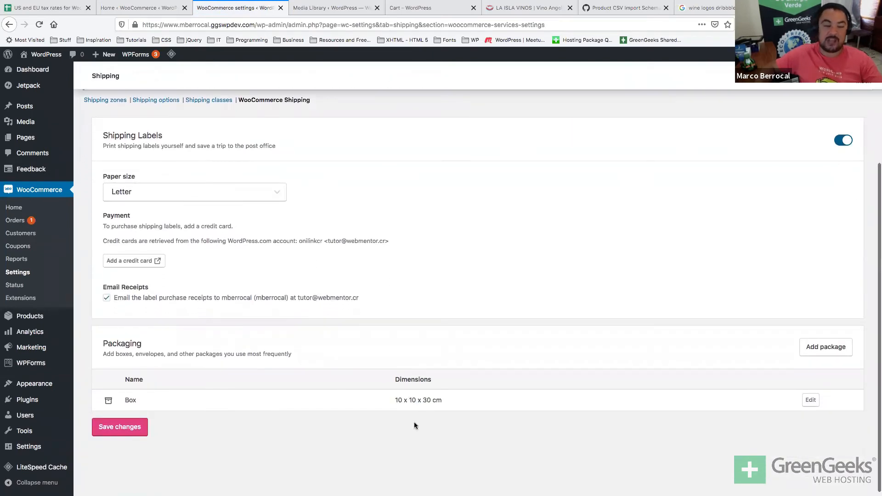
scroll(414, 425, up, 5)
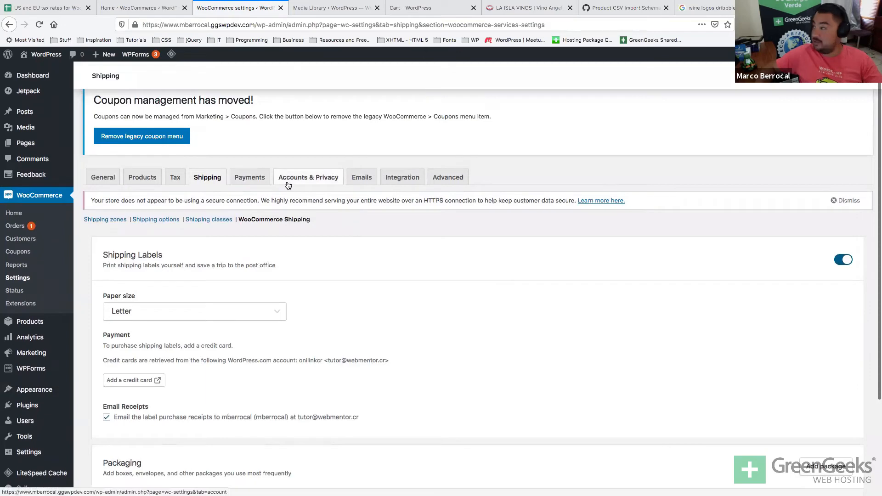
Enable Stripe SEPA Direct Debit in the payment methods list.
click(250, 179)
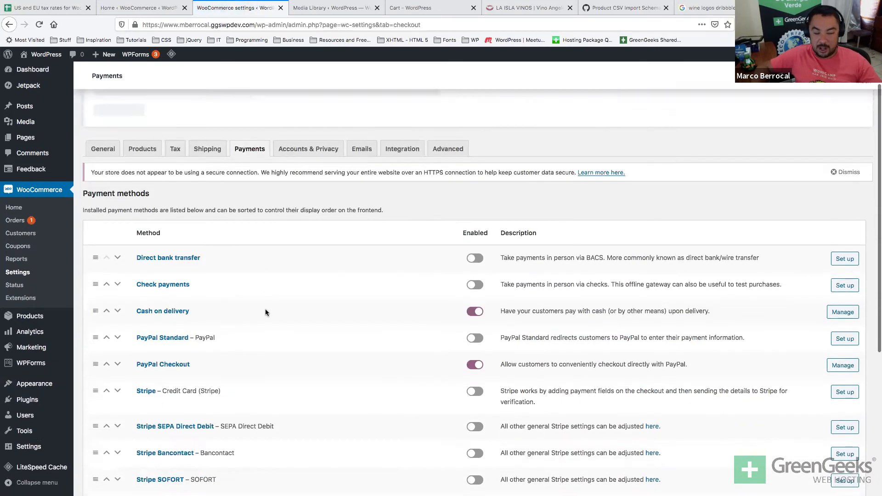
scroll(265, 313, down, 4)
scroll(486, 334, down, 5)
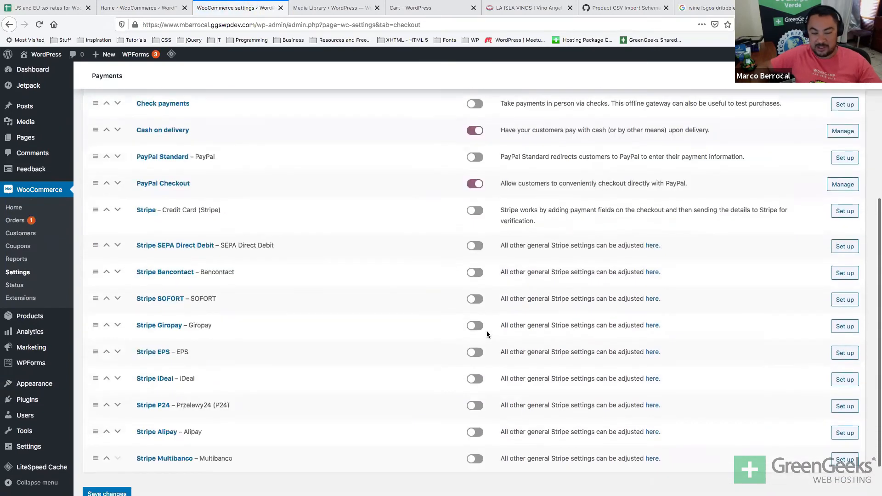
drag(235, 412, 225, 202)
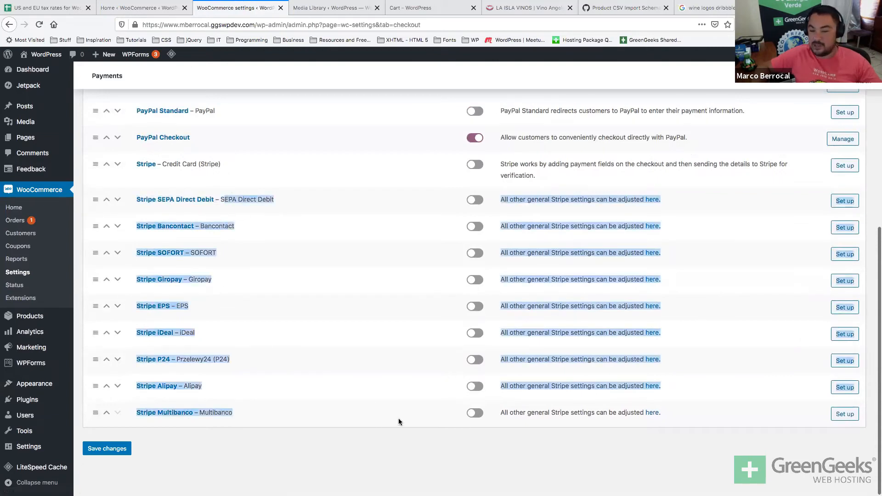
click(475, 199)
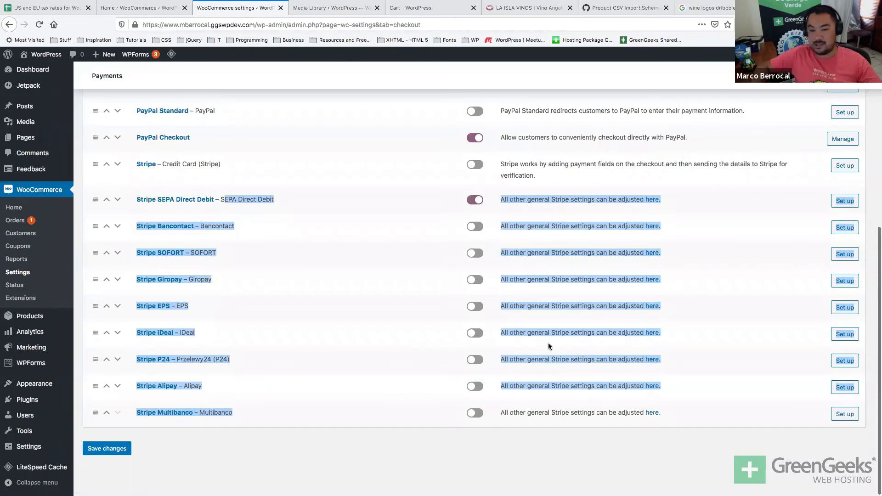
scroll(549, 346, up, 4)
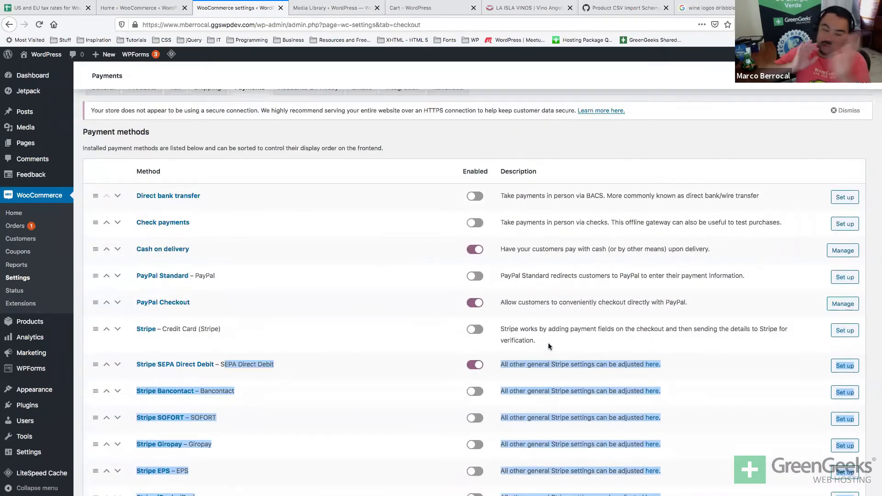
scroll(548, 346, up, 1)
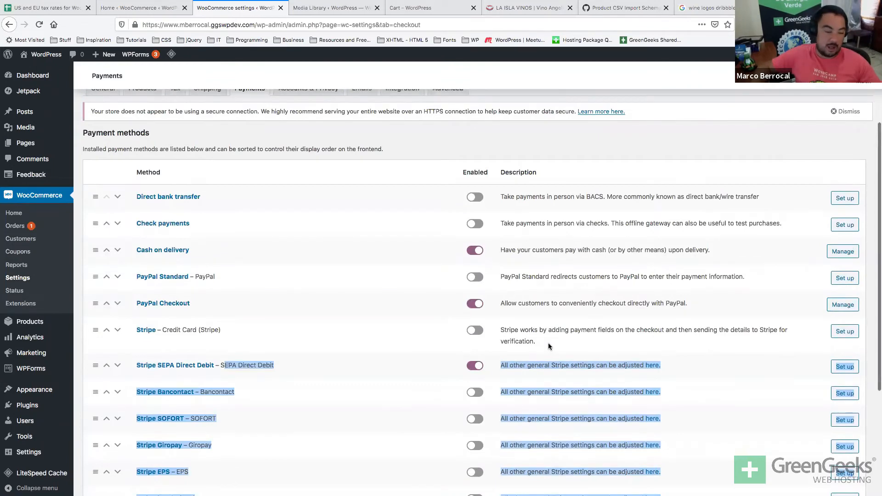
scroll(549, 346, up, 3)
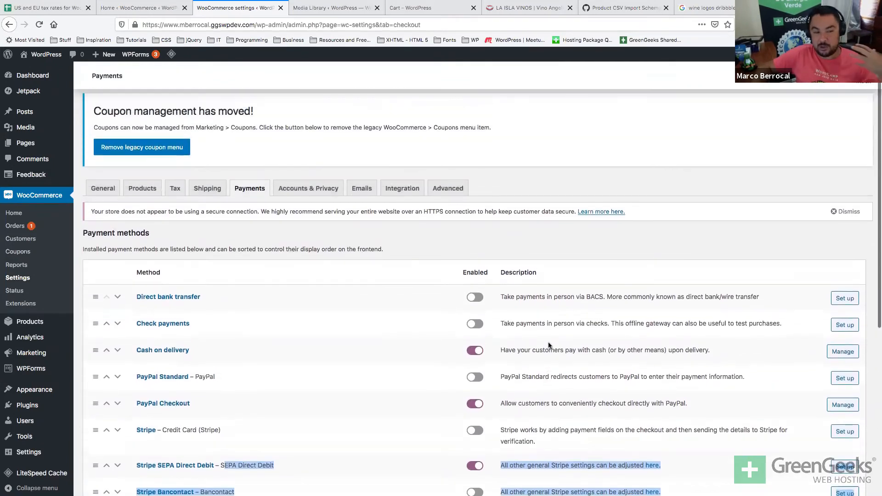
scroll(548, 342, down, 8)
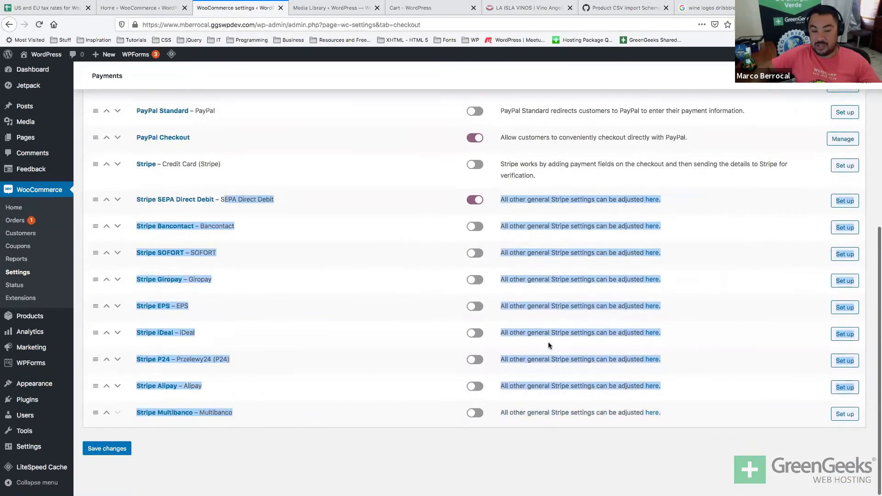
click(445, 442)
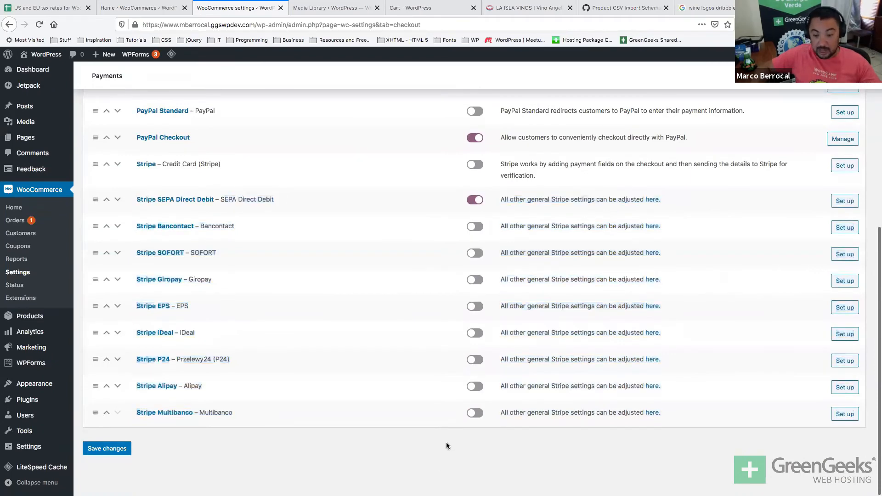
Drag Cash on delivery to the top of the payment methods list.
scroll(445, 442, up, 8)
scroll(446, 445, down, 6)
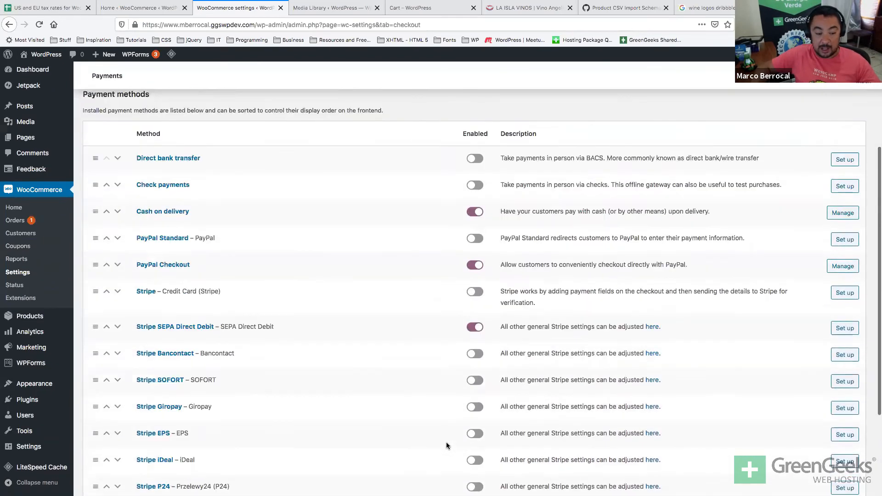
scroll(445, 445, down, 1)
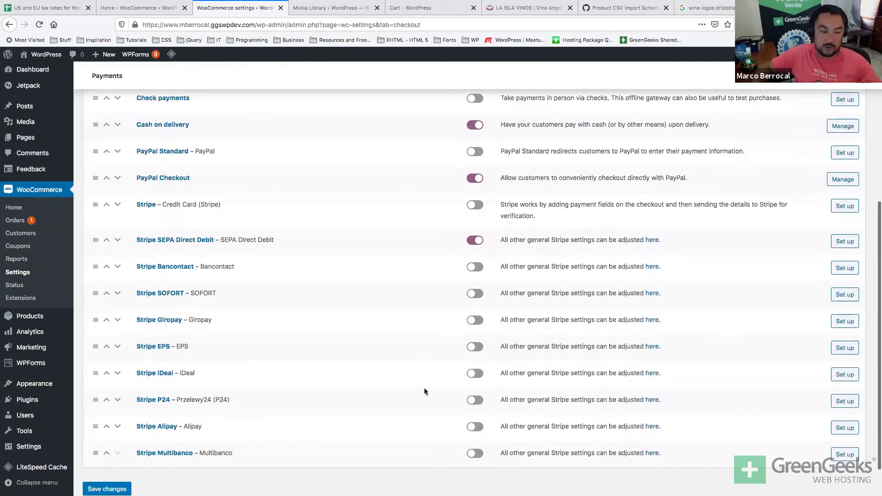
scroll(424, 388, up, 4)
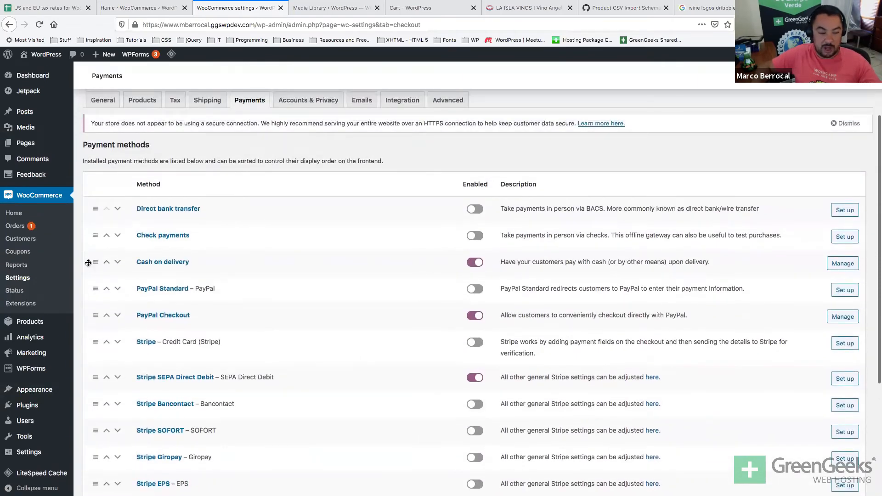
drag(94, 259, 98, 290)
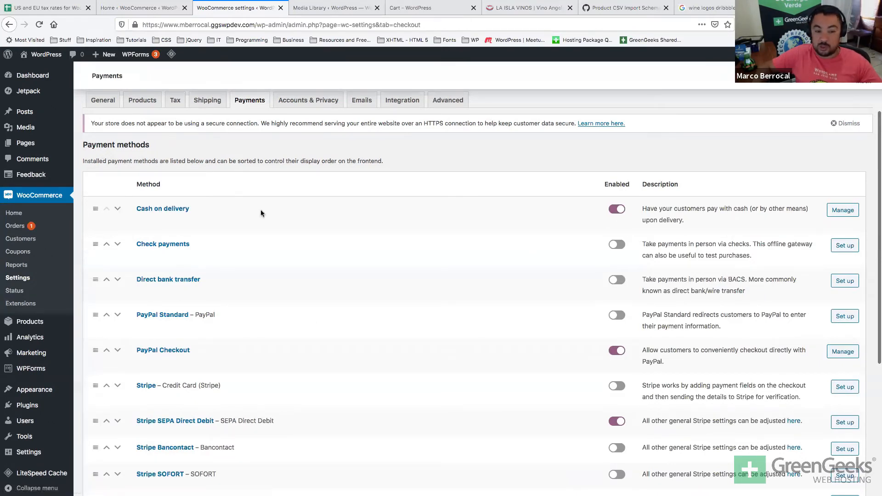
scroll(451, 337, down, 5)
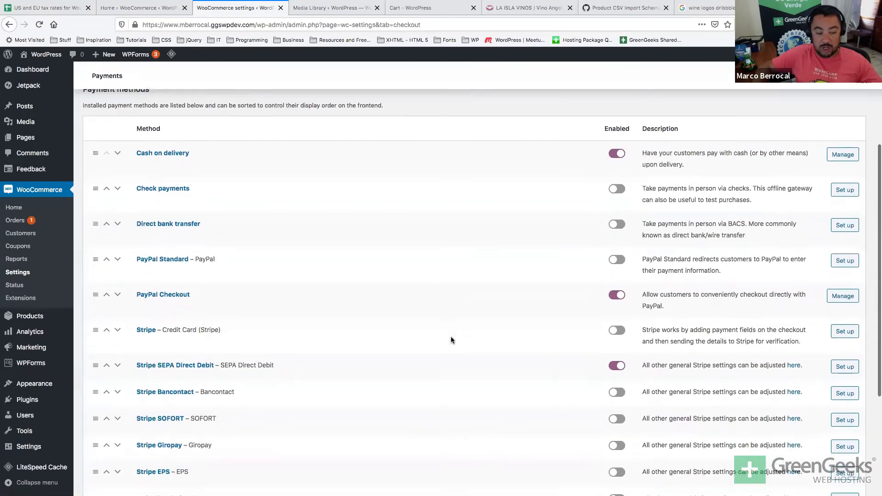
scroll(451, 339, up, 5)
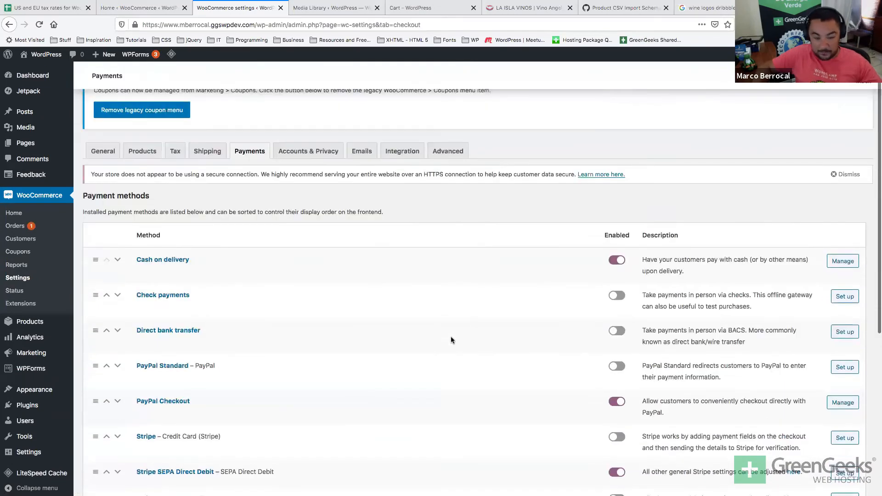
scroll(451, 340, up, 2)
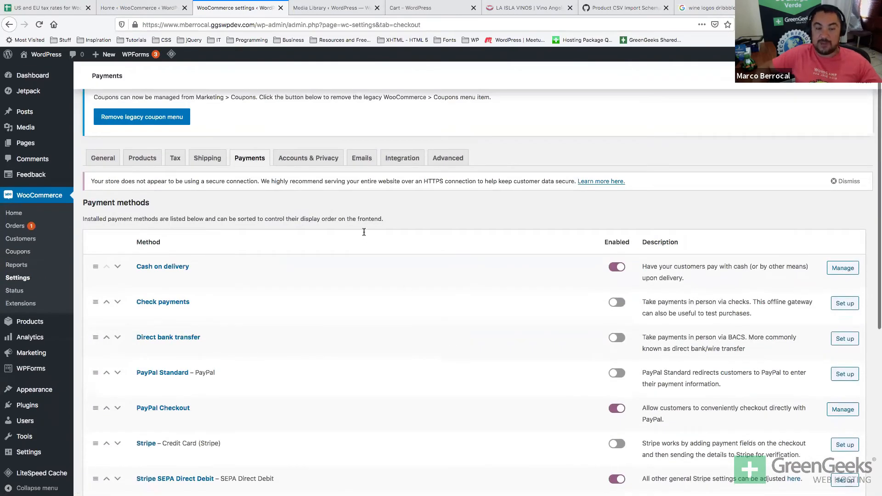
Review Accounts & Privacy: guest checkout off, automatic username and password generation on.
click(315, 158)
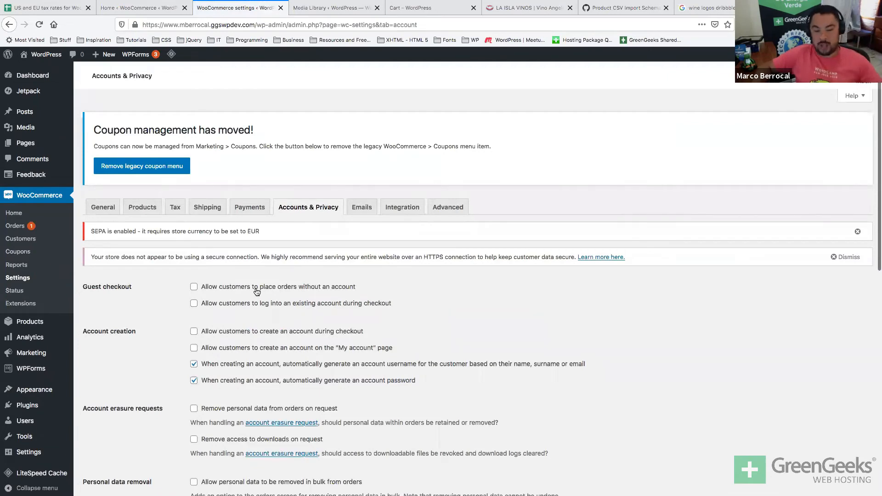
scroll(256, 290, down, 2)
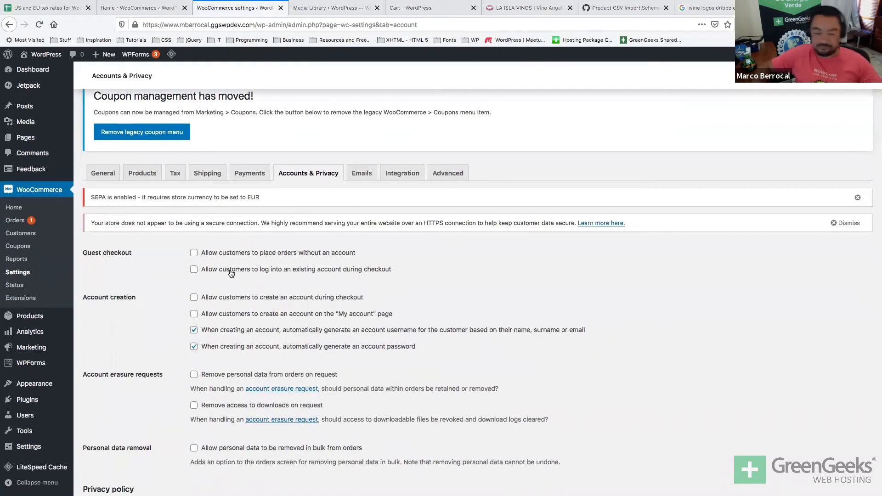
scroll(230, 278, down, 1)
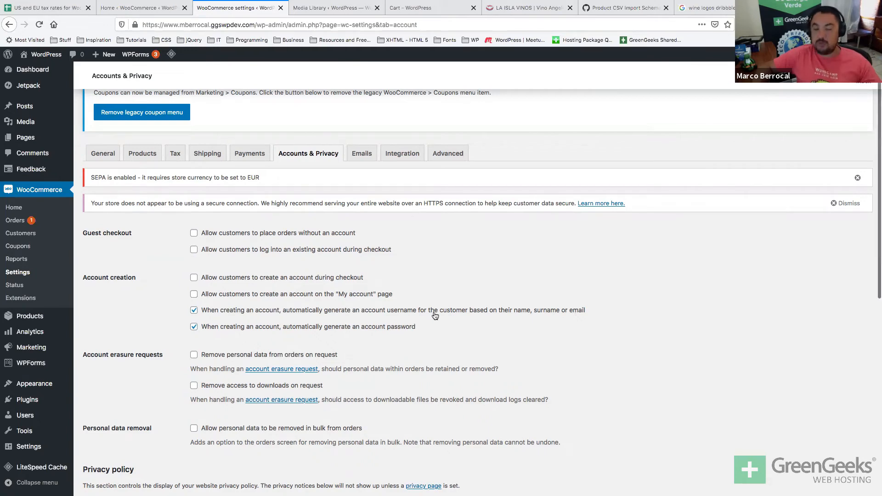
scroll(434, 315, down, 1)
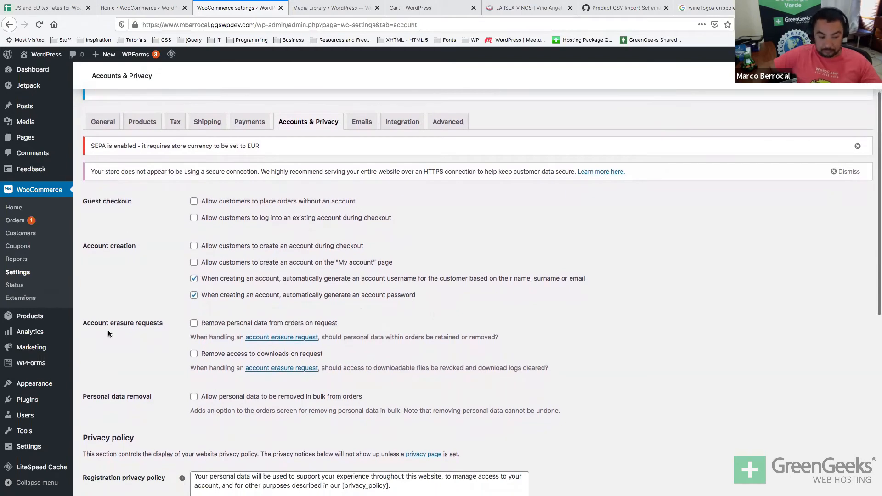
scroll(108, 331, down, 2)
scroll(108, 333, down, 2)
triple_click(122, 236)
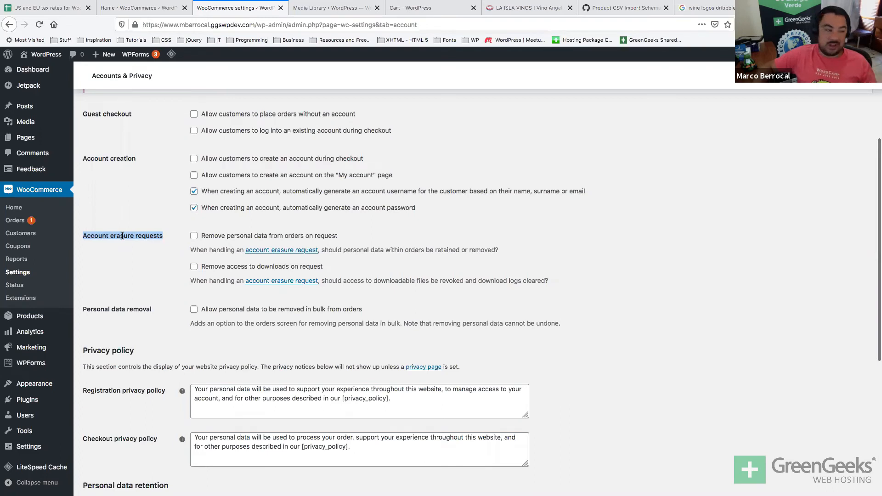
scroll(122, 236, down, 1)
scroll(122, 235, up, 1)
scroll(122, 236, up, 1)
click(123, 235)
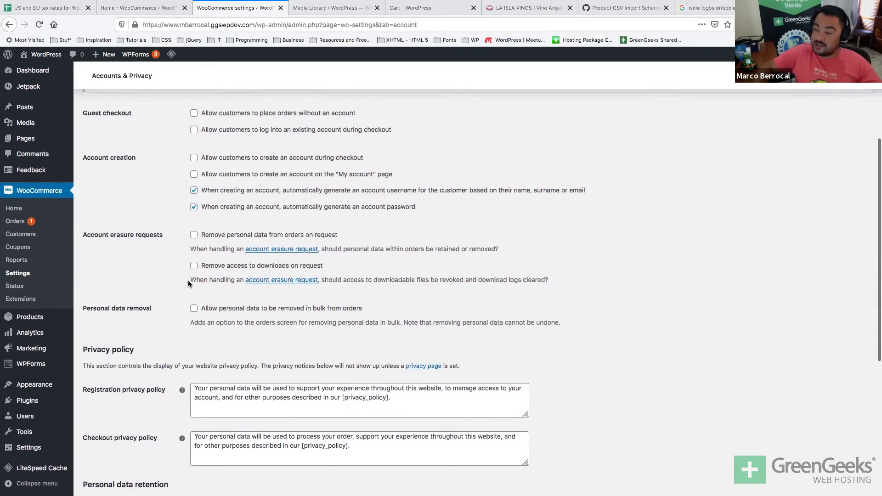
scroll(188, 281, down, 1)
scroll(188, 284, down, 1)
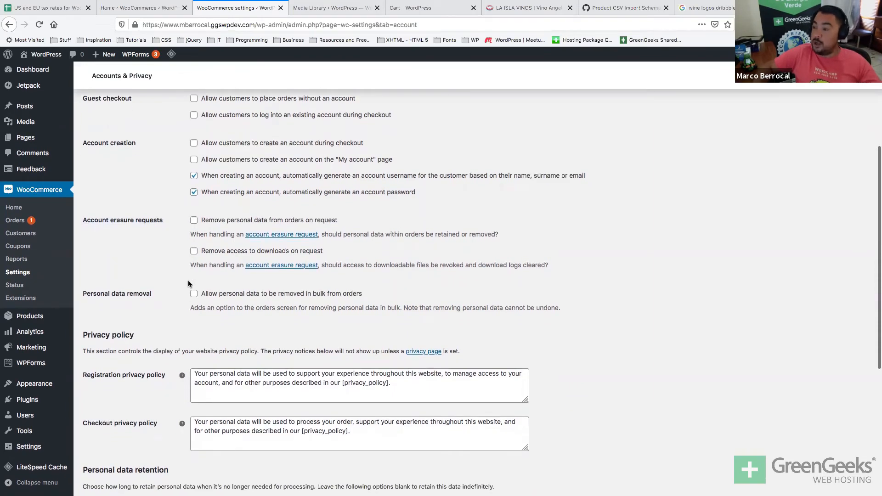
scroll(189, 285, down, 3)
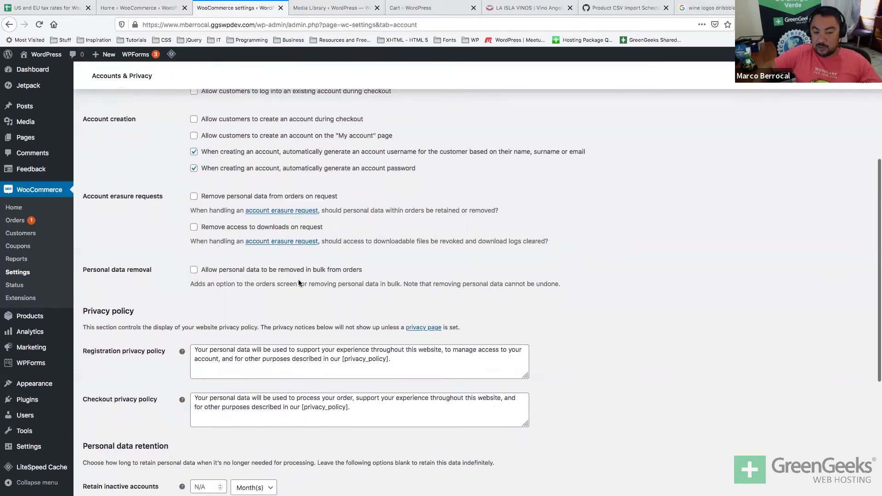
scroll(310, 276, down, 5)
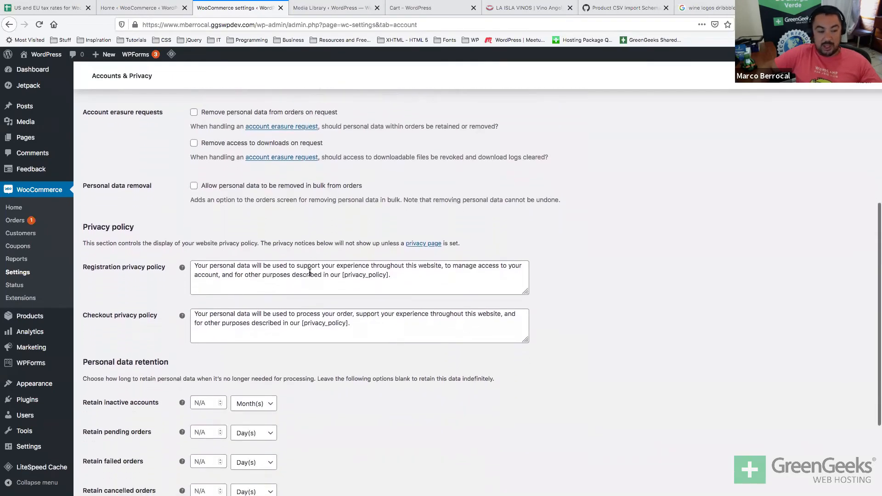
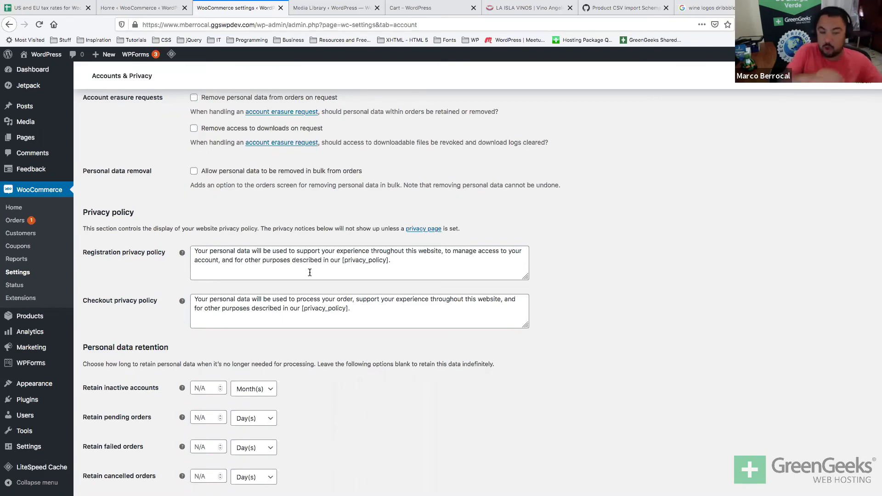
Leave Accounts & Privacy unsaved for the Emails tab and open the New order email settings.
scroll(309, 272, down, 2)
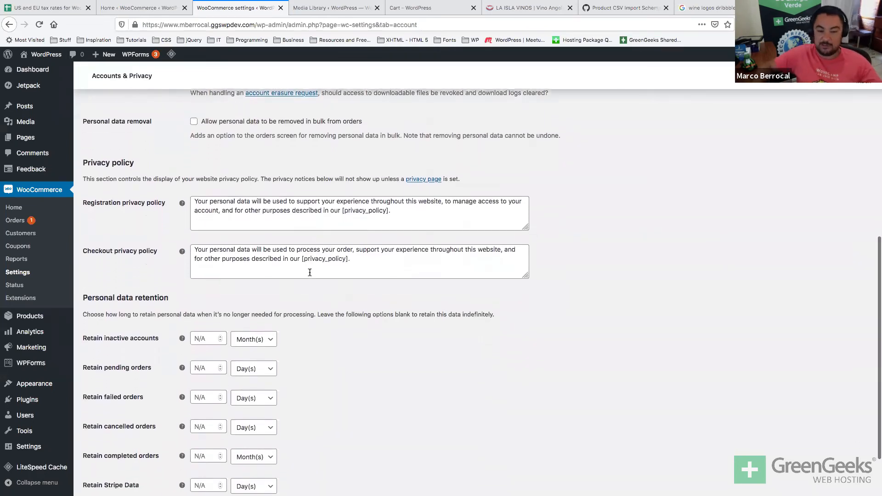
scroll(309, 274, down, 2)
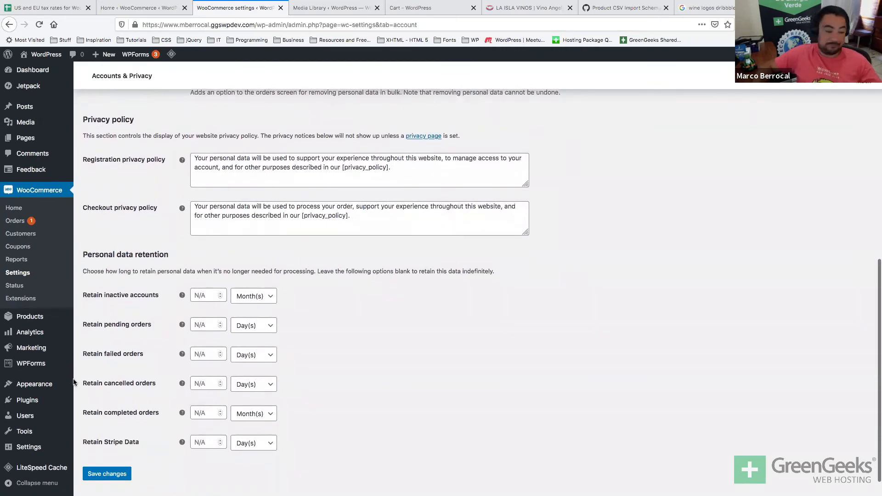
scroll(137, 322, down, 1)
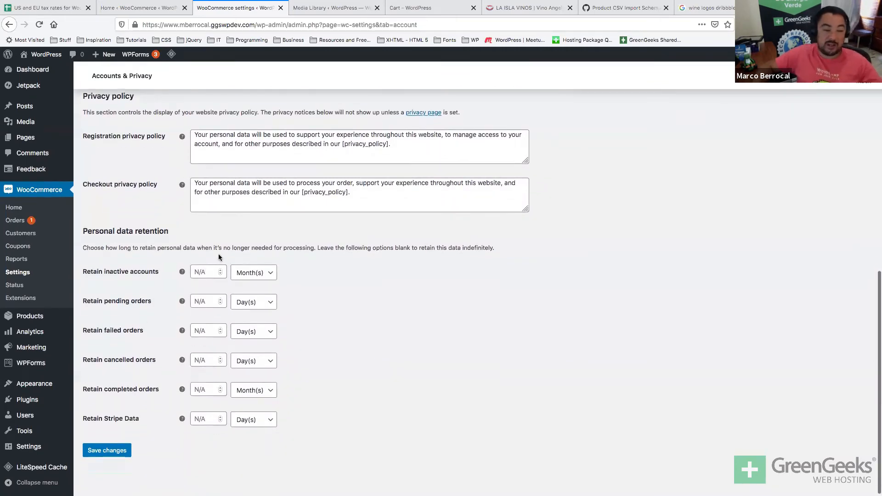
scroll(211, 266, down, 1)
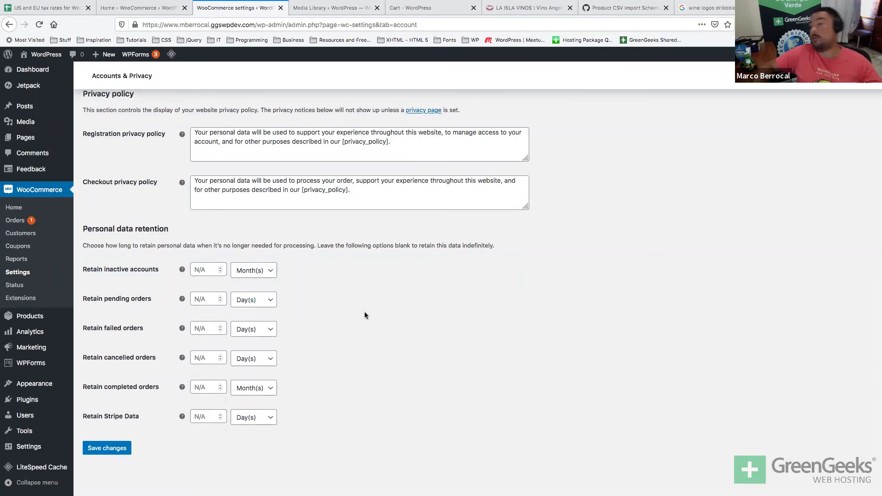
scroll(365, 315, down, 1)
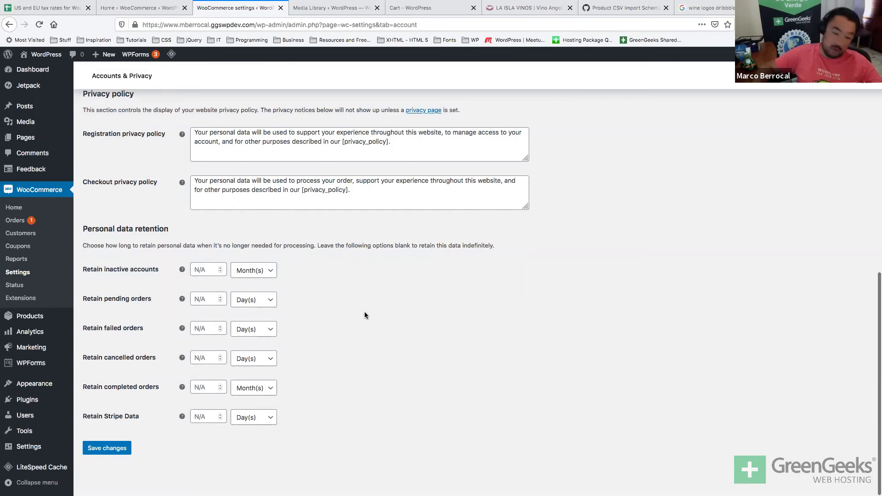
scroll(365, 315, up, 1)
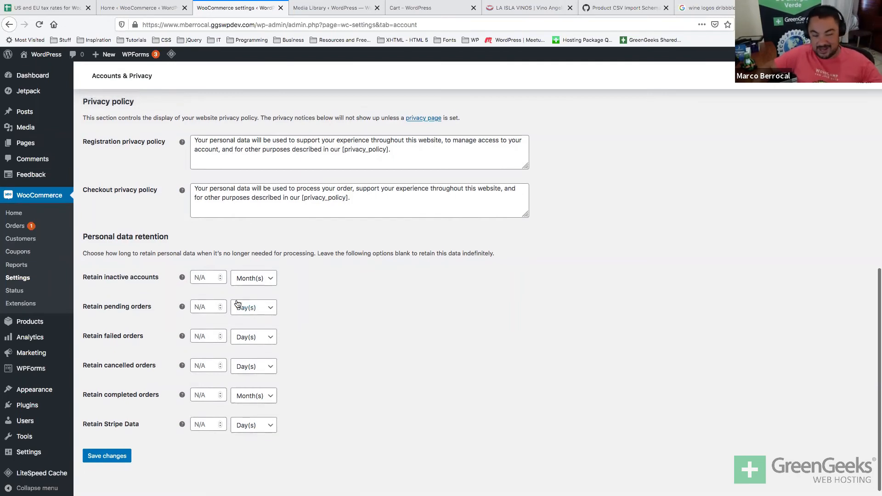
scroll(157, 379, up, 2)
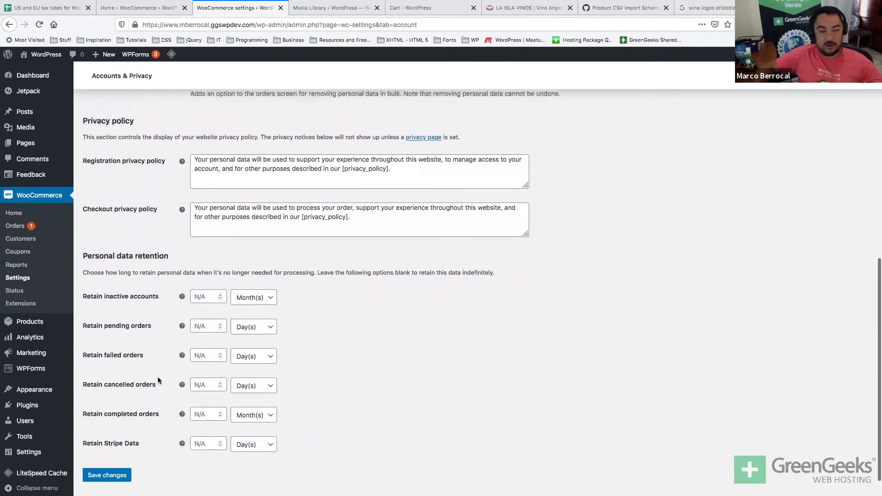
scroll(158, 380, up, 5)
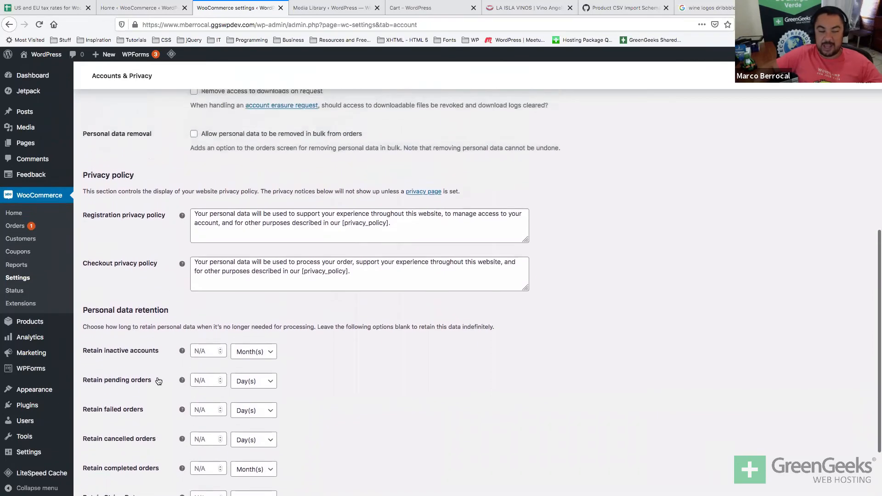
scroll(158, 380, up, 9)
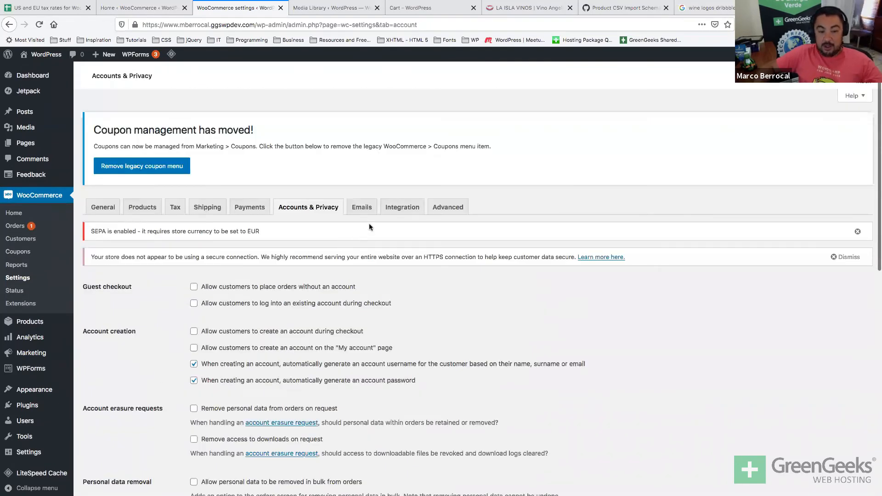
click(362, 207)
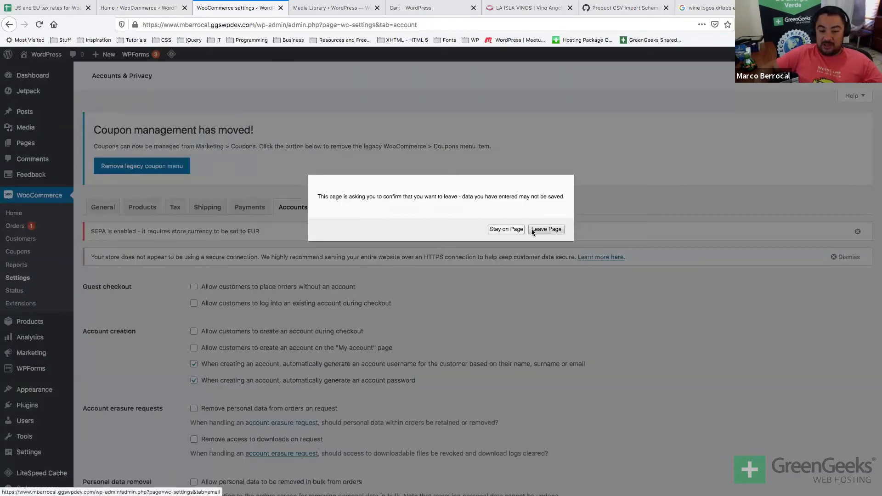
key(Return)
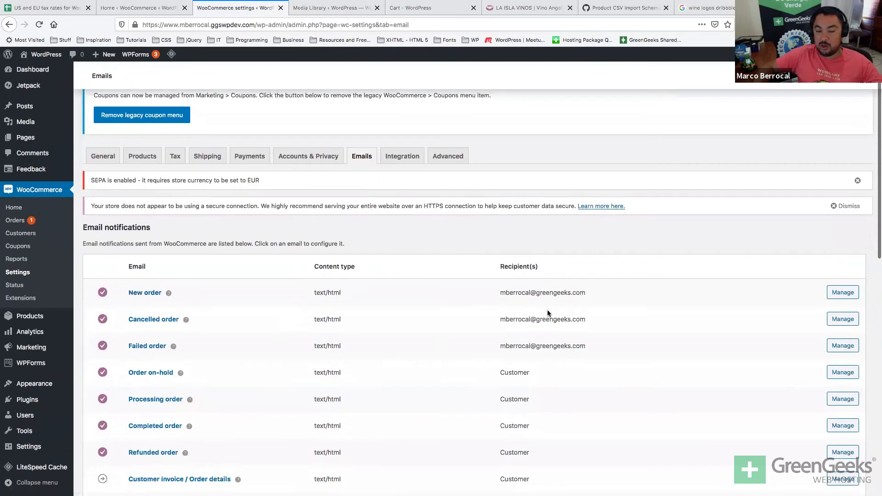
click(843, 292)
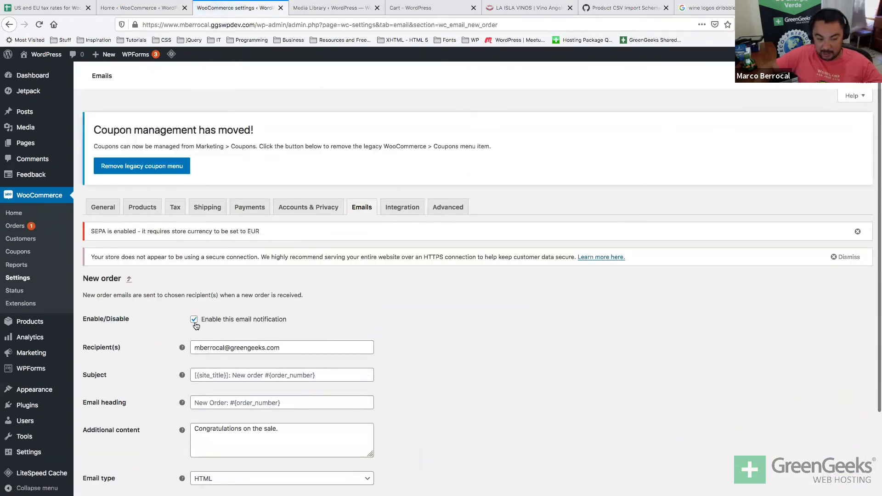
Add a comma to the New order Recipient(s) field, then remove it again.
click(304, 350)
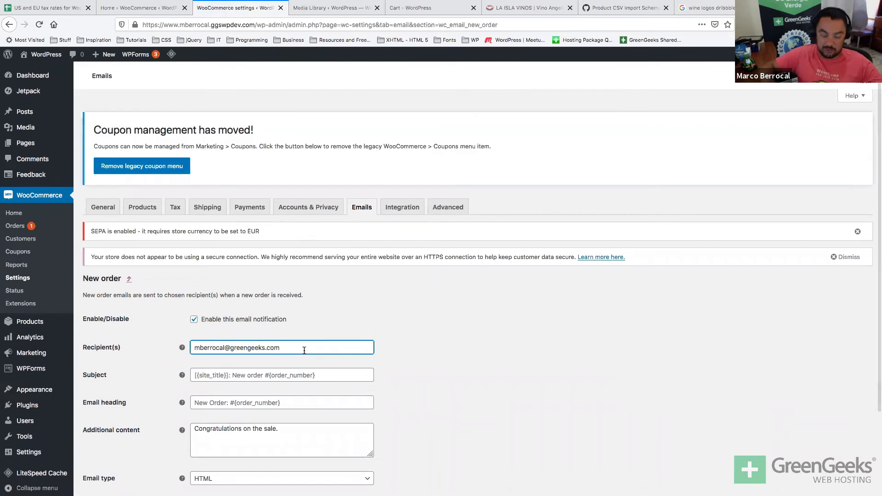
text(,)
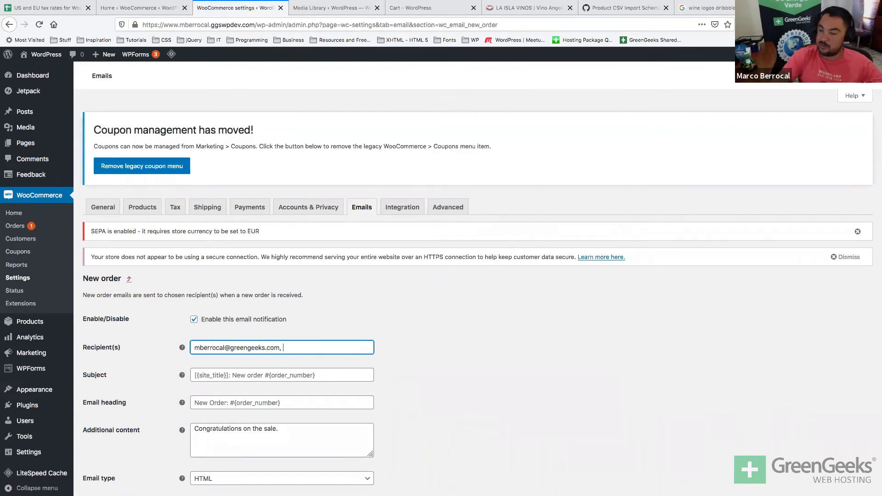
key(BackSpace)
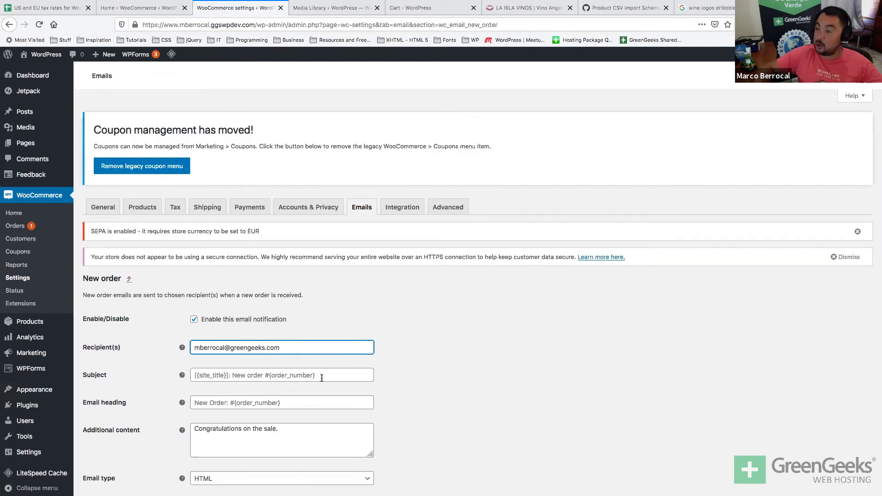
mouse_move(181, 374)
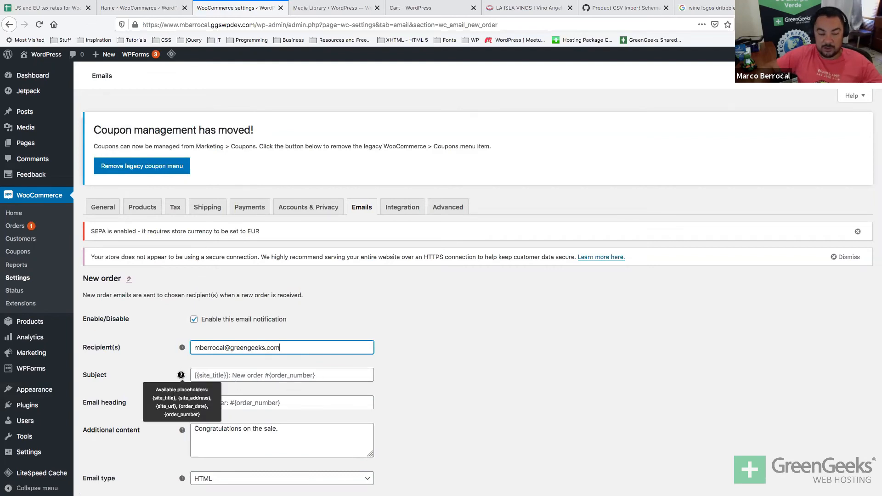
key(Tab)
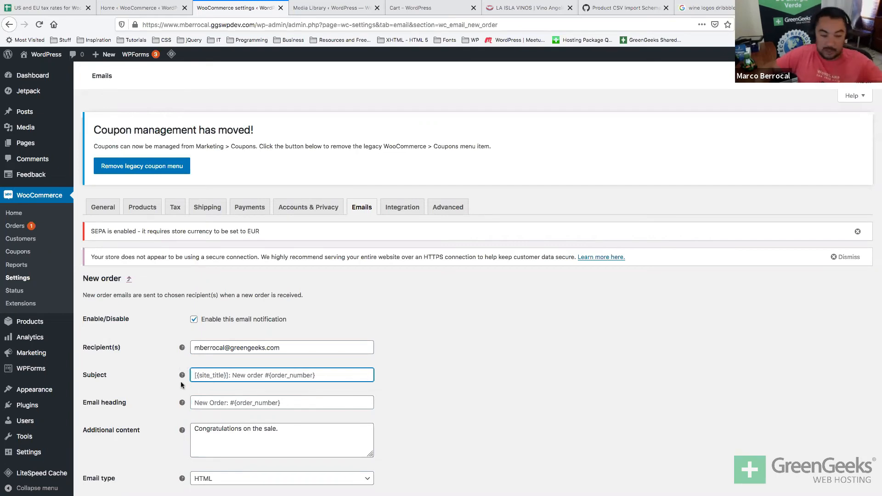
Look through the Email type options and leave it set to HTML.
mouse_move(182, 404)
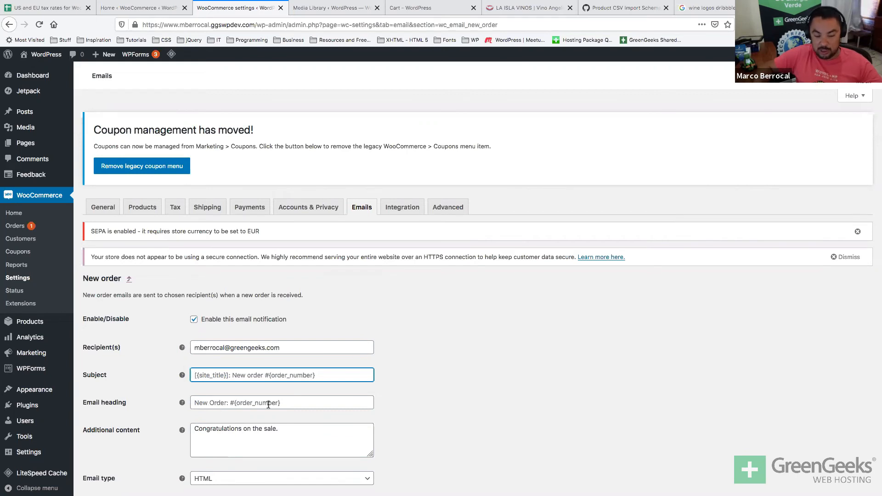
scroll(266, 404, down, 3)
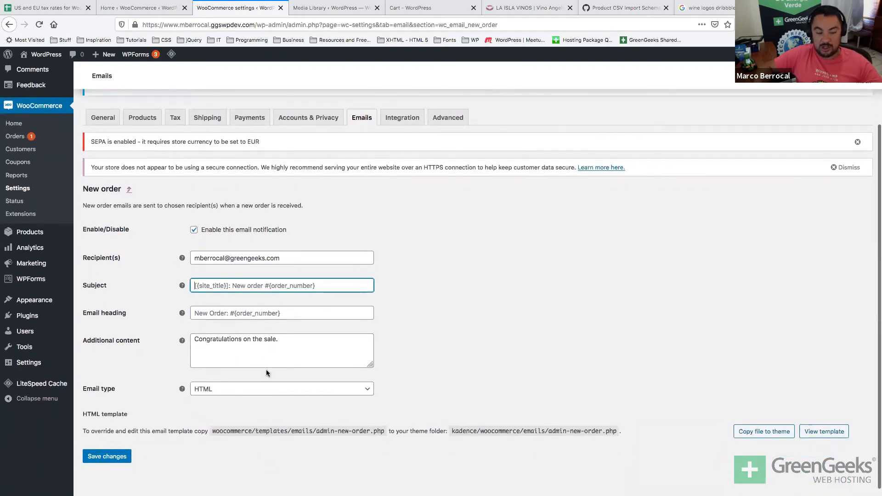
click(252, 390)
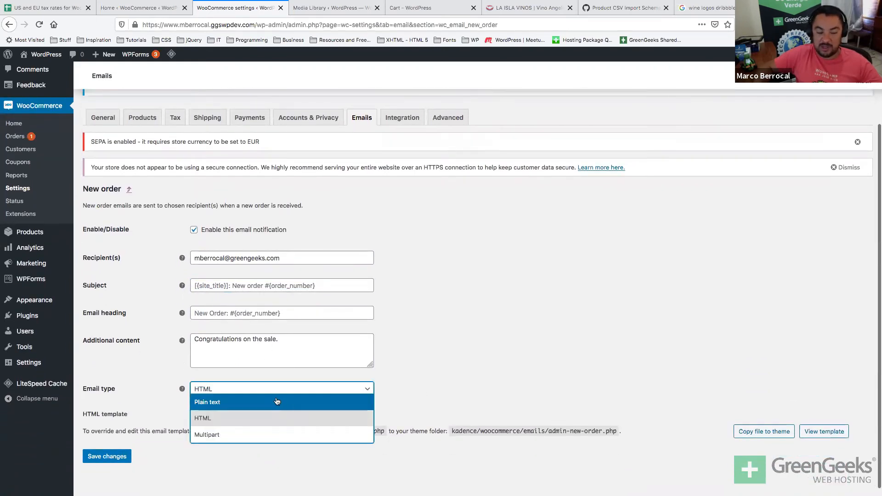
double_click(500, 375)
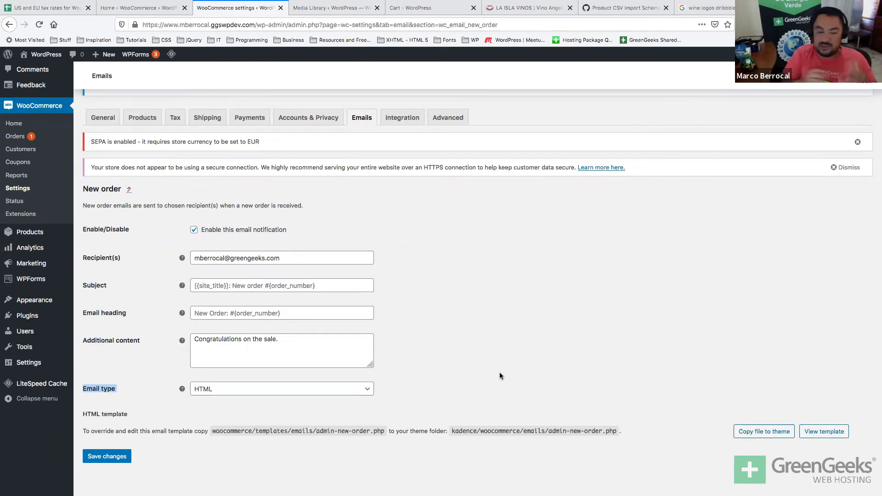
scroll(500, 373, up, 1)
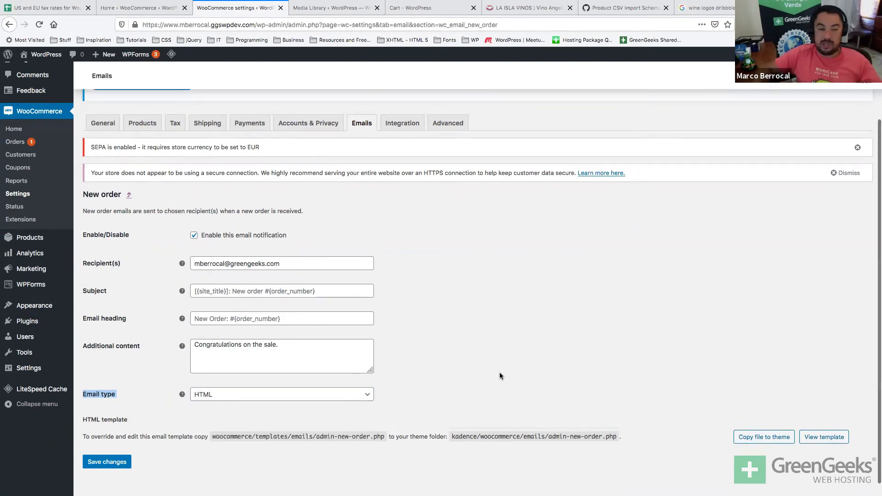
In the email list, point out that Order on-hold and Customer note emails go to the Customer.
click(360, 124)
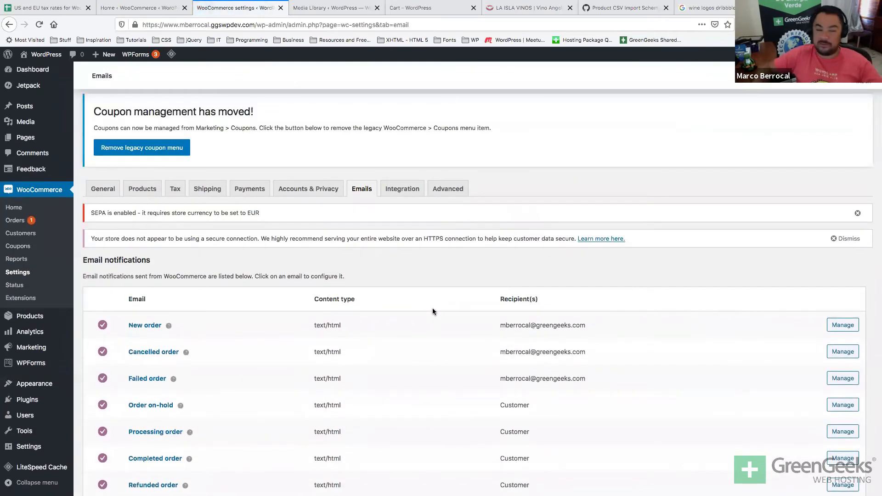
scroll(432, 311, down, 3)
scroll(432, 308, down, 3)
scroll(209, 236, down, 9)
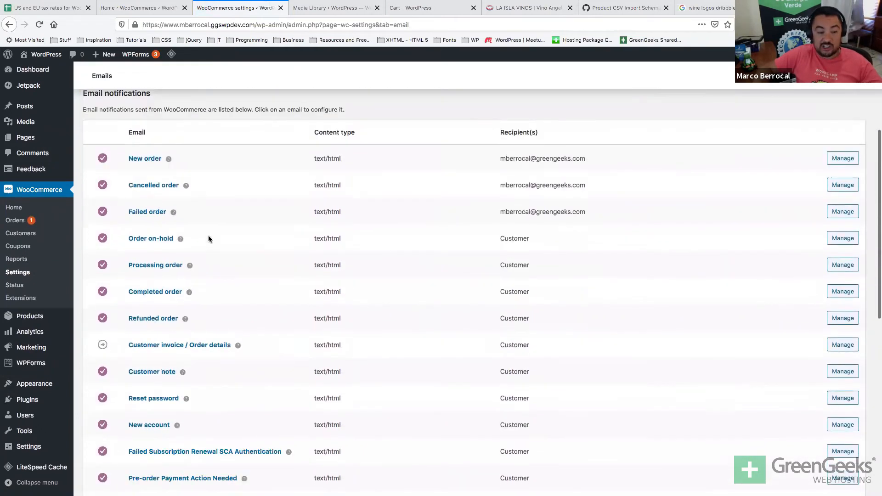
scroll(208, 238, up, 8)
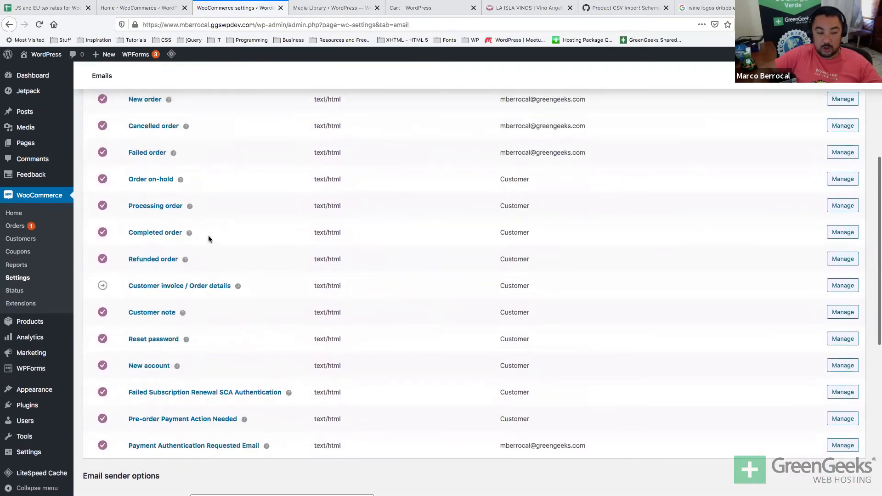
scroll(208, 238, down, 4)
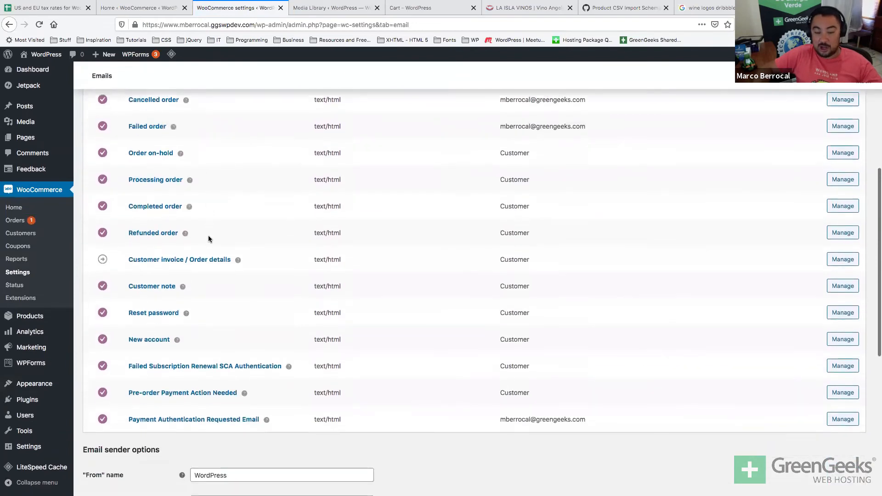
scroll(208, 238, up, 3)
scroll(208, 238, up, 1)
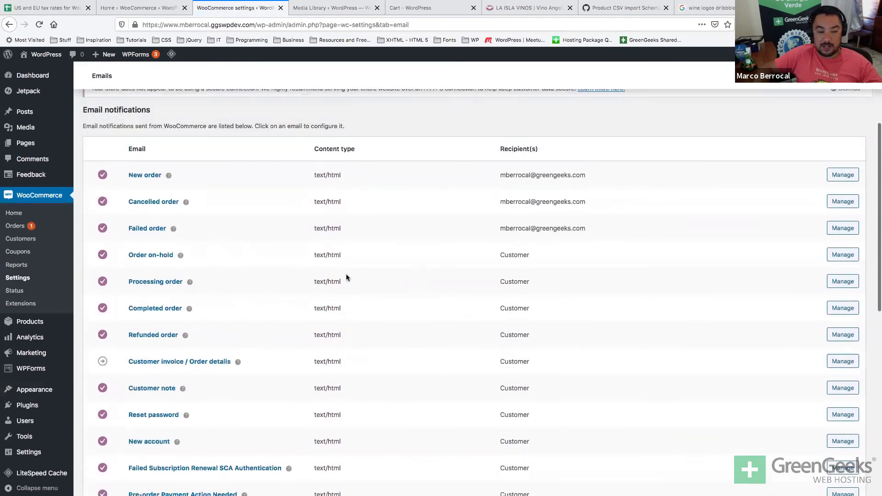
double_click(528, 255)
scroll(528, 256, down, 4)
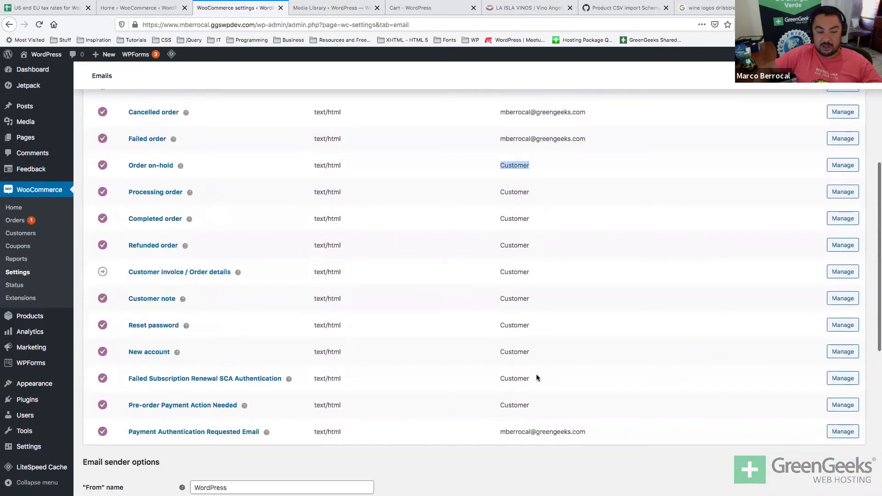
double_click(526, 296)
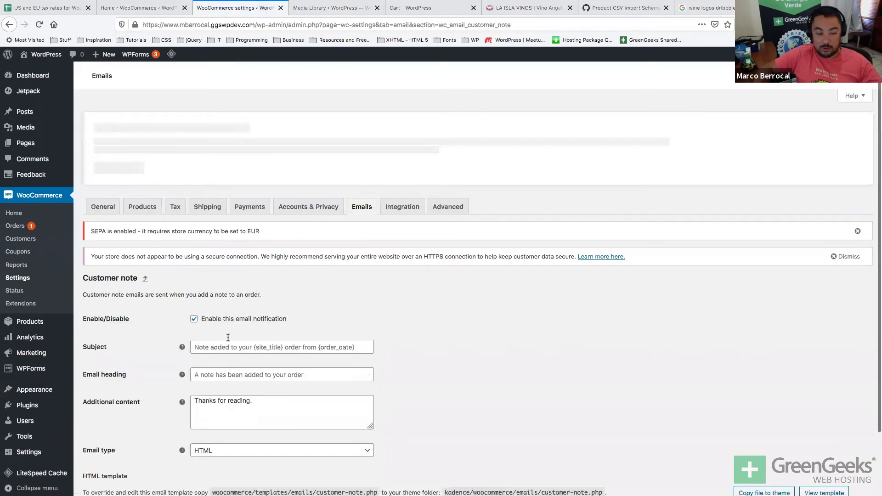
Return from the Customer note settings to the list of email notifications.
scroll(212, 374, down, 3)
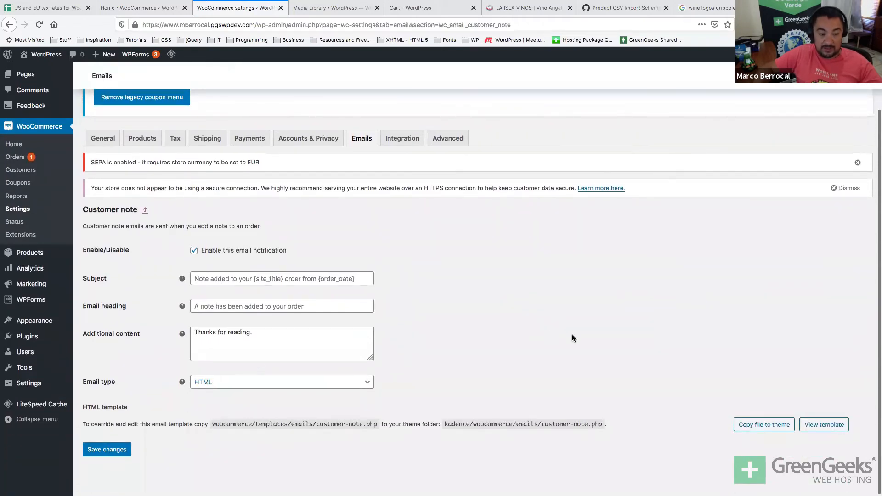
click(144, 210)
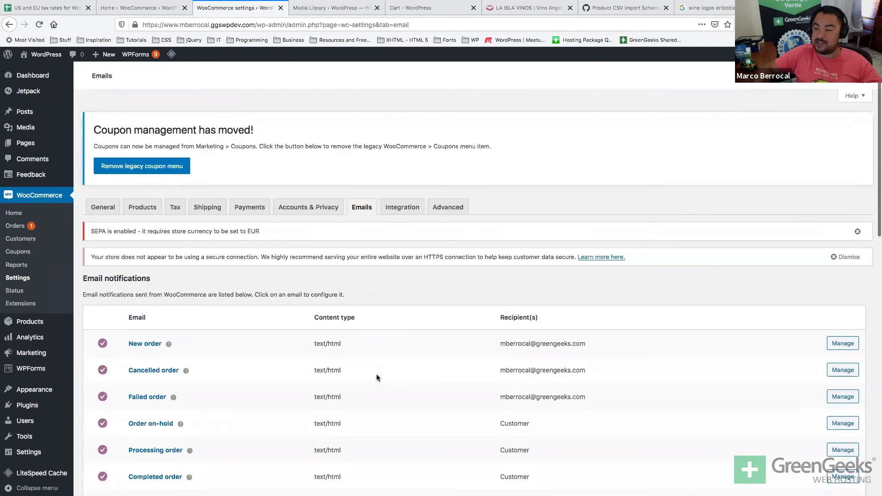
Review the Header image field and the From name 'WordPress' and From address, then open Integration.
scroll(376, 378, down, 5)
scroll(377, 377, down, 8)
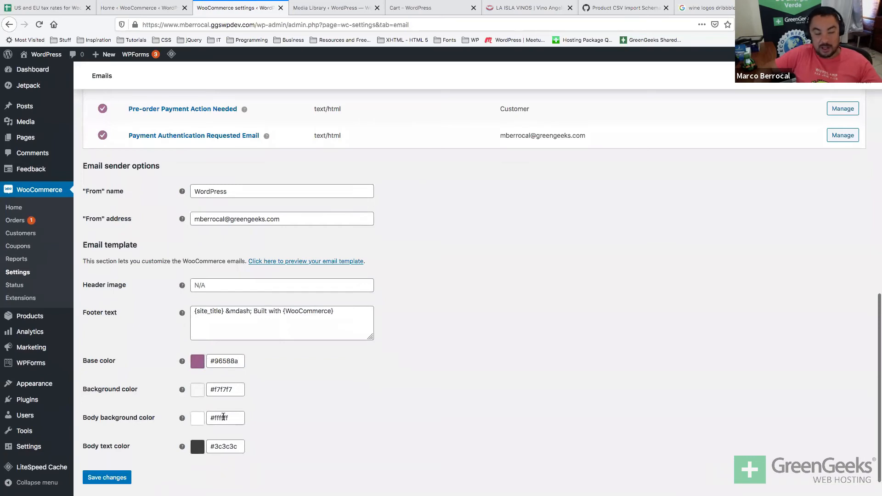
click(200, 285)
mouse_move(182, 285)
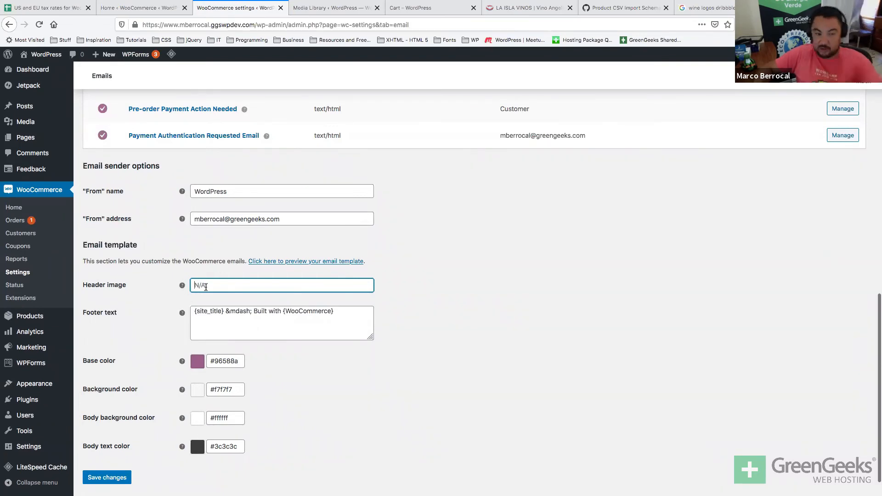
scroll(205, 287, up, 4)
double_click(205, 282)
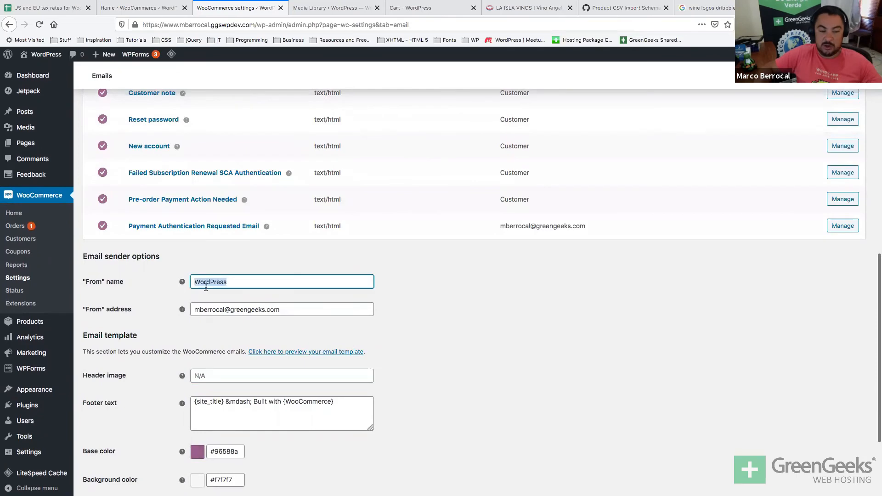
double_click(197, 308)
scroll(197, 306, down, 5)
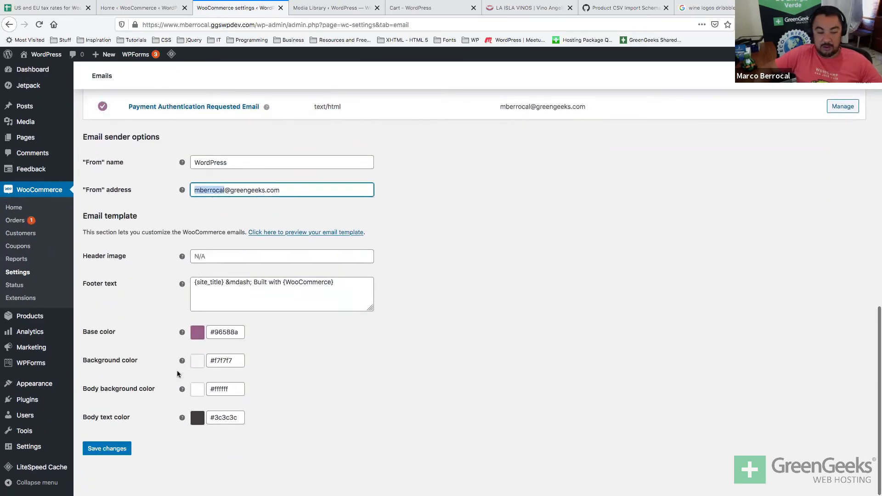
scroll(164, 393, up, 15)
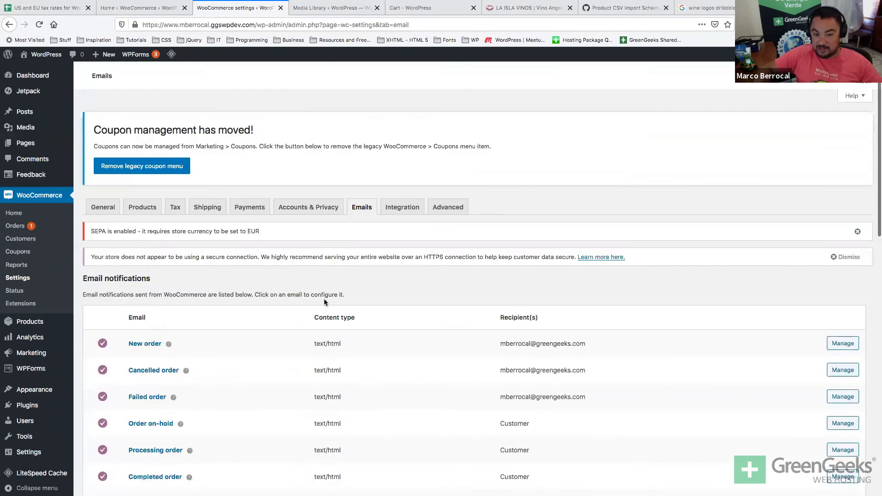
click(403, 208)
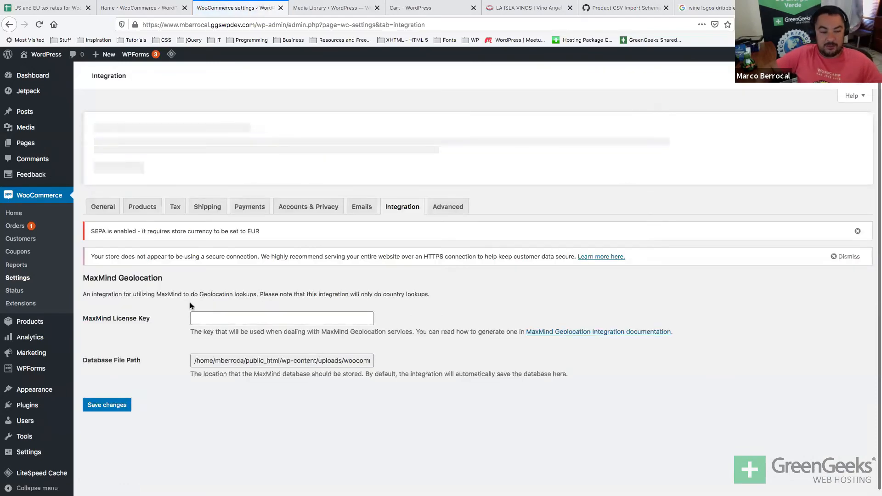
Point out the MaxMind Geolocation heading, then go to the Advanced settings.
double_click(145, 278)
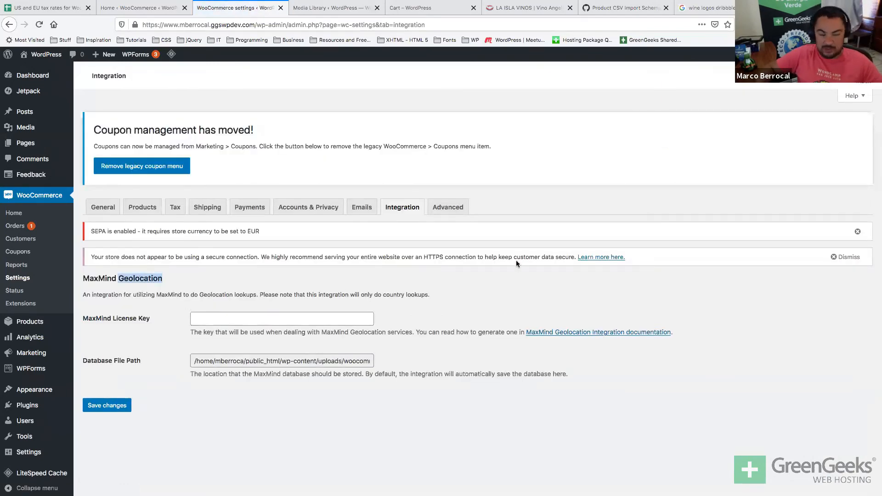
click(445, 207)
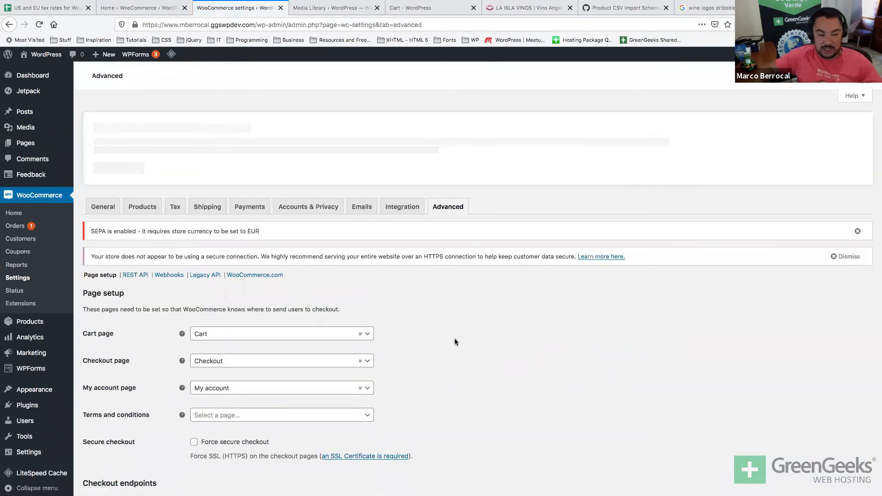
Check the Terms and conditions page choices without picking one, then open All Pages in a new tab.
scroll(454, 341, down, 1)
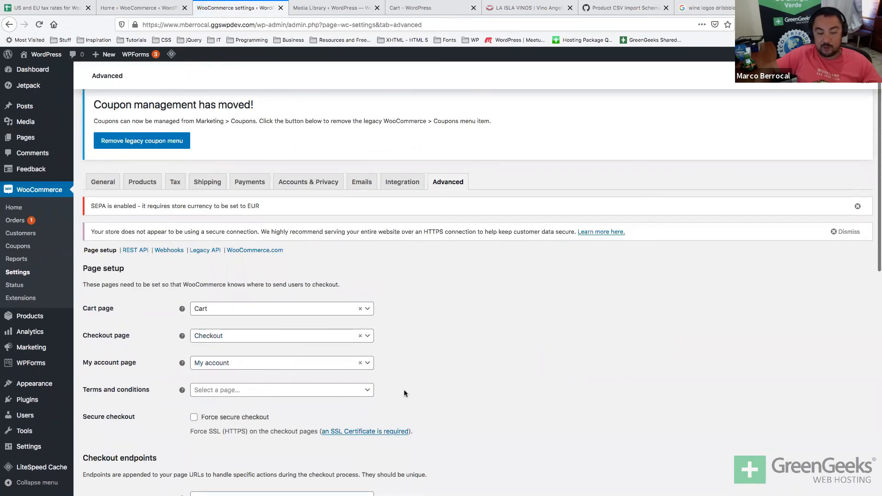
click(289, 391)
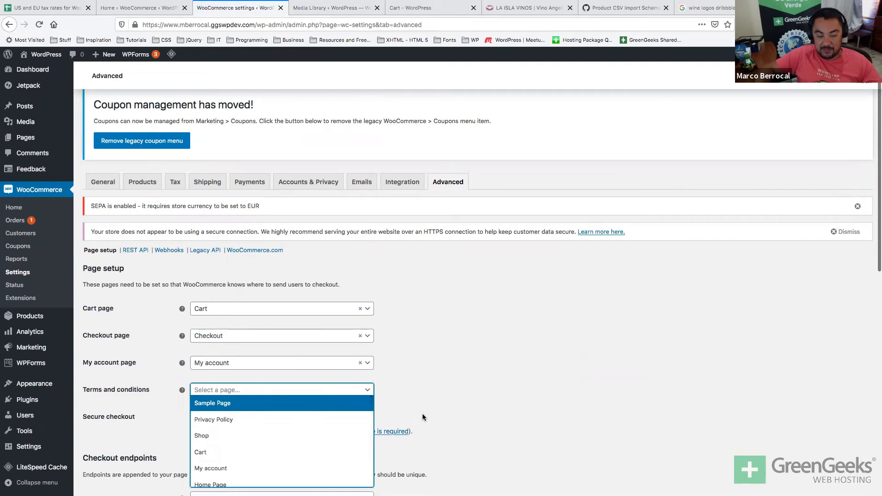
scroll(423, 417, down, 1)
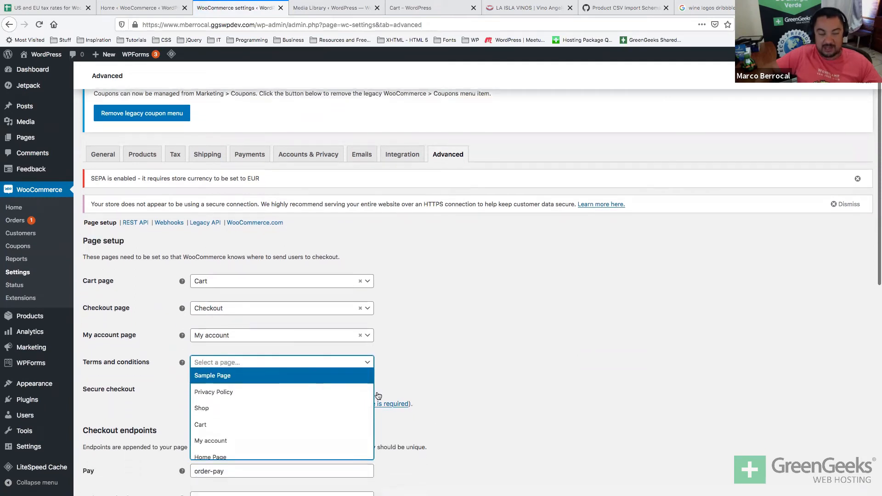
click(161, 404)
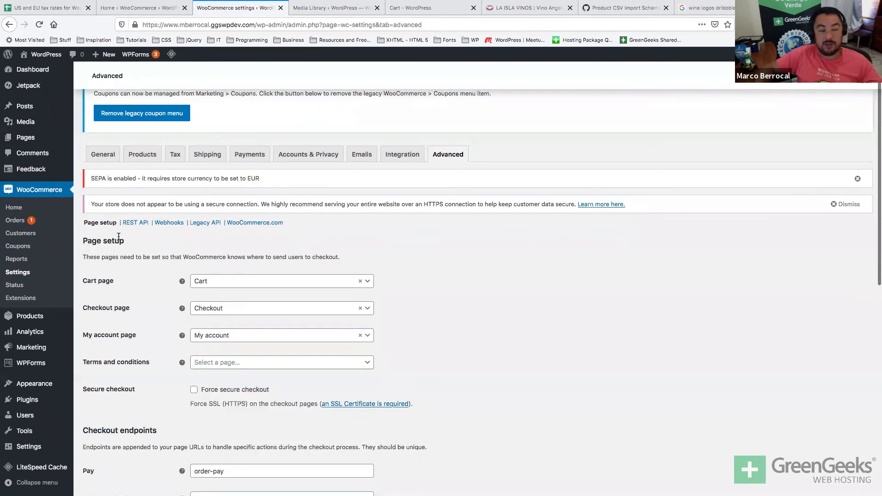
middle_click(25, 137)
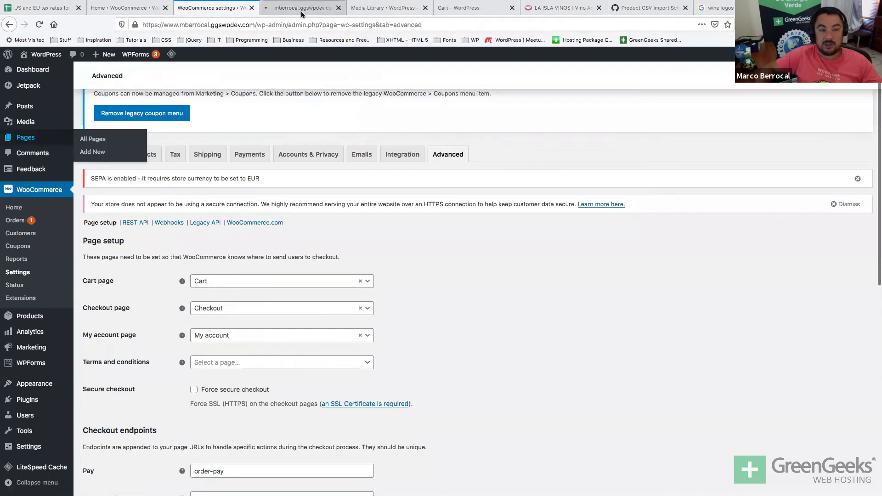
click(301, 13)
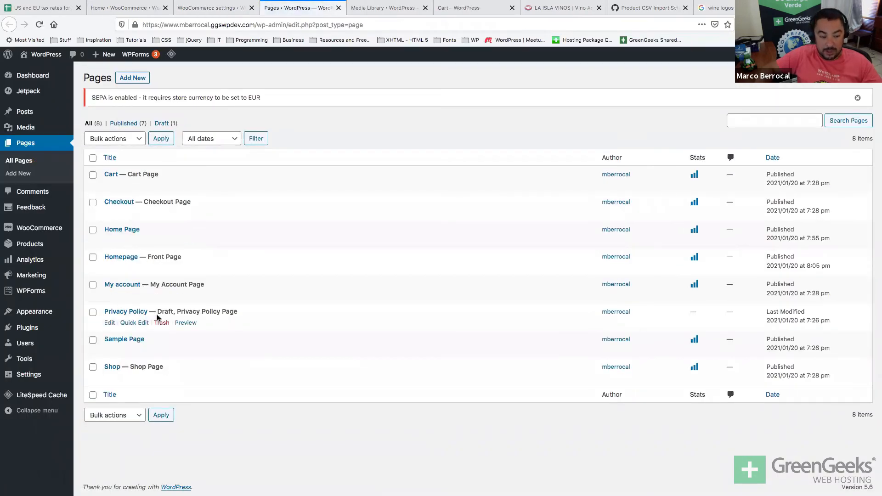
Open the draft Privacy Policy page in the editor, skim it, and close its tab.
double_click(163, 312)
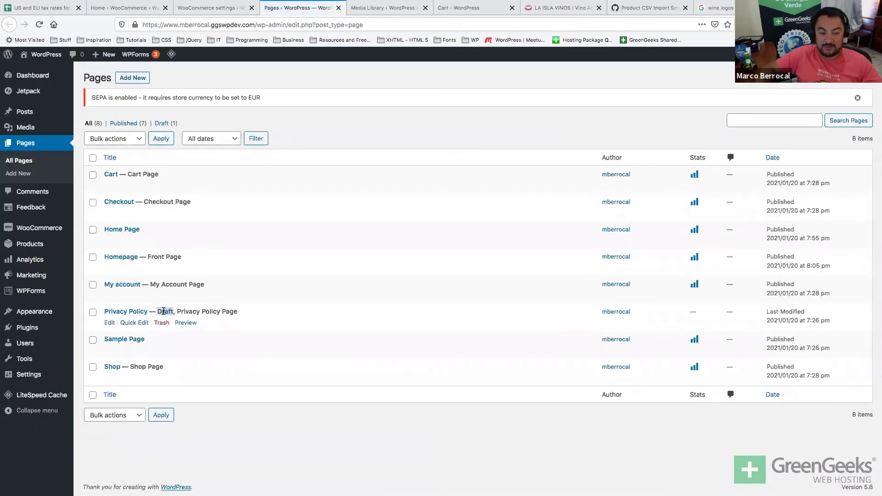
click(130, 312)
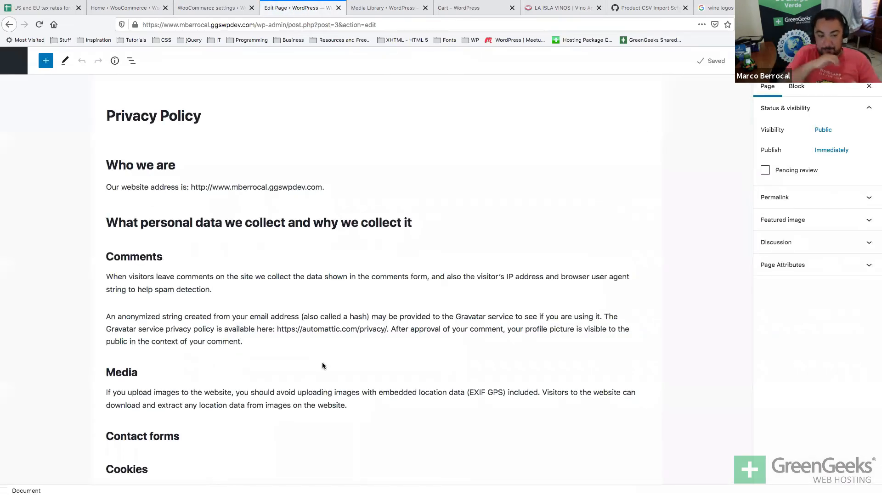
scroll(322, 366, down, 2)
scroll(322, 366, down, 10)
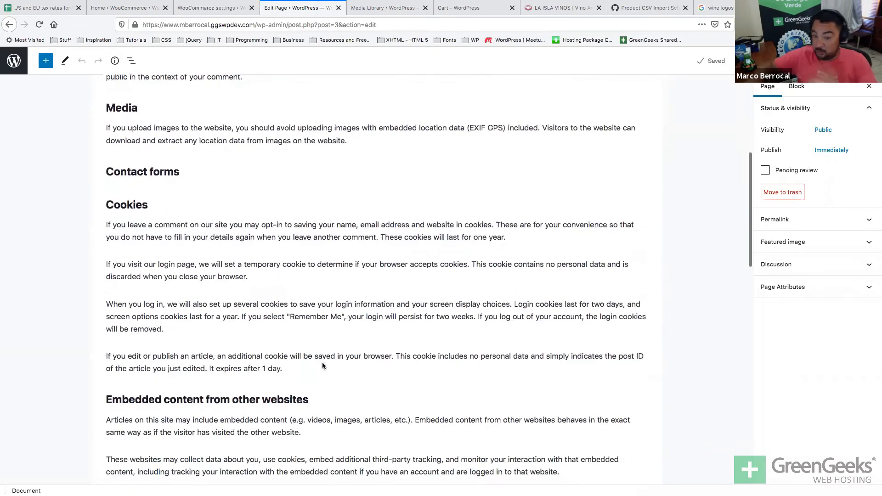
scroll(322, 366, up, 10)
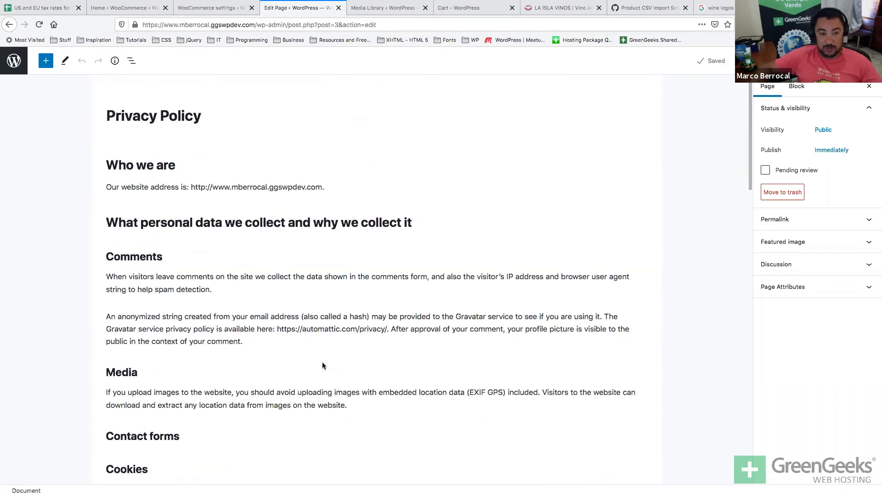
key(ctrl+w)
scroll(442, 276, down, 2)
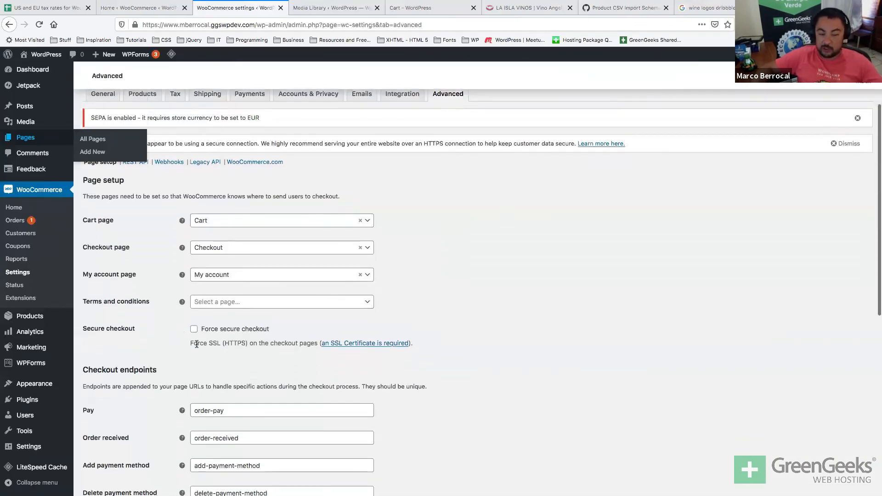
Turn on forcing secure checkout and scroll through endpoints such as order-pay and orders.
click(194, 330)
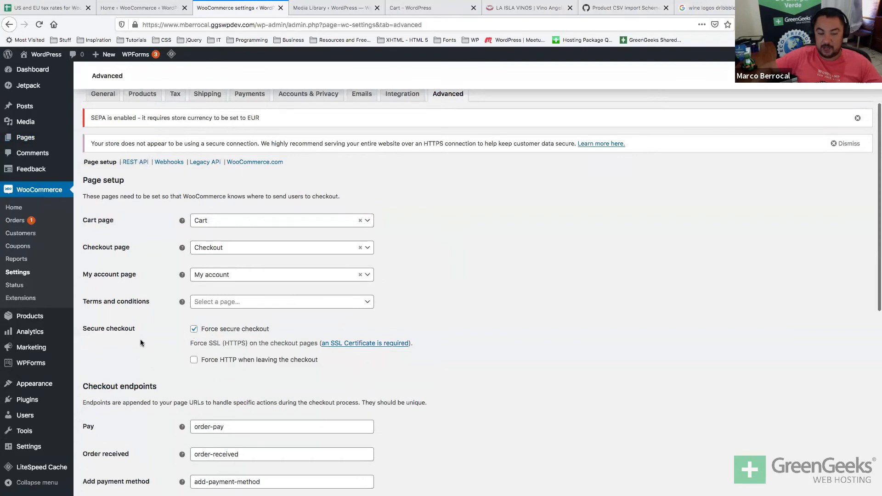
scroll(179, 376, down, 2)
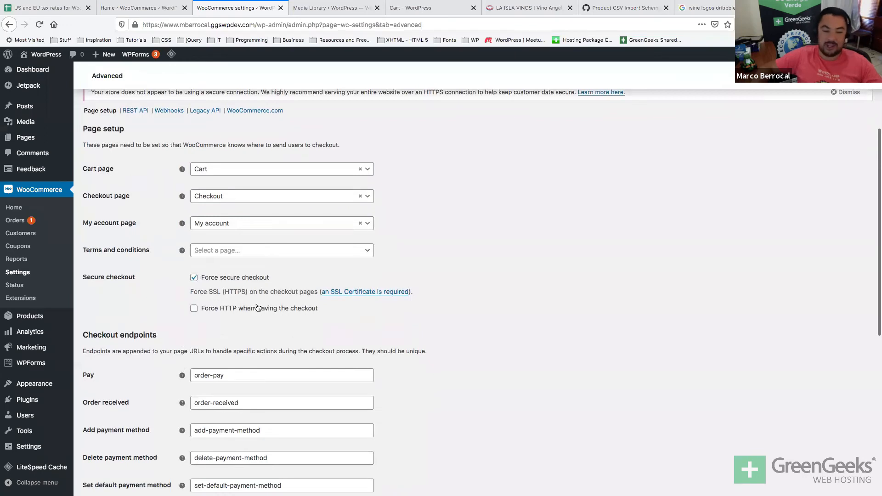
scroll(256, 307, down, 2)
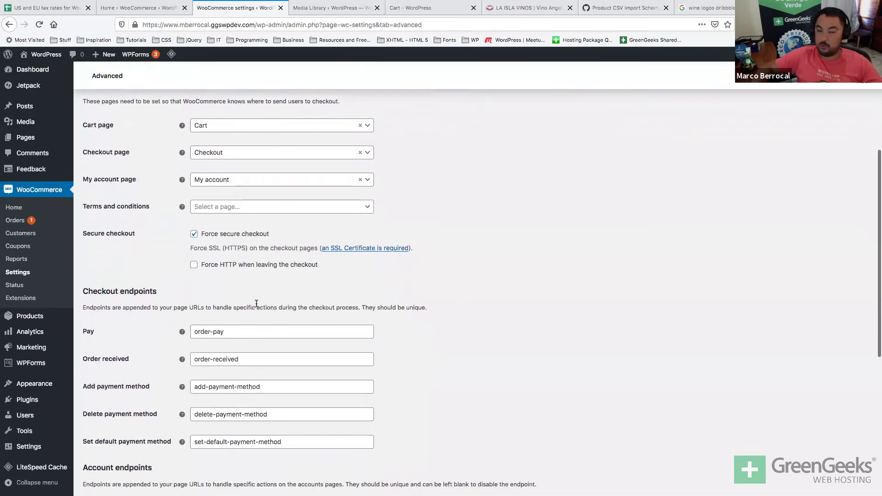
scroll(256, 304, up, 1)
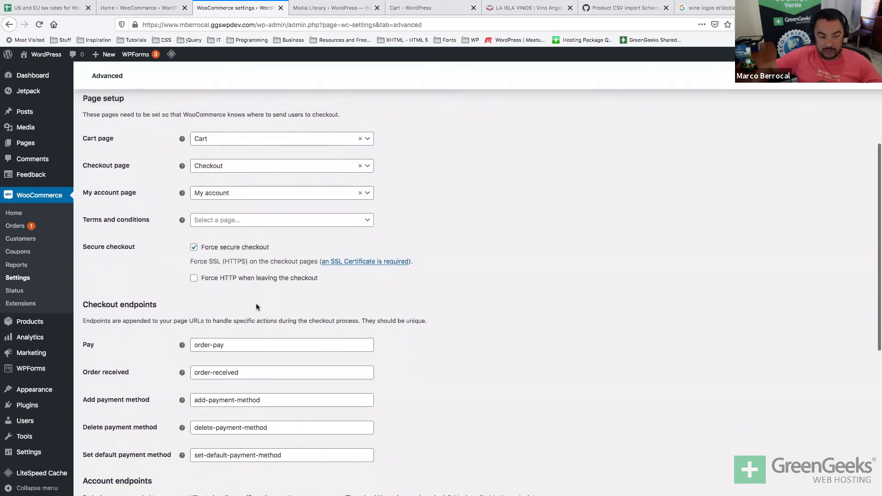
scroll(256, 306, down, 1)
scroll(255, 304, down, 1)
scroll(331, 297, down, 5)
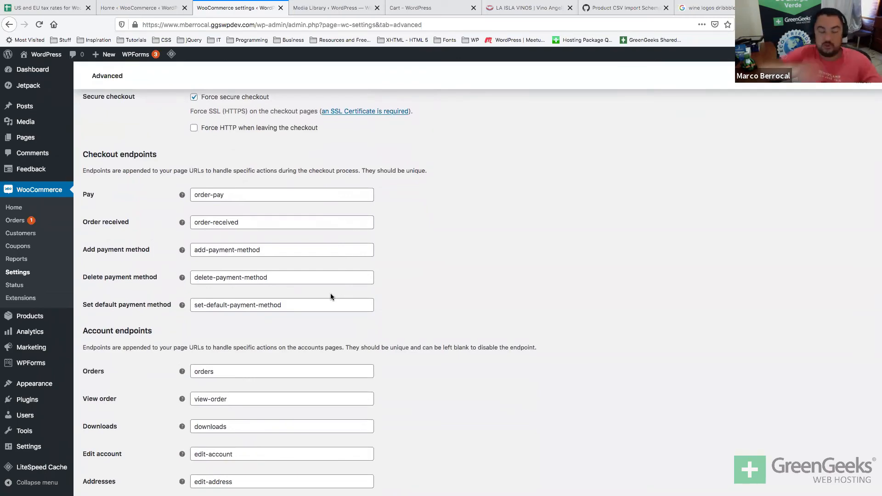
scroll(384, 157, up, 10)
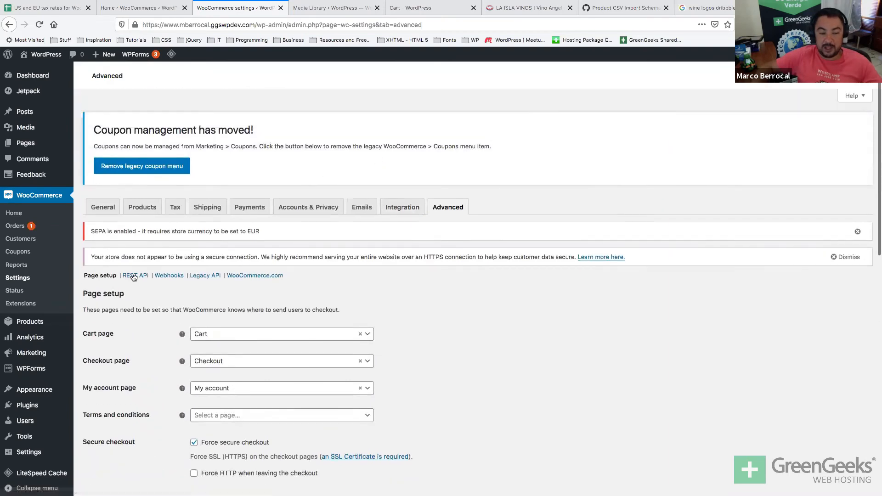
scroll(204, 305, down, 4)
scroll(204, 306, down, 7)
scroll(199, 305, up, 10)
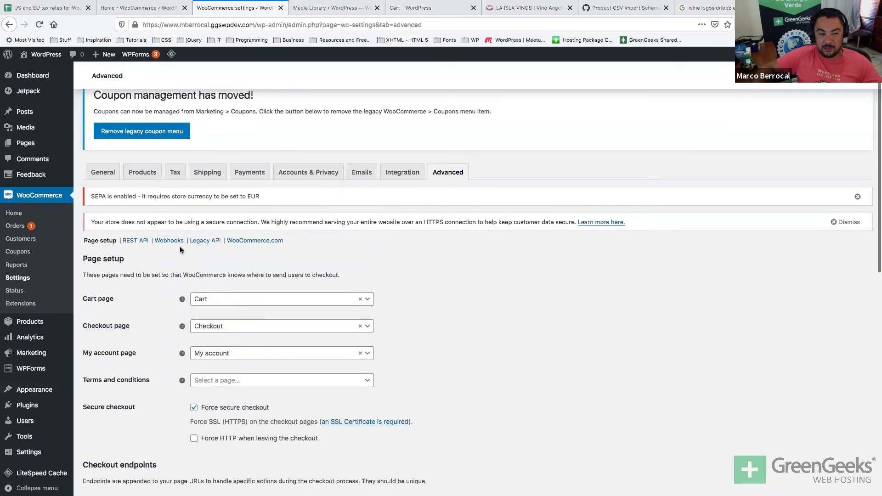
Leave unsaved for Webhooks, view the empty REST API keys, then open the System Status report.
click(156, 242)
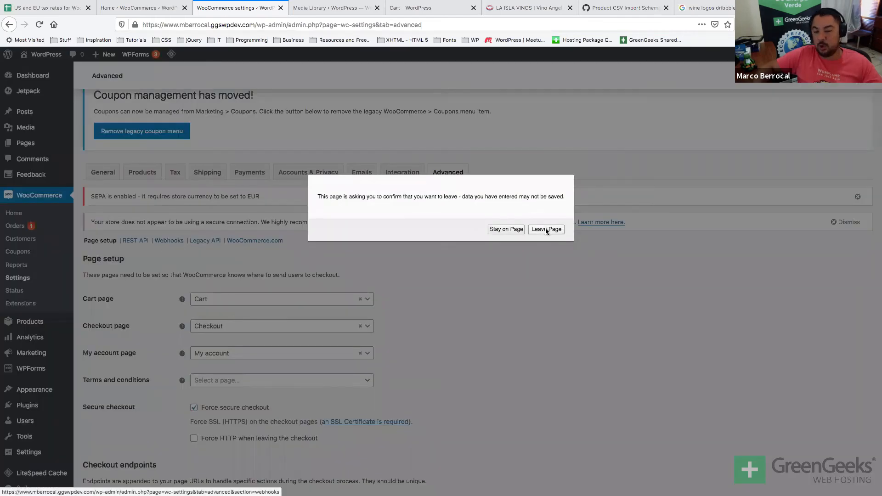
click(546, 231)
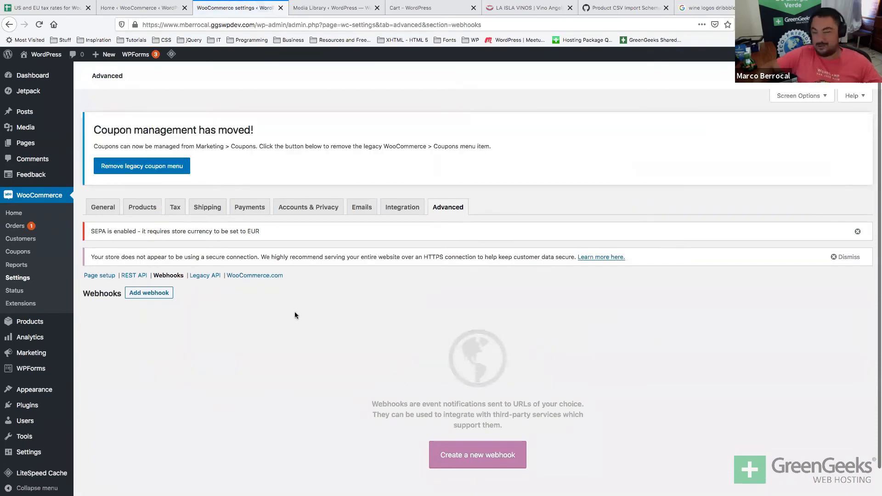
click(139, 277)
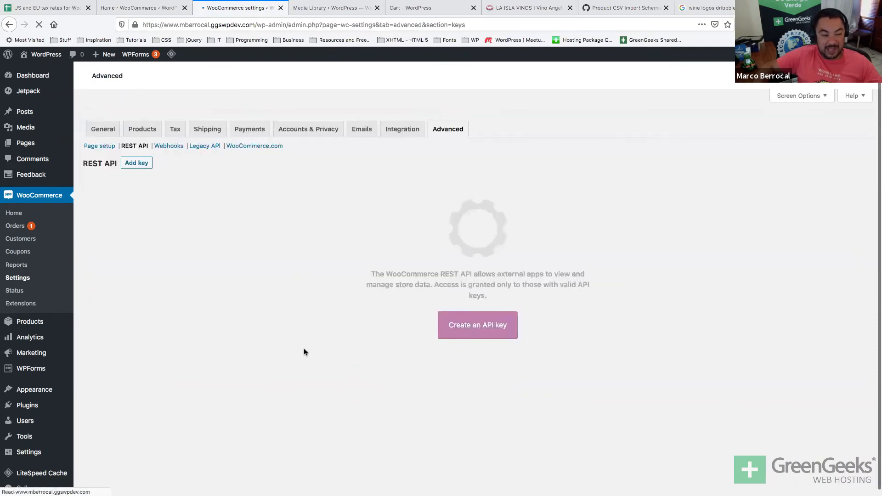
click(11, 292)
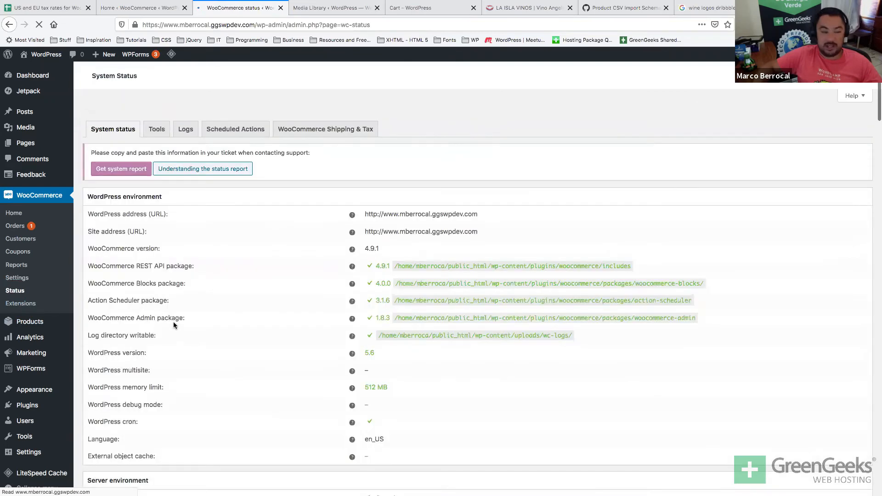
Scroll the System Status report down to the Security section and highlight the Secure connection (HTTPS) label.
scroll(338, 288, down, 5)
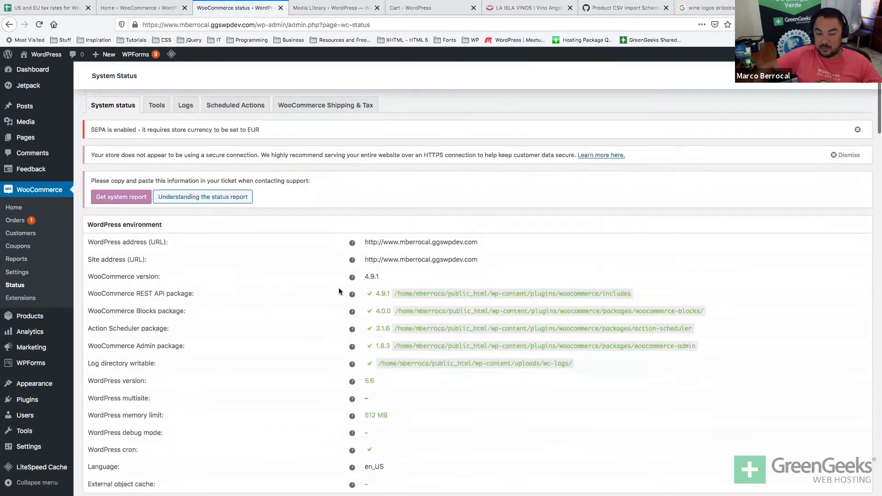
scroll(330, 300, down, 3)
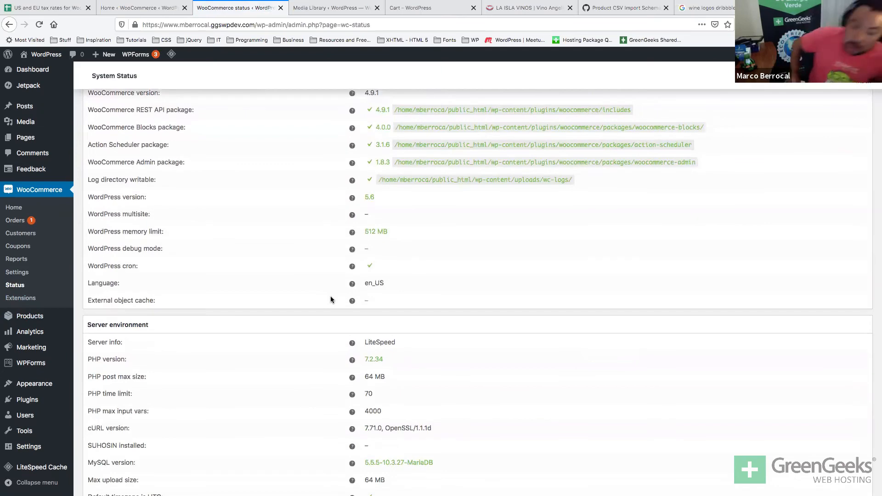
scroll(331, 299, up, 4)
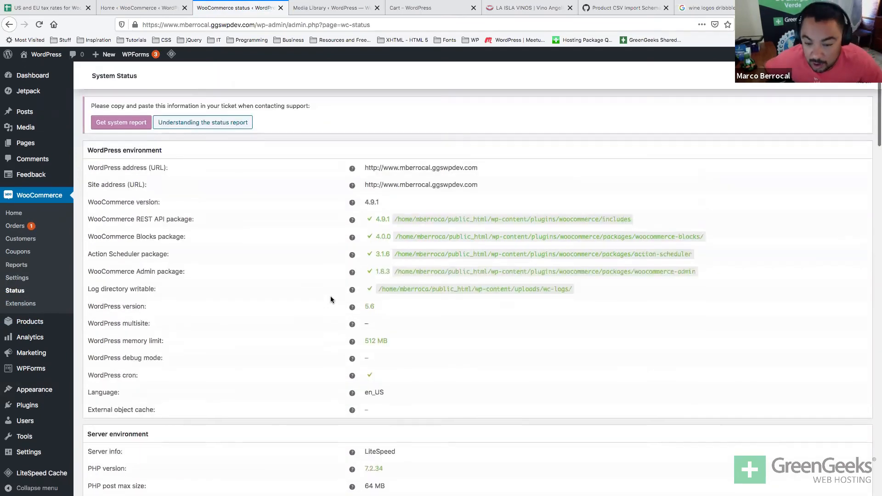
scroll(328, 303, down, 3)
scroll(329, 303, down, 12)
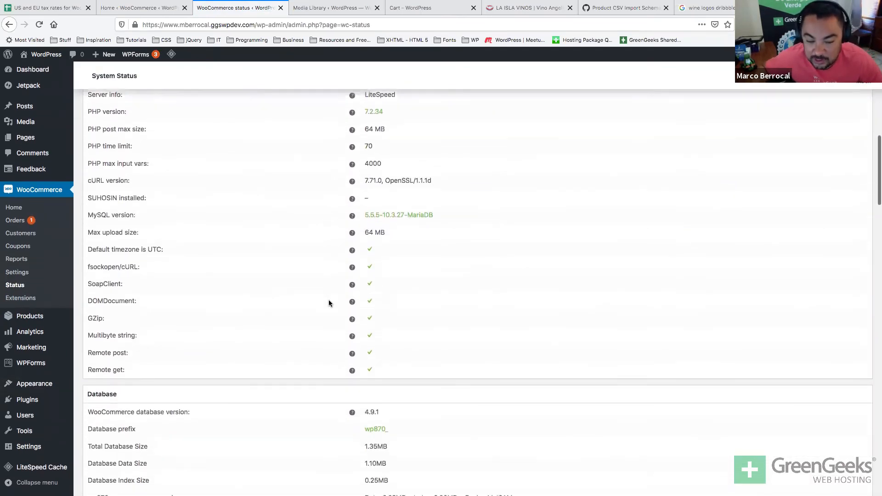
scroll(329, 301, down, 5)
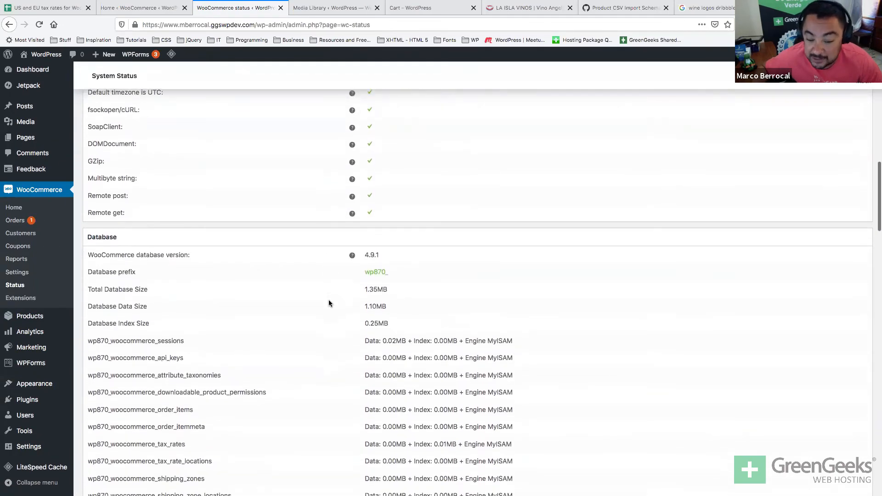
scroll(329, 303, down, 12)
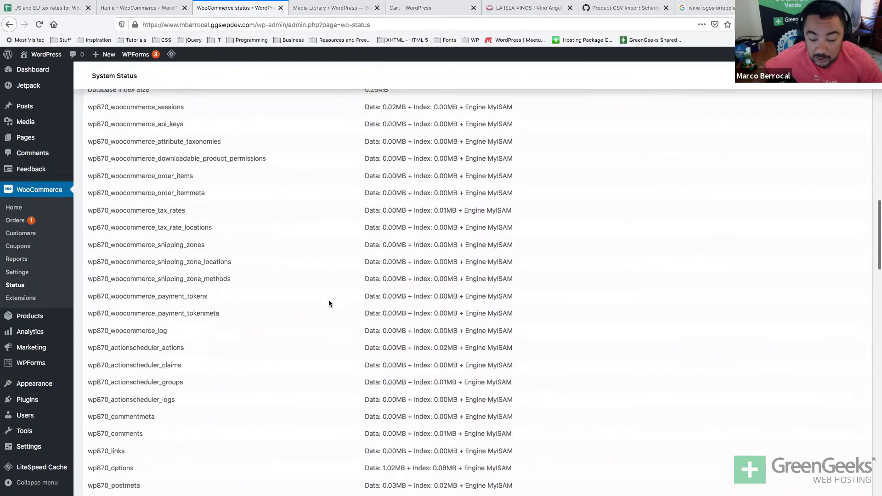
scroll(329, 303, down, 20)
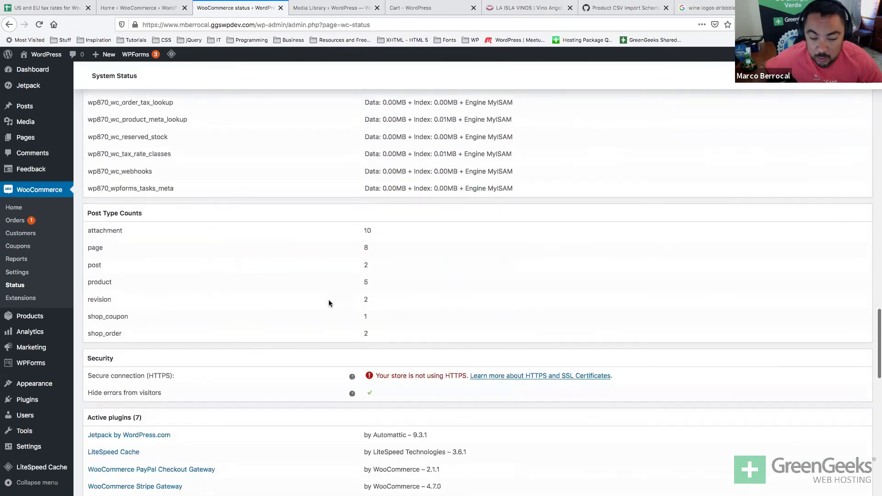
triple_click(220, 375)
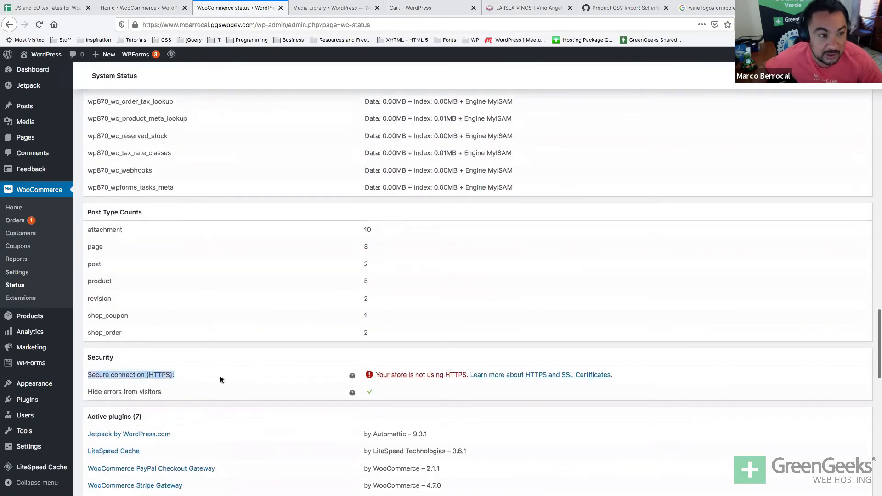
click(430, 383)
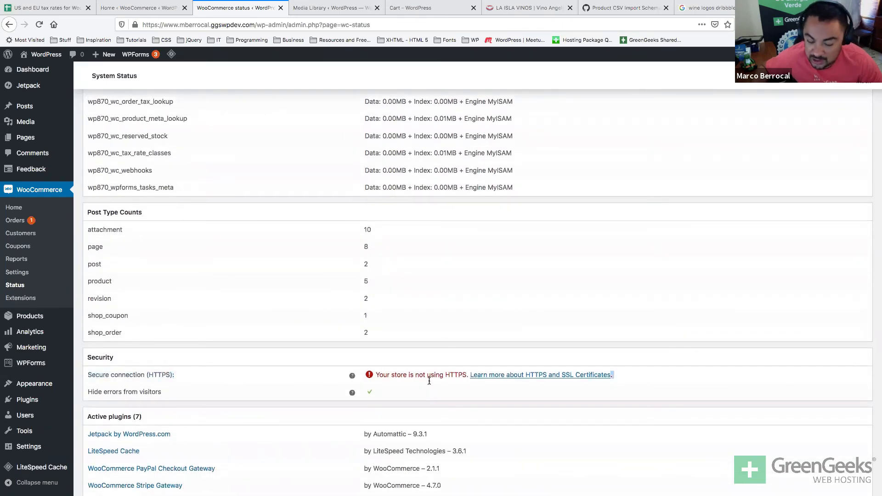
Point out the word 'not' in the HTTPS warning and select the start of the page's web address.
scroll(456, 376, down, 10)
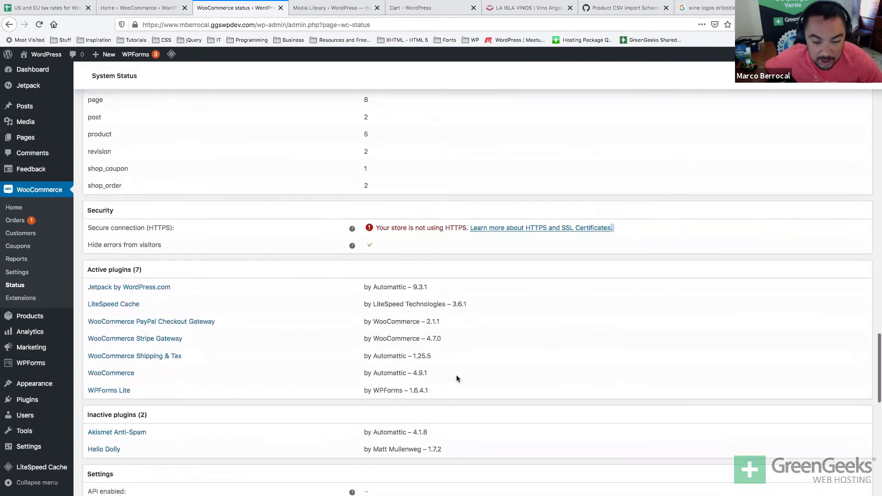
scroll(455, 375, down, 3)
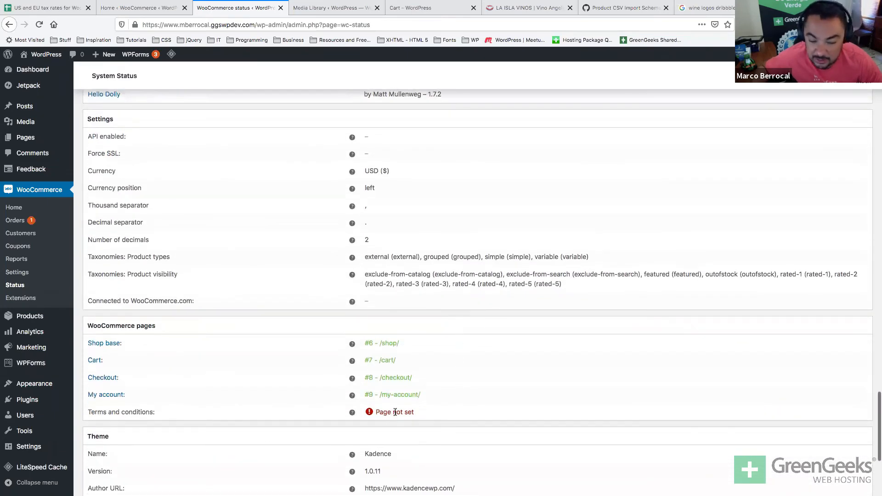
scroll(395, 412, down, 5)
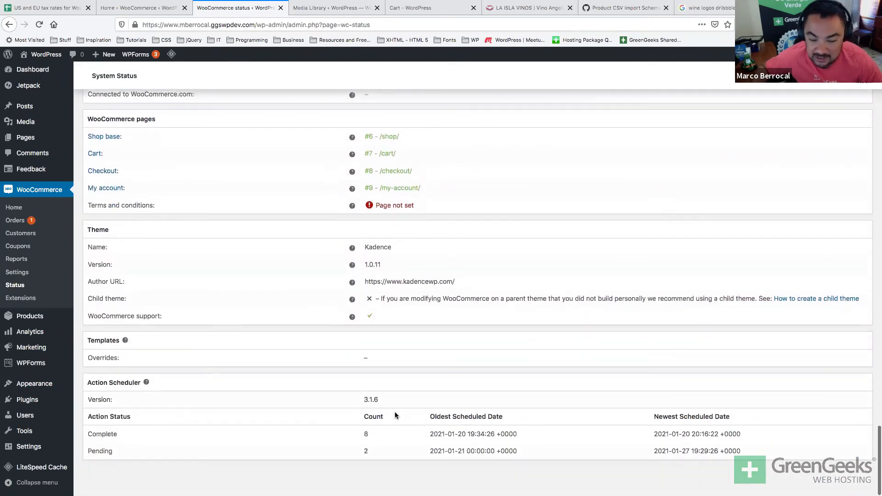
scroll(395, 412, up, 10)
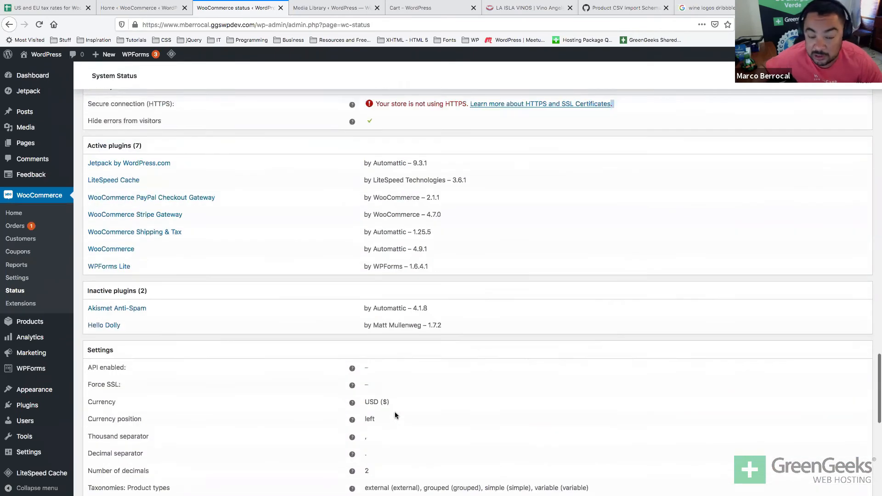
scroll(395, 412, up, 3)
double_click(417, 249)
mouse_move(353, 248)
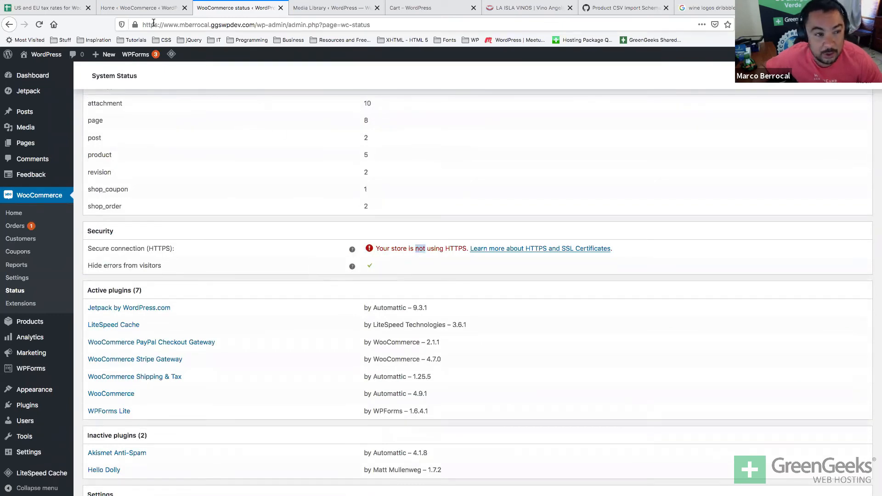
double_click(146, 25)
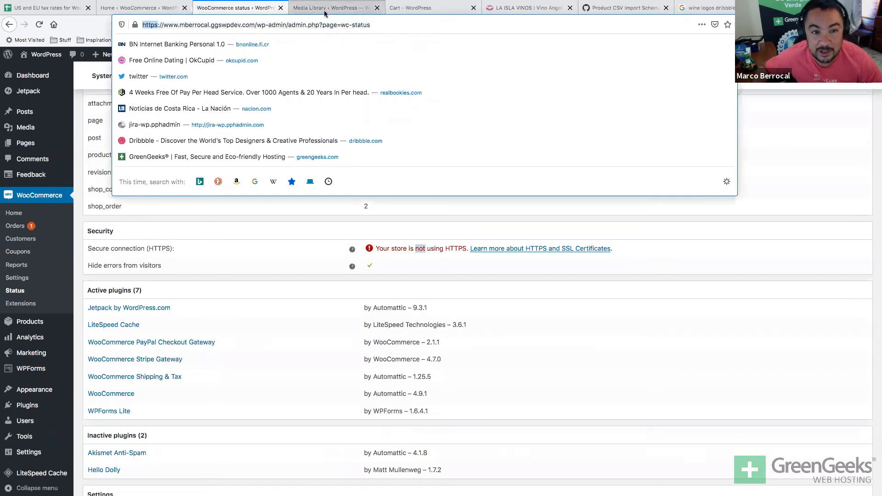
Close the Media Library tab, load Checkout in the storefront tab, and return to System Status.
click(321, 13)
key(super+w)
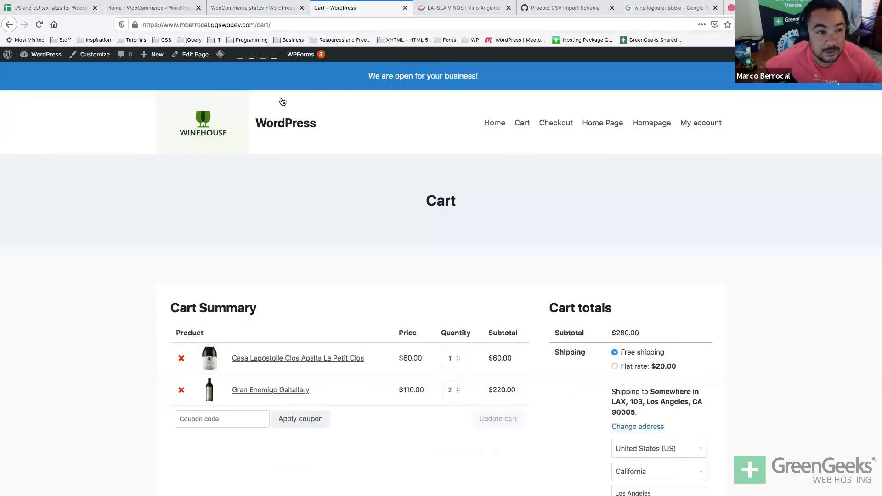
click(558, 124)
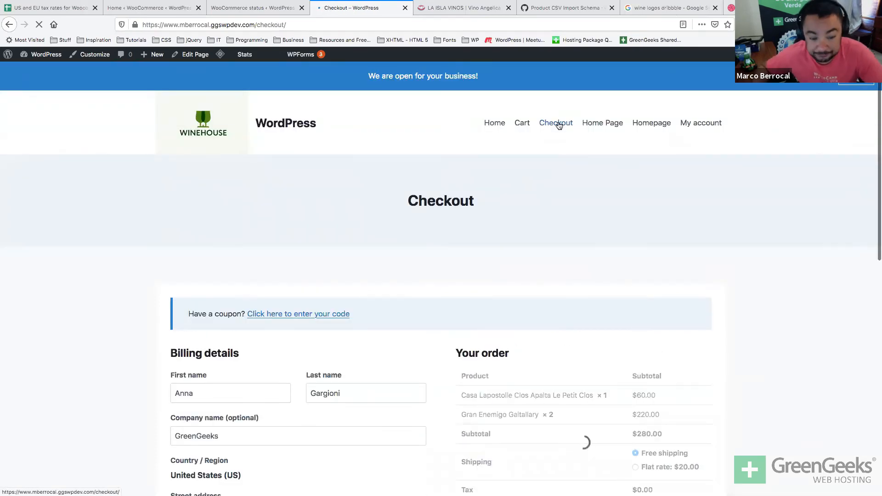
click(179, 9)
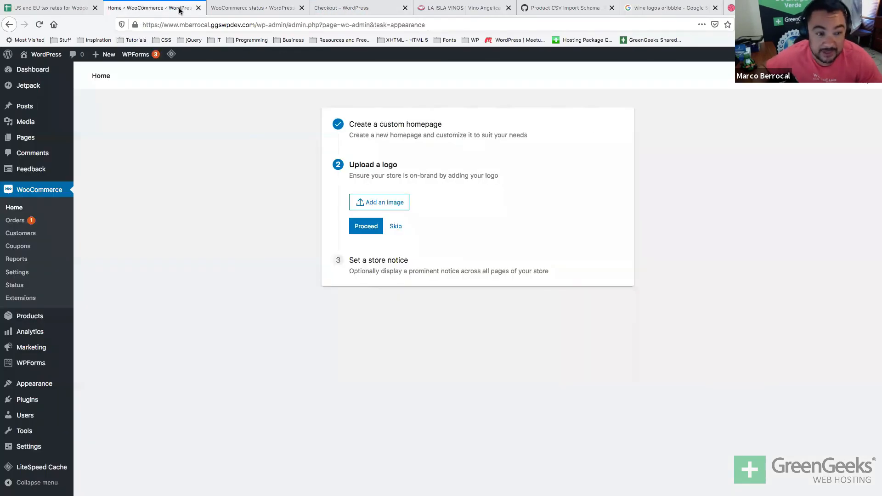
click(243, 7)
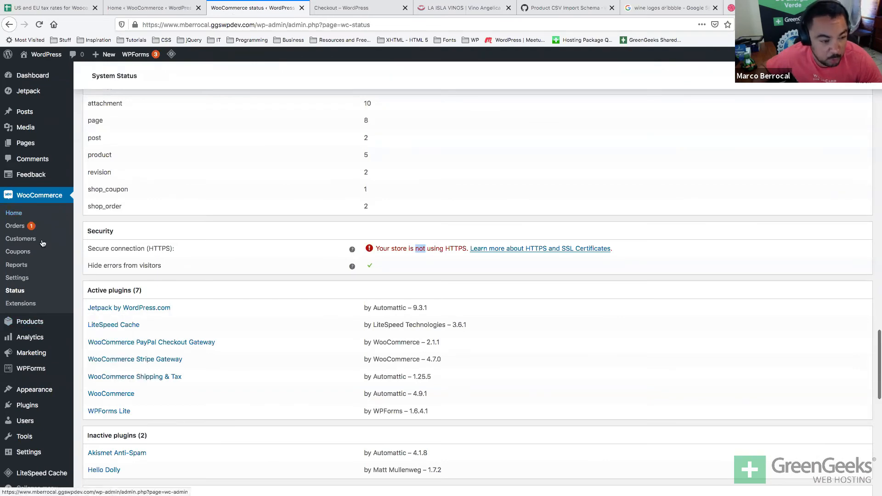
Open the Analytics overview and look at the date range presets without changing them.
click(30, 337)
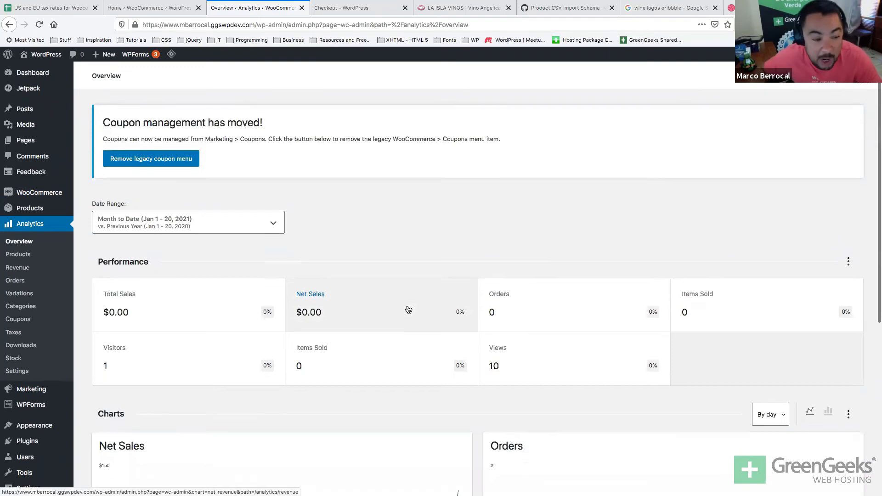
scroll(408, 309, down, 3)
scroll(408, 309, down, 3)
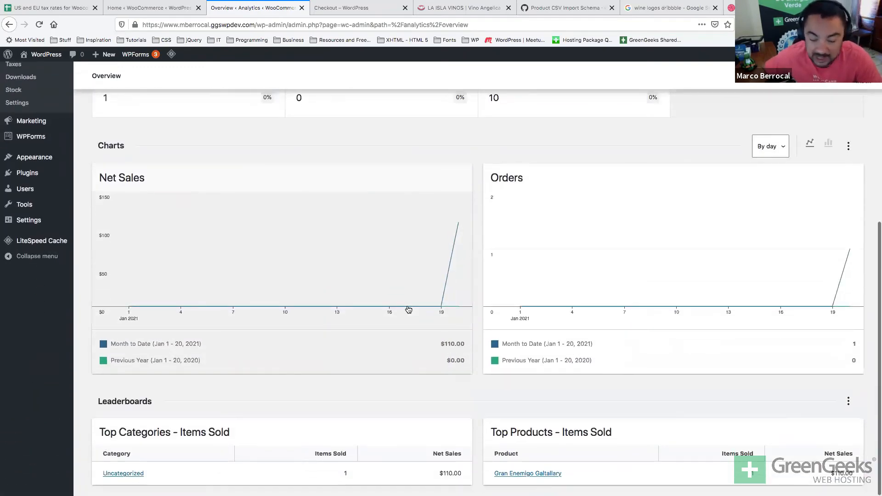
scroll(409, 309, up, 6)
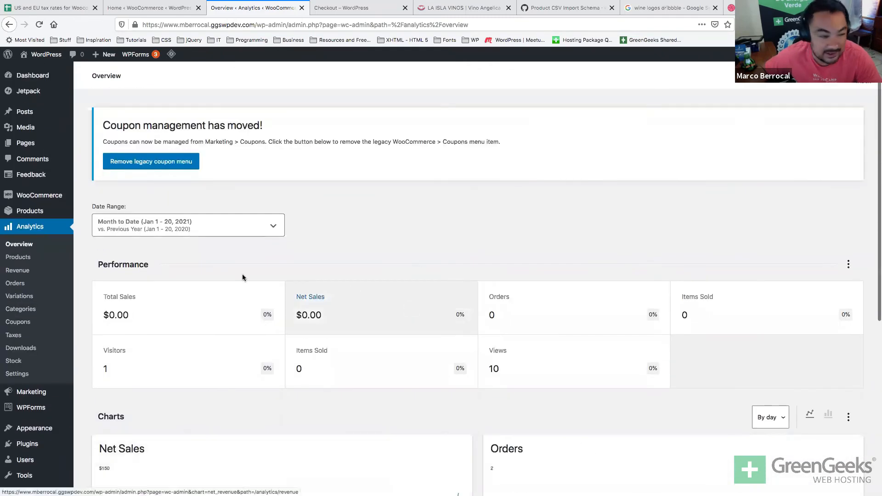
click(186, 230)
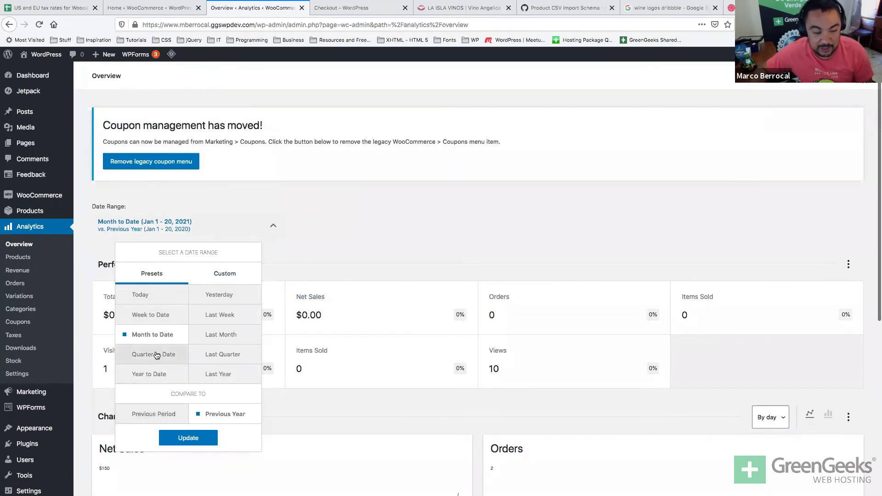
click(344, 210)
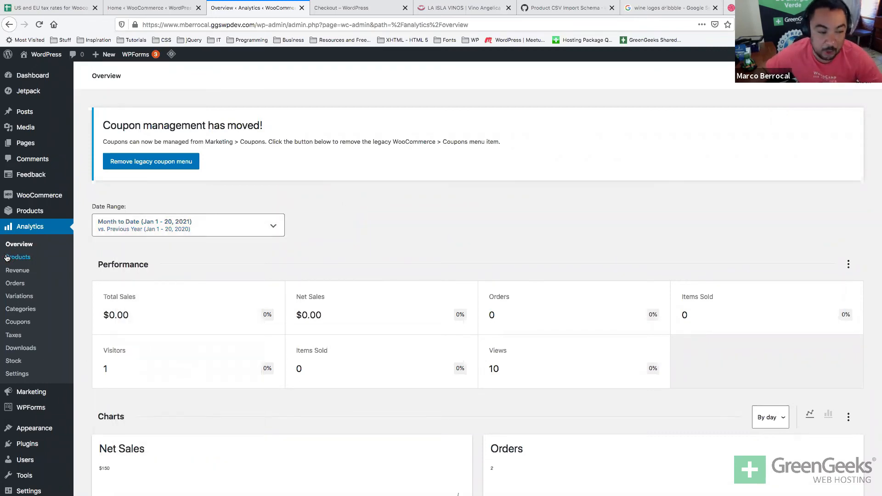
Review the Products, Revenue and Orders analytics reports.
click(7, 257)
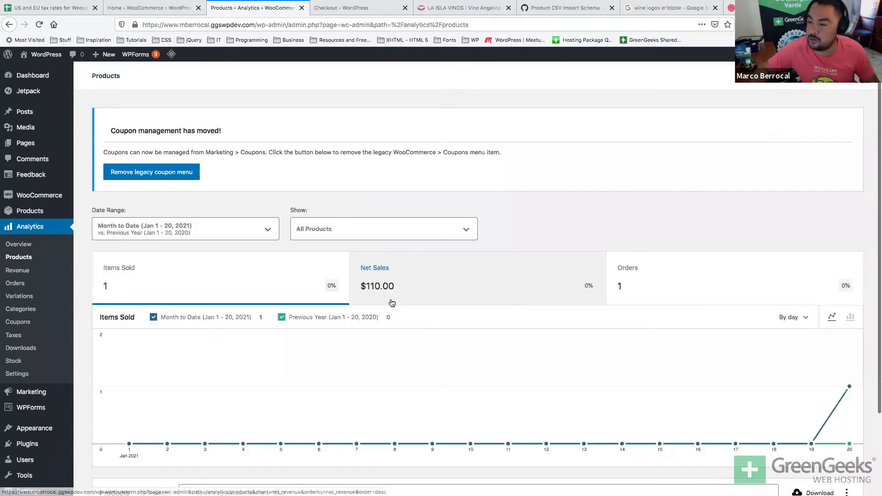
scroll(391, 303, down, 2)
scroll(392, 303, down, 2)
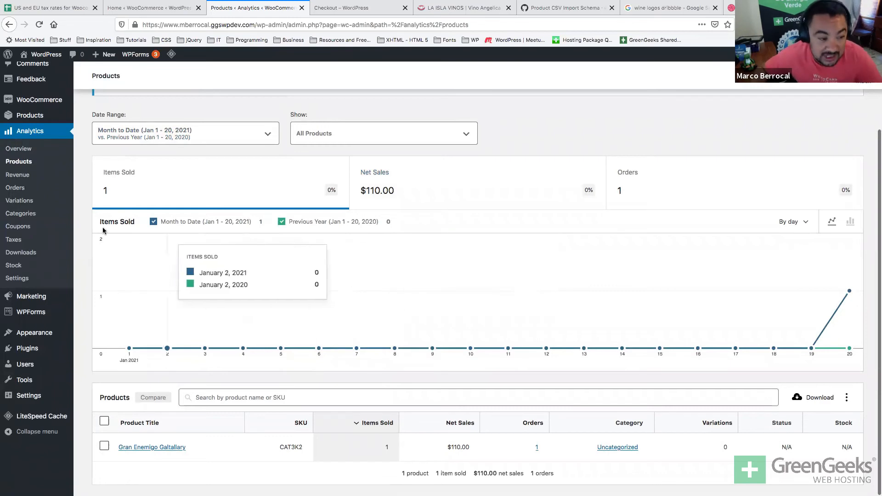
click(20, 176)
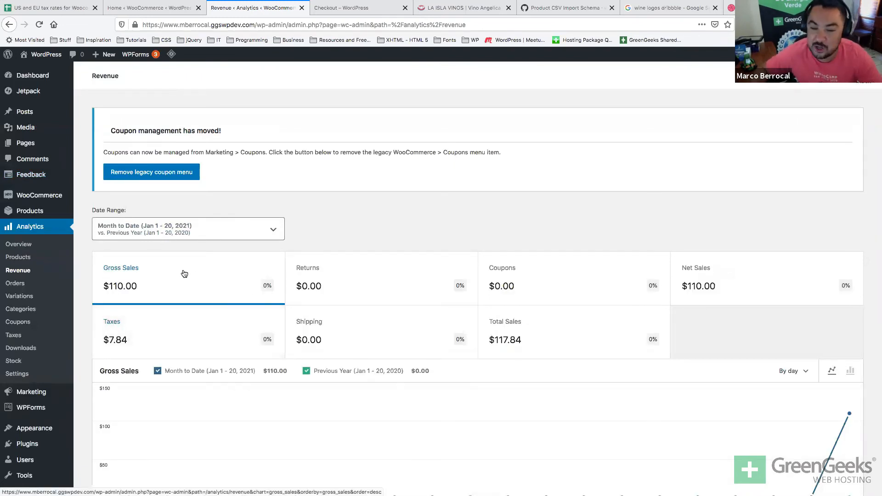
click(21, 285)
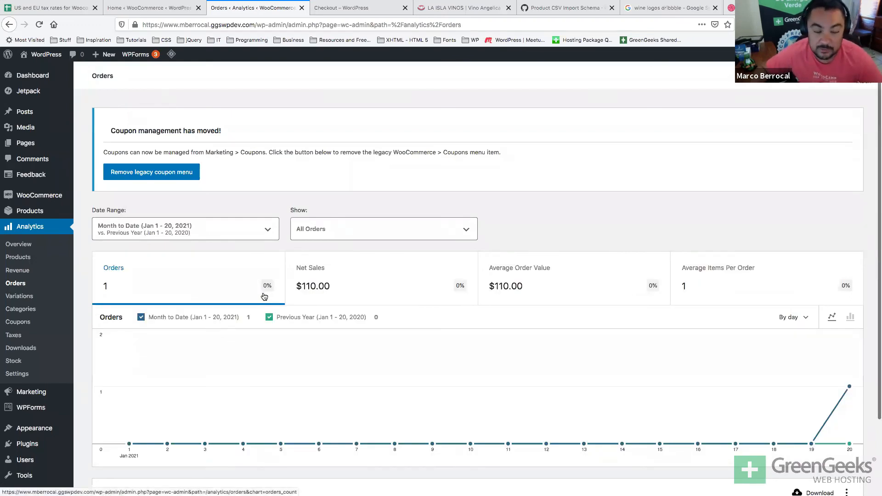
scroll(264, 297, down, 2)
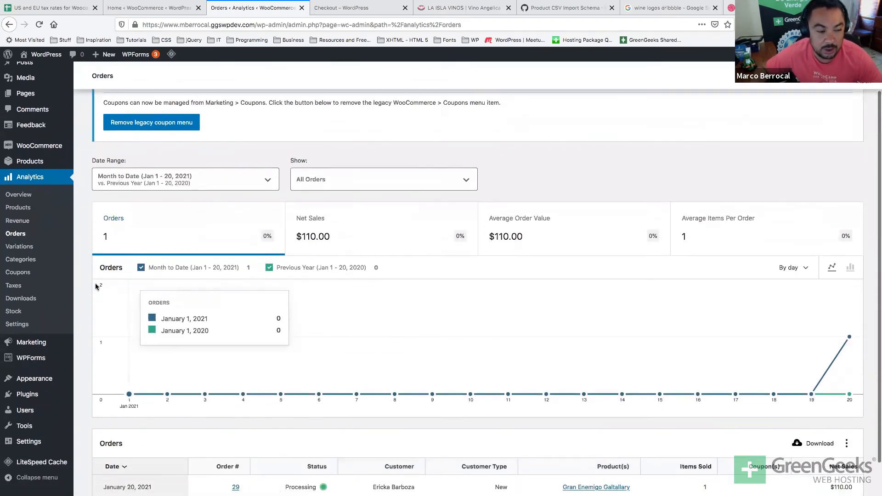
Check the Stock report, then browse the Marketing overview's recommended extensions.
click(18, 315)
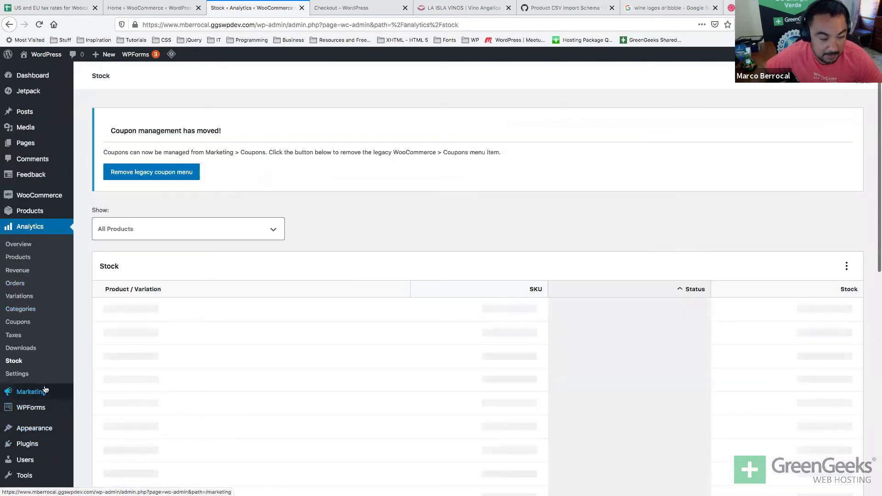
click(44, 391)
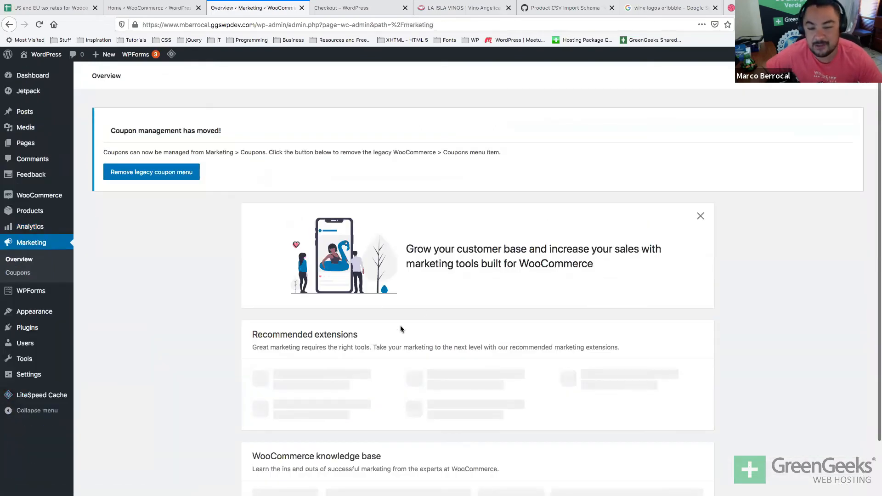
scroll(400, 329, down, 3)
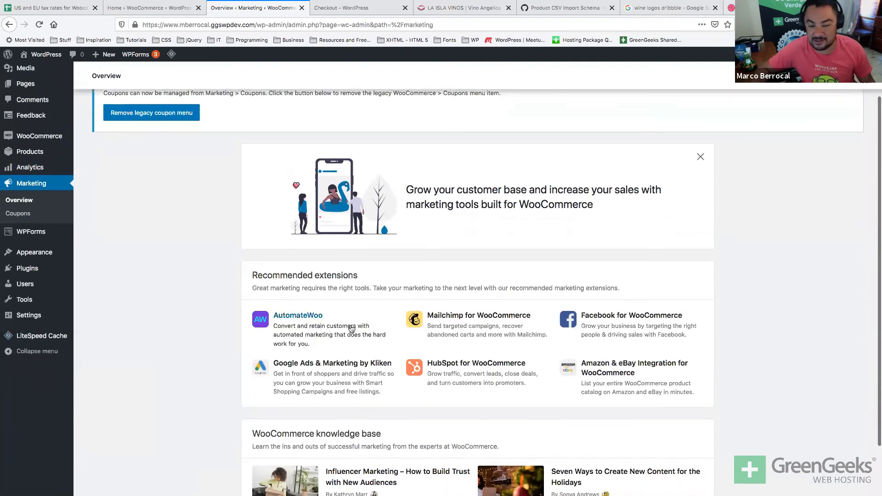
scroll(283, 290, up, 1)
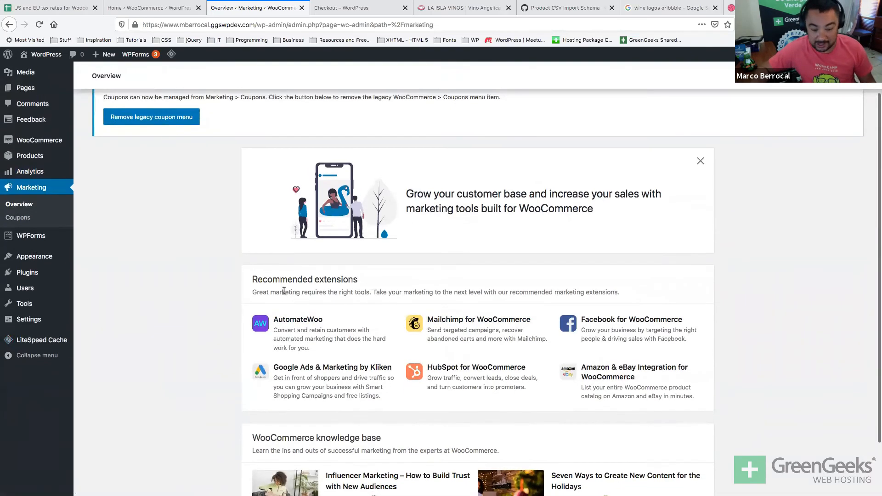
key(super+Tab)
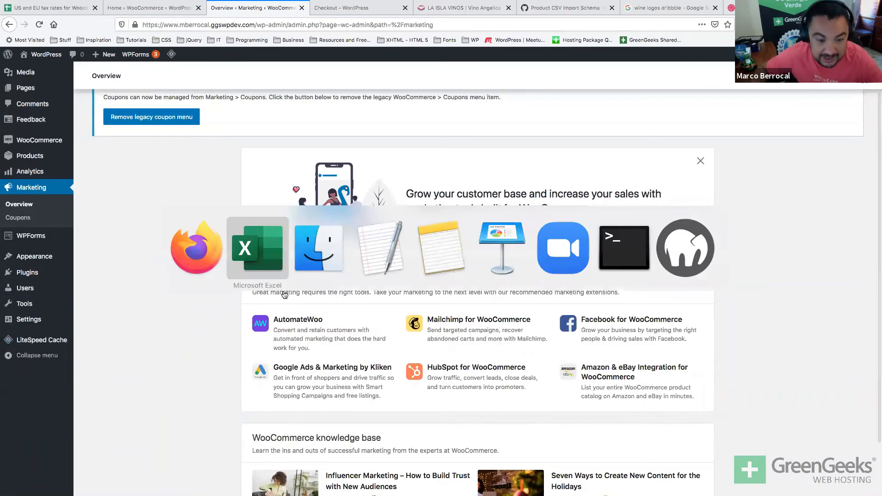
Play the Keynote slideshow past the Products and Analytics slides to 'Grow your store', then exit it.
key(super+Tab)
key(super+Tab)
key(super+Tab)
key(super+Tab)
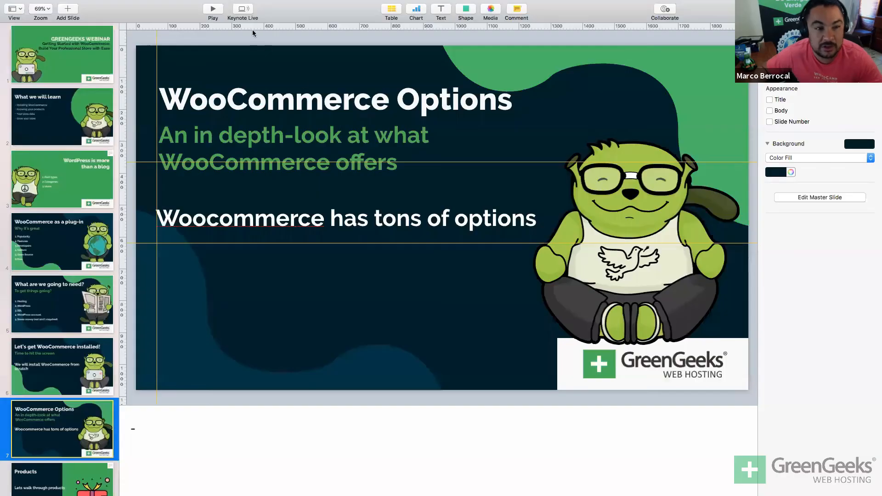
key(alt+super+p)
key(Right)
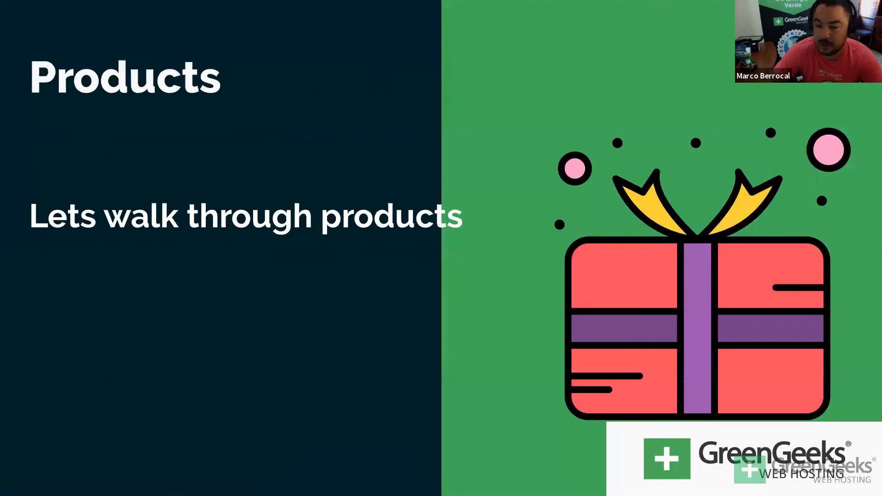
key(Right)
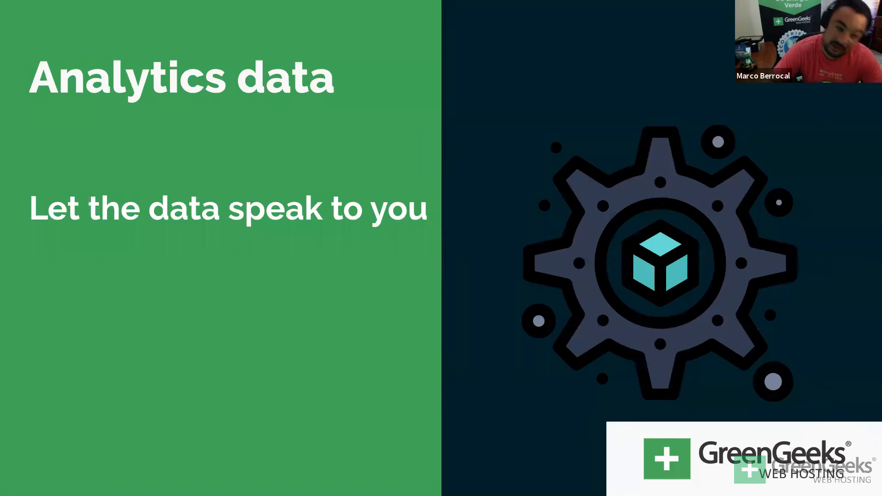
key(Right)
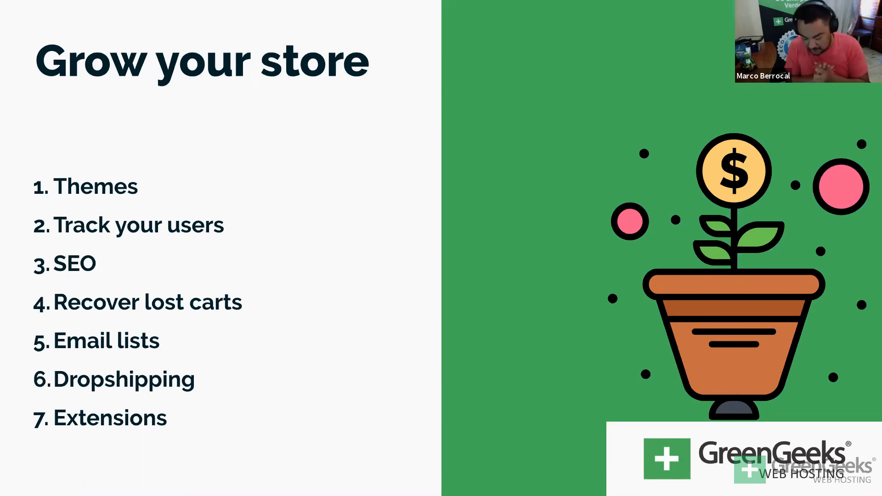
key(Escape)
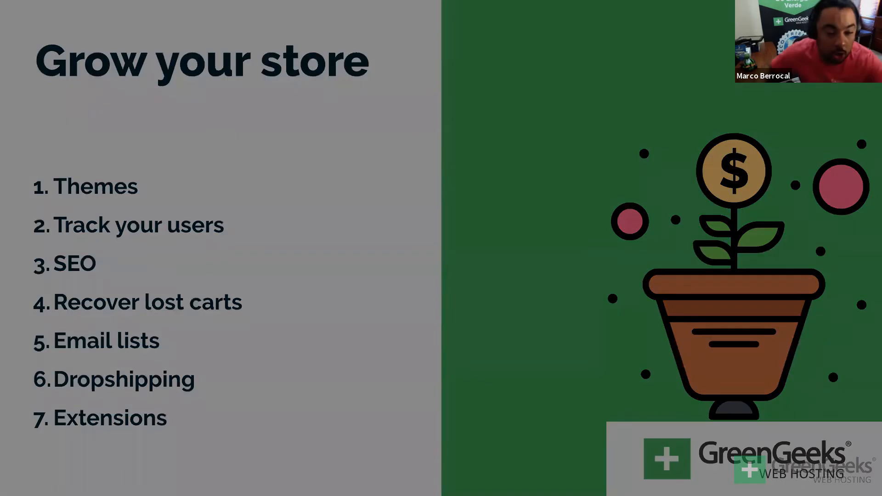
key(super+Tab)
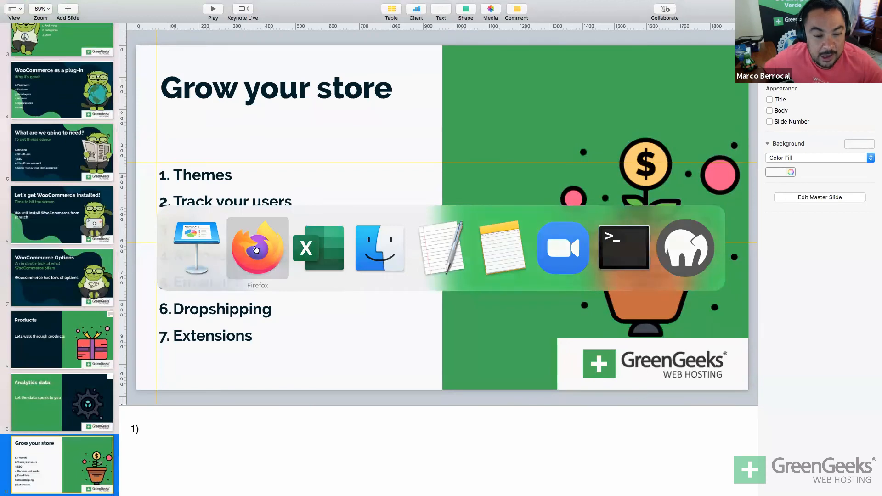
Back in WordPress, search Plugins > Add New for 'taxonomy' and scroll through the results.
click(267, 251)
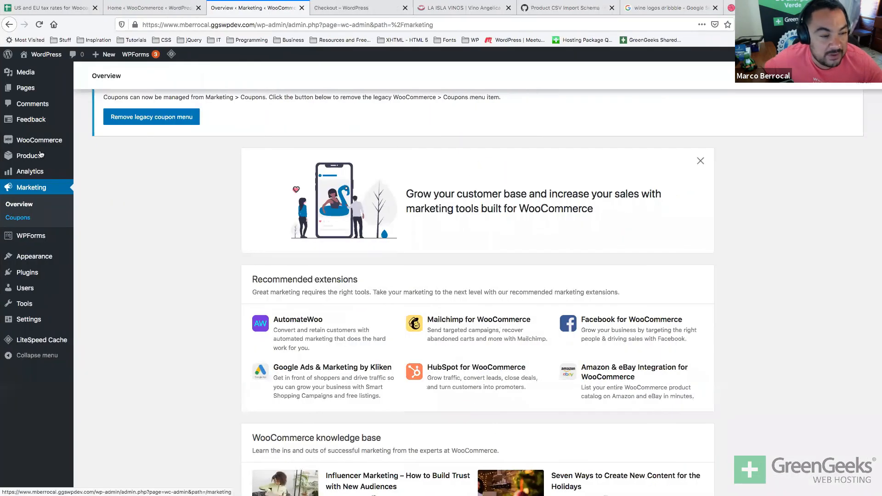
mouse_move(56, 156)
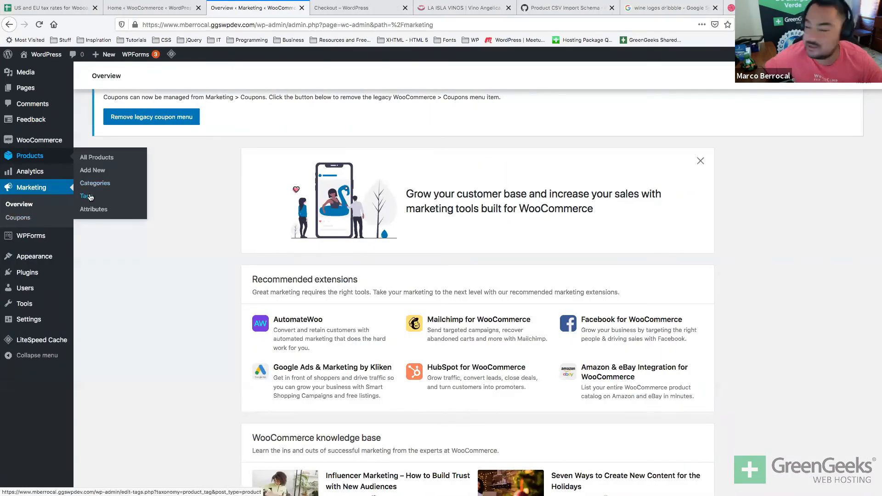
click(37, 276)
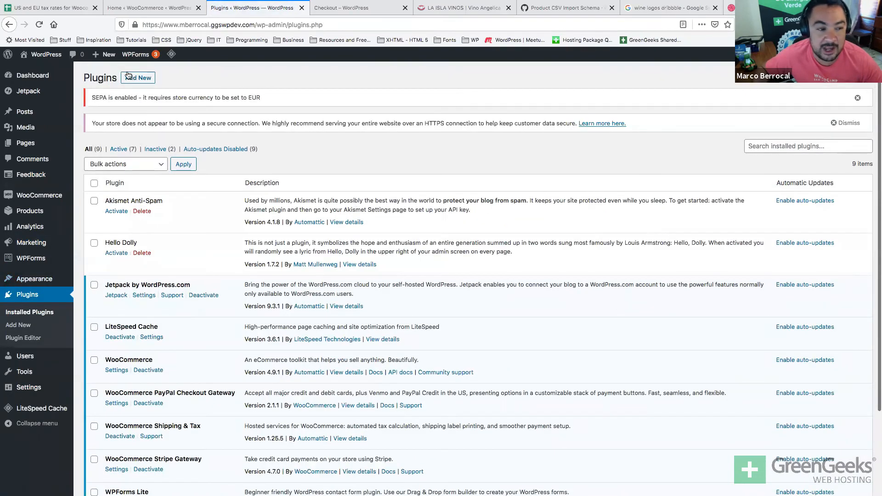
click(129, 77)
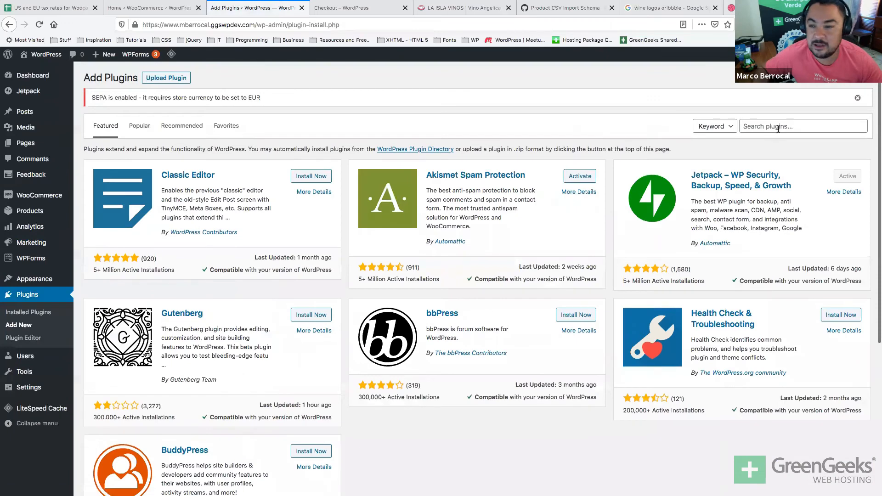
click(778, 129)
text(taxonomy)
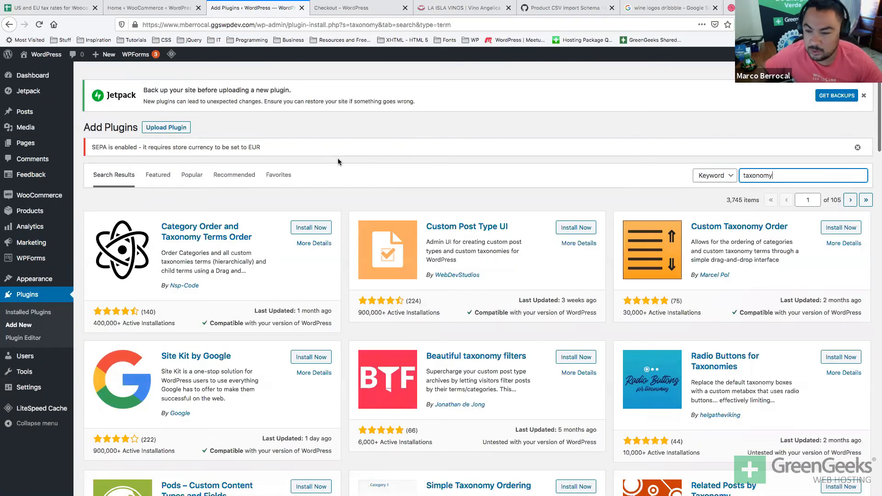
scroll(338, 159, down, 2)
scroll(338, 161, down, 2)
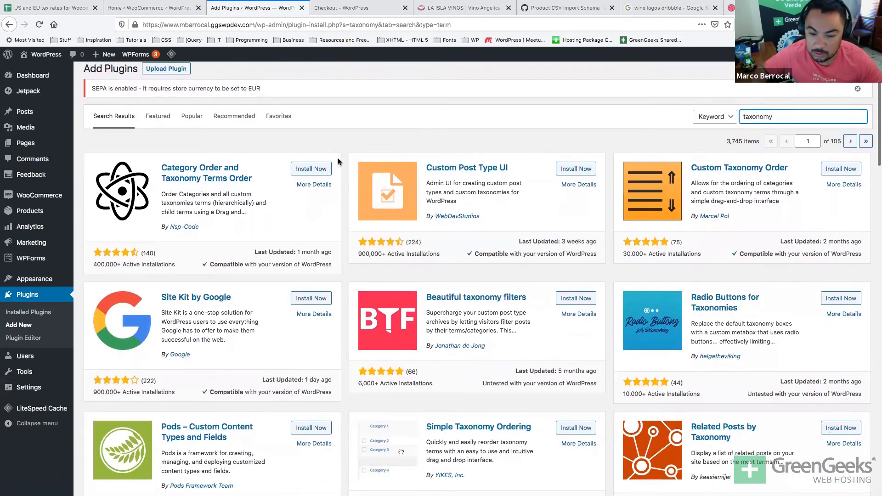
scroll(337, 160, down, 3)
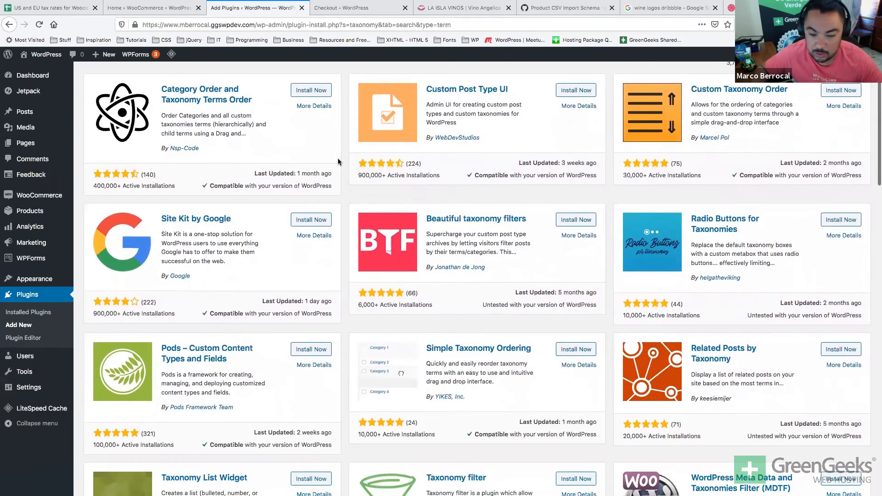
scroll(337, 161, down, 4)
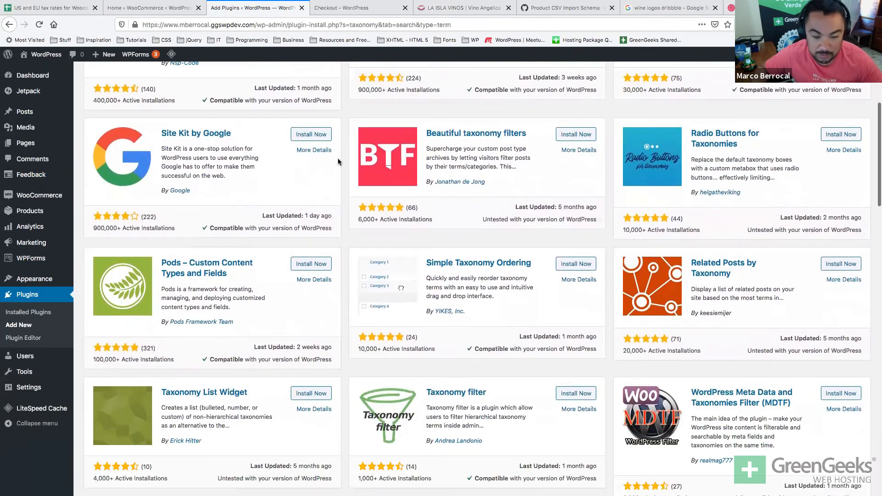
scroll(338, 158, down, 5)
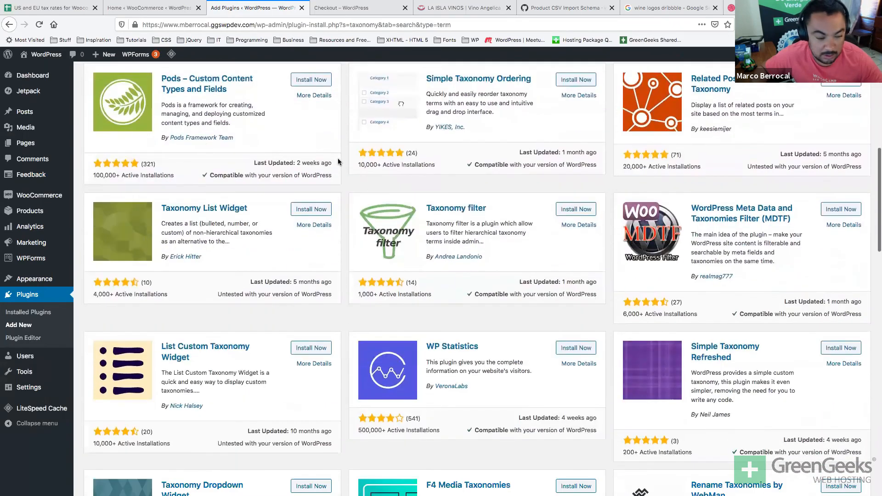
scroll(338, 158, up, 12)
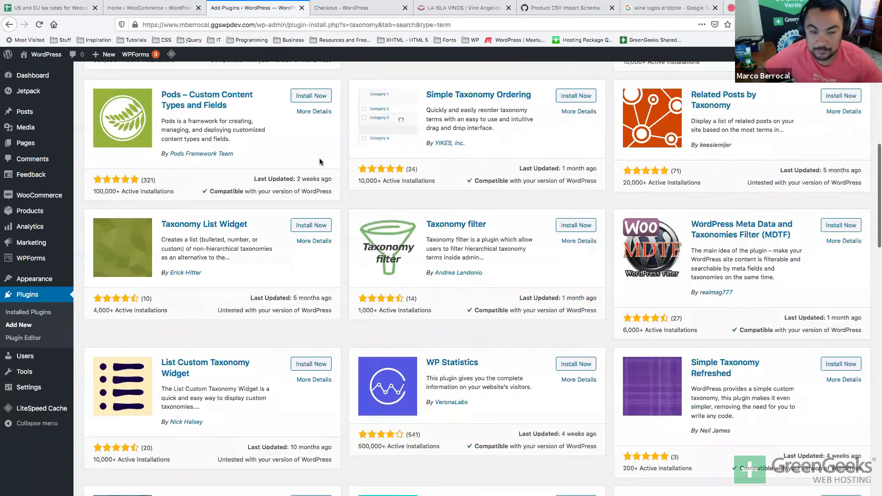
Search for 'custom post type', then install and activate Custom Post Type UI.
double_click(790, 174)
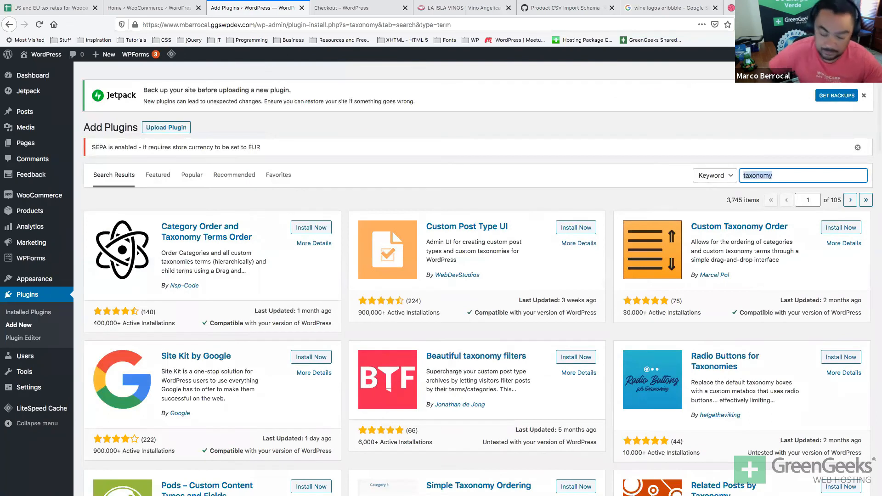
text(custom)
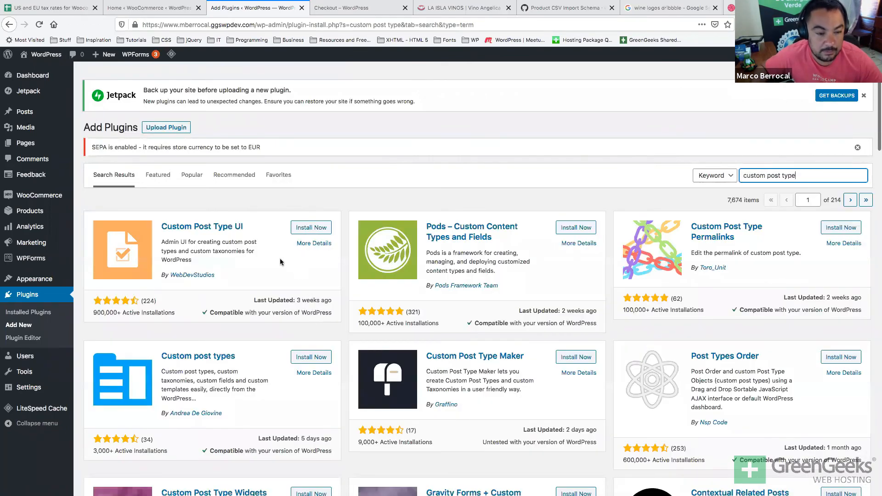
click(319, 229)
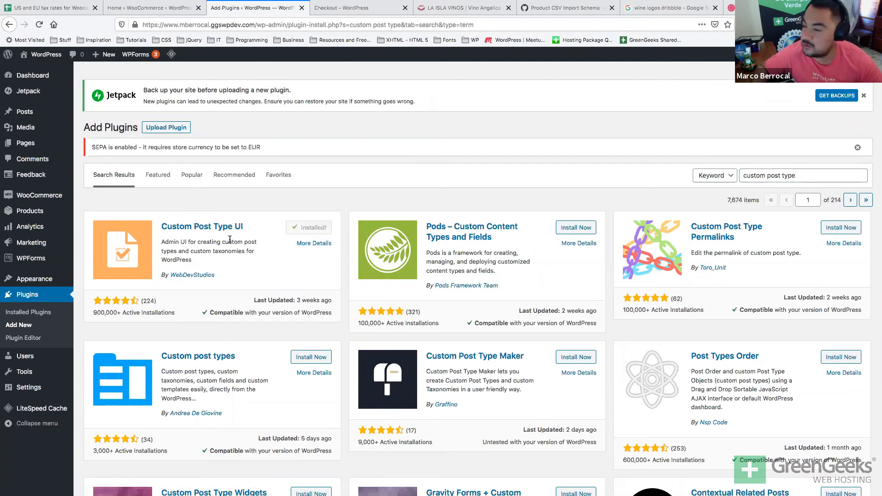
click(314, 232)
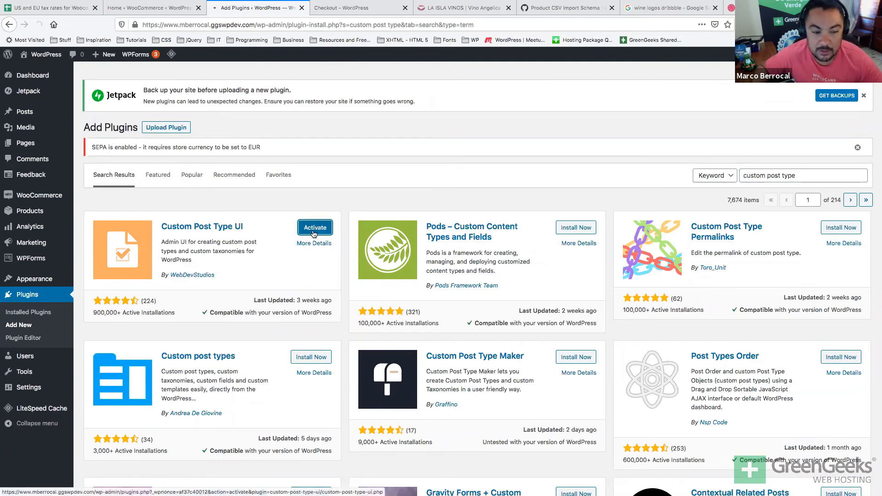
Open CPT UI's Add/Edit Taxonomies page from the welcome screen.
double_click(228, 251)
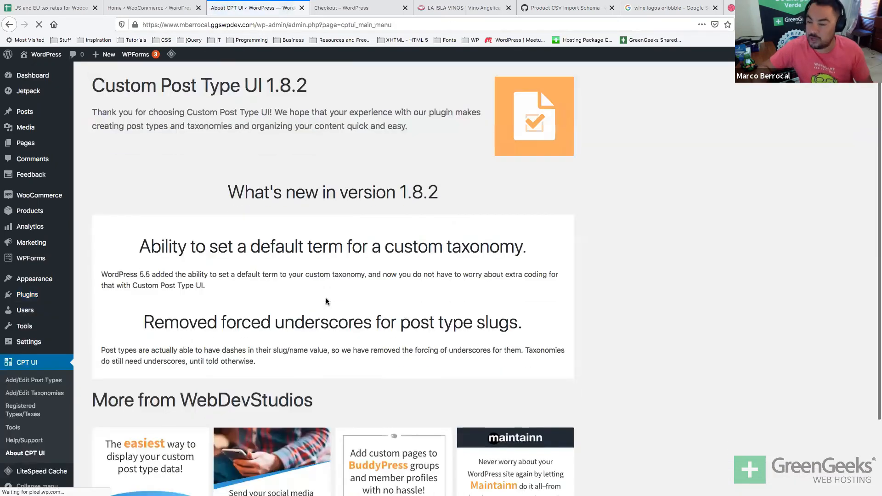
scroll(324, 297, down, 3)
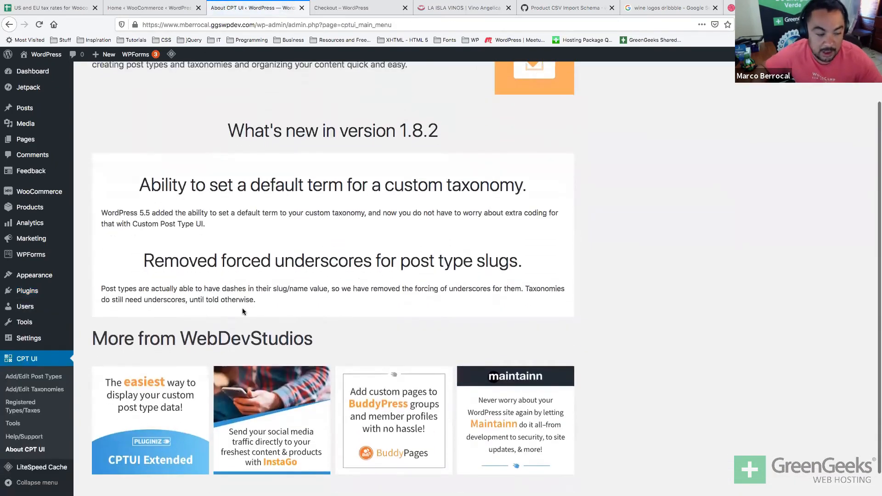
click(35, 389)
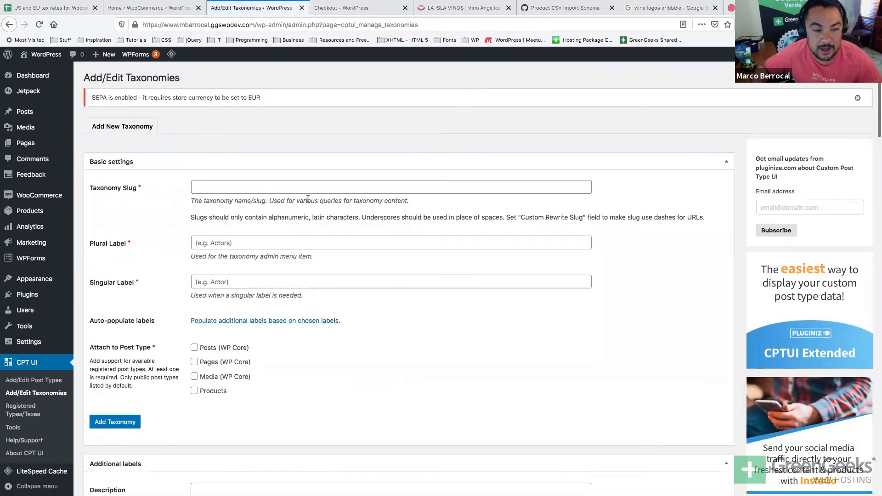
Enter taxonomy slug 'region', plural label 'Regions' and singular label 'region'.
click(311, 189)
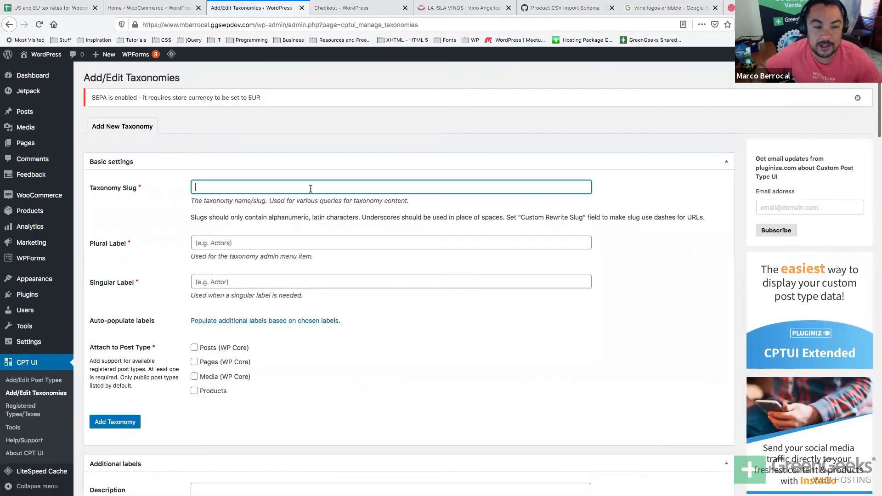
key(super+Tab)
key(super+Tab)
key(super+Tab)
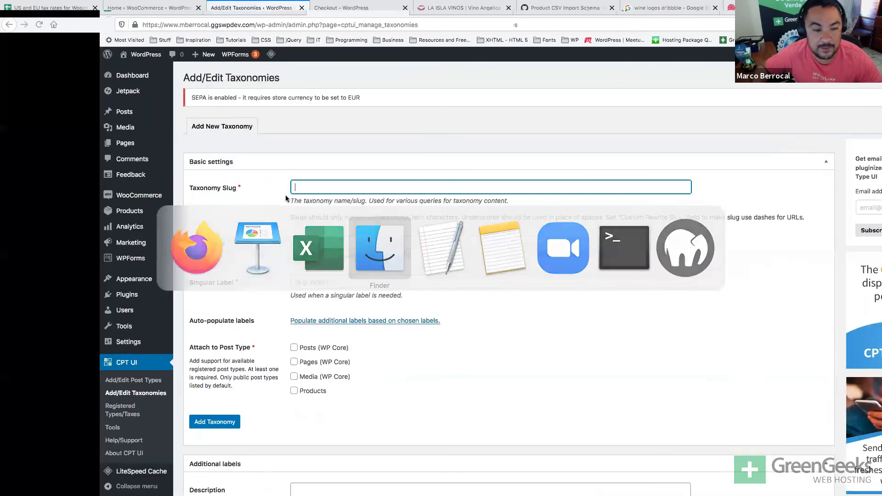
key(space)
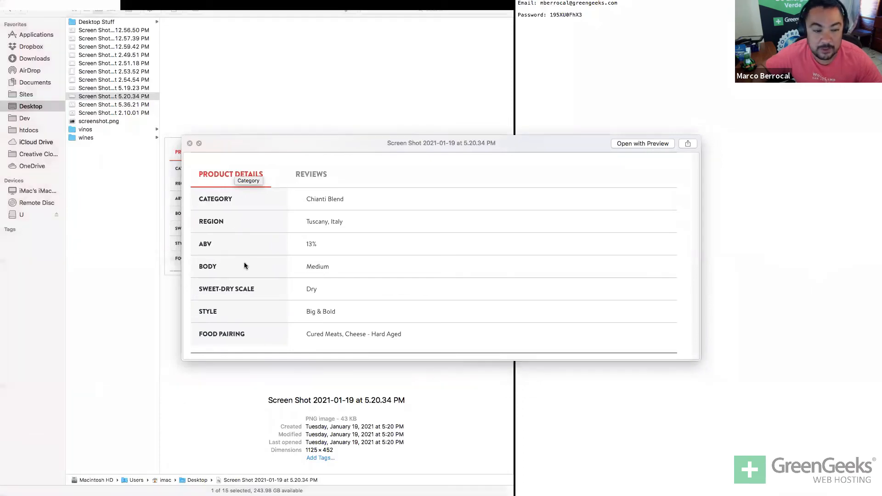
key(super+Tab)
text(reg)
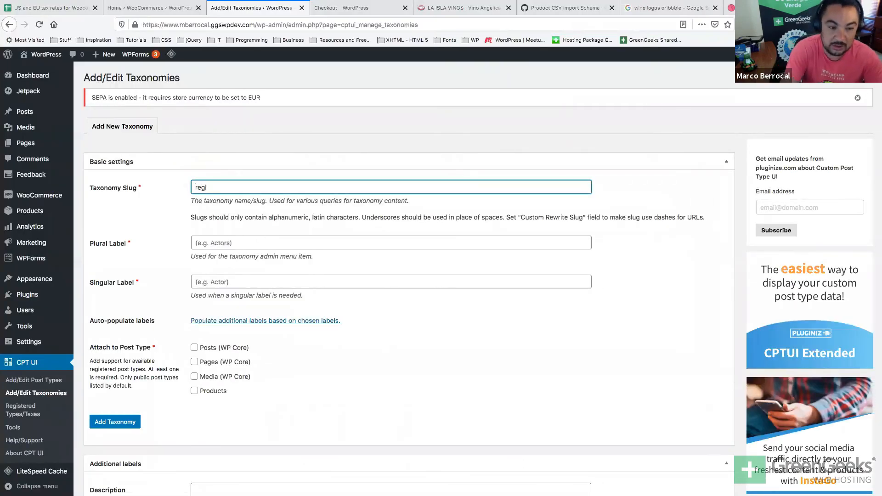
key(Tab)
text(Regio)
key(Tab)
text(region)
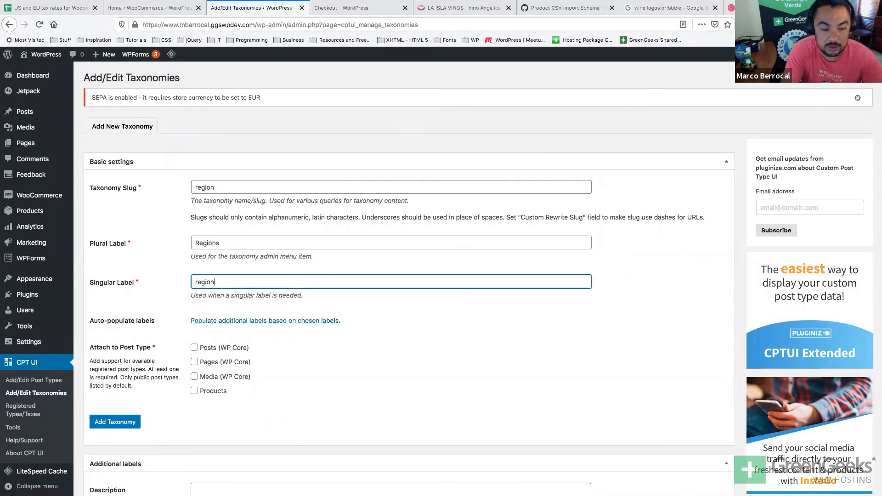
Attach the new region taxonomy to the Products post type.
click(194, 390)
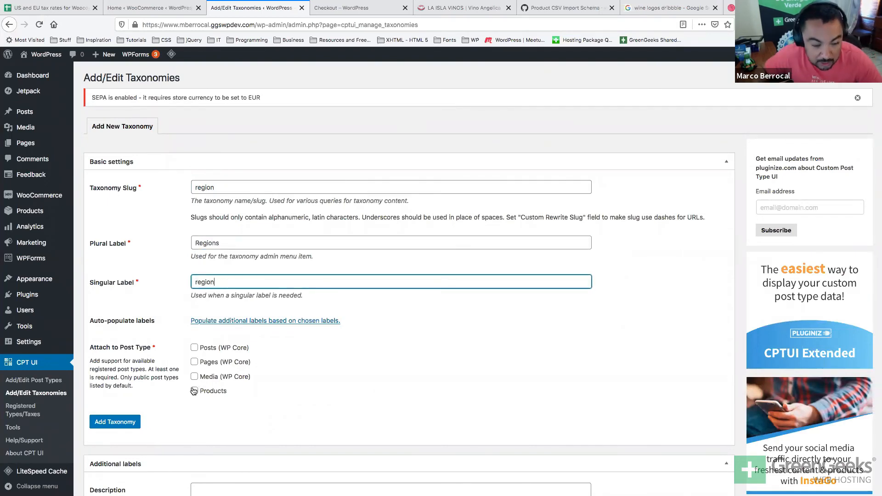
scroll(242, 383, down, 2)
scroll(242, 384, down, 12)
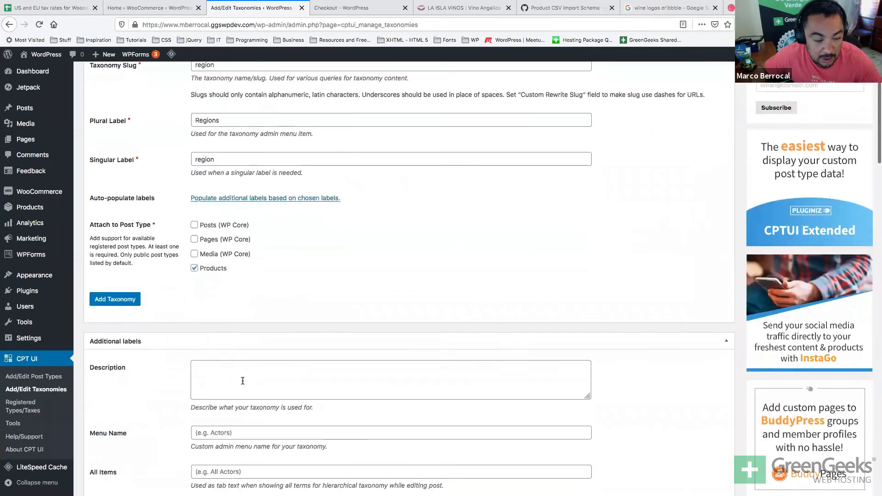
scroll(242, 381, down, 15)
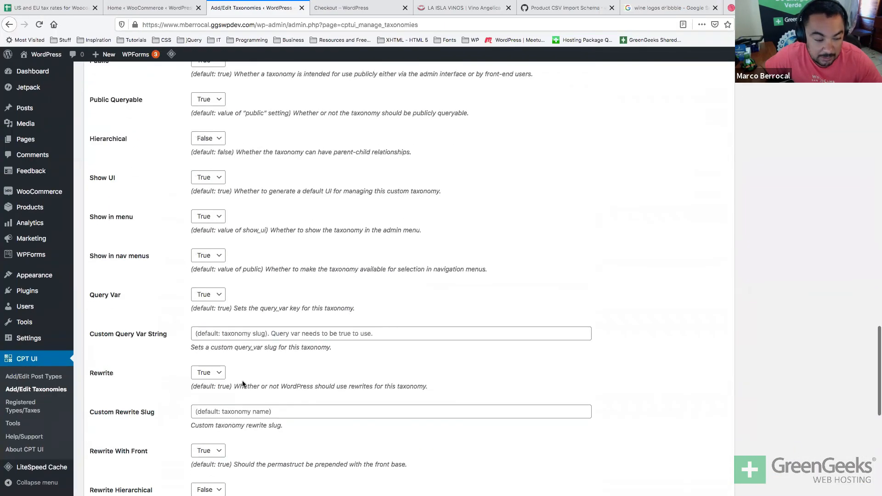
scroll(243, 381, up, 2)
scroll(242, 380, up, 3)
scroll(241, 381, down, 11)
scroll(242, 381, up, 5)
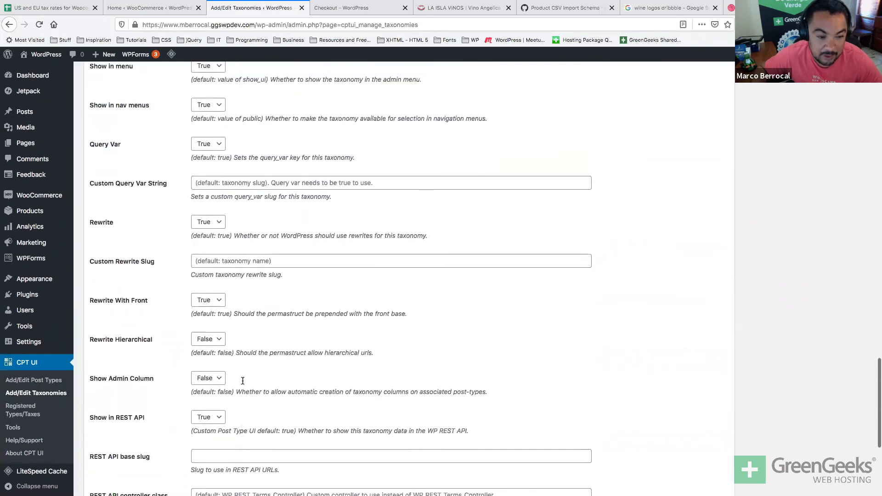
scroll(241, 380, up, 4)
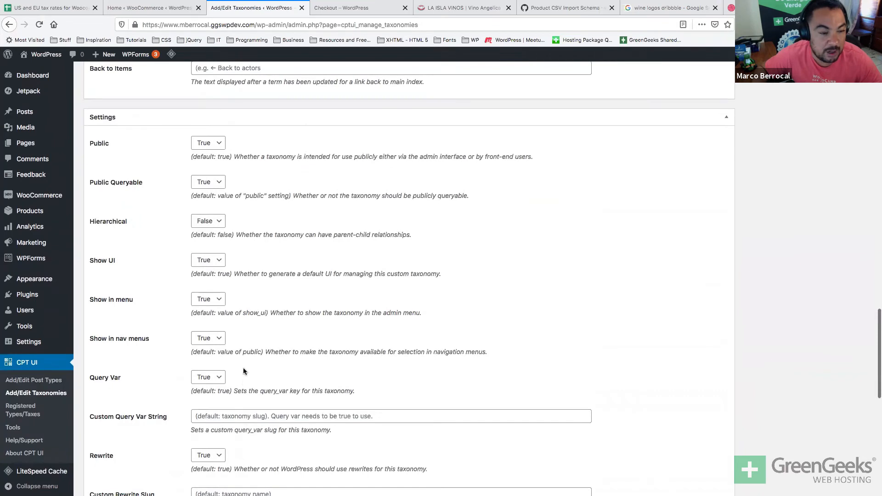
Set Hierarchical to True and save the taxonomy with Add Taxonomy.
click(221, 226)
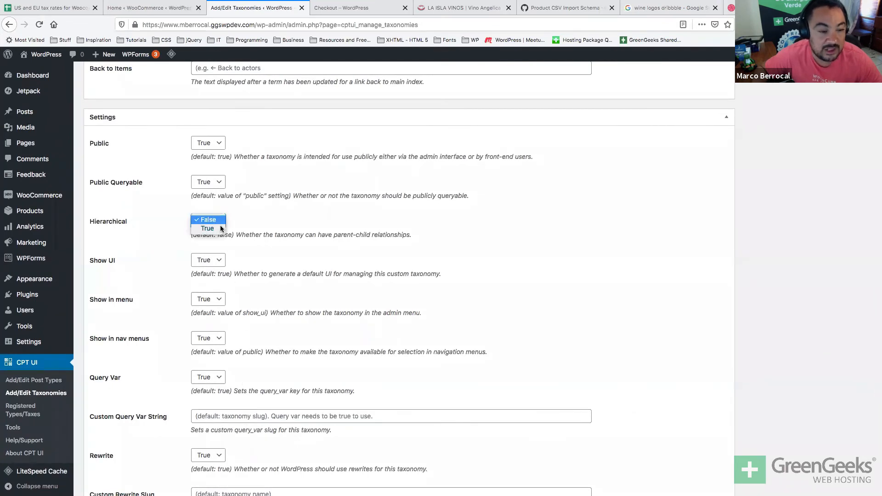
click(213, 229)
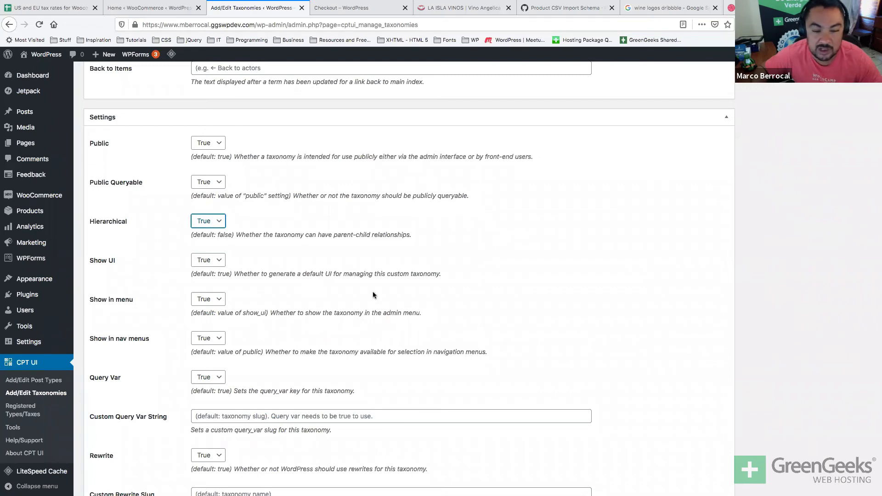
scroll(332, 240, up, 20)
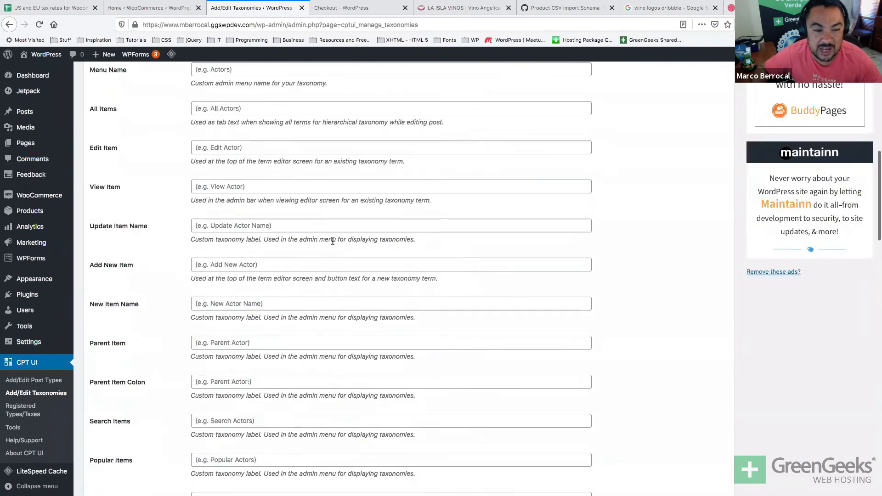
scroll(334, 244, up, 2)
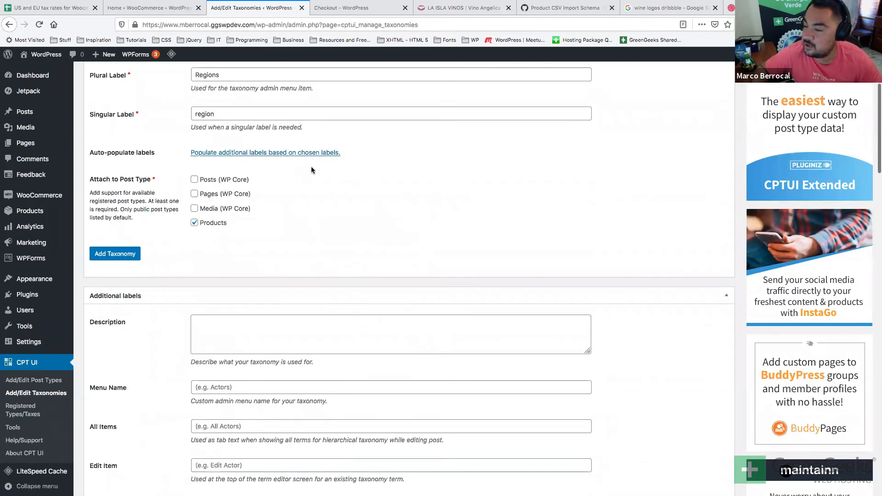
scroll(312, 171, down, 1)
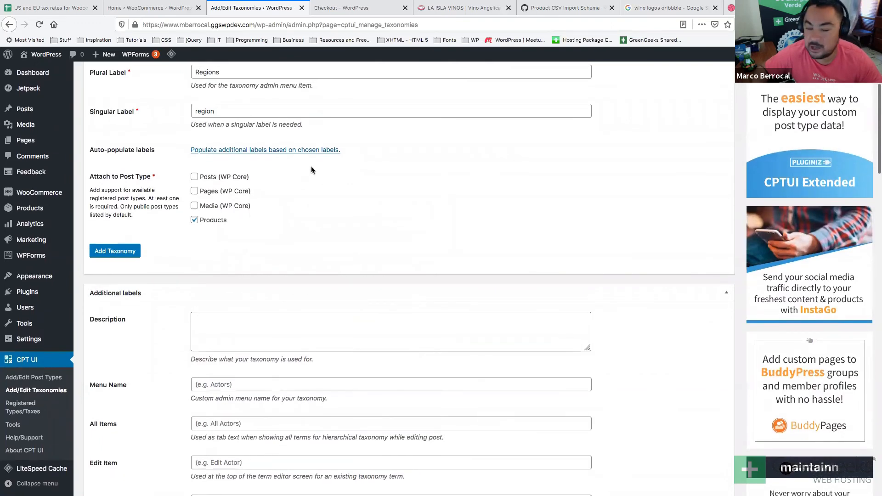
scroll(311, 171, down, 1)
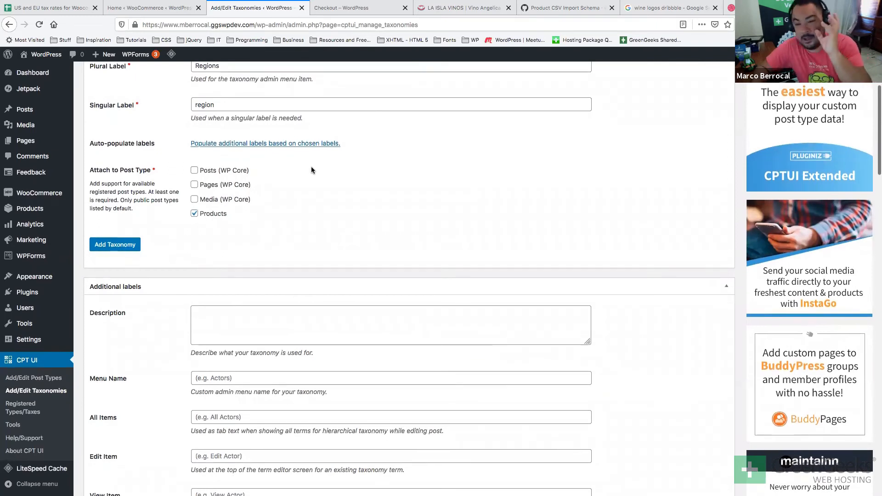
scroll(311, 170, down, 1)
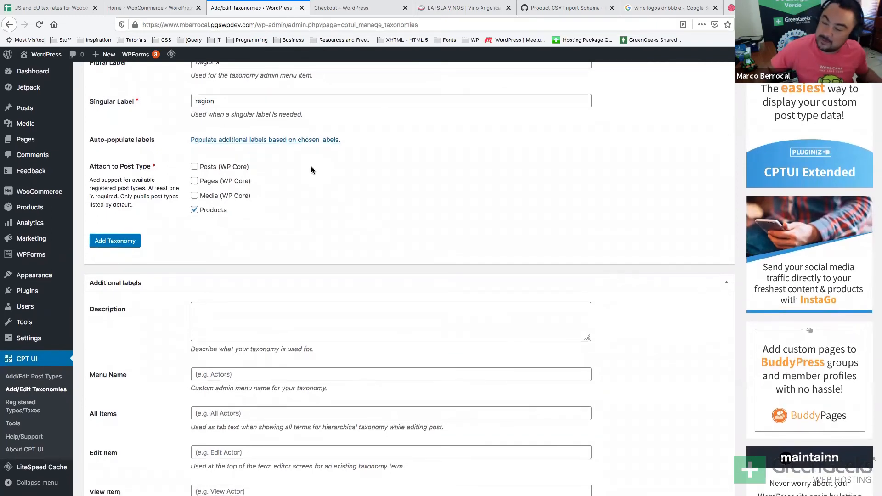
scroll(311, 171, down, 10)
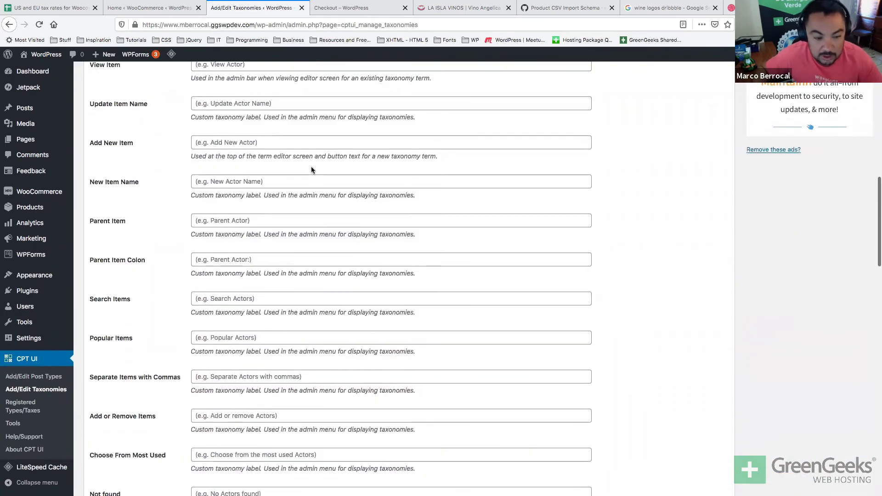
scroll(311, 167, down, 15)
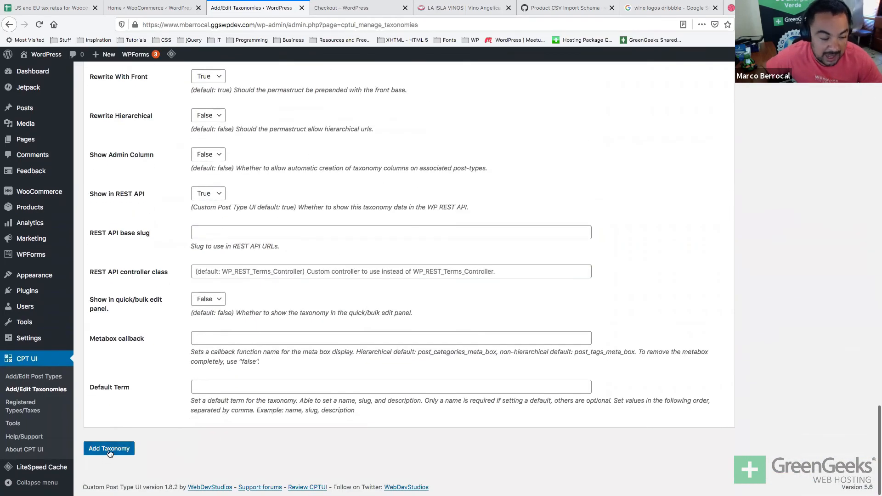
click(105, 454)
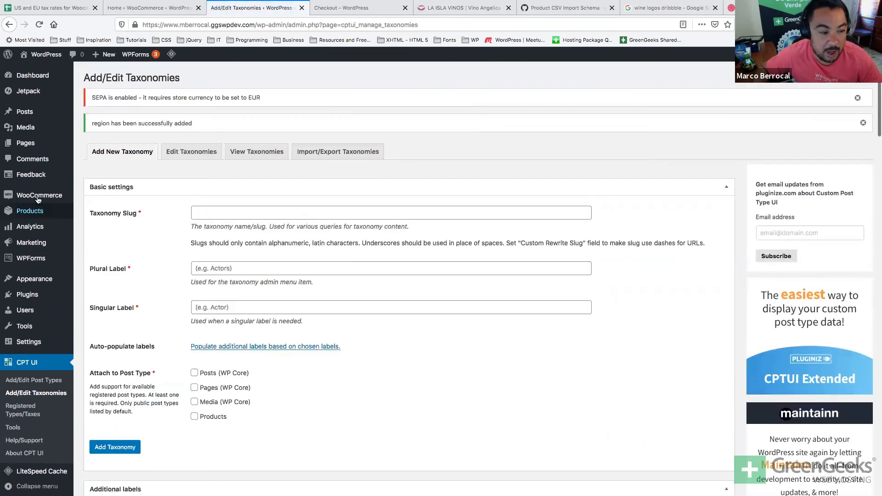
Glance at the Regions terms page, then open Protos Reserva for editing.
mouse_move(18, 212)
click(90, 264)
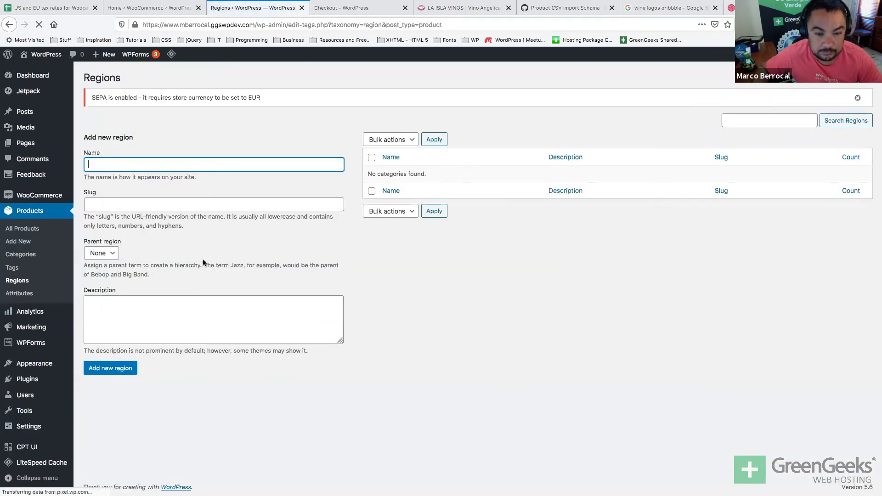
click(26, 218)
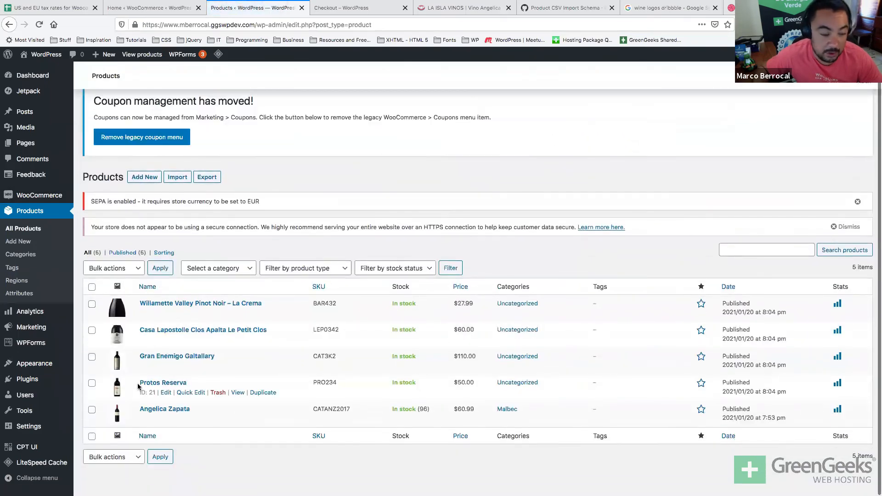
click(145, 383)
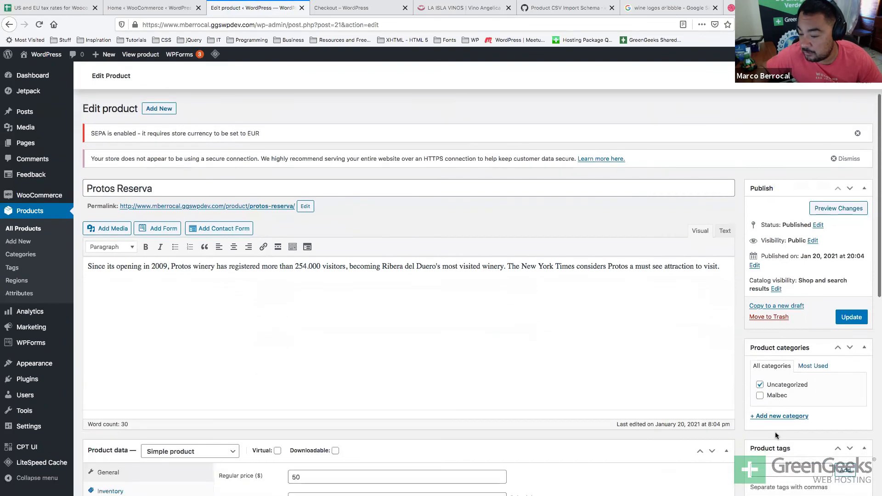
Replace Uncategorized with a new Tempranillo product category.
click(760, 384)
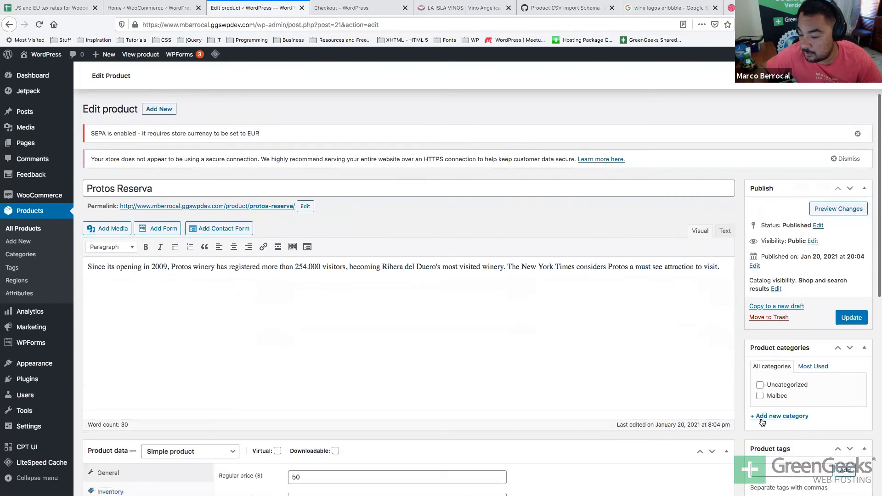
click(777, 415)
text(re)
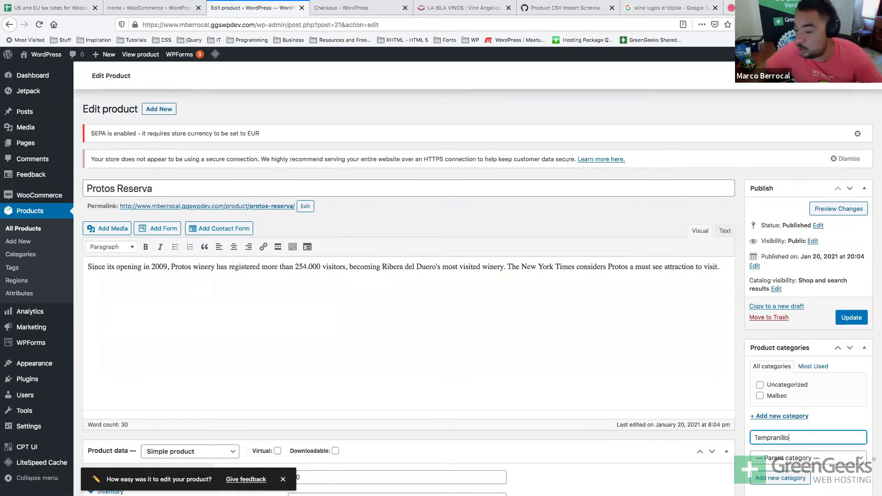
scroll(796, 330, down, 5)
click(782, 346)
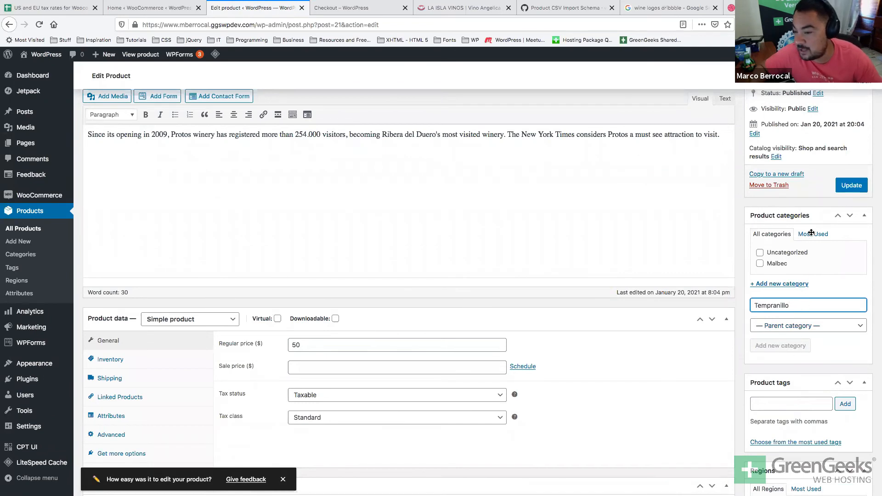
scroll(781, 339, down, 1)
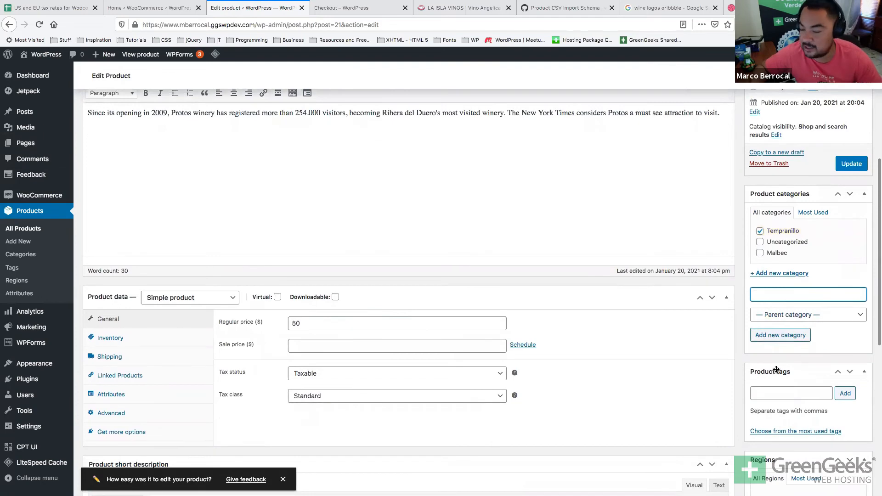
scroll(773, 389, down, 8)
scroll(771, 390, up, 2)
Add region Spain, then region Ribera del Duero with Spain as its parent.
click(764, 386)
text(Spain)
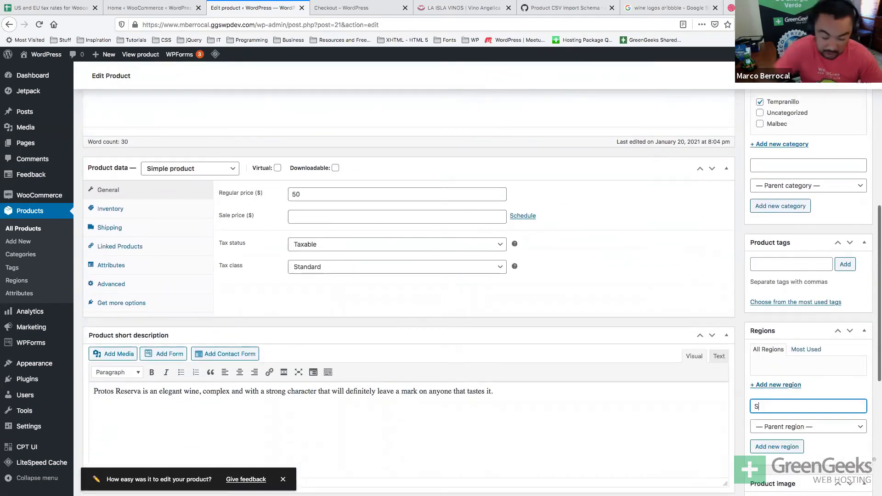
click(761, 447)
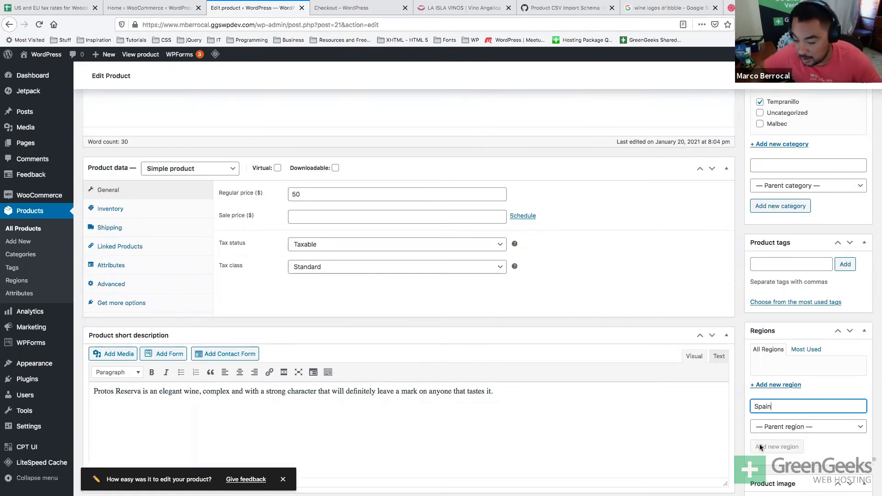
click(783, 389)
click(780, 388)
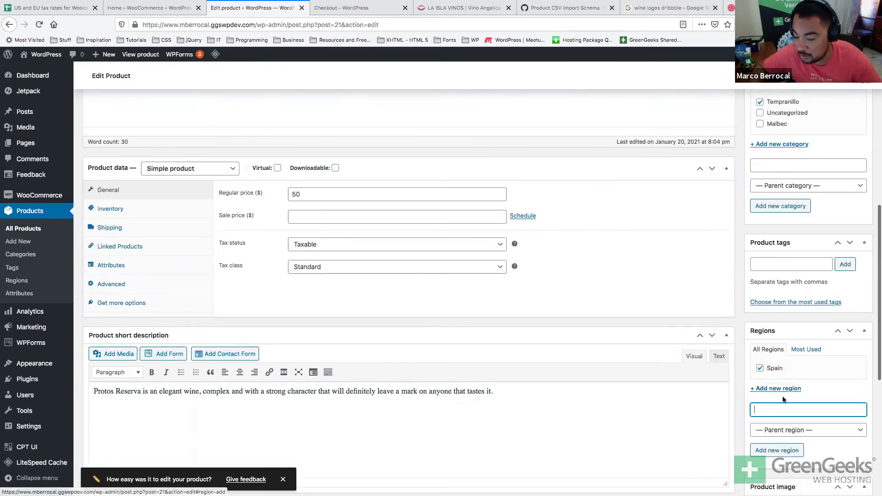
text(Ribera del Duero)
click(796, 432)
click(796, 437)
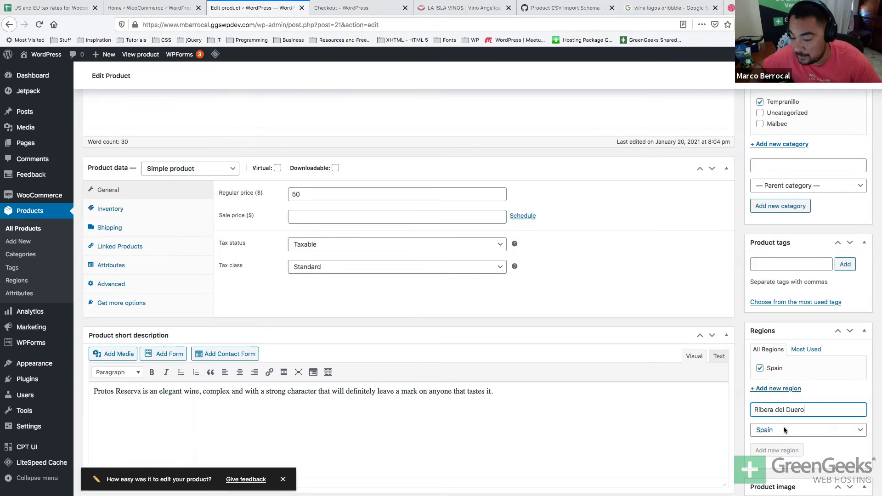
key(Return)
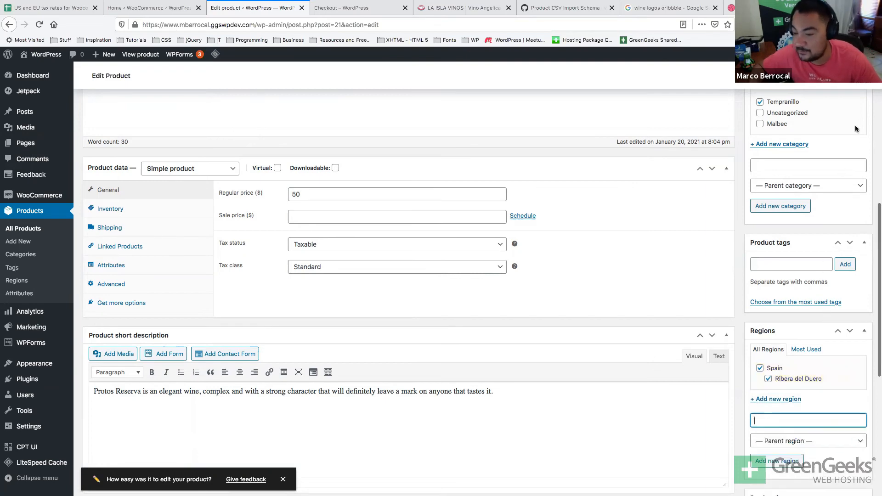
Update the product and switch to the storefront Checkout tab.
scroll(795, 184, up, 4)
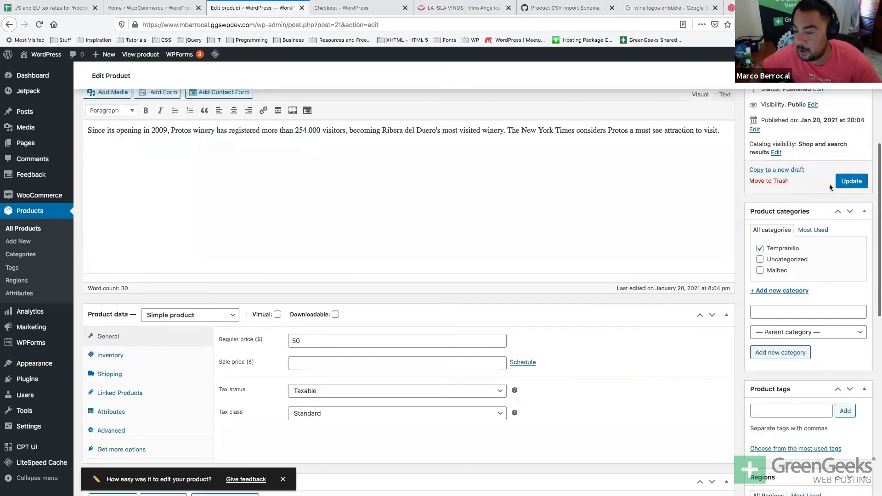
click(850, 182)
key(super+Tab)
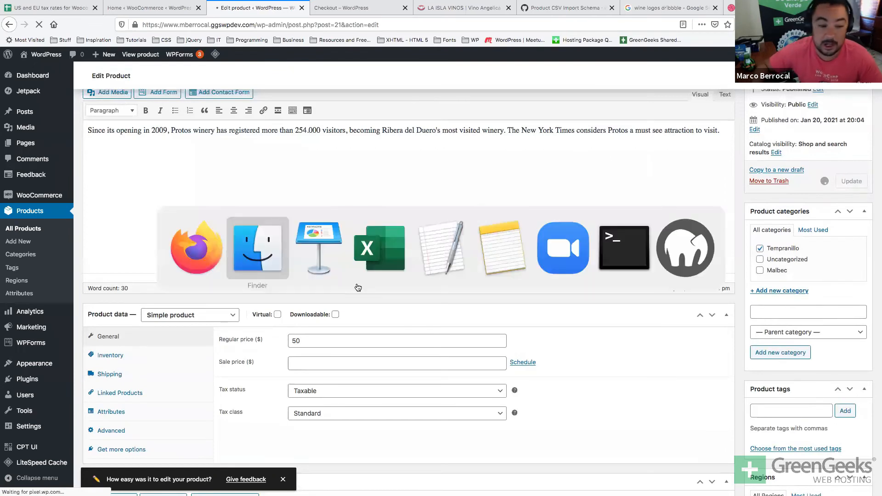
click(357, 11)
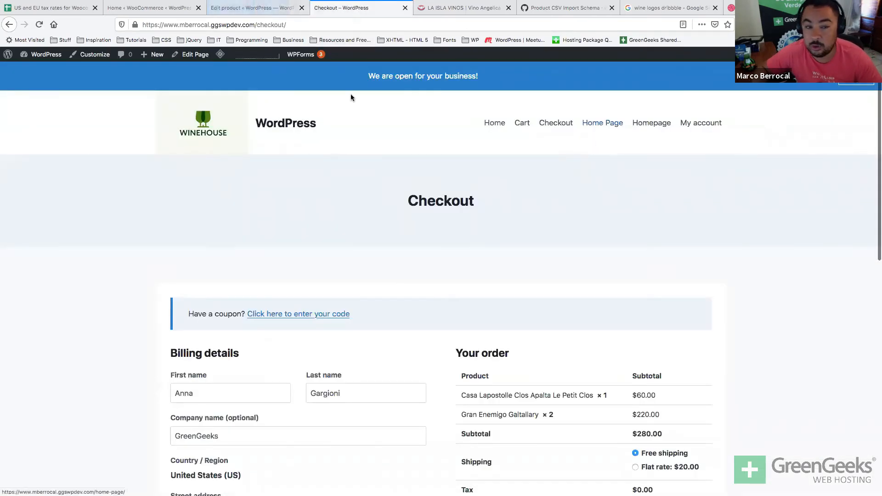
Go to the store homepage and open the Protos Reserva product page showing its Tempranillo category.
click(204, 119)
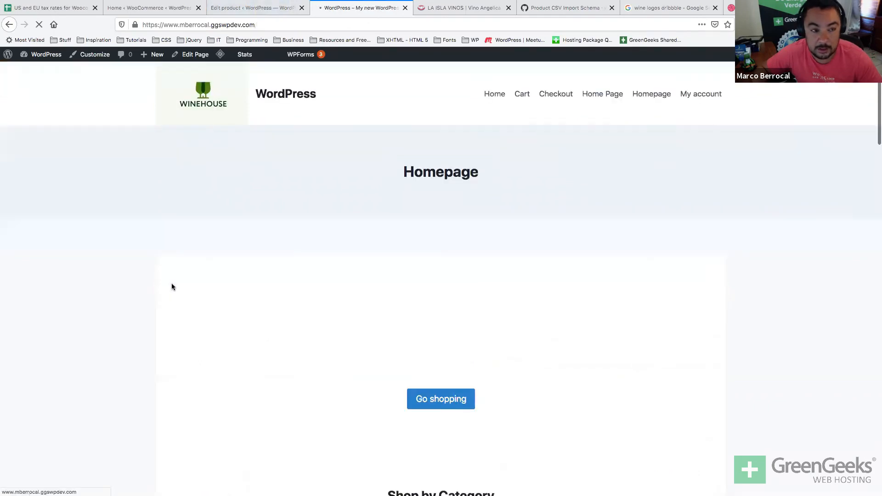
scroll(172, 287, down, 10)
scroll(171, 287, down, 4)
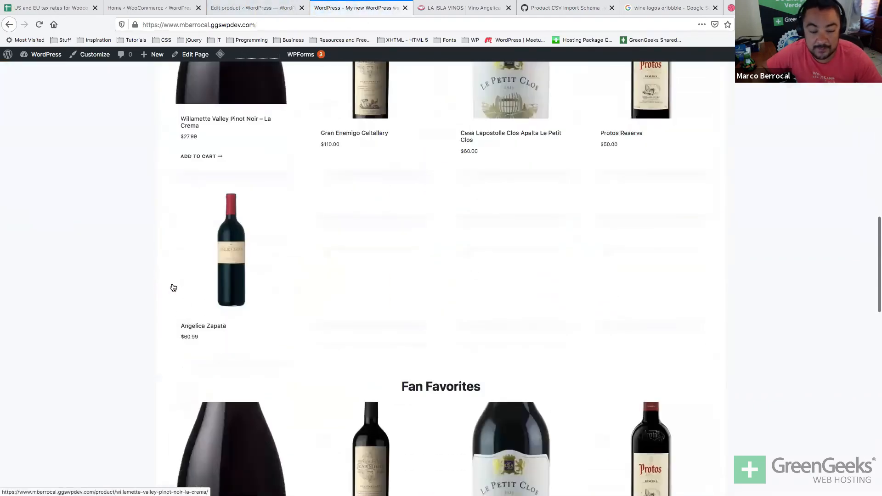
click(656, 183)
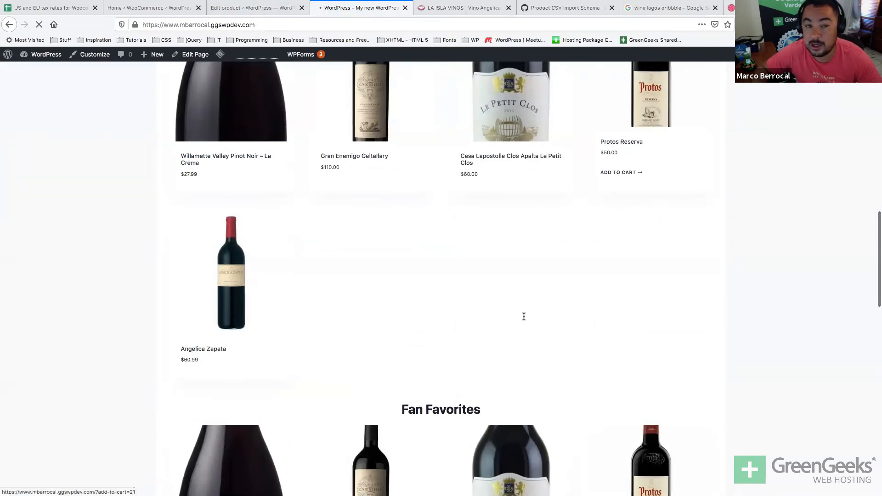
scroll(478, 374, down, 6)
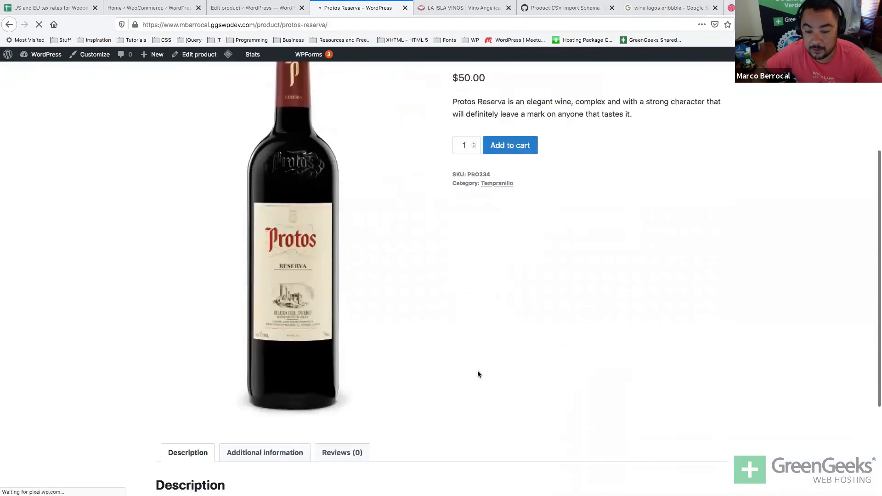
scroll(478, 374, up, 5)
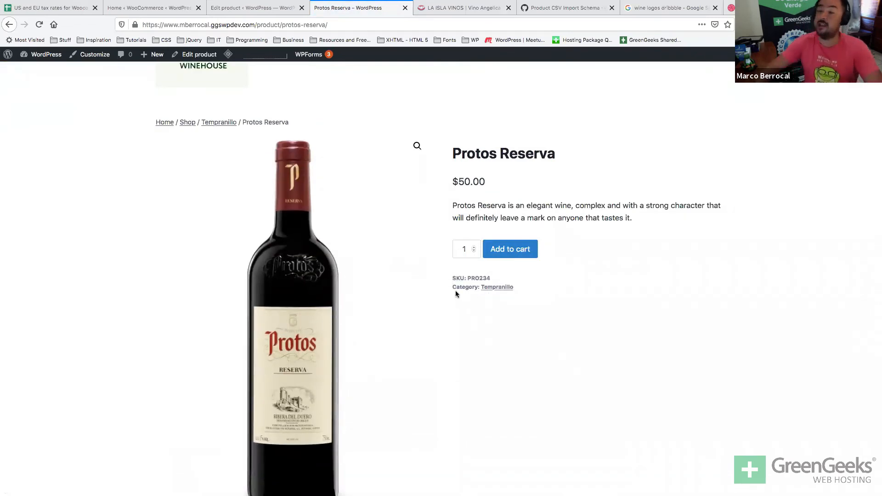
Show the product's Additional information tab with its weight and dimensions.
key(super+Tab)
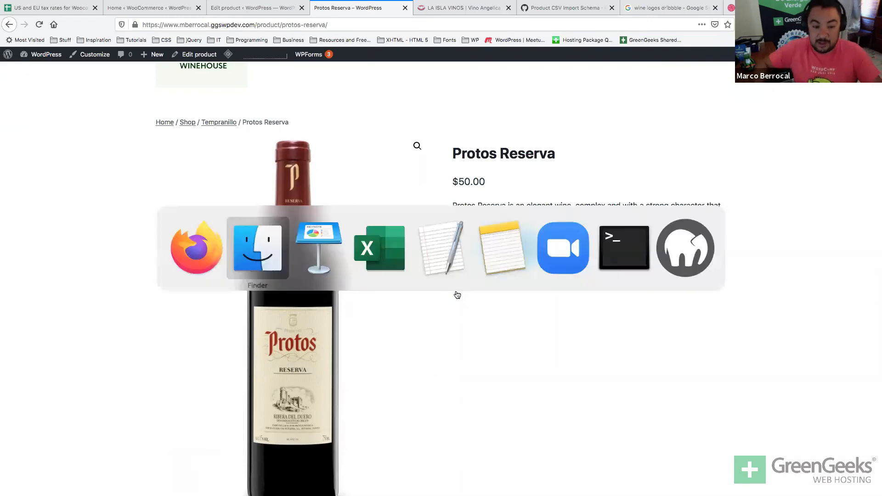
scroll(455, 290, down, 5)
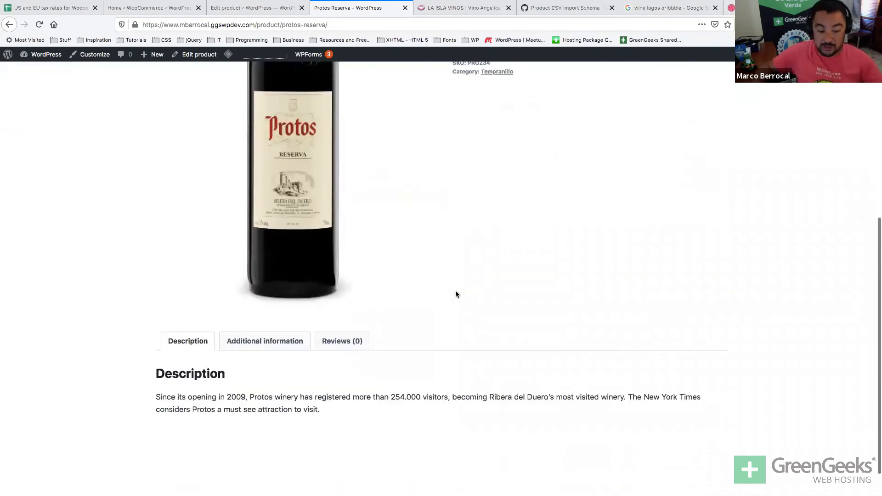
click(271, 306)
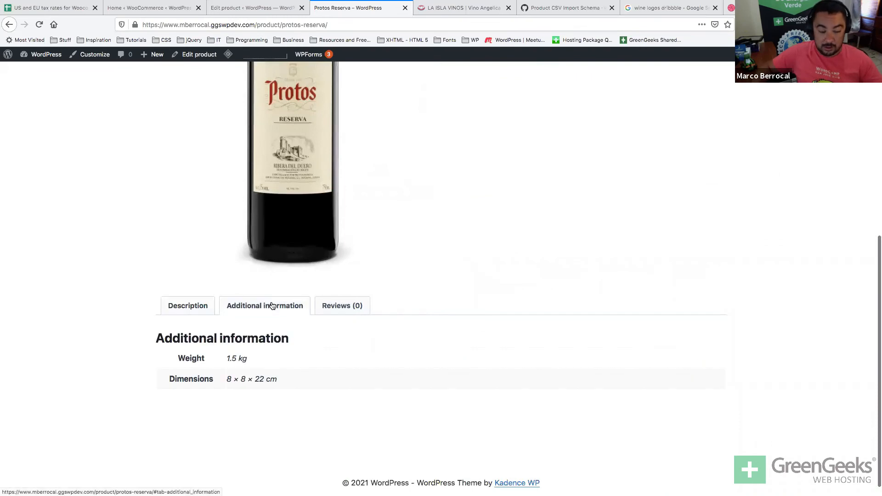
key(super+Tab)
key(super+shift+Tab)
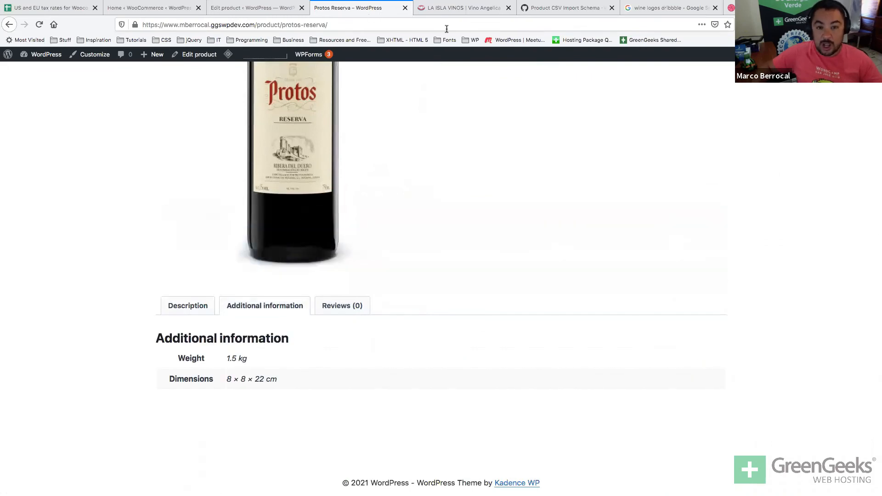
Return through the product edit tab to WooCommerce home, then play the Grow your store slide.
click(218, 5)
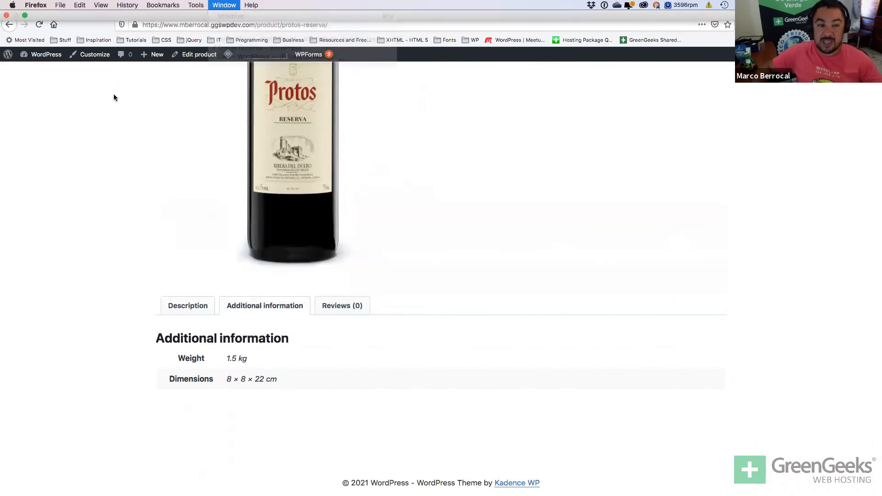
click(114, 94)
click(239, 8)
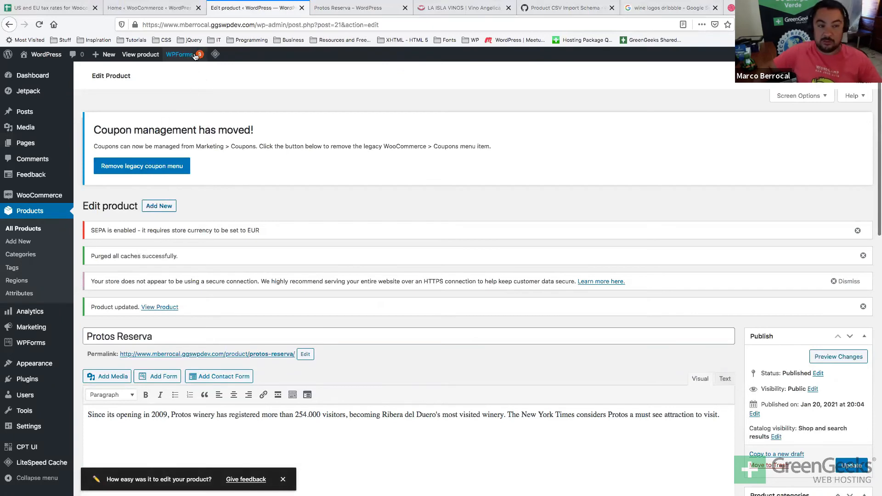
click(178, 10)
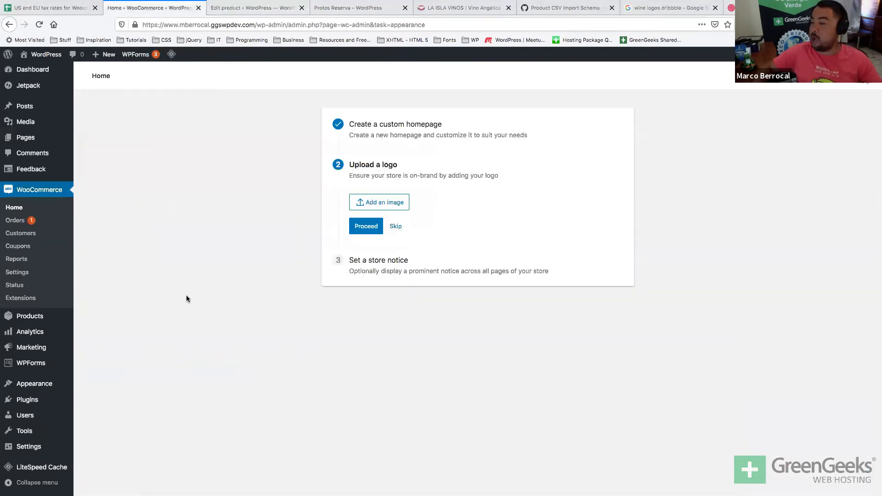
key(super+Tab)
key(super+Tab)
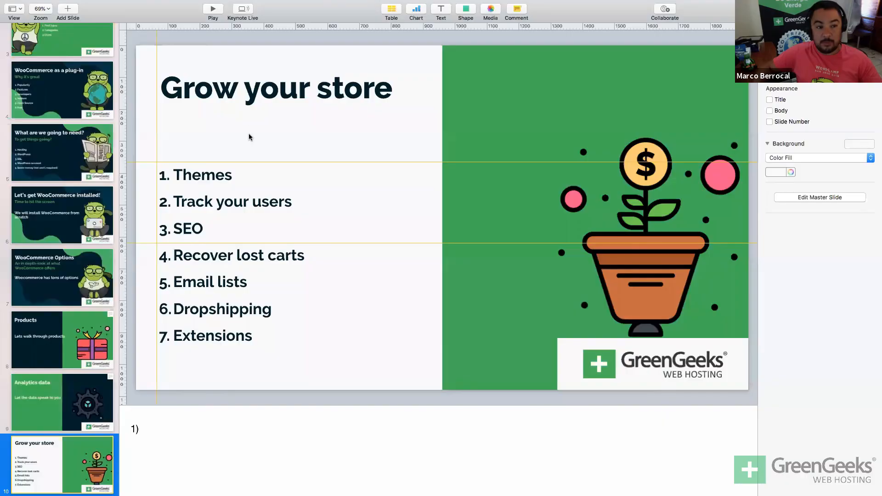
key(alt+super+p)
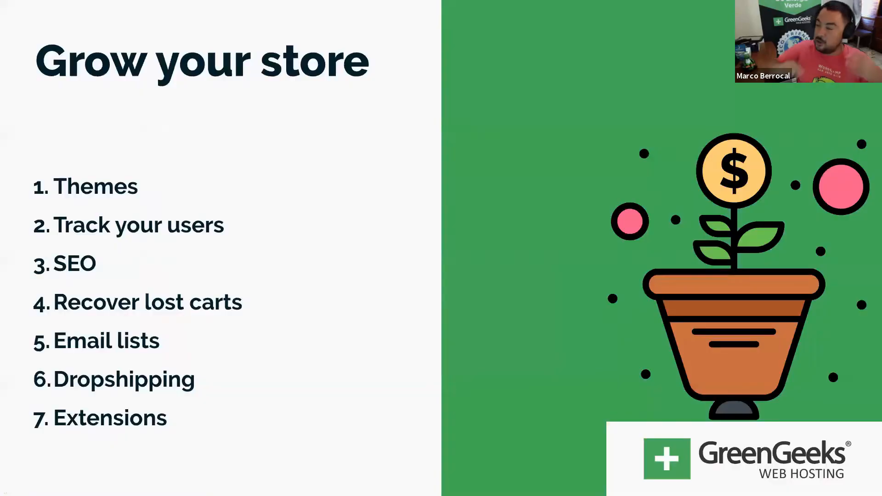